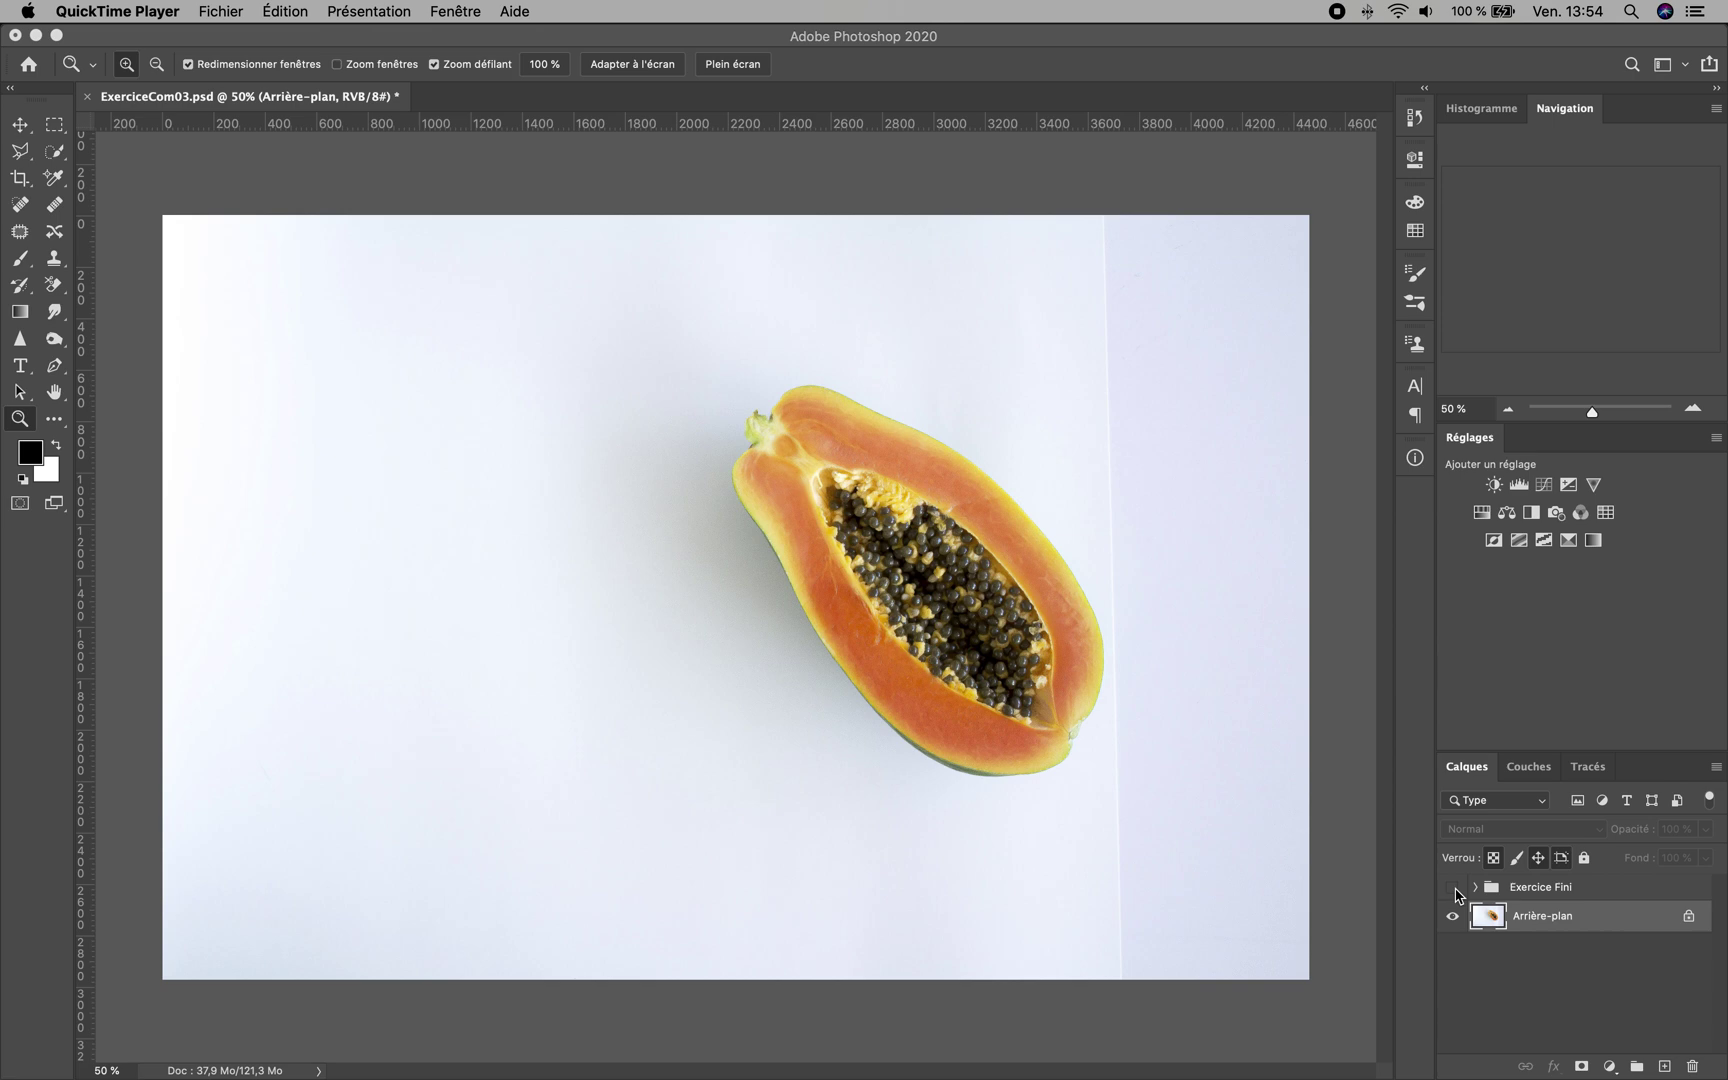
# Preview the finished exercise by toggling the visibility of the Exercice Fini group, leaving it hidden
pyautogui.click(1453, 887)
pyautogui.click(1453, 887)
pyautogui.click(1453, 887)
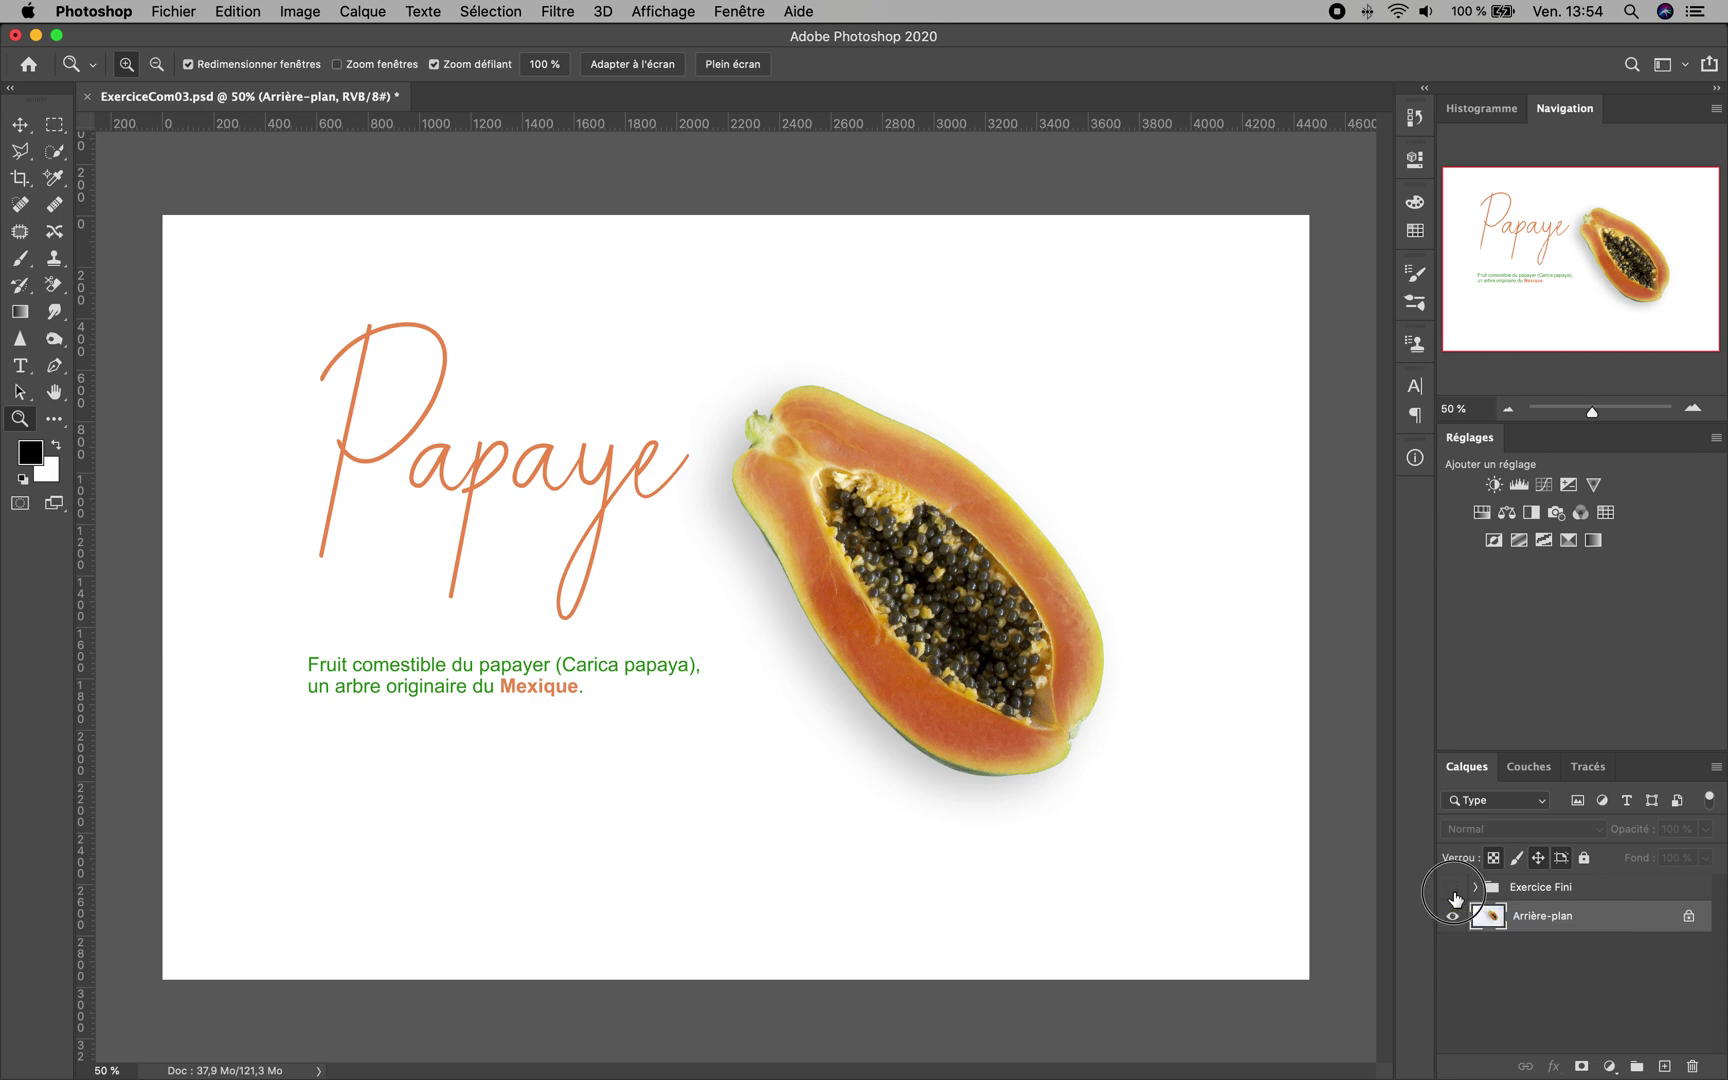
pyautogui.click(1453, 890)
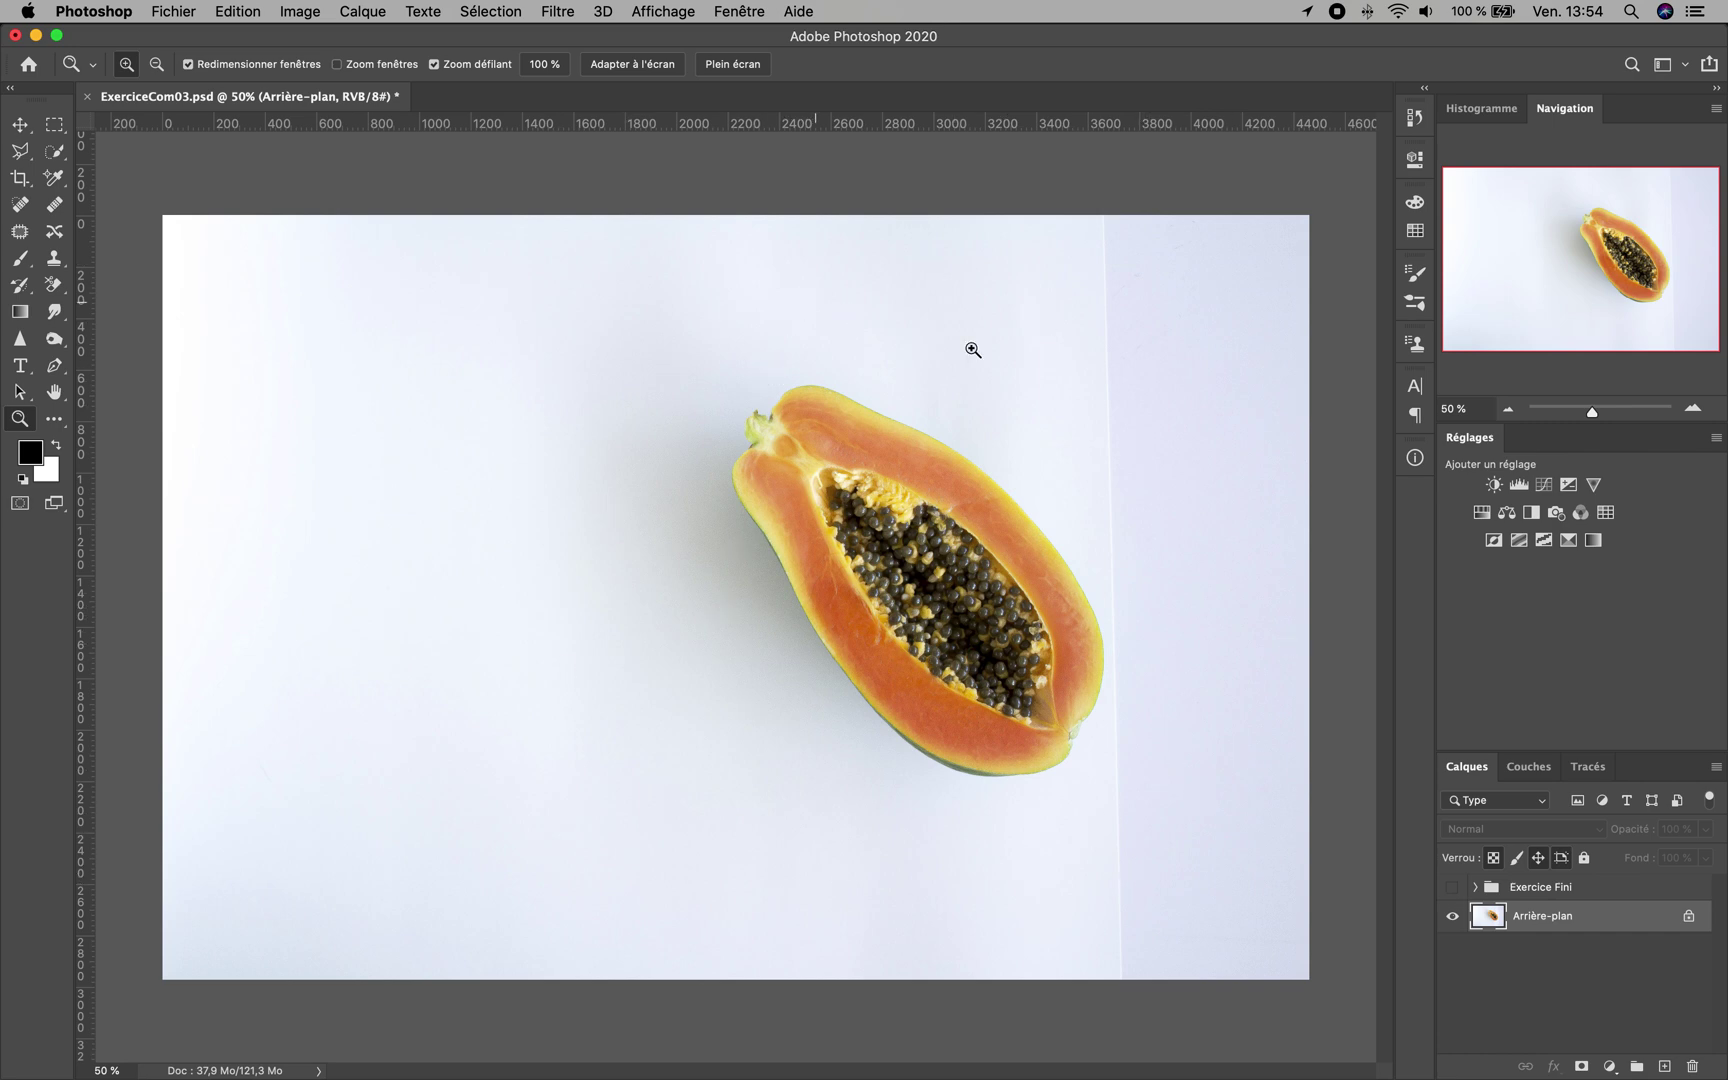
pyautogui.click(183, 11)
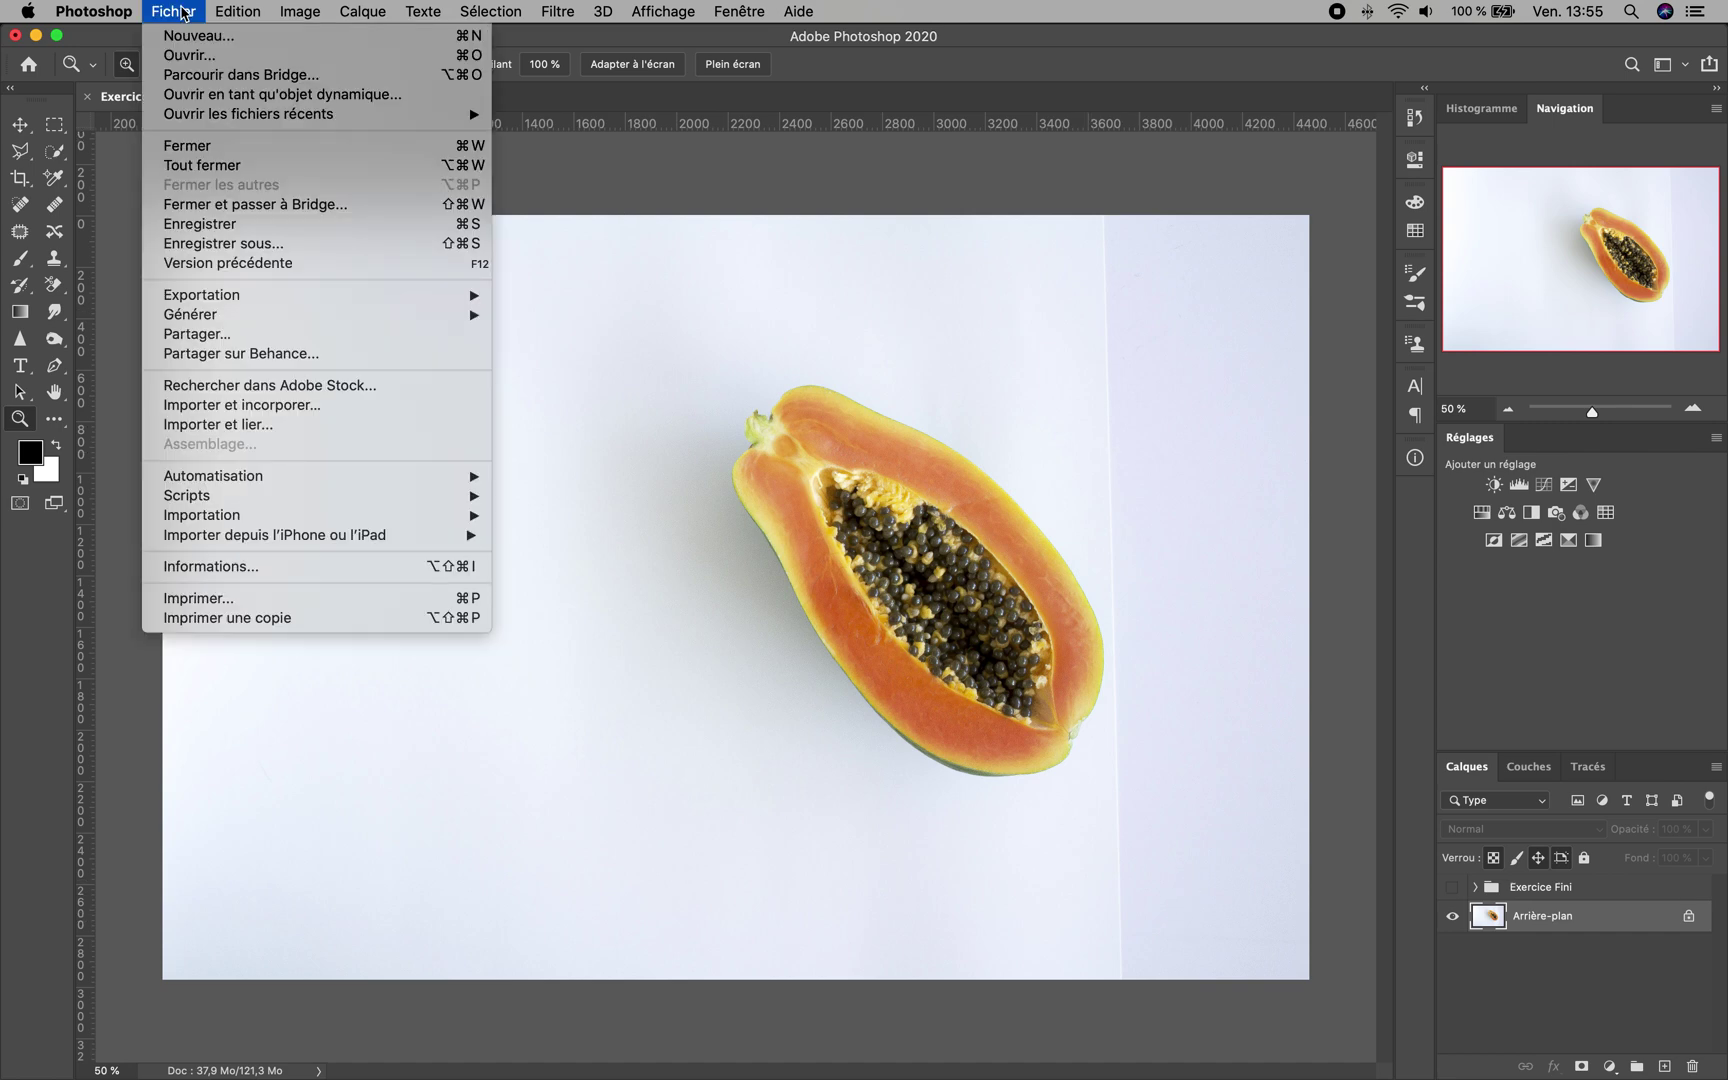
pyautogui.click(185, 55)
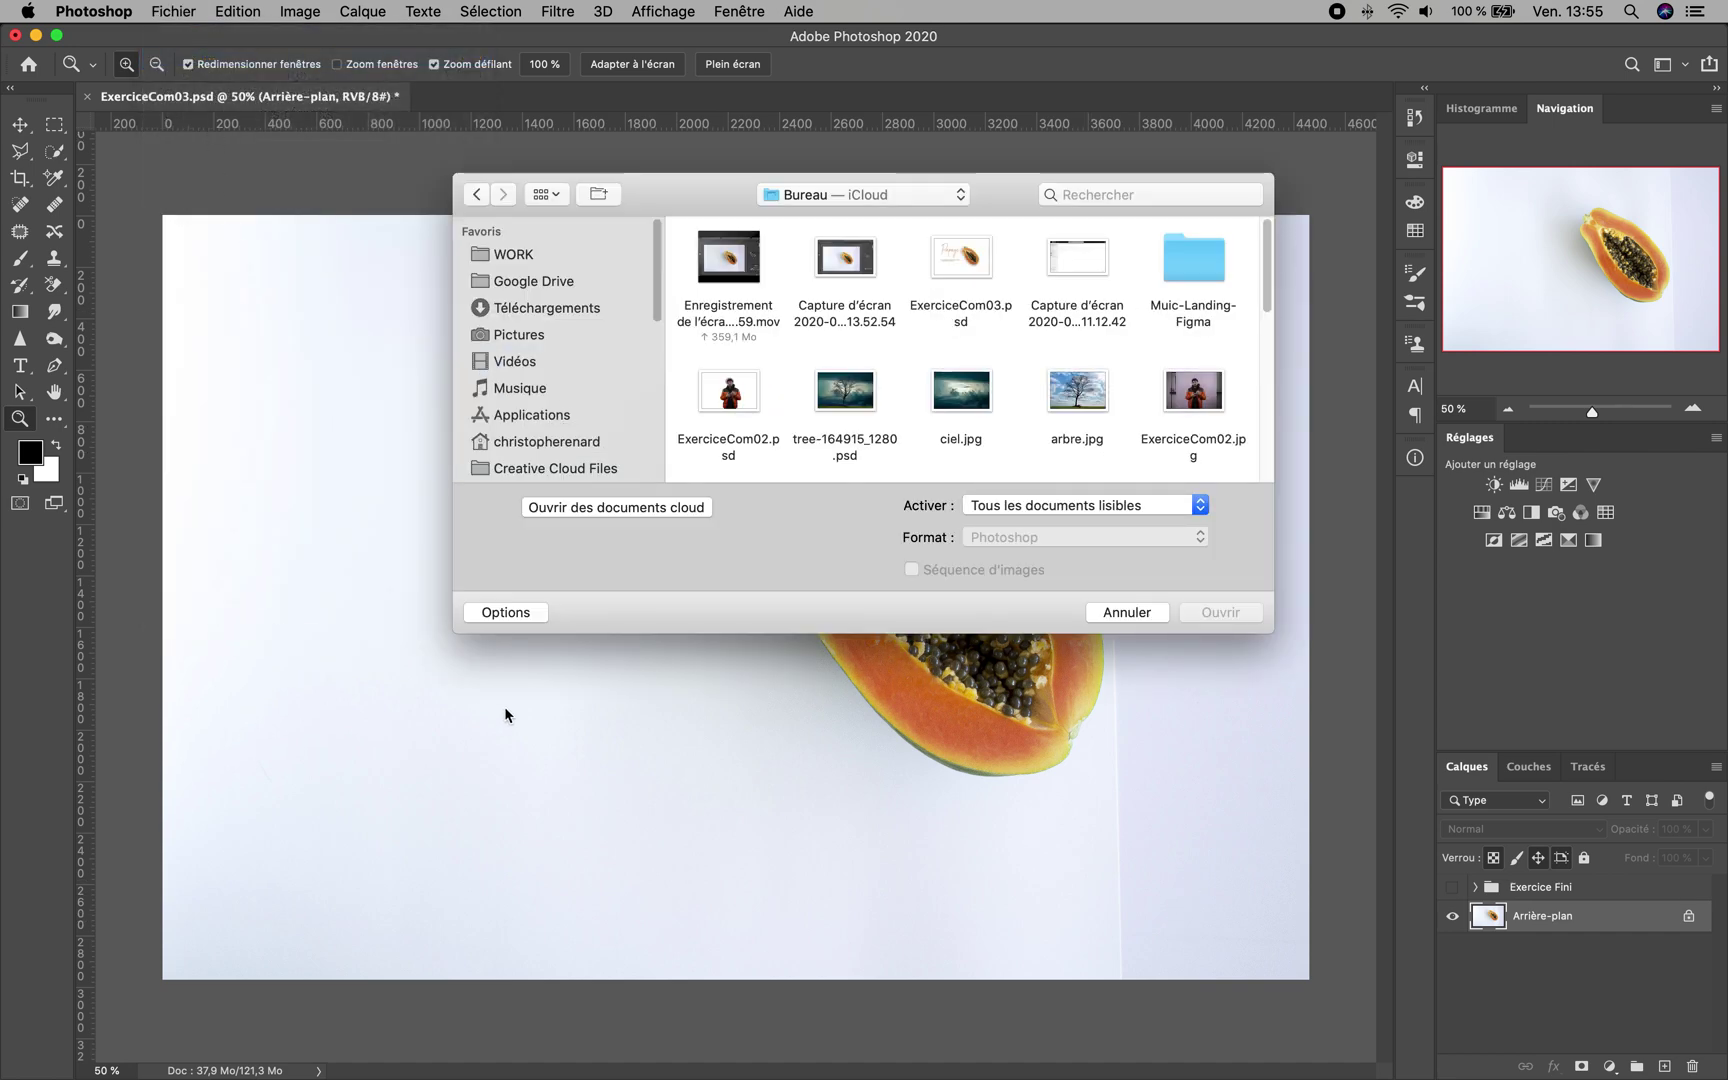
pyautogui.click(519, 309)
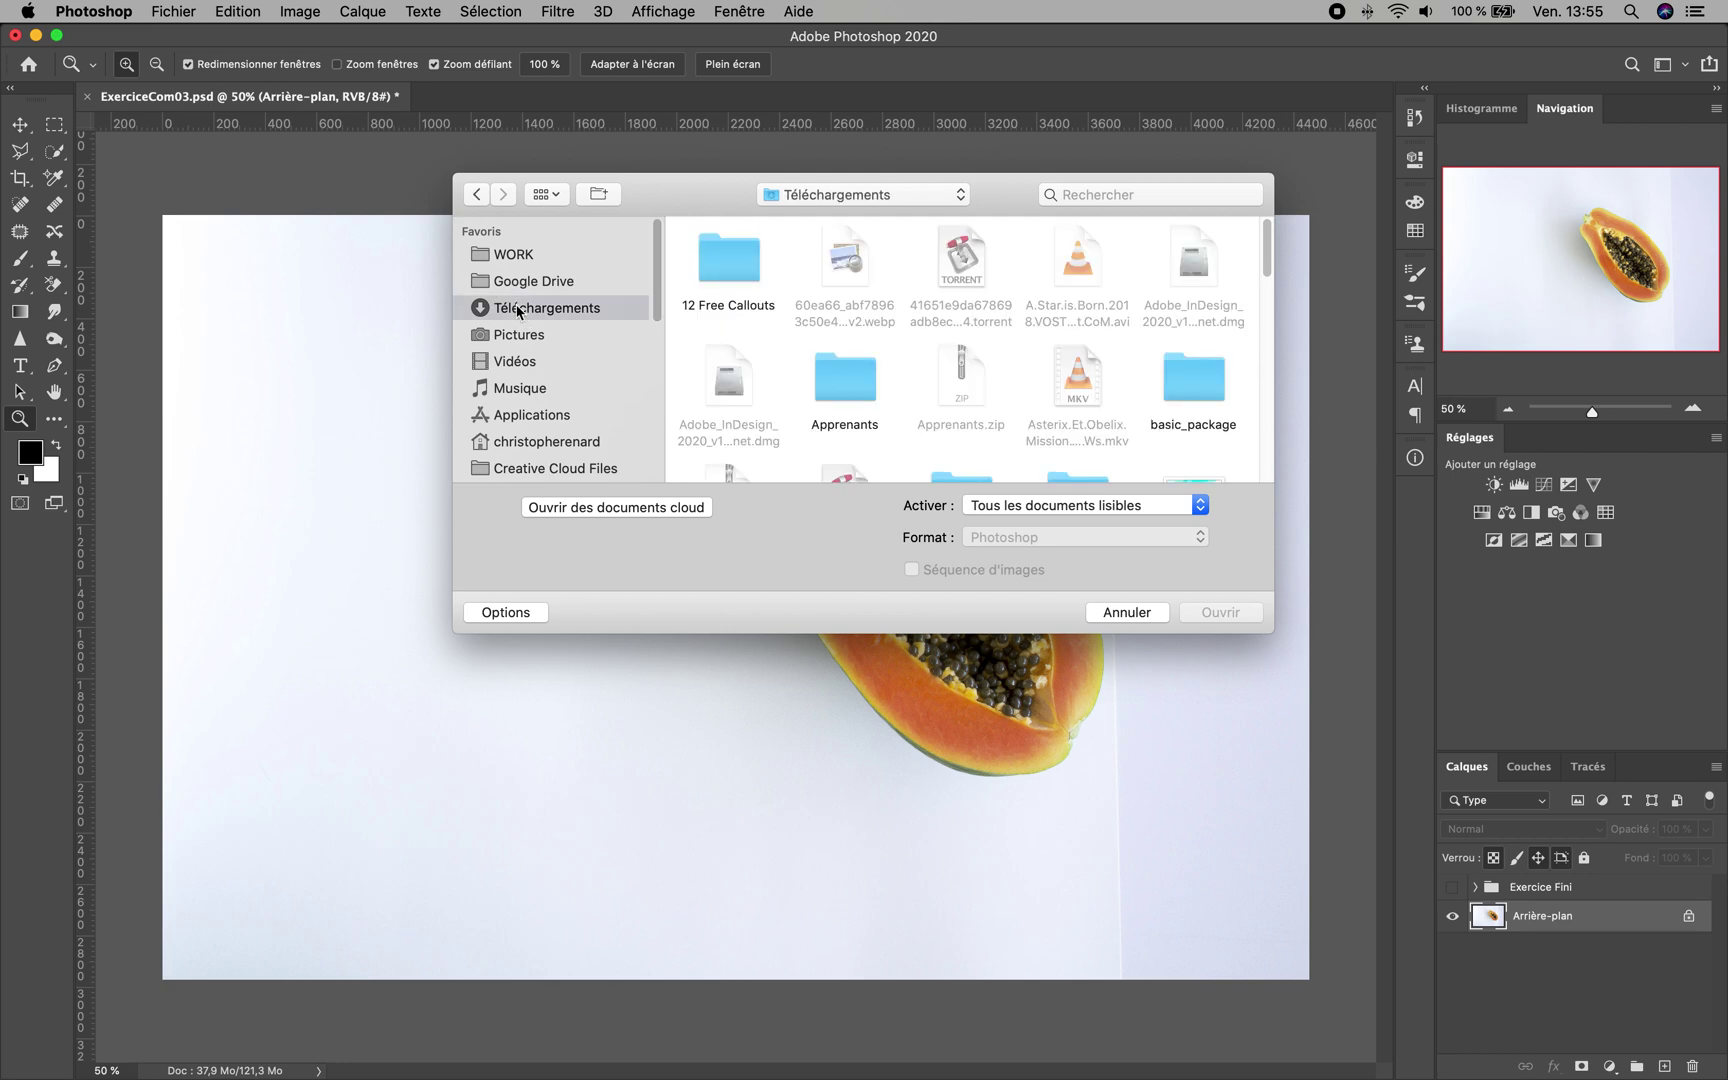
pyautogui.scroll(-5, 556, 374)
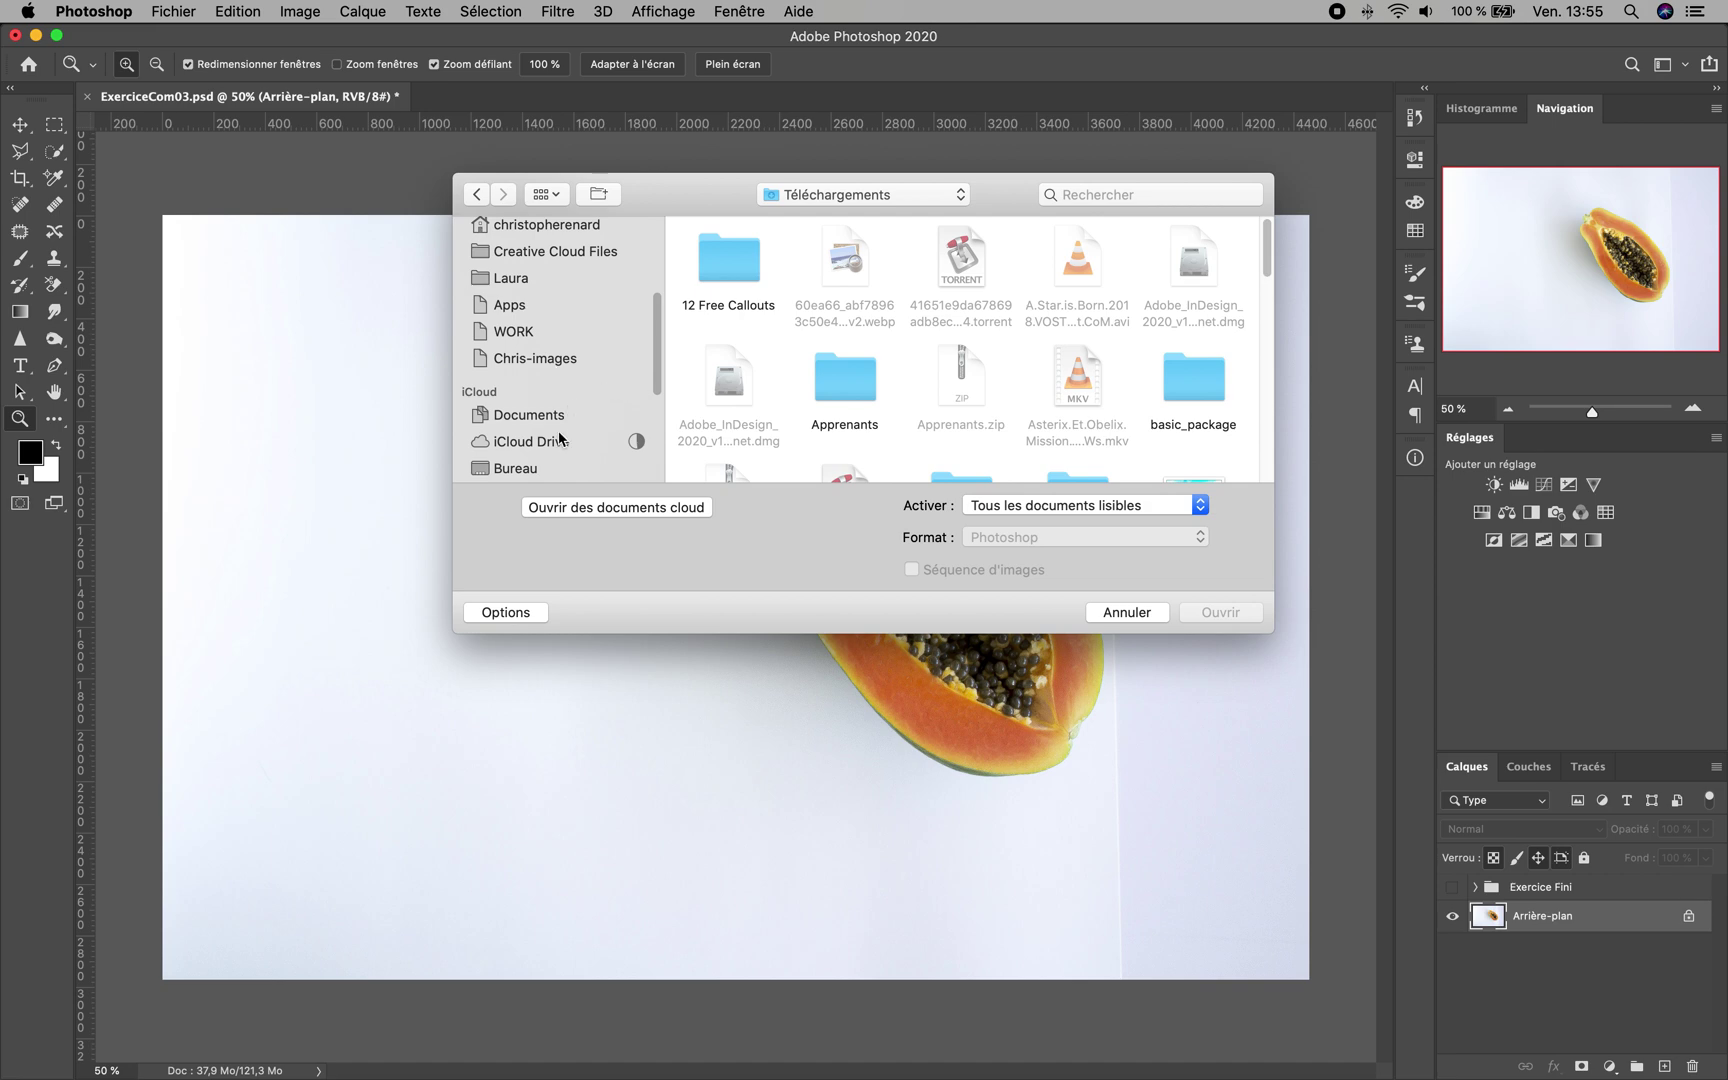
pyautogui.click(533, 470)
pyautogui.scroll(5, 561, 375)
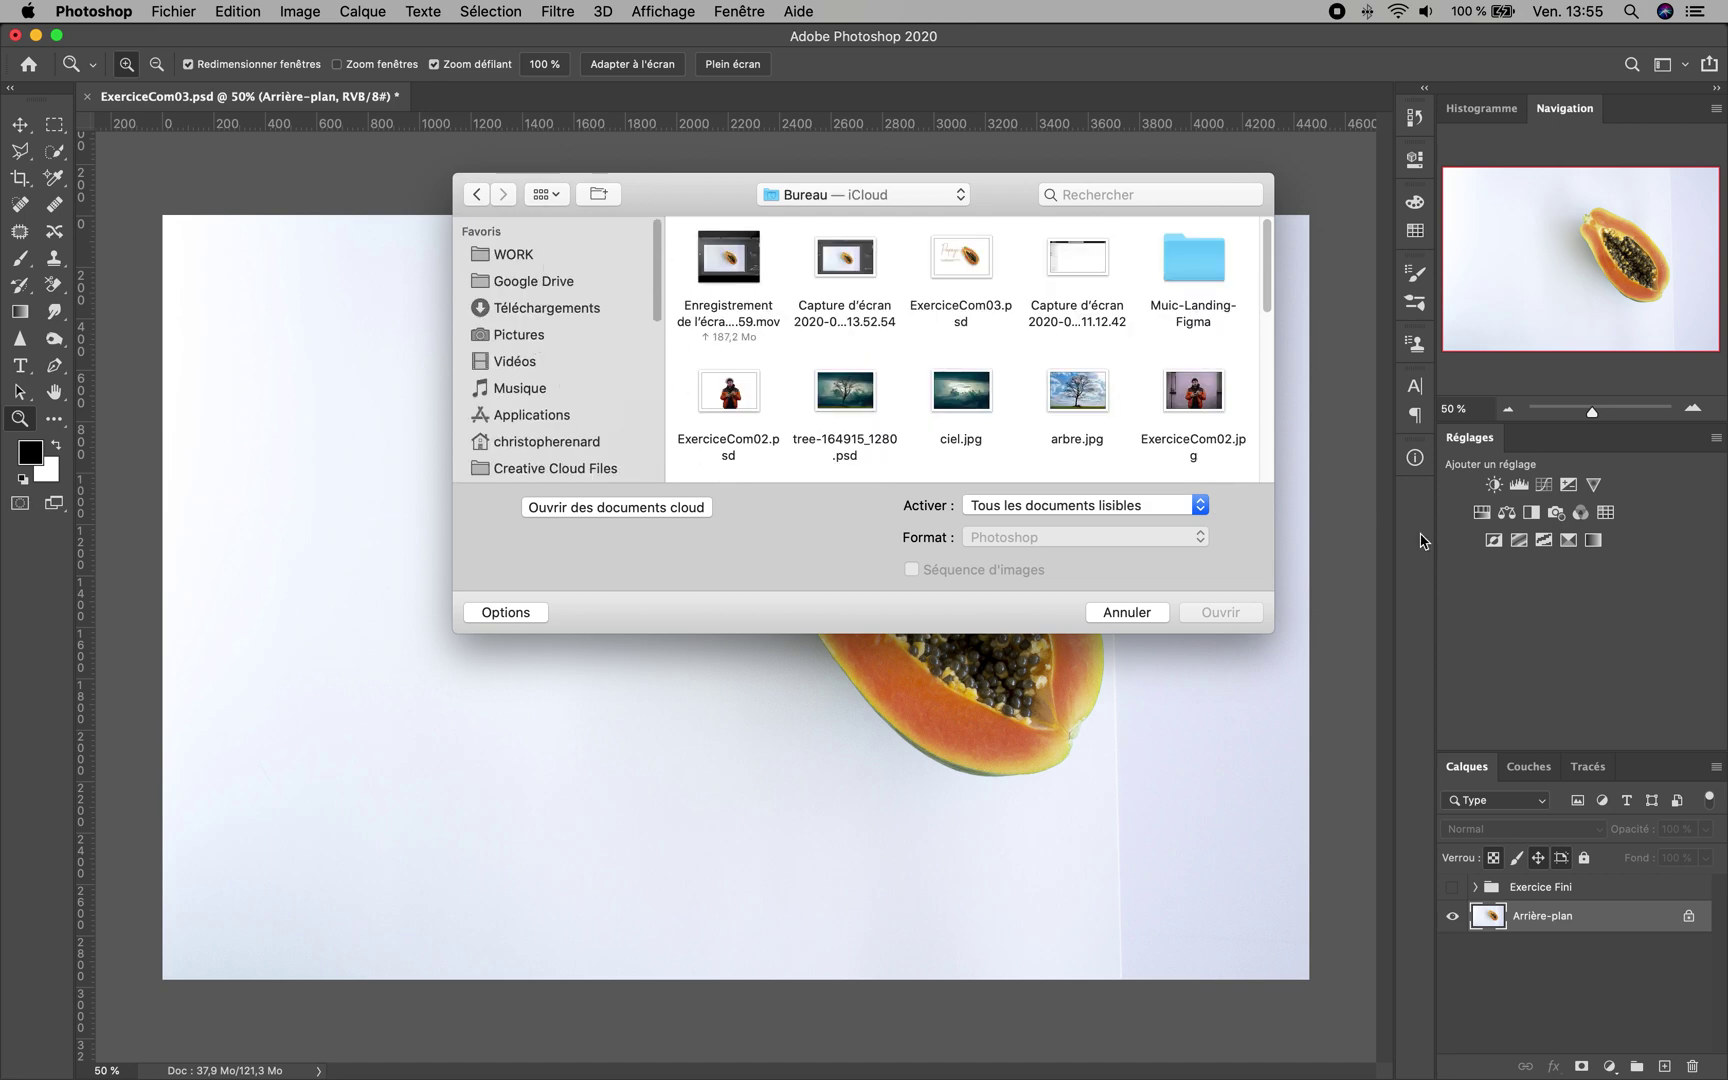
pyautogui.click(1127, 612)
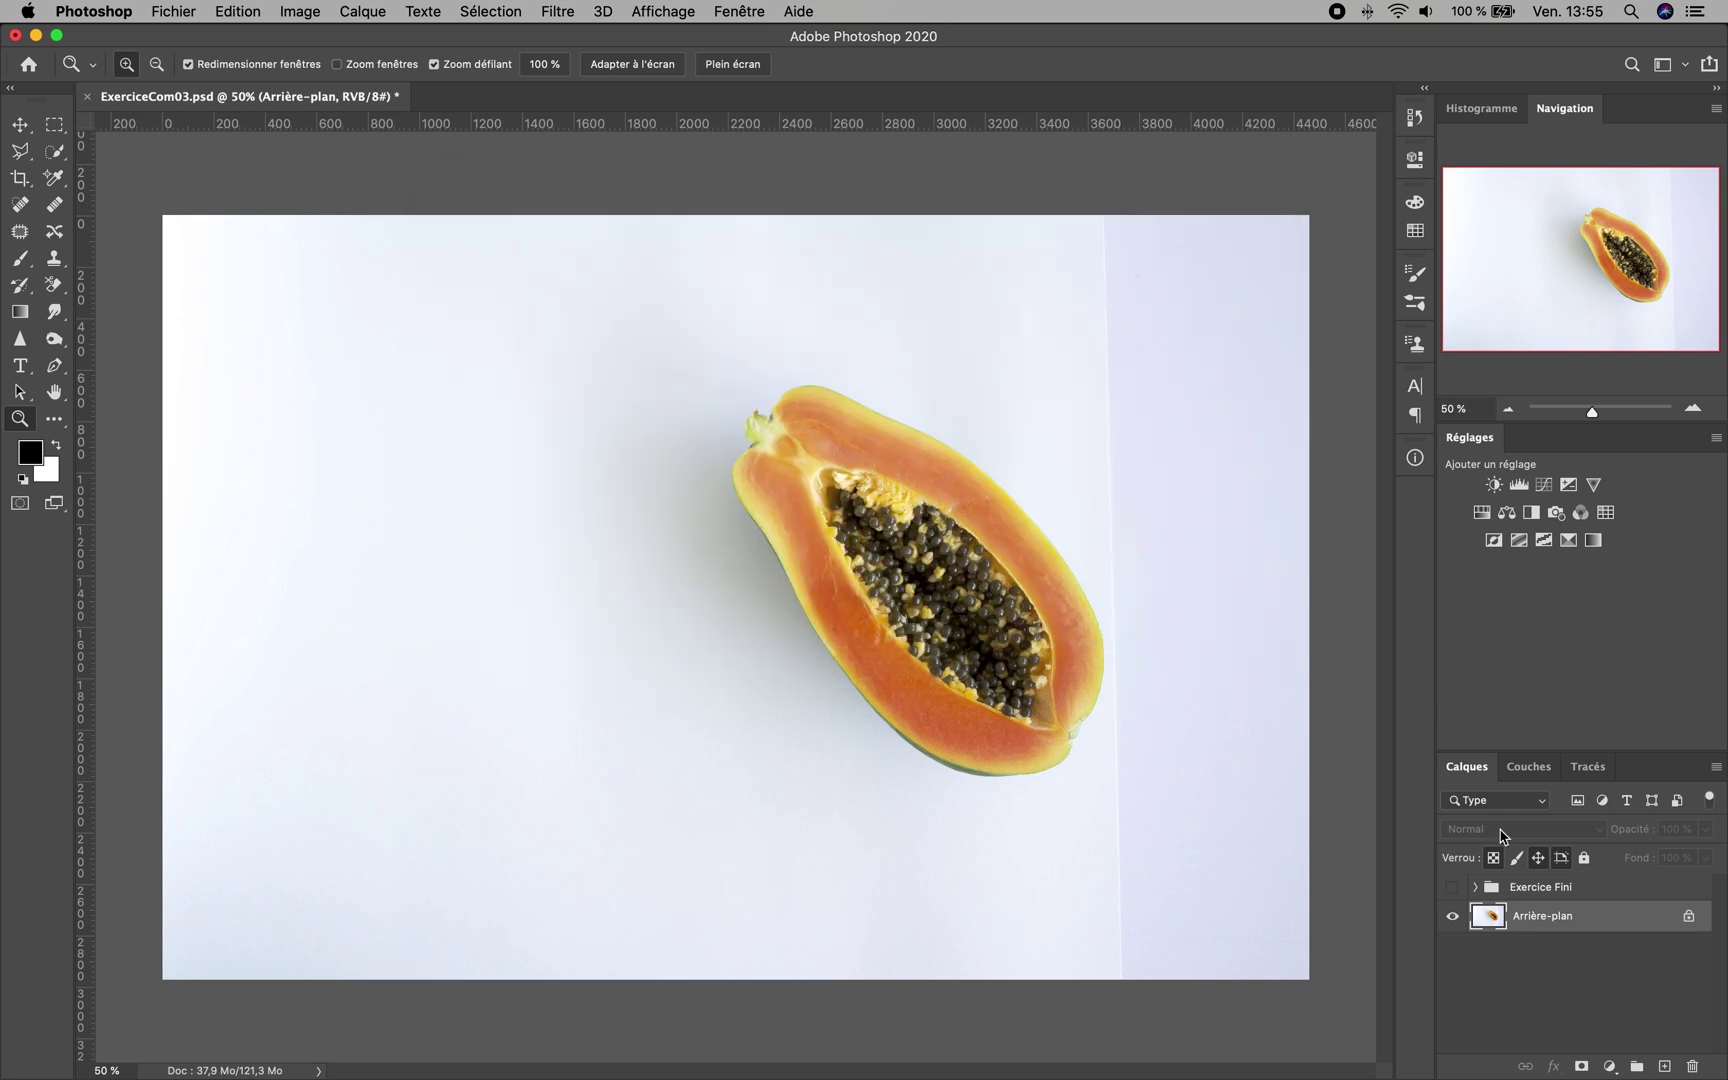
# Compare the original papaya photo with the Exercice Fini result by showing and hiding the group again
pyautogui.click(1453, 887)
pyautogui.click(1453, 887)
pyautogui.click(1453, 887)
pyautogui.click(1453, 887)
pyautogui.scroll(-1, 289, 679)
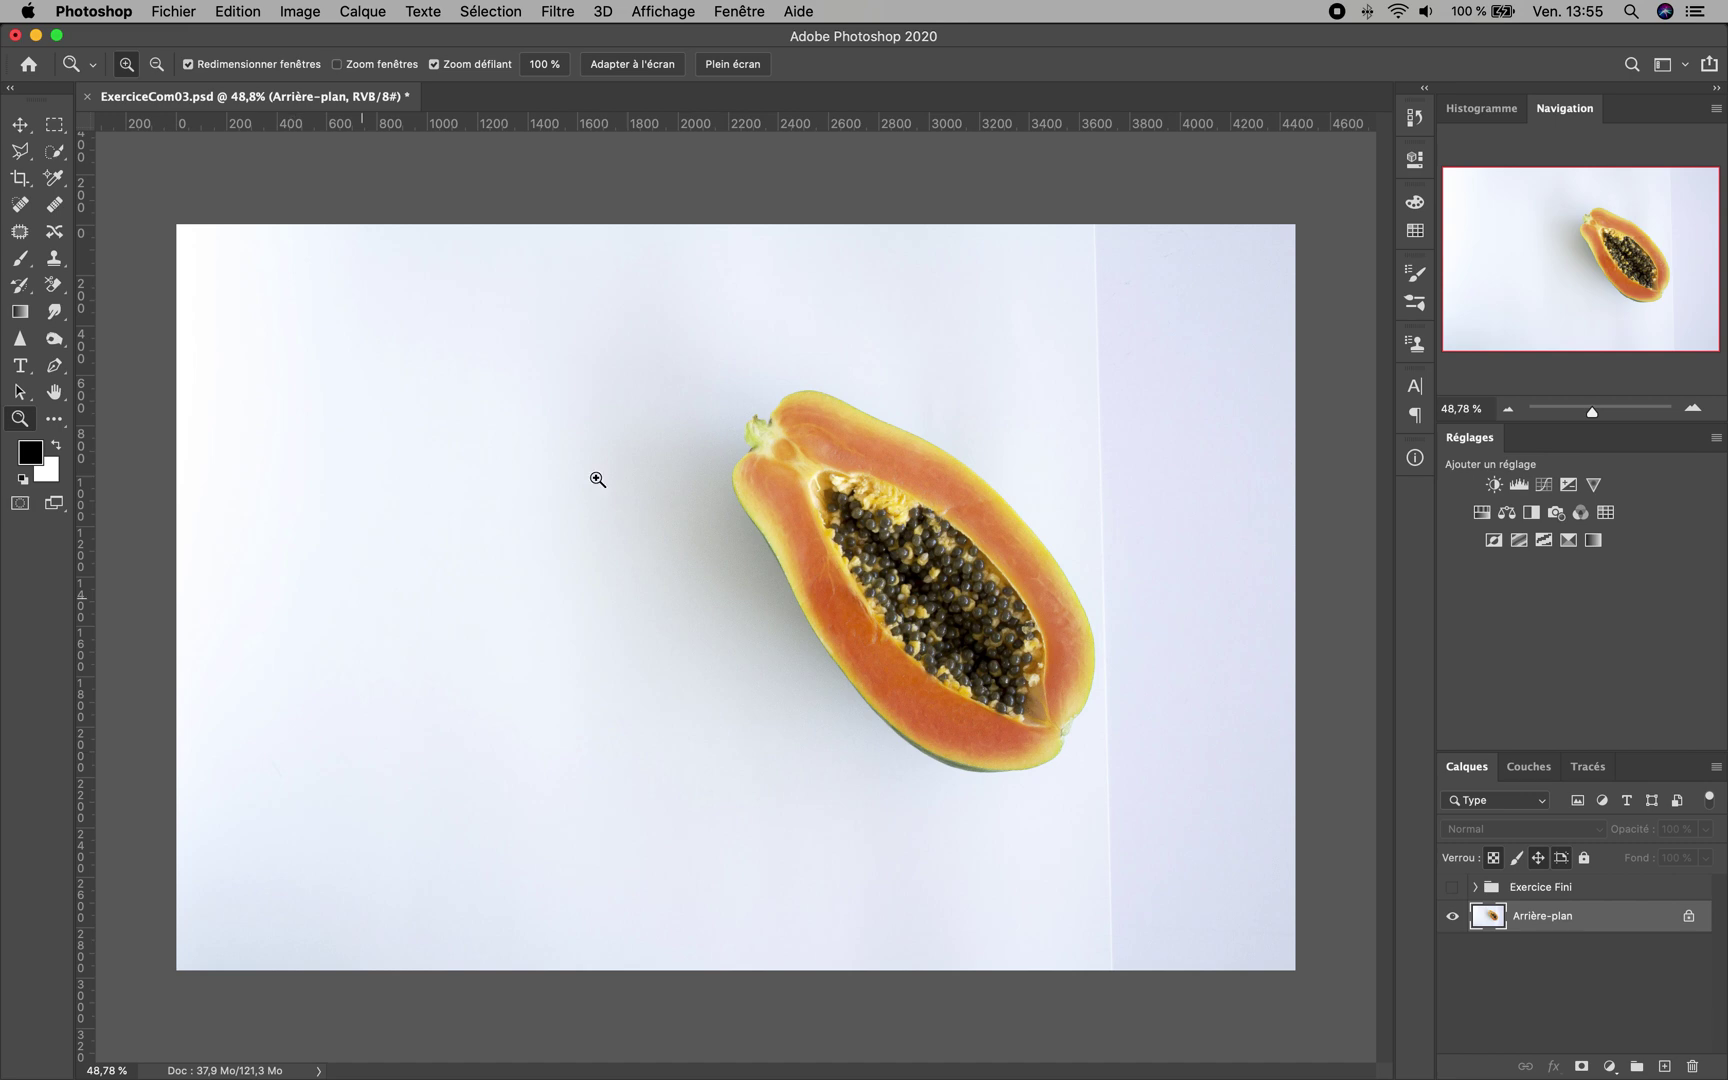
# Set the image's color mode to Couleurs RVB
pyautogui.click(279, 19)
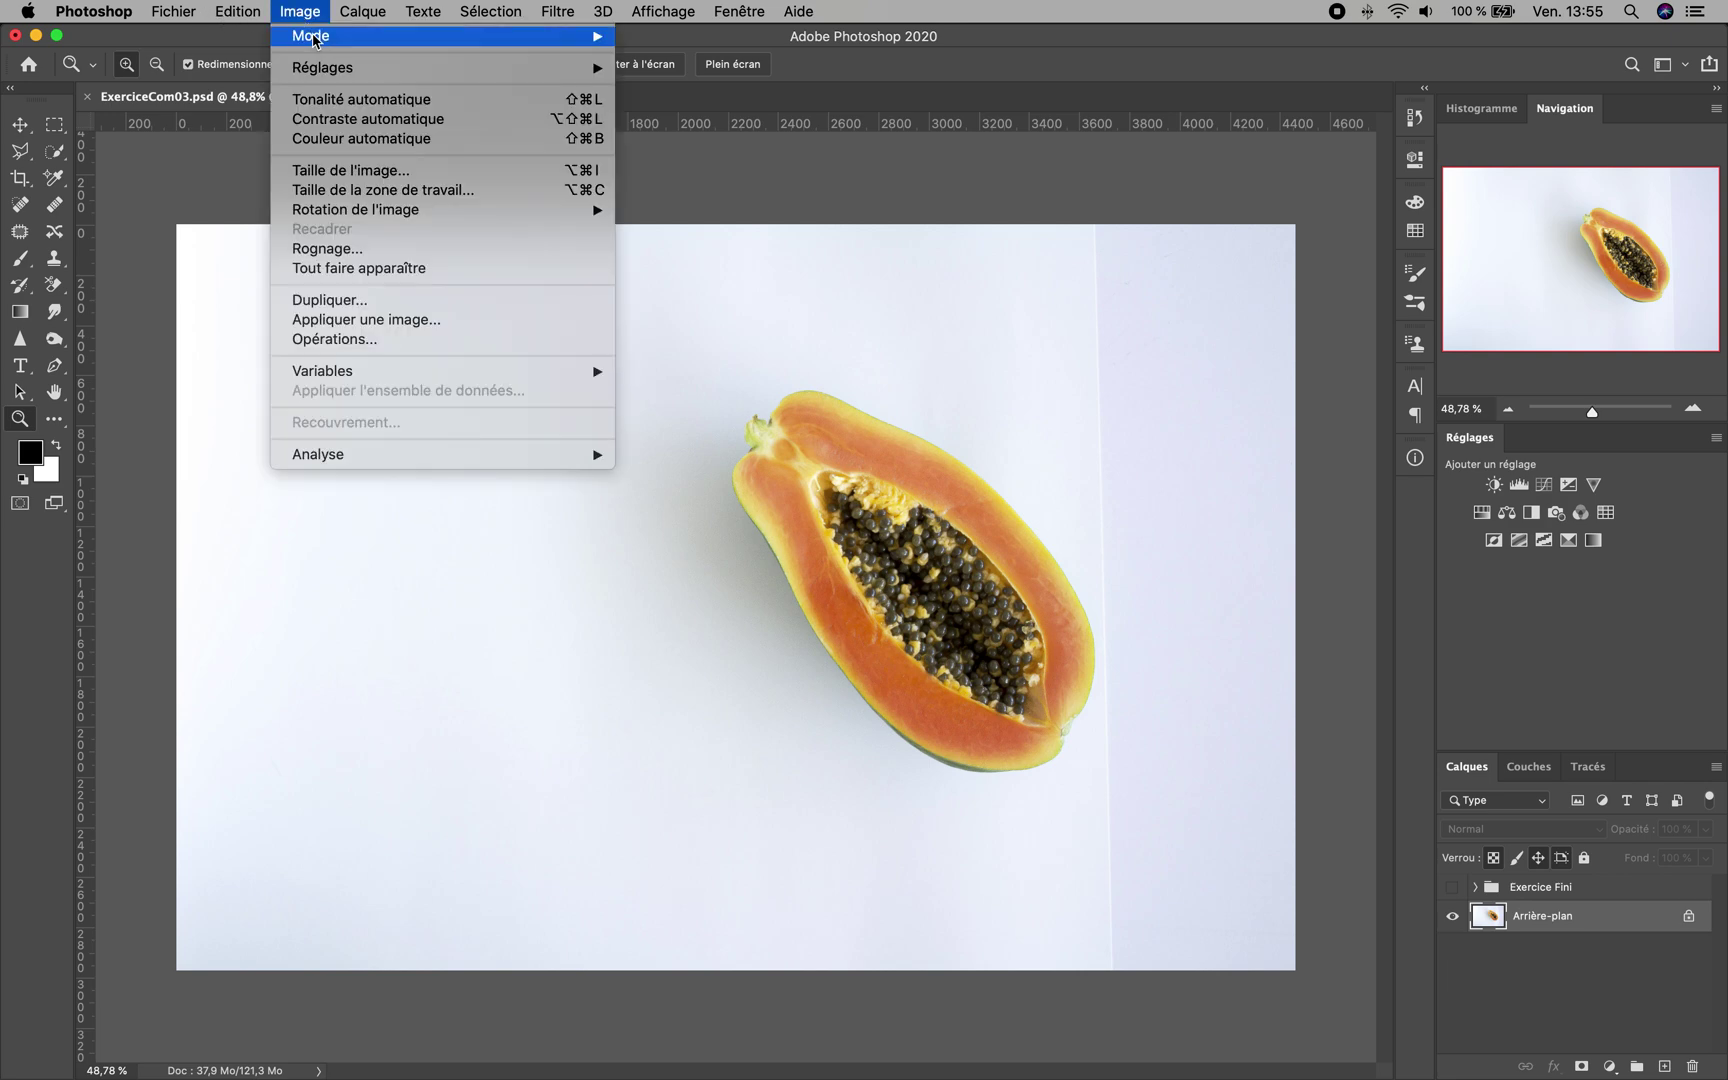
pyautogui.moveTo(325, 40)
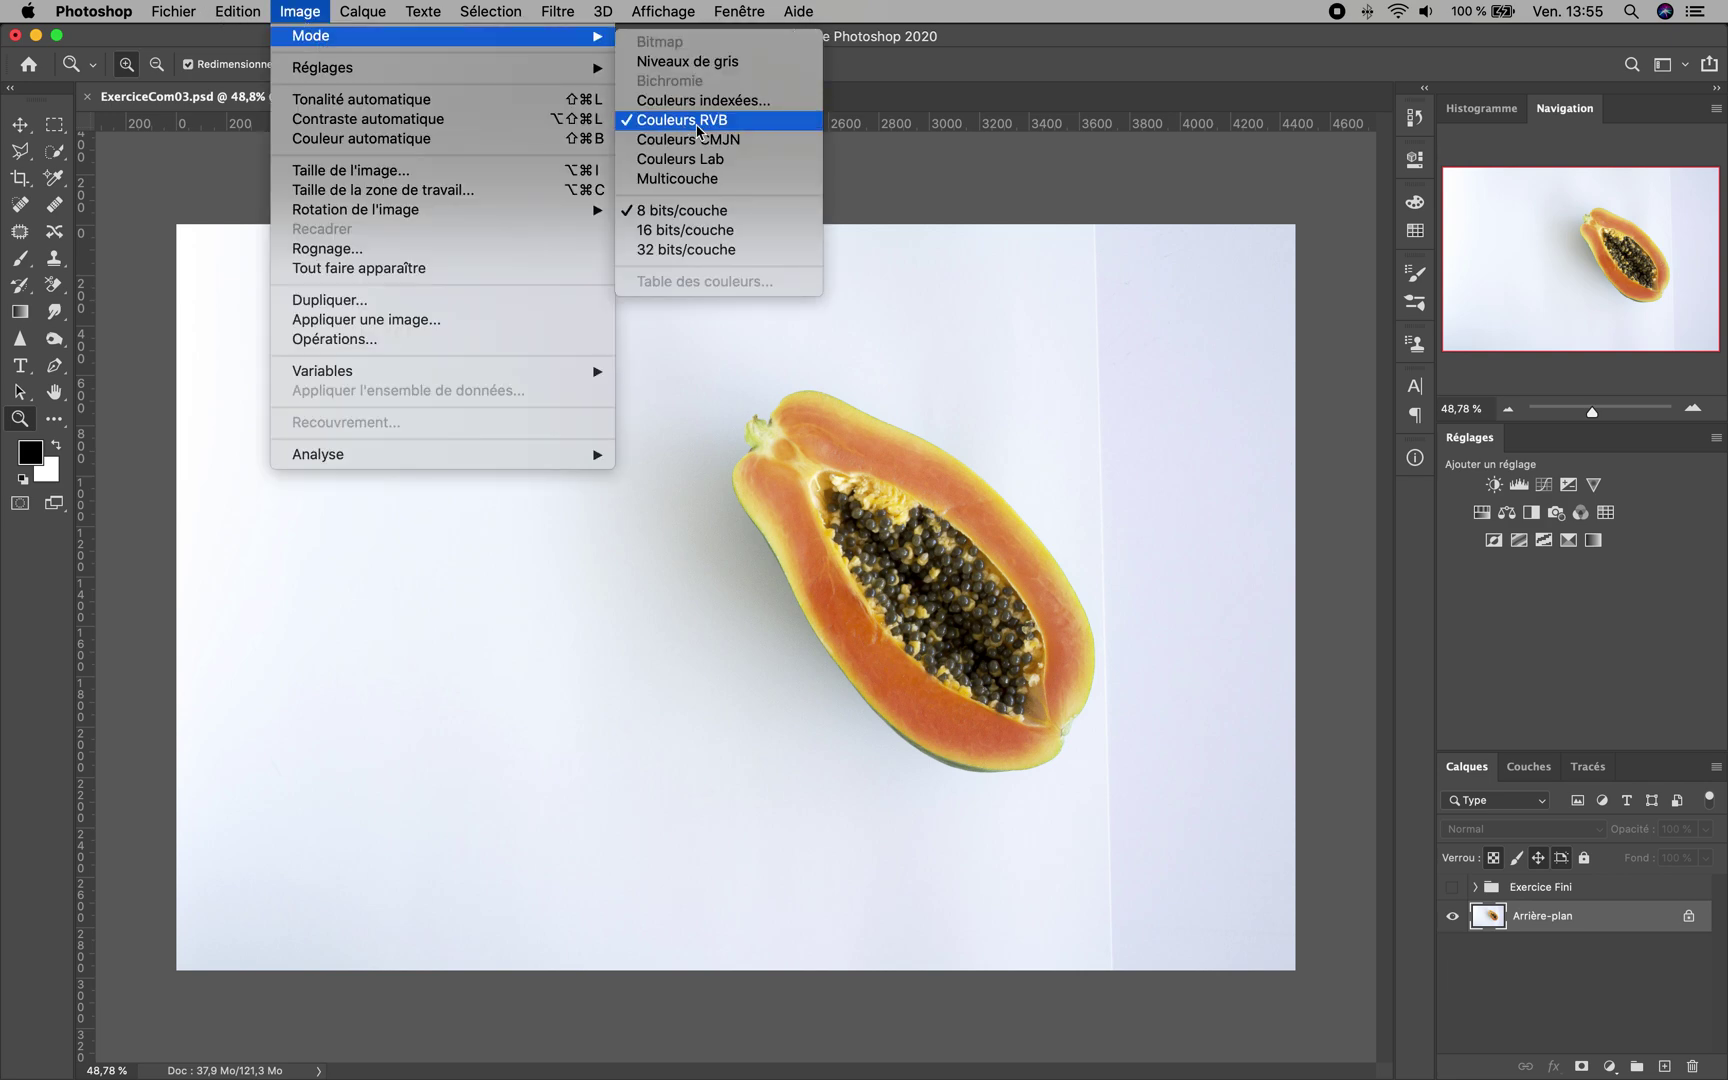
pyautogui.click(697, 129)
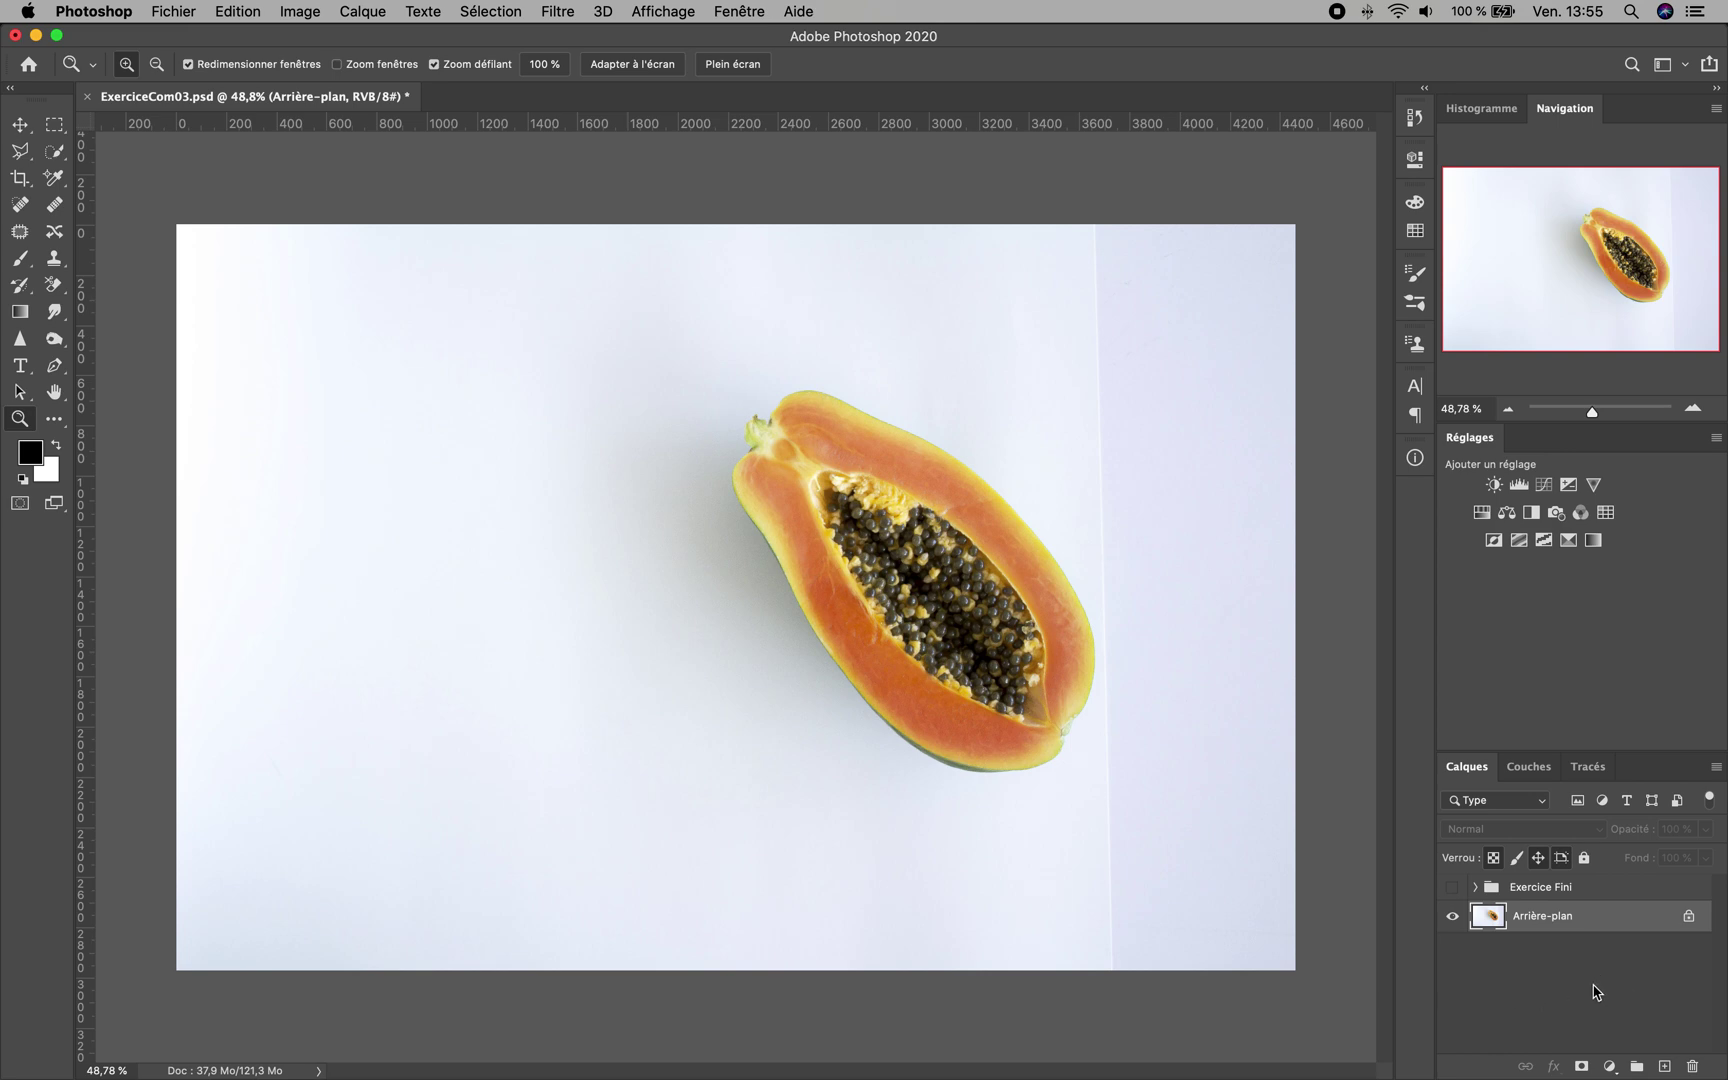
# Hide the Navigation panel and display it again in the workspace
pyautogui.click(731, 12)
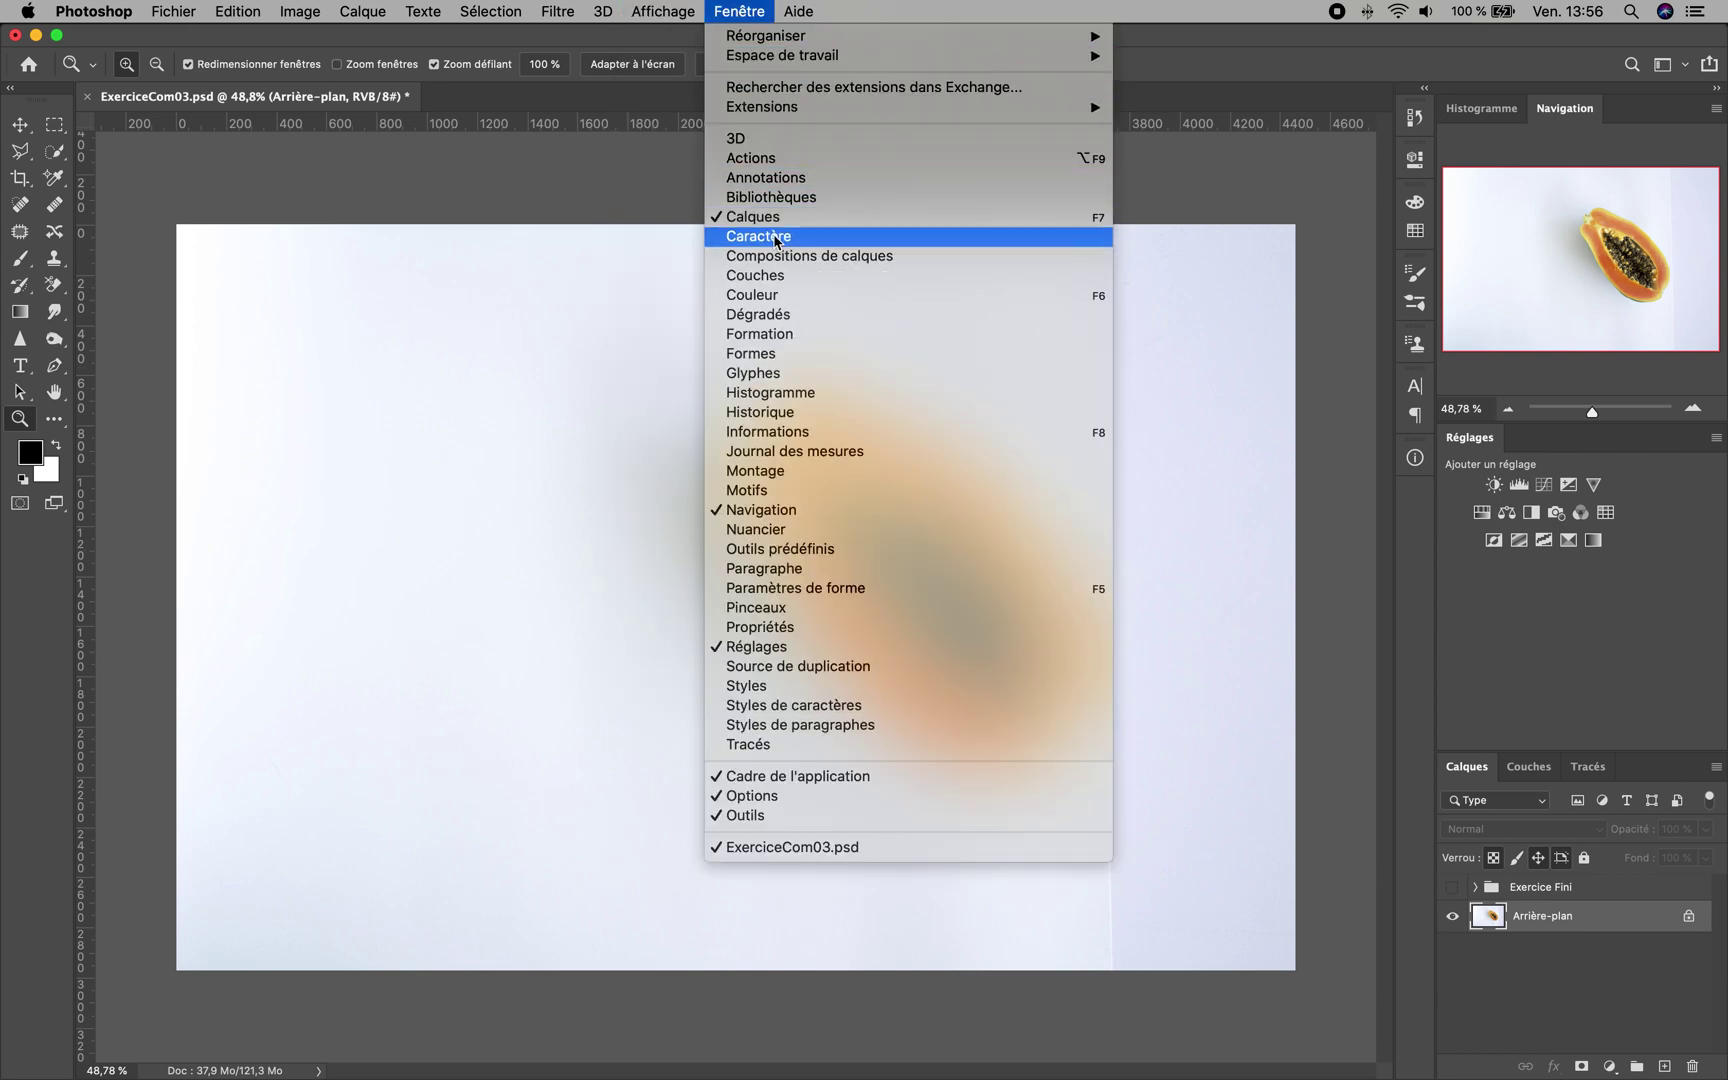
pyautogui.click(748, 223)
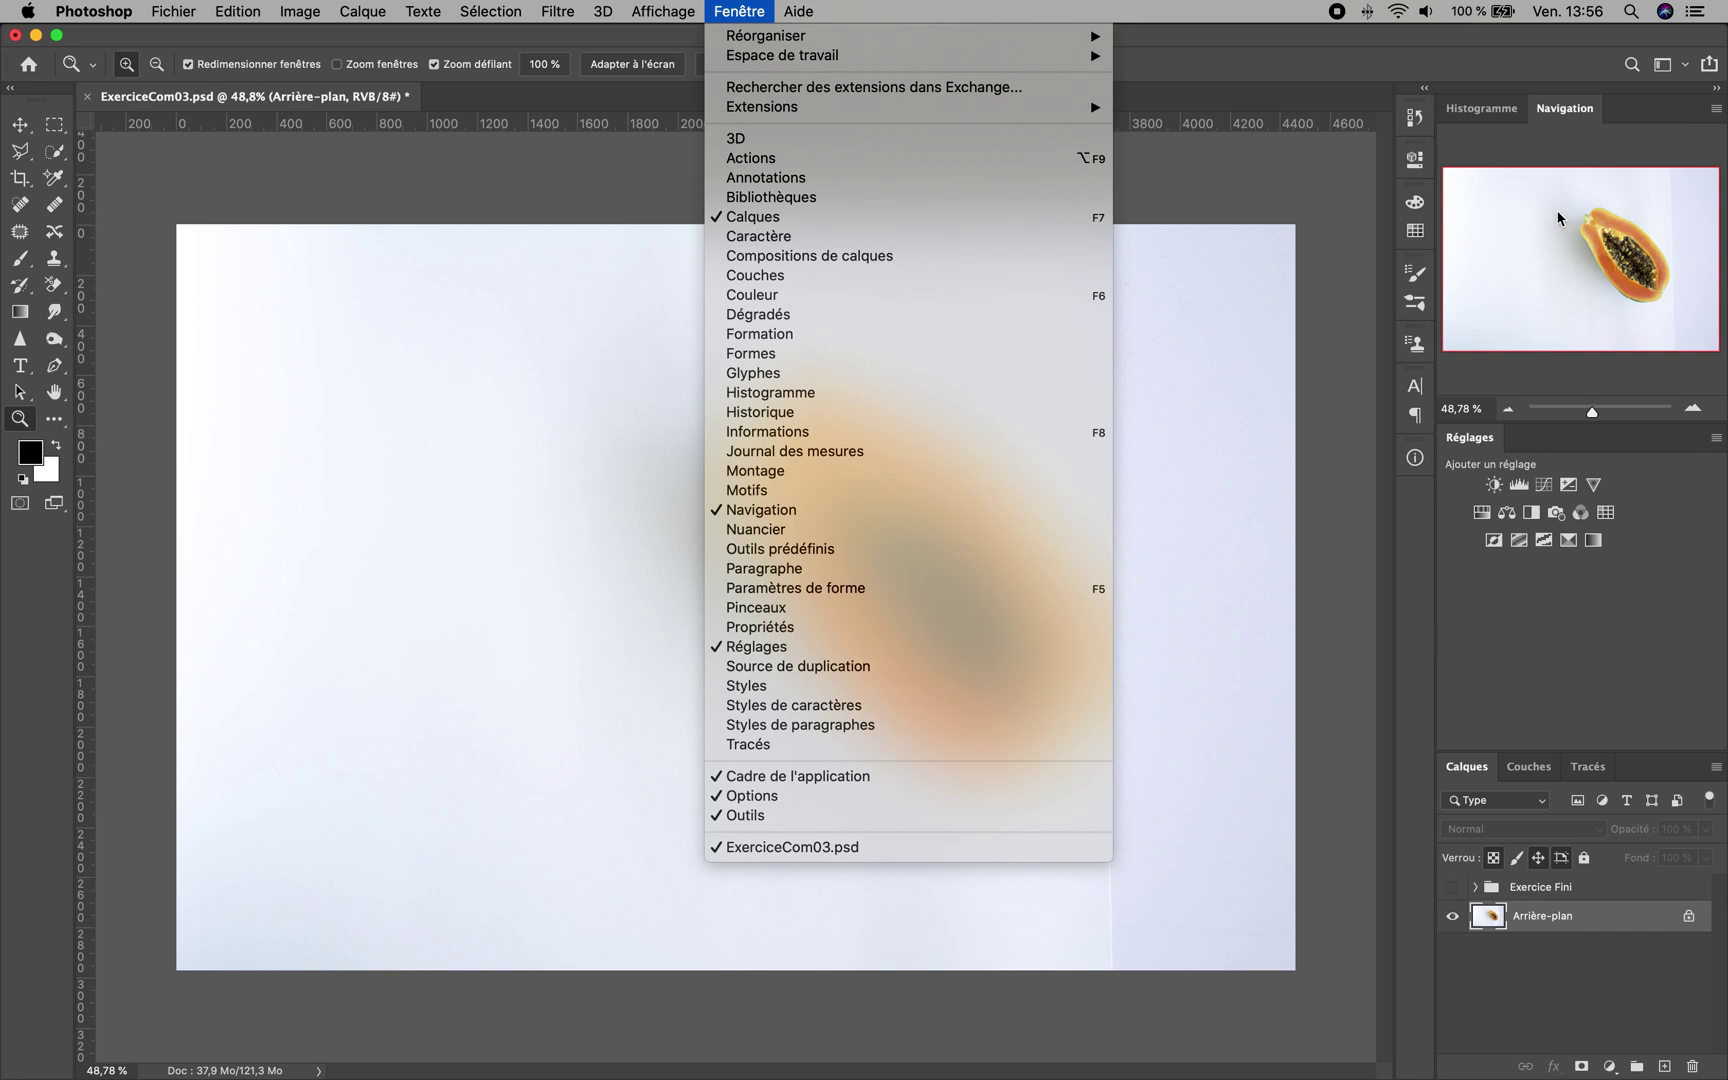
pyautogui.click(834, 509)
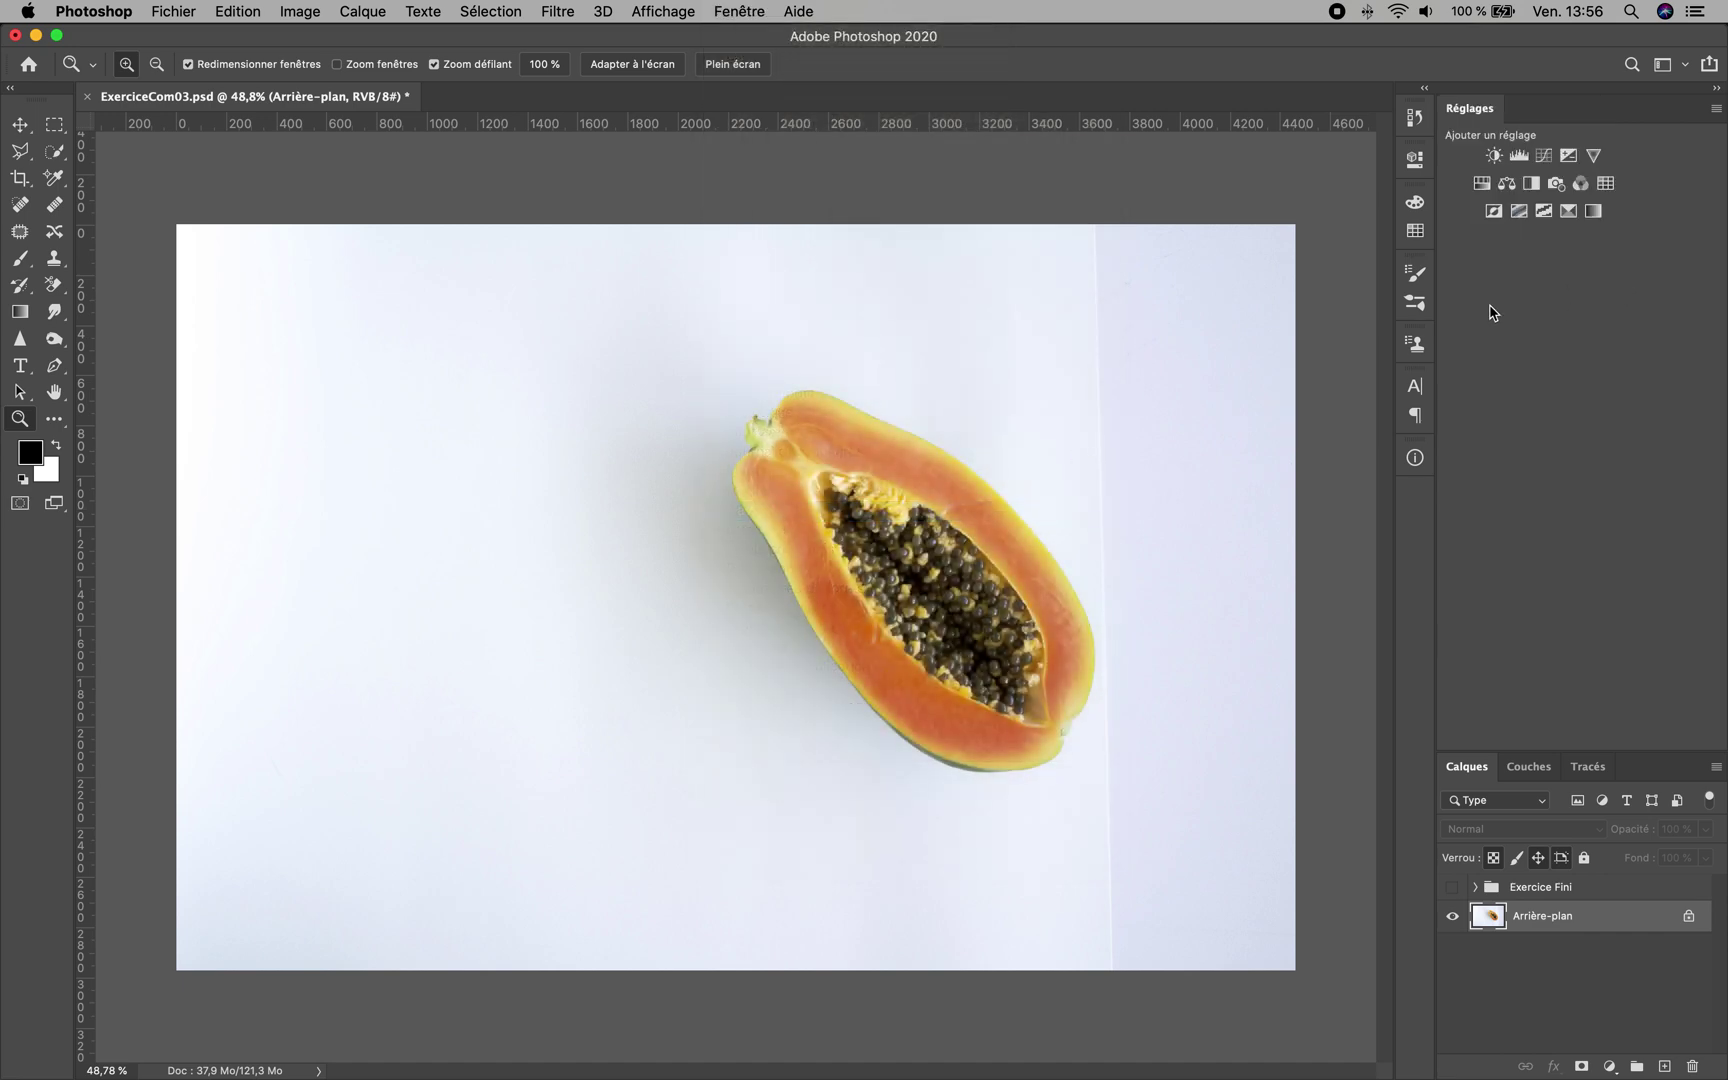
pyautogui.click(742, 11)
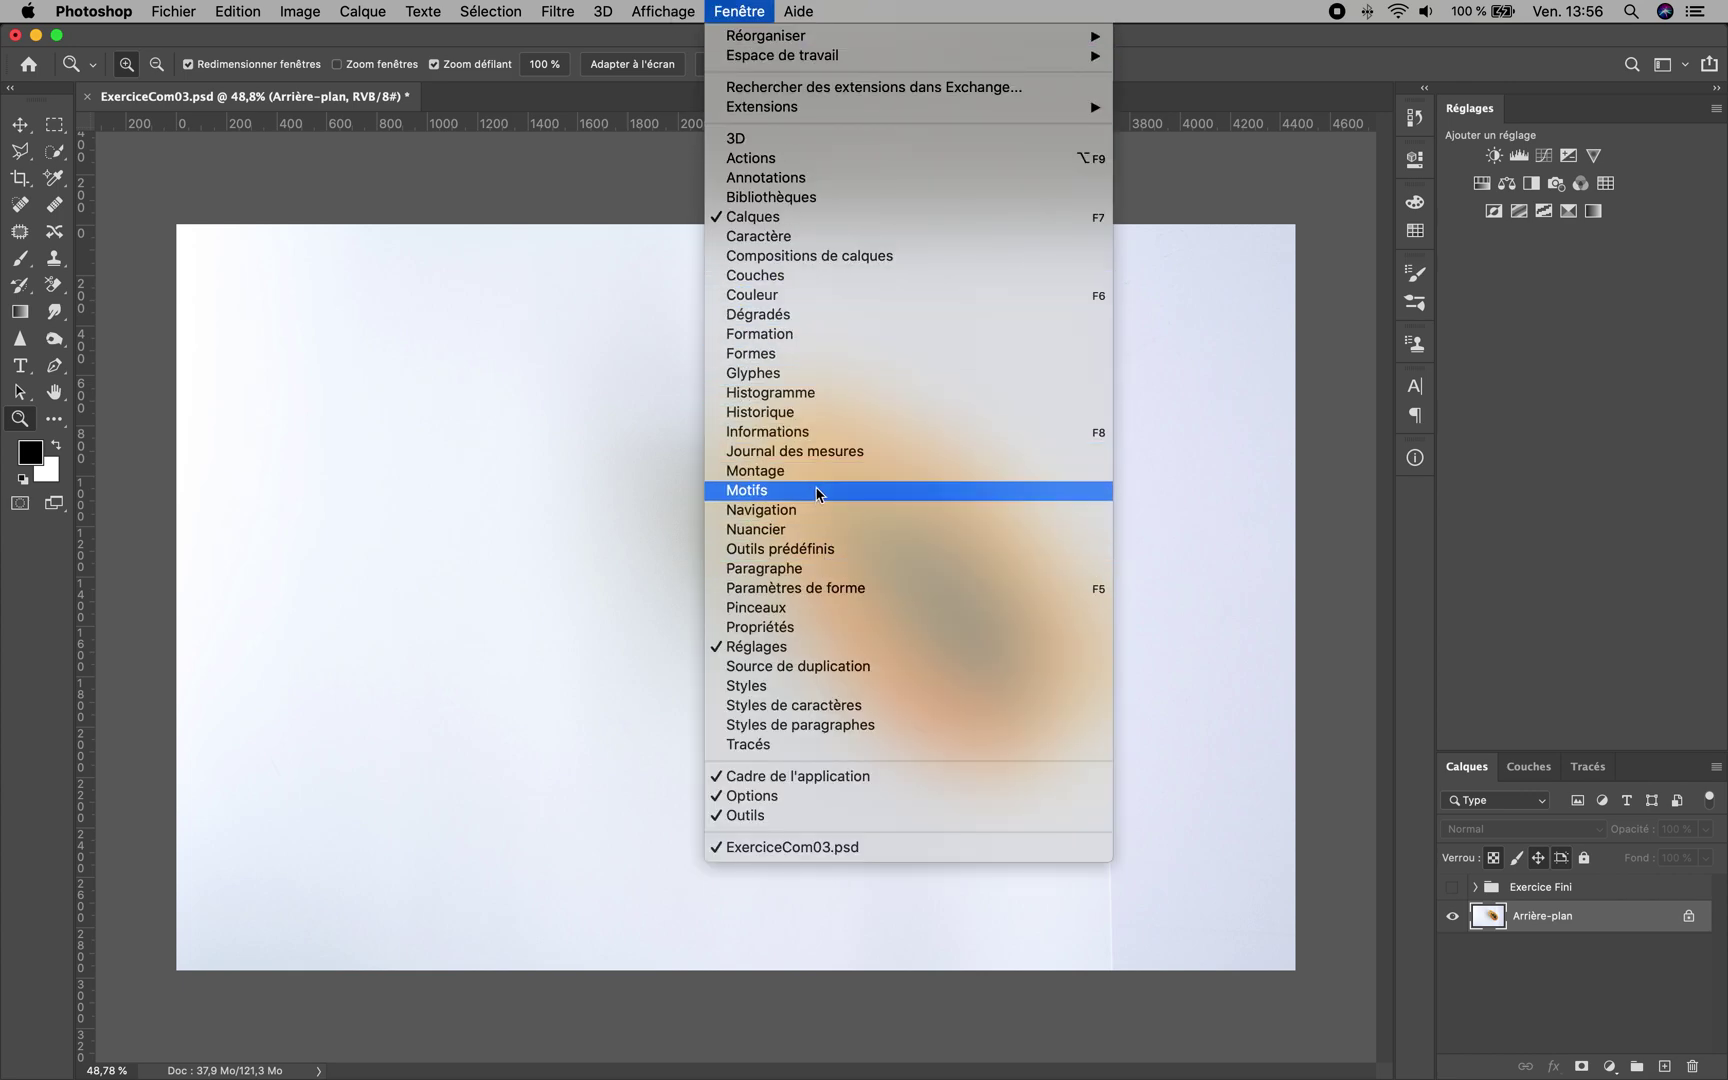
pyautogui.click(817, 510)
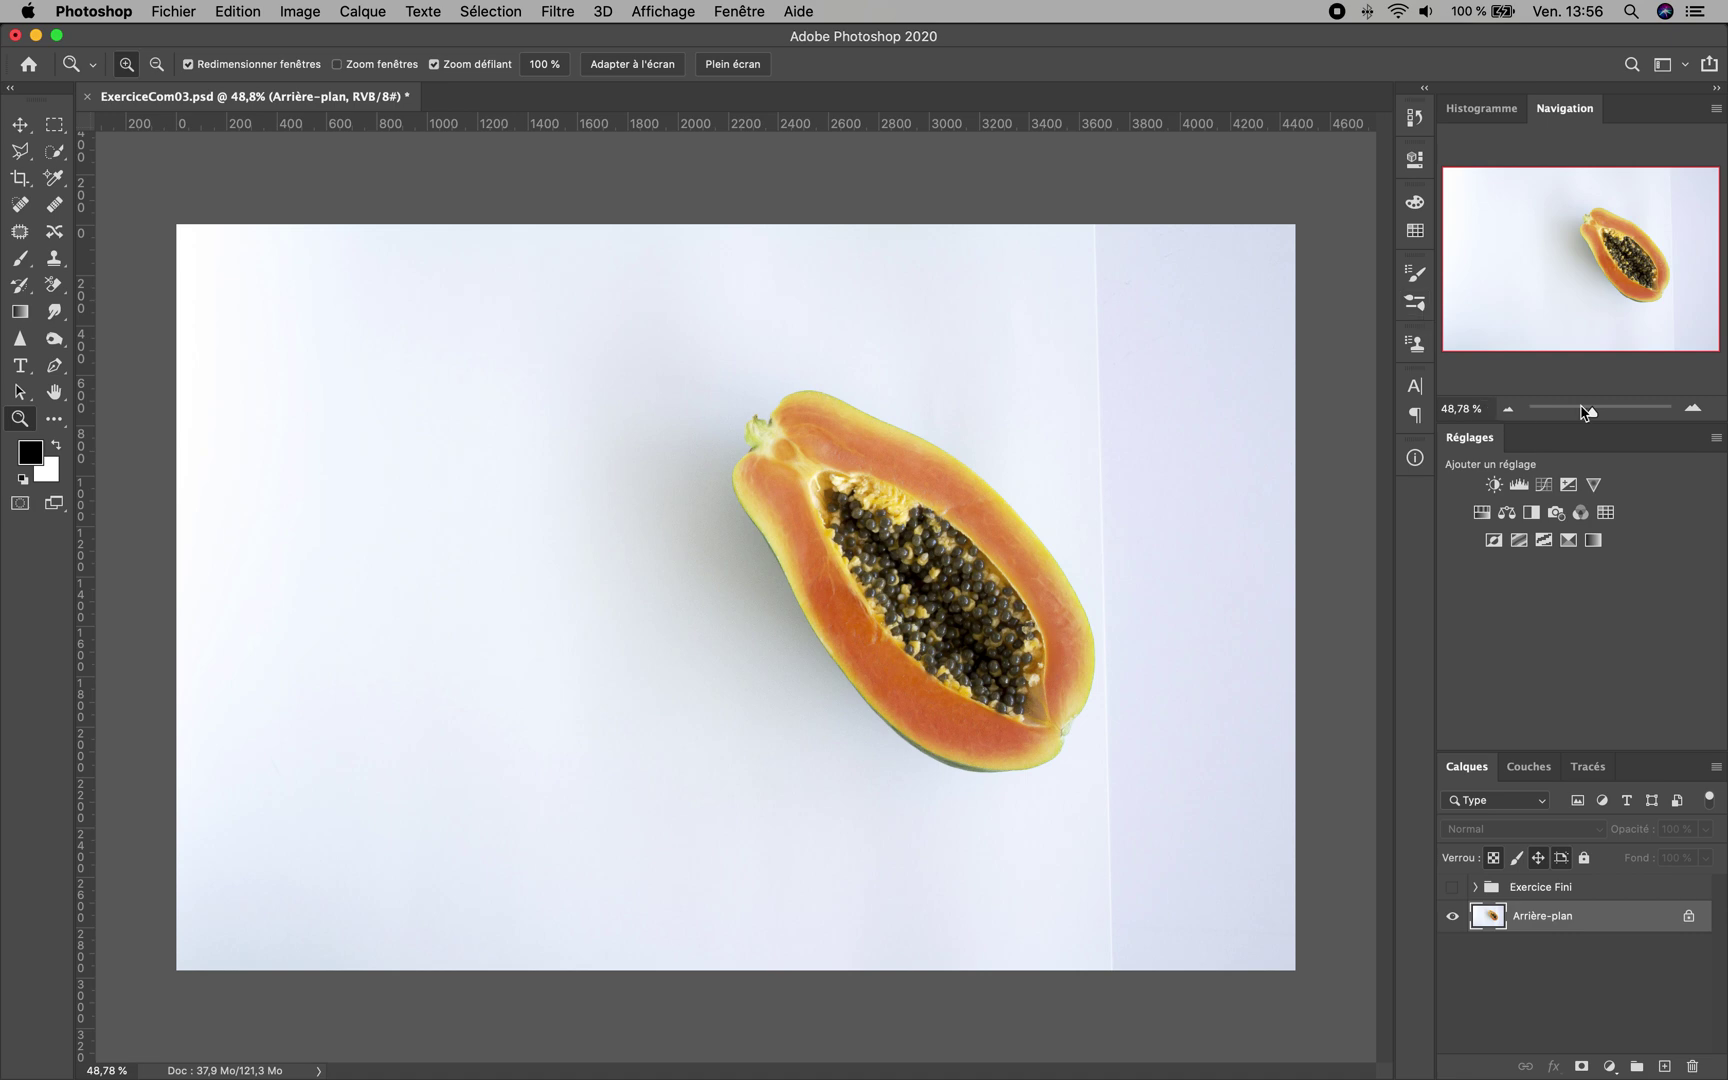
# Duplicate the Arrière-plan layer as "Arrière-plan copie" in ExerciceCom03.psd and hide the original layer
pyautogui.moveTo(1596, 418); pyautogui.dragTo(1601, 418)
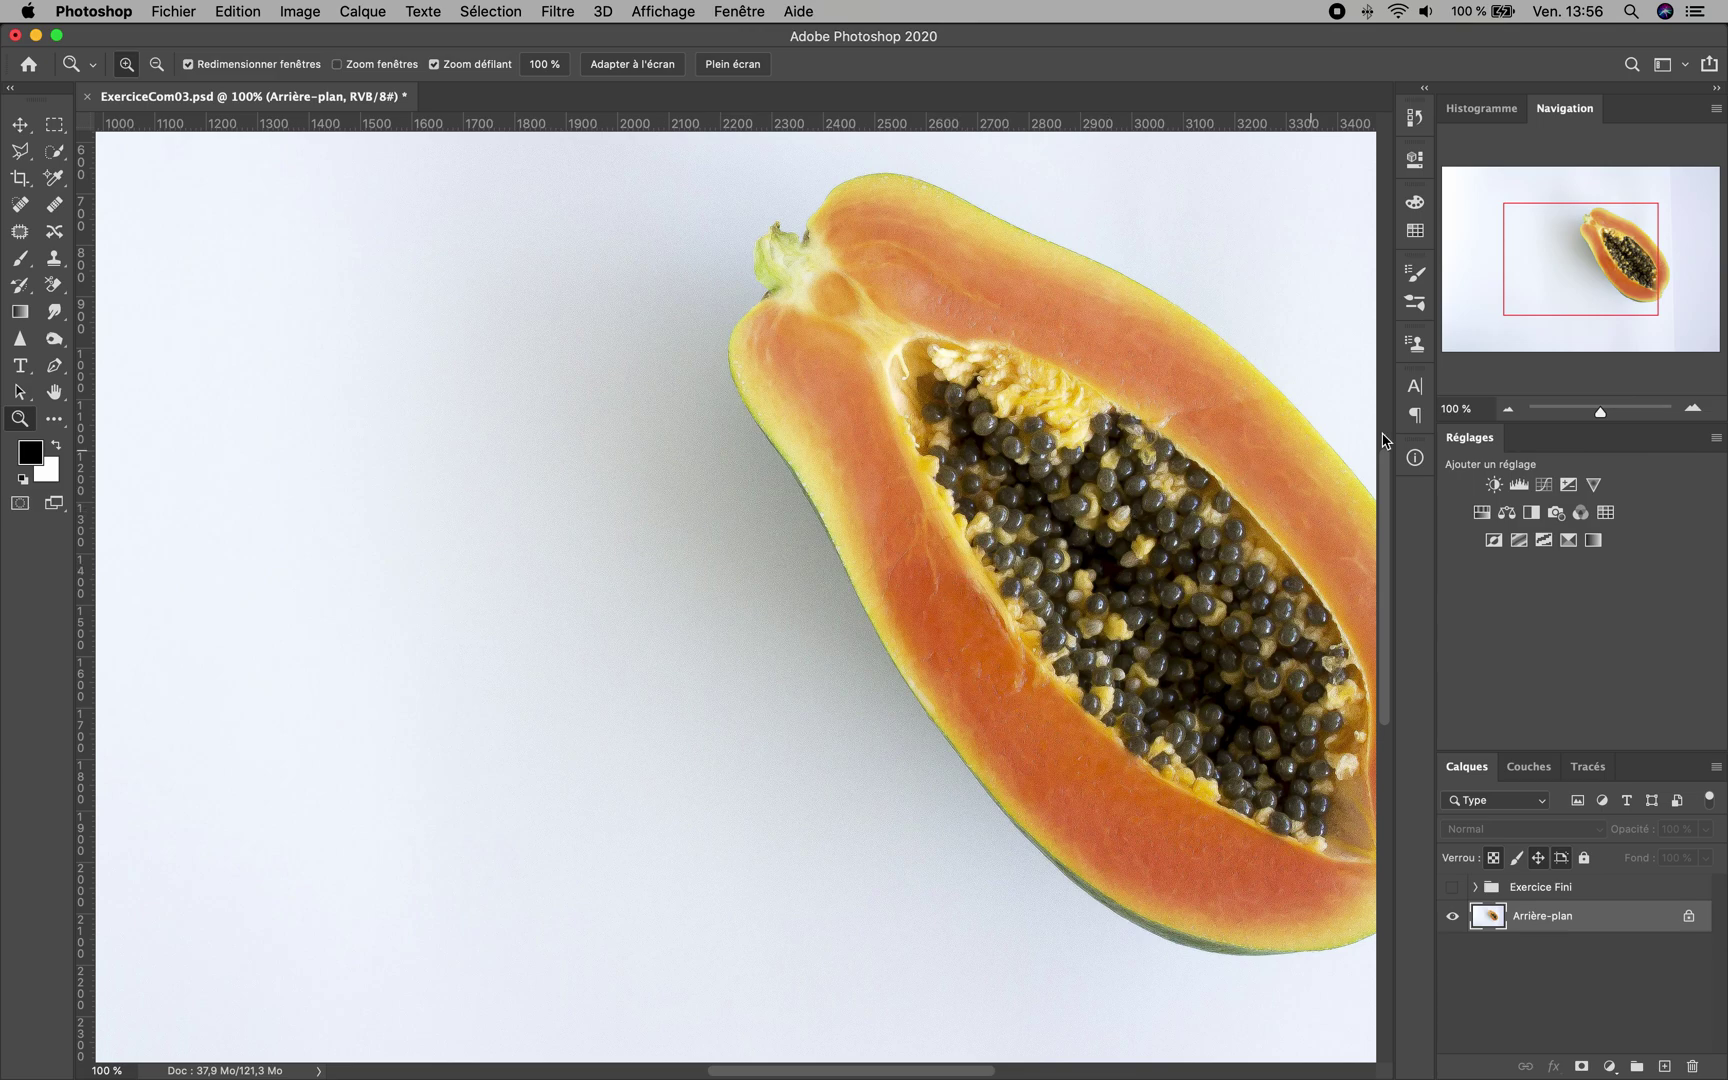
pyautogui.moveTo(1575, 260); pyautogui.dragTo(1611, 261)
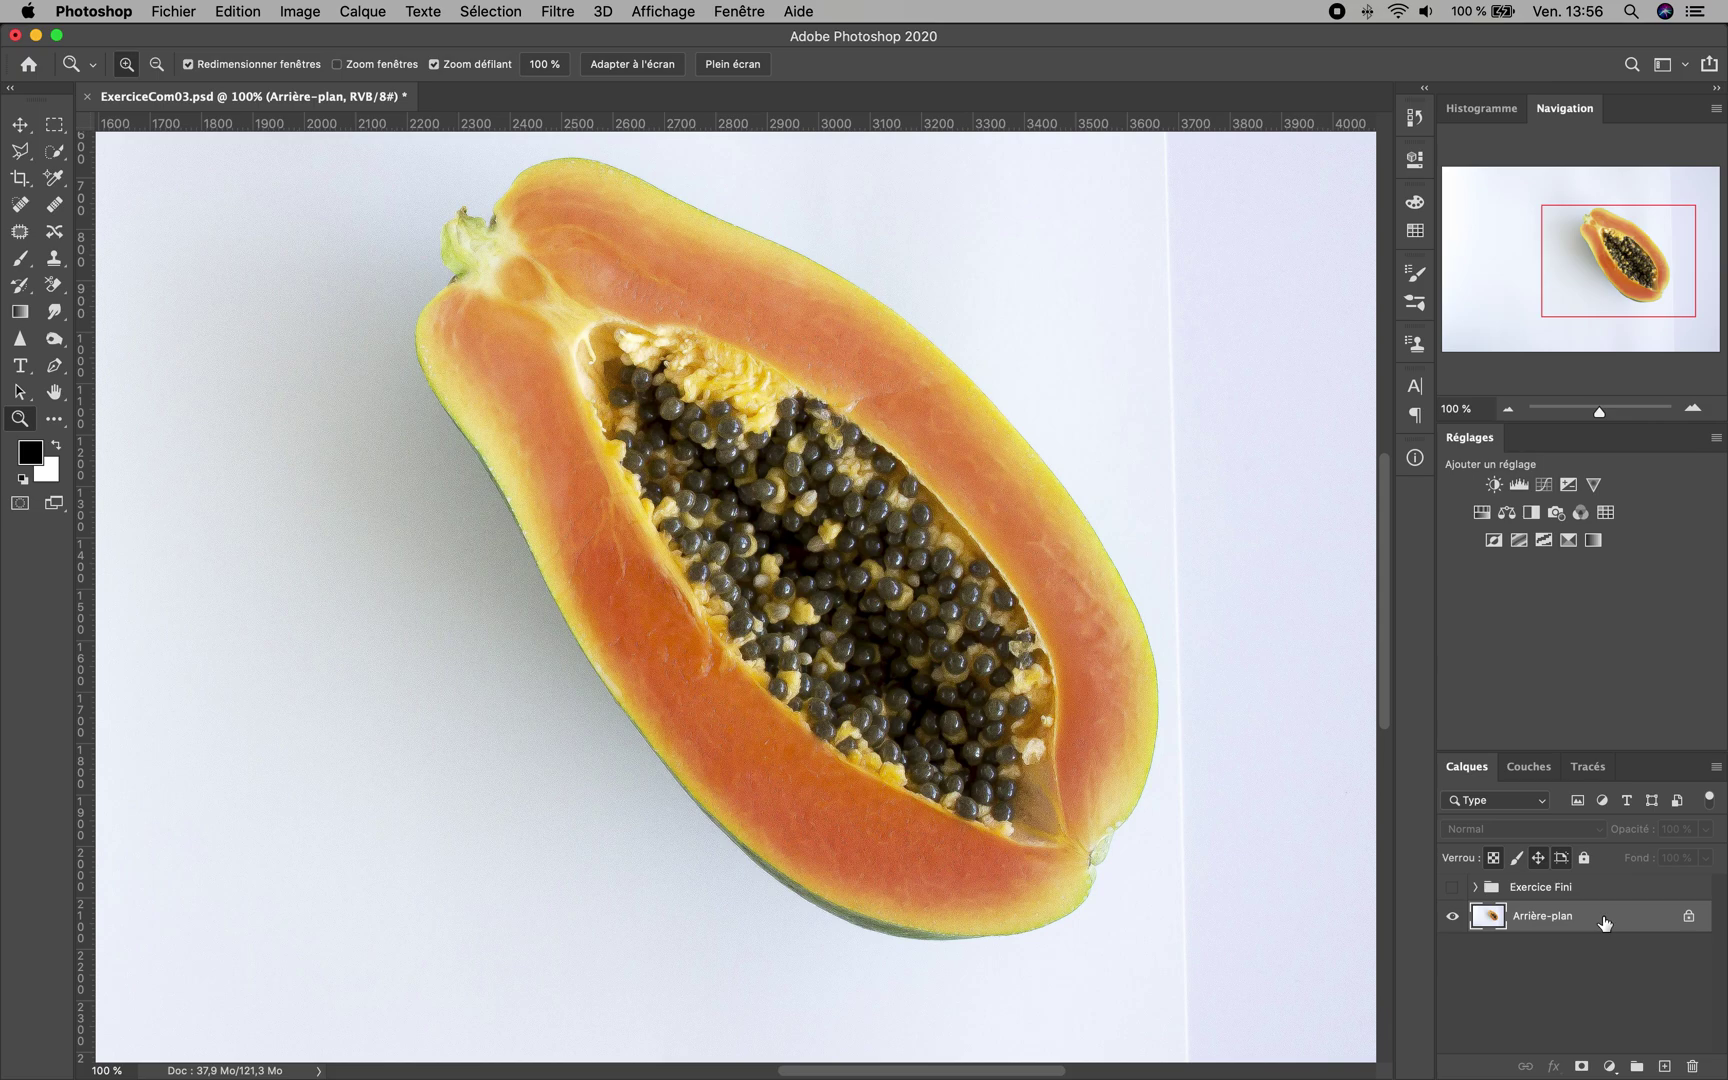
pyautogui.press('super+j')
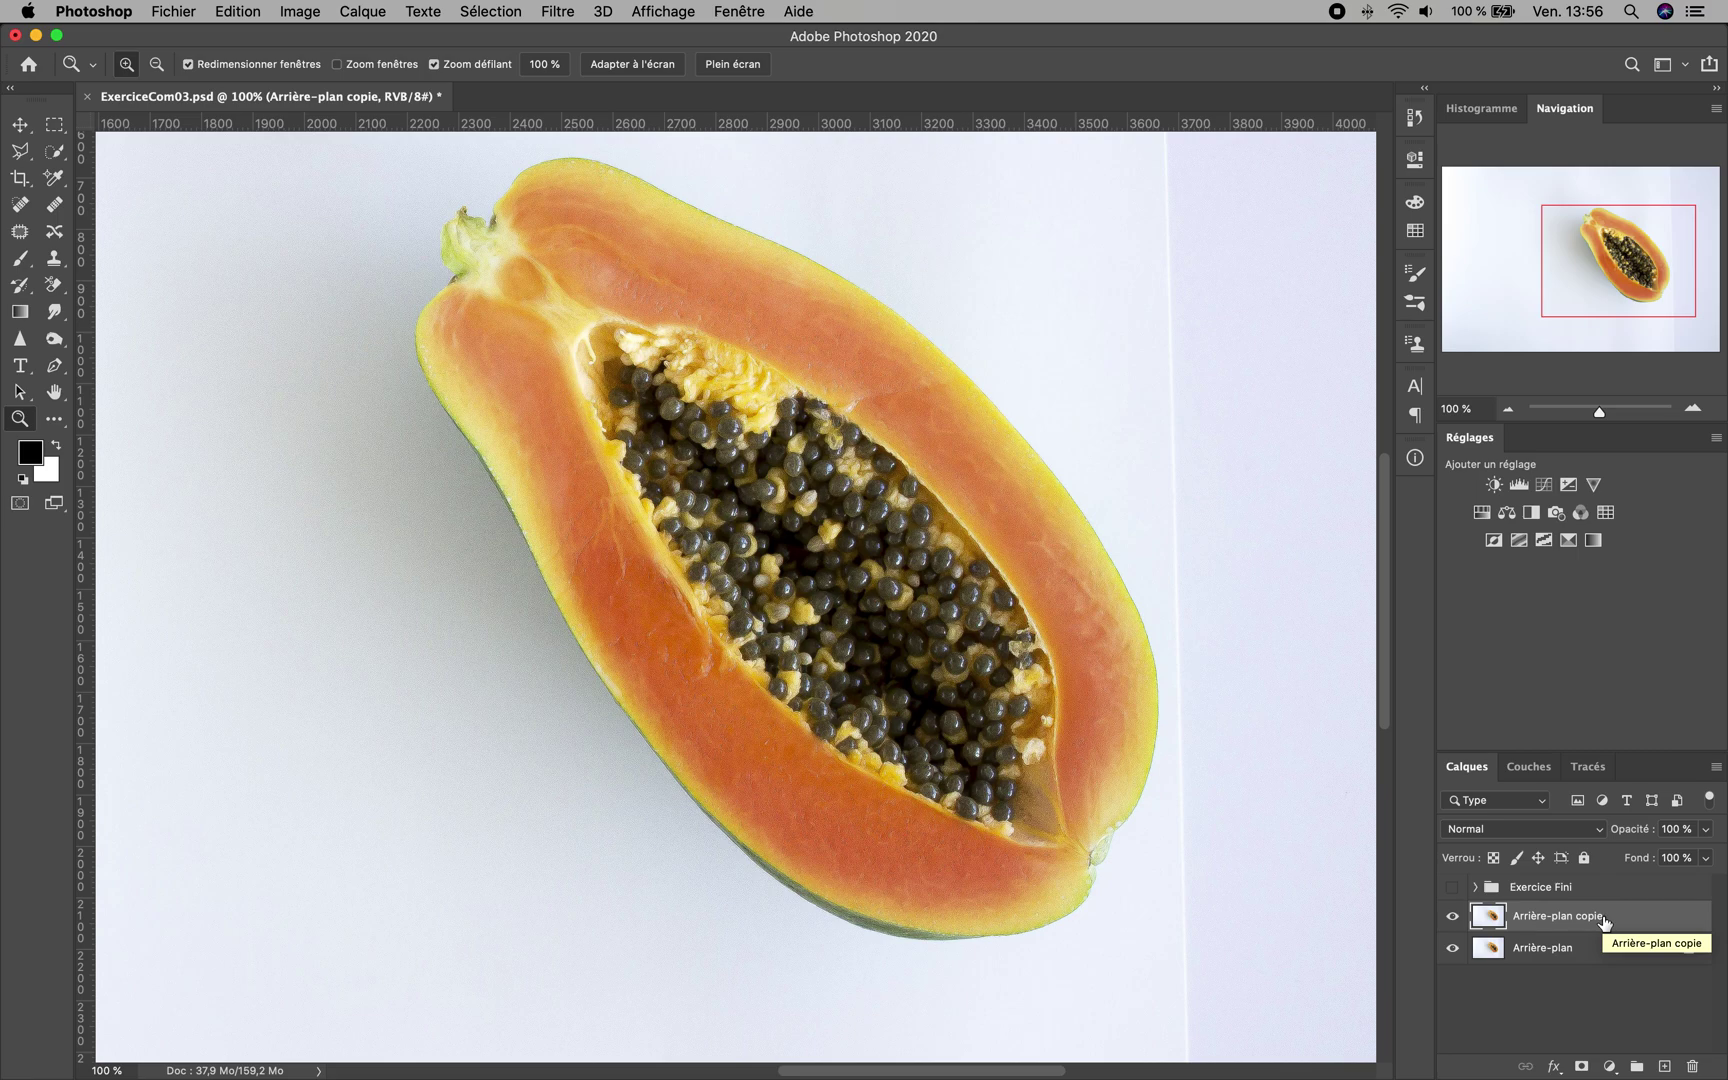
pyautogui.press('super+z')
pyautogui.rightClick(1604, 920)
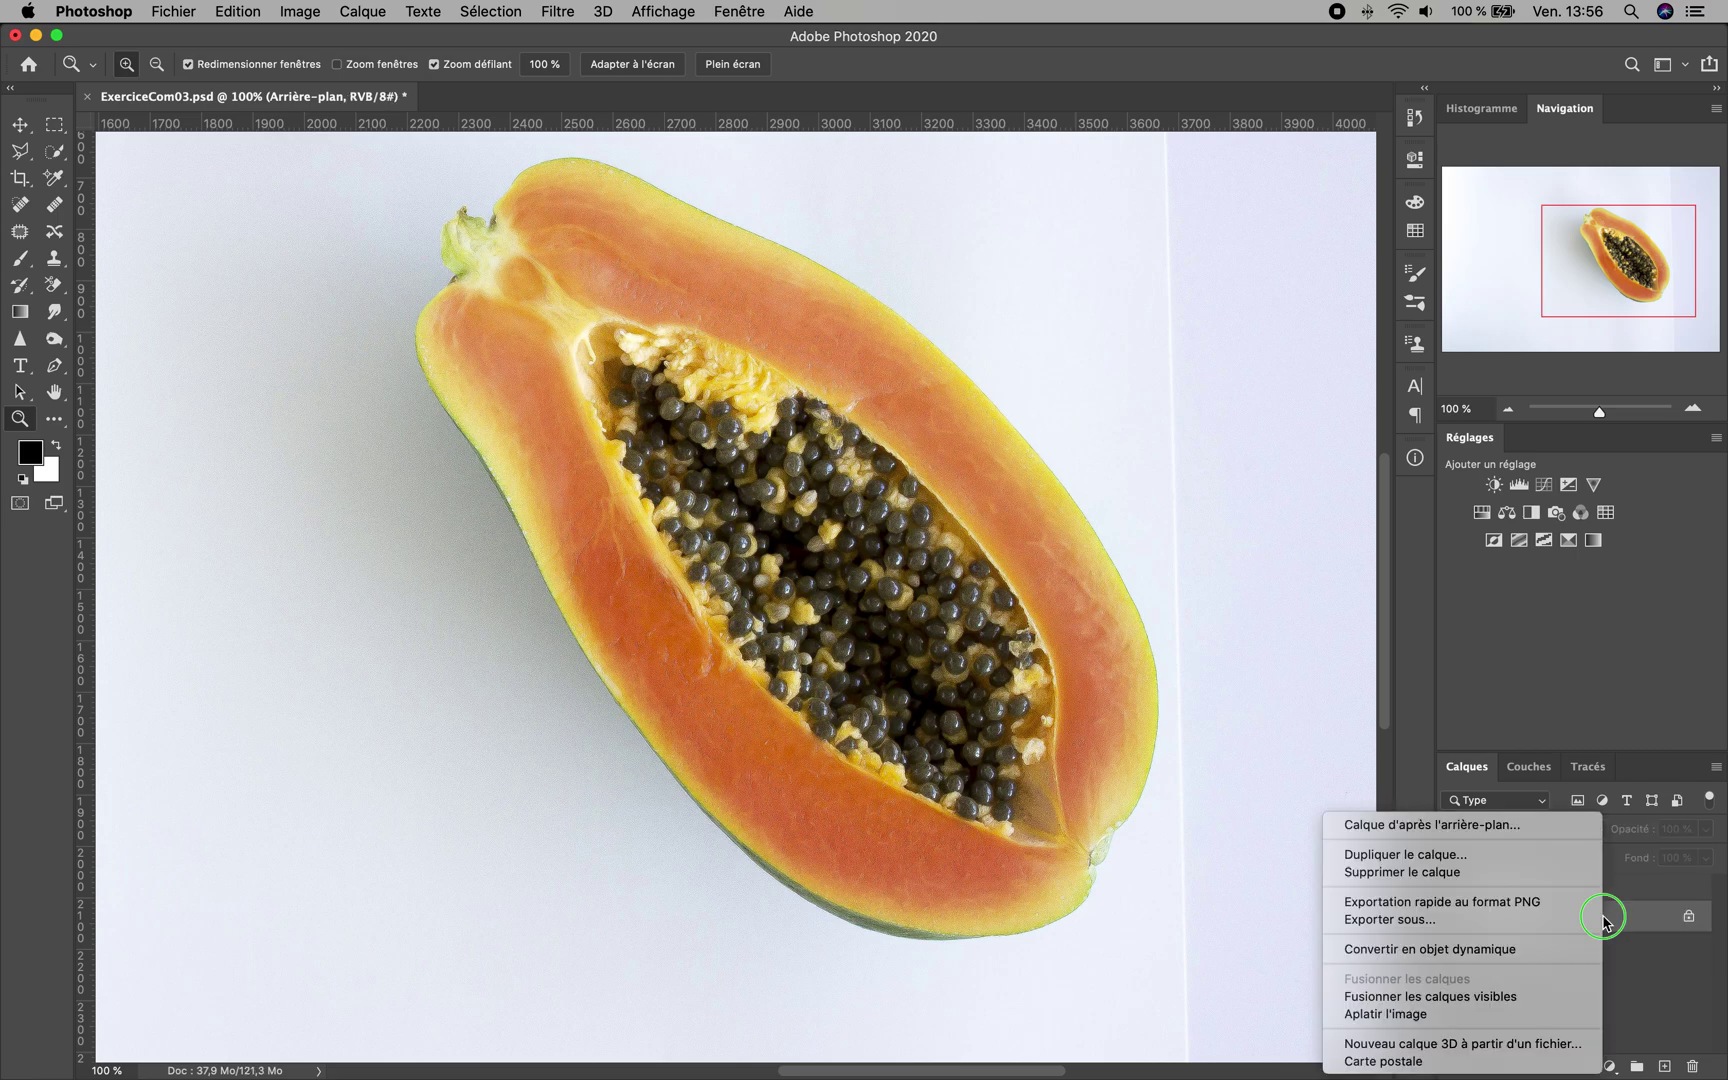
pyautogui.click(1405, 854)
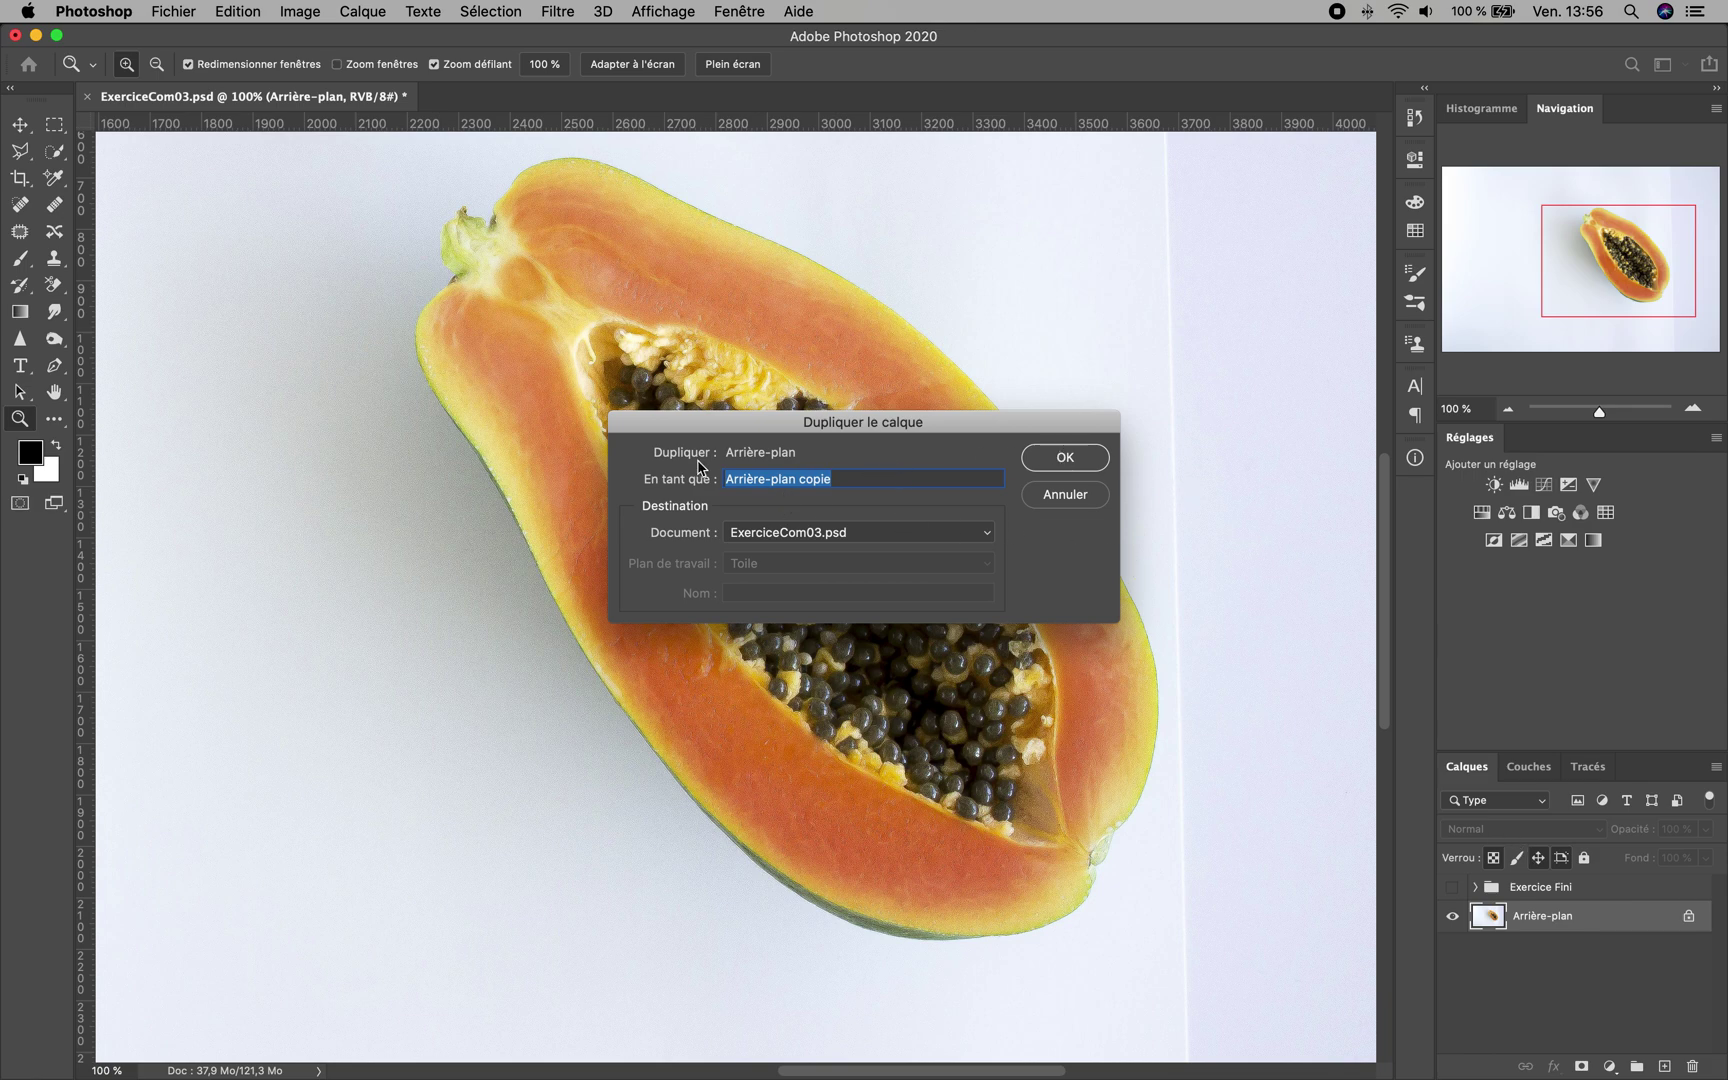
pyautogui.click(1091, 457)
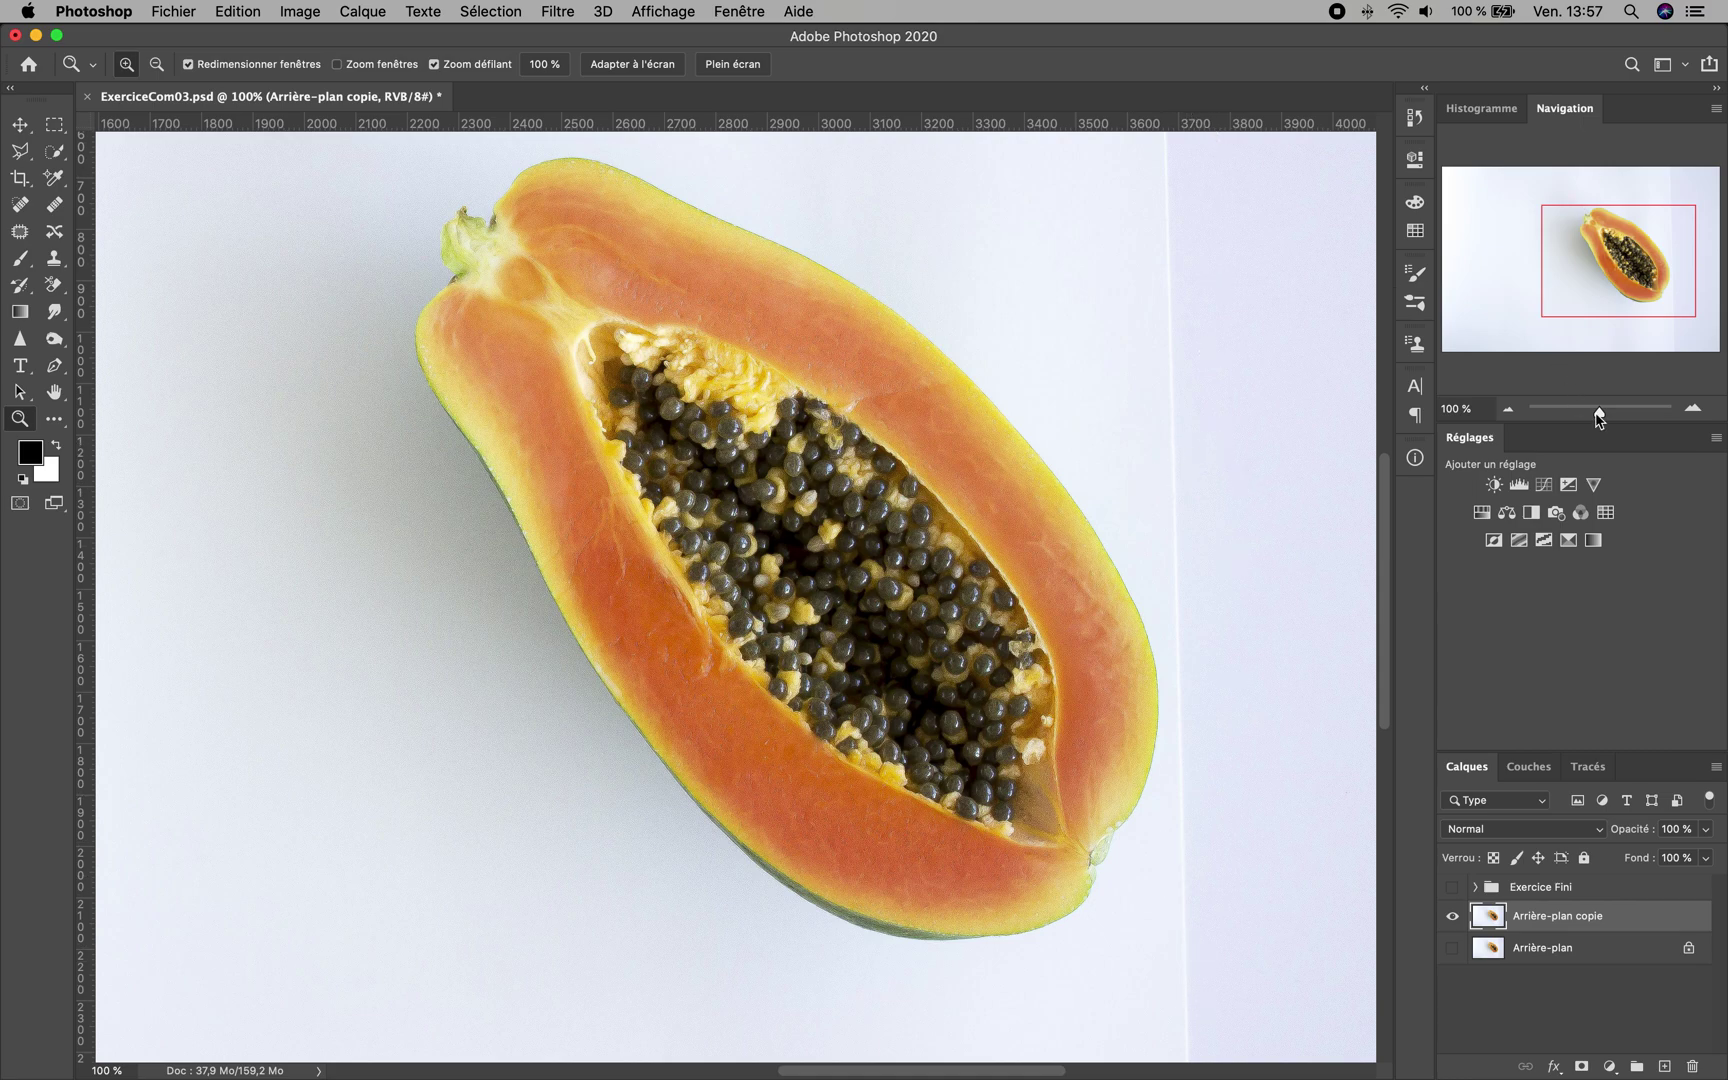
# Activate the Polygonal Lasso tool (Outil Lasso polygonal) with its feather at 0 px for the duplicated layer
pyautogui.moveTo(1600, 416)
pyautogui.mouseDown()
pyautogui.moveTo(1580, 420)
pyautogui.moveTo(1595, 420)
pyautogui.mouseUp()
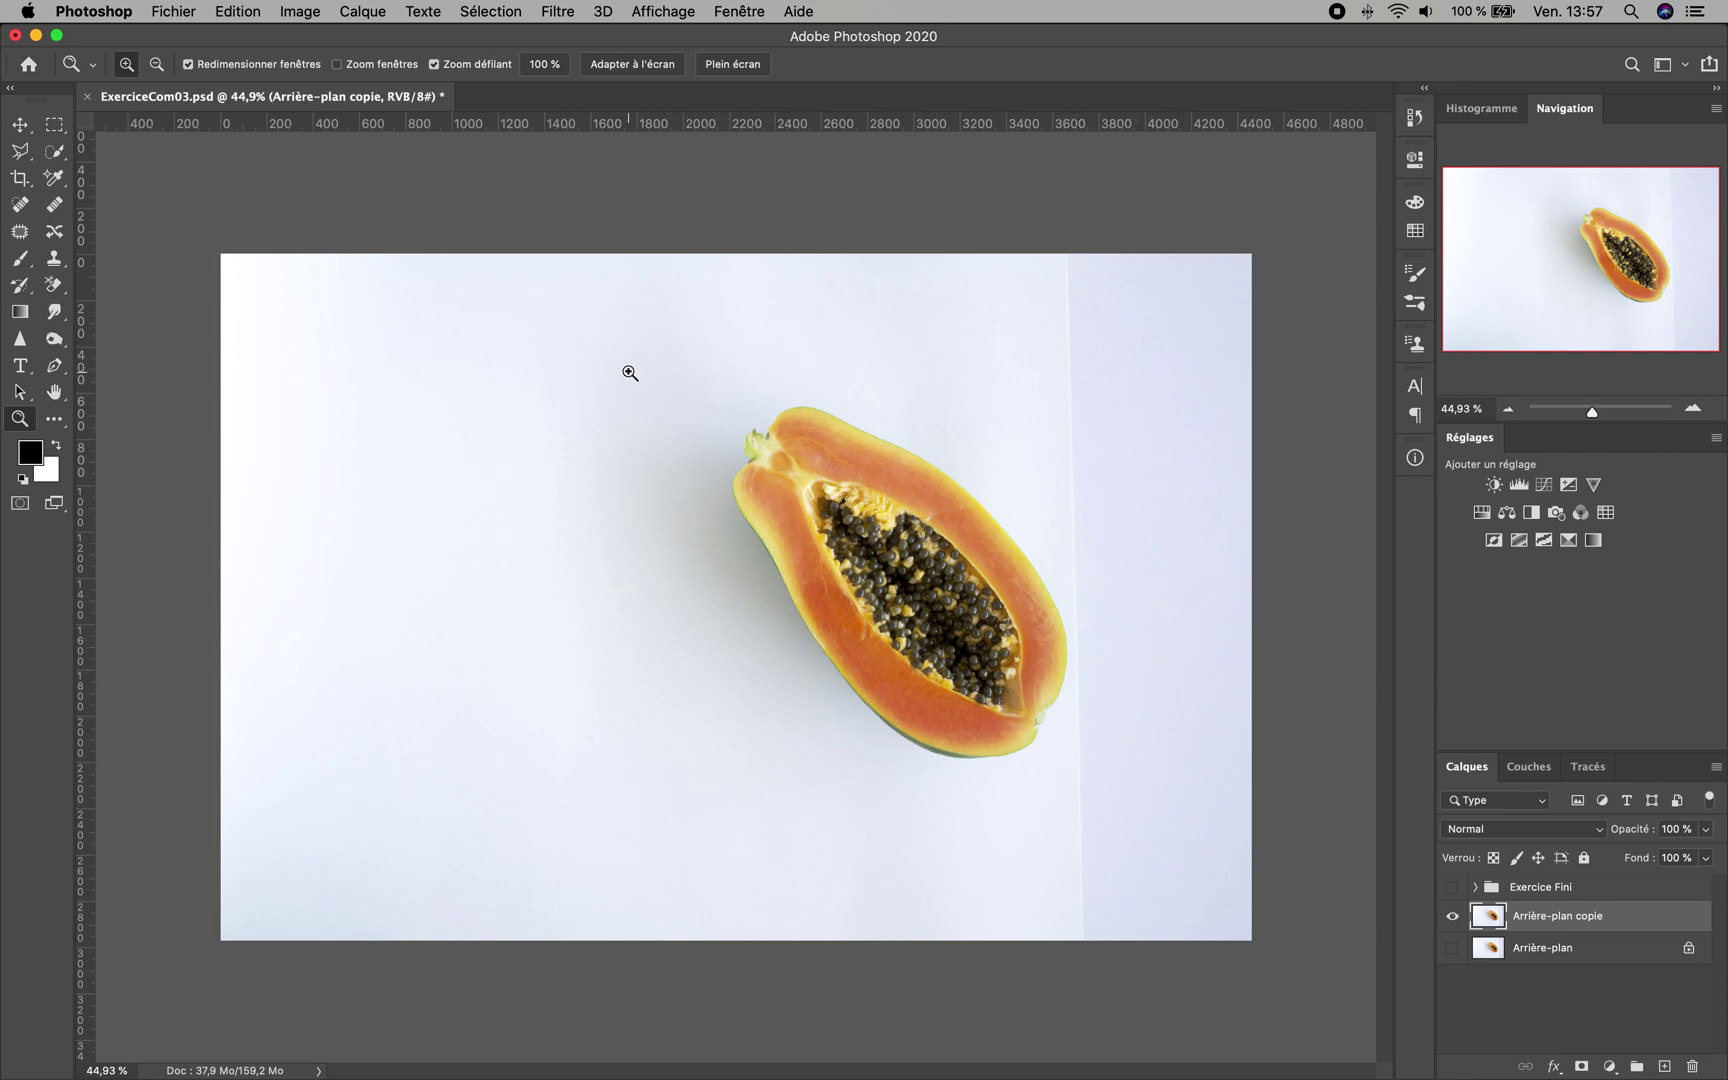
pyautogui.click(901, 541)
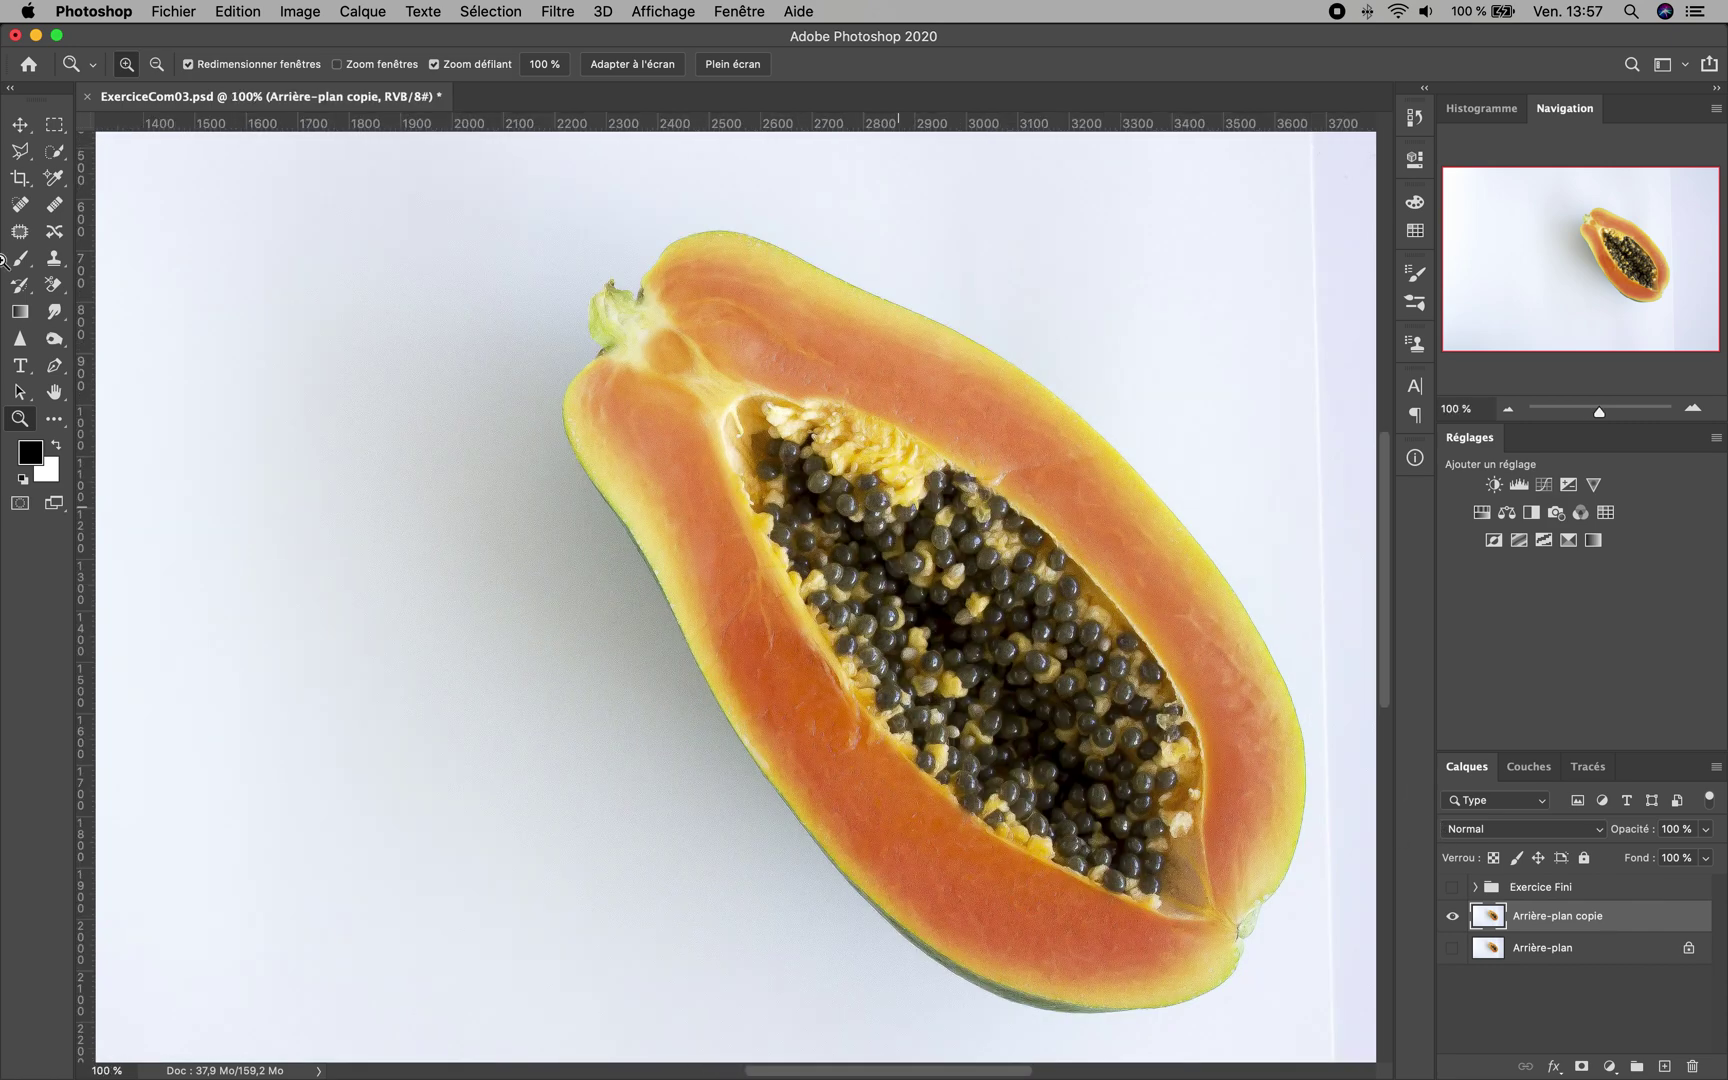
pyautogui.click(21, 154)
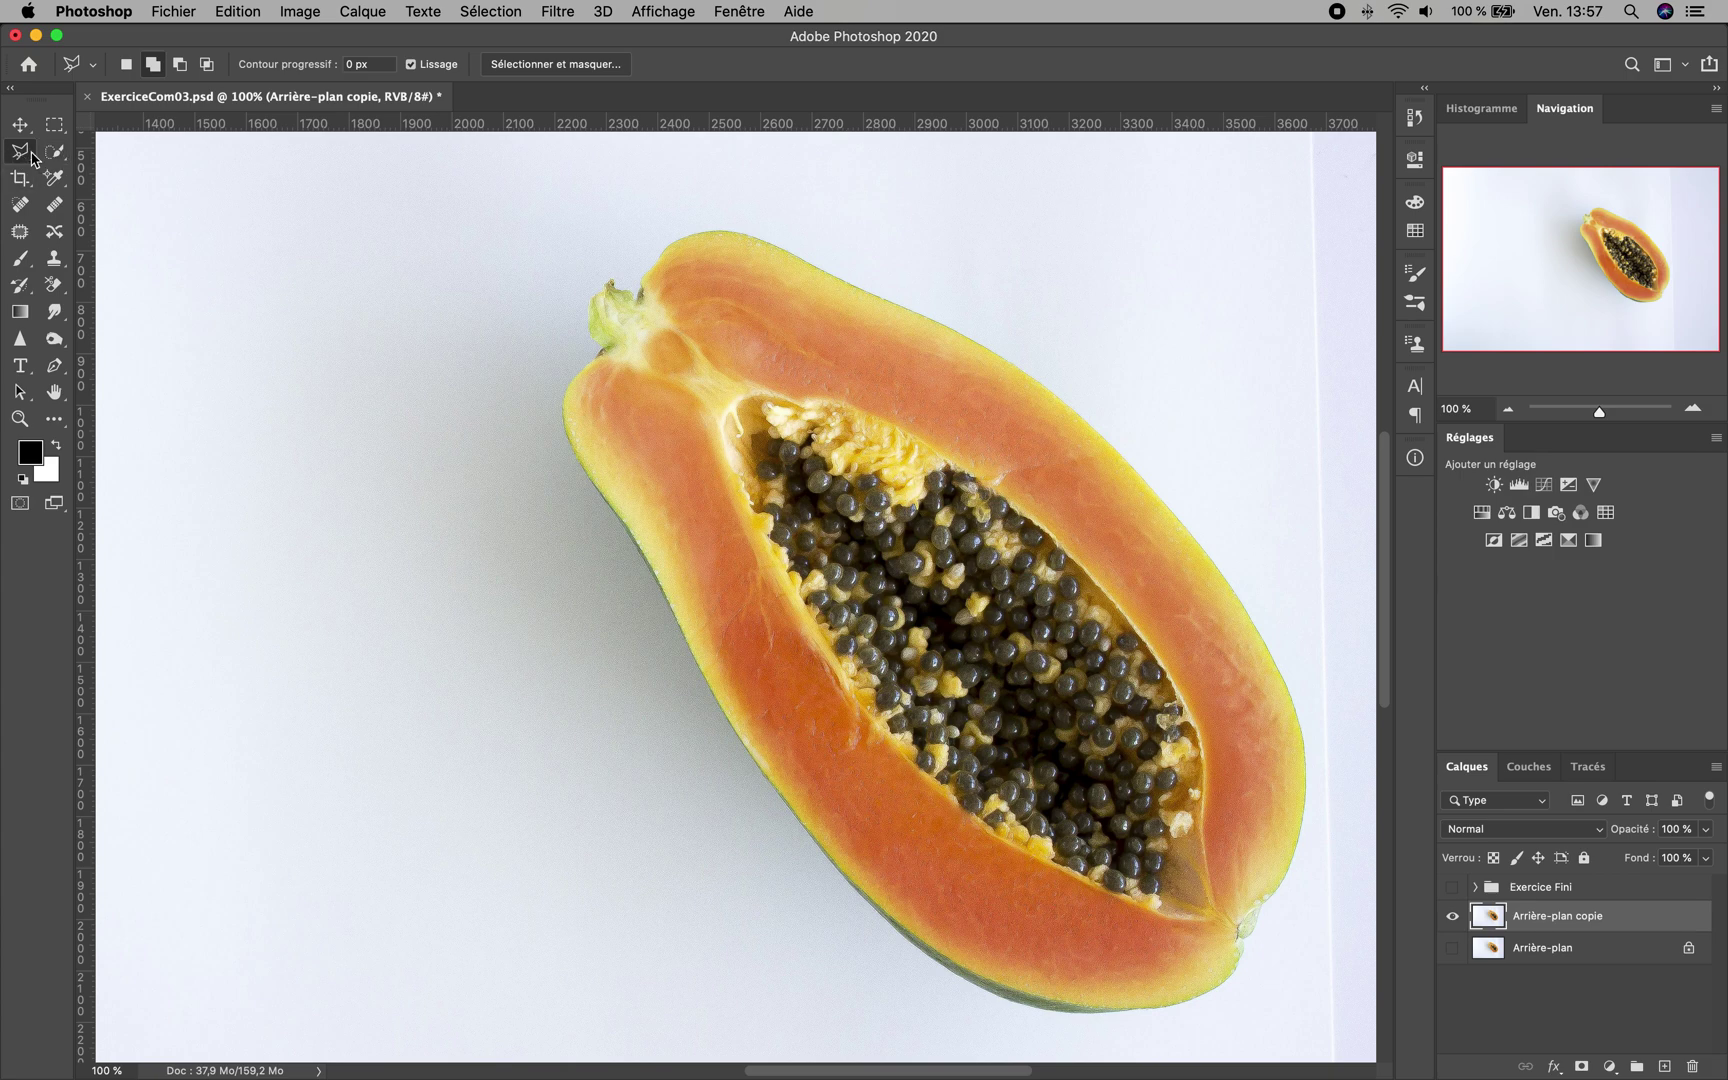
pyautogui.click(23, 156)
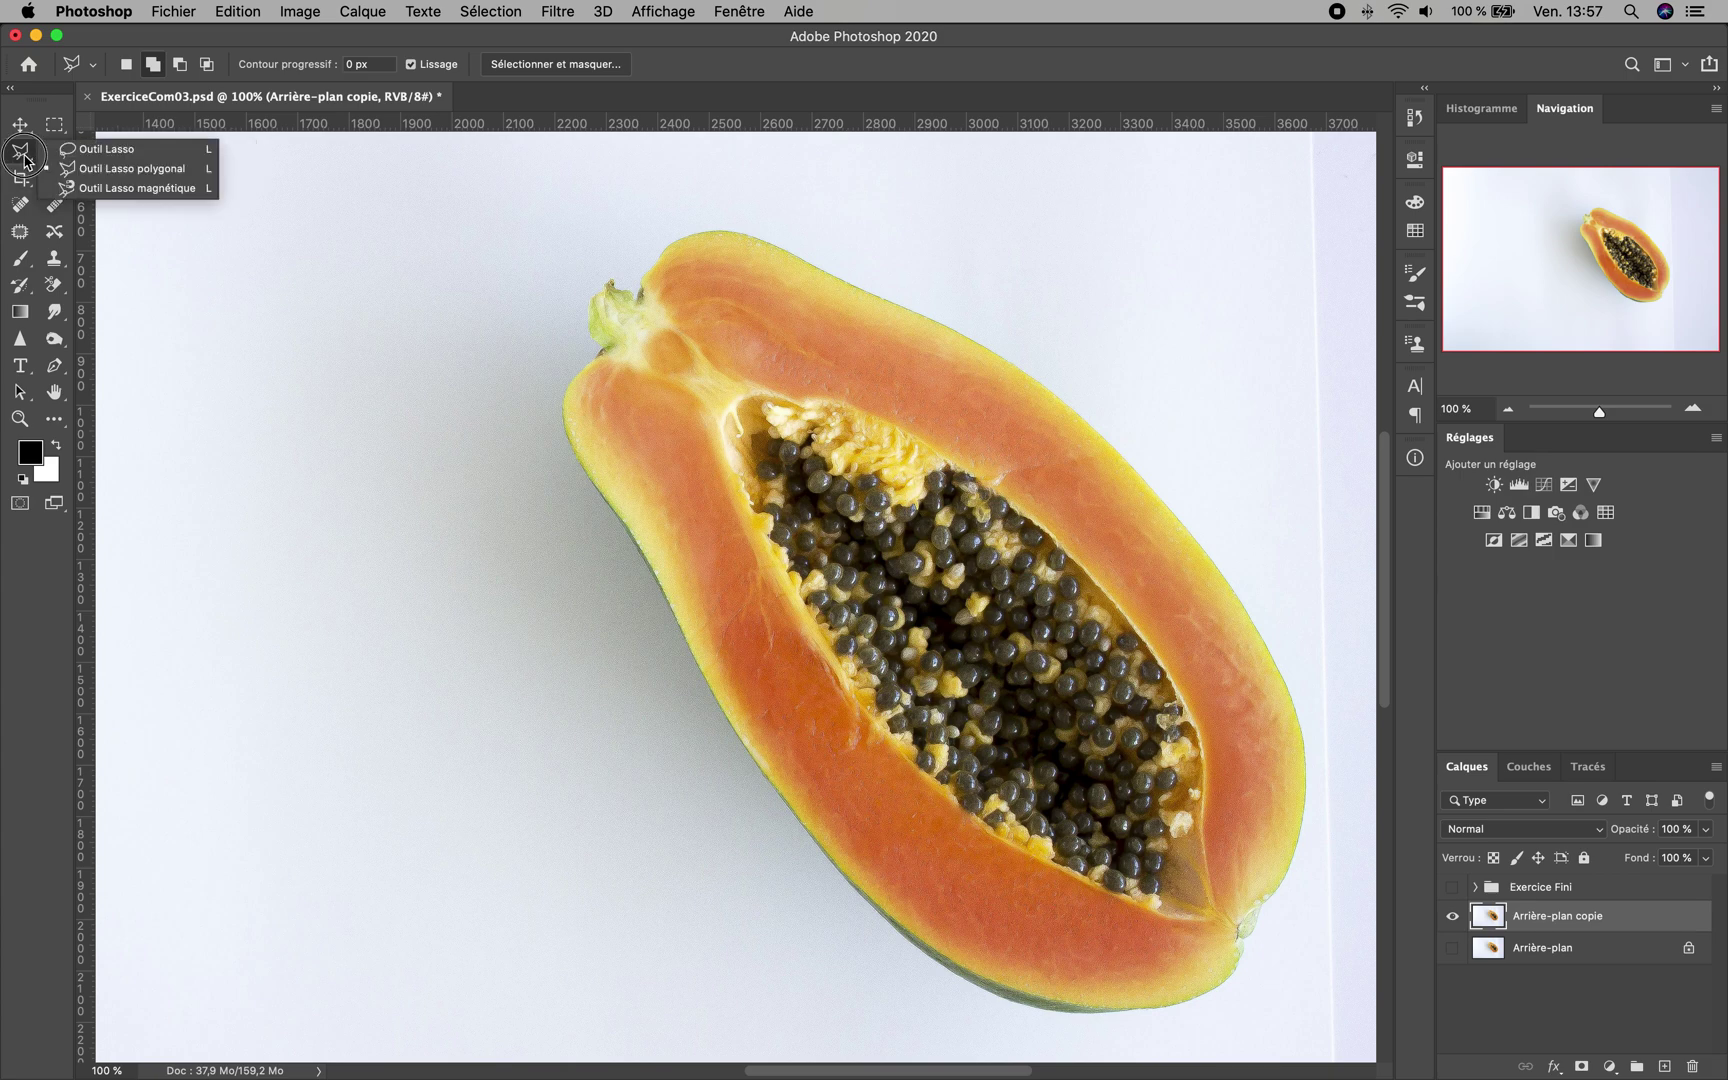
pyautogui.moveTo(24, 156); pyautogui.dragTo(51, 155)
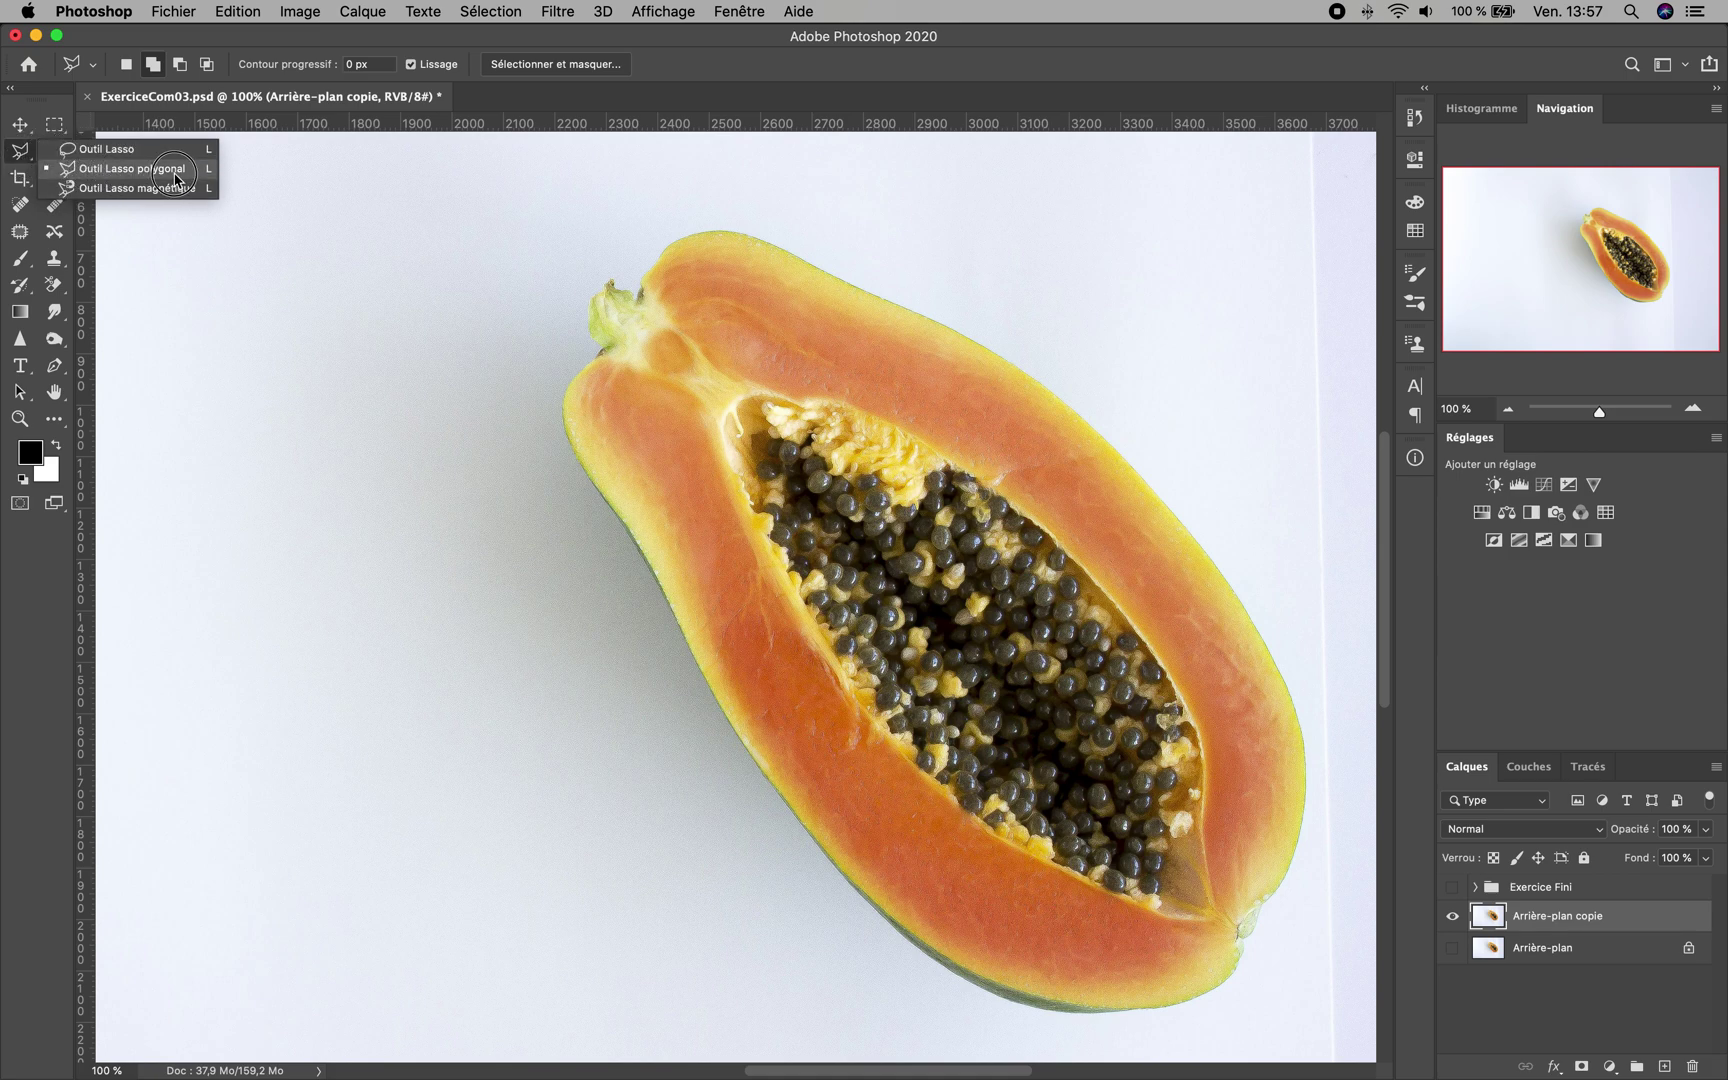
pyautogui.click(133, 170)
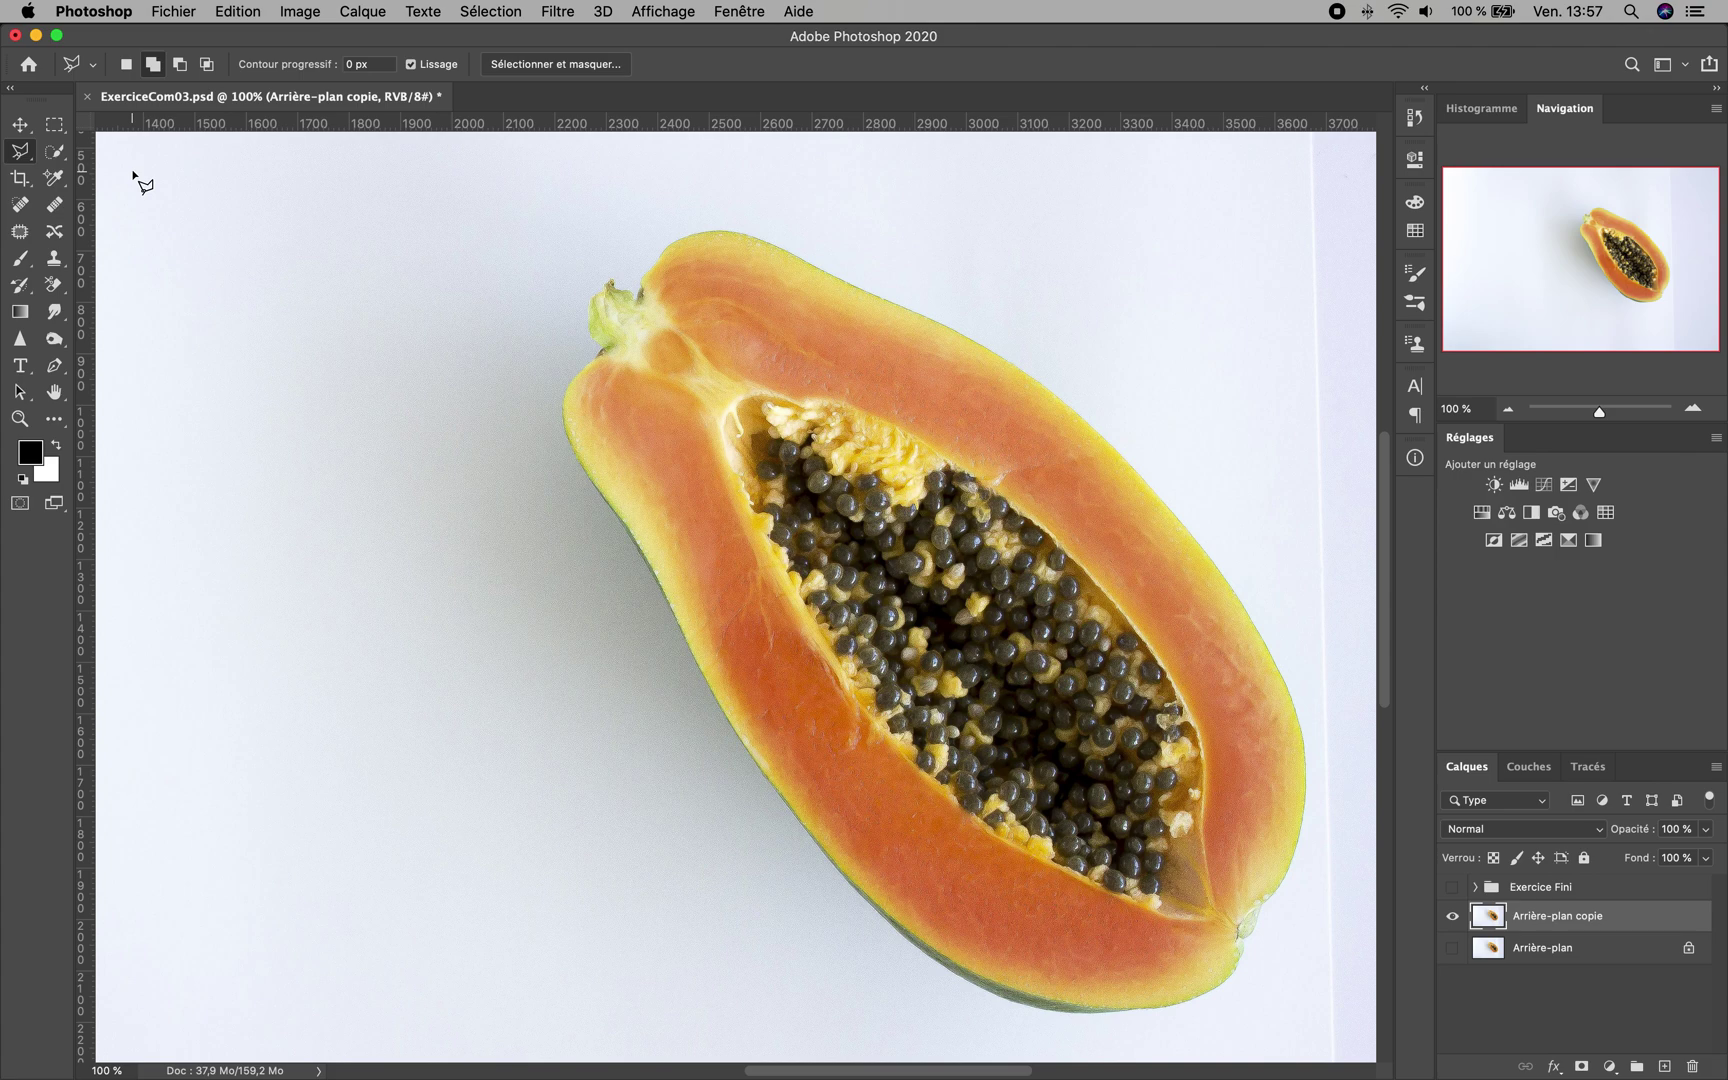
pyautogui.click(353, 66)
# Outline a closed polygonal selection over the stem end of the papaya, reaching into the upper seeds
pyautogui.click(635, 478)
pyautogui.click(646, 353)
pyautogui.click(799, 314)
pyautogui.click(900, 340)
pyautogui.click(1027, 527)
pyautogui.click(875, 588)
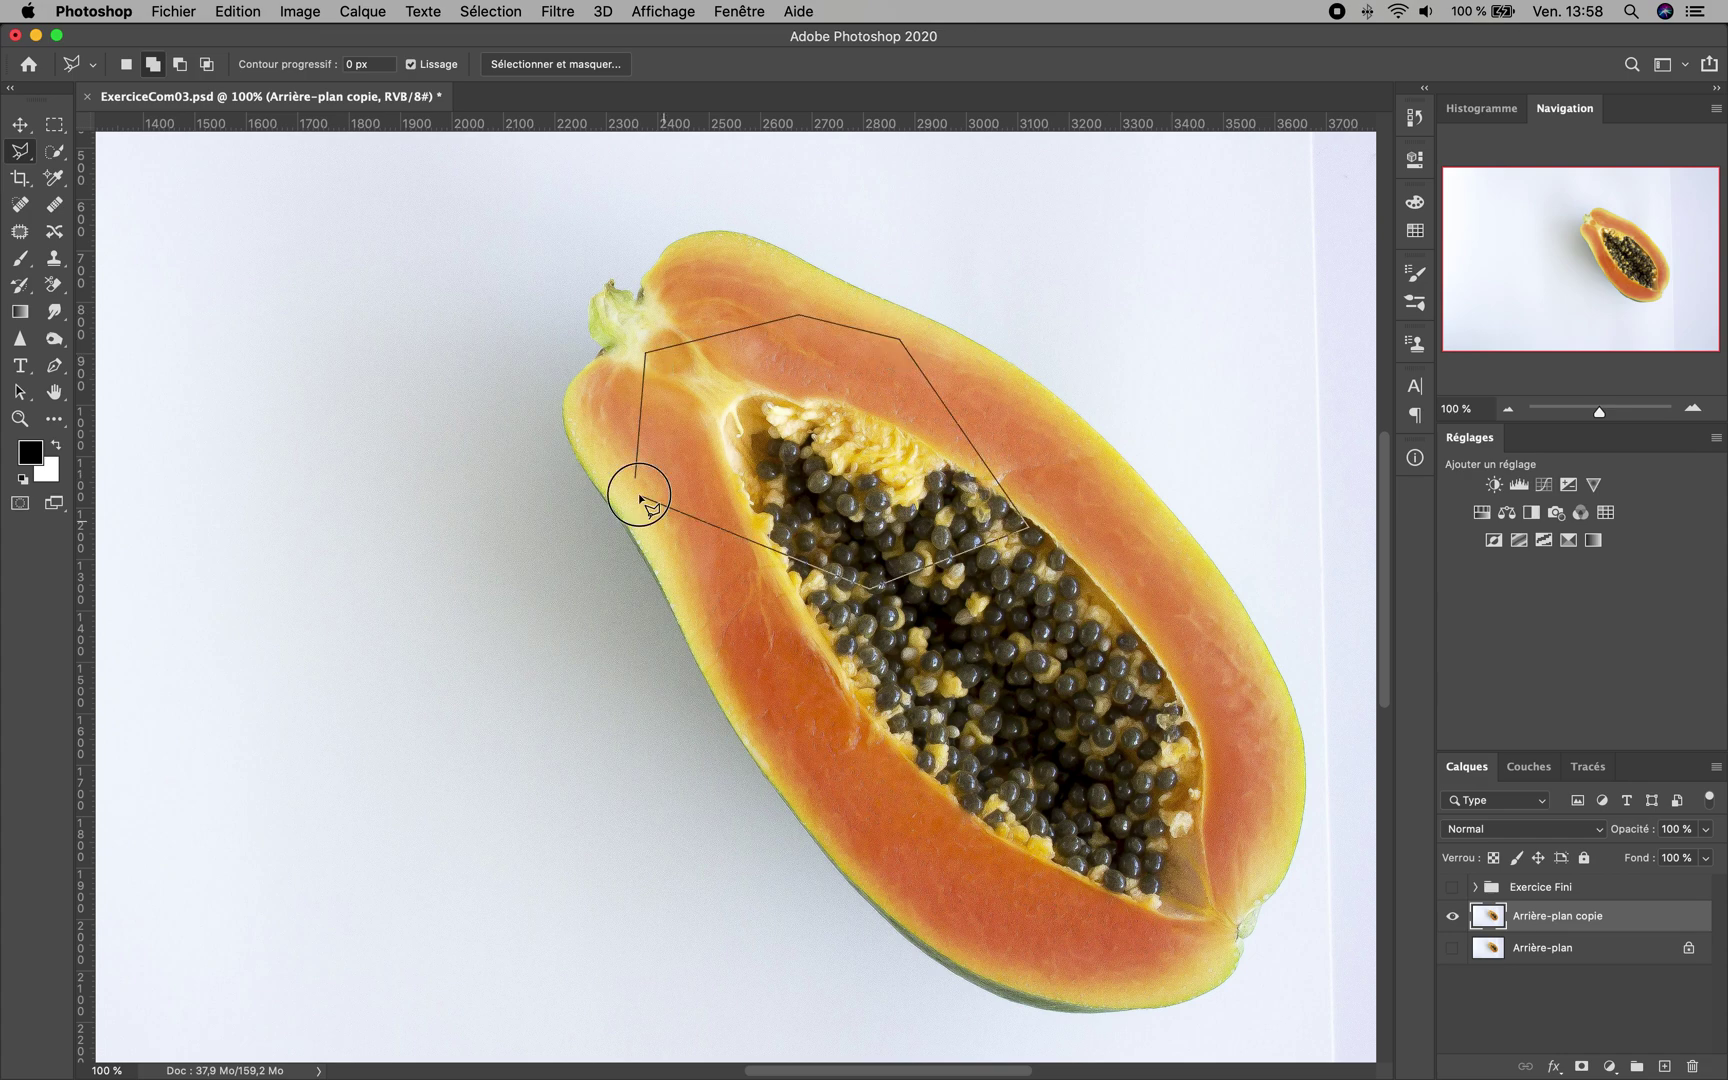
pyautogui.click(640, 497)
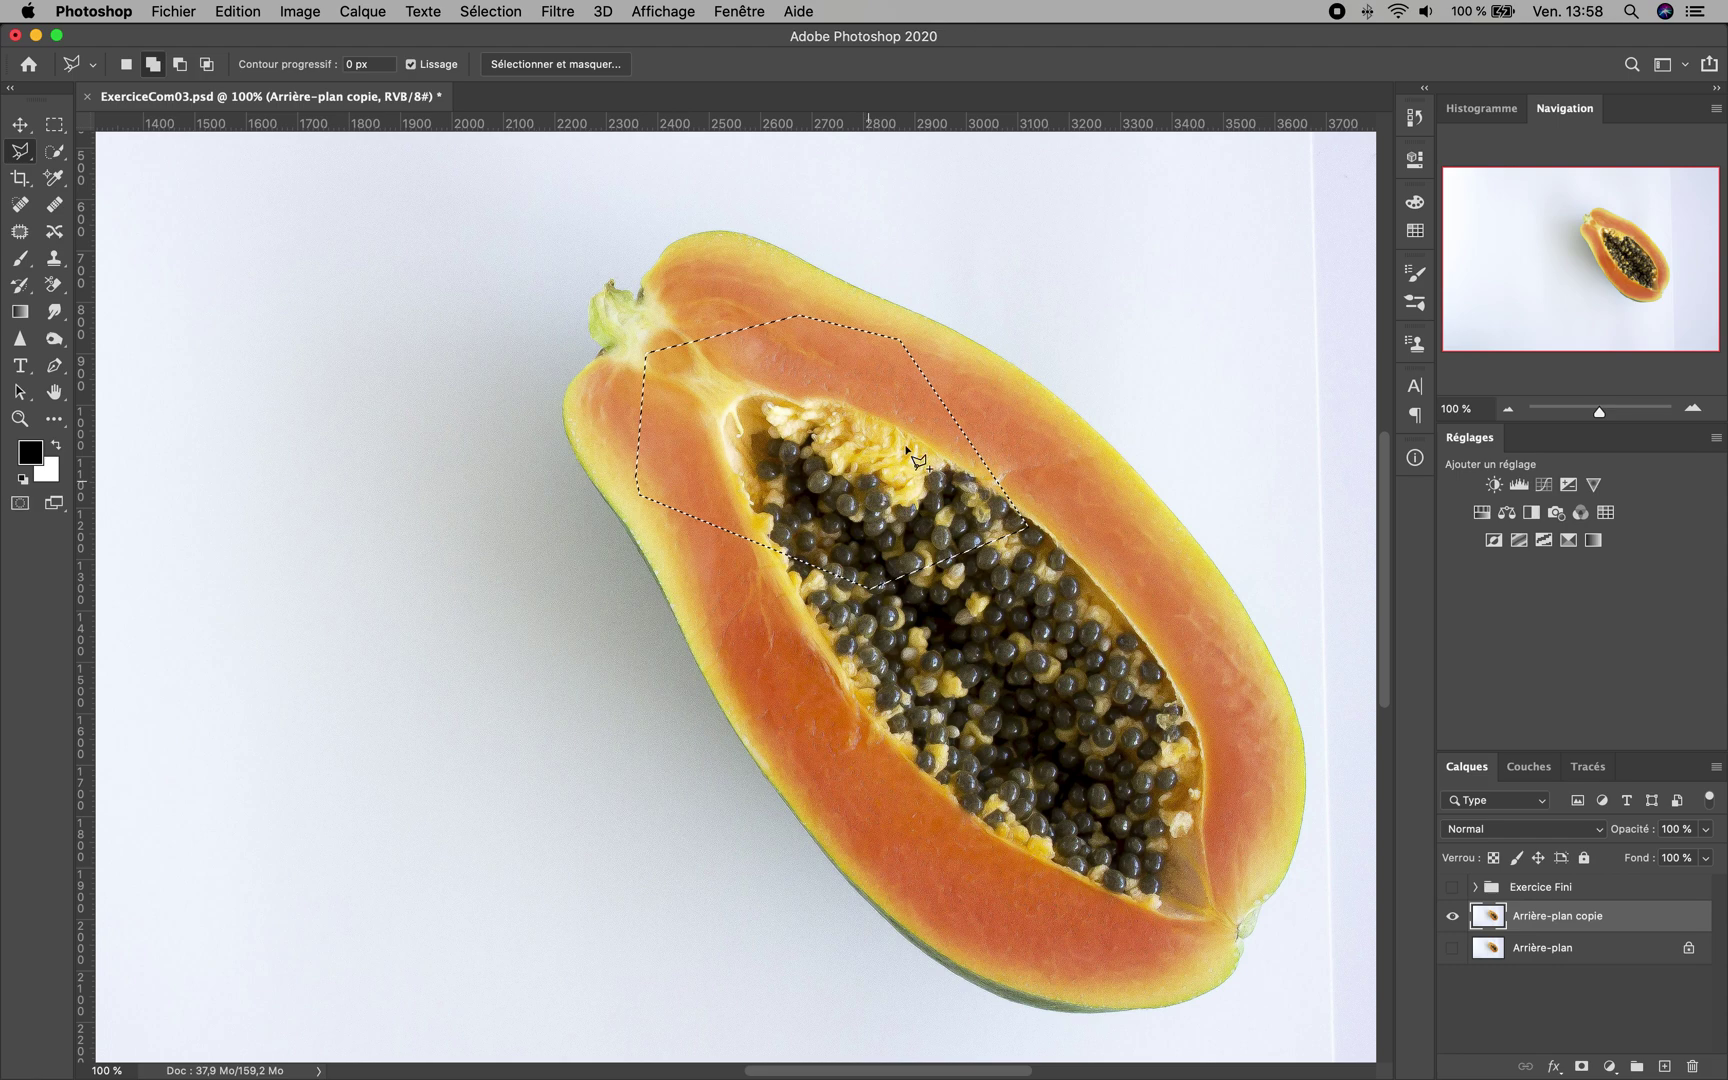
# Add a second polygonal area overlapping the first selection and extending past the papaya's upper-right edge onto the background
pyautogui.click(920, 419)
pyautogui.click(1094, 334)
pyautogui.click(1203, 379)
pyautogui.click(1222, 531)
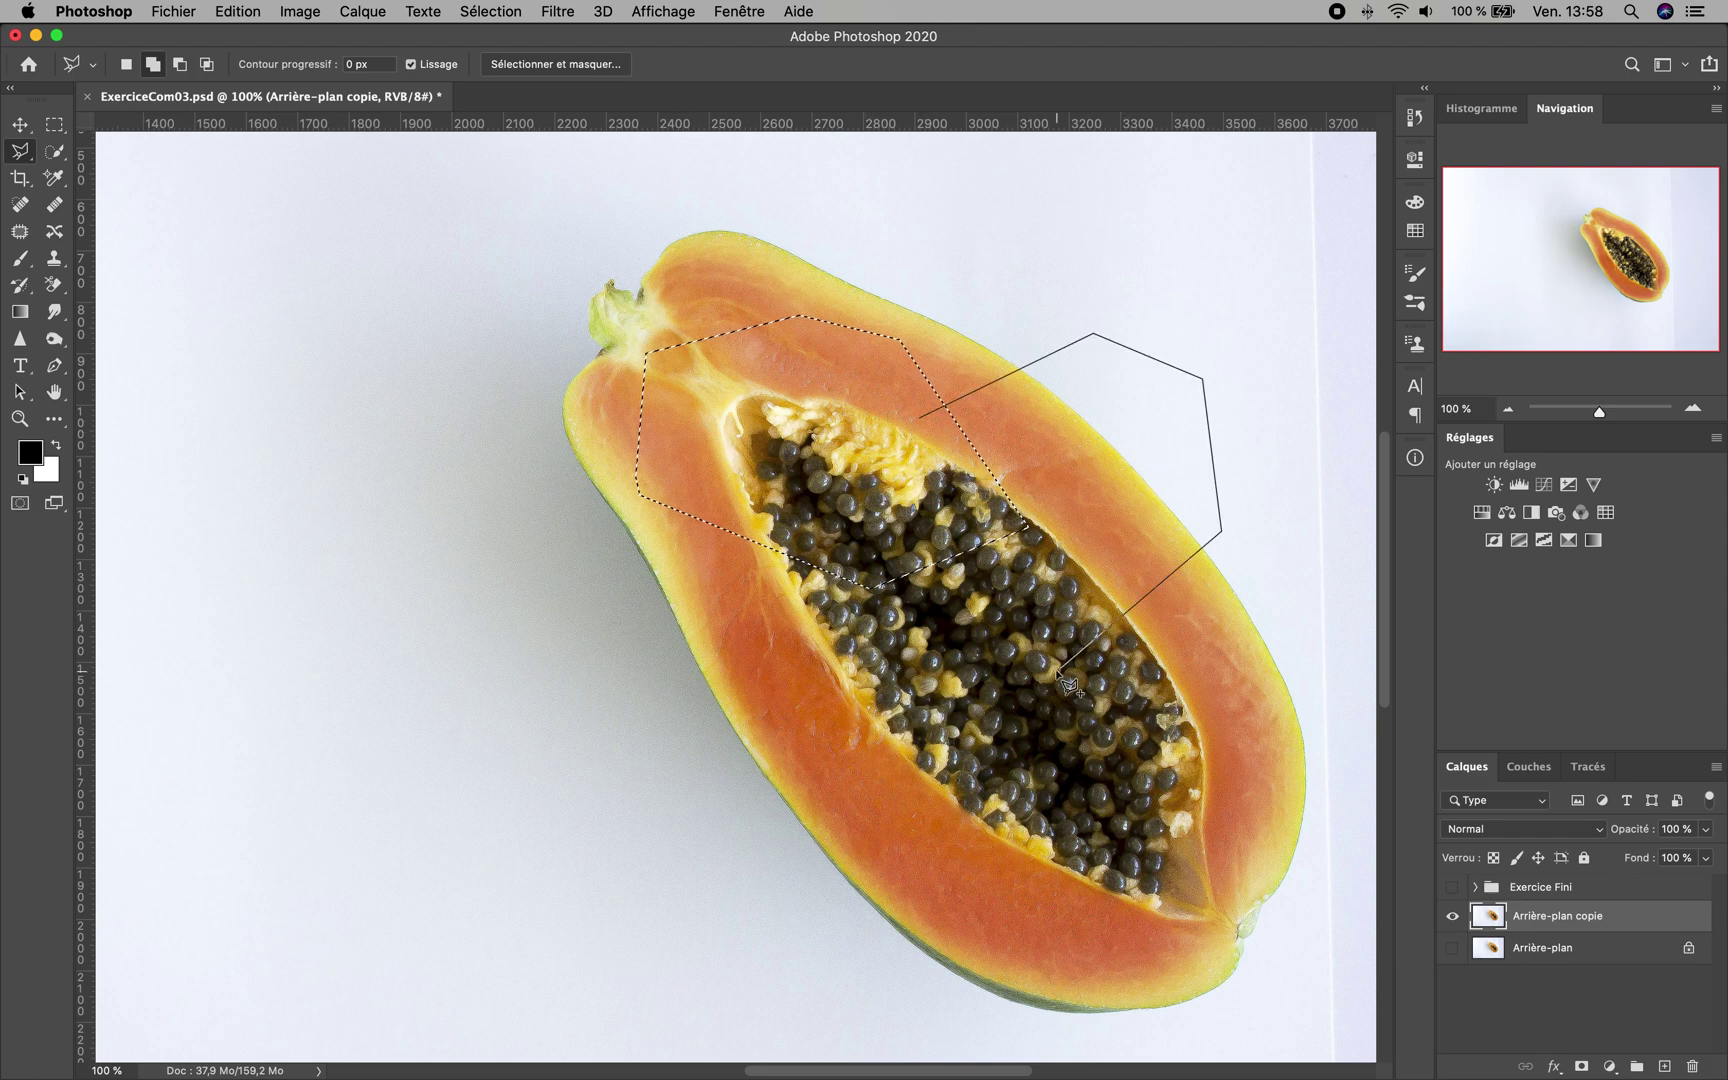
pyautogui.click(1059, 668)
pyautogui.click(871, 541)
pyautogui.click(903, 424)
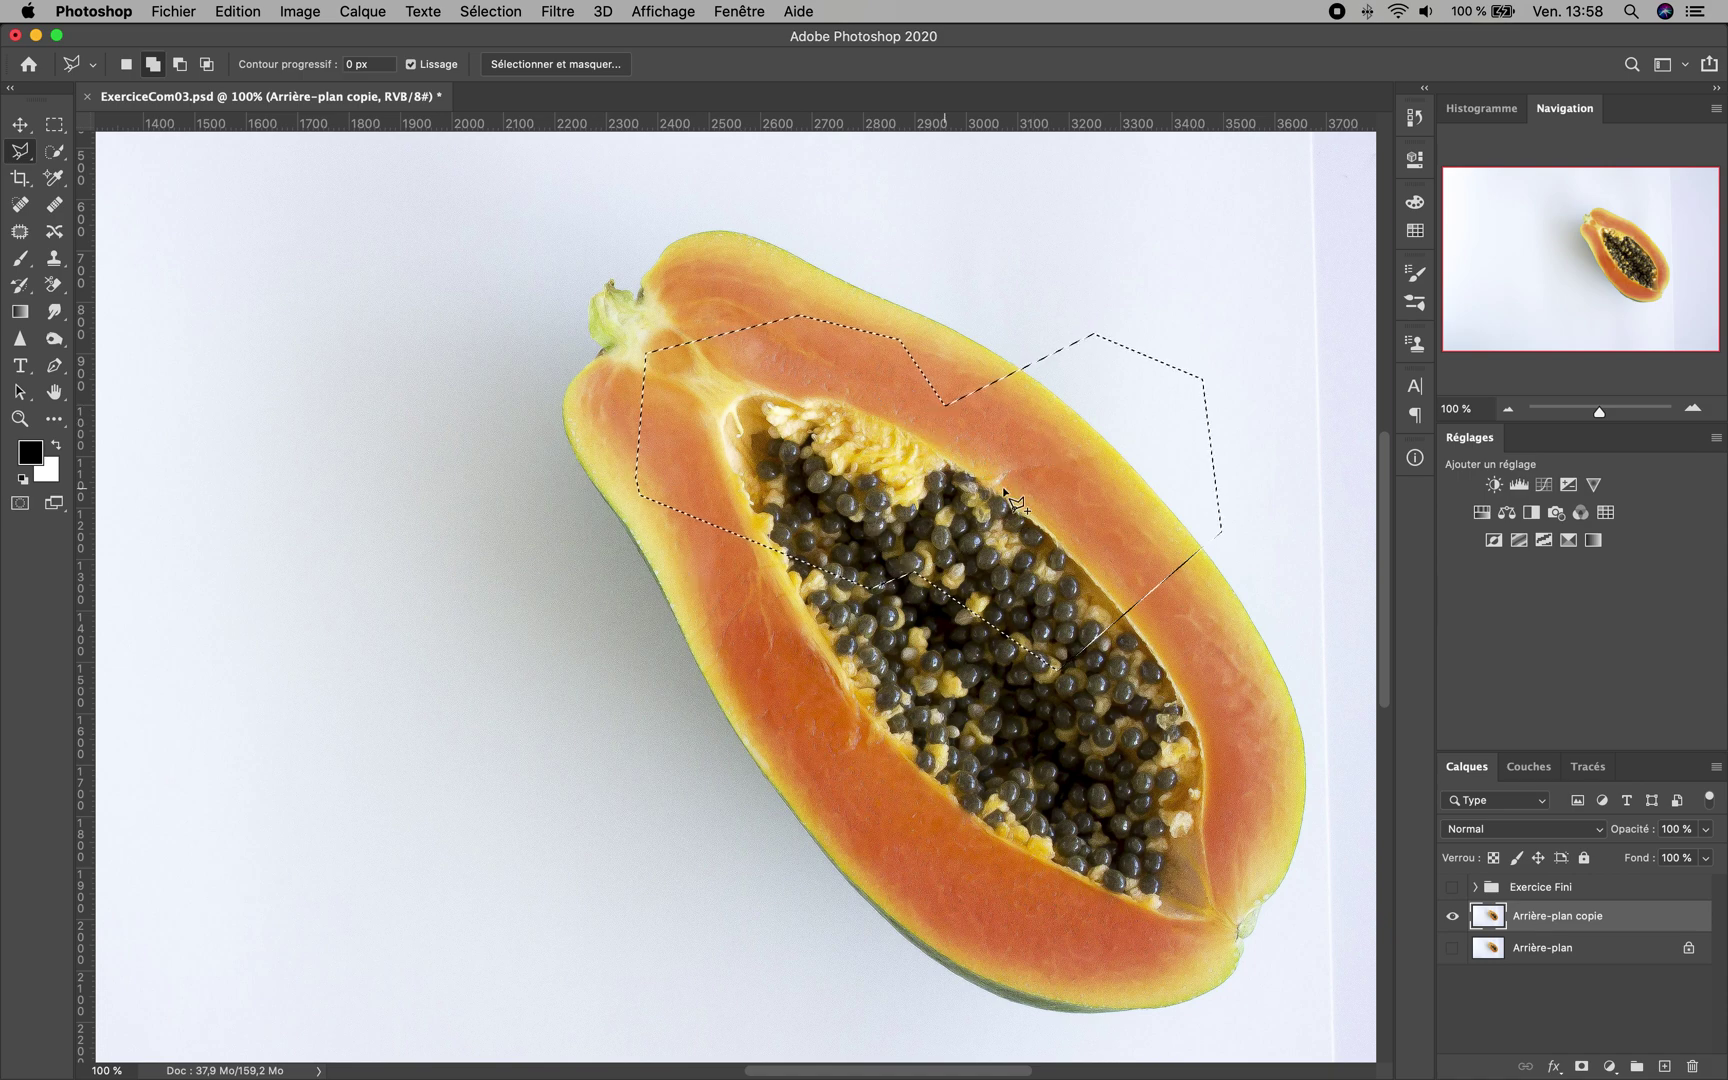
# Subtract a polygonal area over the upper-left seeds from the current selection, then deselect everything
pyautogui.click(182, 65)
pyautogui.click(688, 589)
pyautogui.click(721, 394)
pyautogui.click(955, 447)
pyautogui.click(967, 600)
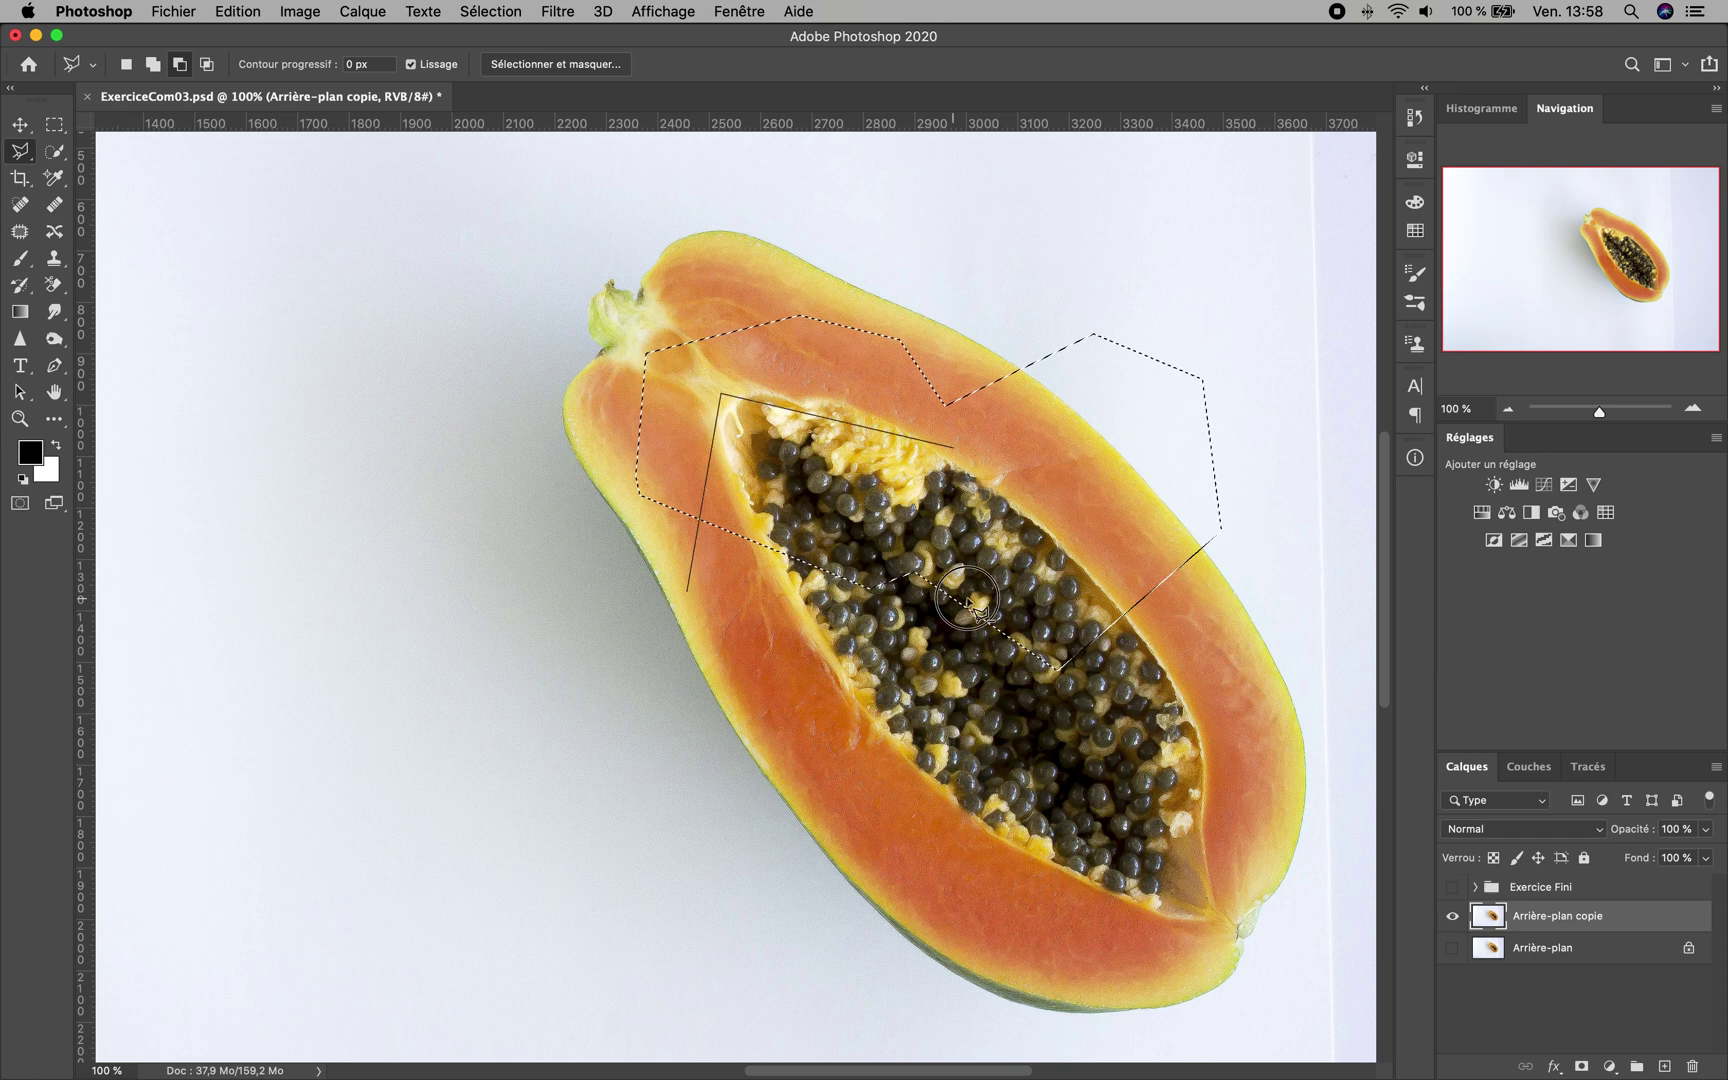
pyautogui.click(848, 695)
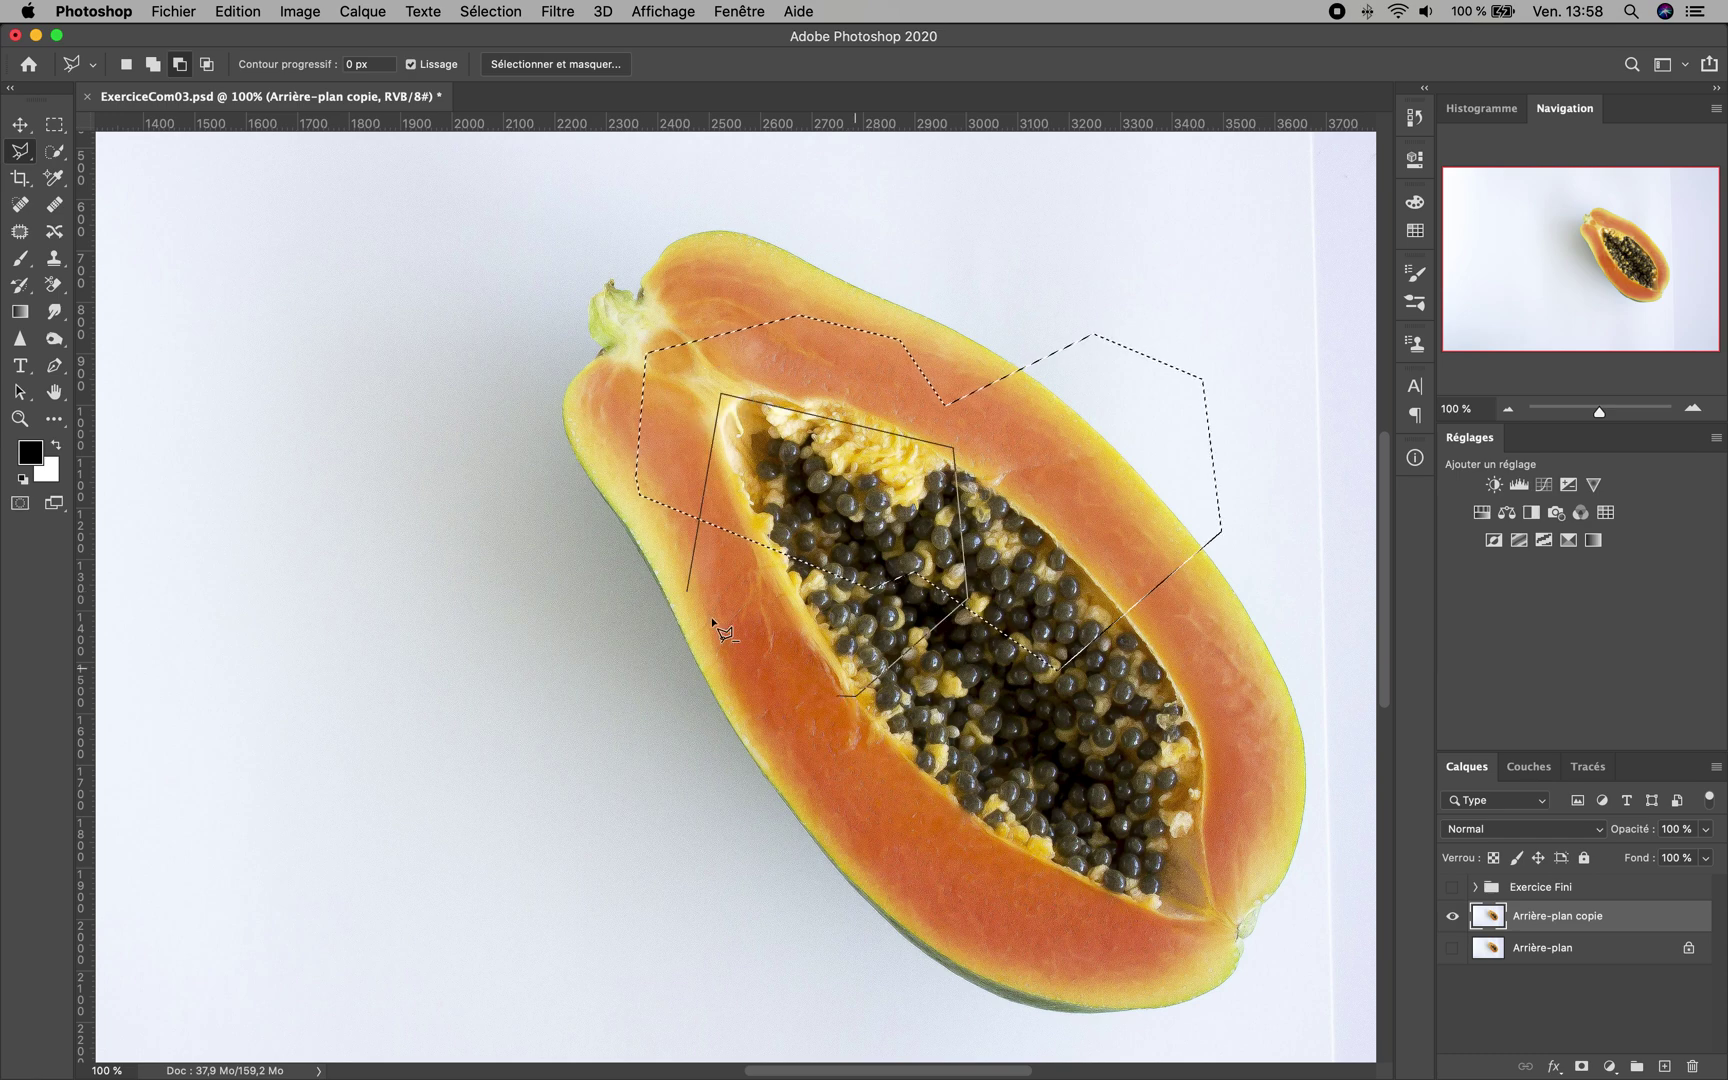
pyautogui.click(692, 590)
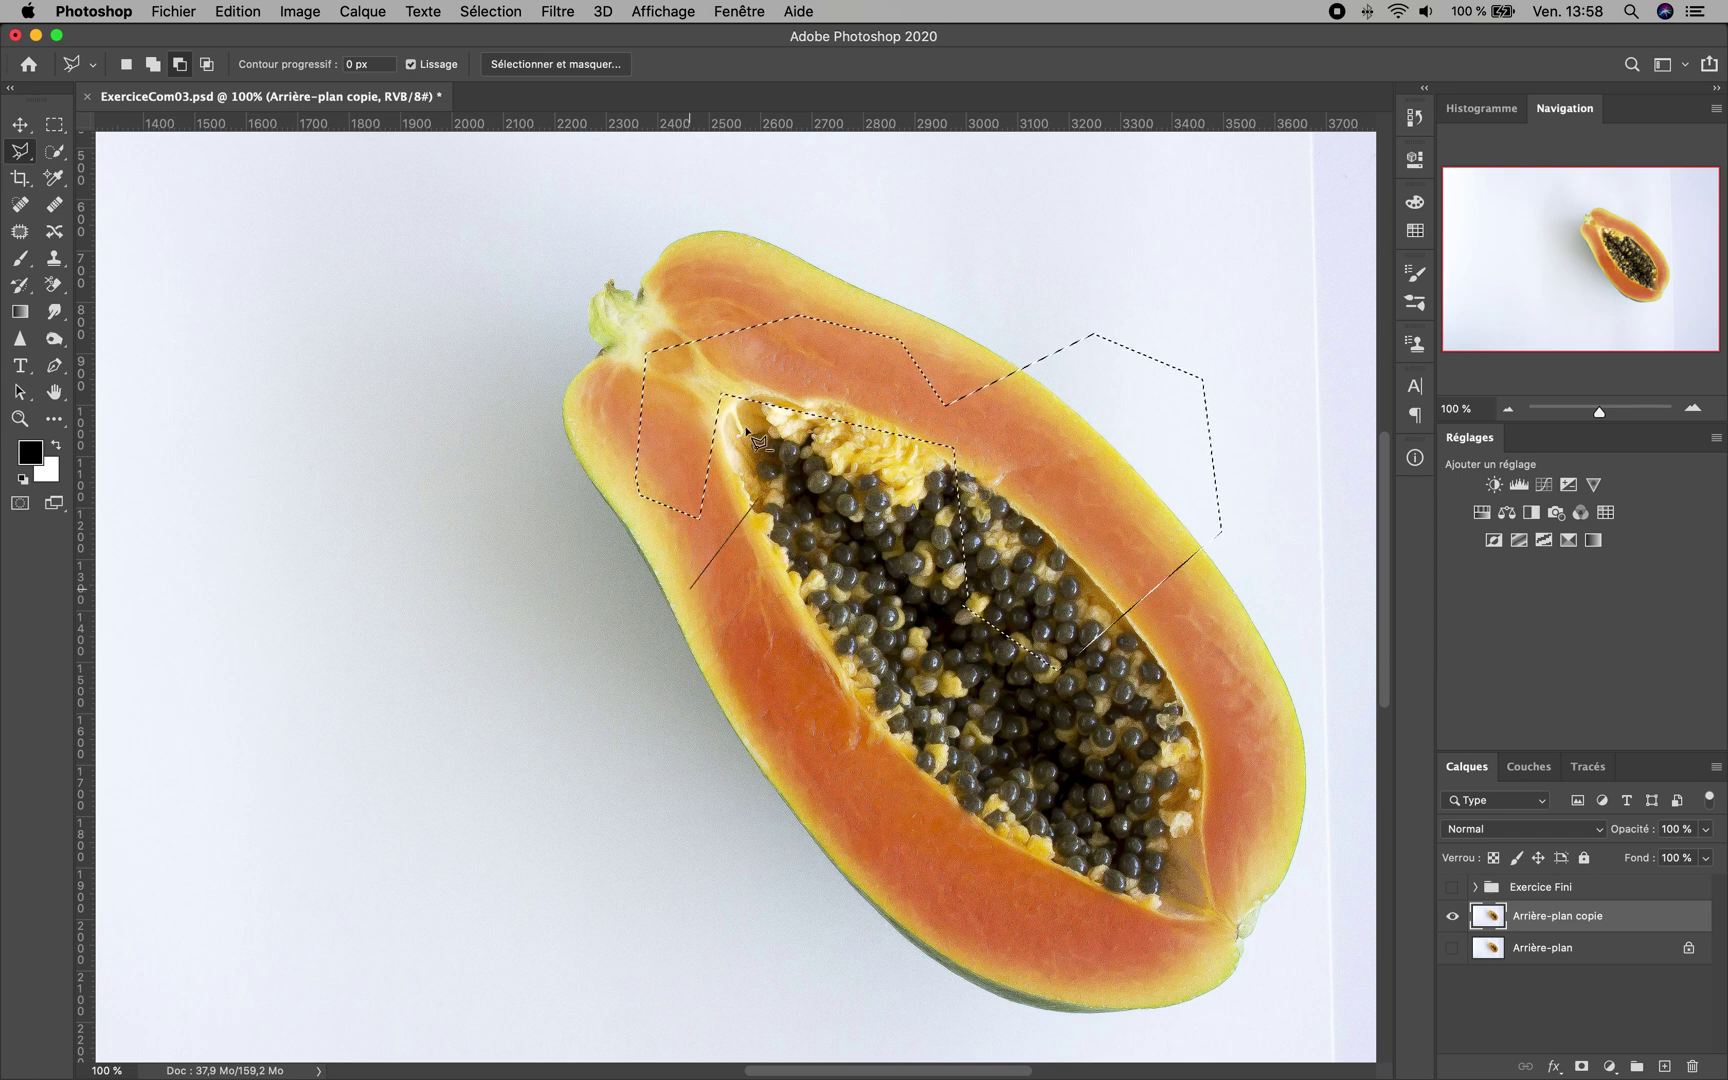
pyautogui.press('Escape')
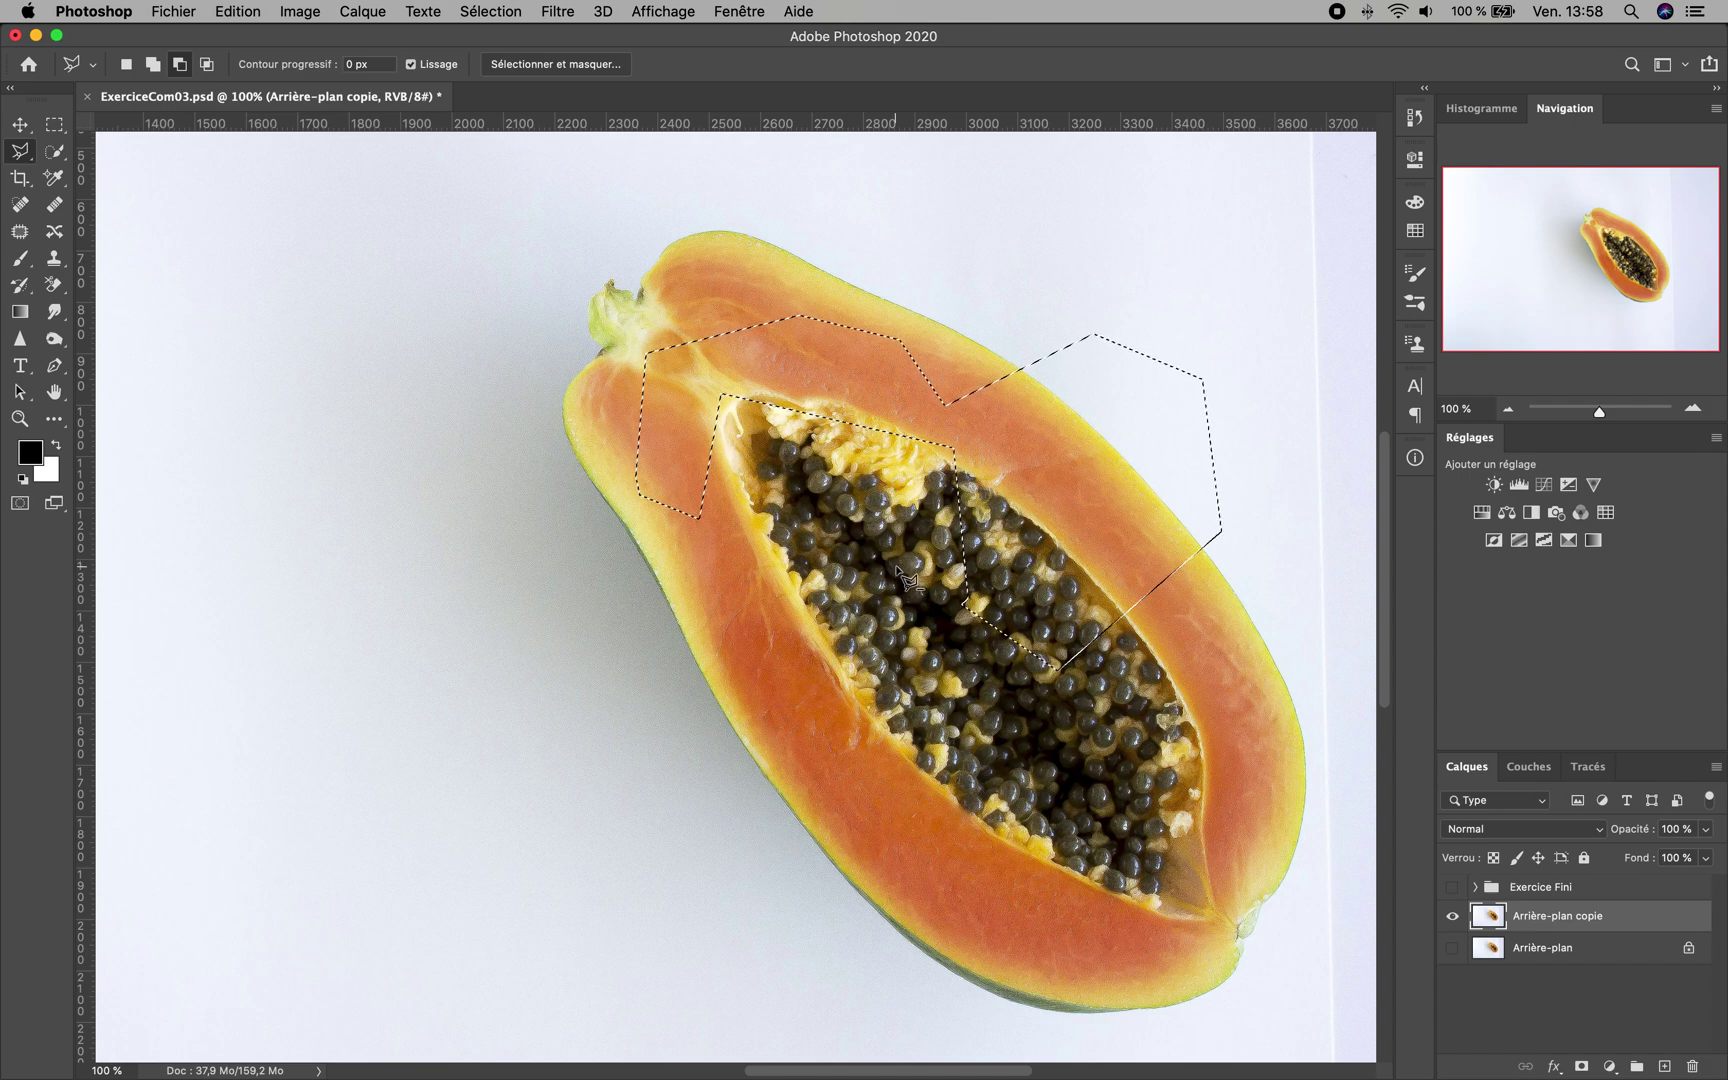
pyautogui.press('super+d')
# Place a test polygonal outline on the empty background left of the papaya and remove its points one by one
pyautogui.click(197, 513)
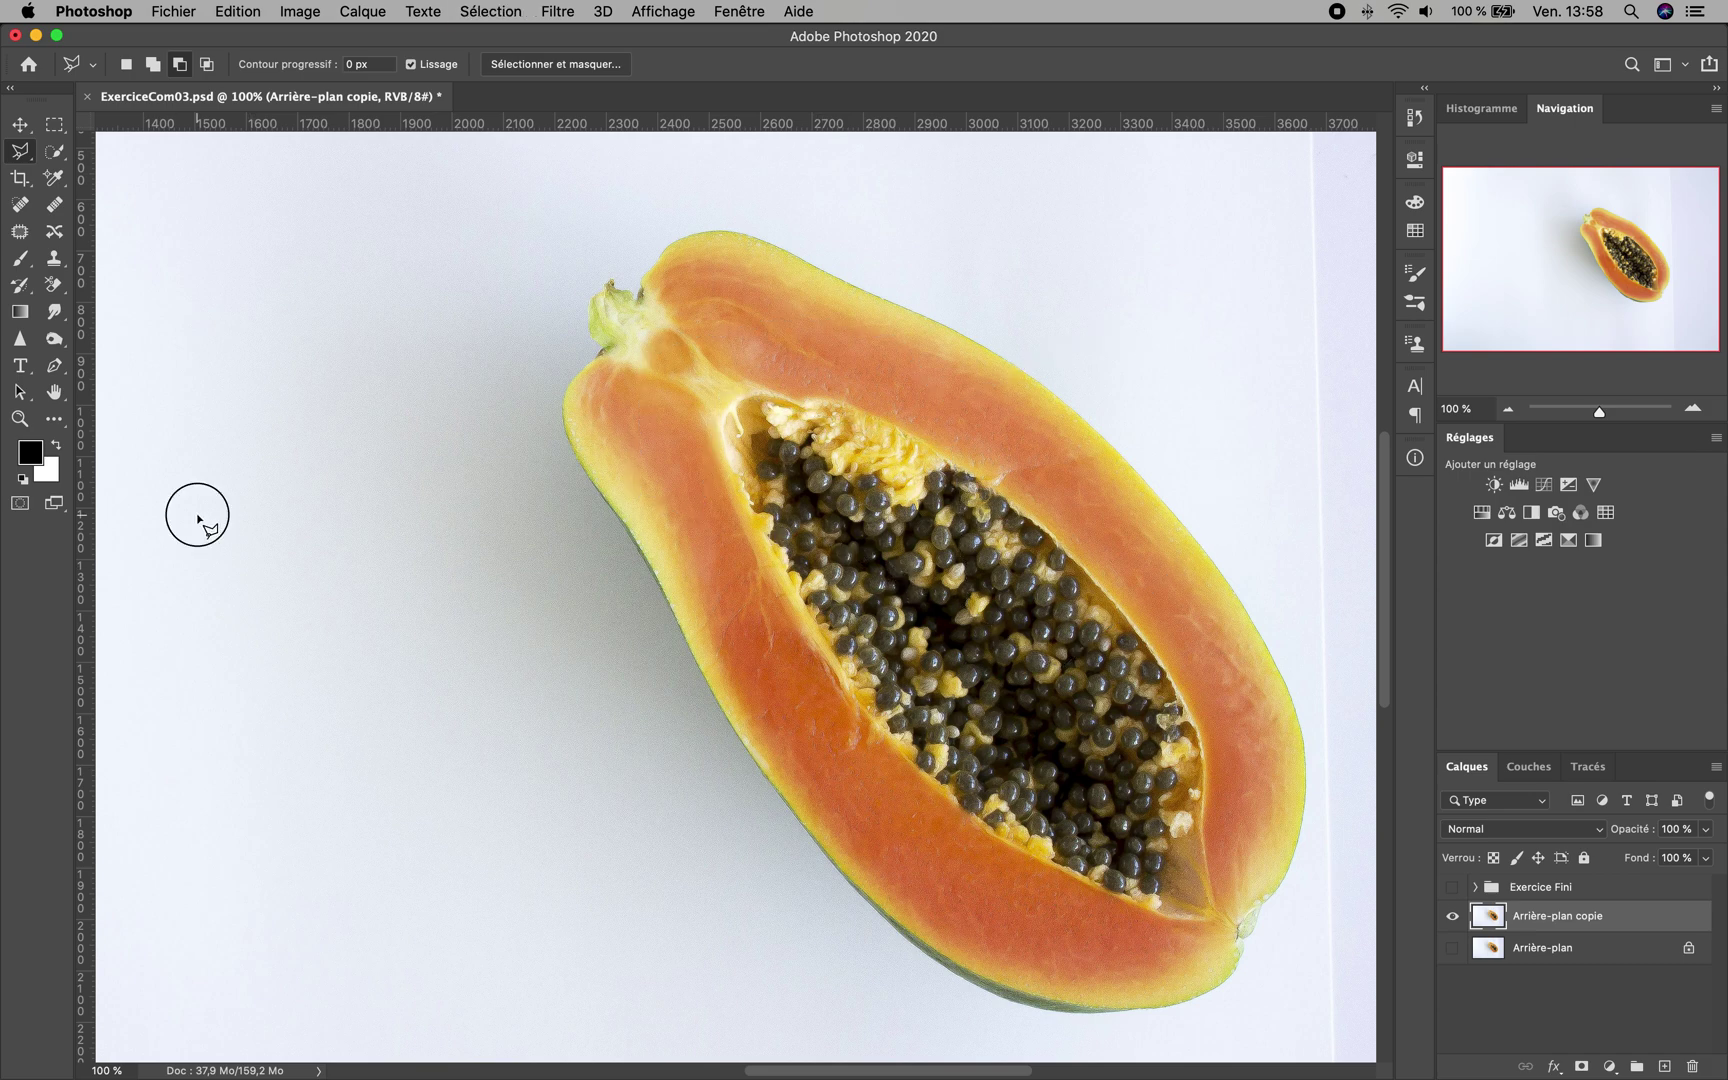
pyautogui.click(305, 391)
pyautogui.click(326, 306)
pyautogui.click(462, 319)
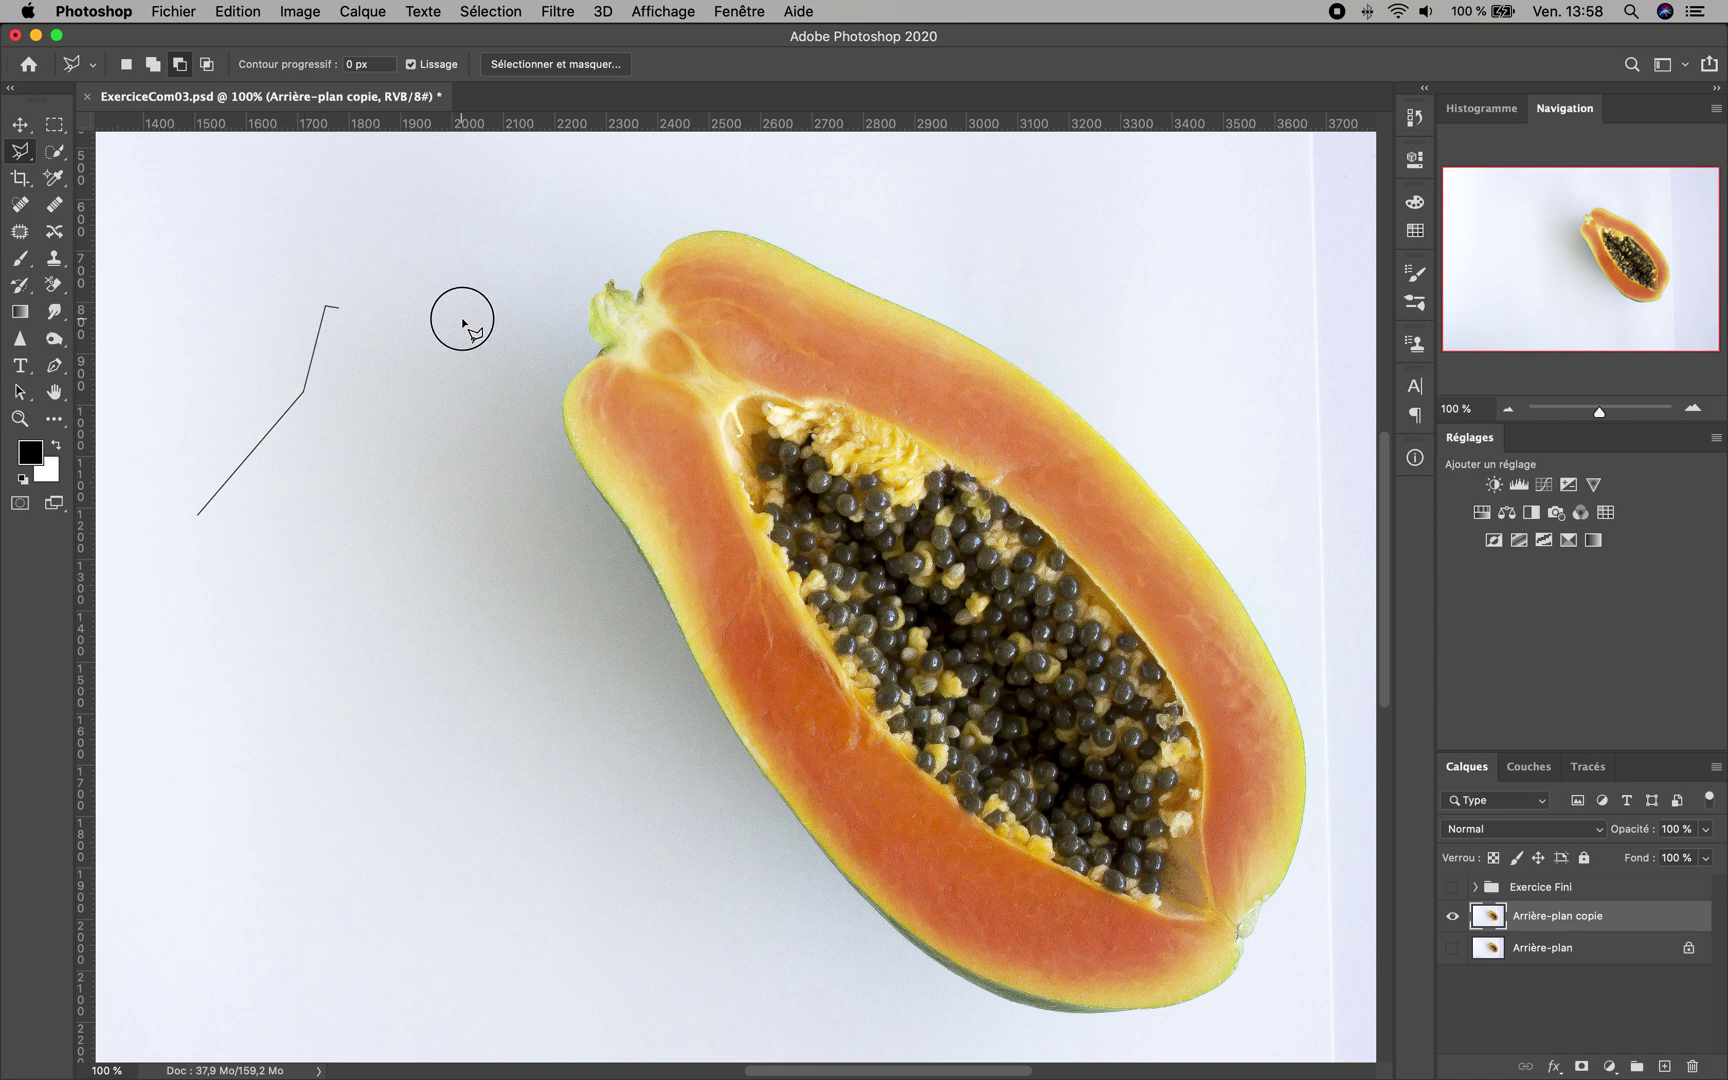
pyautogui.click(478, 541)
pyautogui.click(396, 735)
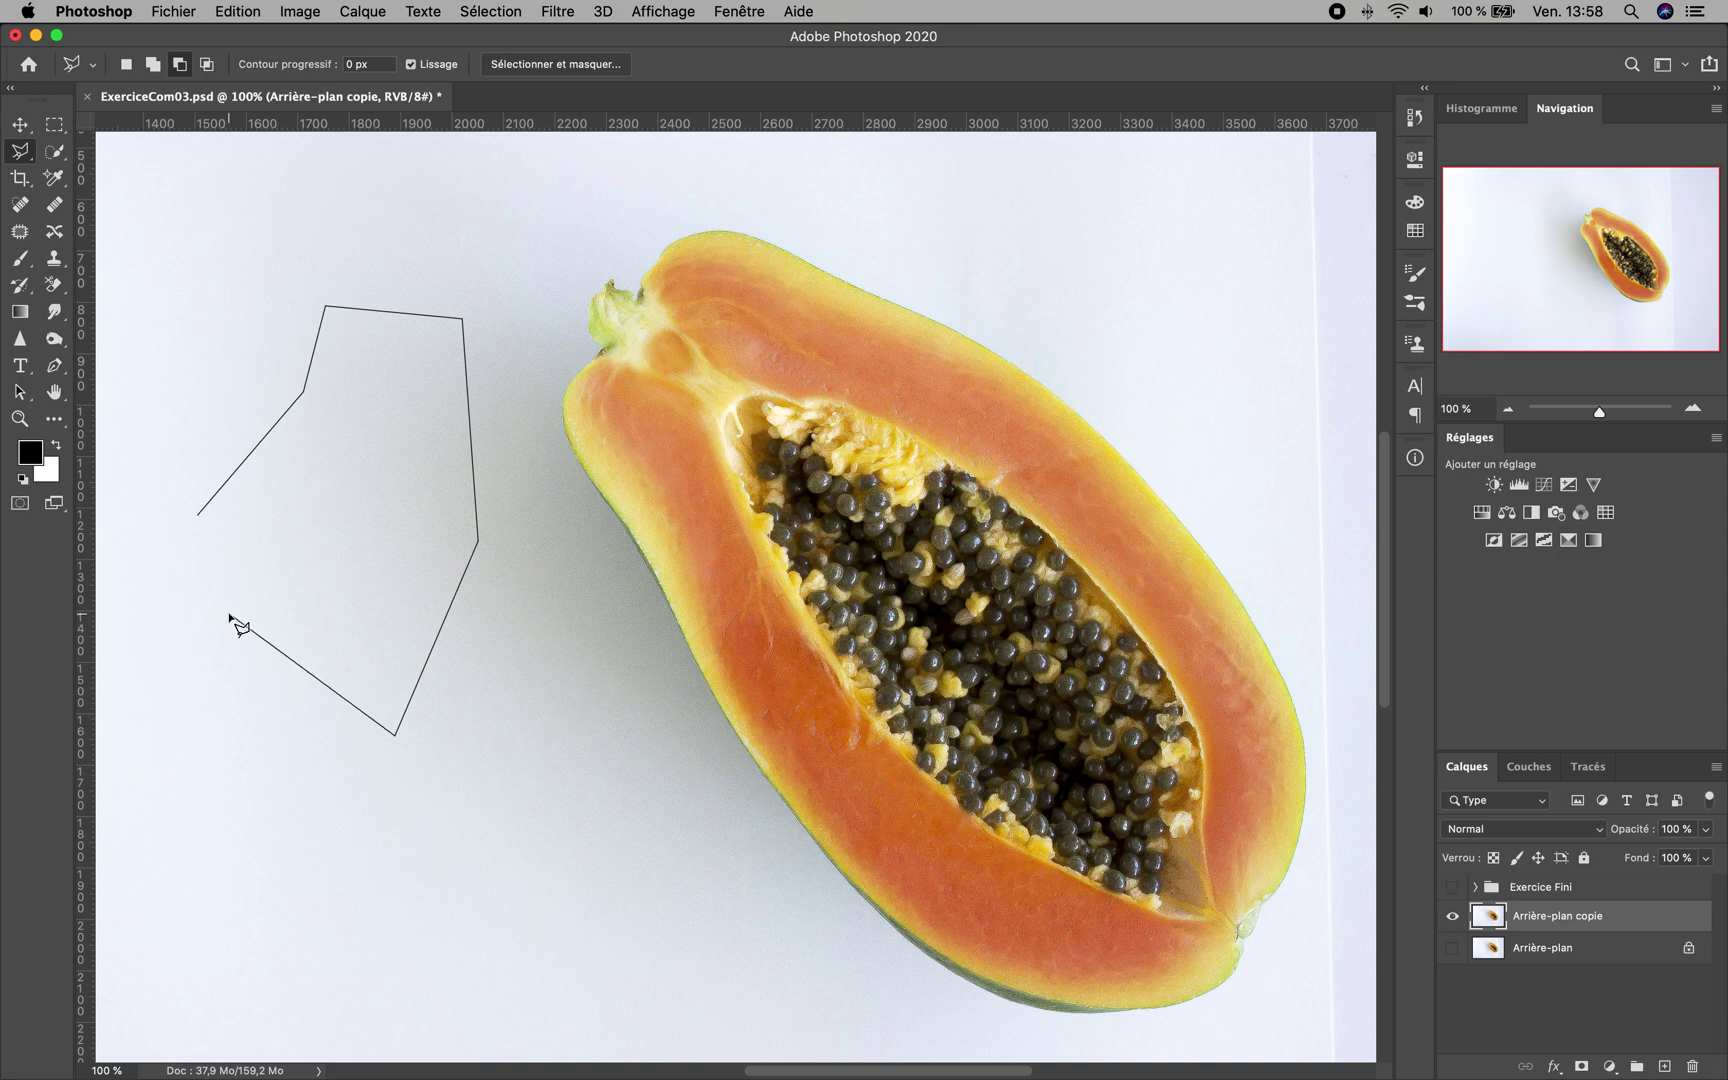
pyautogui.press('BackSpace')
pyautogui.press('BackSpace')
pyautogui.press('BackSpace')
pyautogui.press('BackSpace')
pyautogui.press('BackSpace')
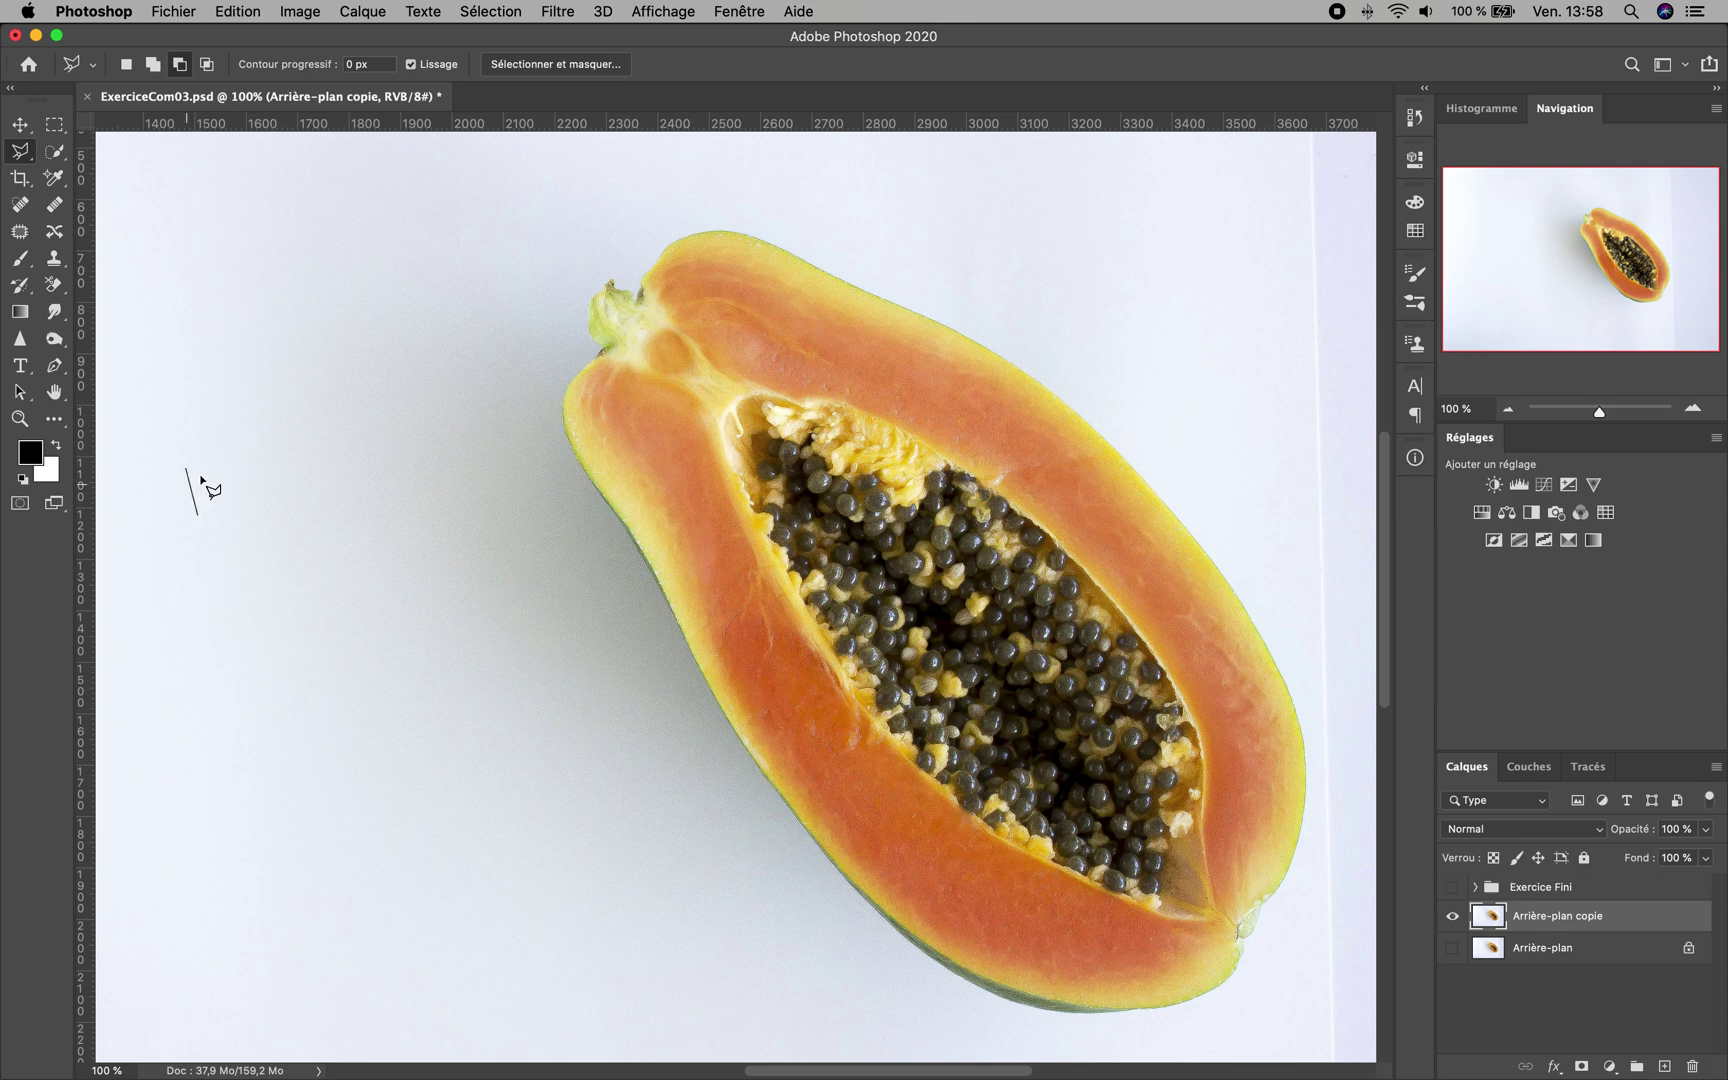
pyautogui.press('BackSpace')
# At about 246% zoom, trace the papaya's left rind with polygonal lasso points up around the stem to its tip
pyautogui.moveTo(1600, 411); pyautogui.dragTo(1613, 413)
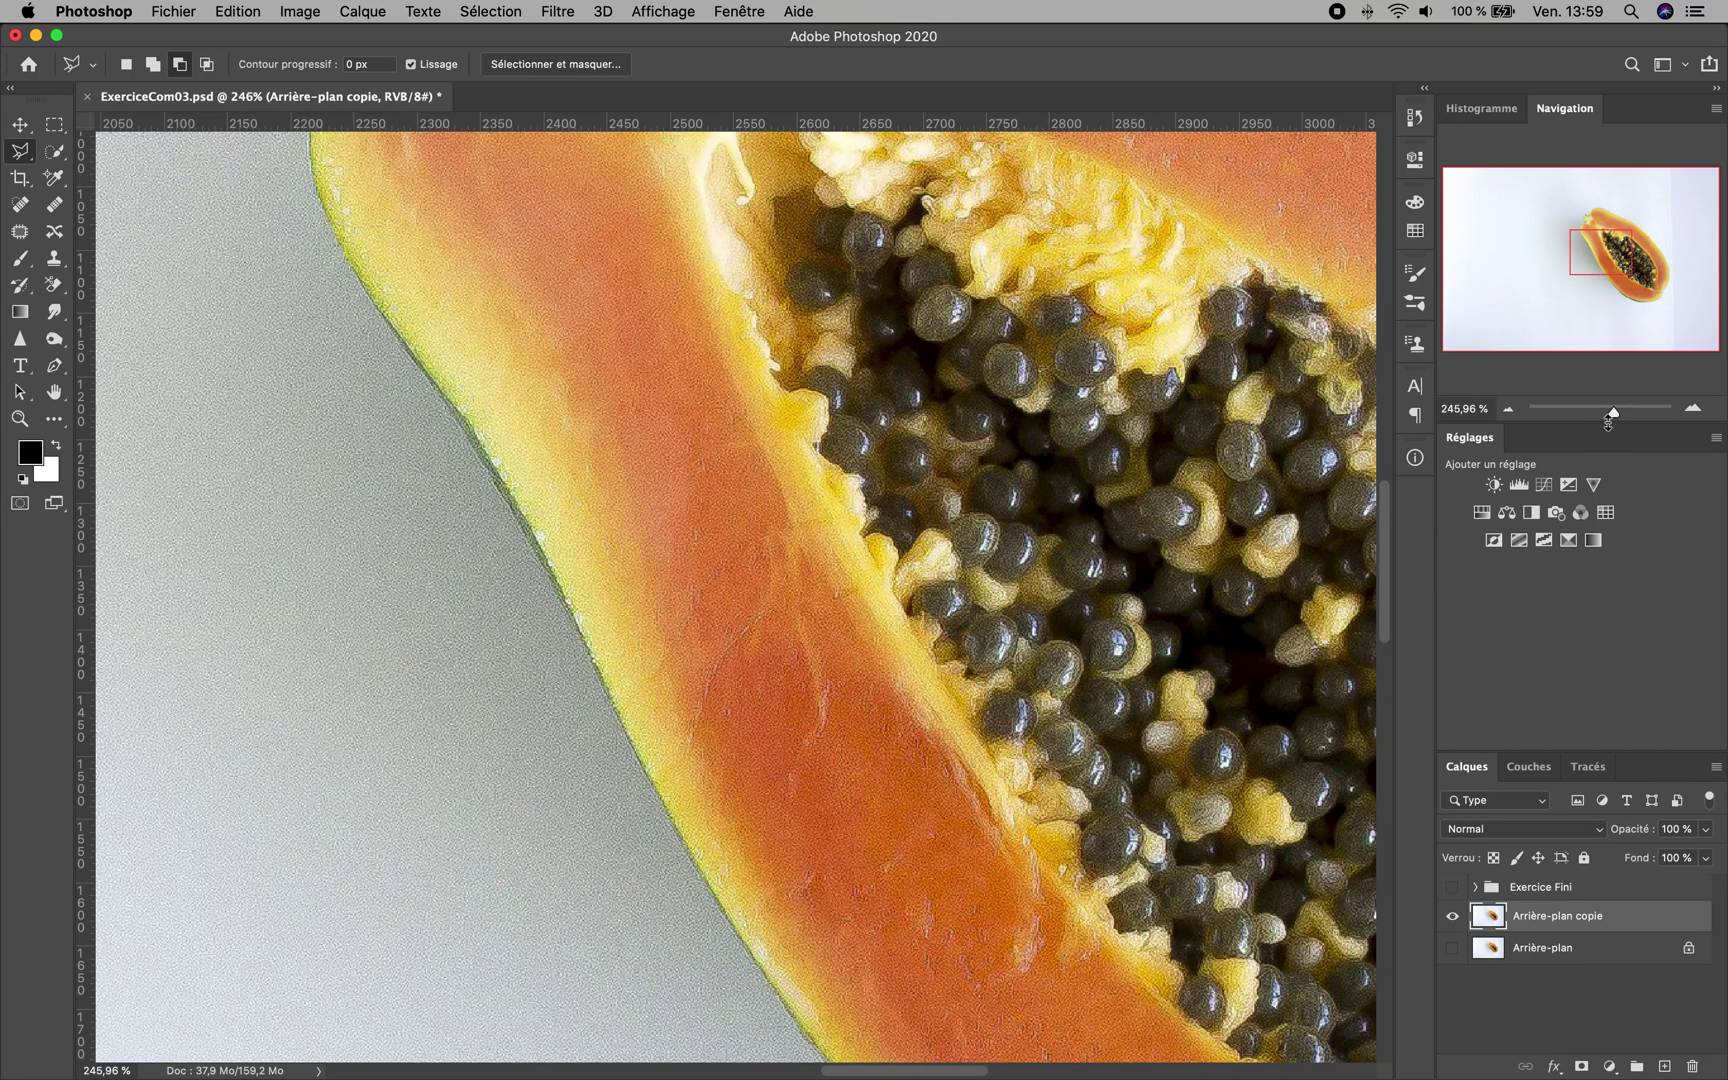
pyautogui.moveTo(1585, 262); pyautogui.dragTo(1587, 240)
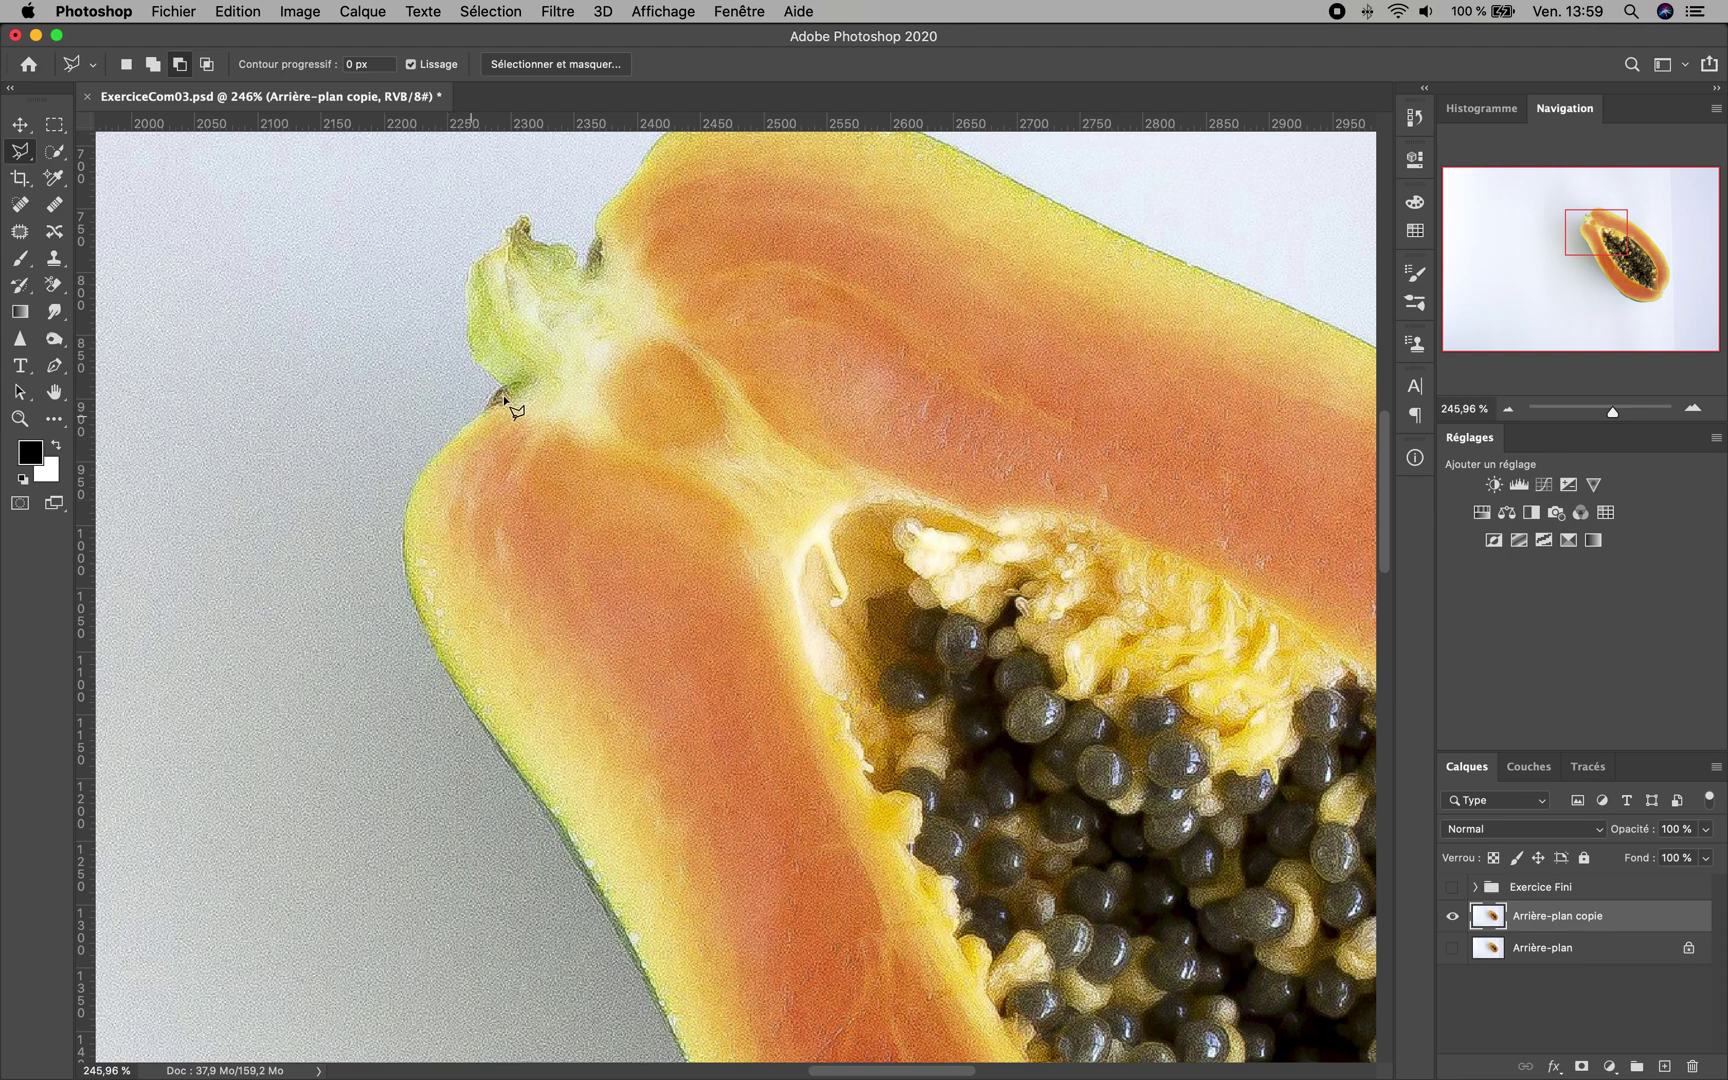
pyautogui.click(460, 692)
pyautogui.click(422, 624)
pyautogui.click(405, 532)
pyautogui.click(413, 492)
pyautogui.click(484, 420)
pyautogui.click(498, 388)
pyautogui.click(492, 378)
pyautogui.click(465, 326)
pyautogui.click(482, 256)
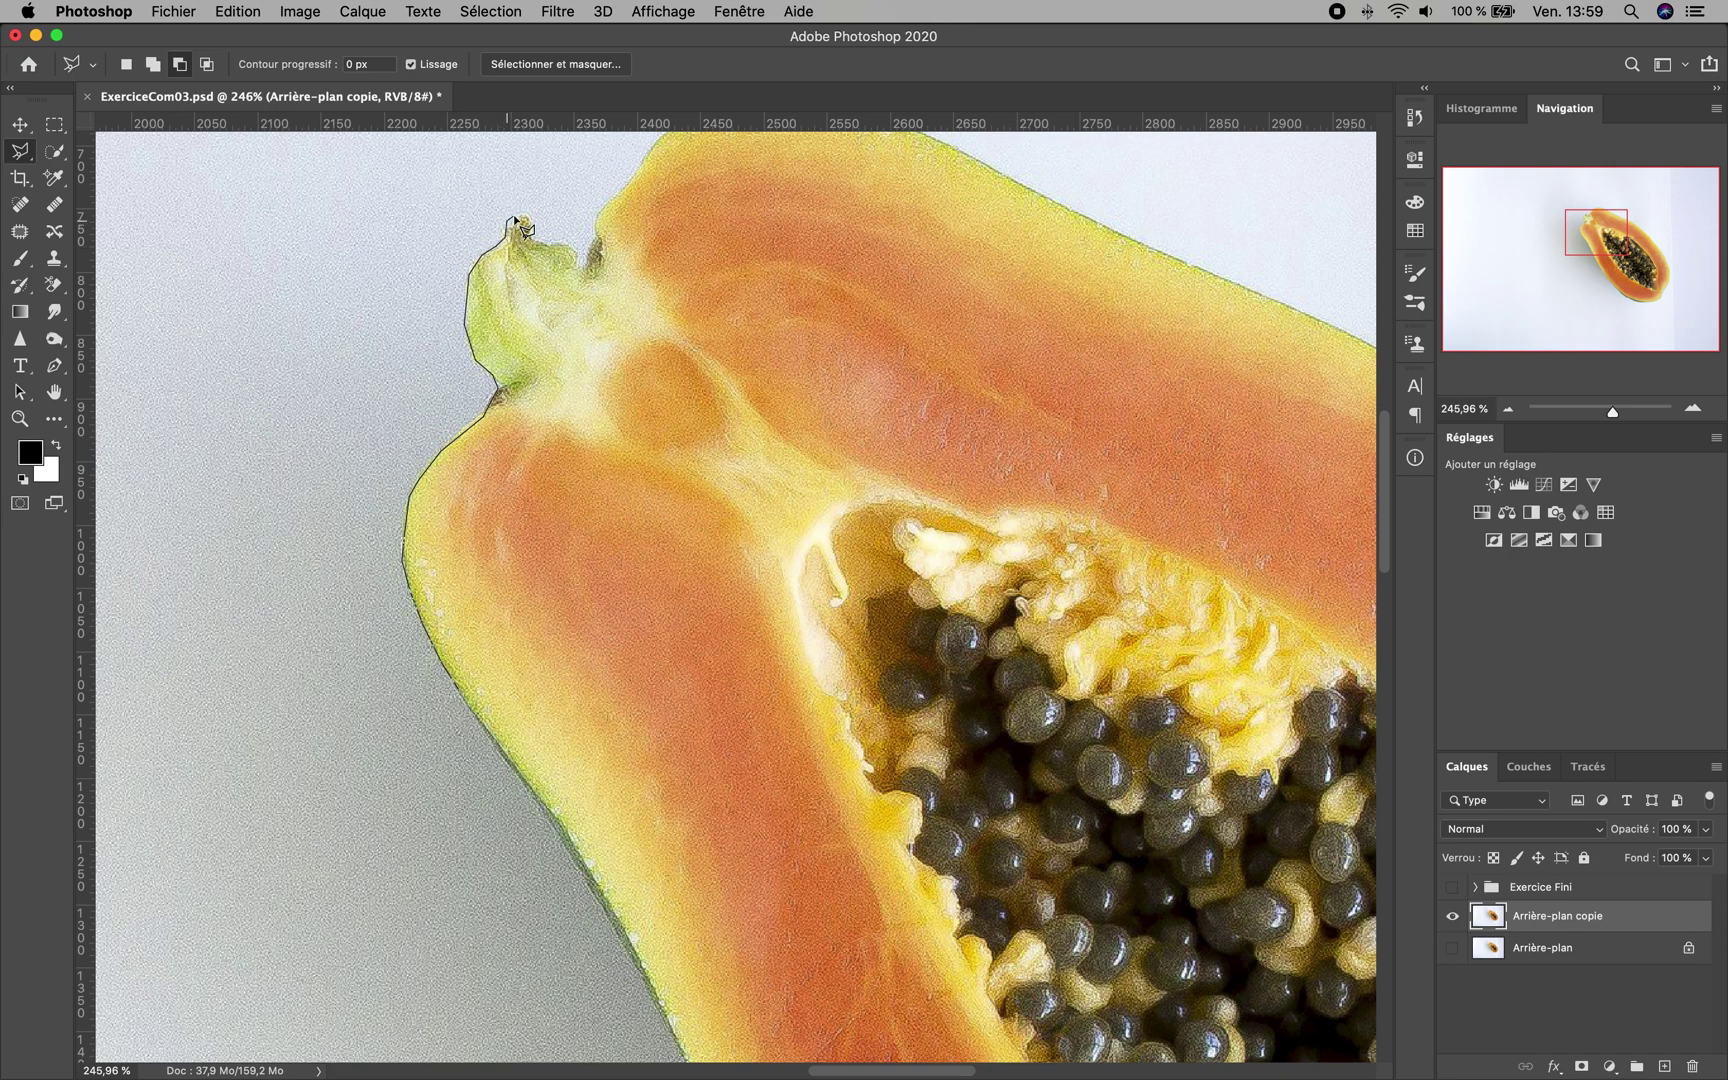
pyautogui.click(521, 215)
# Remove the most recent lasso points from the stem tip back down to the papaya's left rind
pyautogui.press('BackSpace')
pyautogui.press('BackSpace')
pyautogui.press('BackSpace')
pyautogui.press('BackSpace')
pyautogui.press('BackSpace')
pyautogui.press('BackSpace')
pyautogui.press('BackSpace')
pyautogui.press('BackSpace')
pyautogui.press('BackSpace')
pyautogui.press('BackSpace')
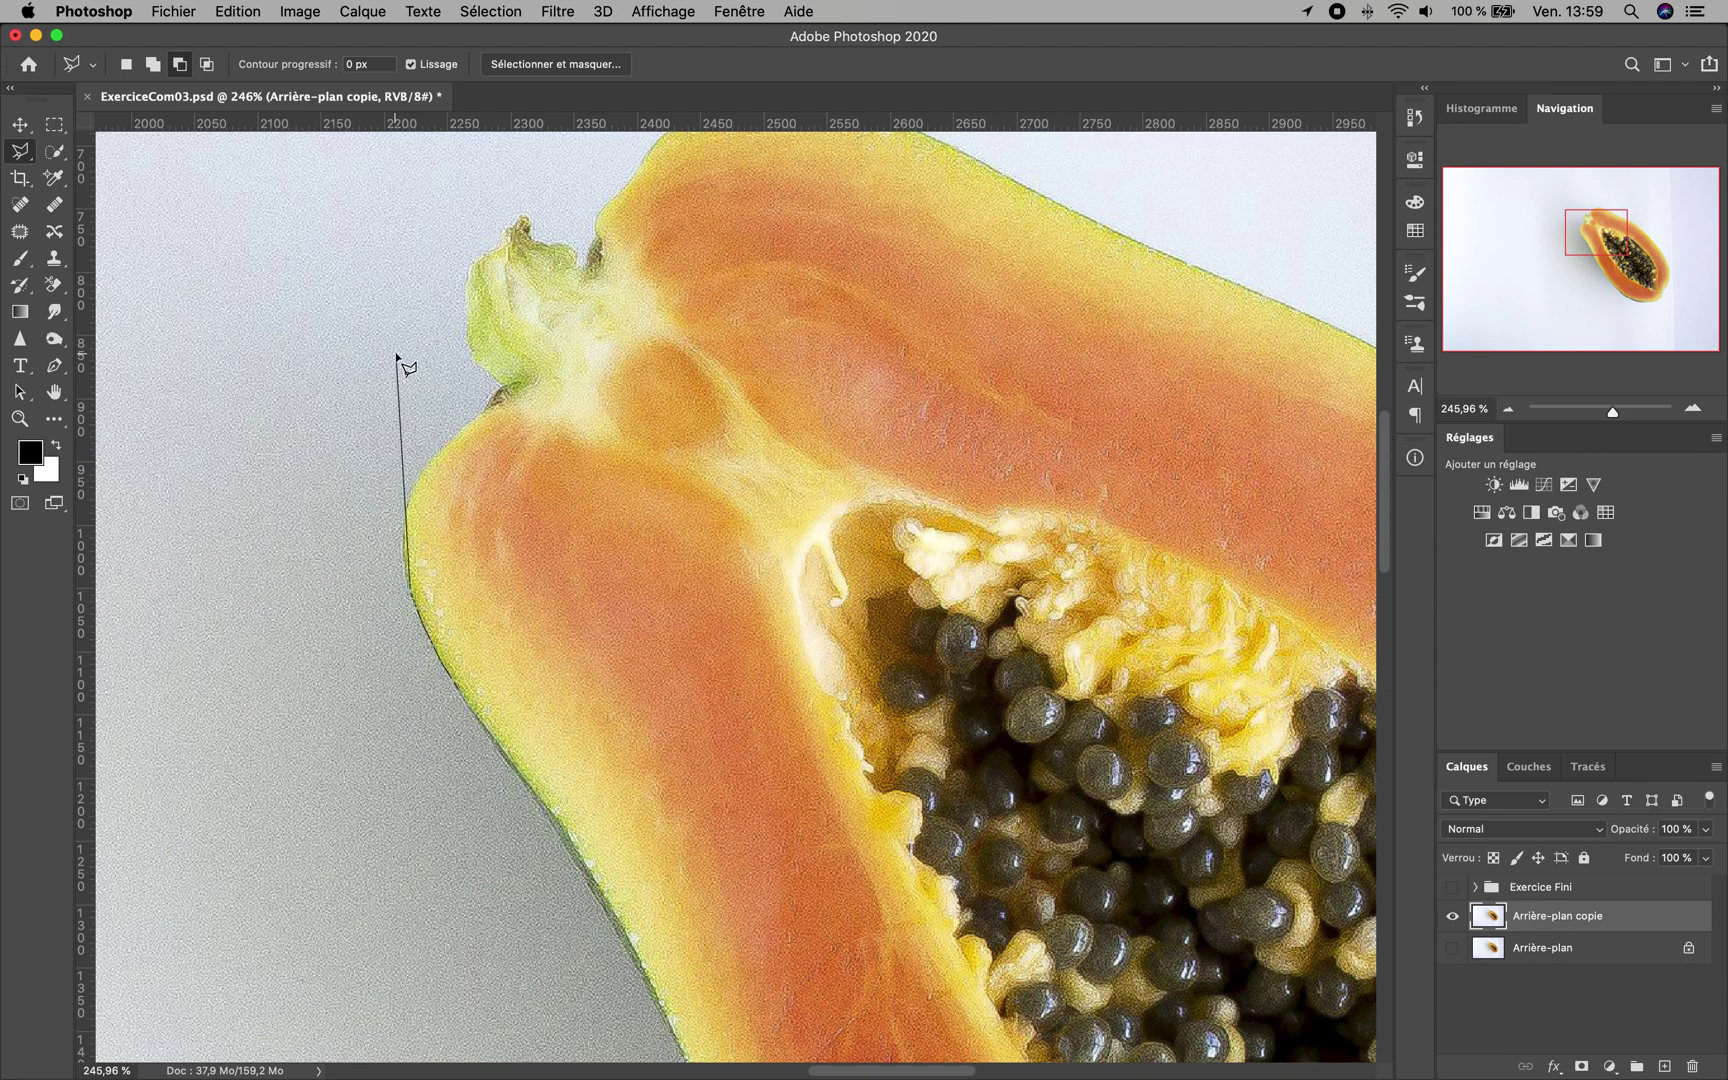
pyautogui.press('BackSpace')
pyautogui.press('BackSpace')
pyautogui.press('BackSpace')
# Retrace the rind below the stem and close the polygonal selection through the flesh of the papaya's left lobe
pyautogui.click(424, 468)
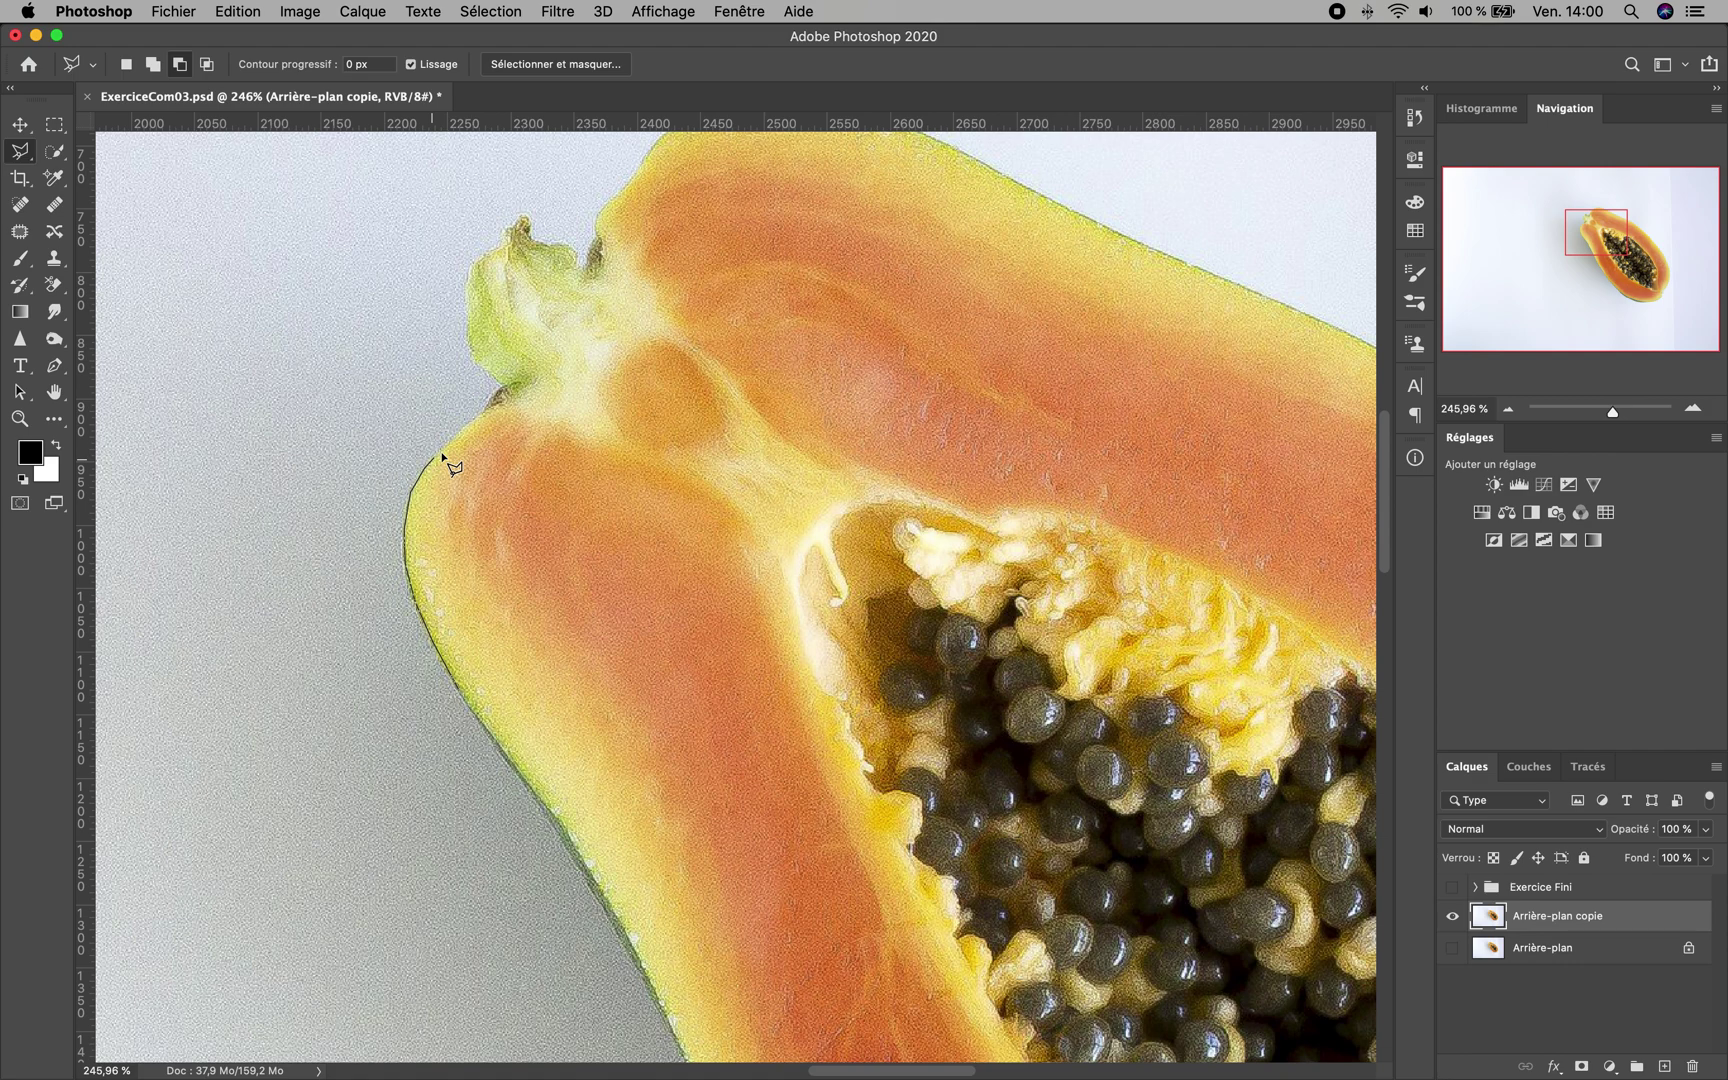
pyautogui.click(699, 378)
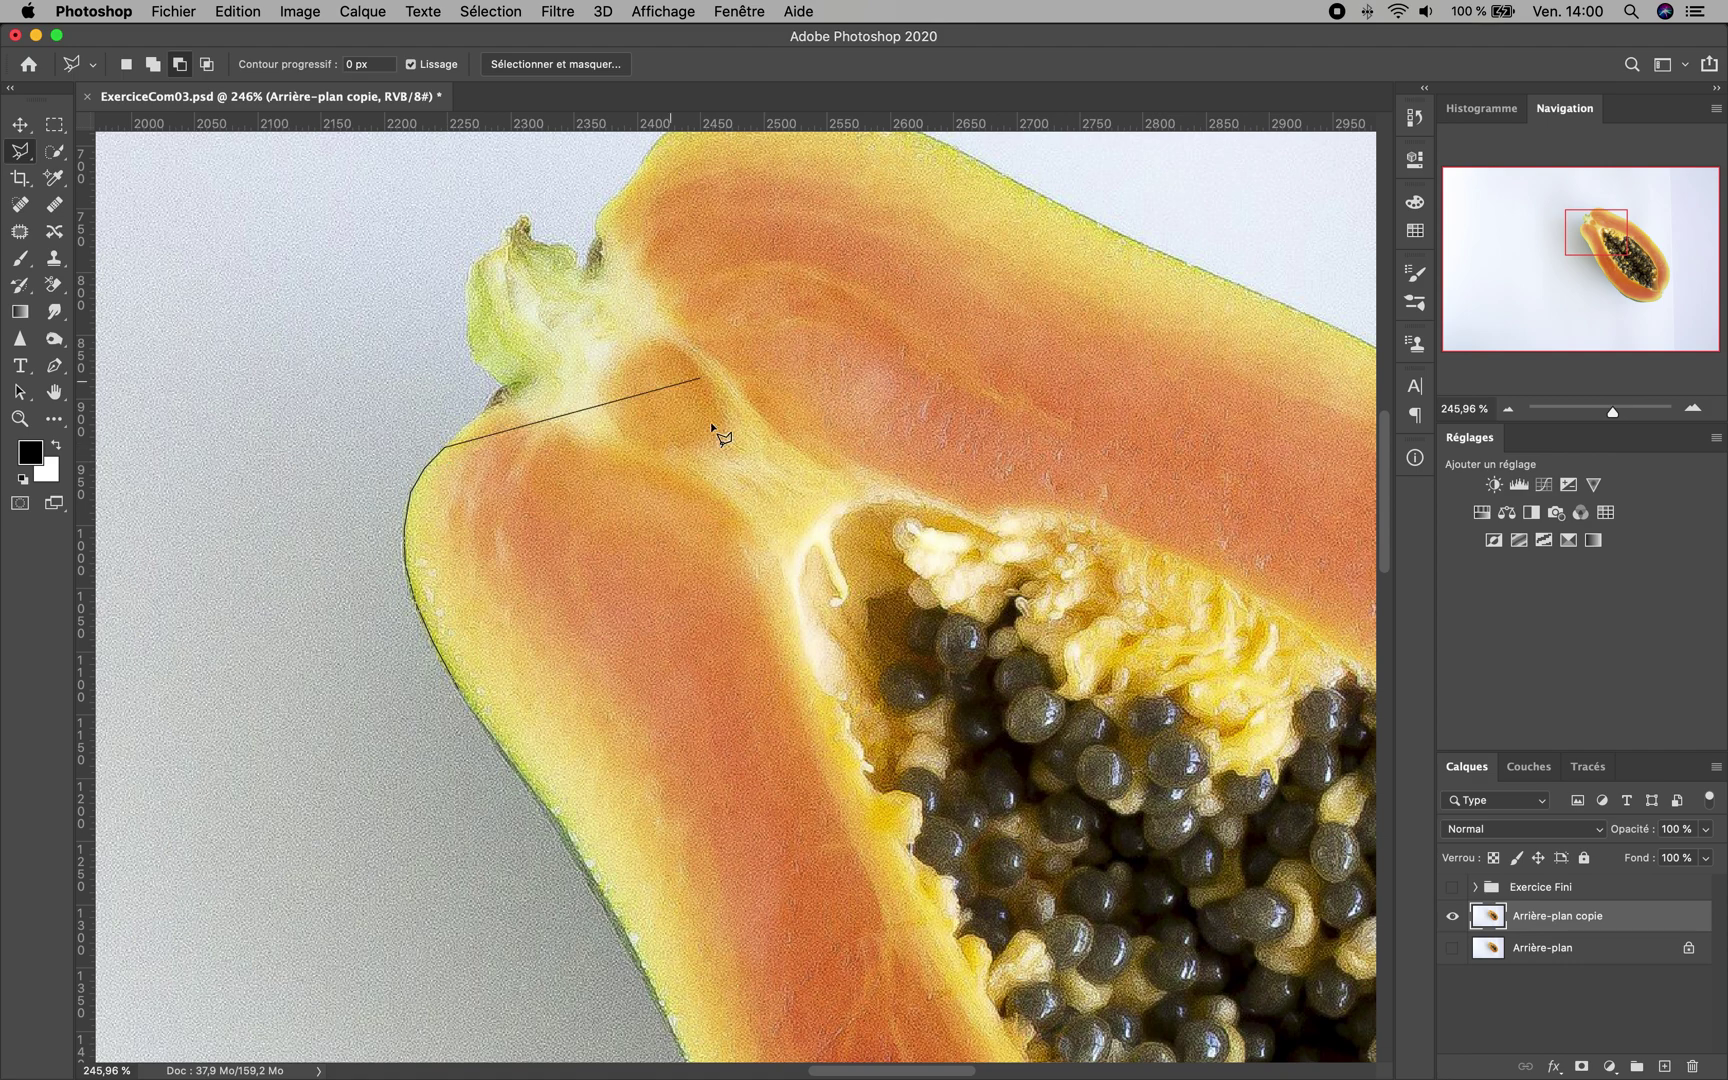
pyautogui.click(699, 664)
pyautogui.doubleClick(519, 710)
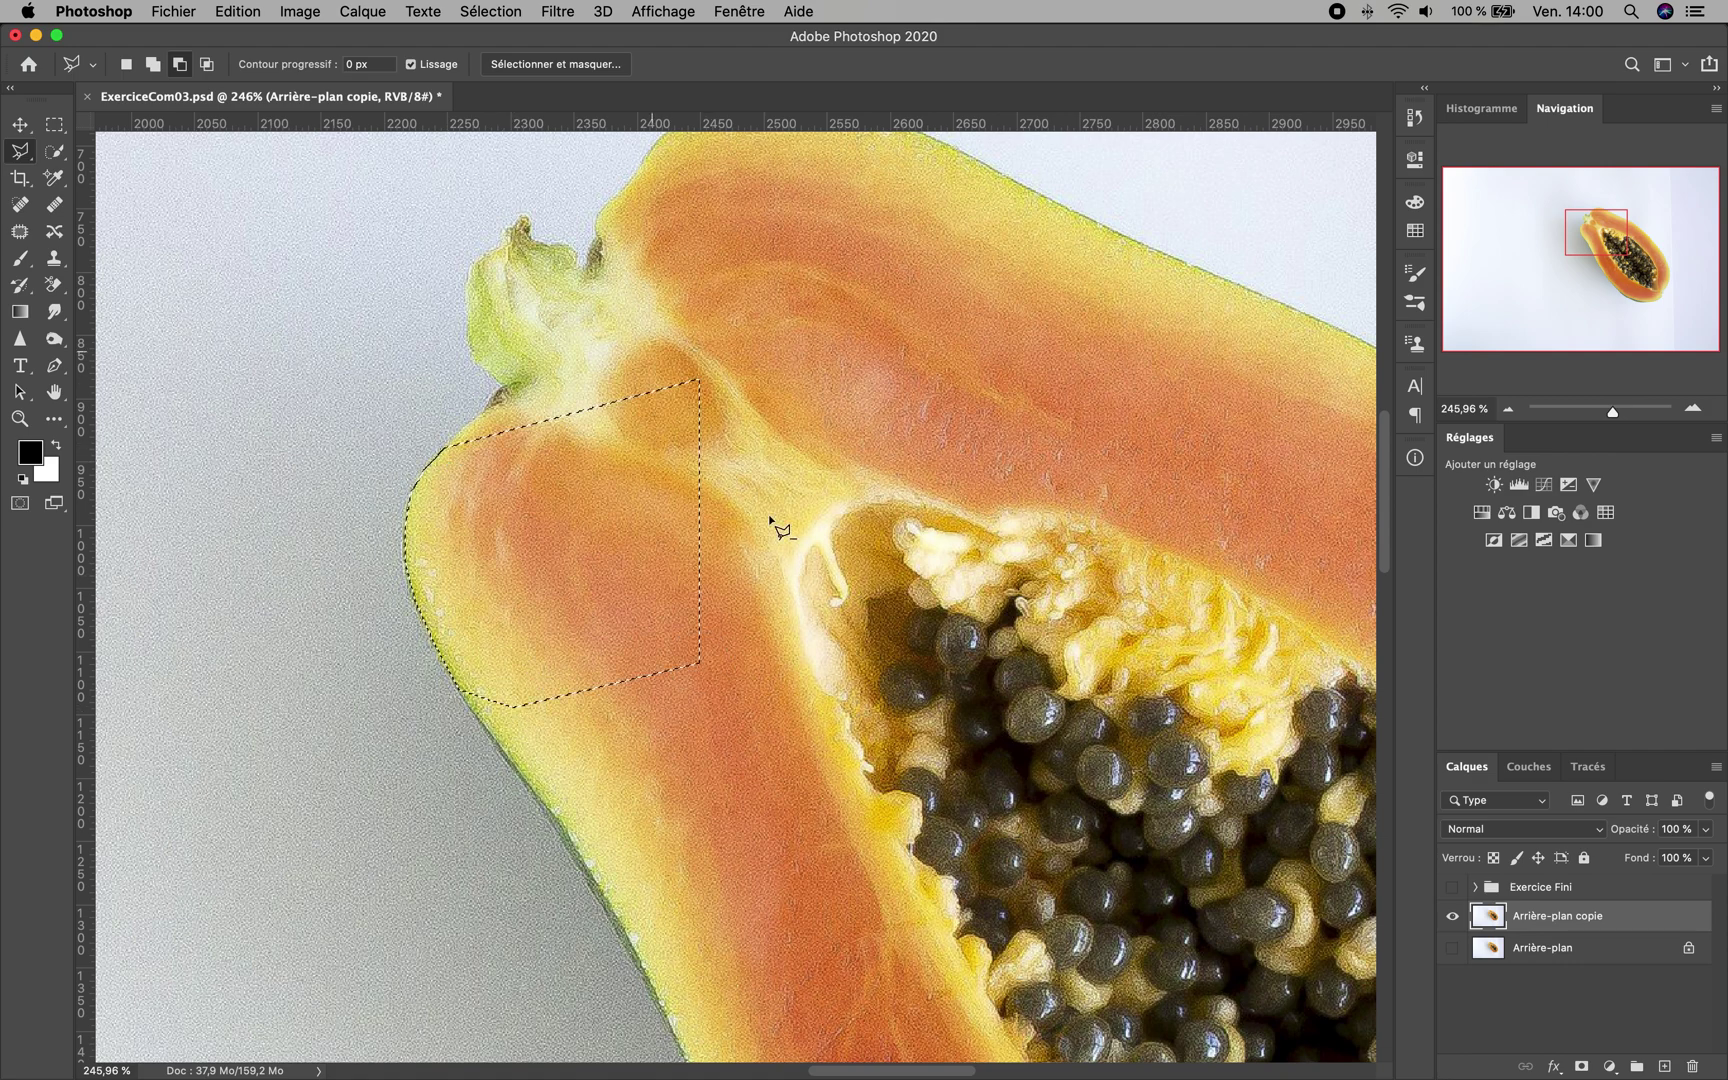
# Add a polygonal area to the selection that follows the stem's outer edge and closes through the flesh beside it
pyautogui.click(154, 66)
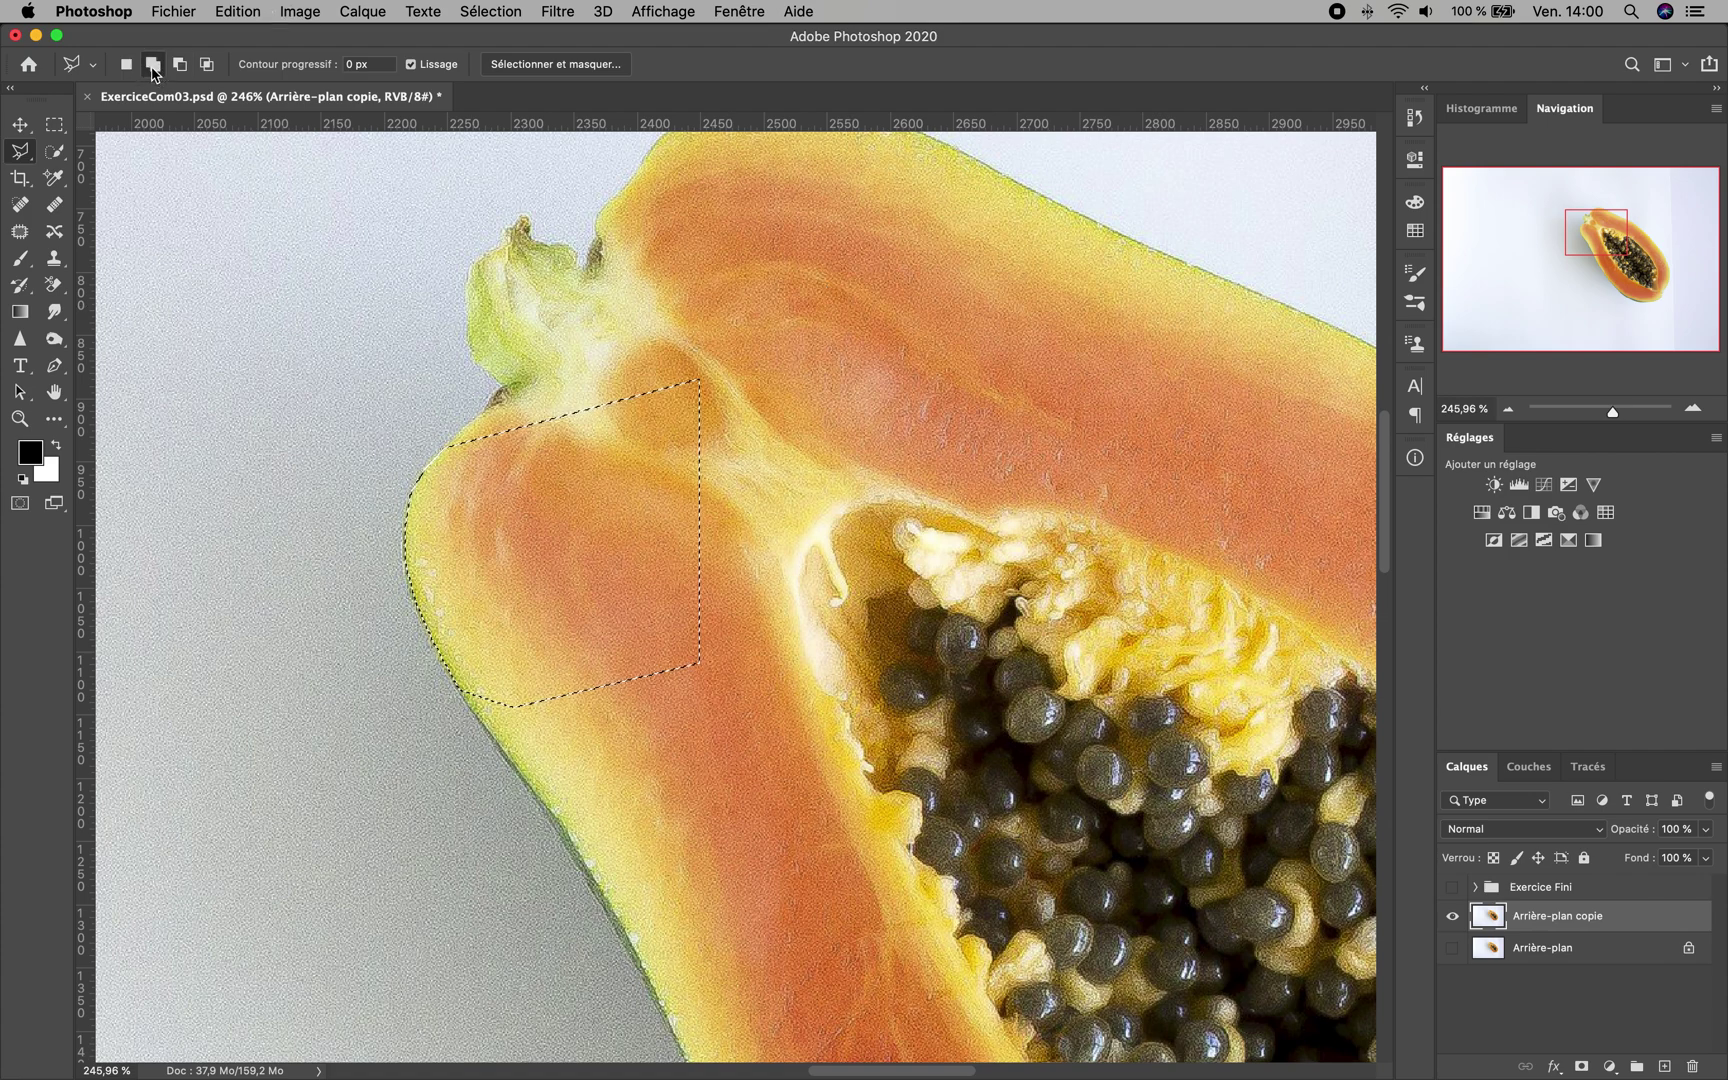
pyautogui.click(440, 453)
pyautogui.press('capslock')
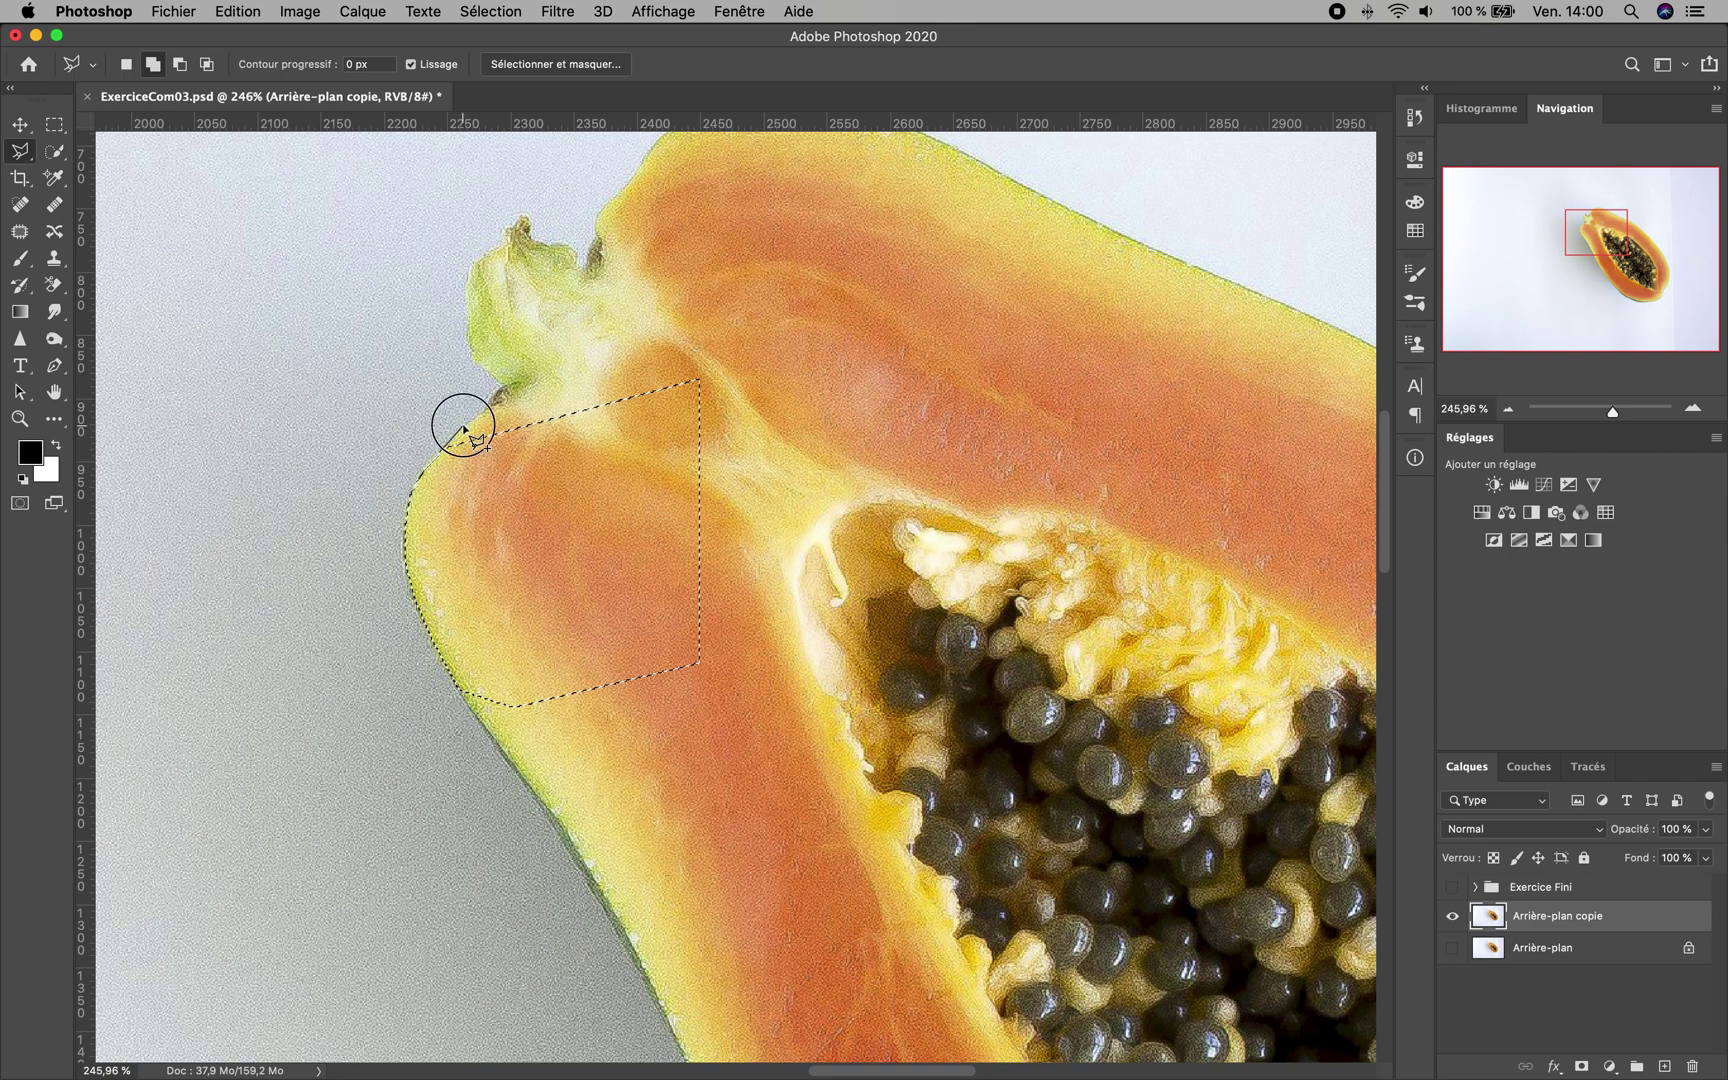
pyautogui.press('capslock')
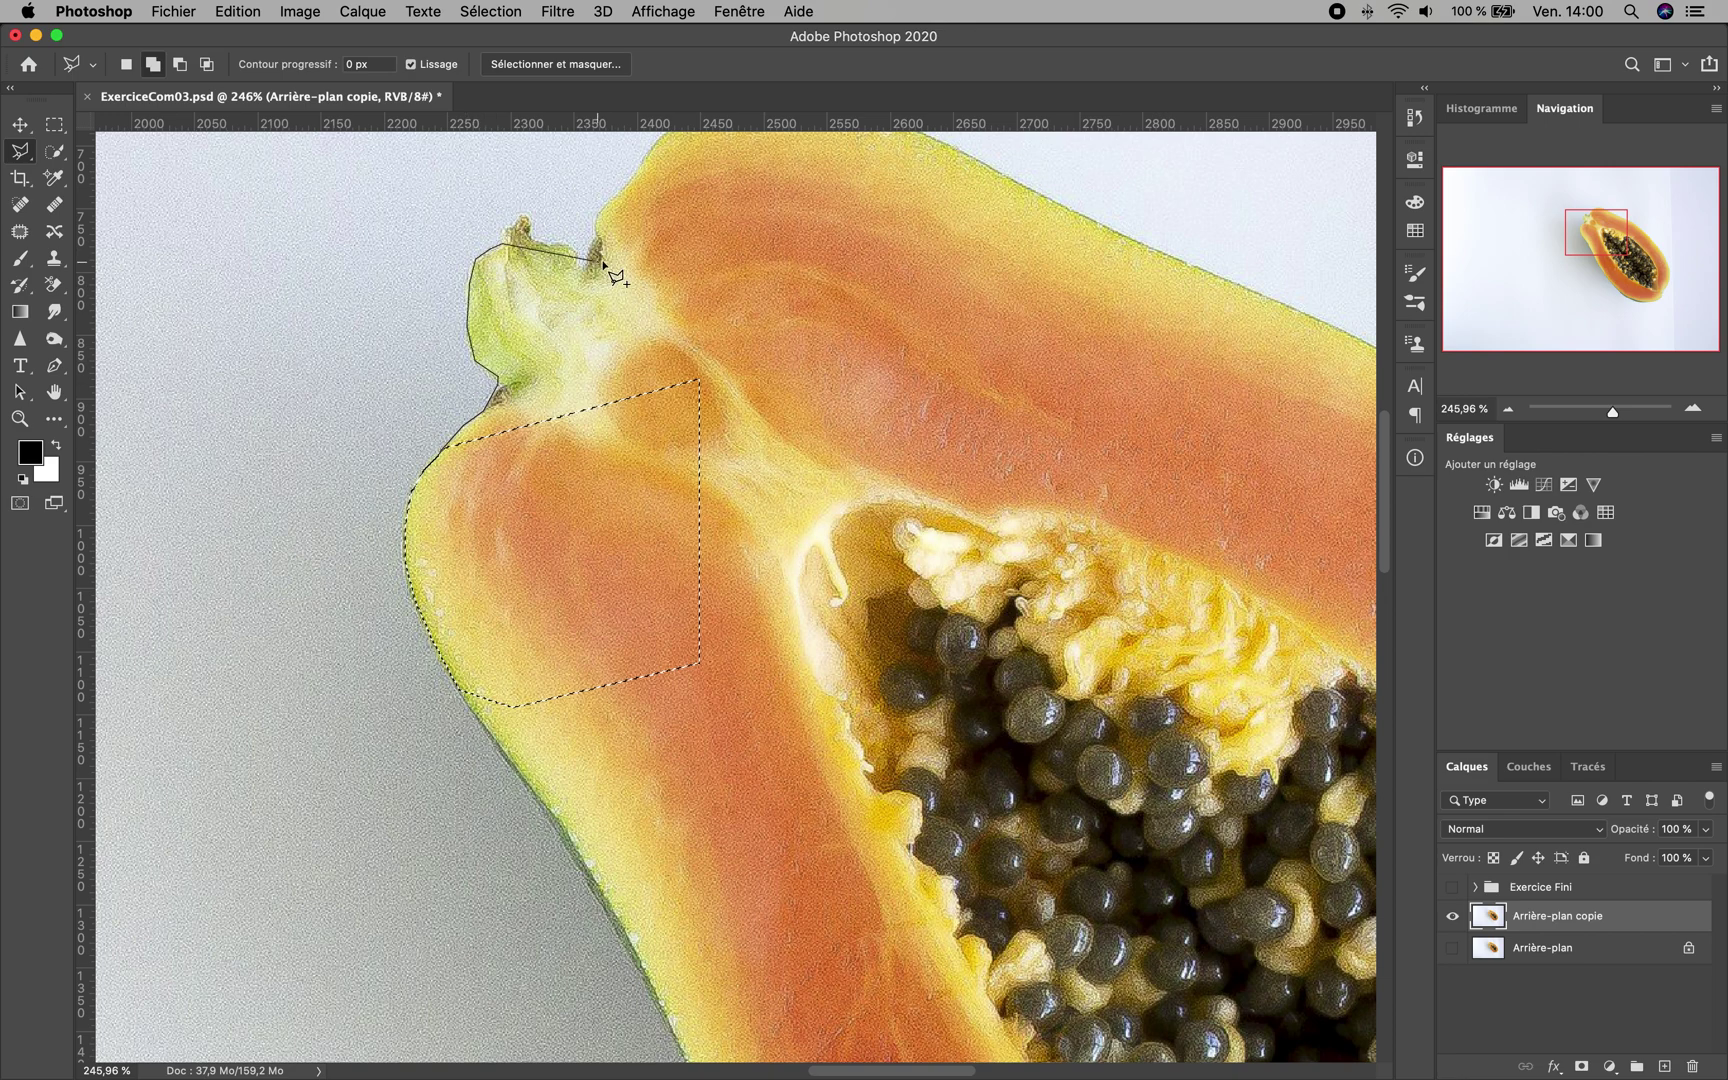
pyautogui.click(712, 522)
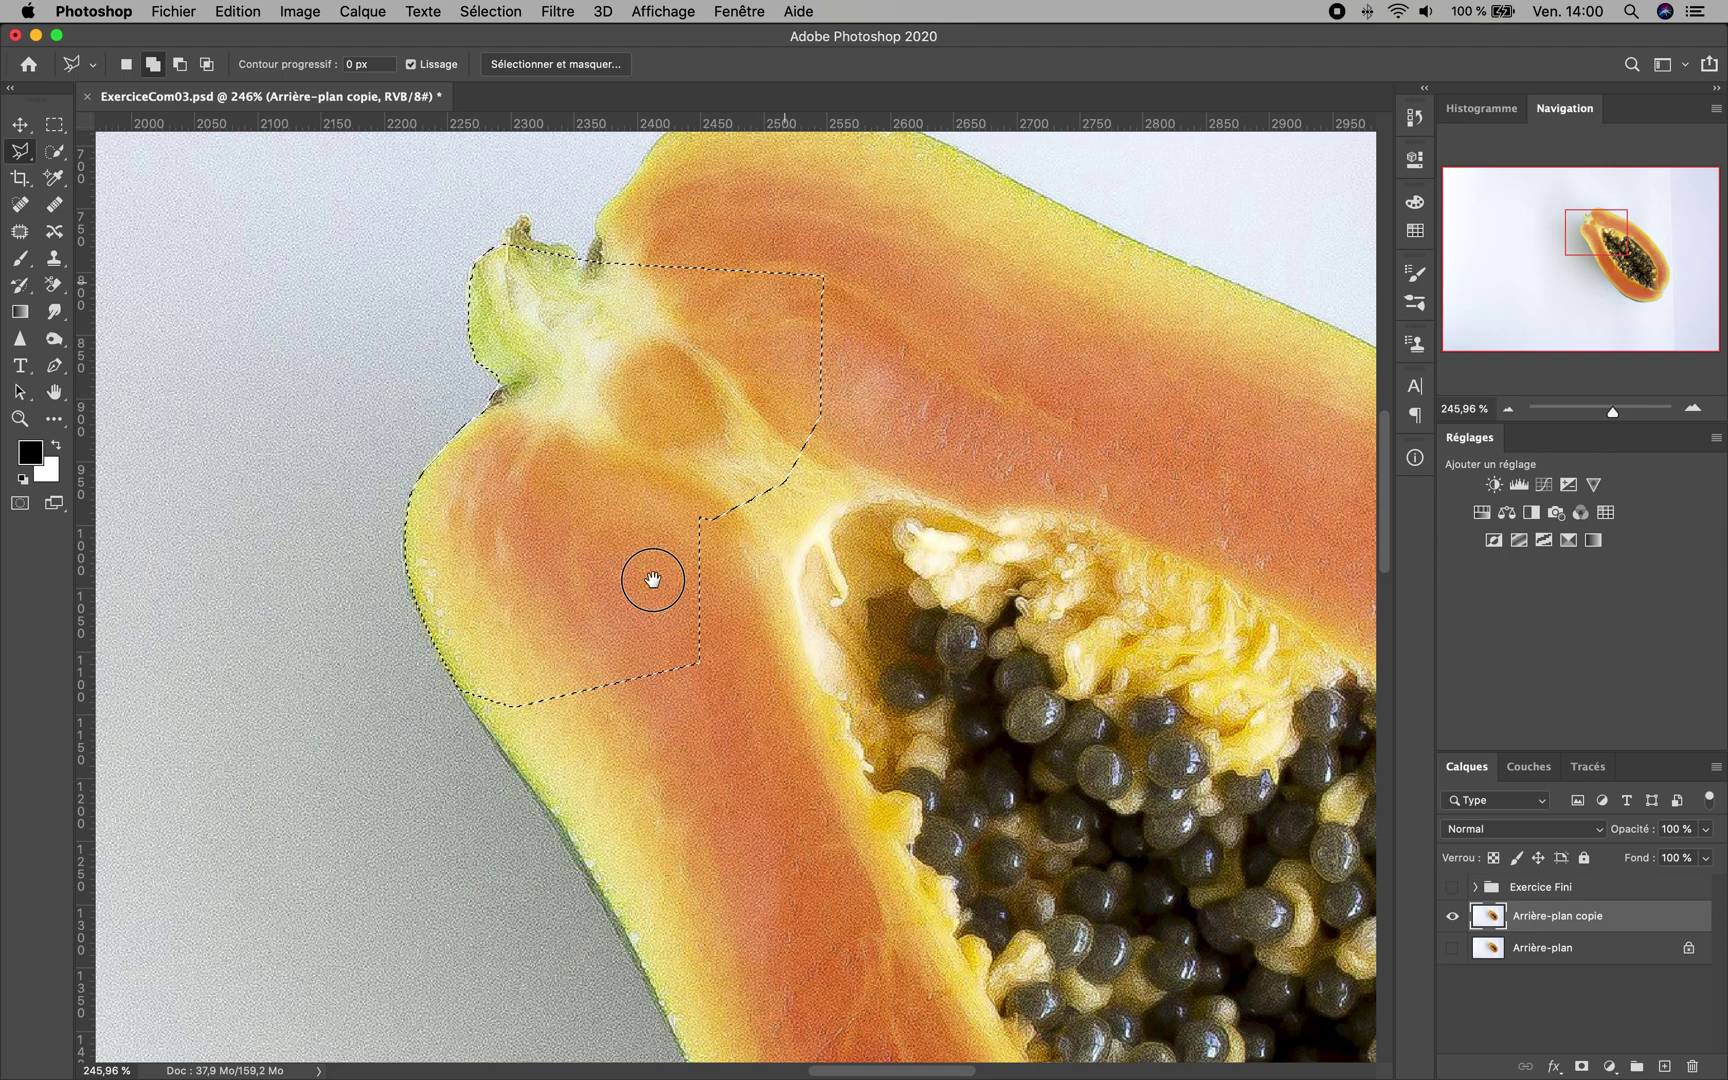
# Begin another added outline at the notch beside the stem, tracing the papaya's rounded upper end and the start of its upper edge
pyautogui.scroll(5, 650, 588)
pyautogui.hscroll(2, 650, 588)
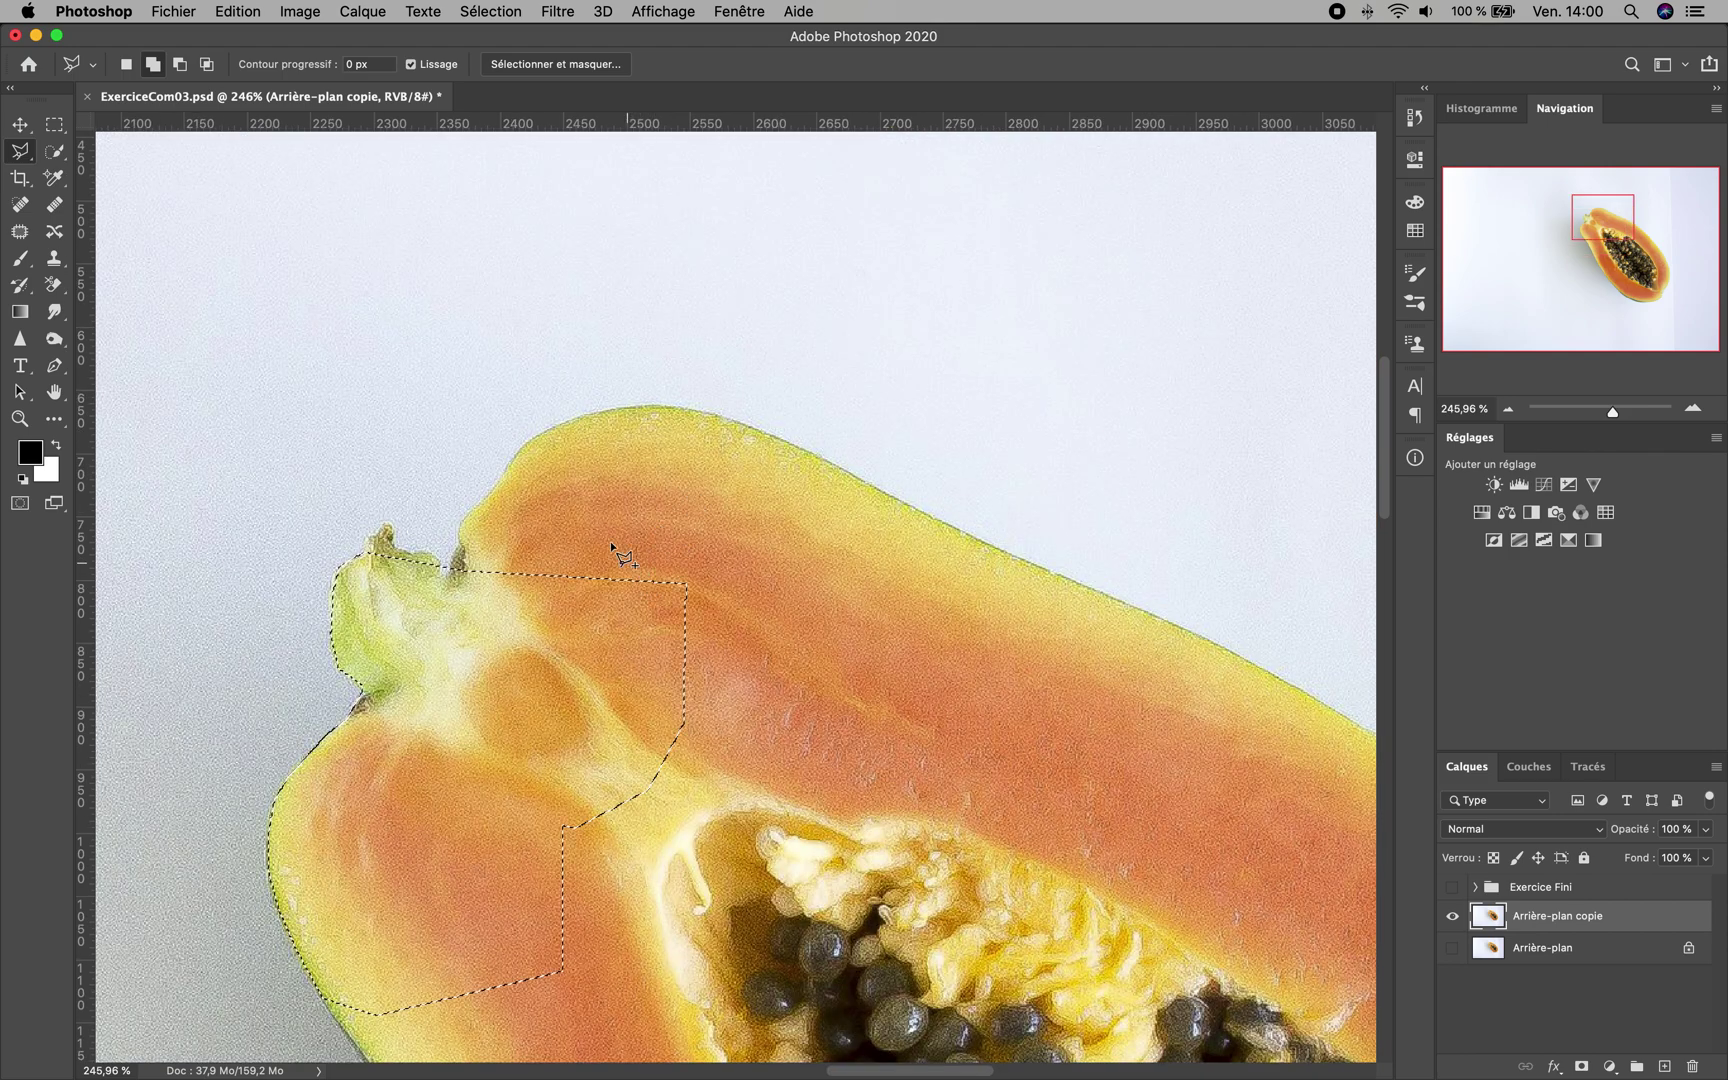
pyautogui.click(450, 567)
pyautogui.click(461, 546)
pyautogui.click(468, 508)
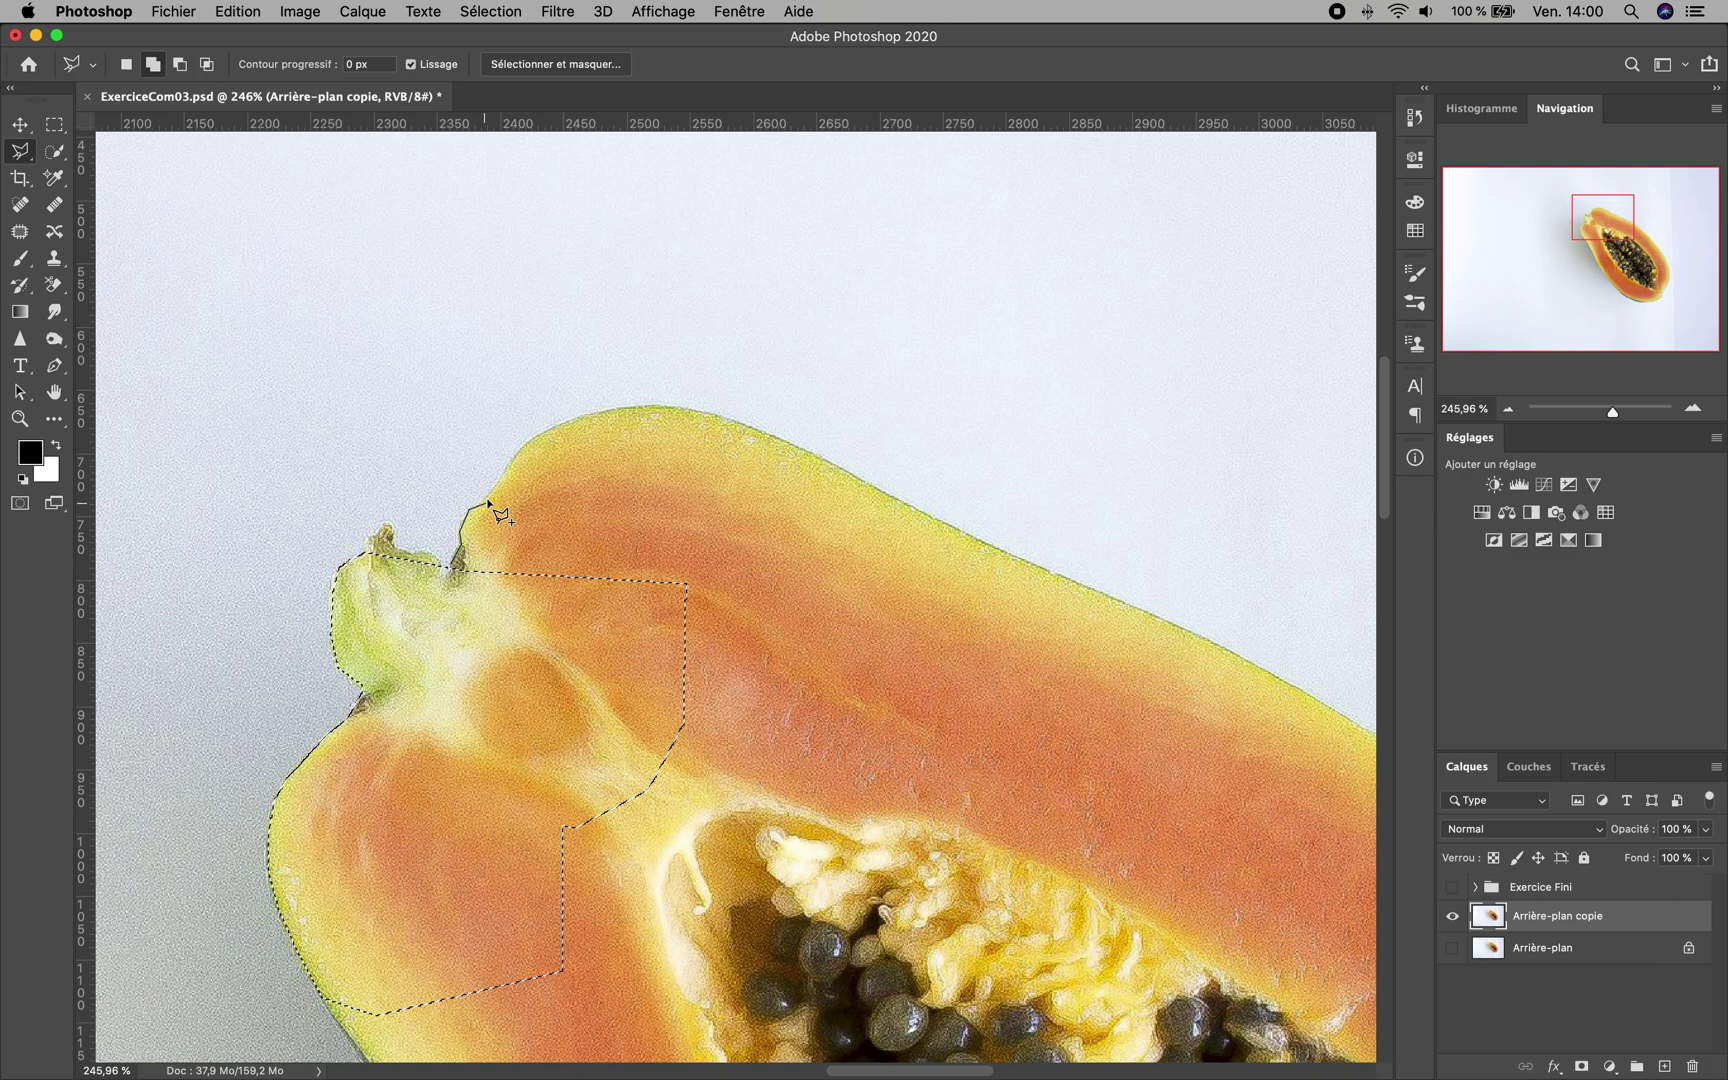
pyautogui.click(507, 467)
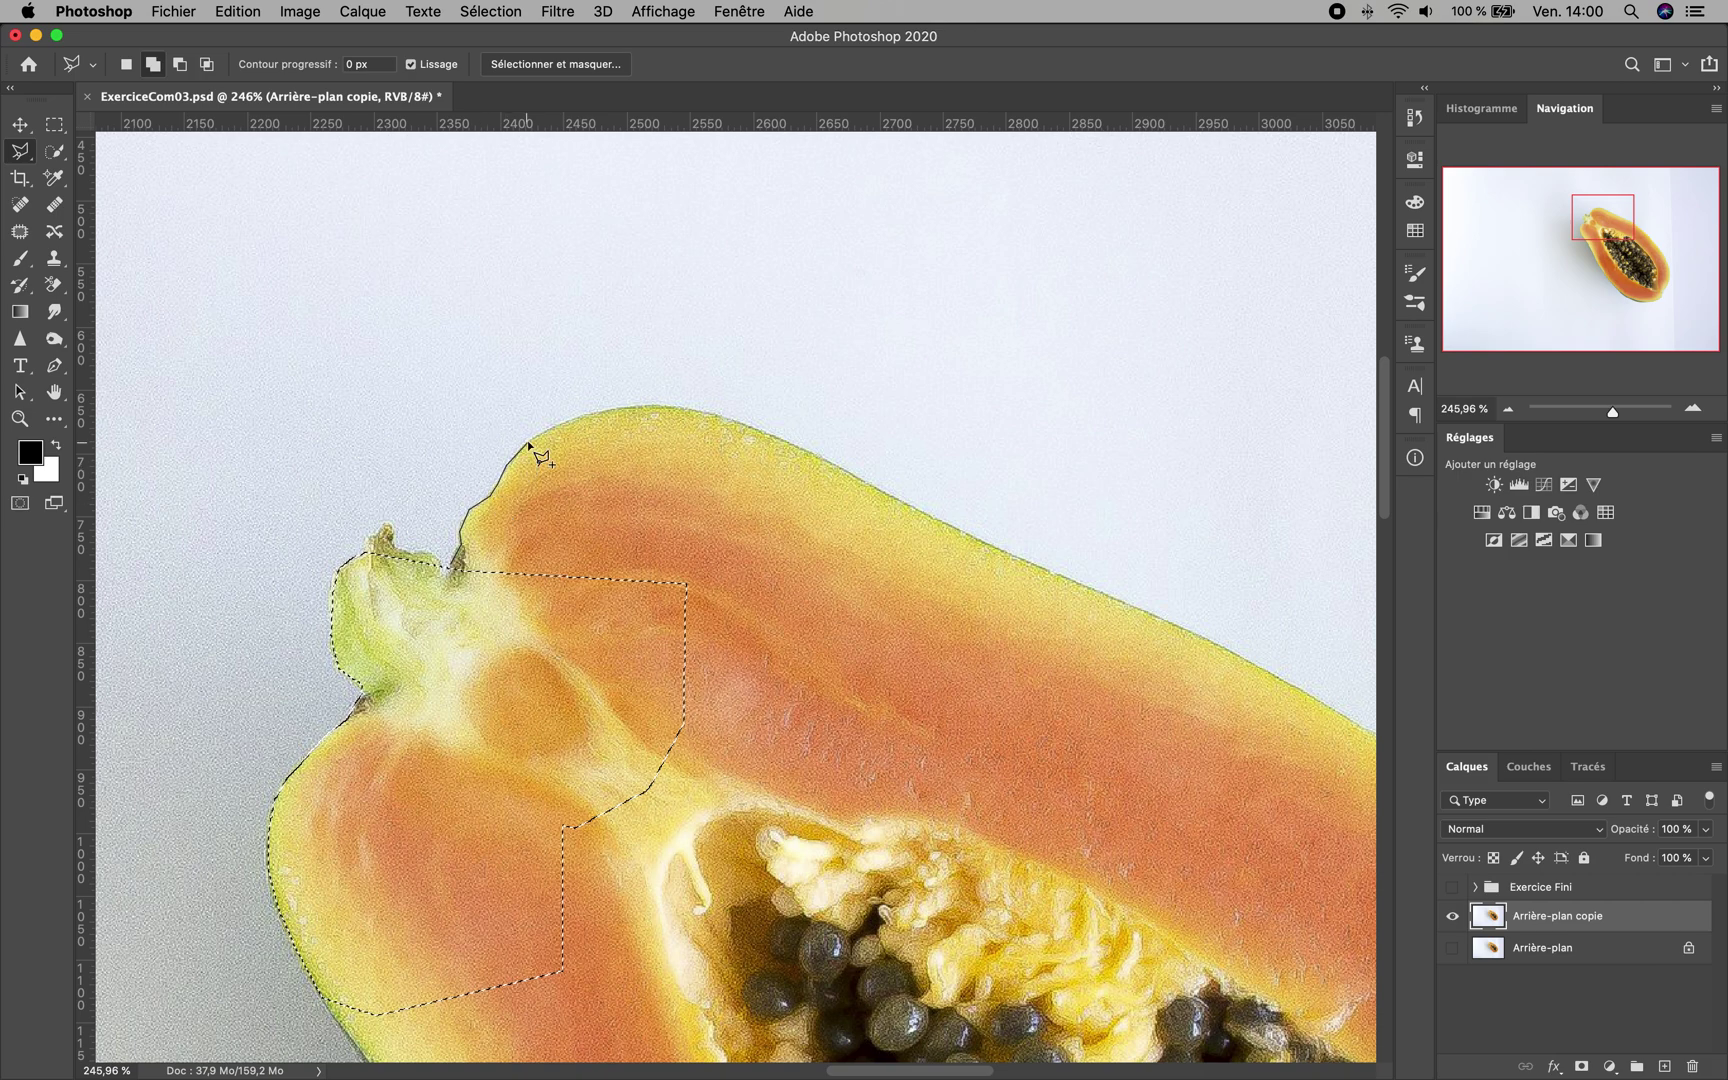
pyautogui.click(594, 414)
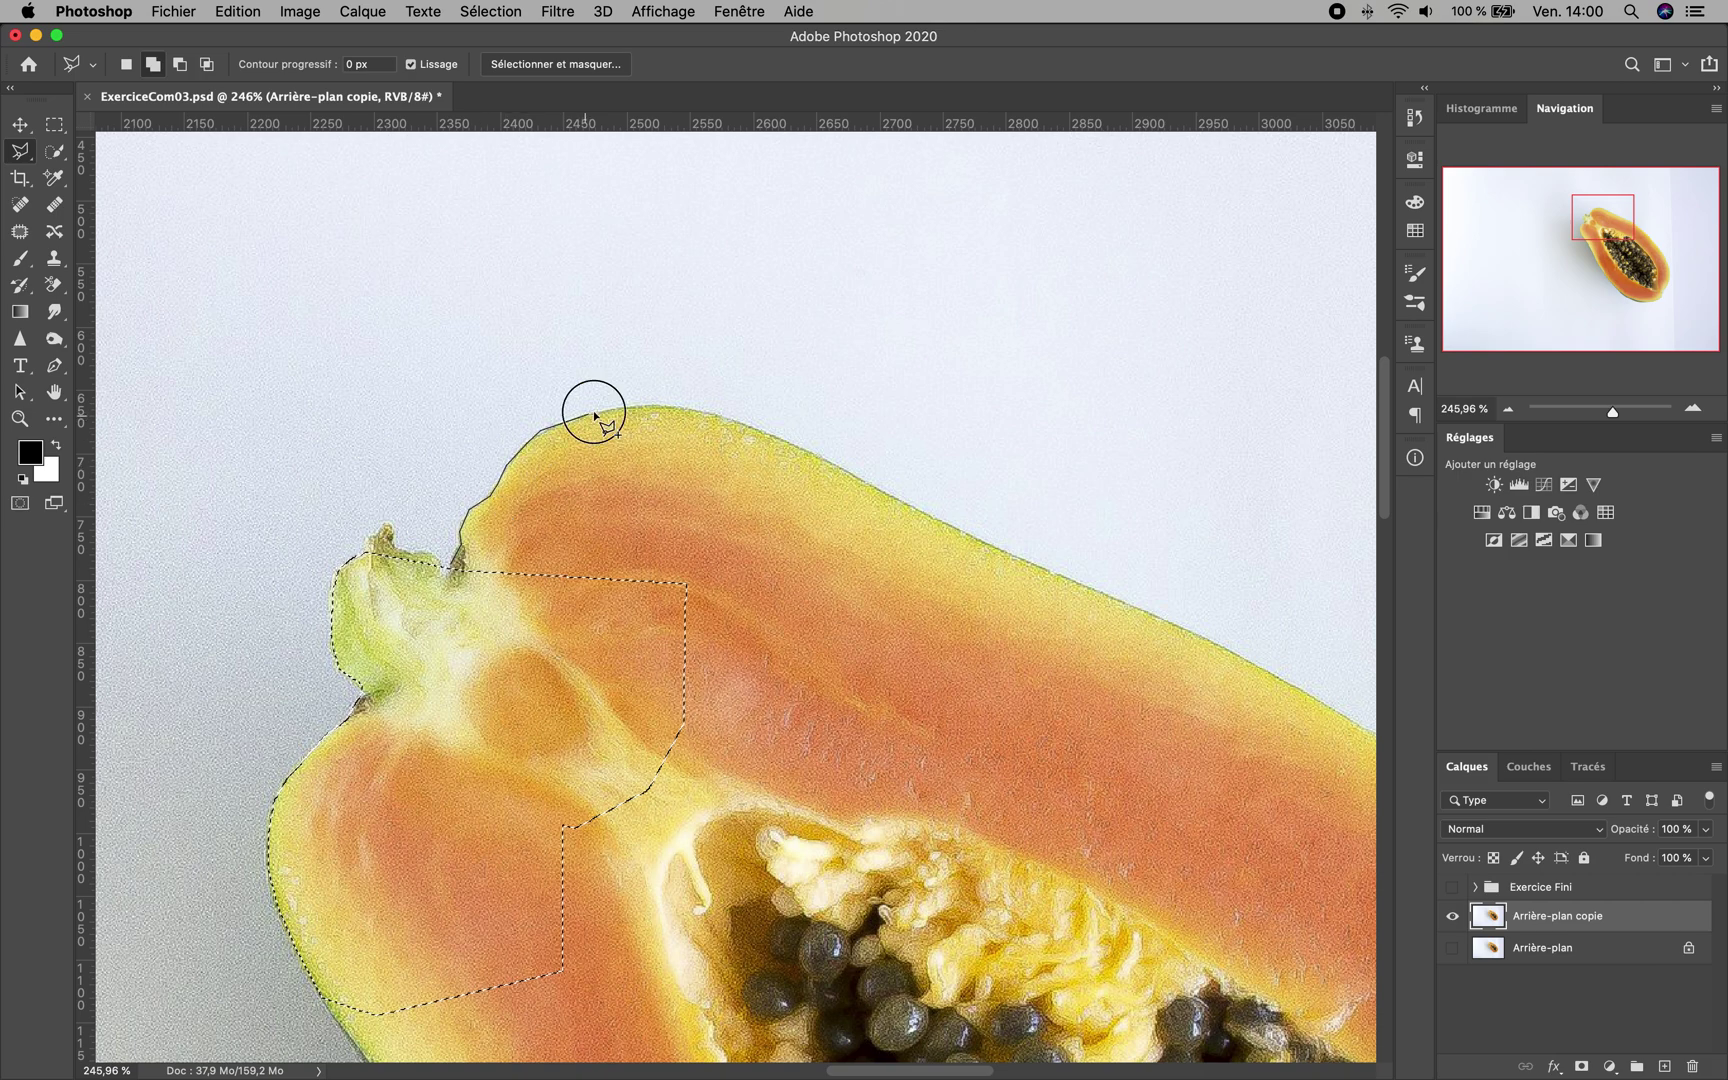
pyautogui.click(671, 403)
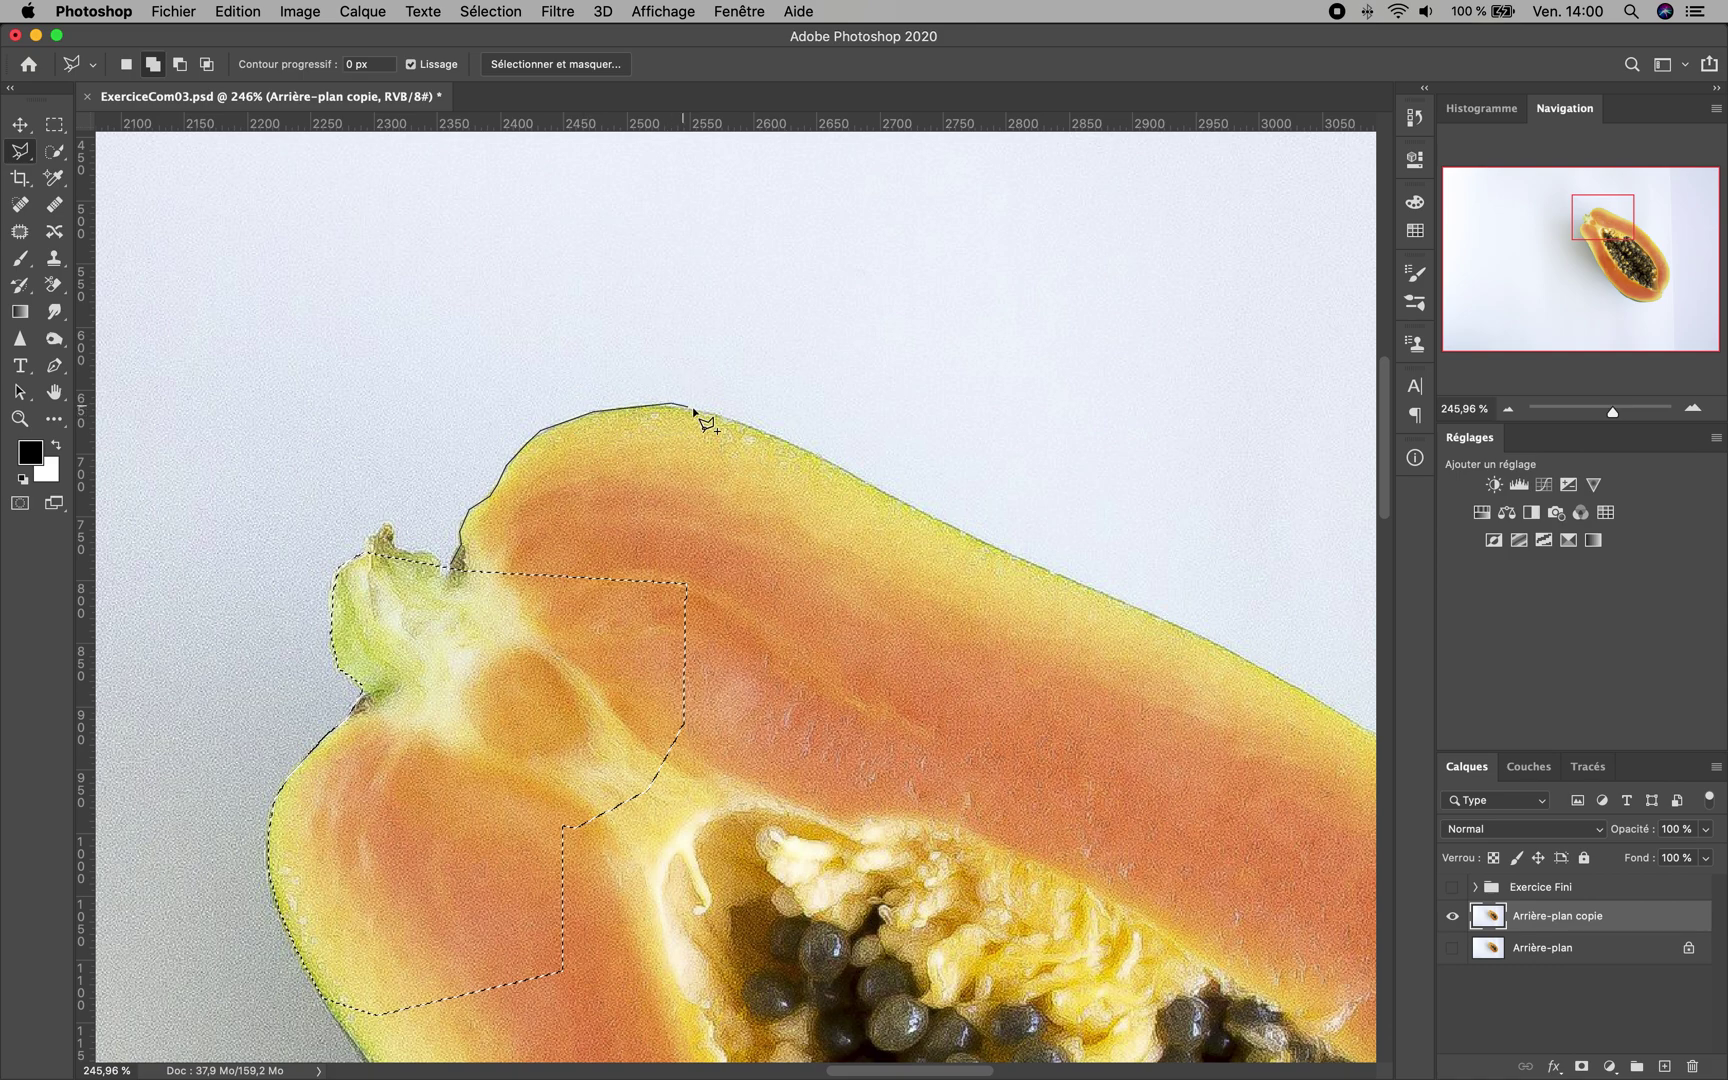
pyautogui.click(764, 428)
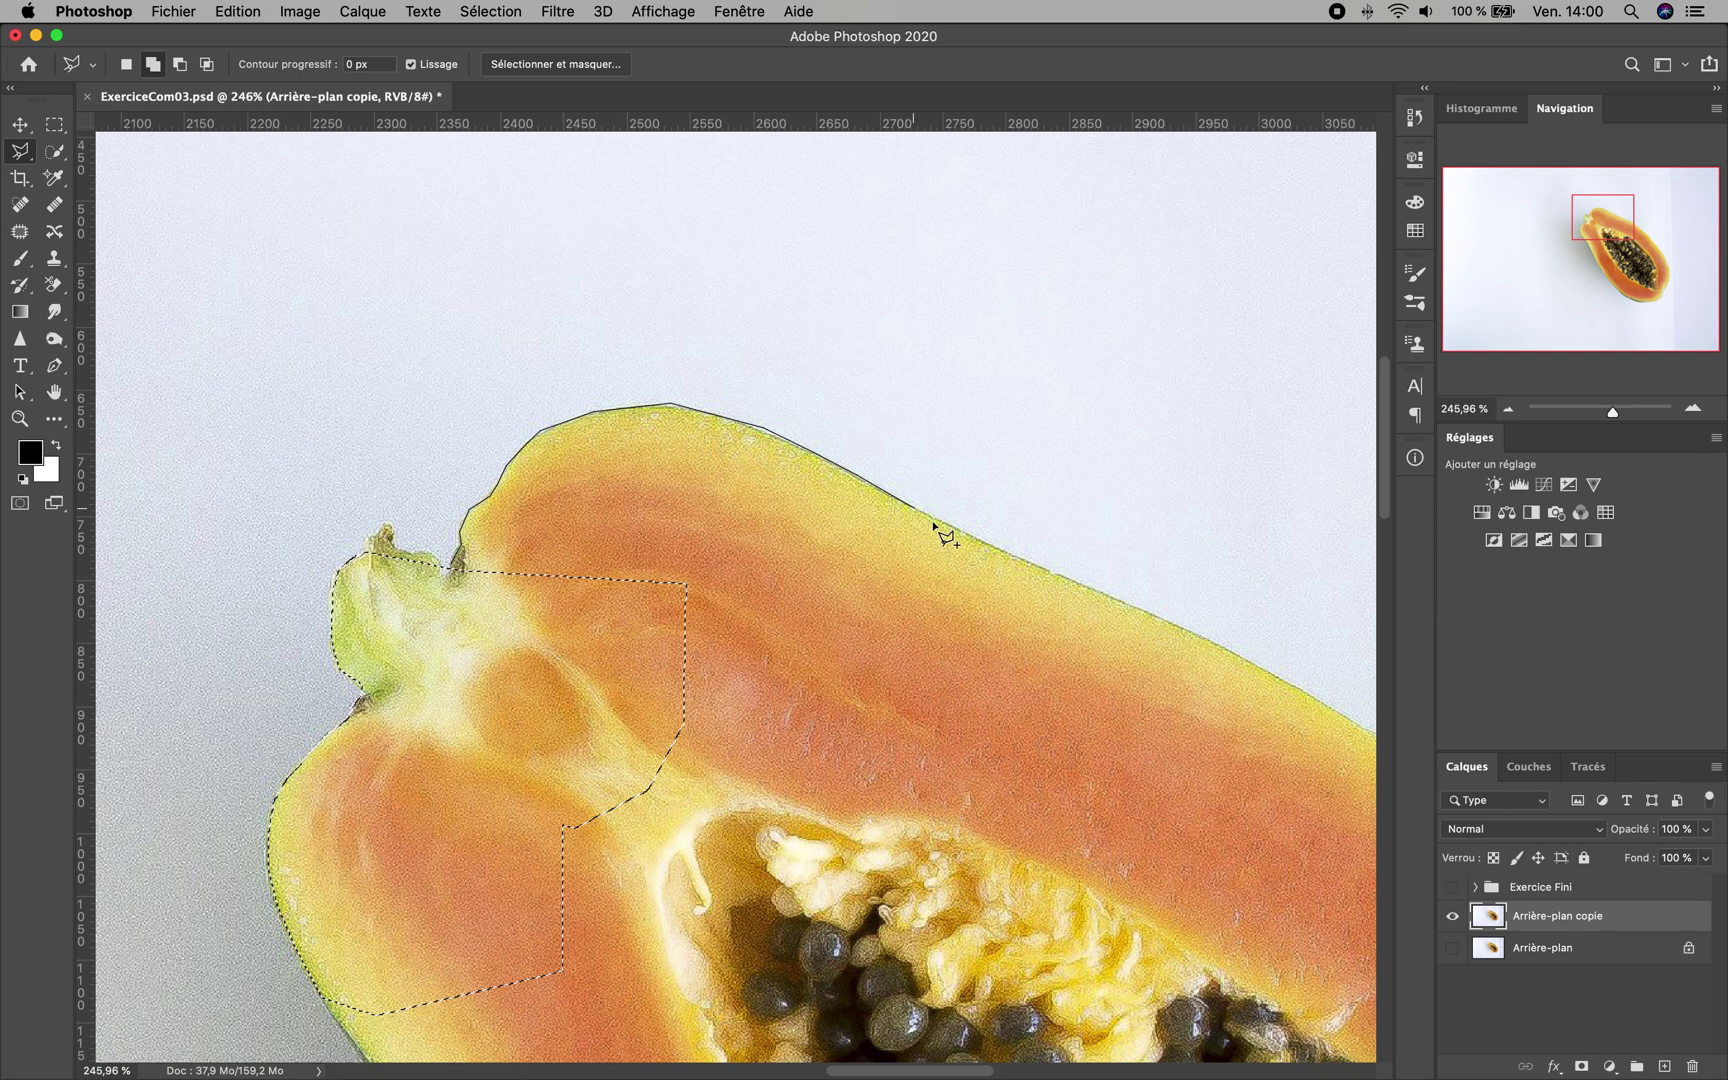
pyautogui.click(985, 541)
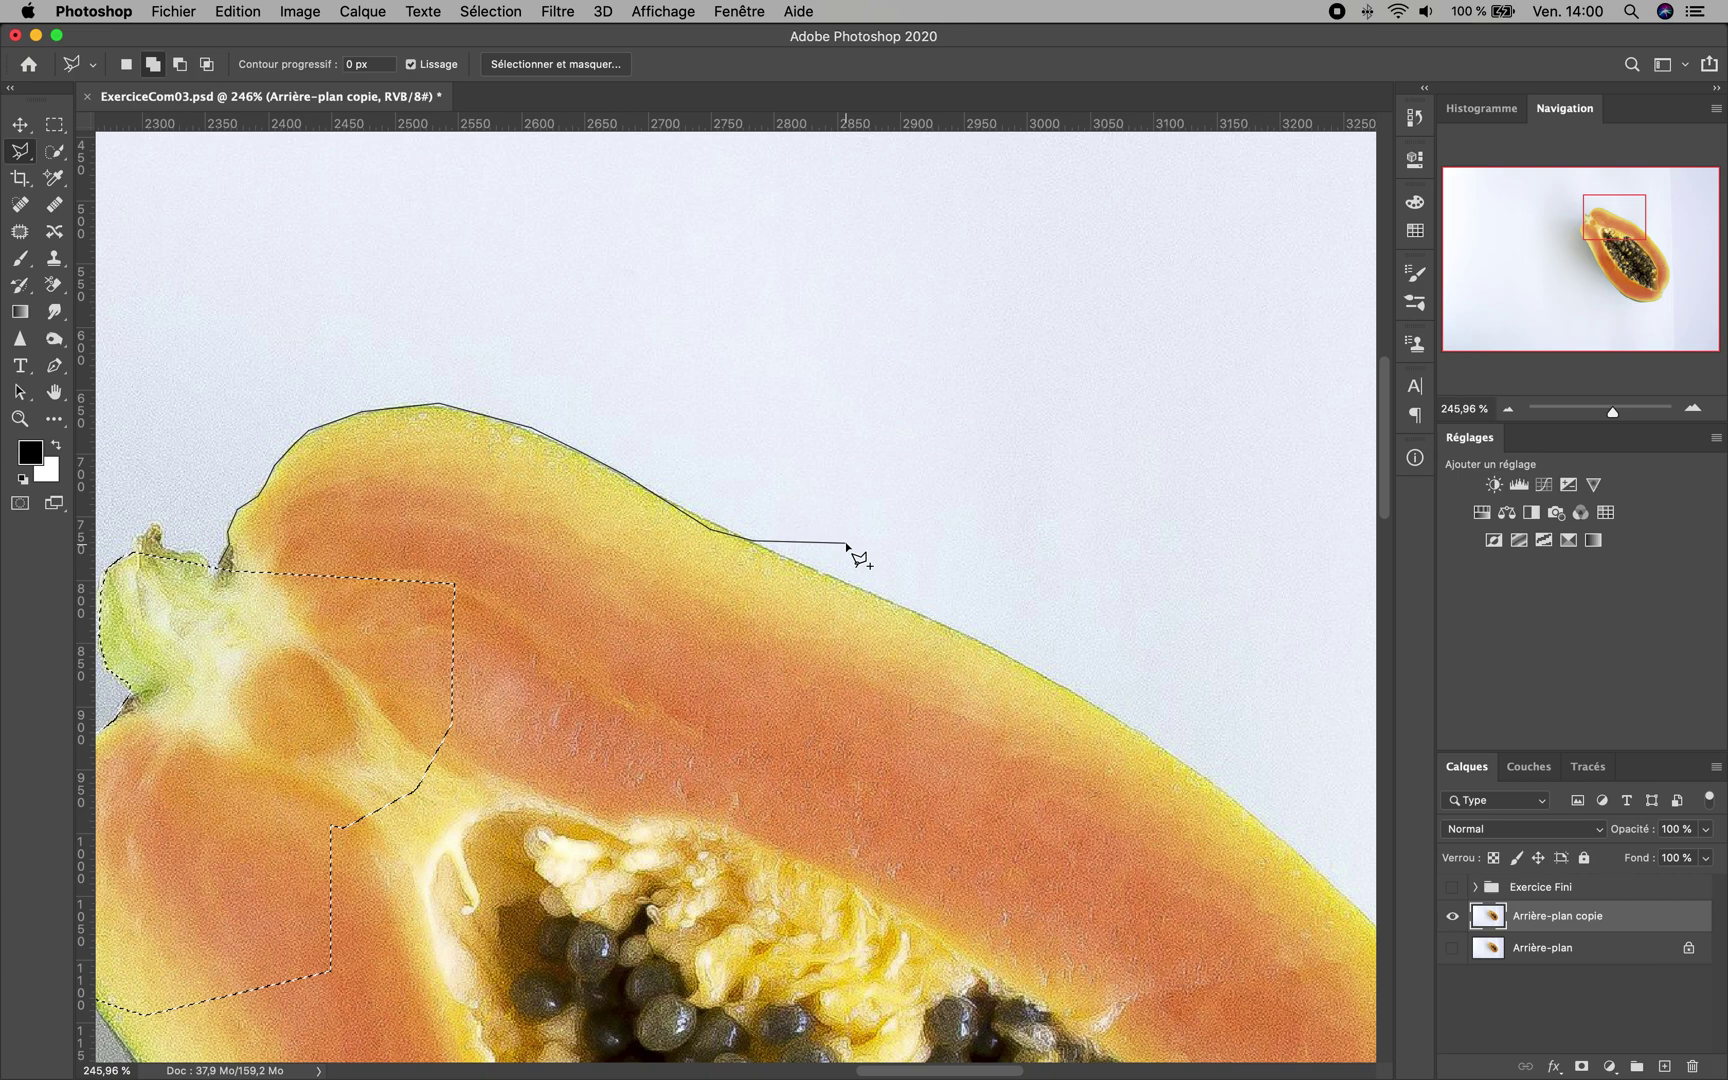
# Continue the polygonal outline along the papaya's upper-right edge, following the curve of the rind
pyautogui.press('space')
pyautogui.click(840, 554)
pyautogui.moveTo(840, 554); pyautogui.dragTo(757, 366)
pyautogui.scroll(-2, 732, 335)
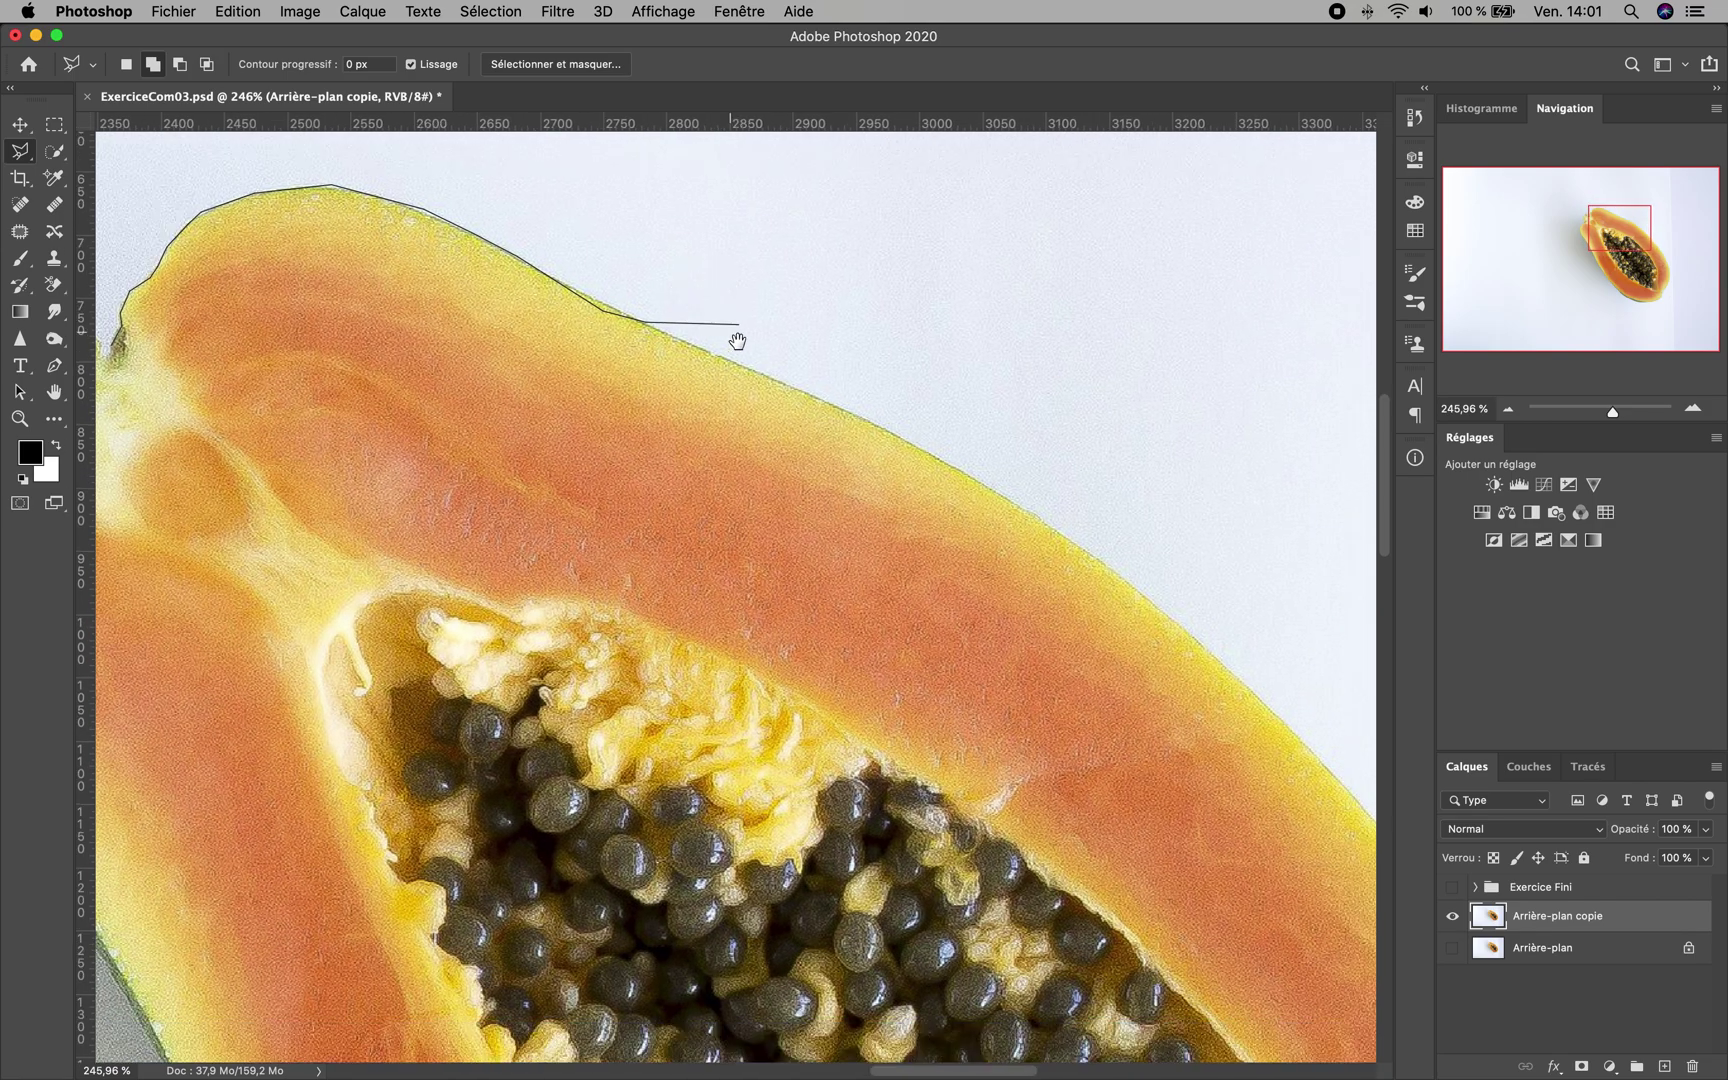
pyautogui.scroll(-4, 773, 383)
pyautogui.hscroll(2, 773, 383)
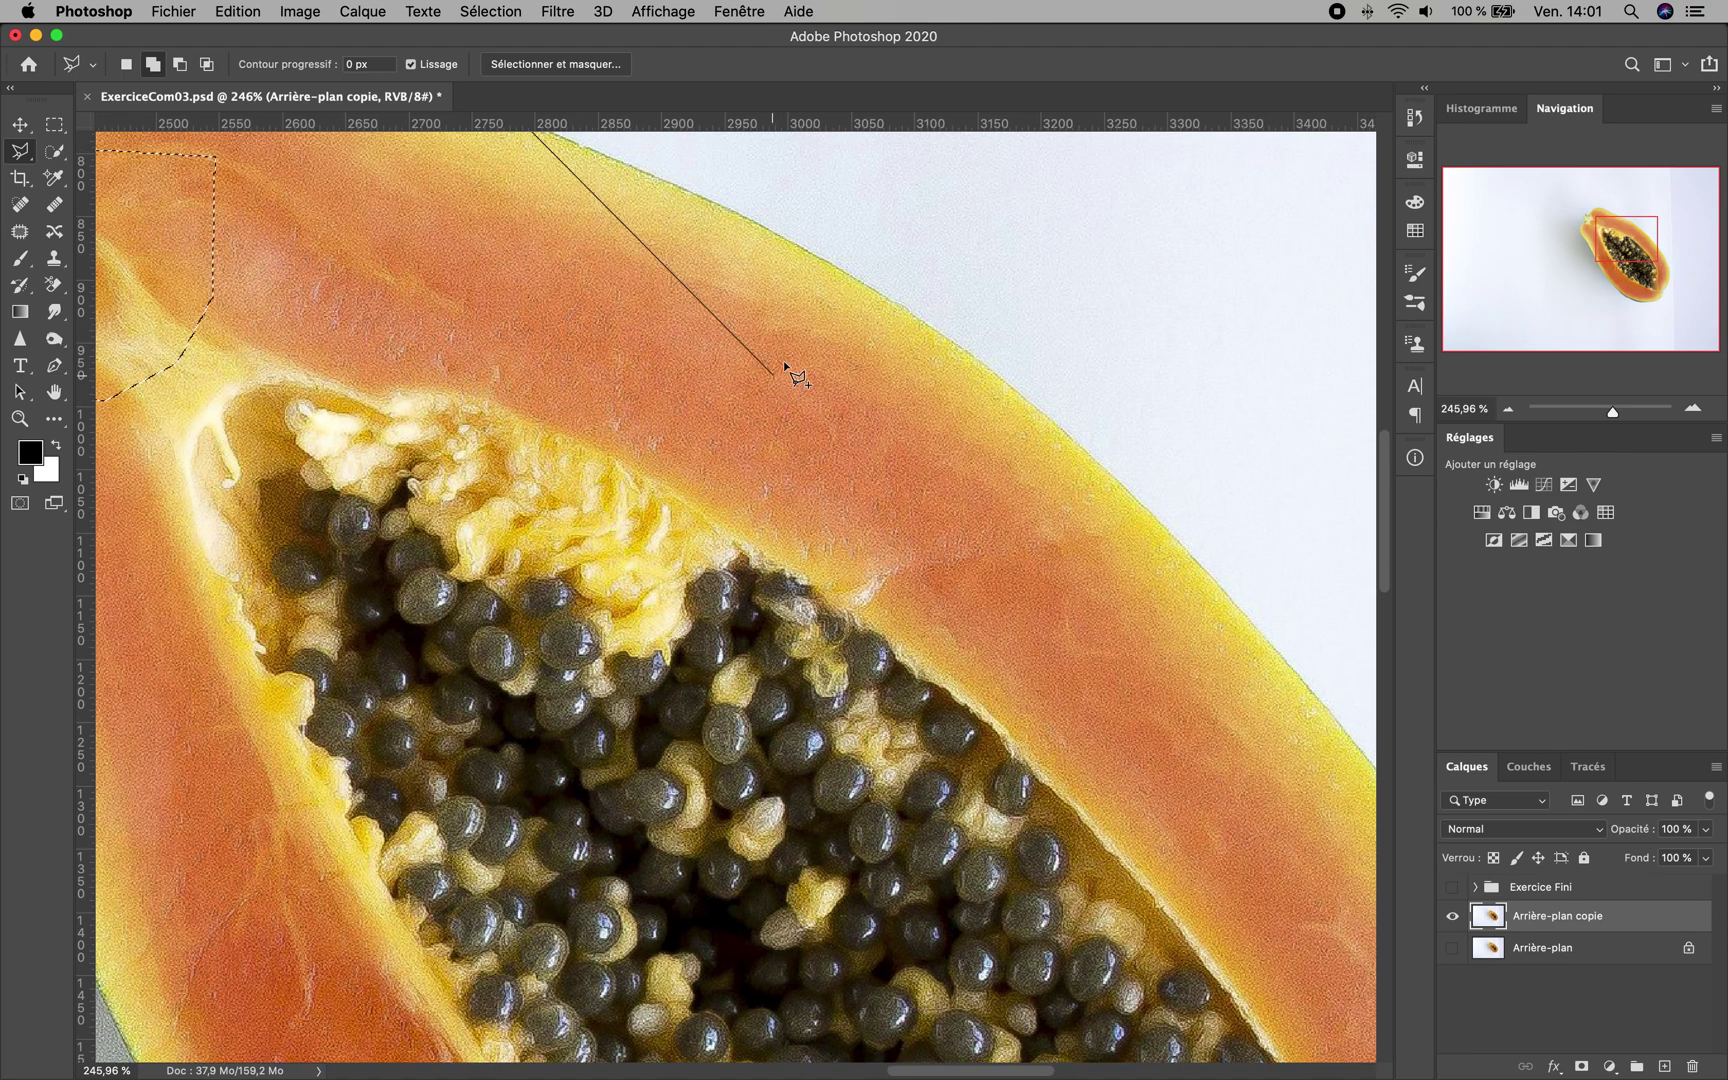
pyautogui.click(791, 239)
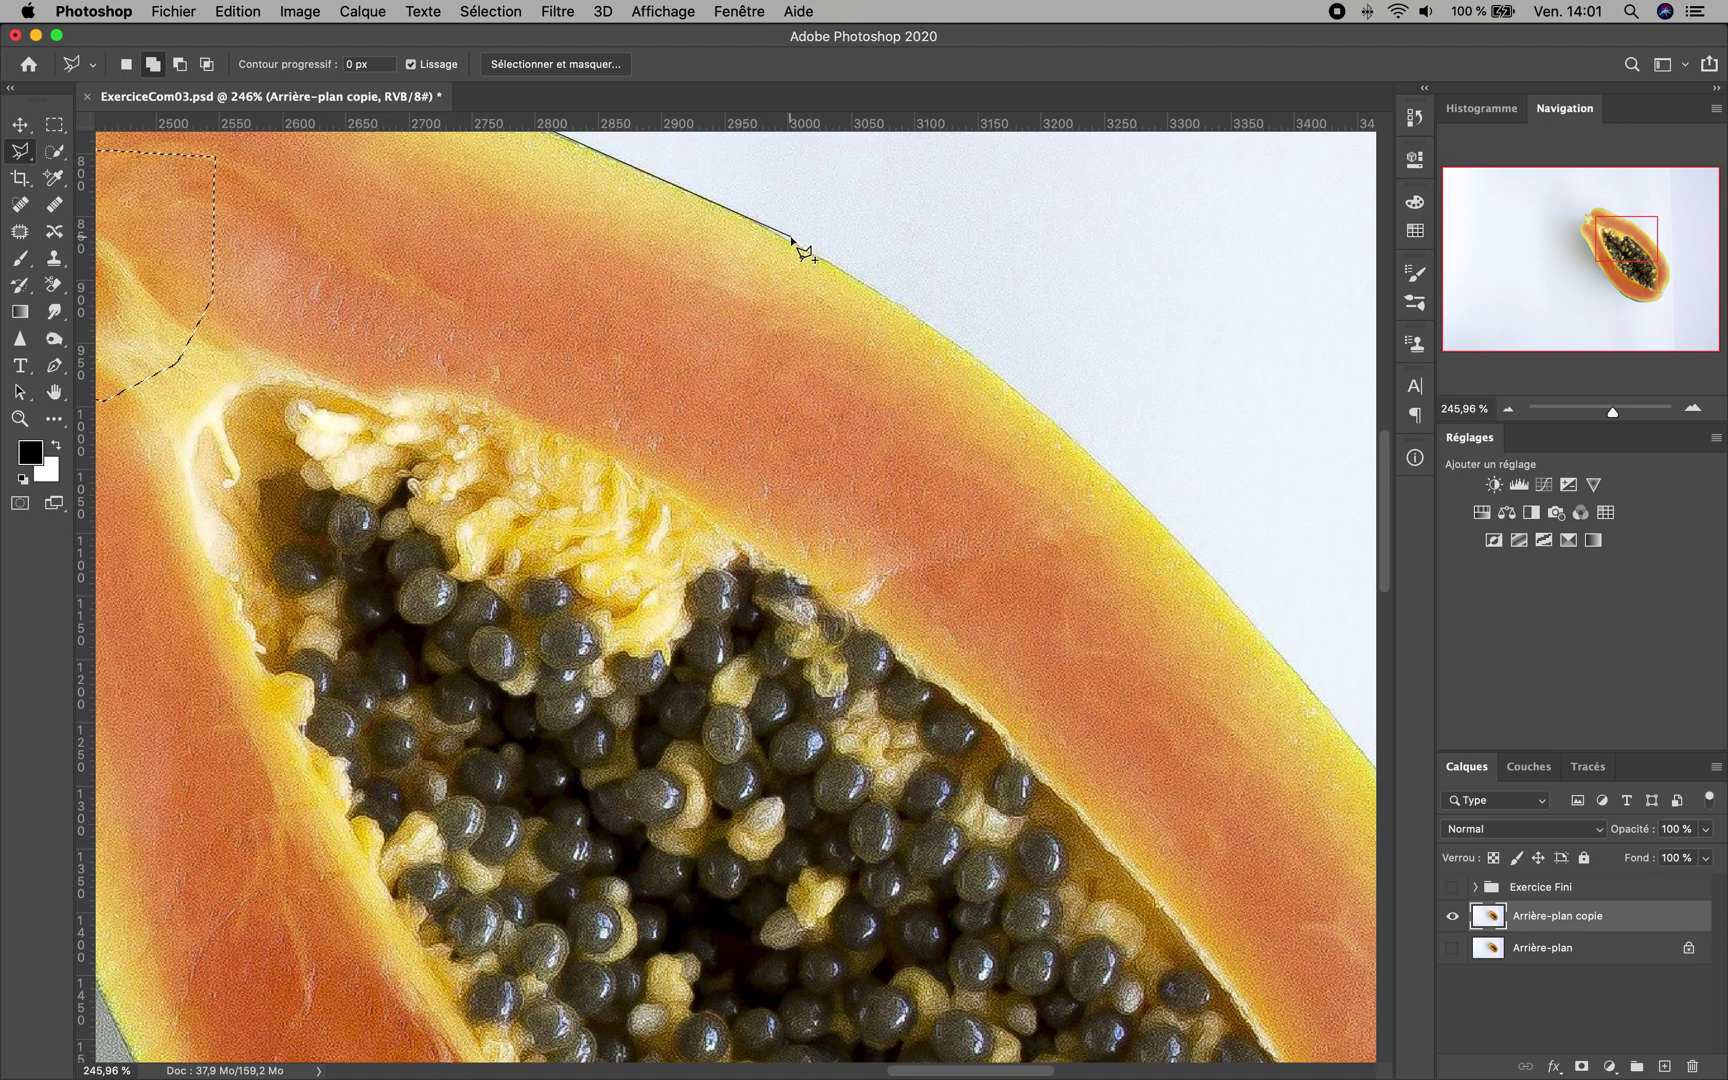
pyautogui.click(964, 348)
pyautogui.click(1074, 436)
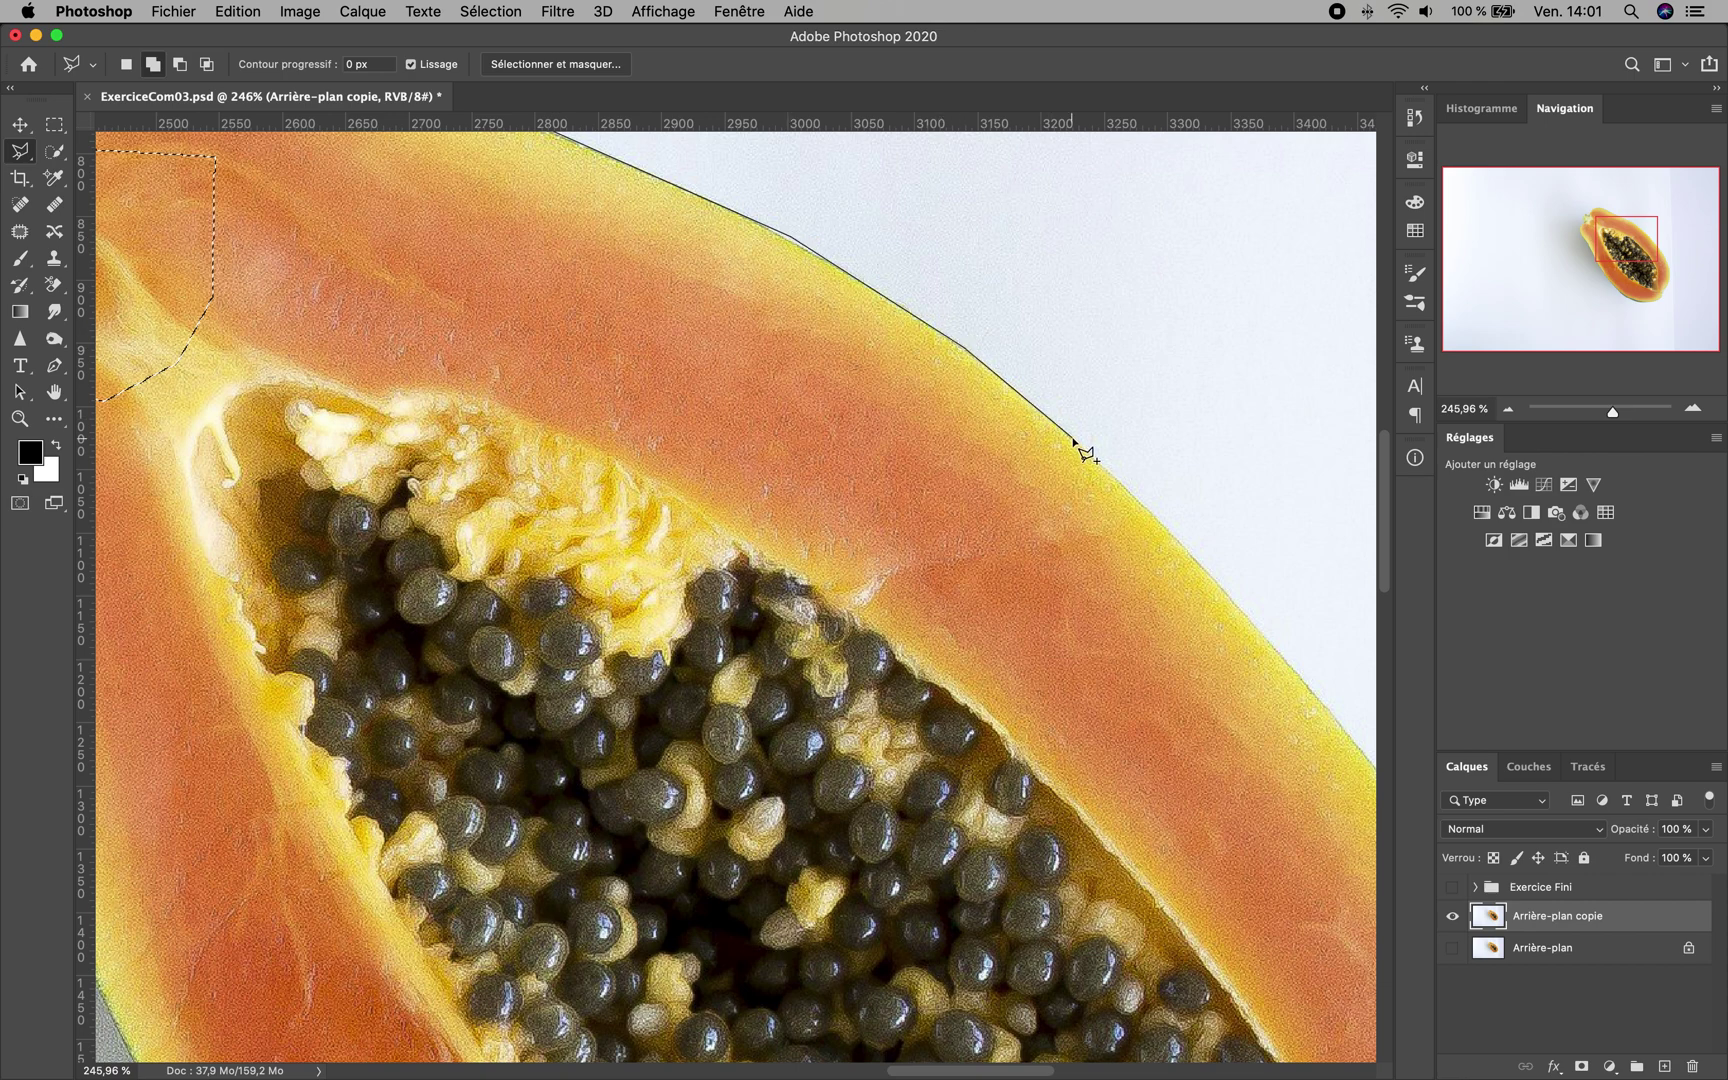
pyautogui.click(1197, 566)
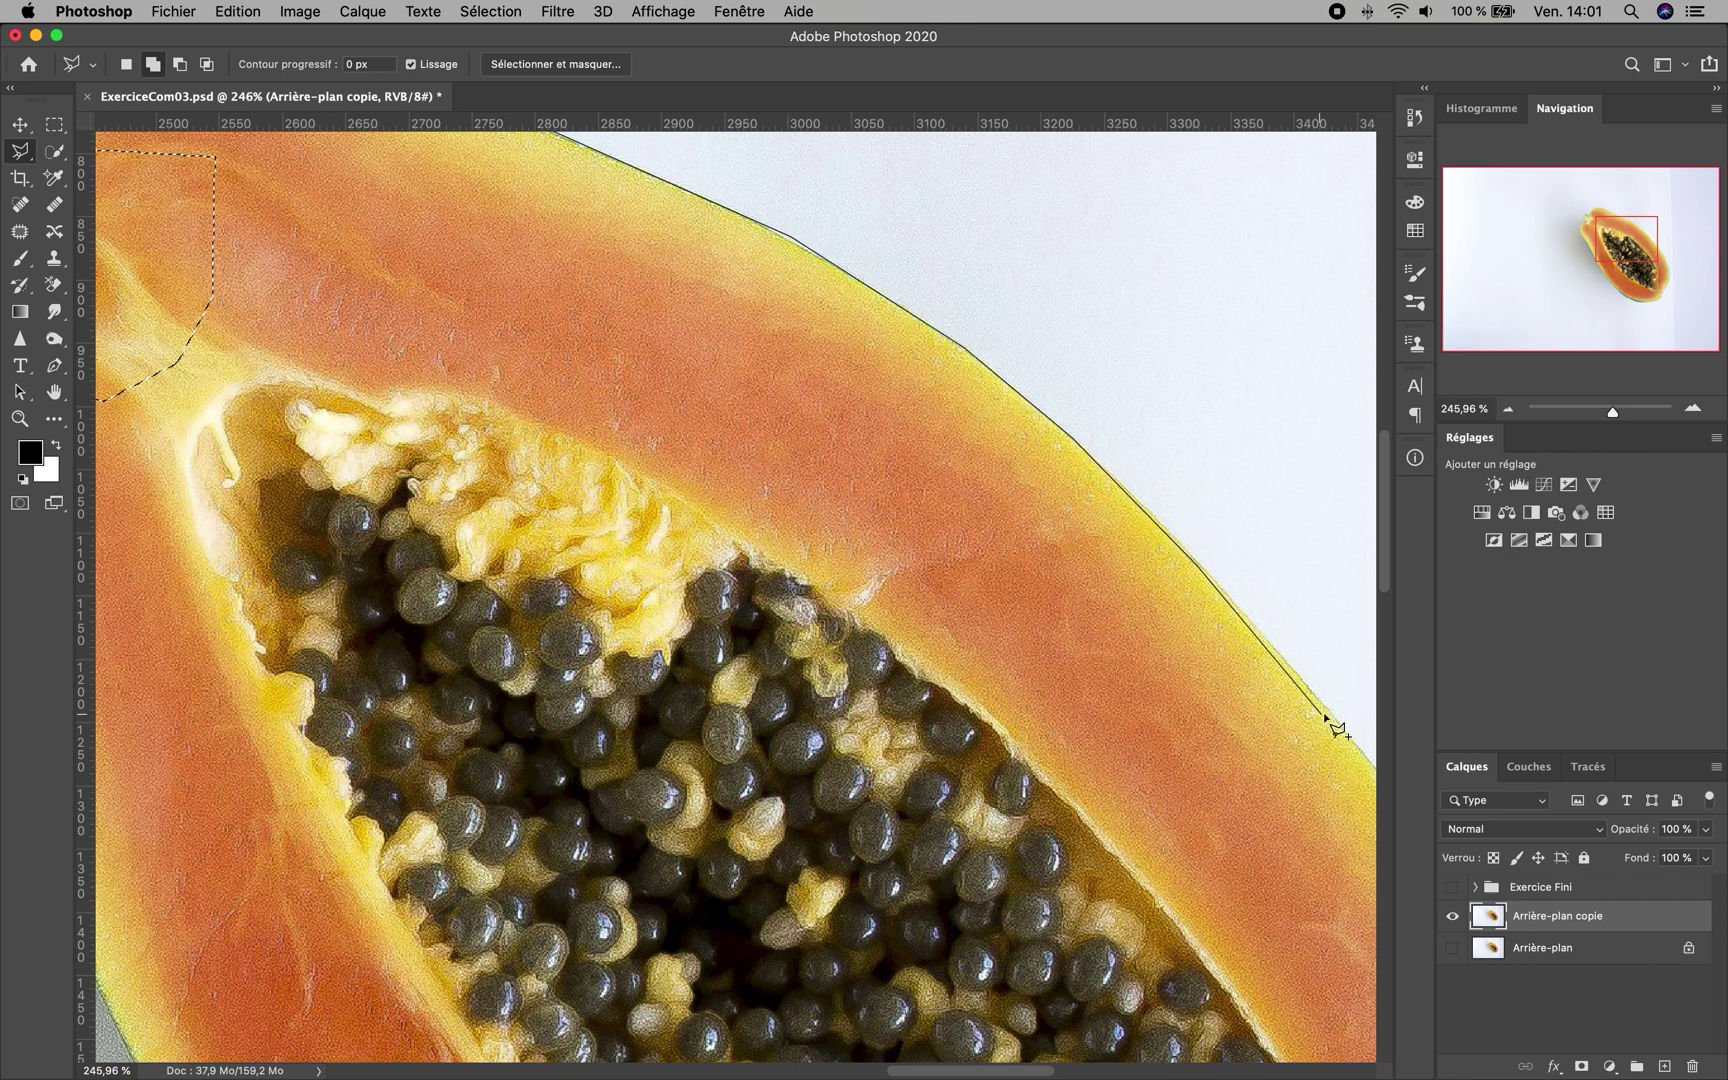
# Extend the outline down the papaya's right edge and close the added selection from the lower-right flesh across the seeds
pyautogui.press('space')
pyautogui.moveTo(1238, 633); pyautogui.dragTo(761, 357)
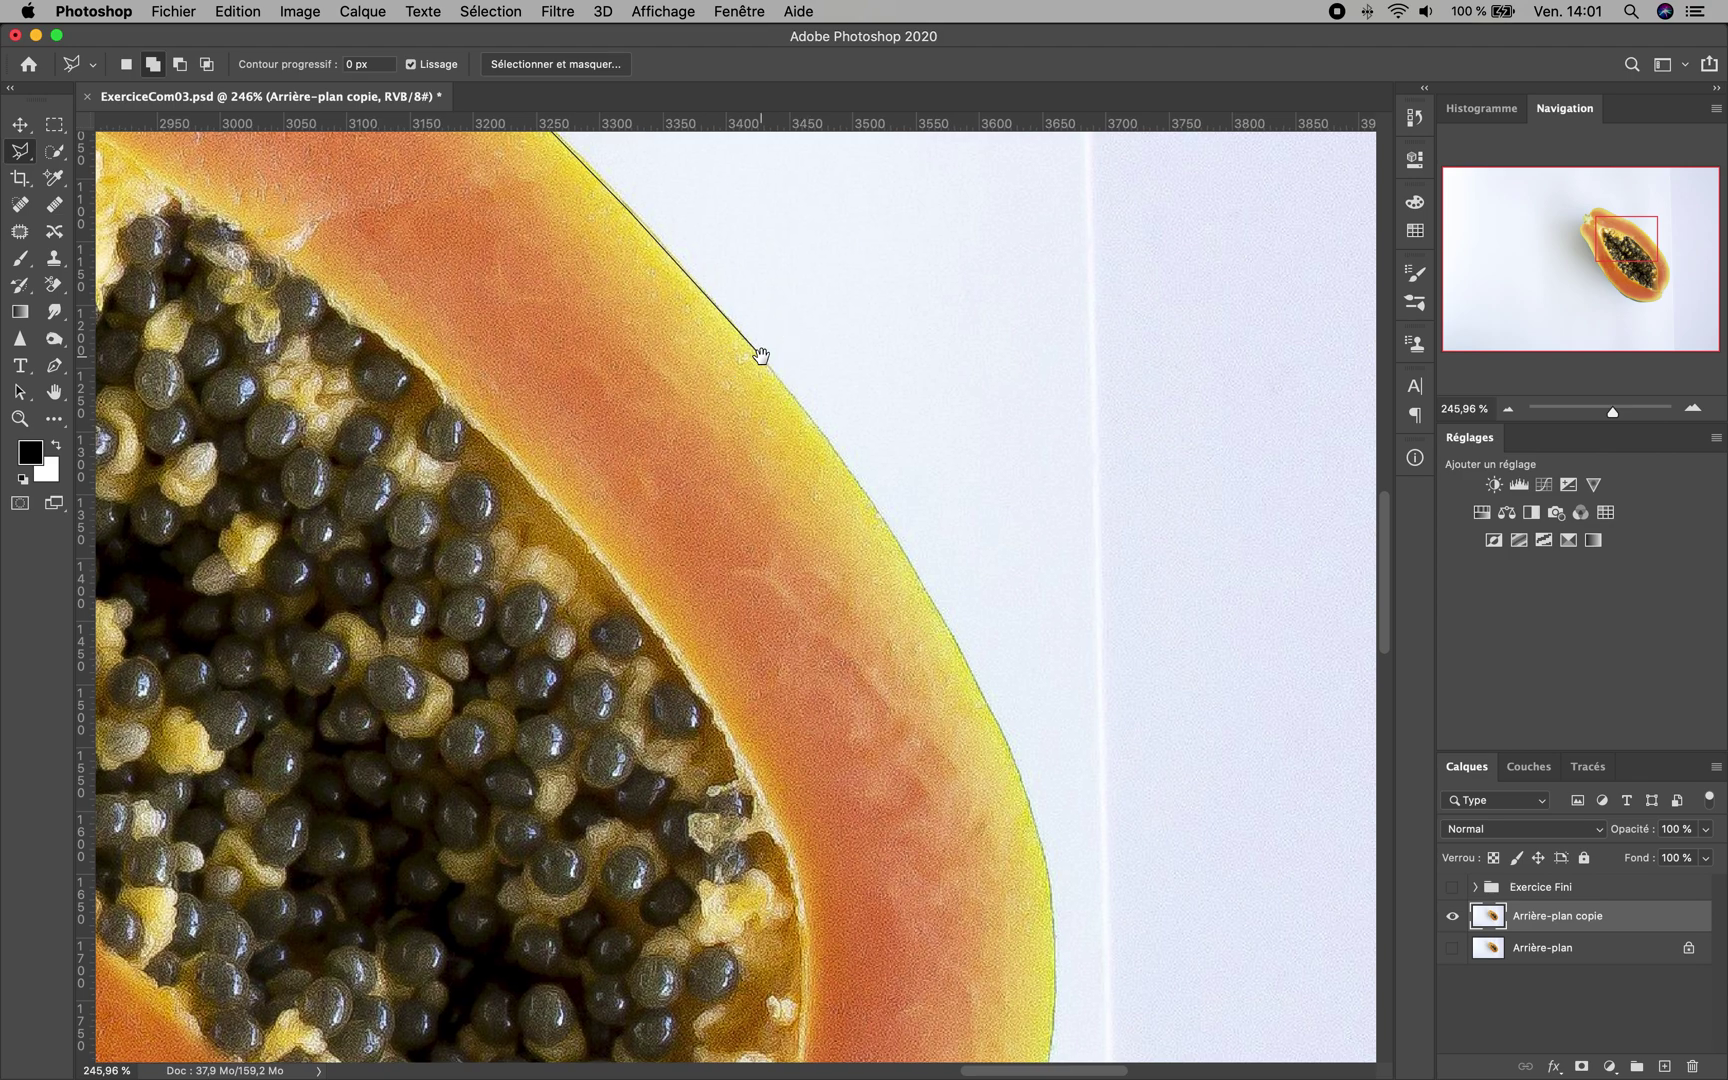
pyautogui.click(806, 412)
pyautogui.click(1053, 915)
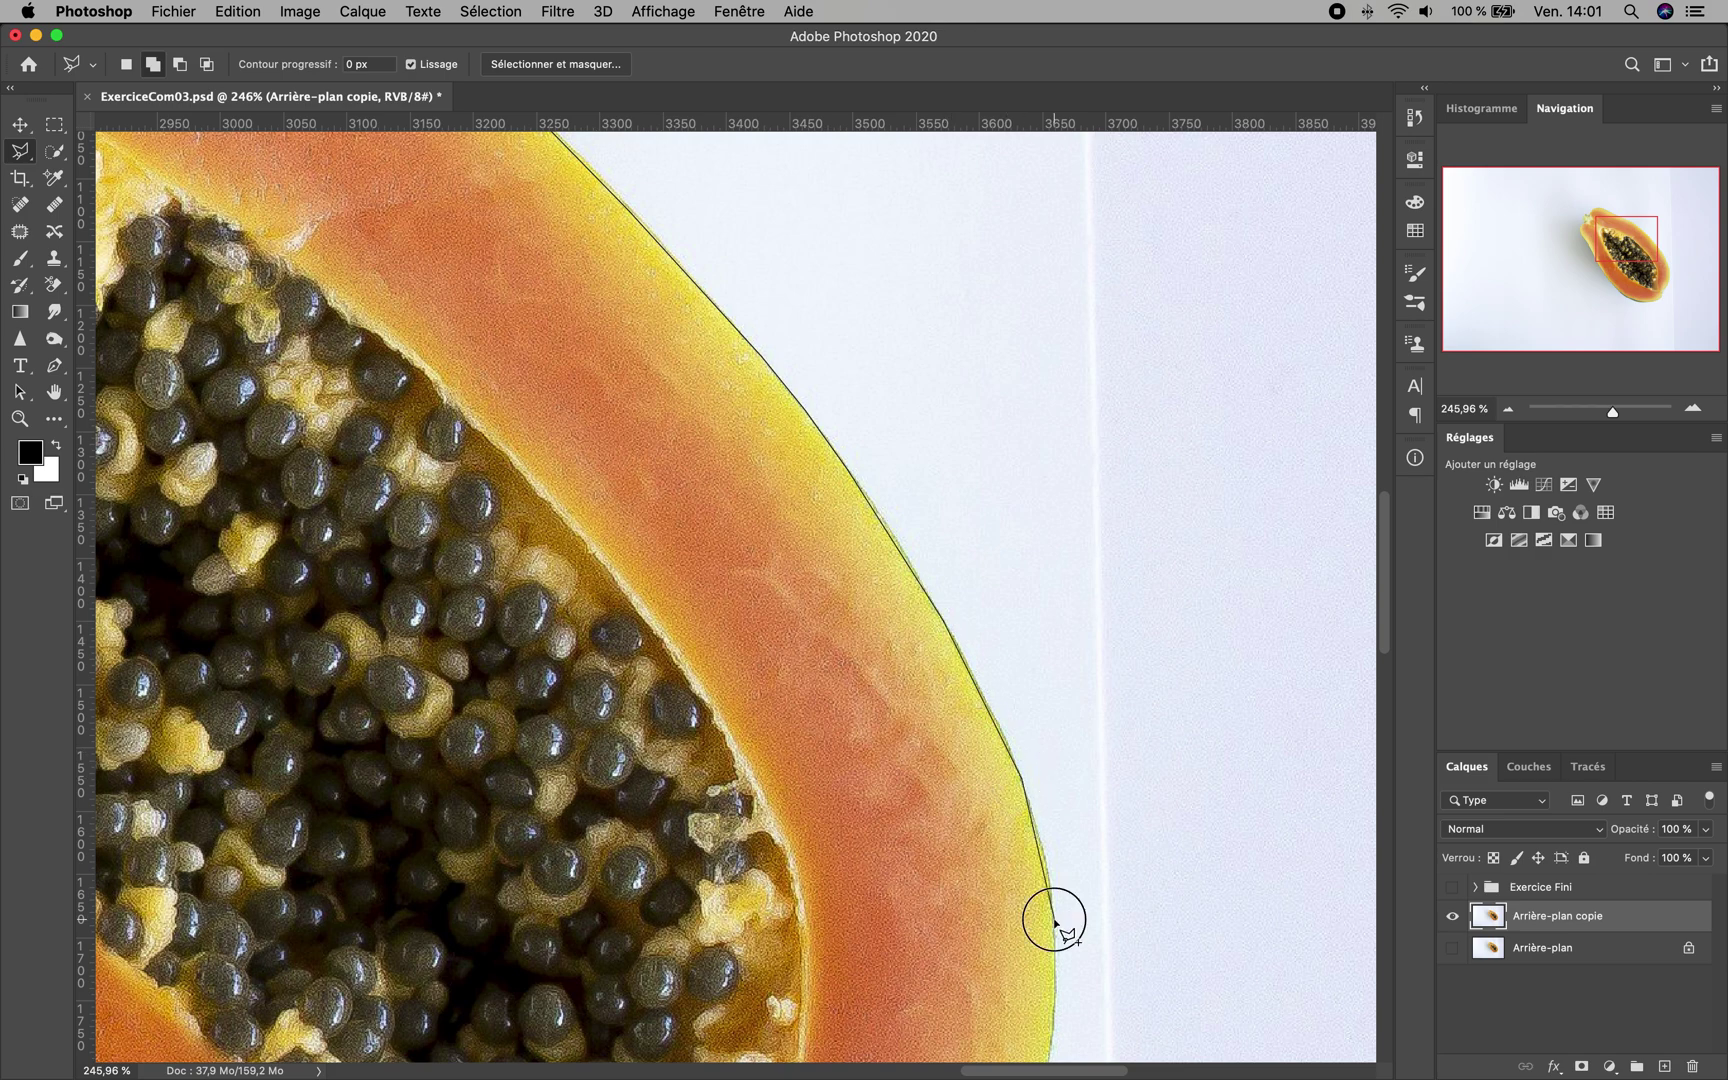
pyautogui.click(1053, 886)
pyautogui.moveTo(1053, 885); pyautogui.dragTo(1045, 320)
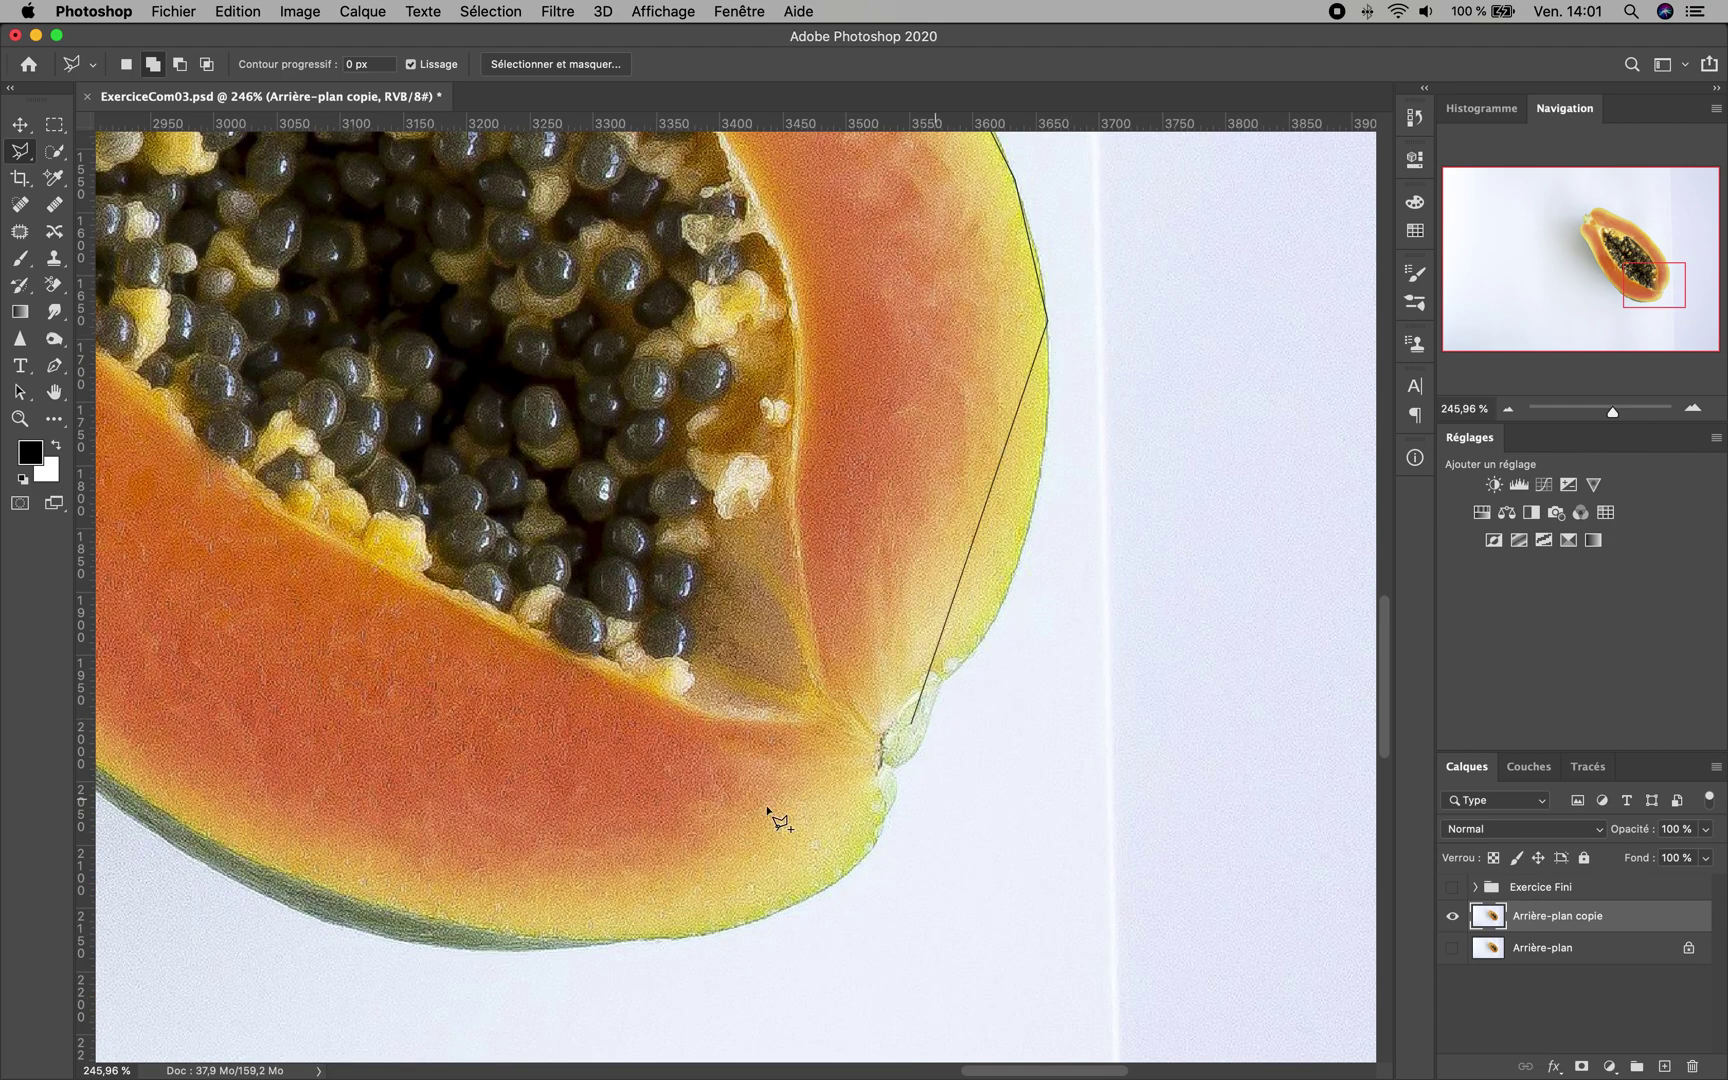
pyautogui.doubleClick(941, 582)
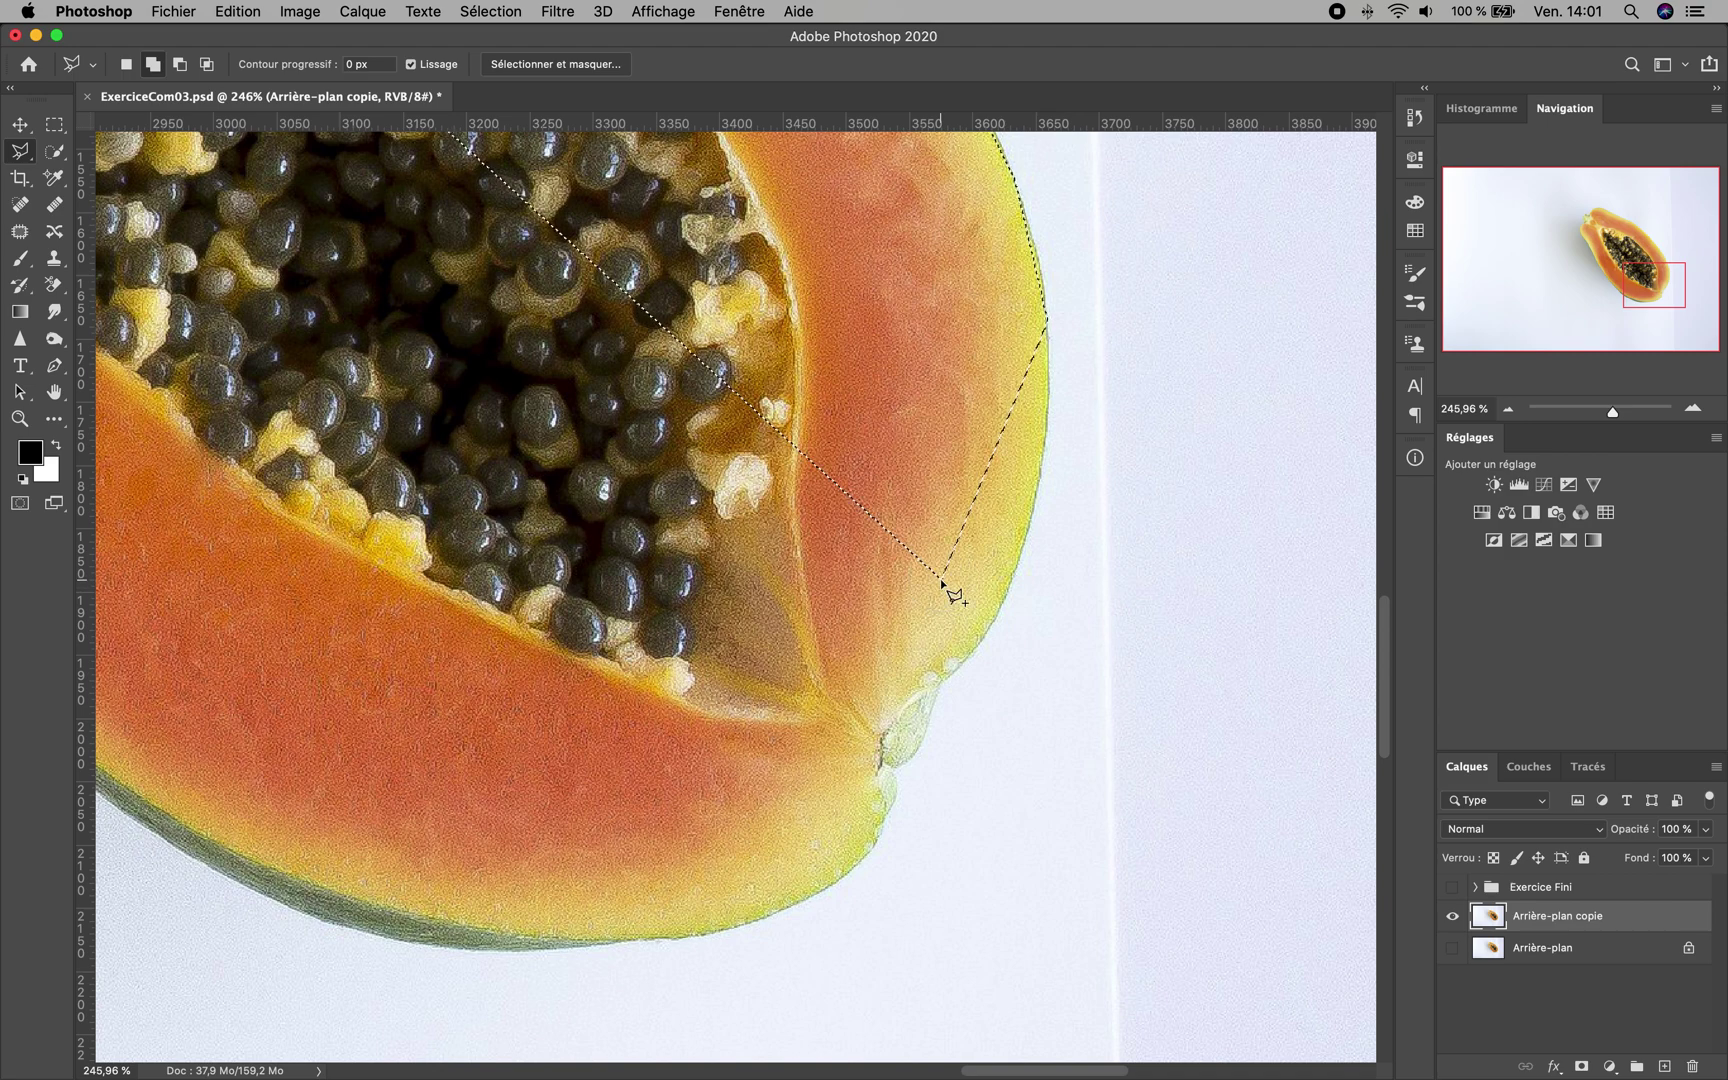
# Deselect the lasso outline and load the saved channel "fruit" from ExerciceCom03.psd as a new selection around the papaya
pyautogui.press('super+d')
pyautogui.press('z')
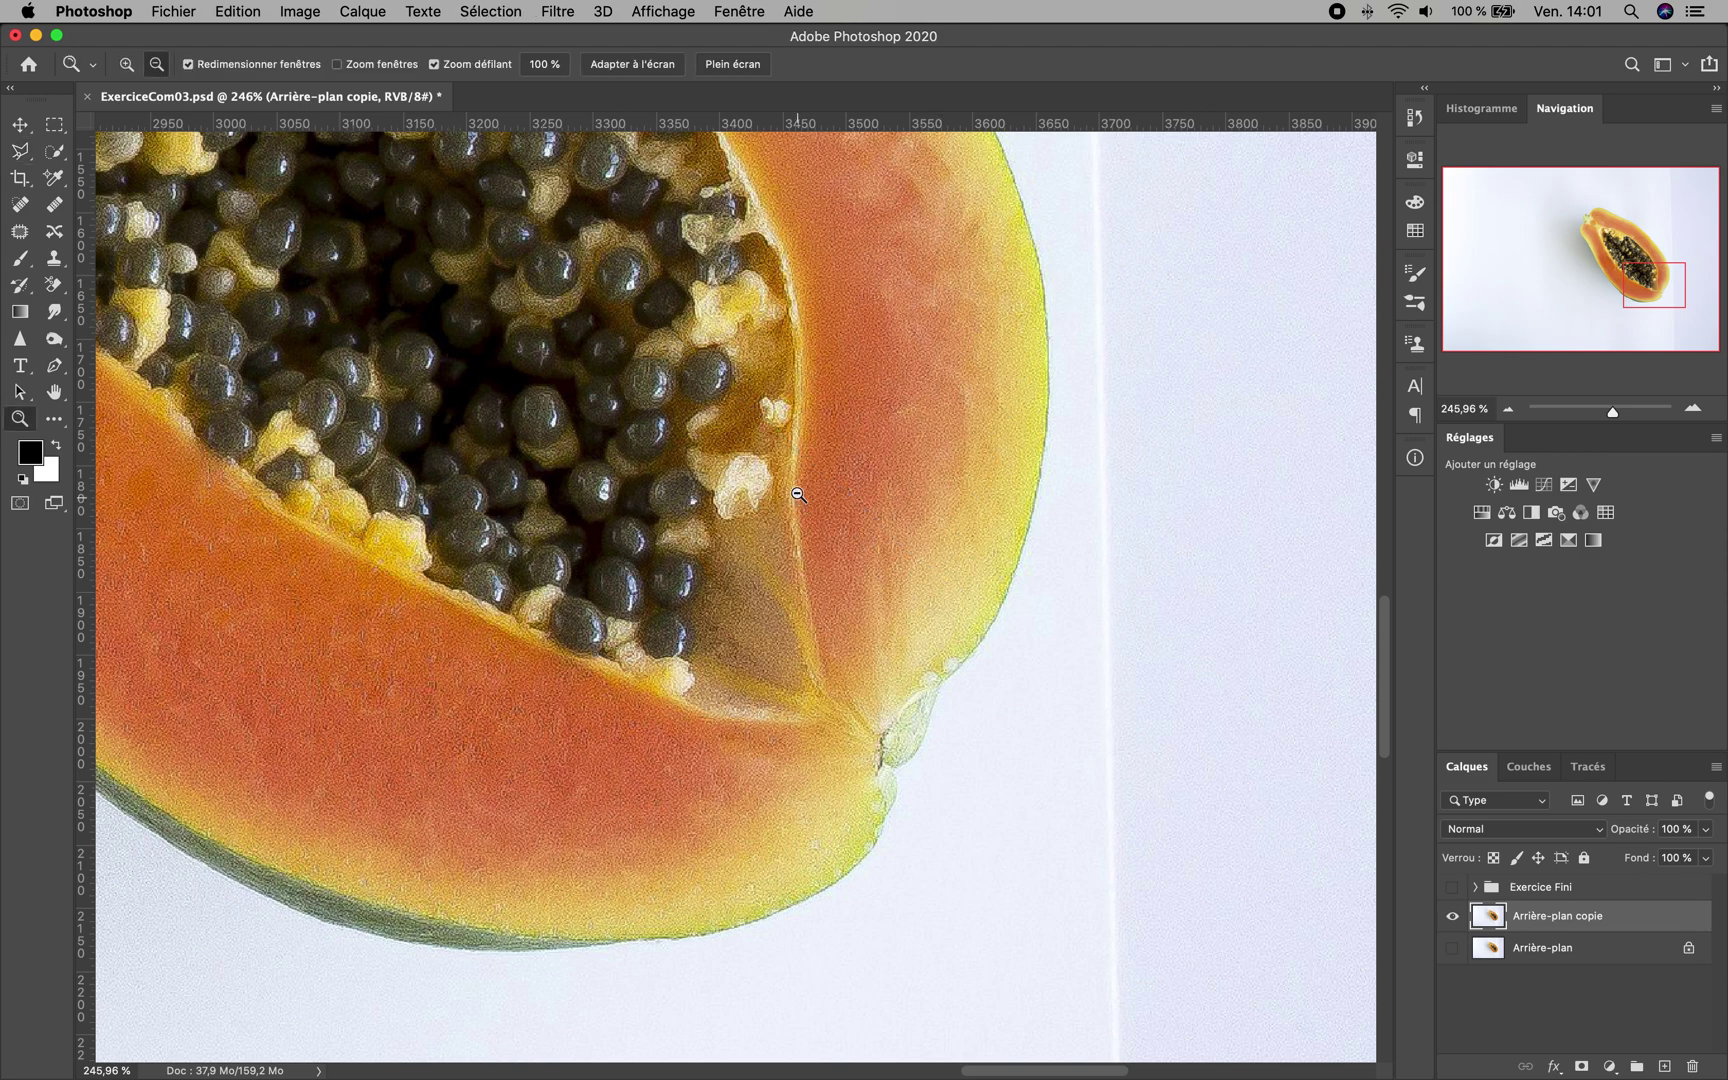
pyautogui.keyDown('alt'); pyautogui.click(798, 496); pyautogui.keyUp('alt')
pyautogui.keyDown('alt'); pyautogui.click(795, 488); pyautogui.keyUp('alt')
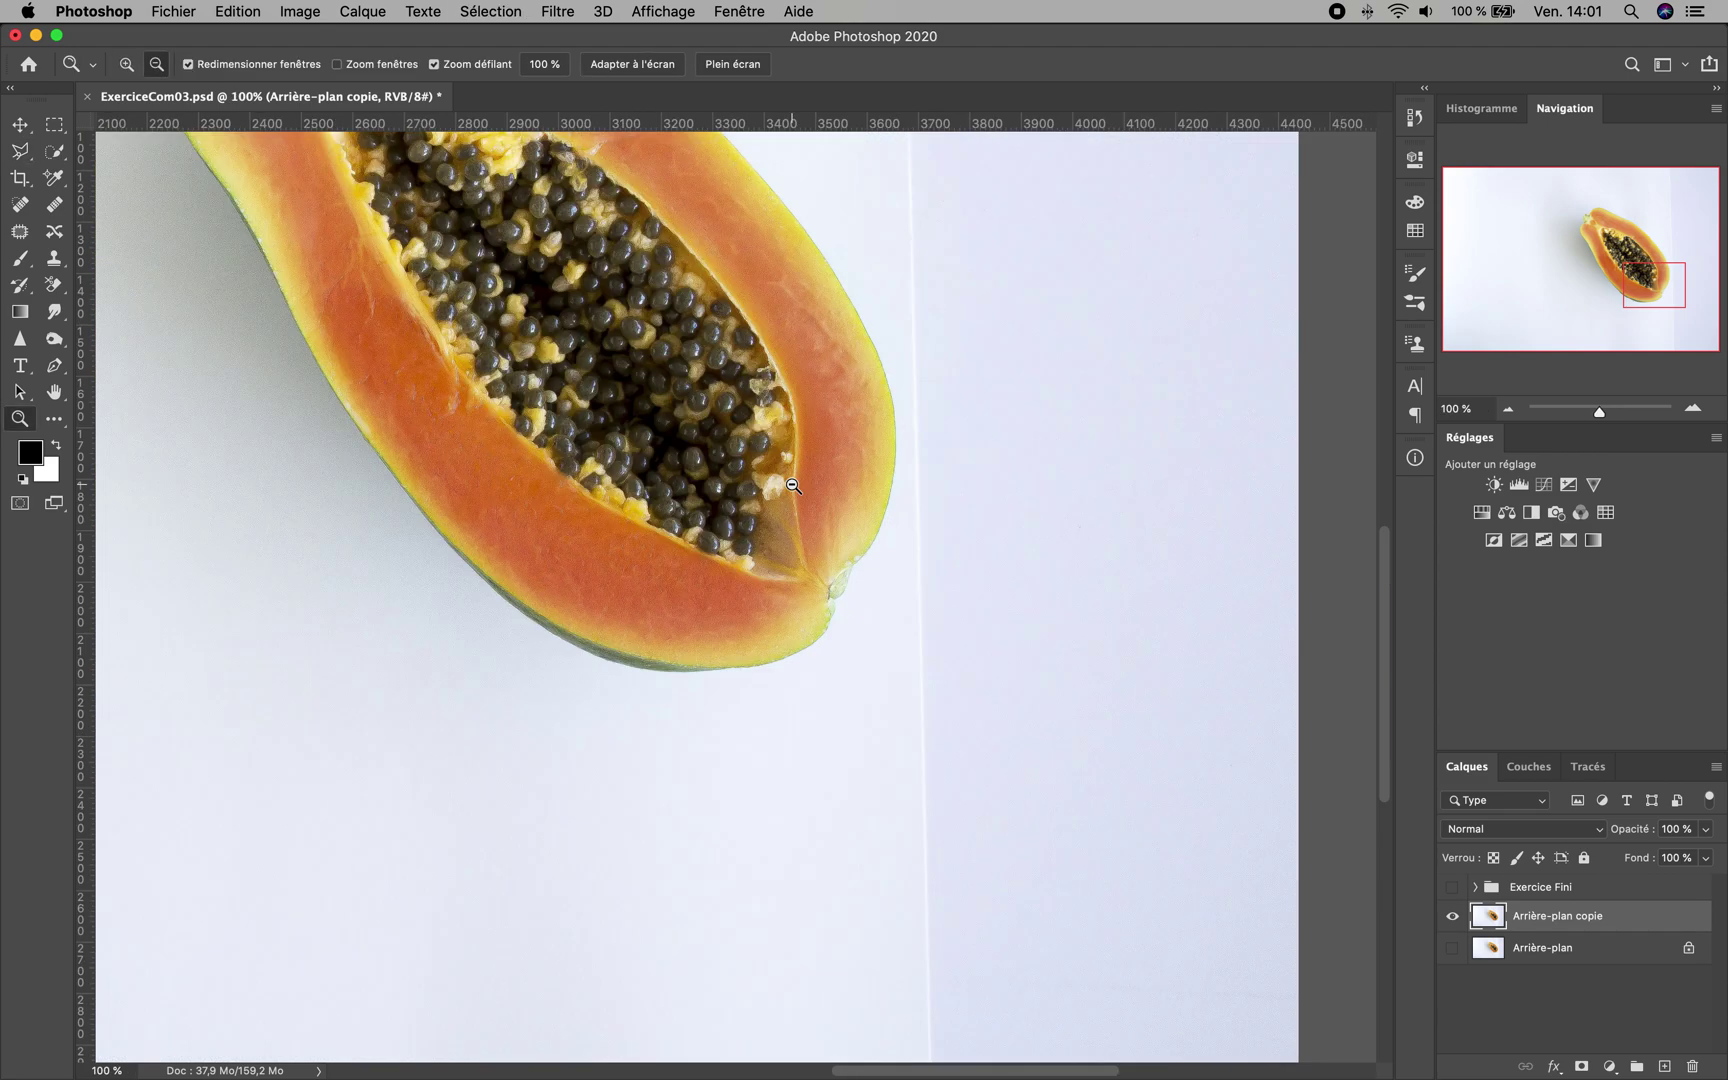
pyautogui.keyDown('alt'); pyautogui.click(790, 492); pyautogui.keyUp('alt')
pyautogui.moveTo(731, 563); pyautogui.dragTo(741, 590)
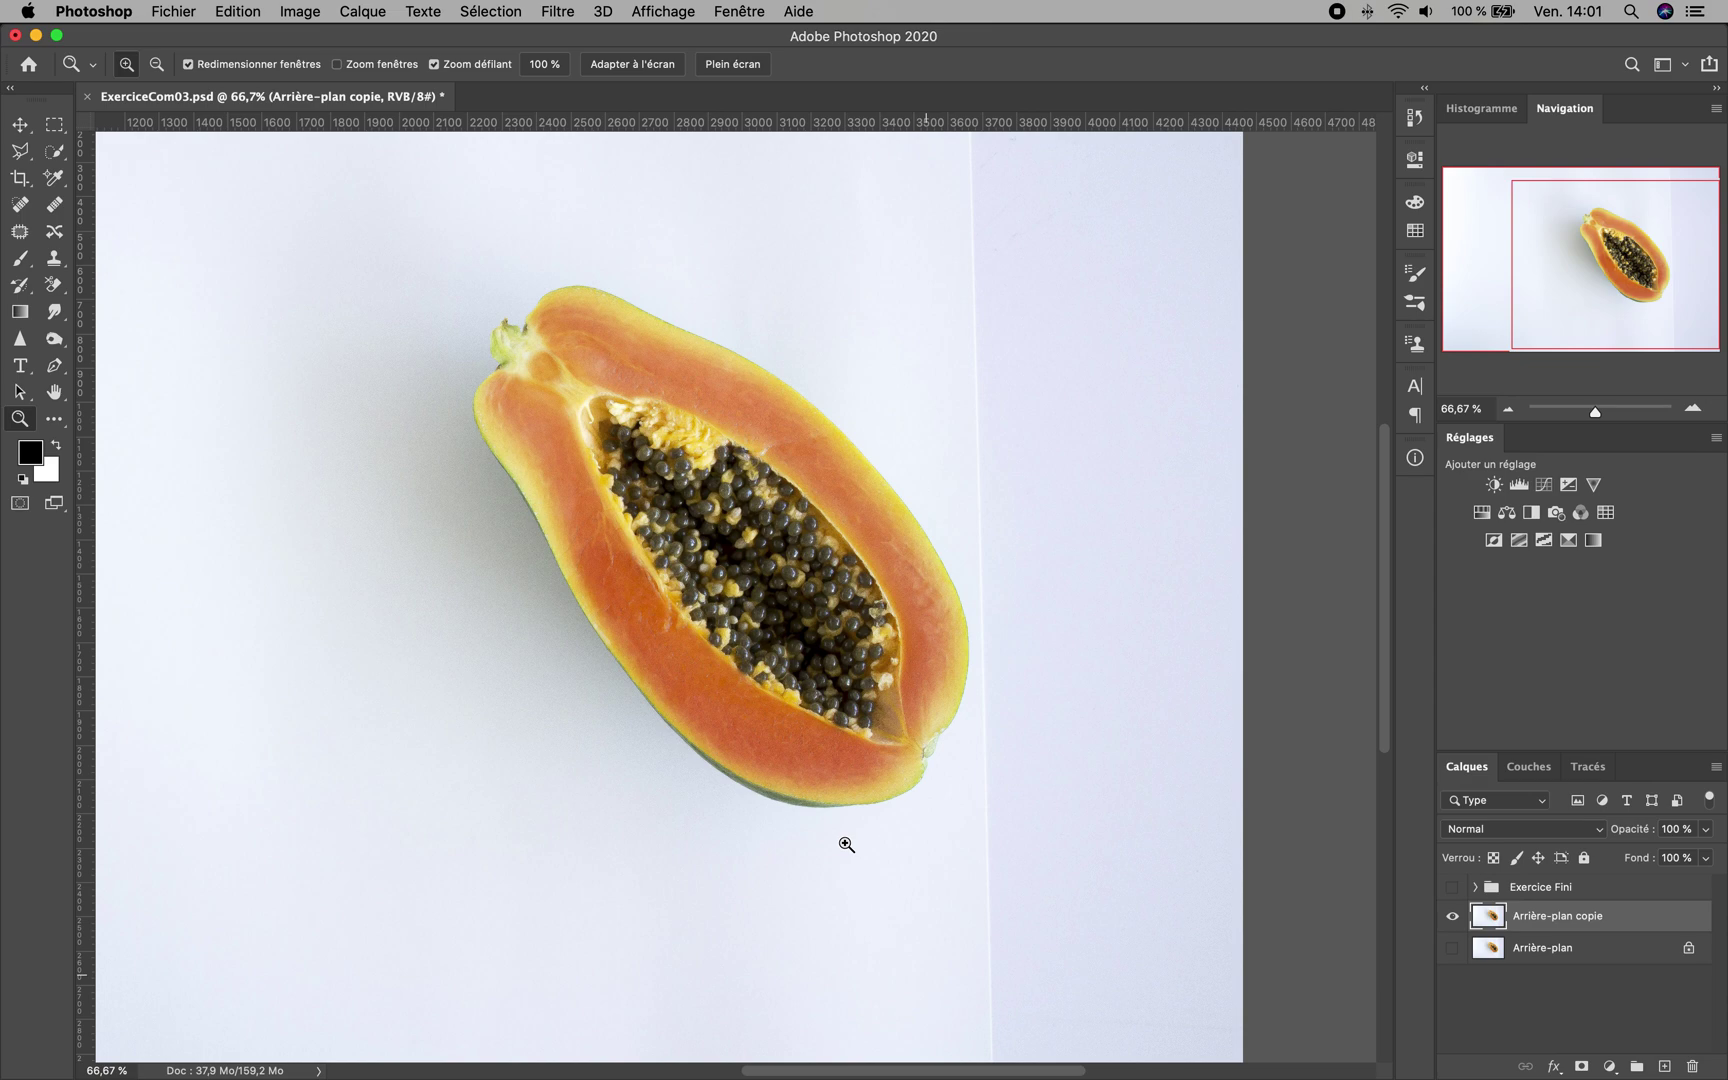
pyautogui.click(480, 11)
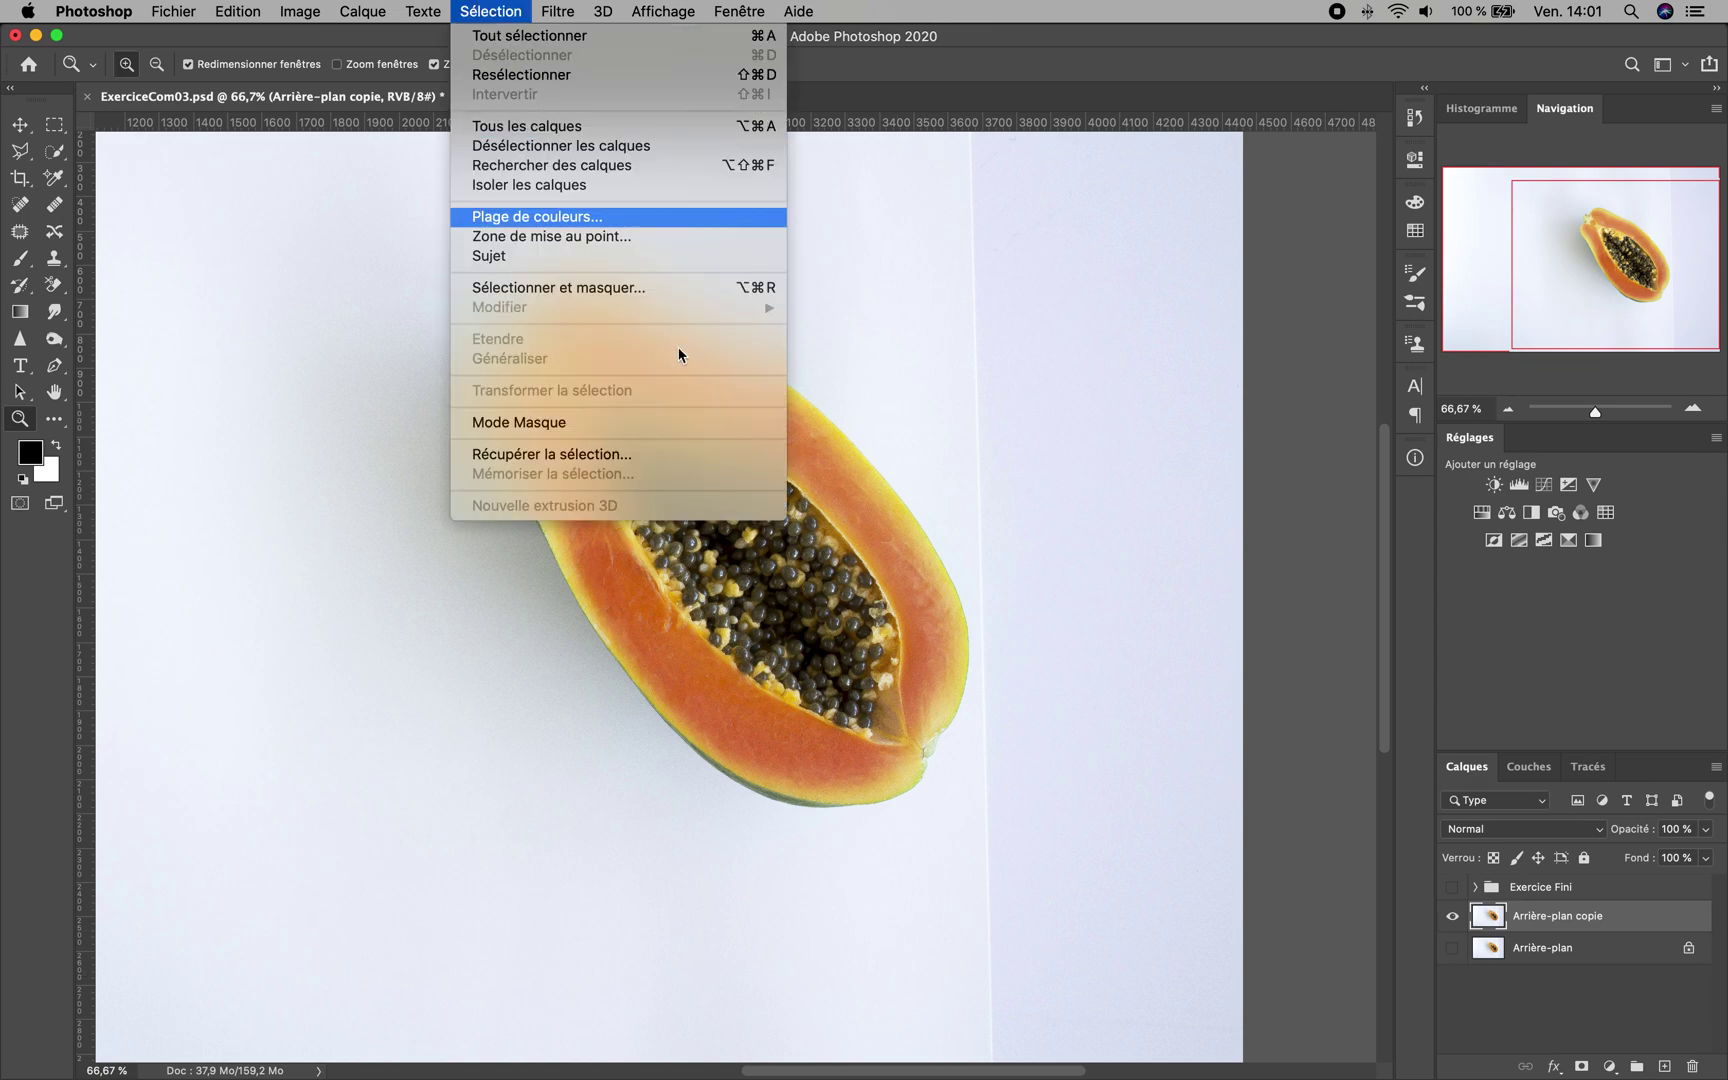
pyautogui.click(602, 455)
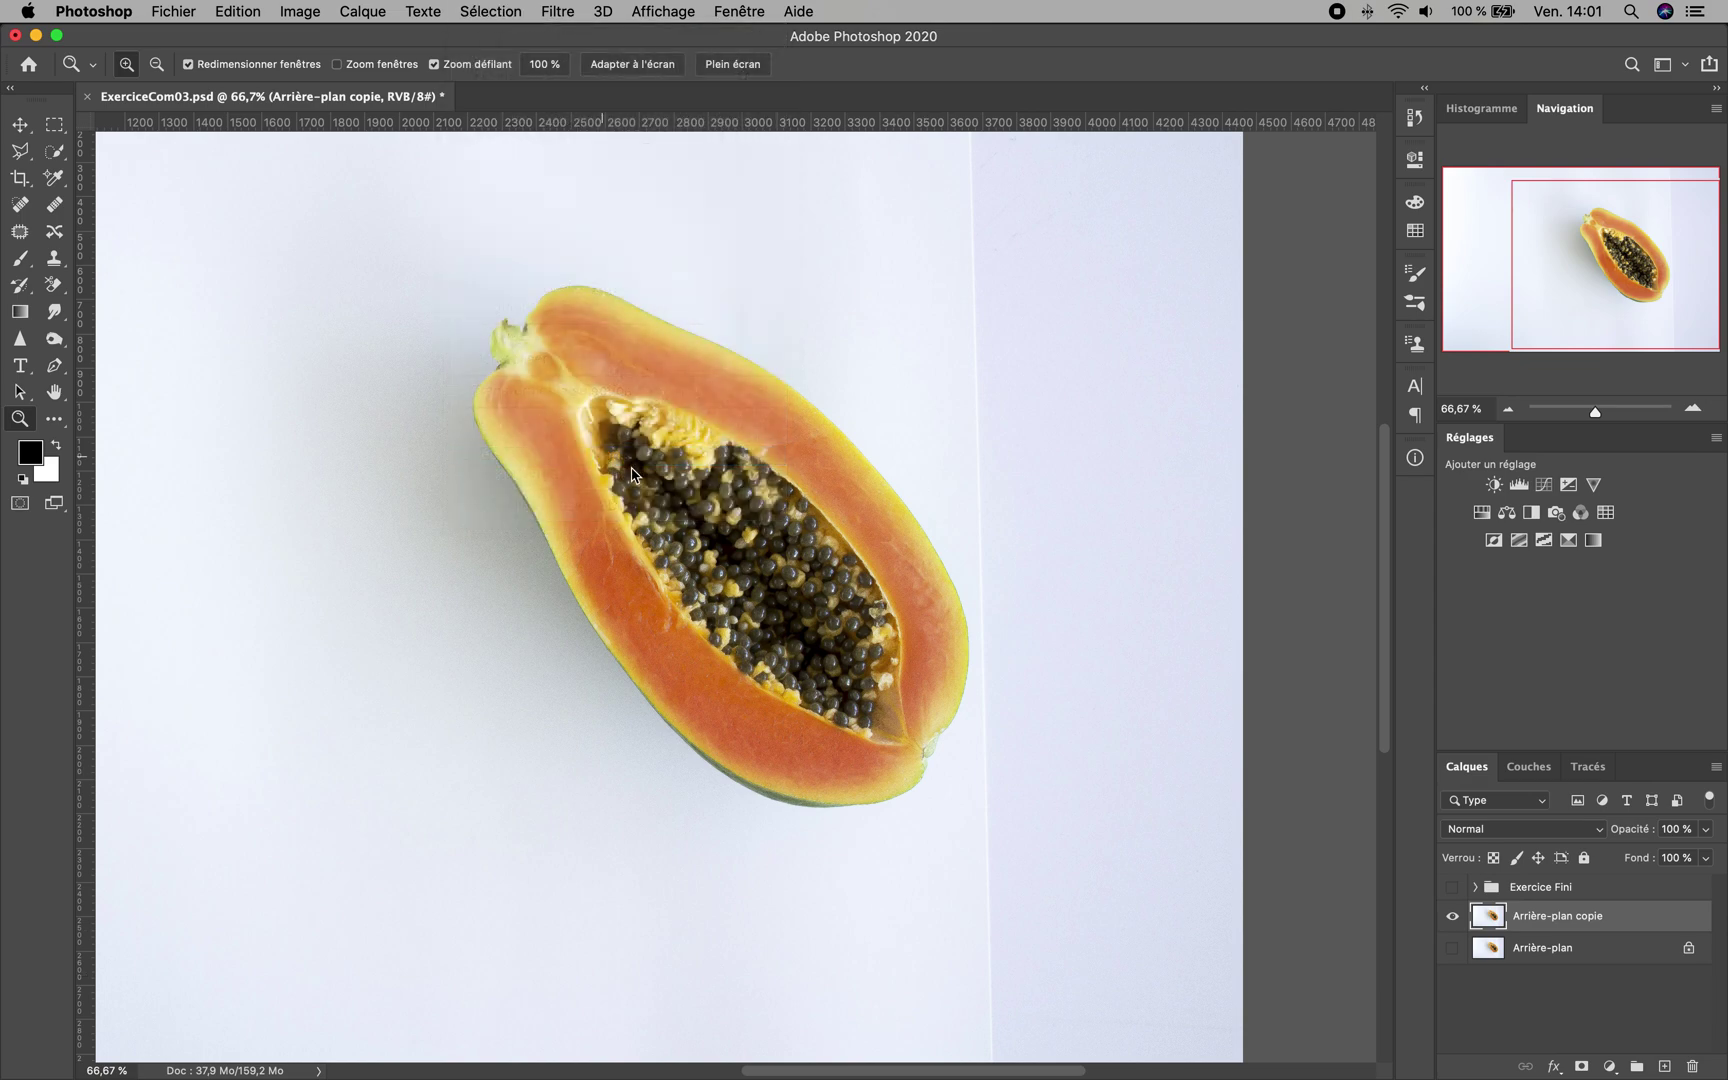
pyautogui.click(859, 456)
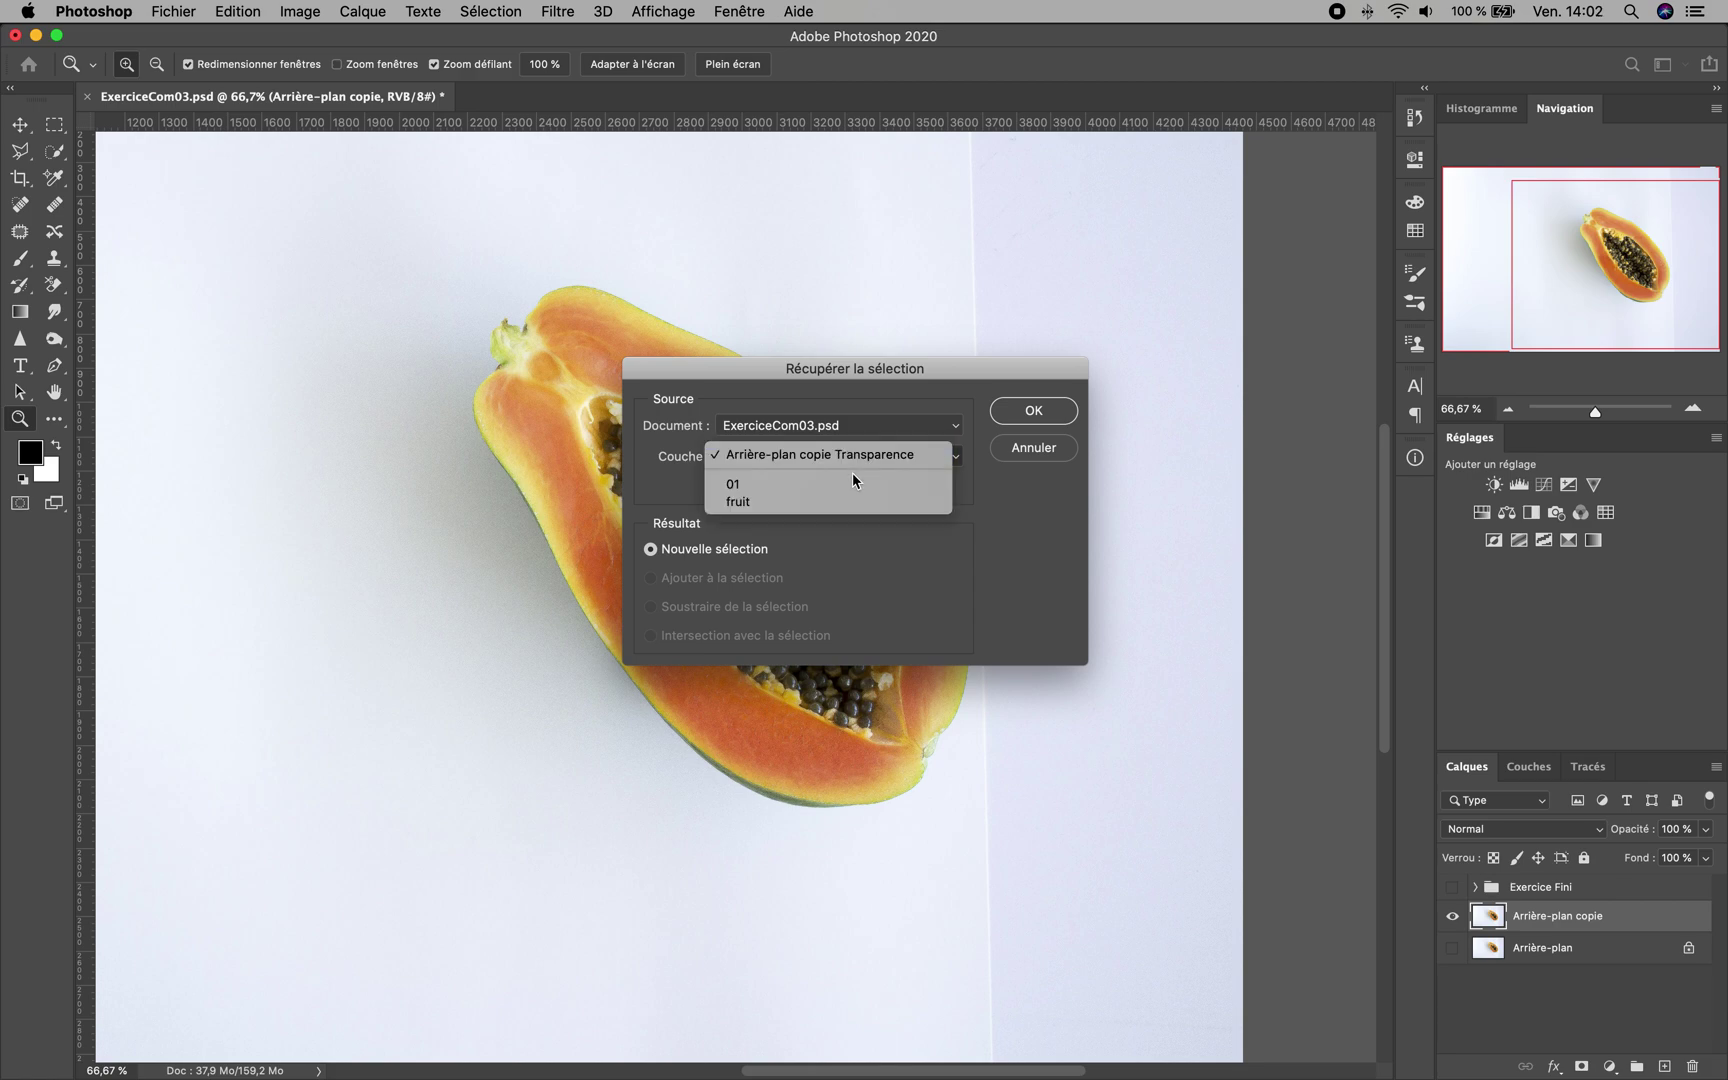
pyautogui.click(851, 497)
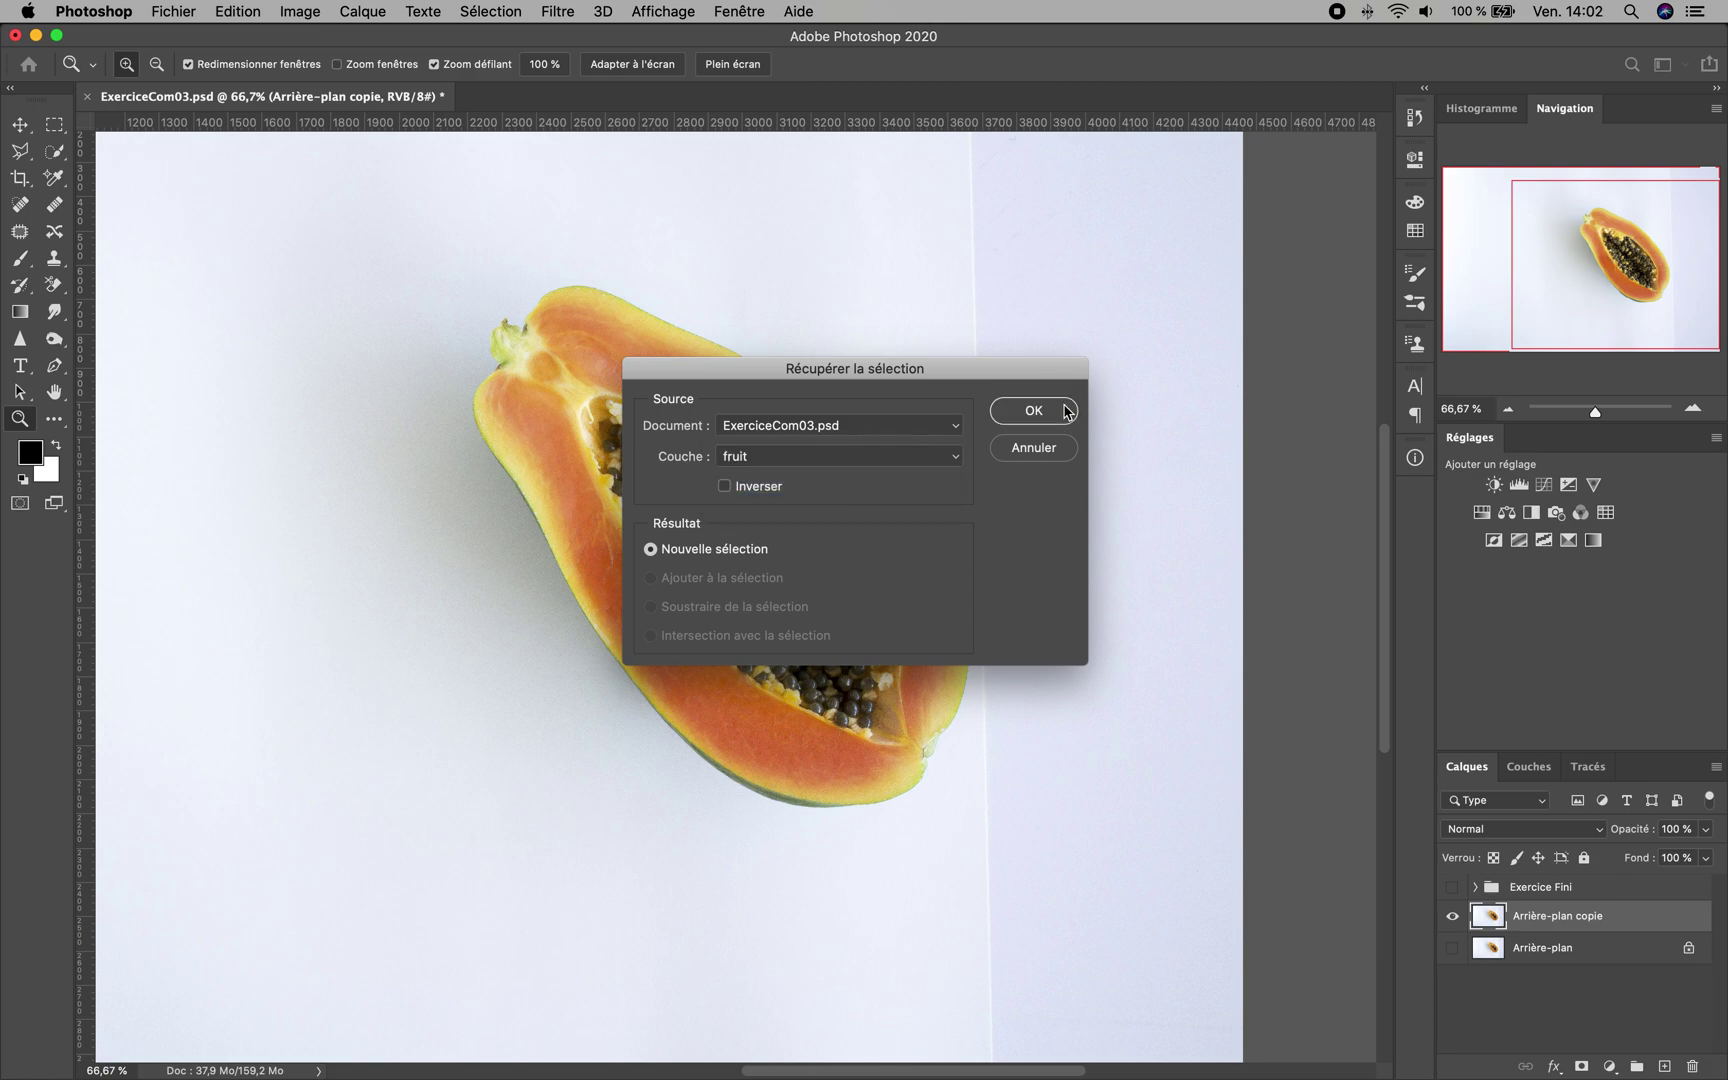
pyautogui.click(1066, 407)
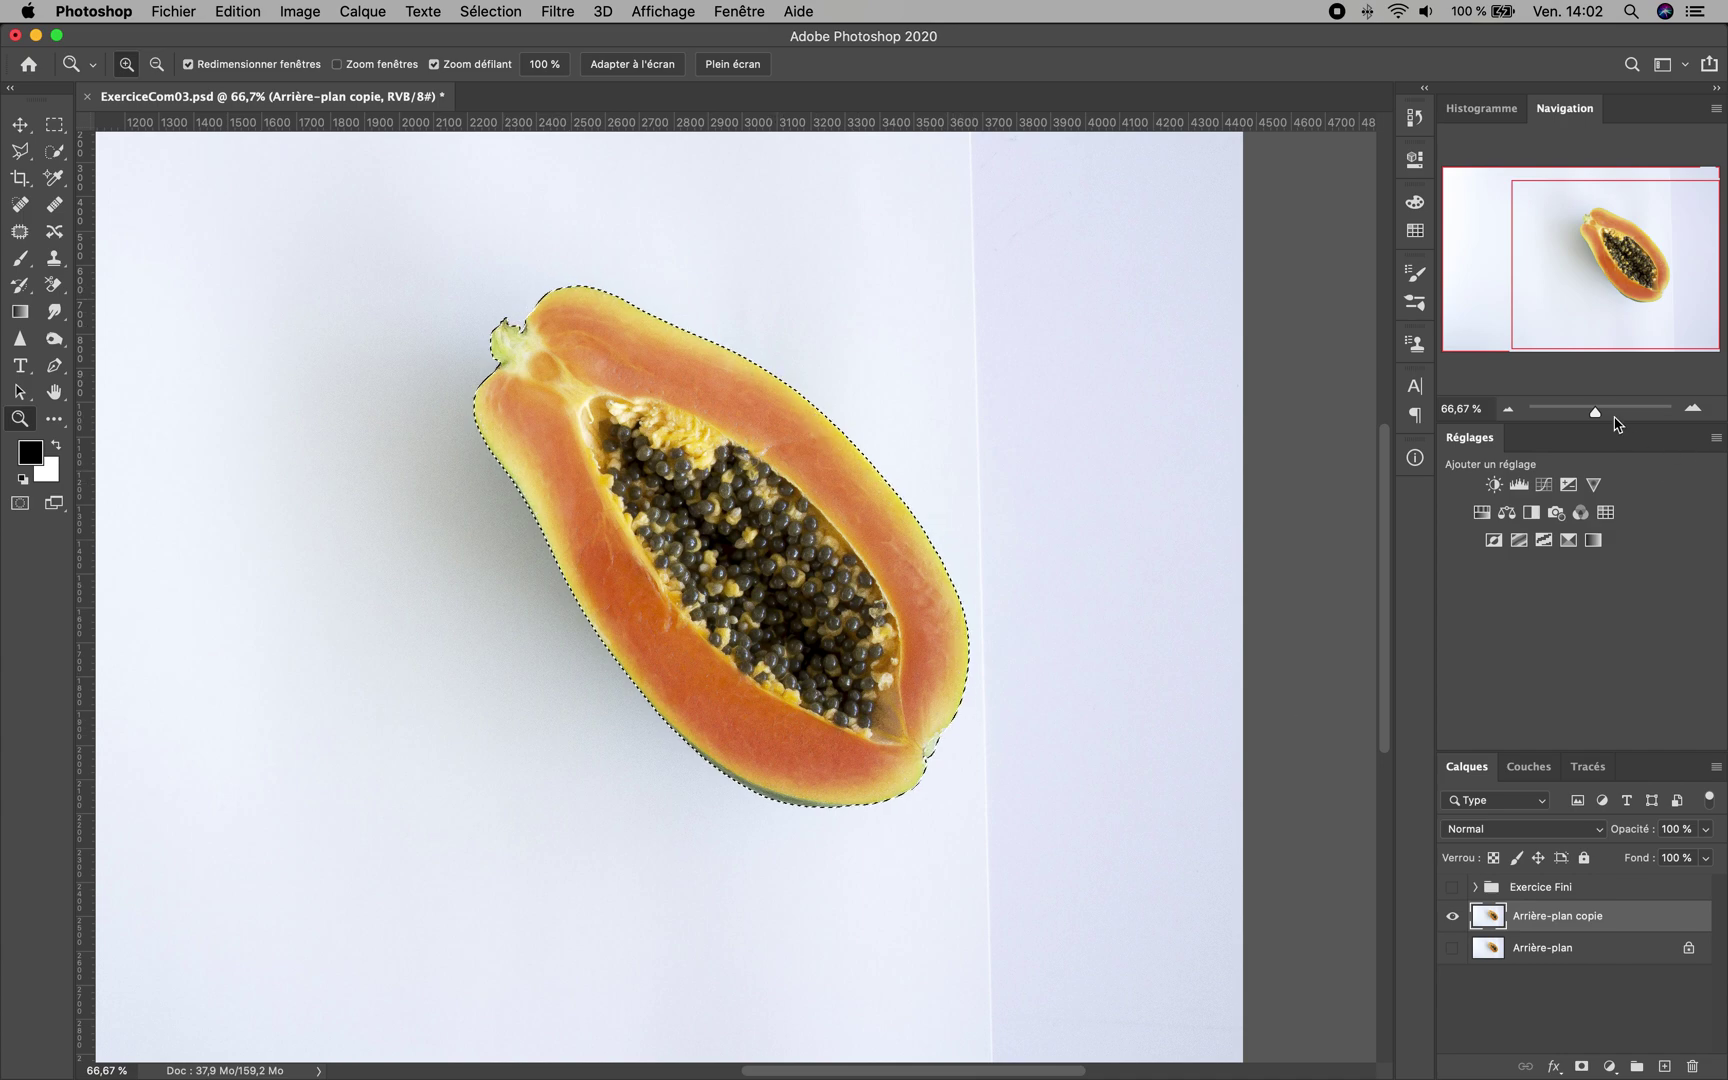
# Save the papaya selection as a new channel named "fruit 2" in ExerciceCom03.psd
pyautogui.moveTo(1595, 411)
pyautogui.mouseDown()
pyautogui.moveTo(1612, 414)
pyautogui.moveTo(1597, 413)
pyautogui.mouseUp()
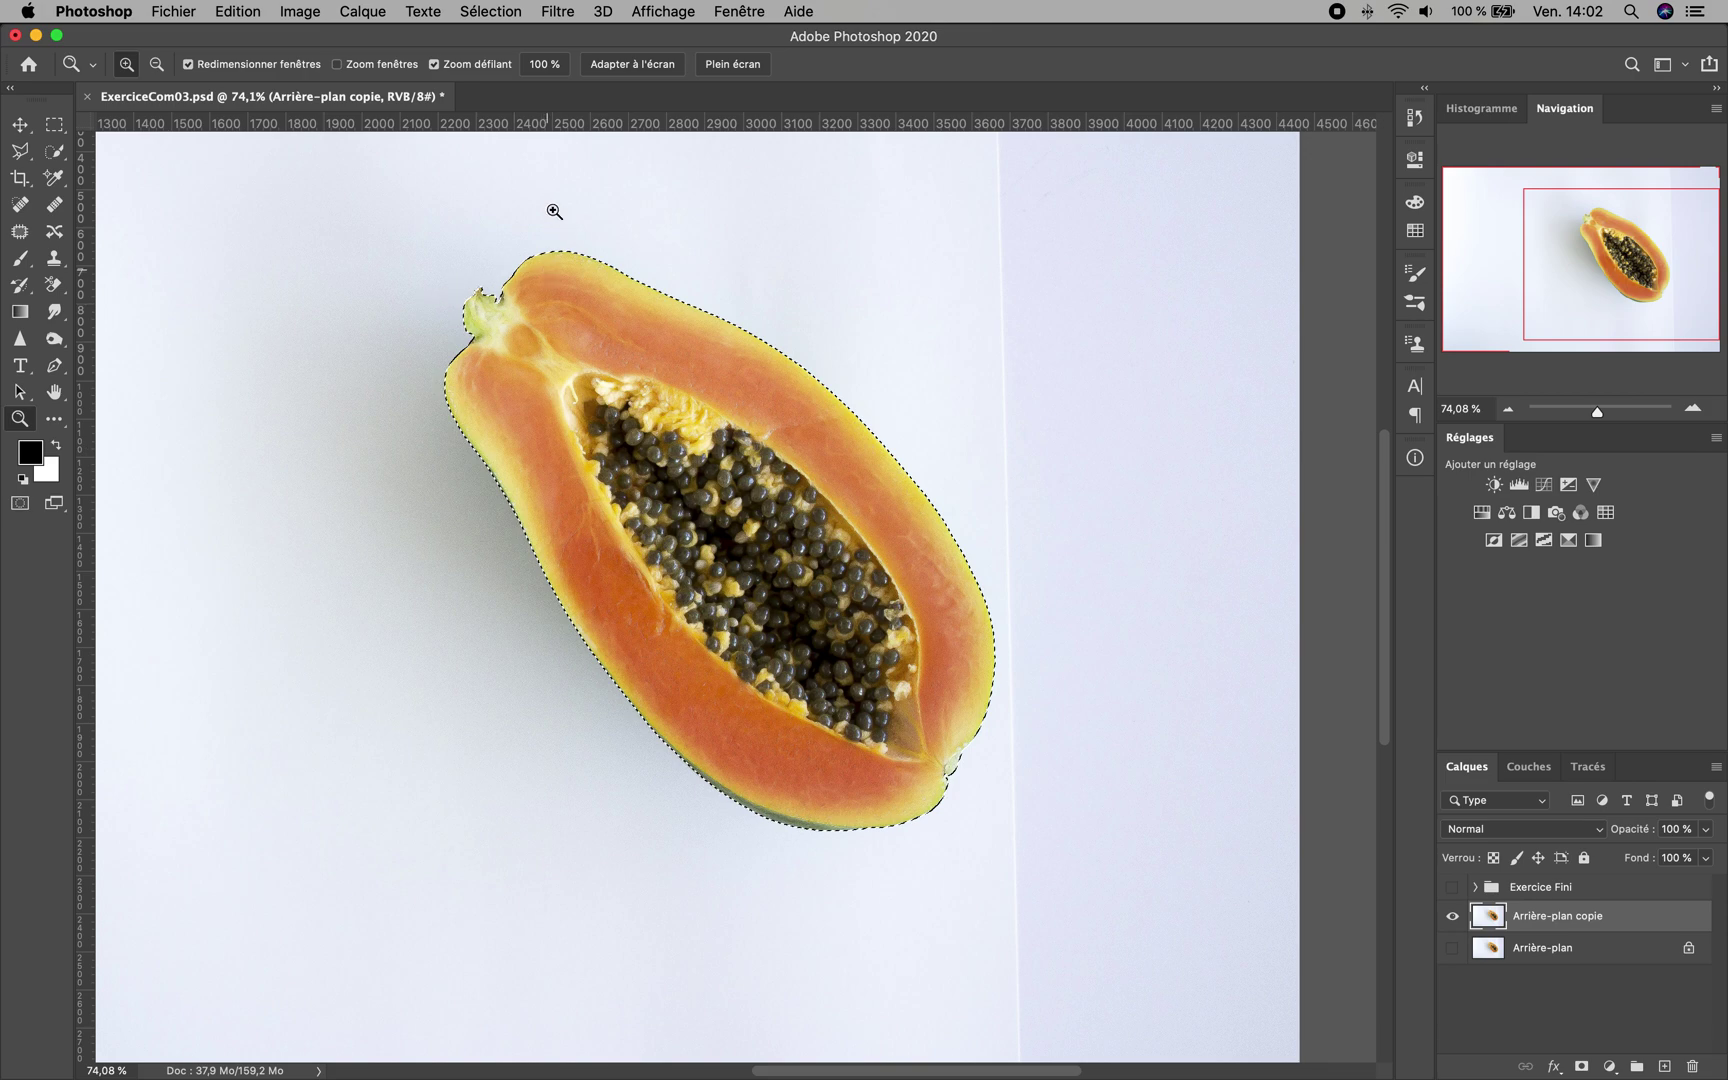
pyautogui.click(478, 11)
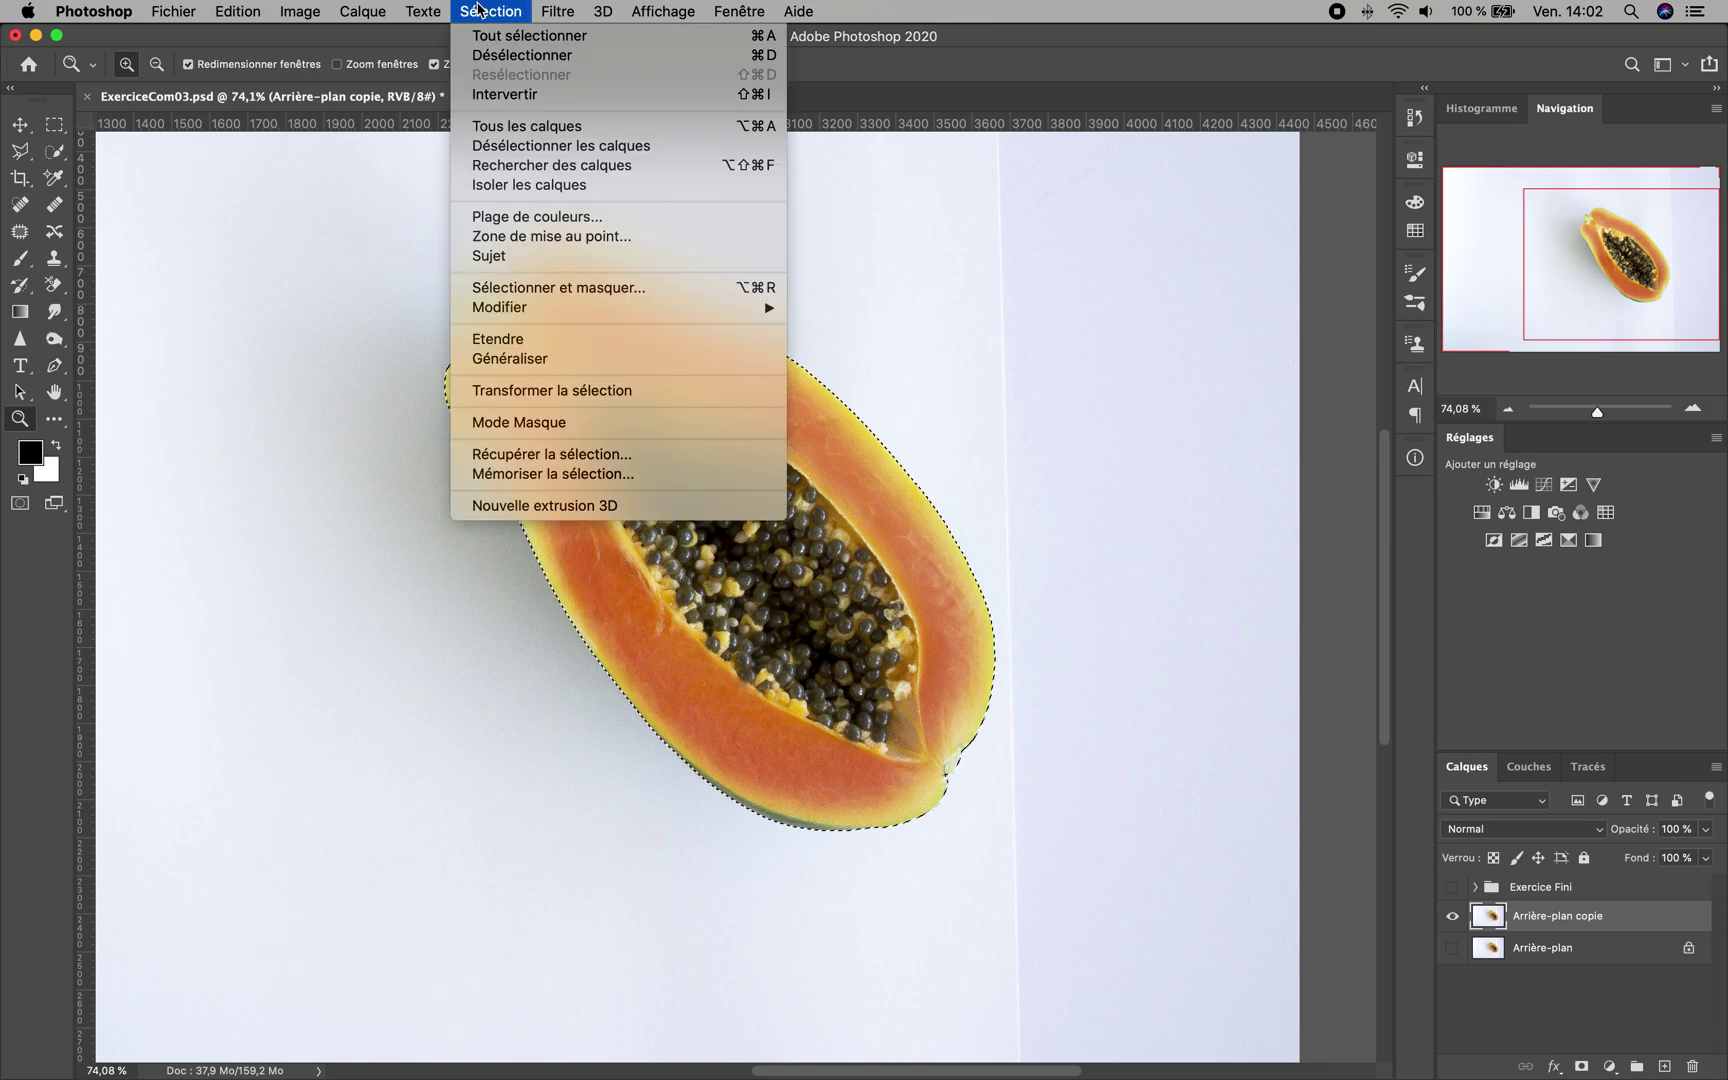
pyautogui.click(563, 474)
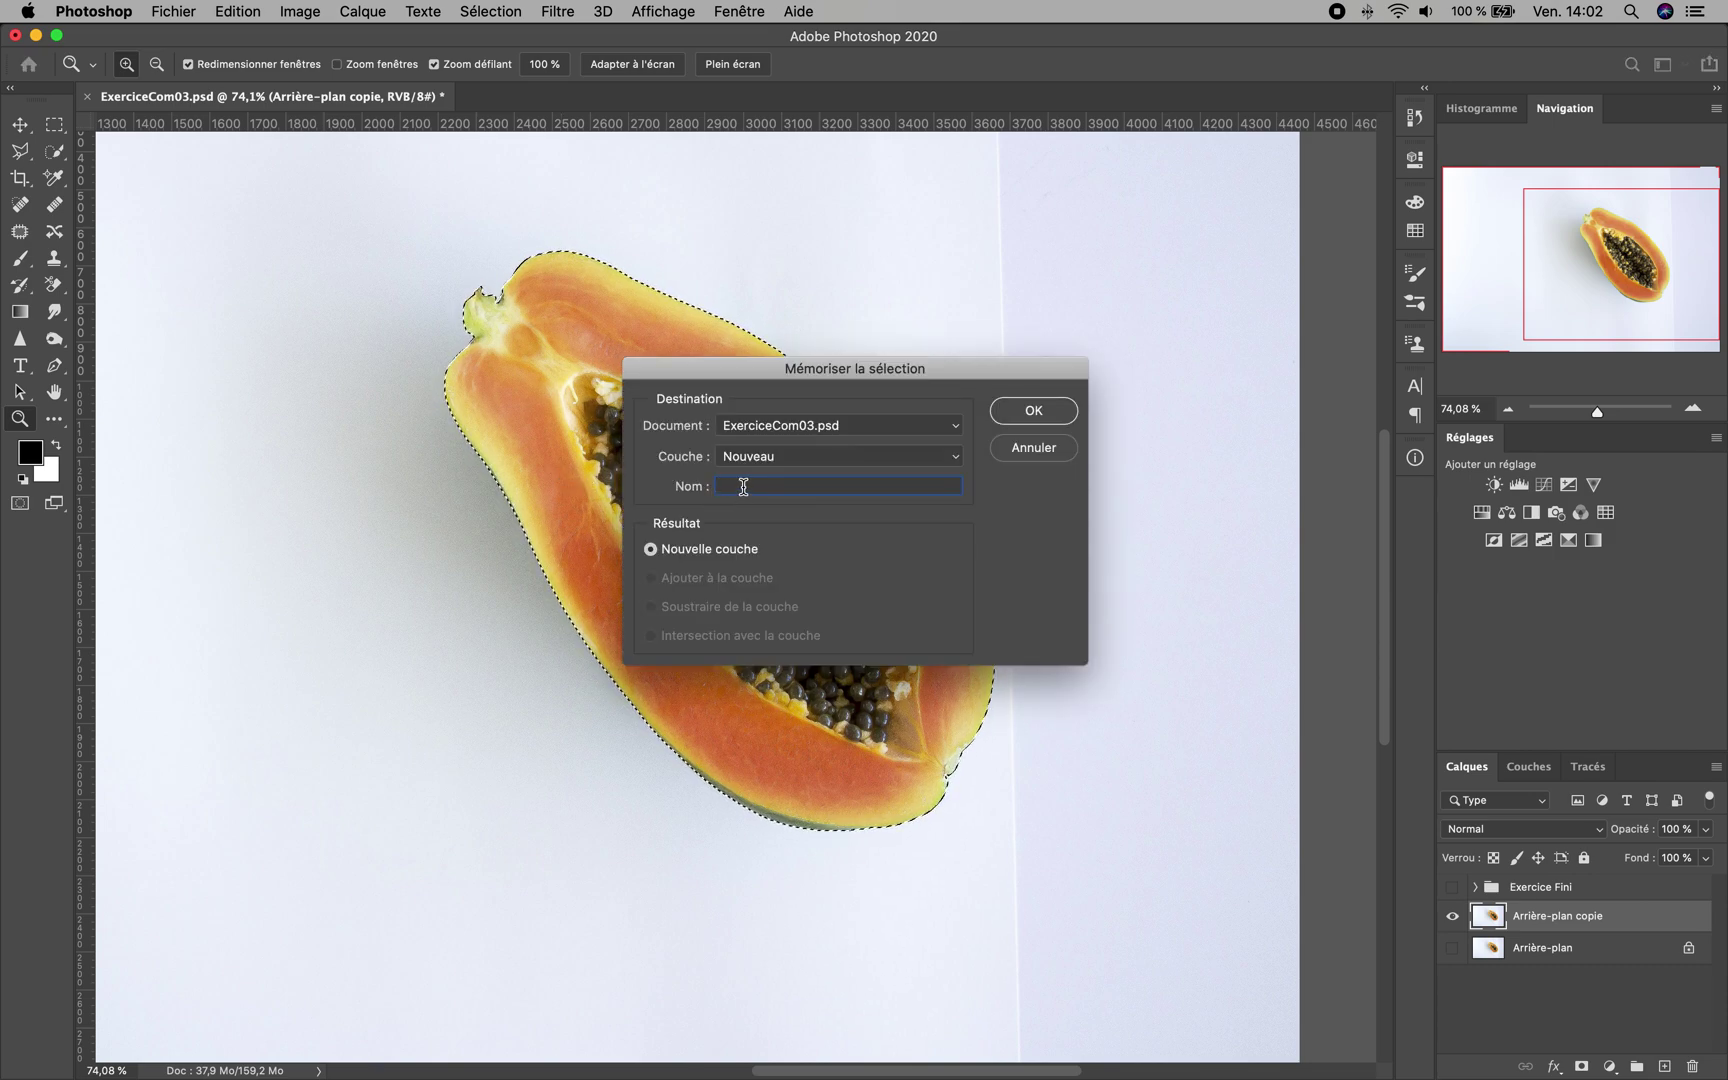
pyautogui.write('fruit 2')
pyautogui.click(1034, 411)
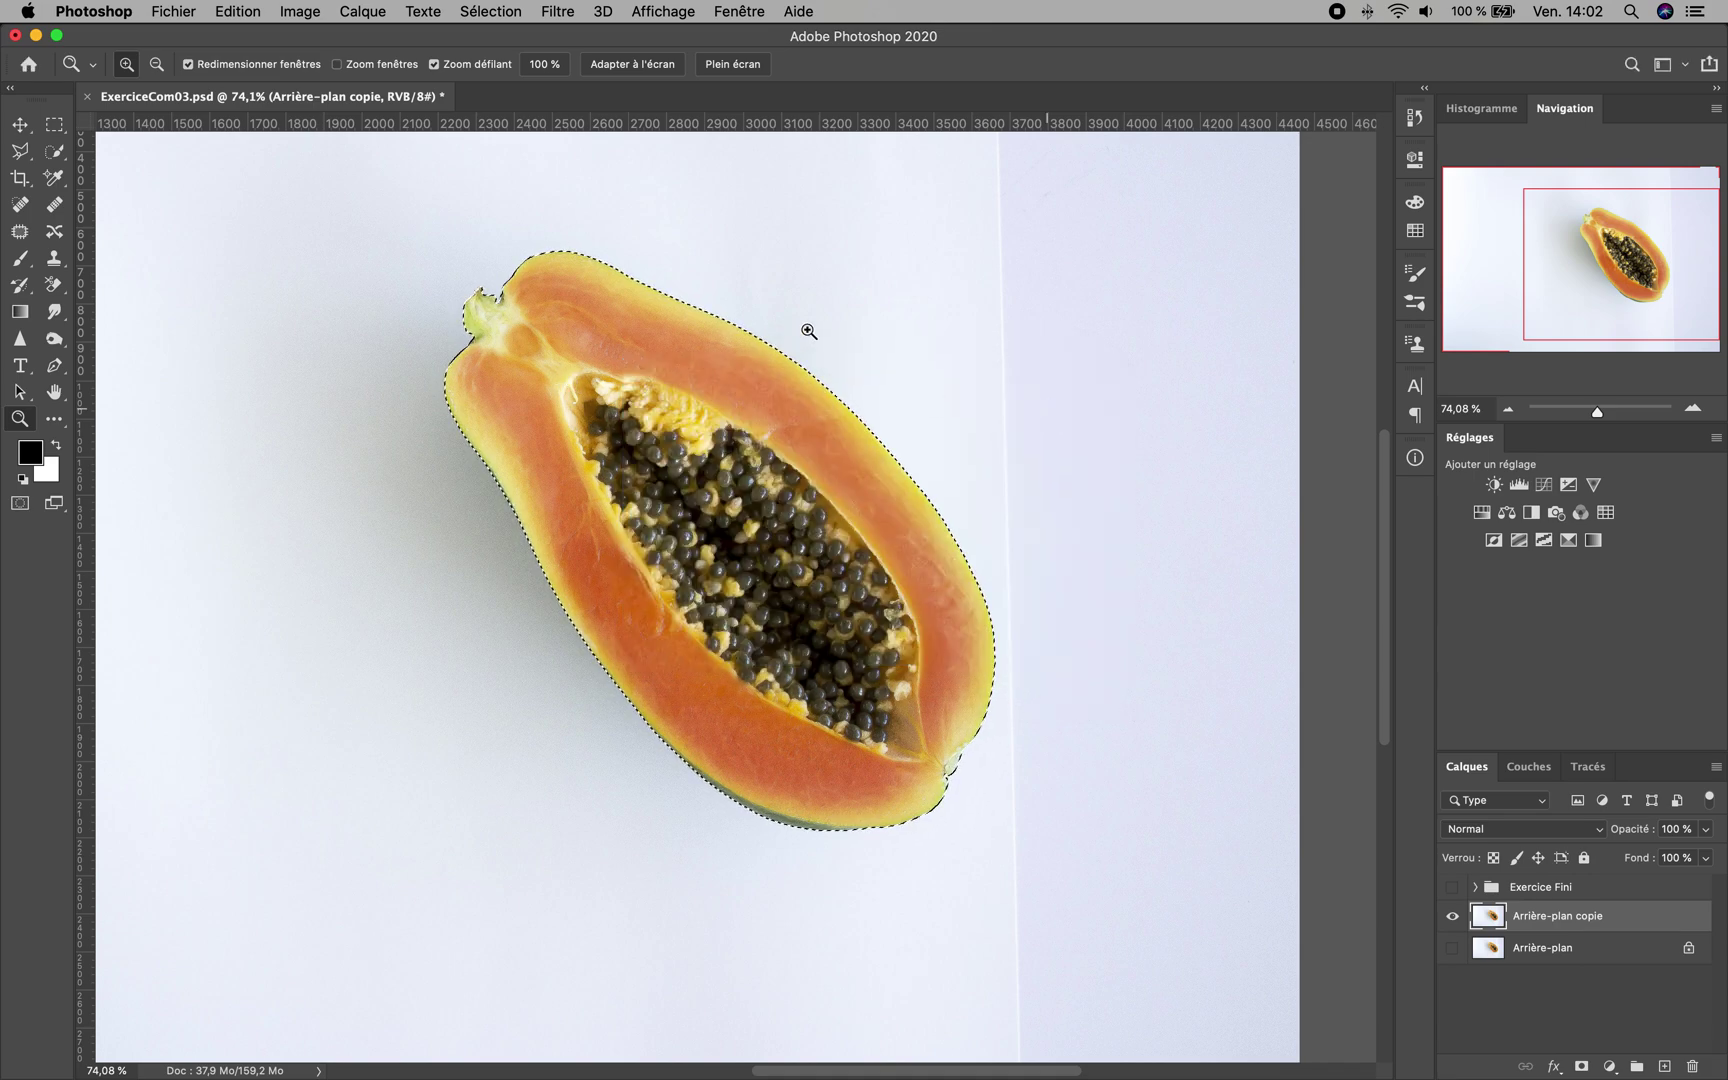
# Deselect the papaya, then reload its outline from the saved channel "fruit 2" as a new selection
pyautogui.press('super+d')
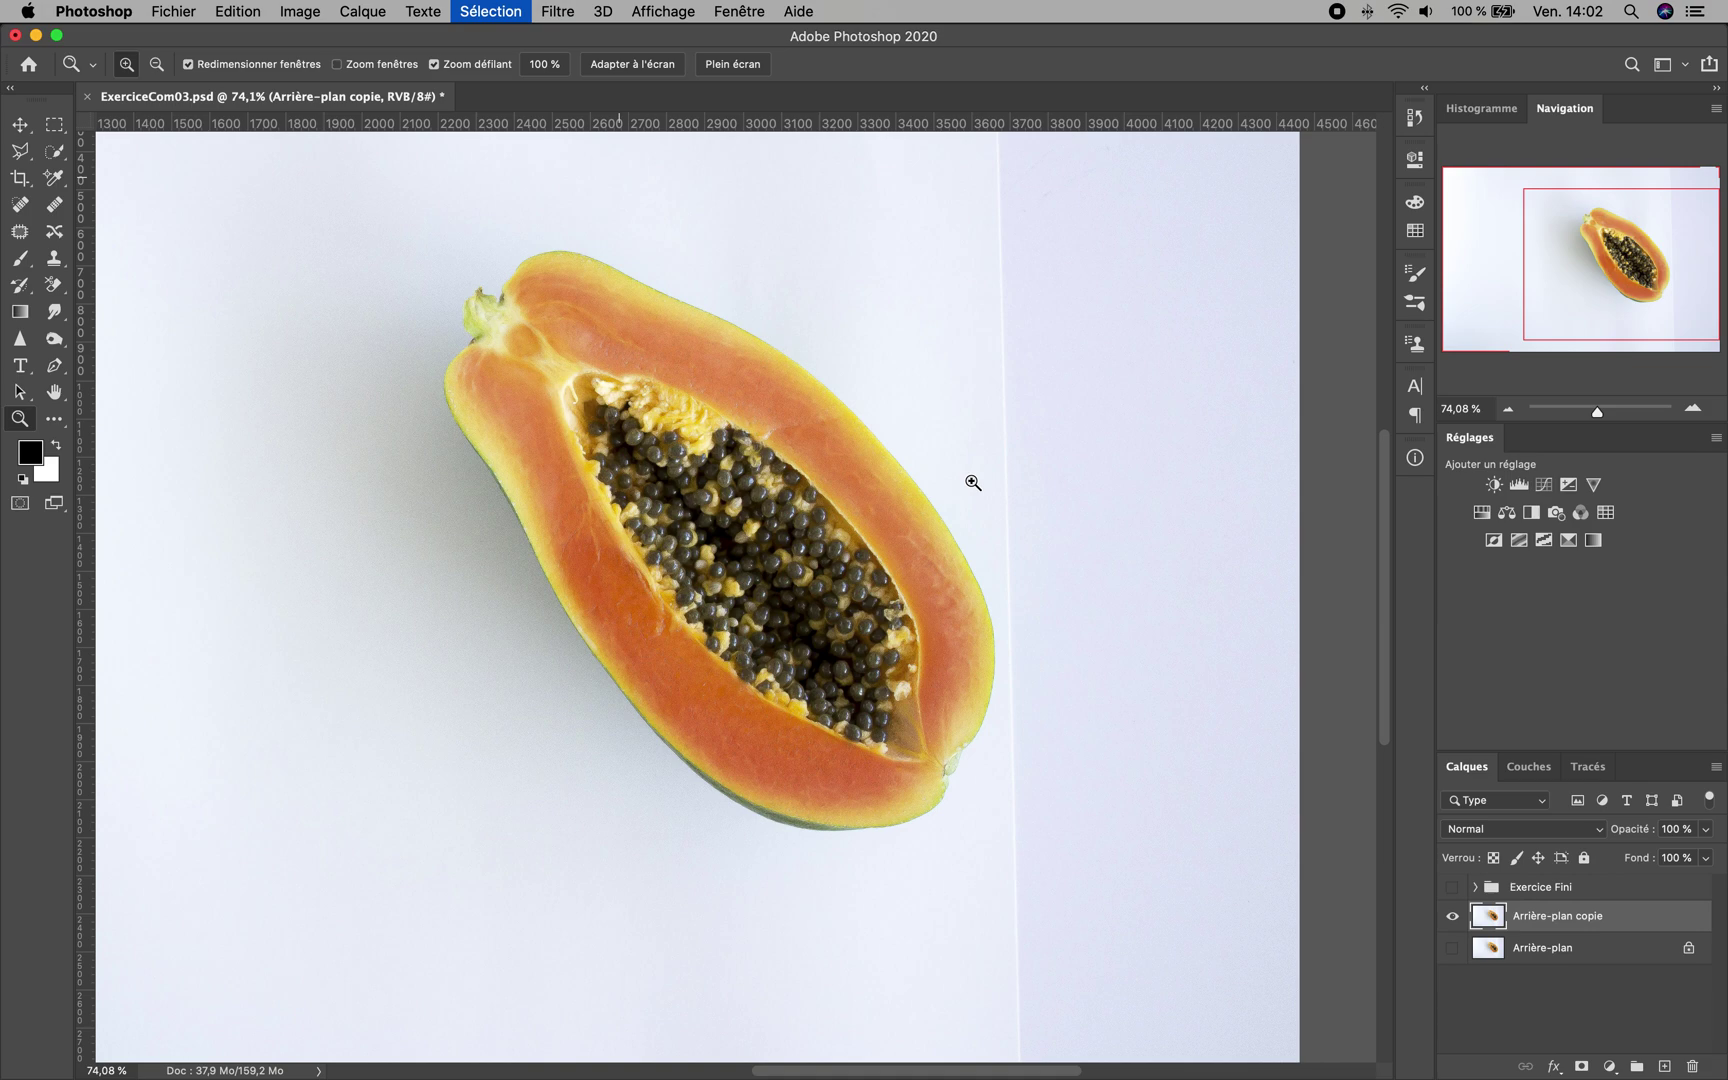
pyautogui.click(491, 11)
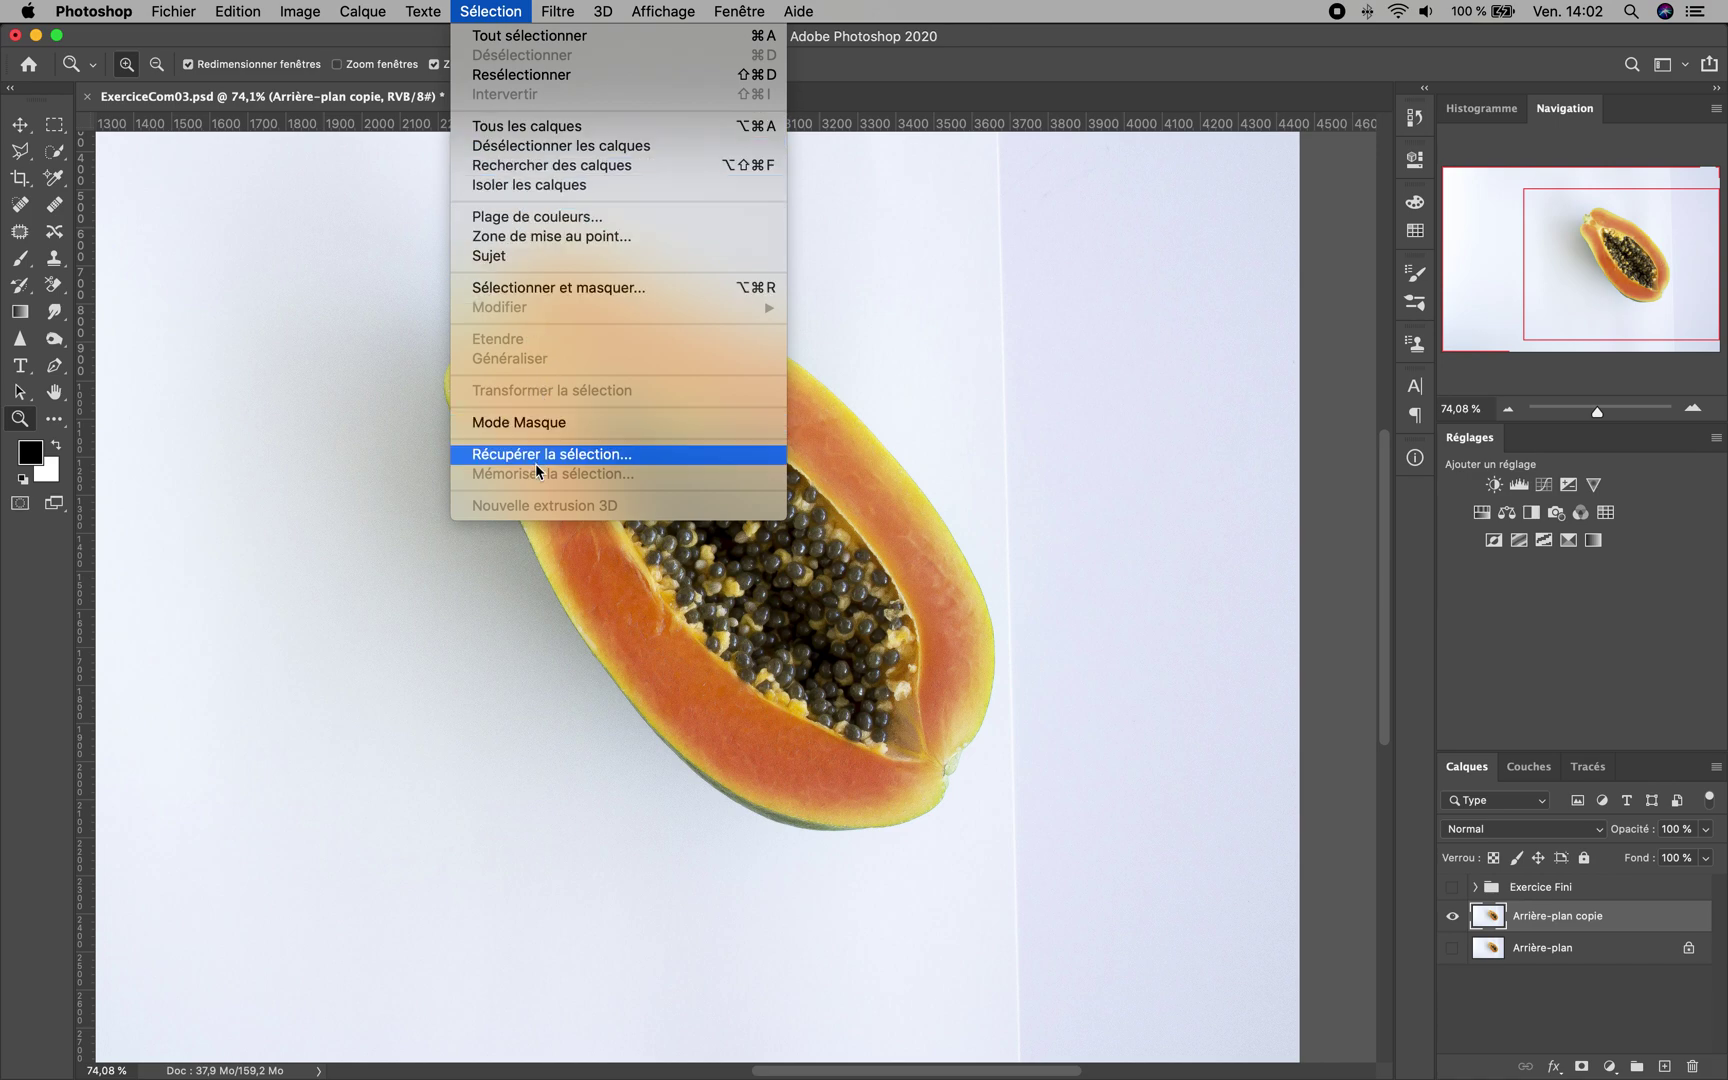
pyautogui.click(590, 455)
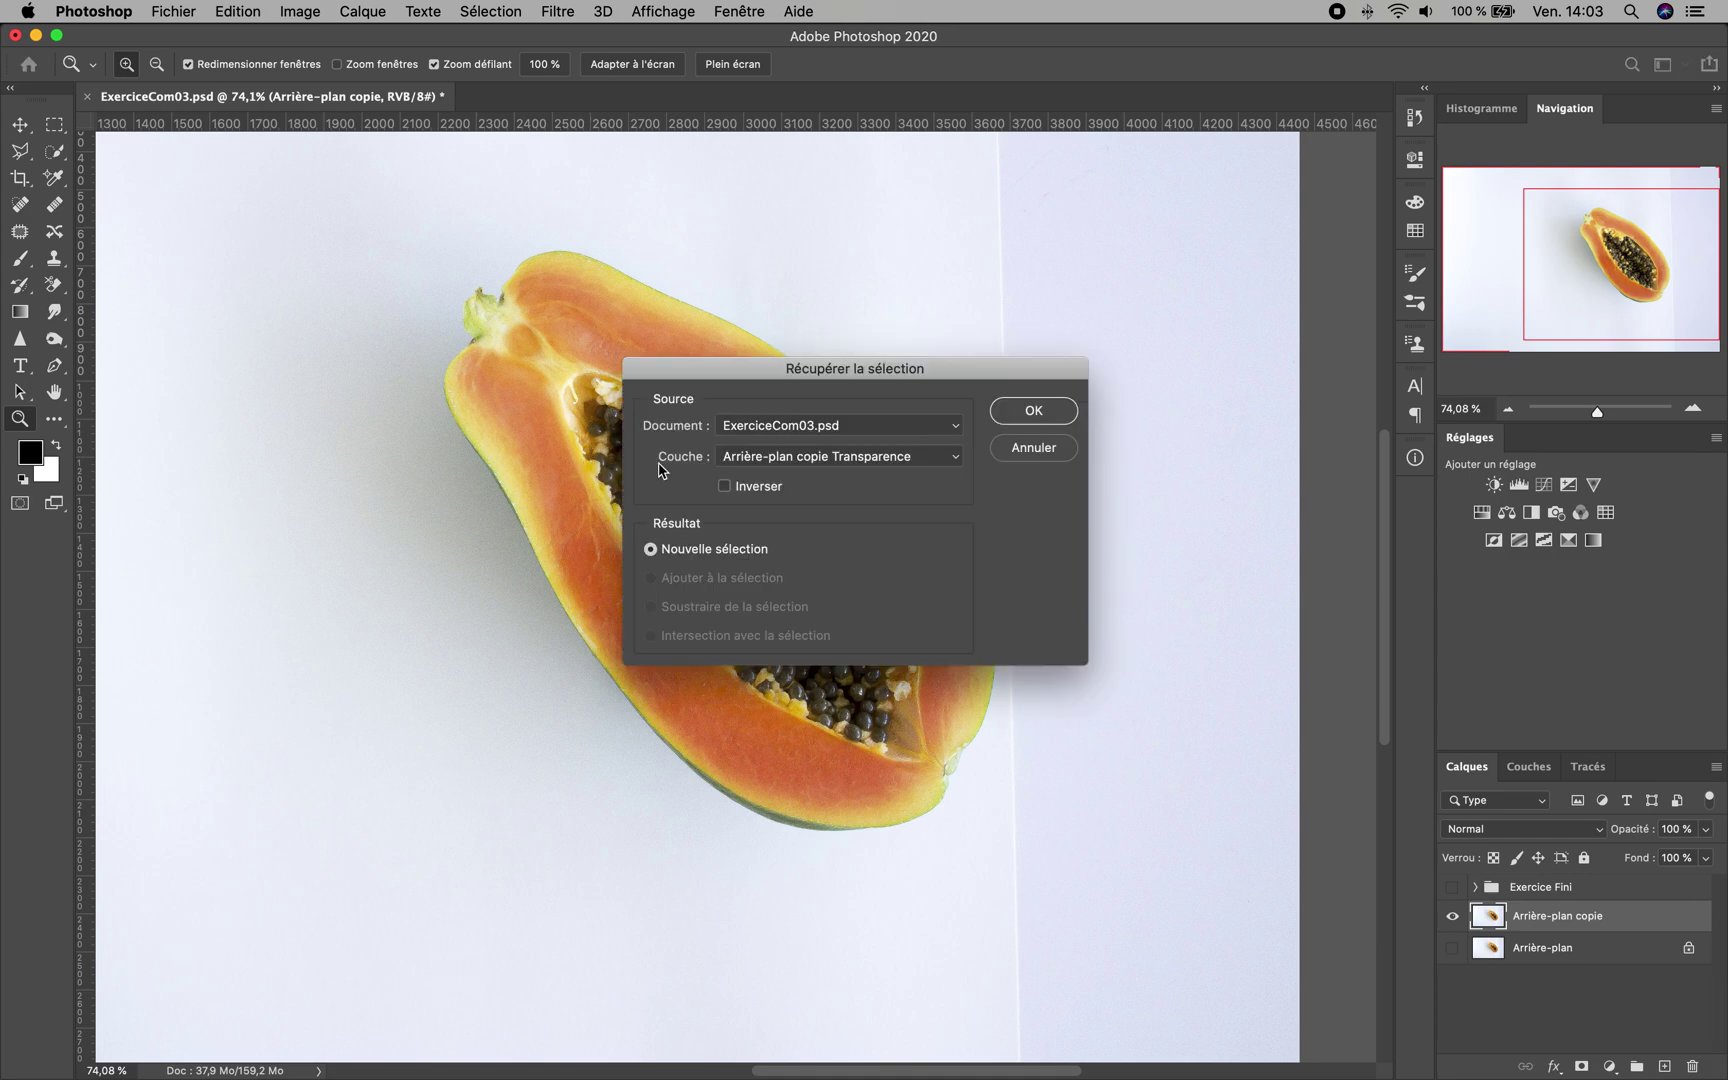
pyautogui.click(785, 457)
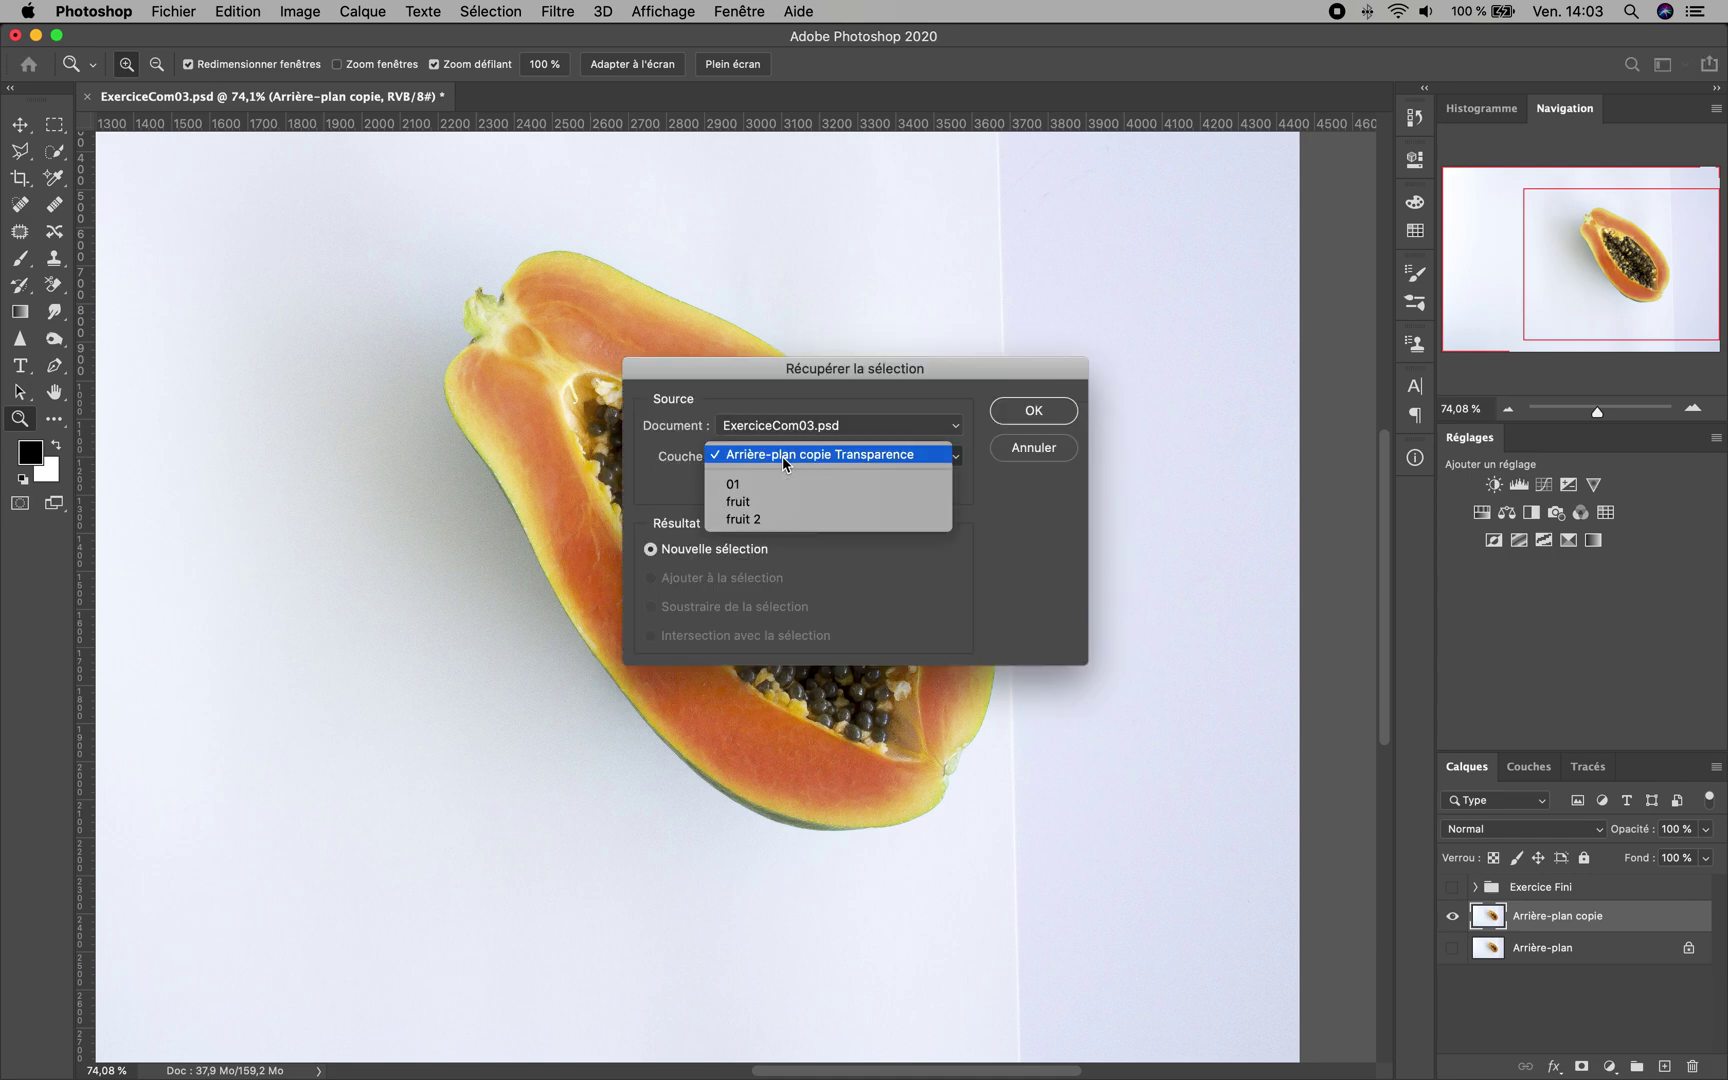
pyautogui.click(756, 520)
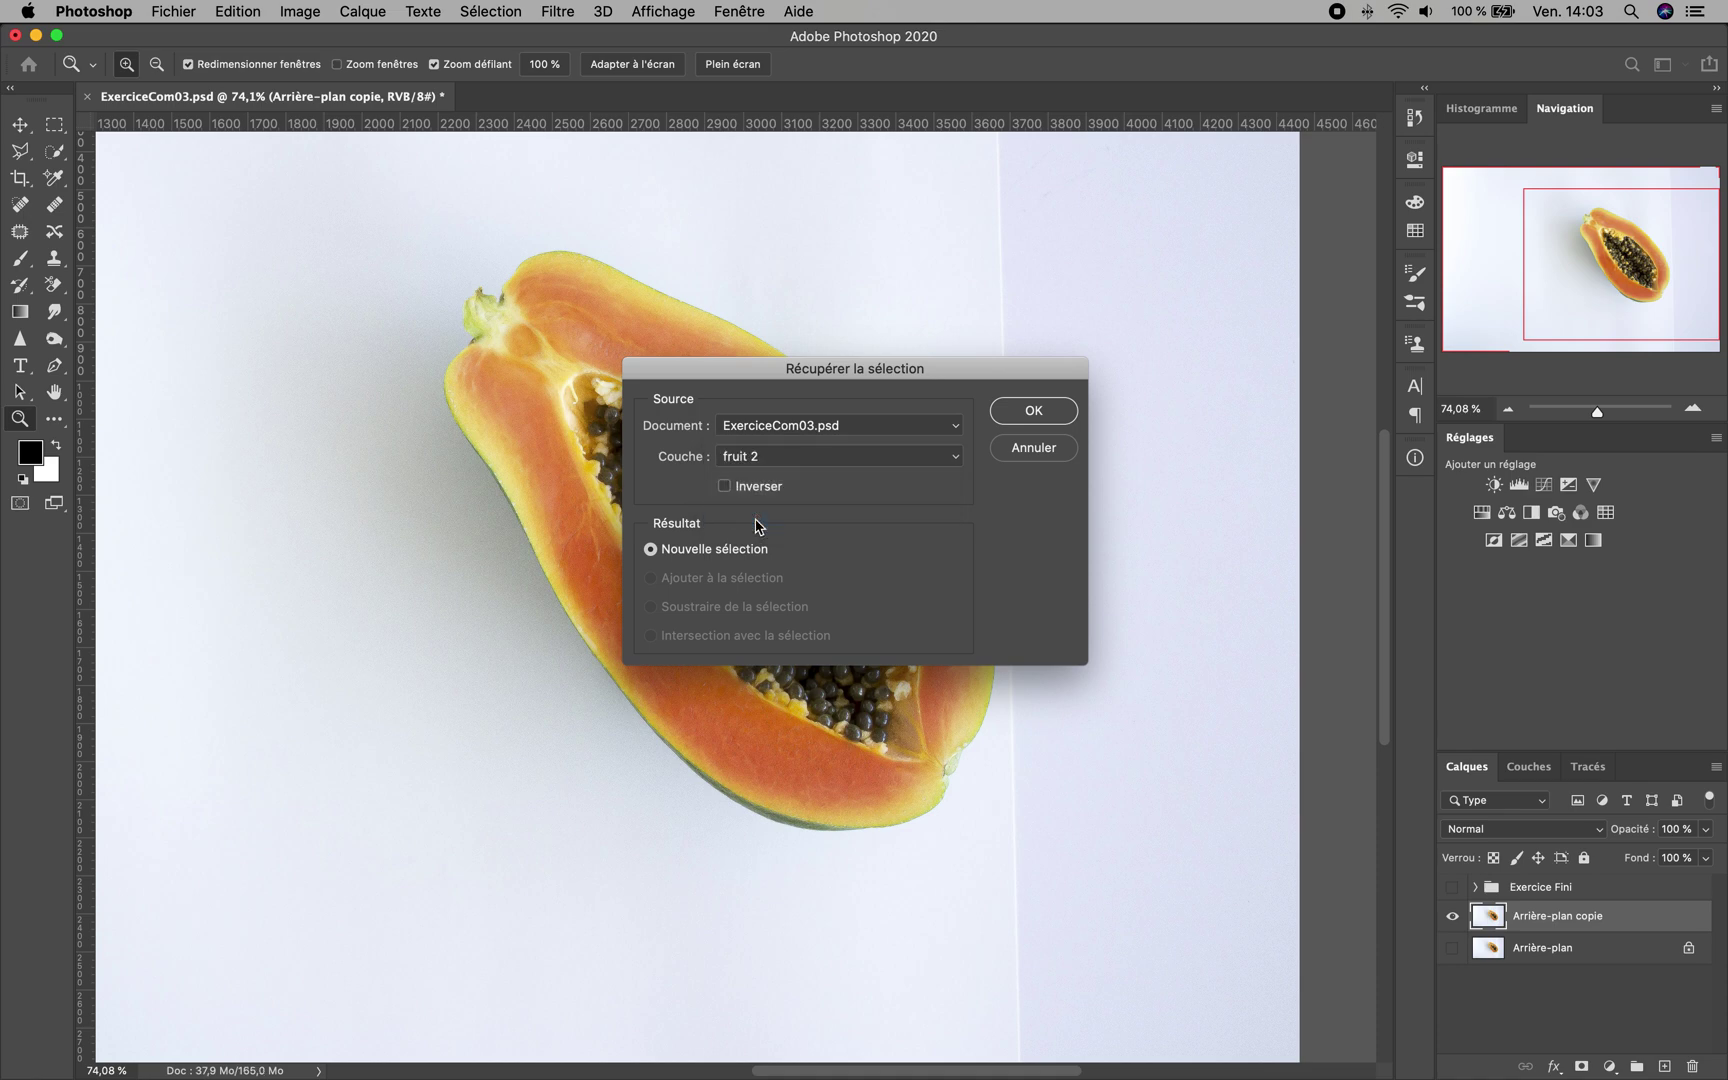
pyautogui.click(1033, 411)
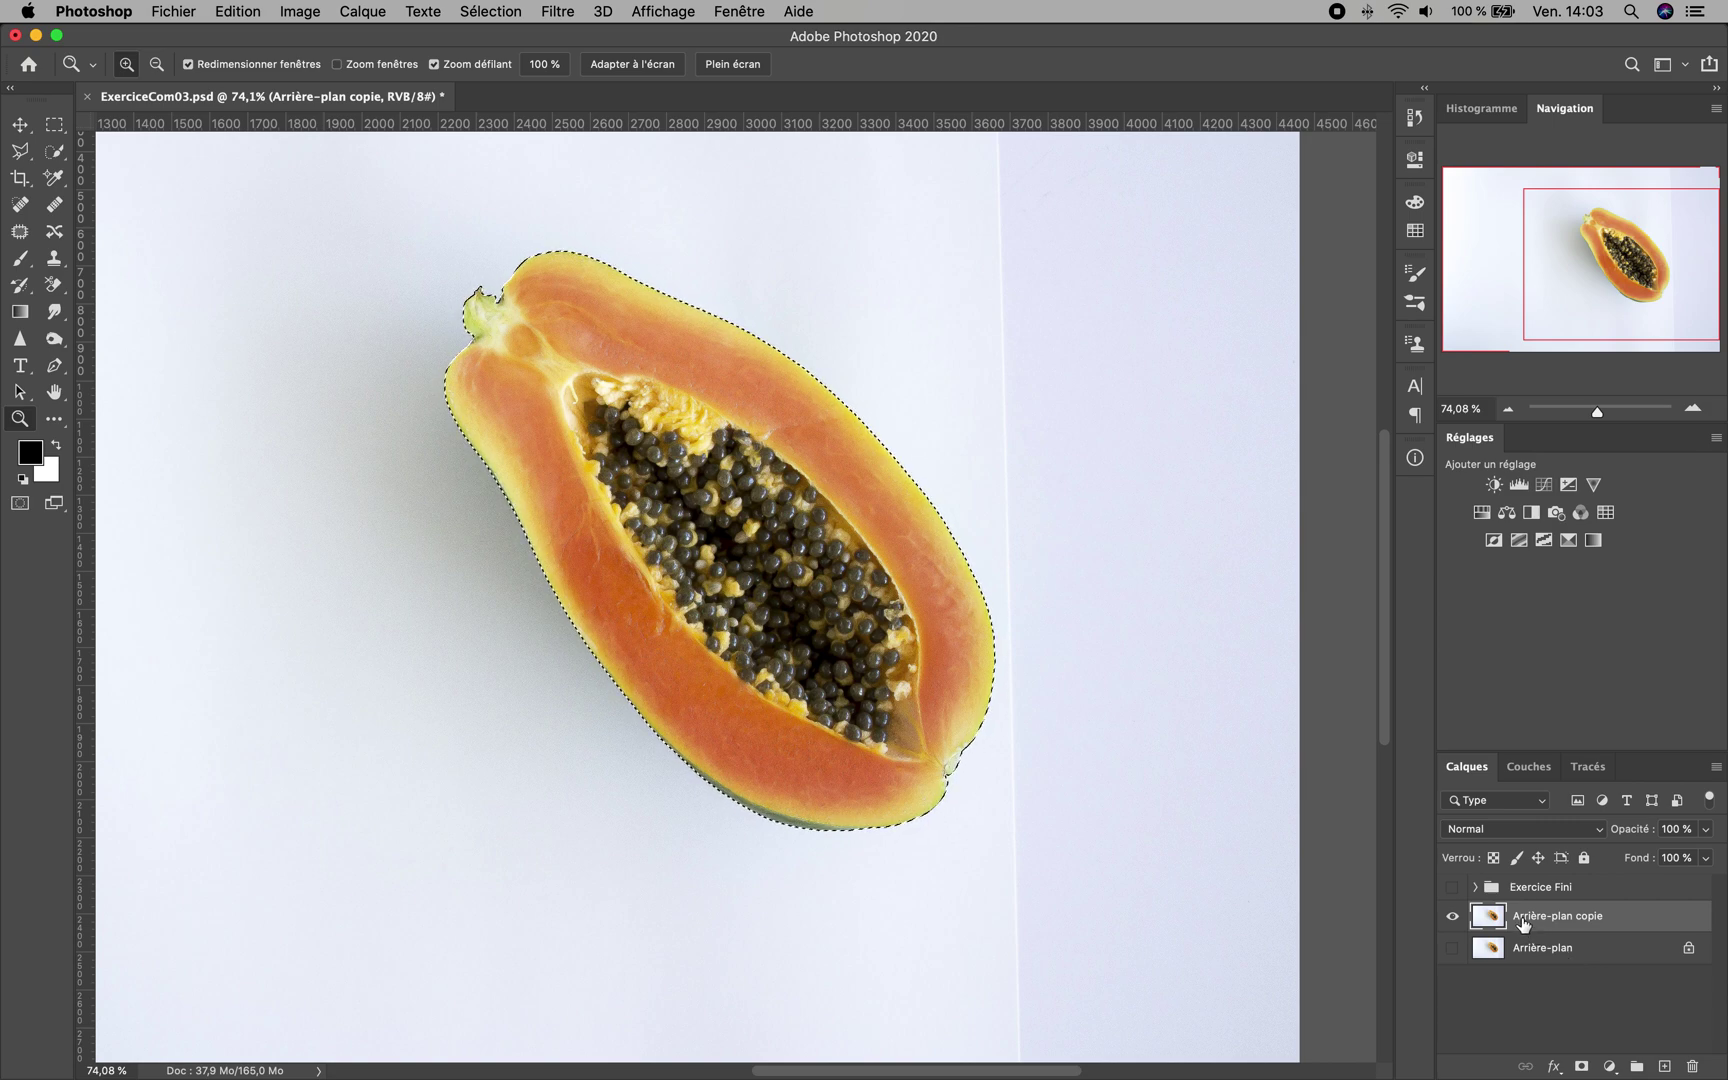
# Add a layer mask to the Arrière-plan copie layer from the papaya selection, hiding the surrounding background
pyautogui.click(1579, 1068)
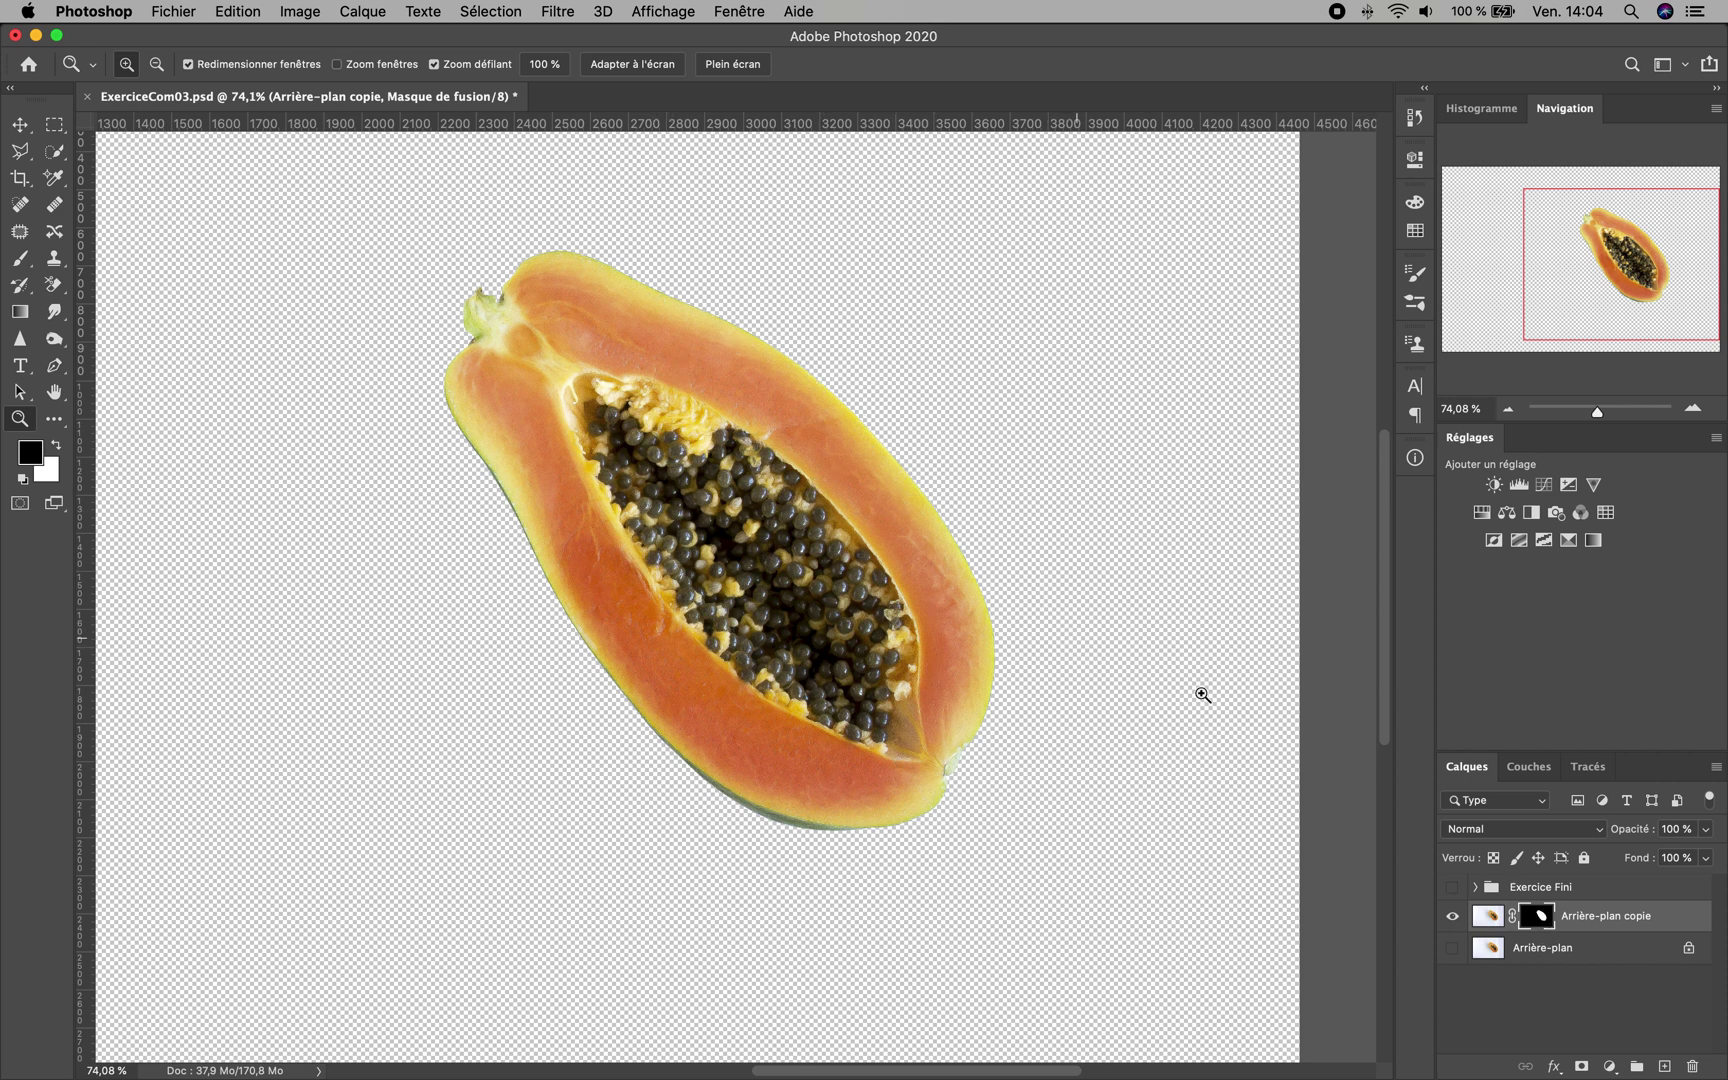
pyautogui.scroll(-1, 750, 705)
pyautogui.scroll(4, 785, 698)
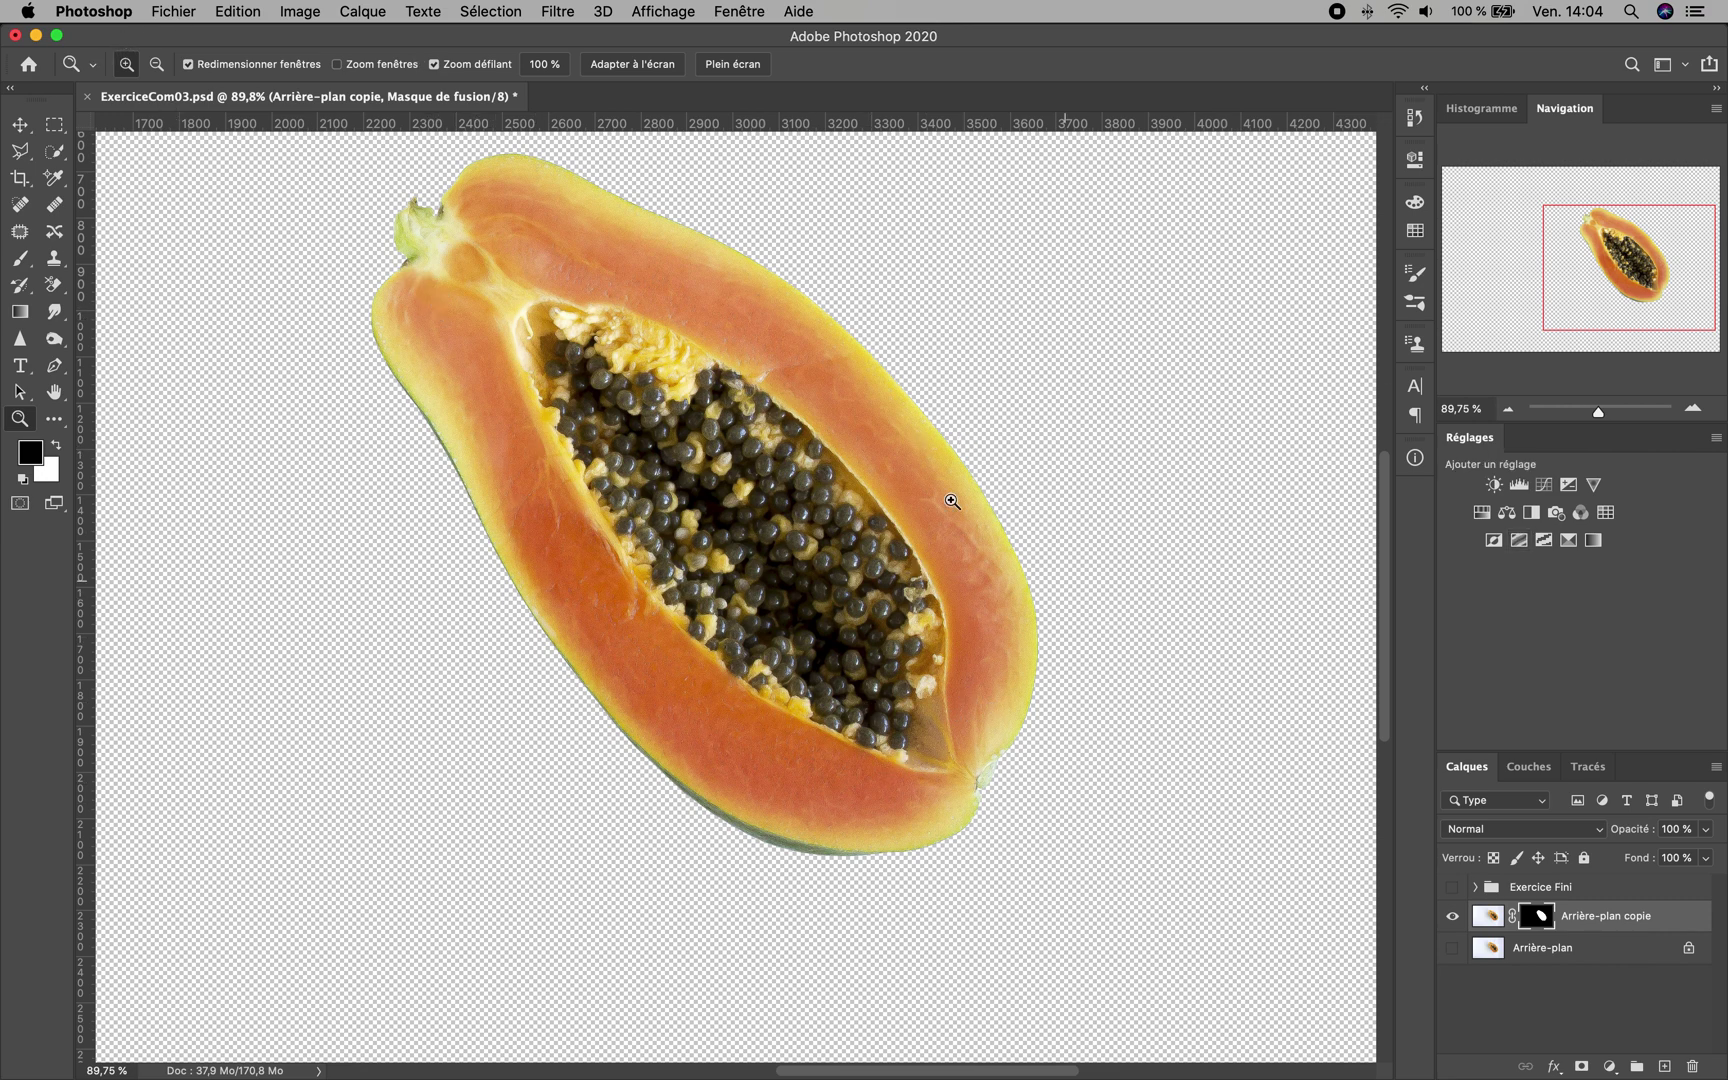
pyautogui.moveTo(889, 433); pyautogui.dragTo(889, 540)
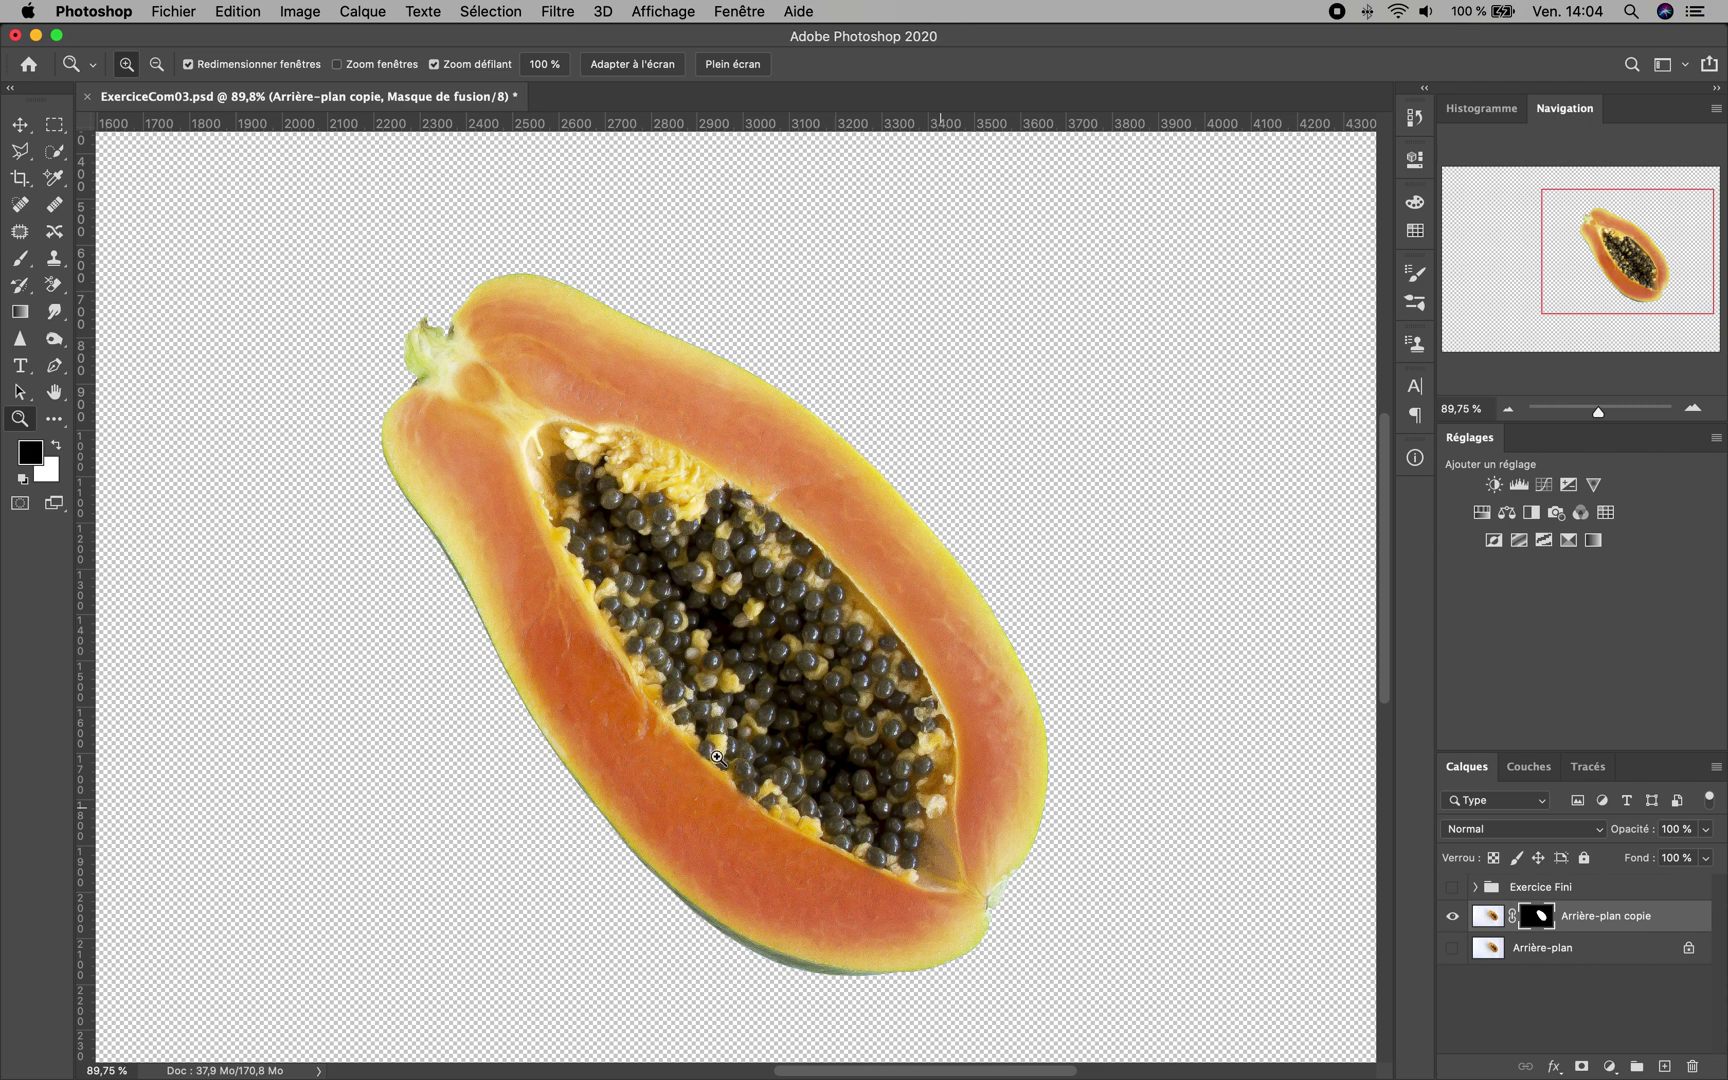
# Save a copy on the computer's Bureau as ExerciceCom03-bis.psd in Photoshop format, with alpha channels, layers and maximum compatibility enabled
pyautogui.click(172, 12)
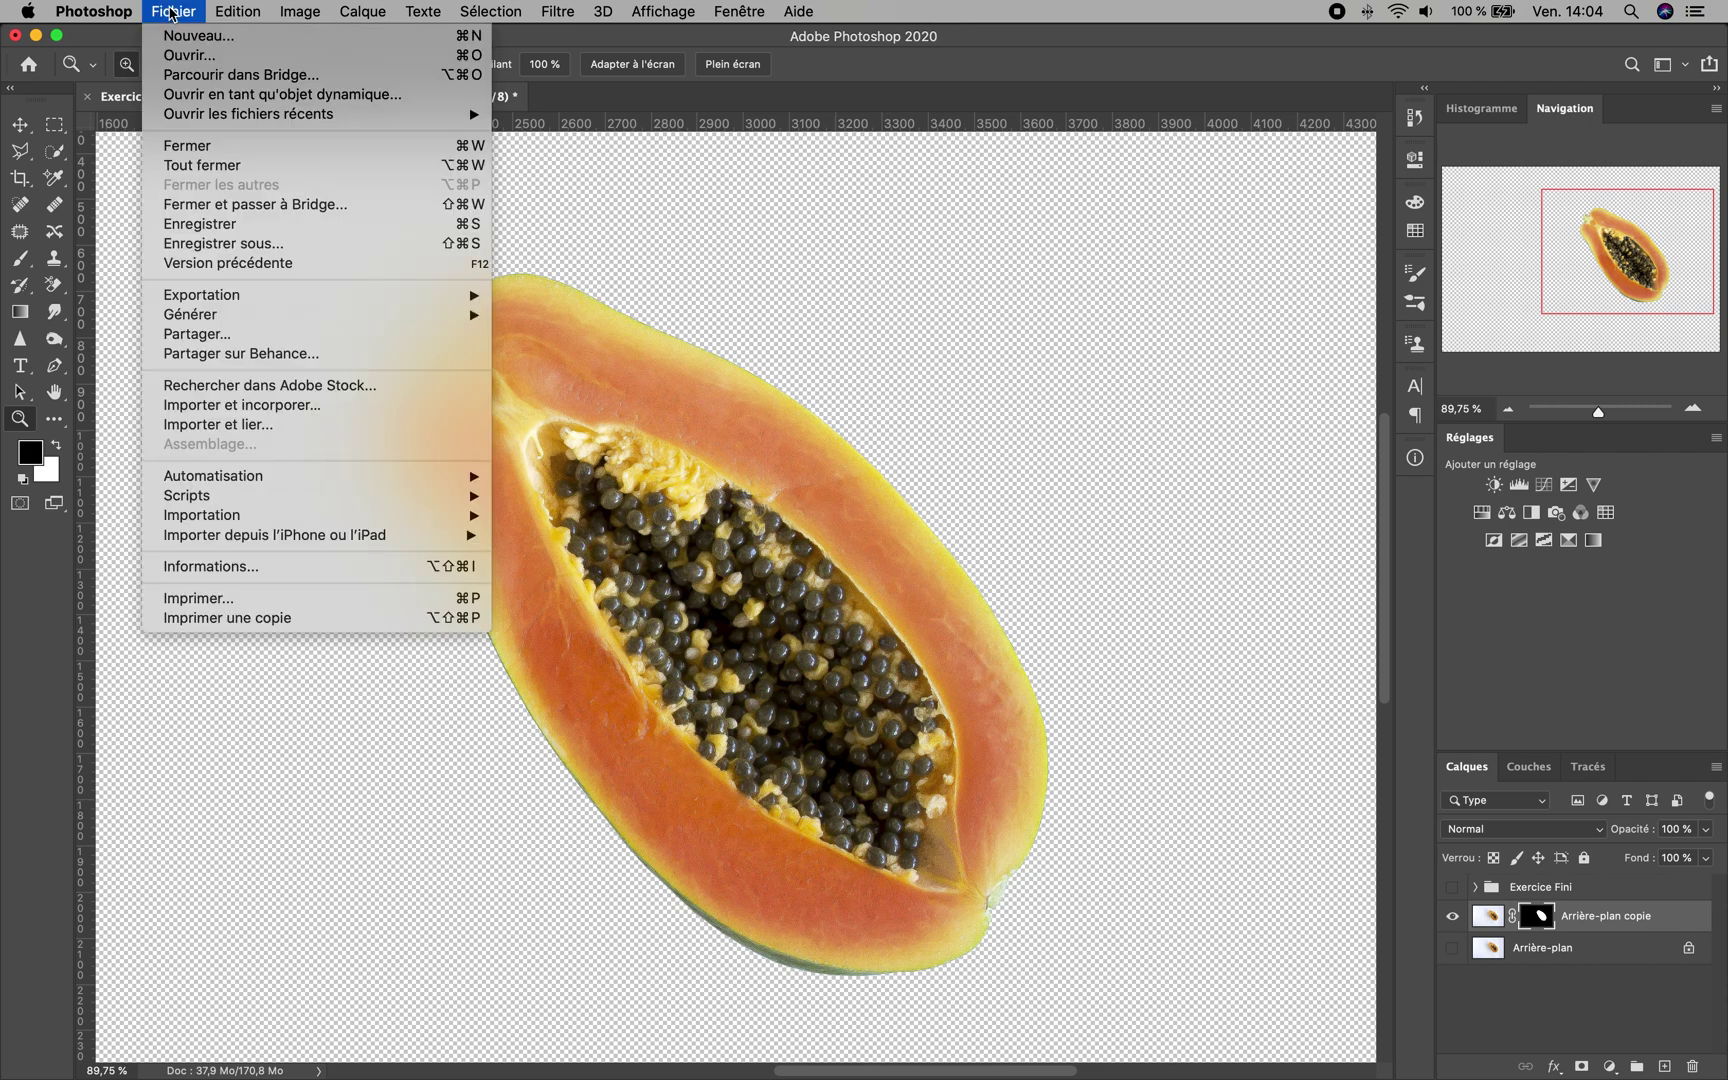
pyautogui.click(208, 244)
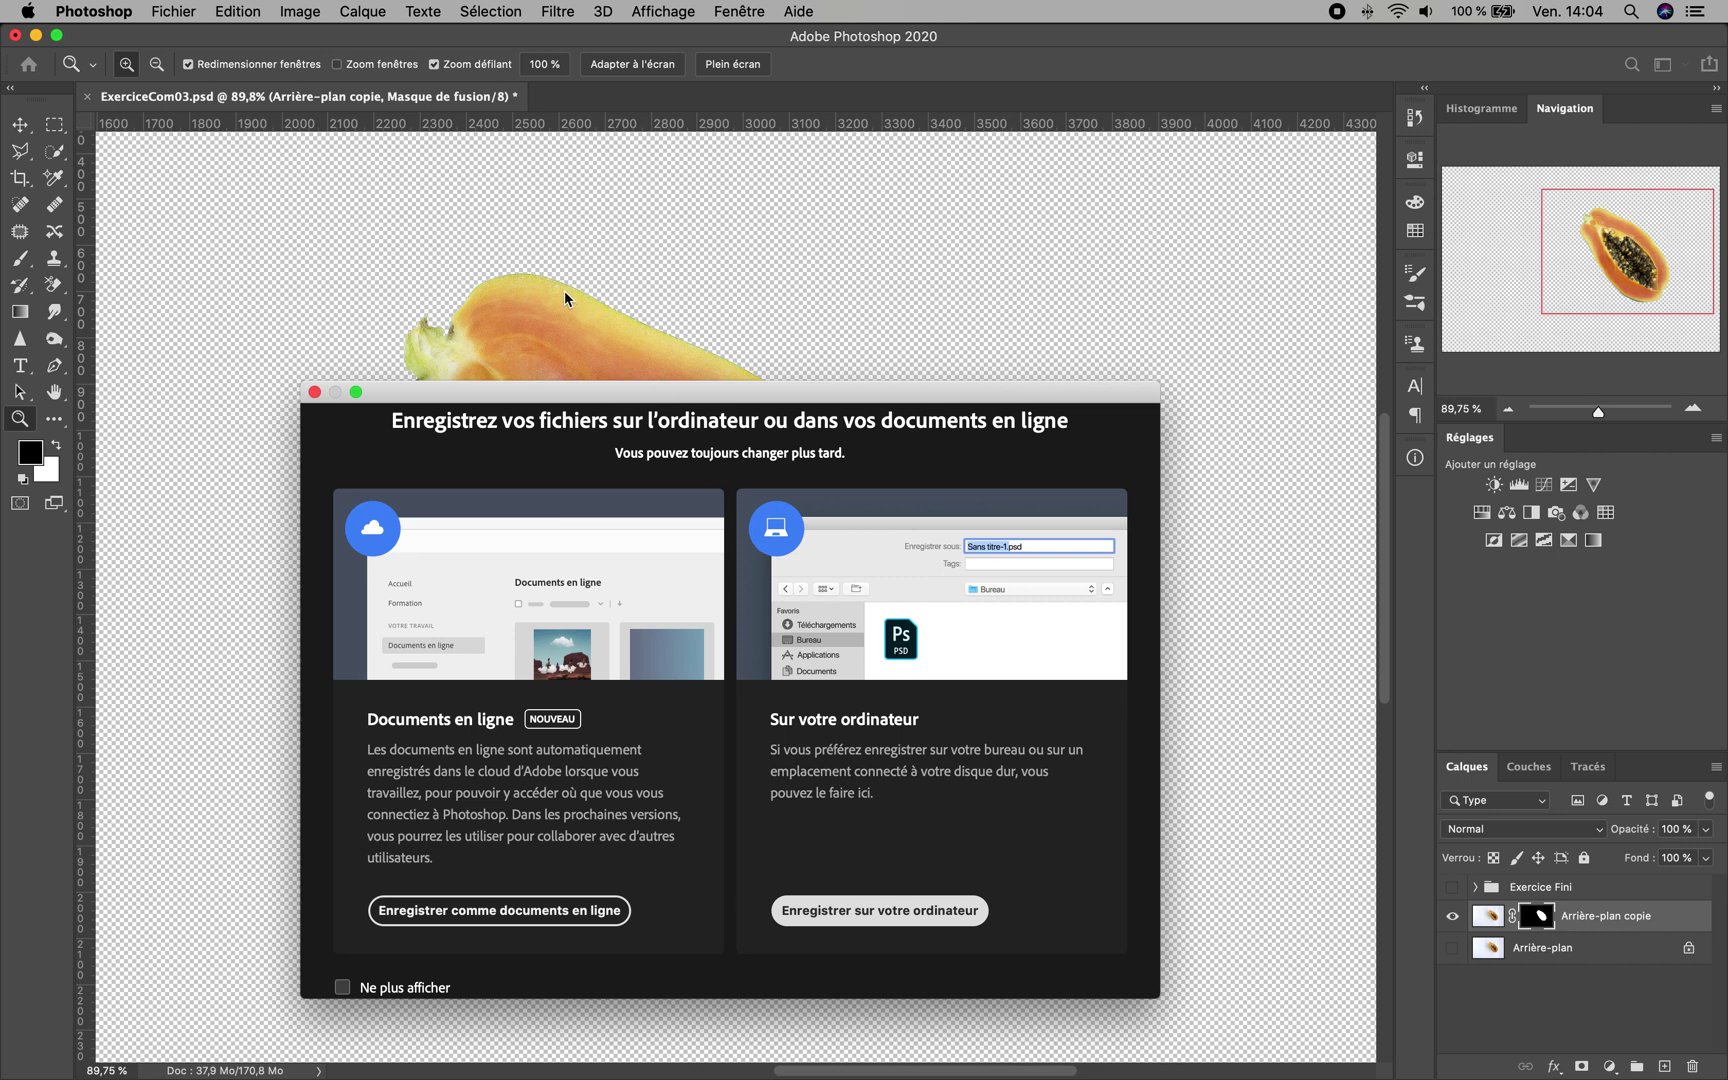
pyautogui.press('Return')
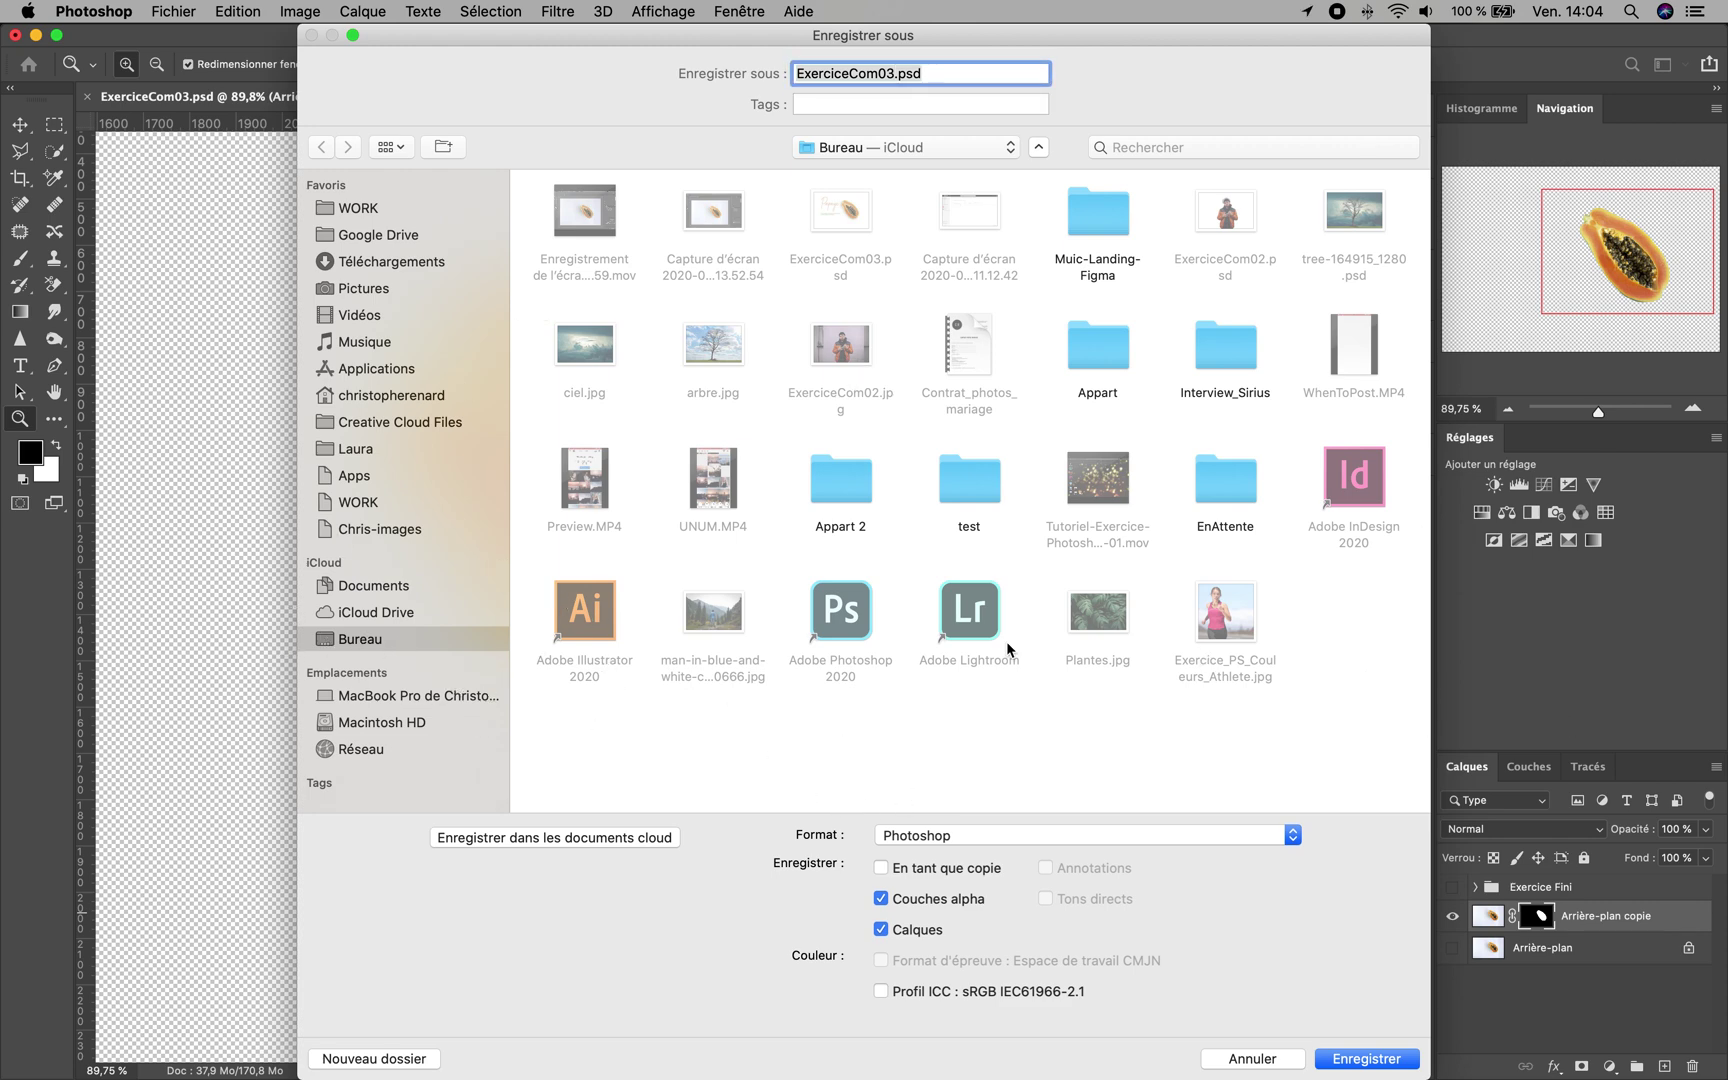
pyautogui.click(894, 72)
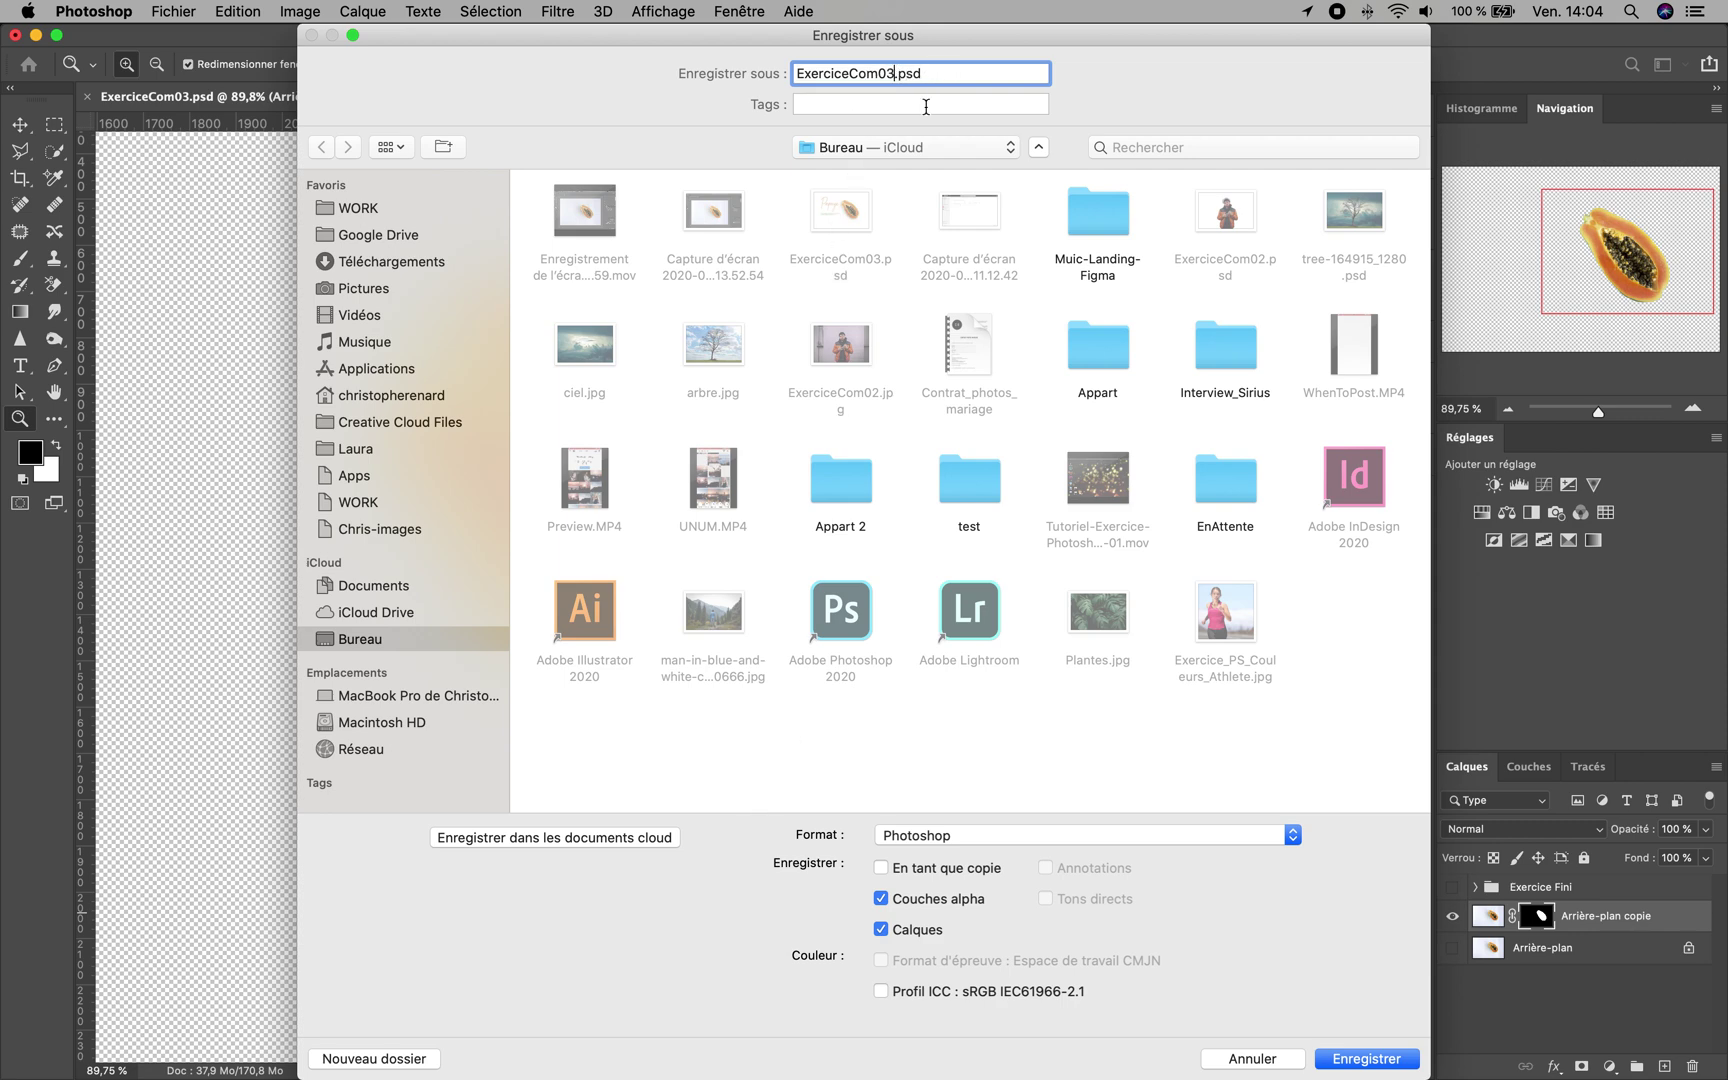
pyautogui.write('-bis')
pyautogui.click(917, 835)
pyautogui.click(917, 838)
pyautogui.click(929, 843)
pyautogui.click(929, 843)
pyautogui.moveTo(924, 77); pyautogui.dragTo(955, 75)
pyautogui.click(994, 72)
pyautogui.click(1354, 1064)
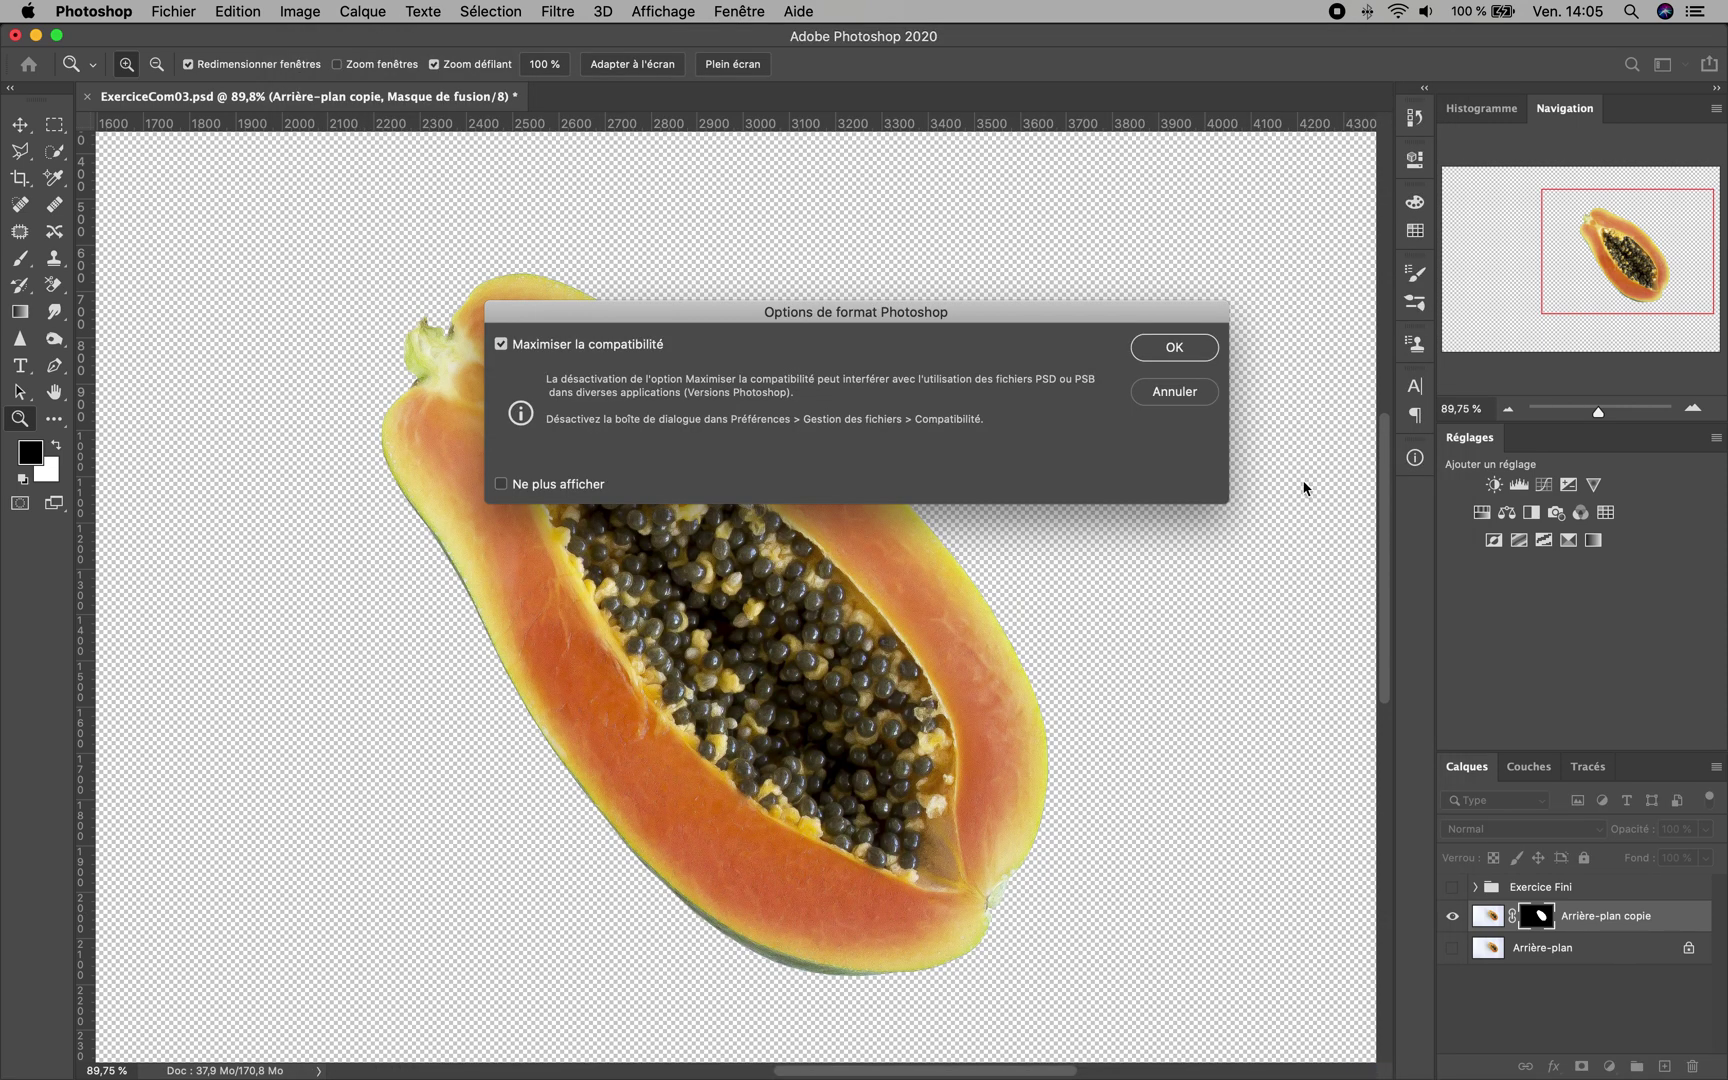
pyautogui.click(1172, 348)
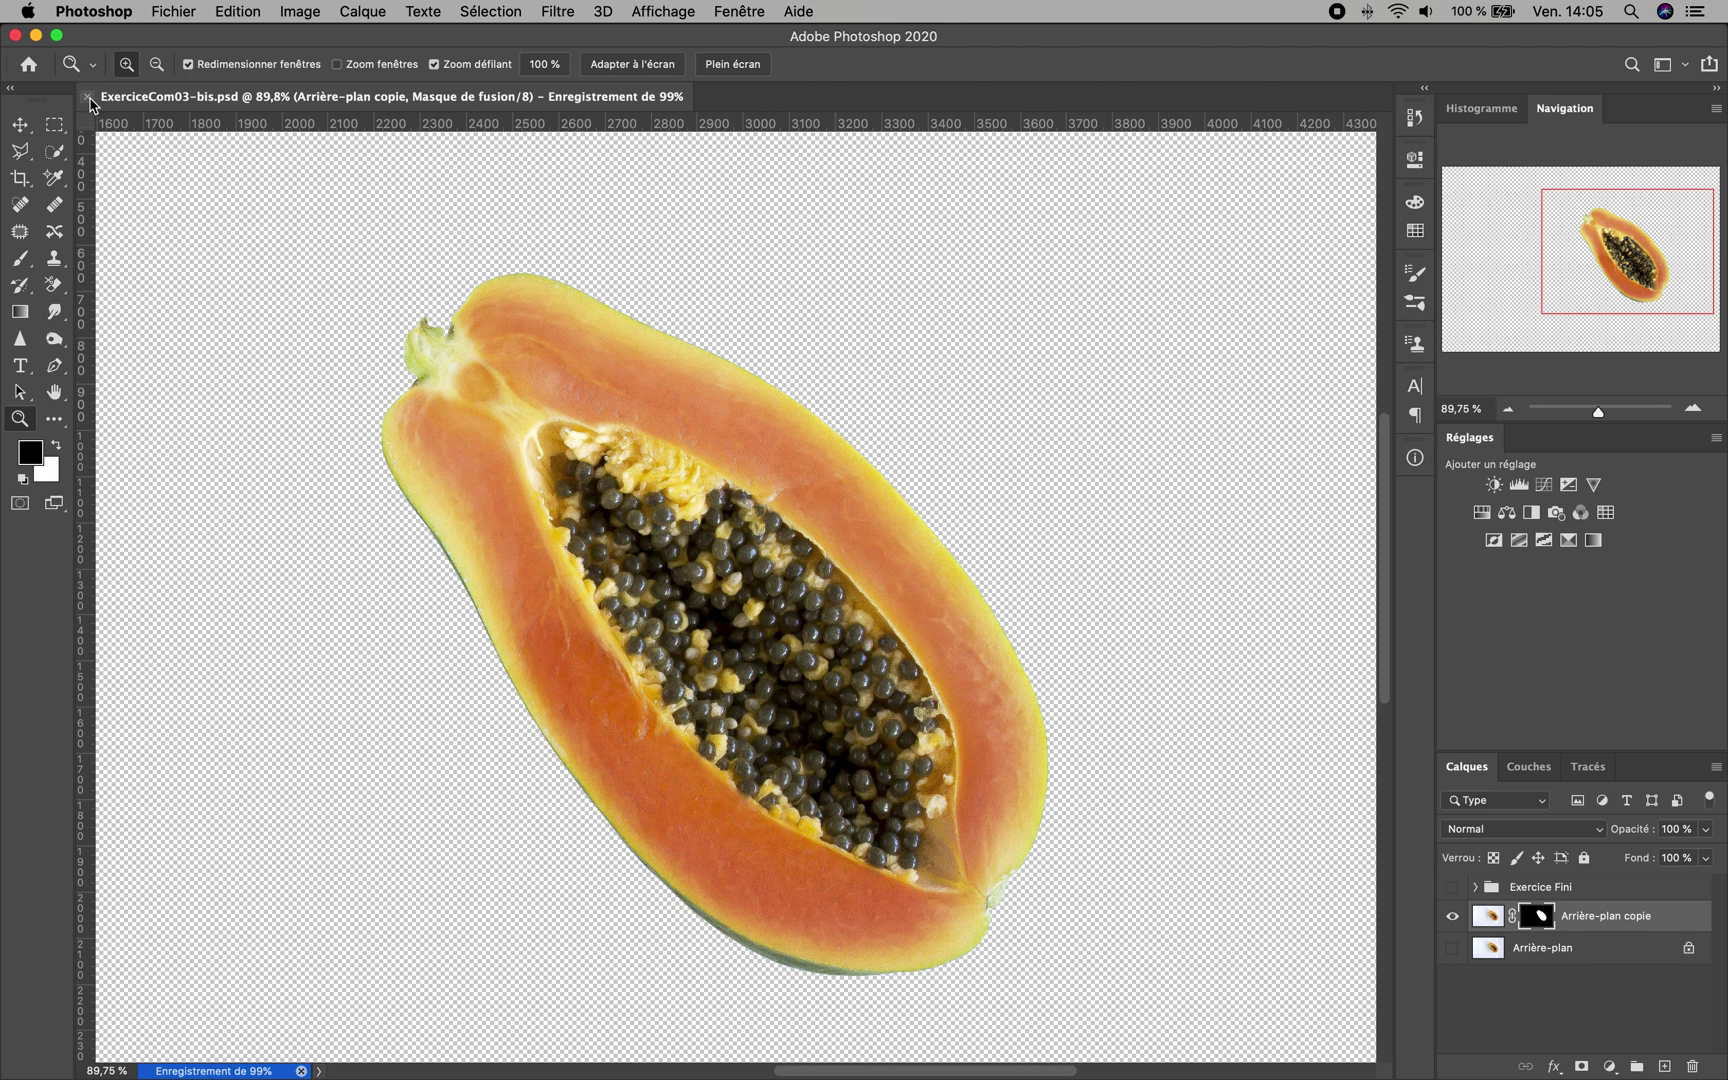
# Close the ExerciceCom03-bis.psd document and reopen it from the Bureau folder
pyautogui.click(88, 97)
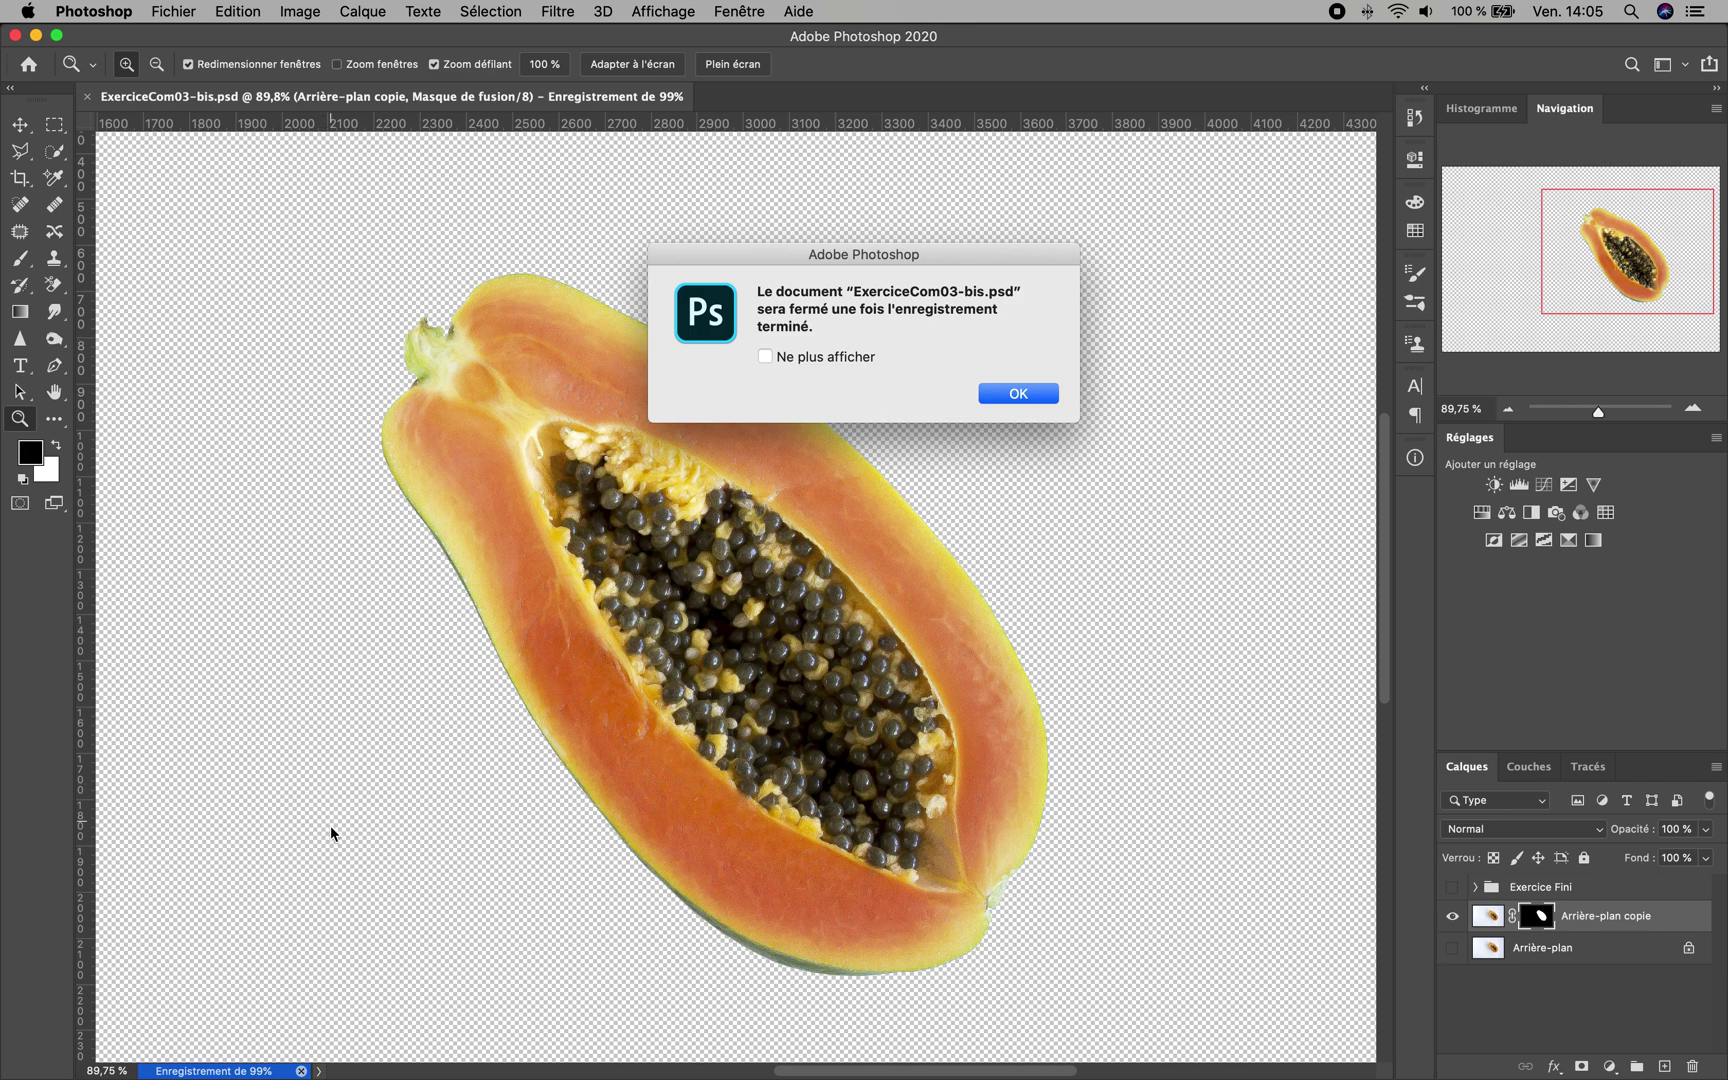
pyautogui.click(1024, 397)
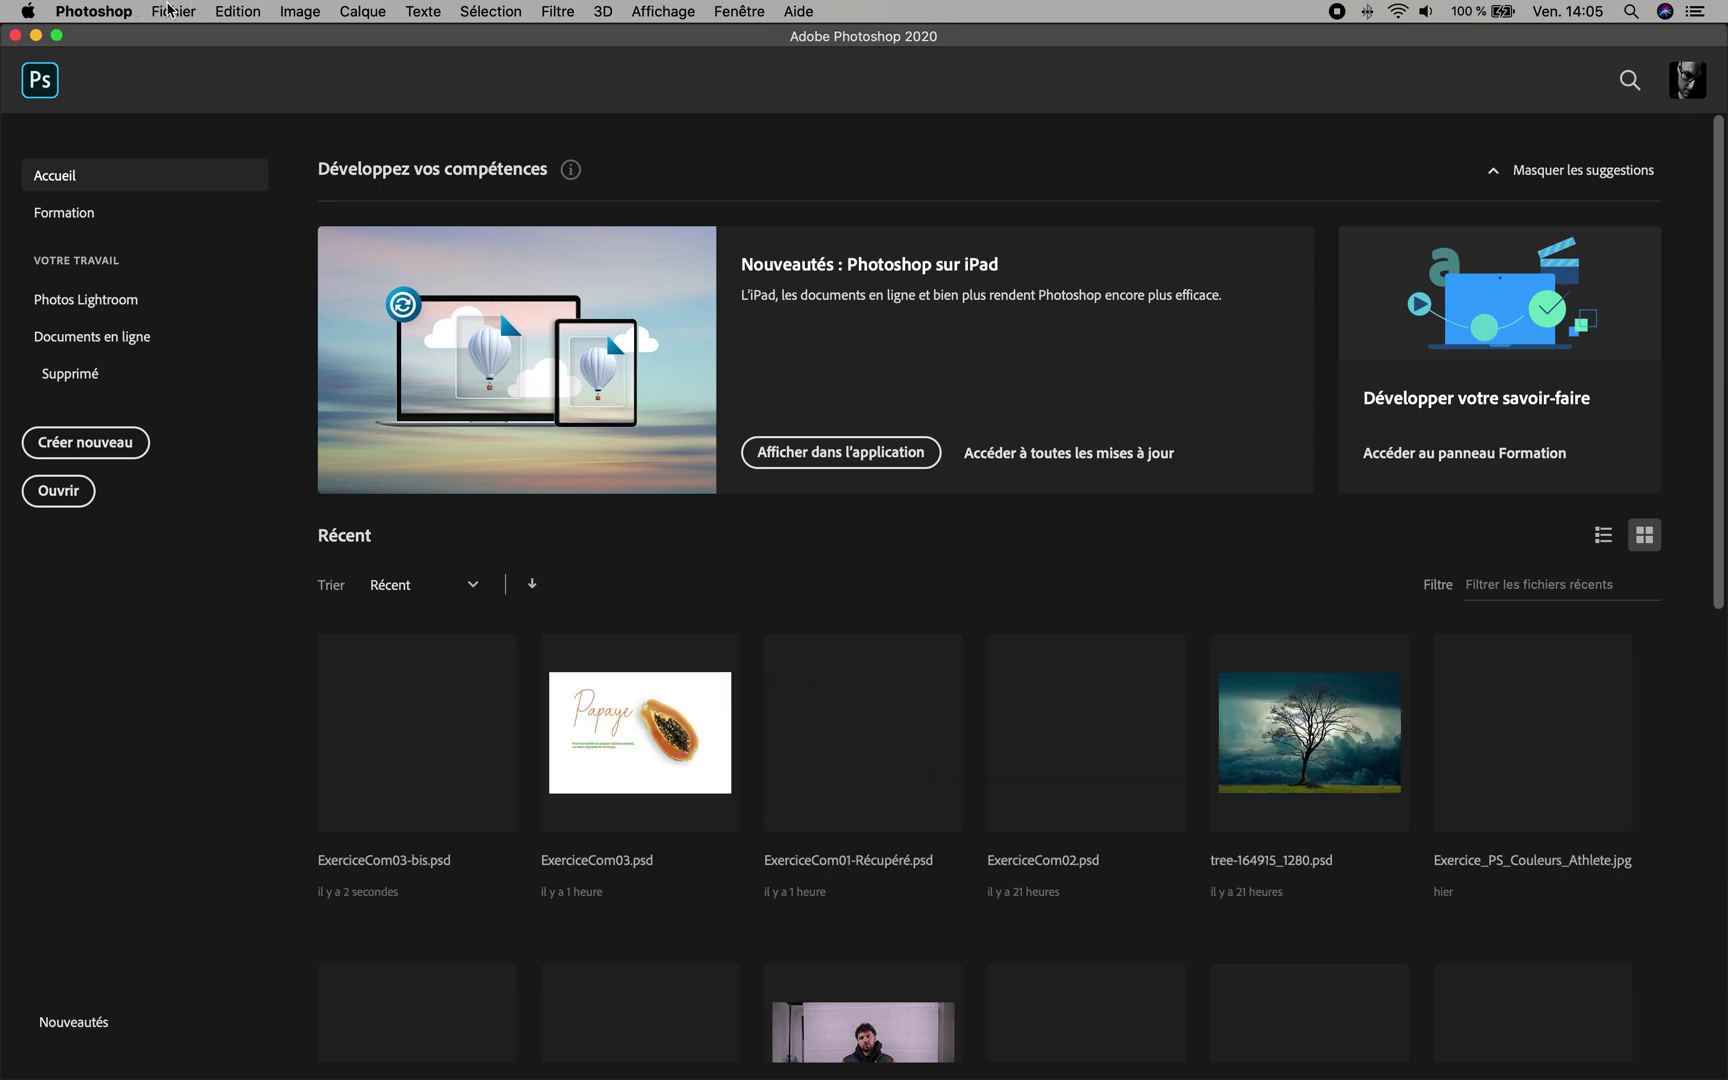
pyautogui.click(168, 10)
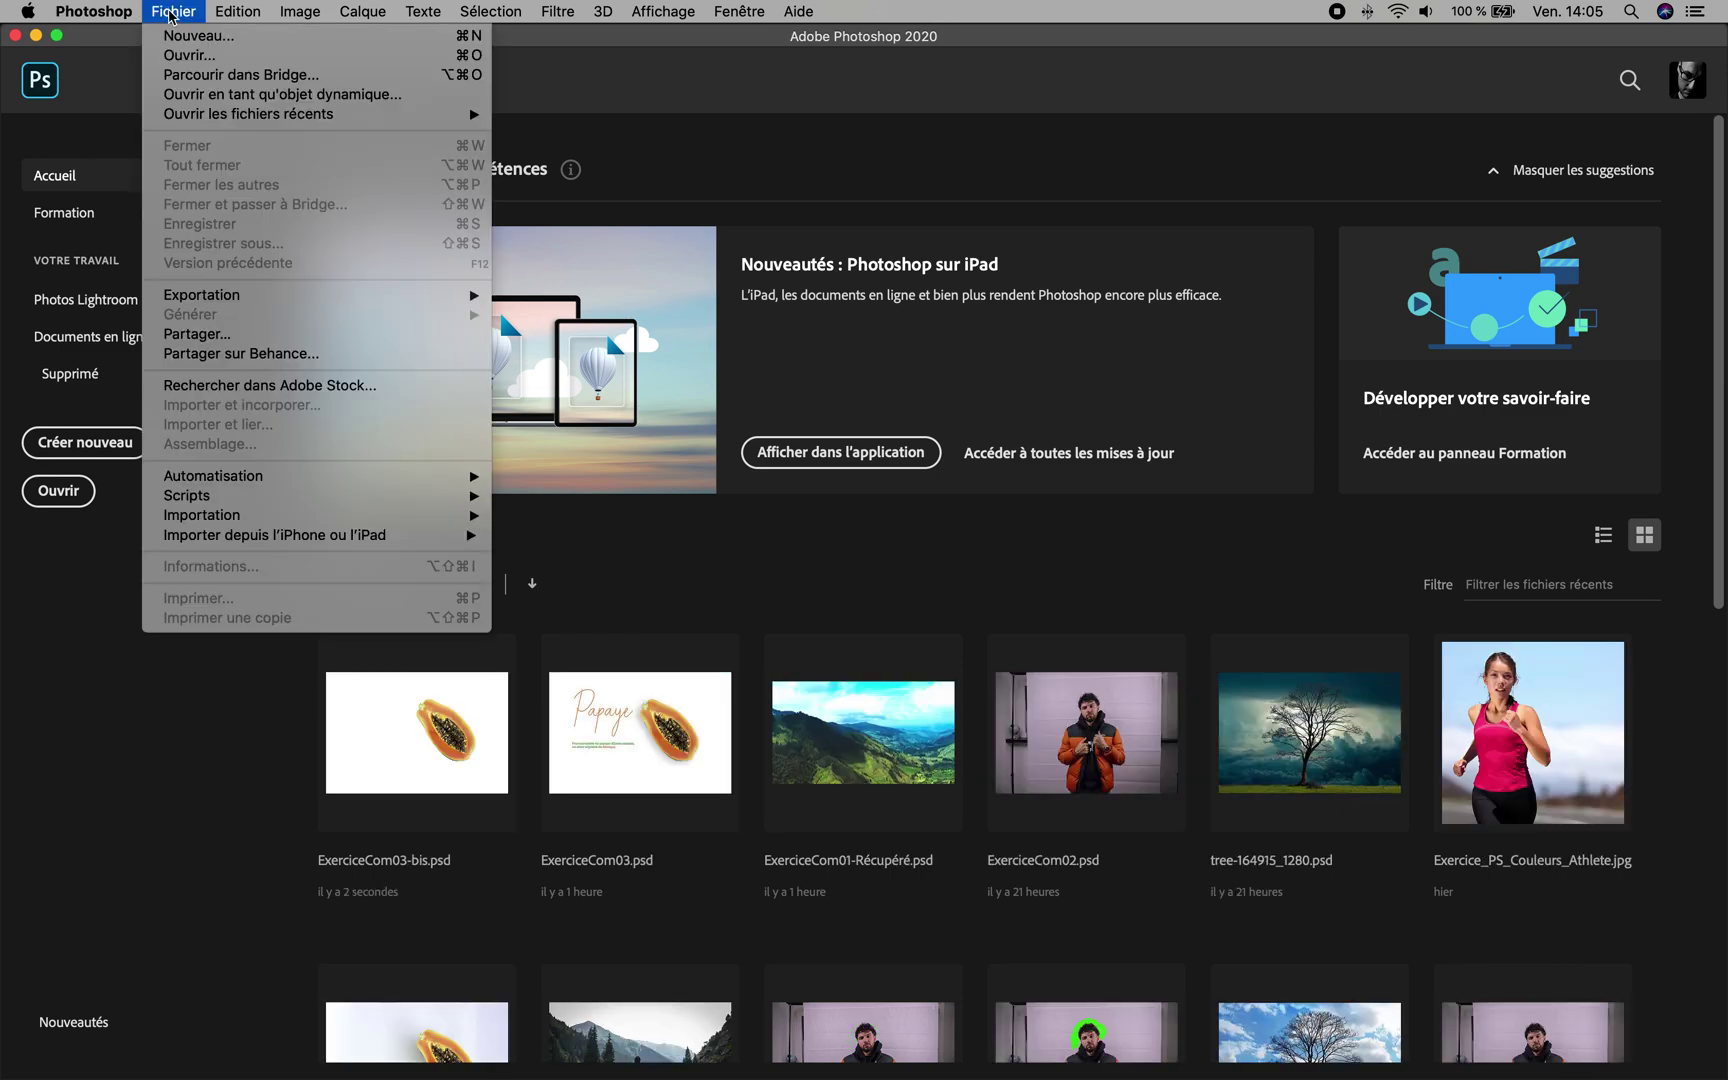
pyautogui.click(186, 56)
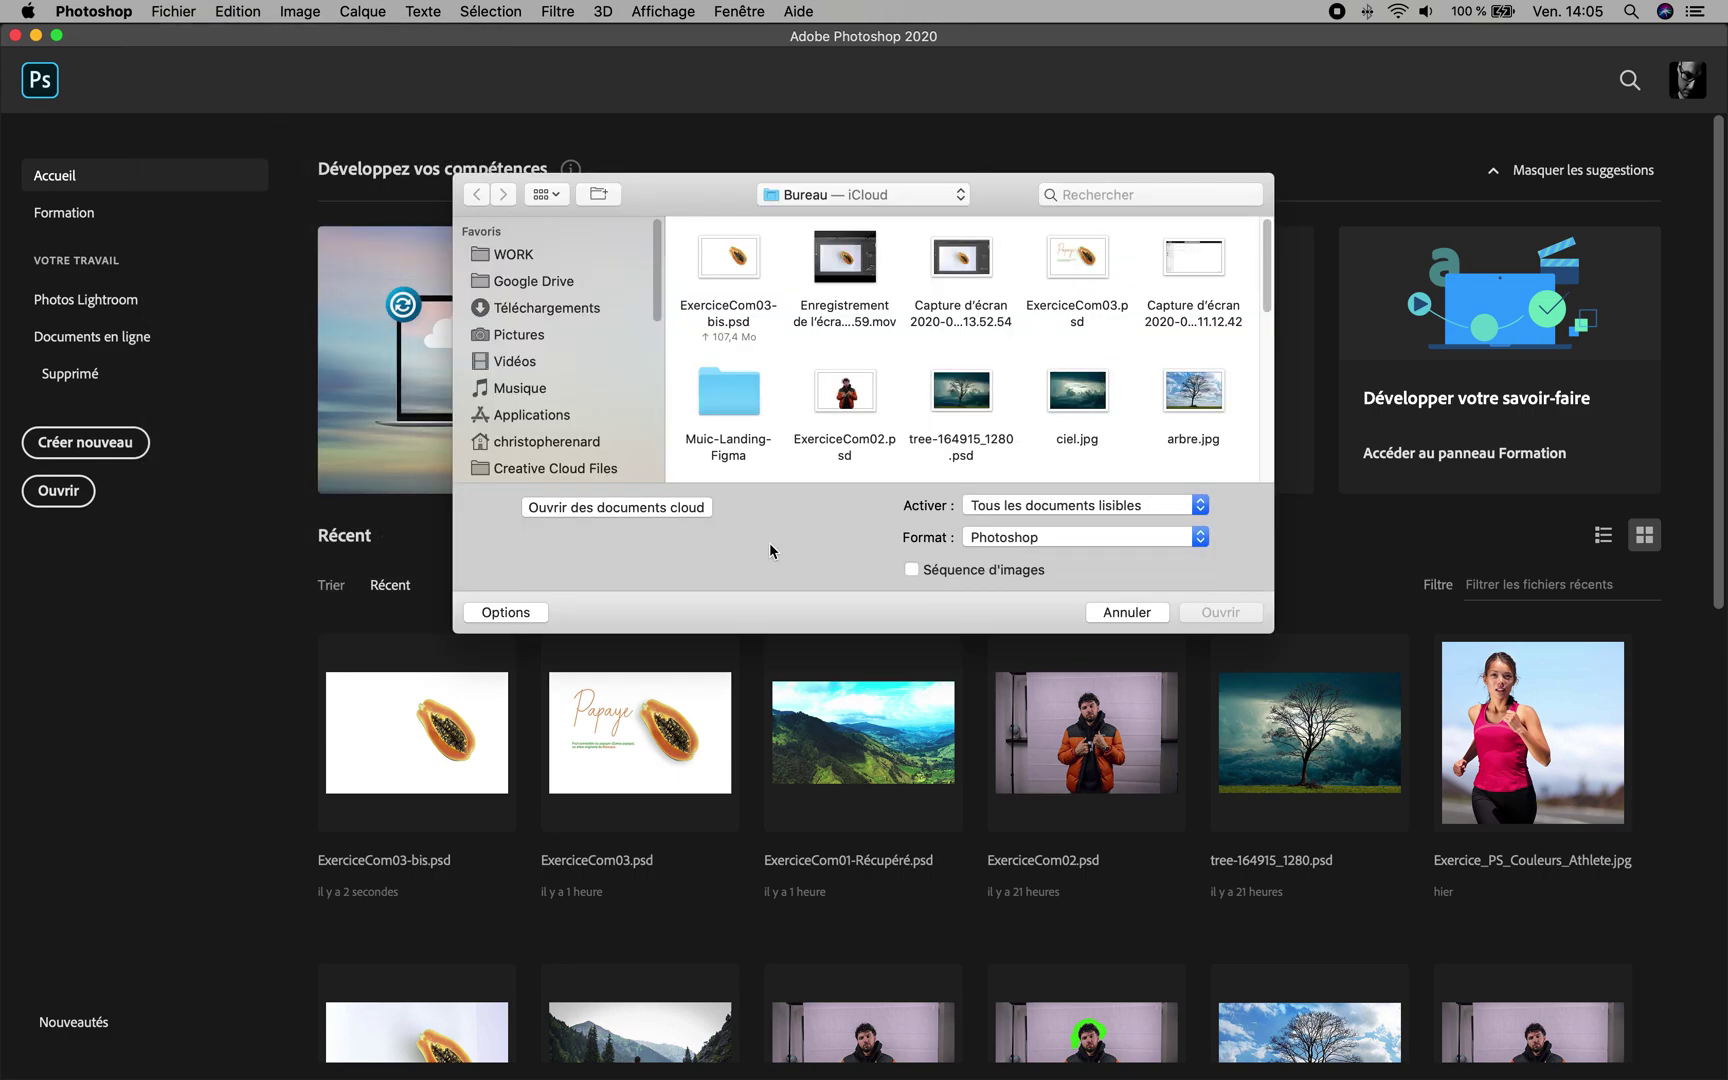
pyautogui.click(731, 260)
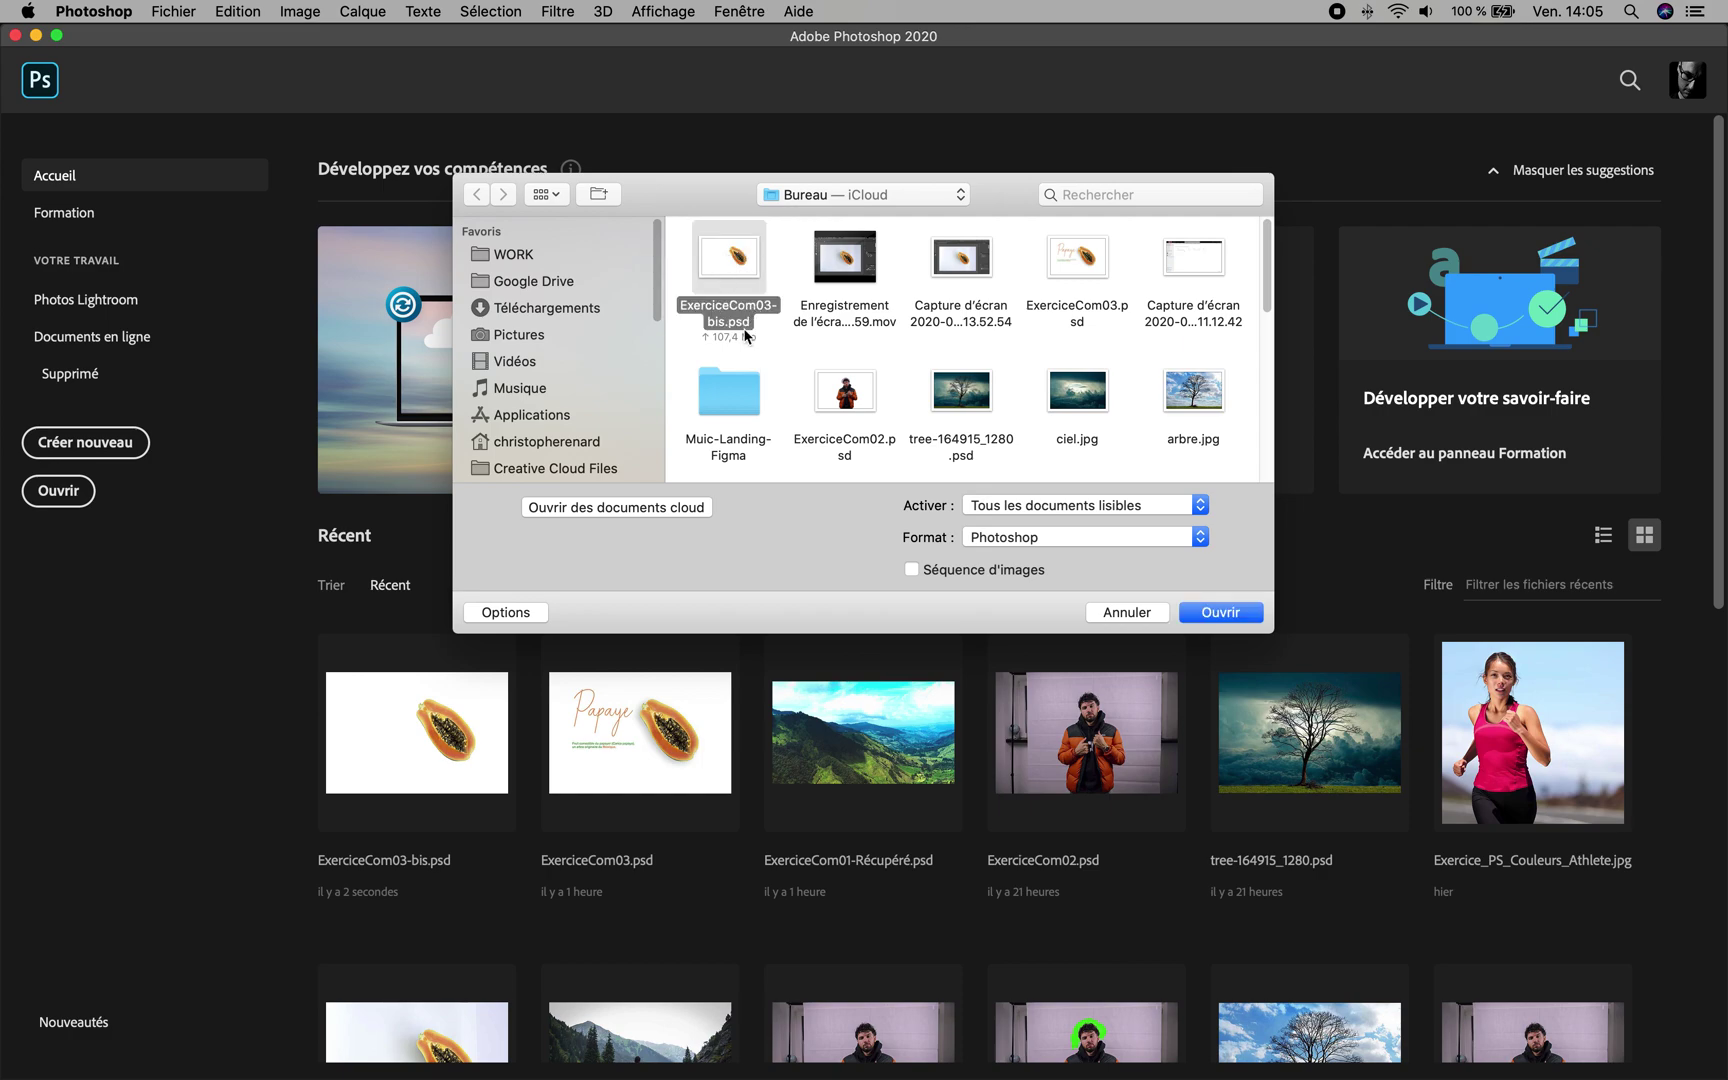
pyautogui.doubleClick(724, 262)
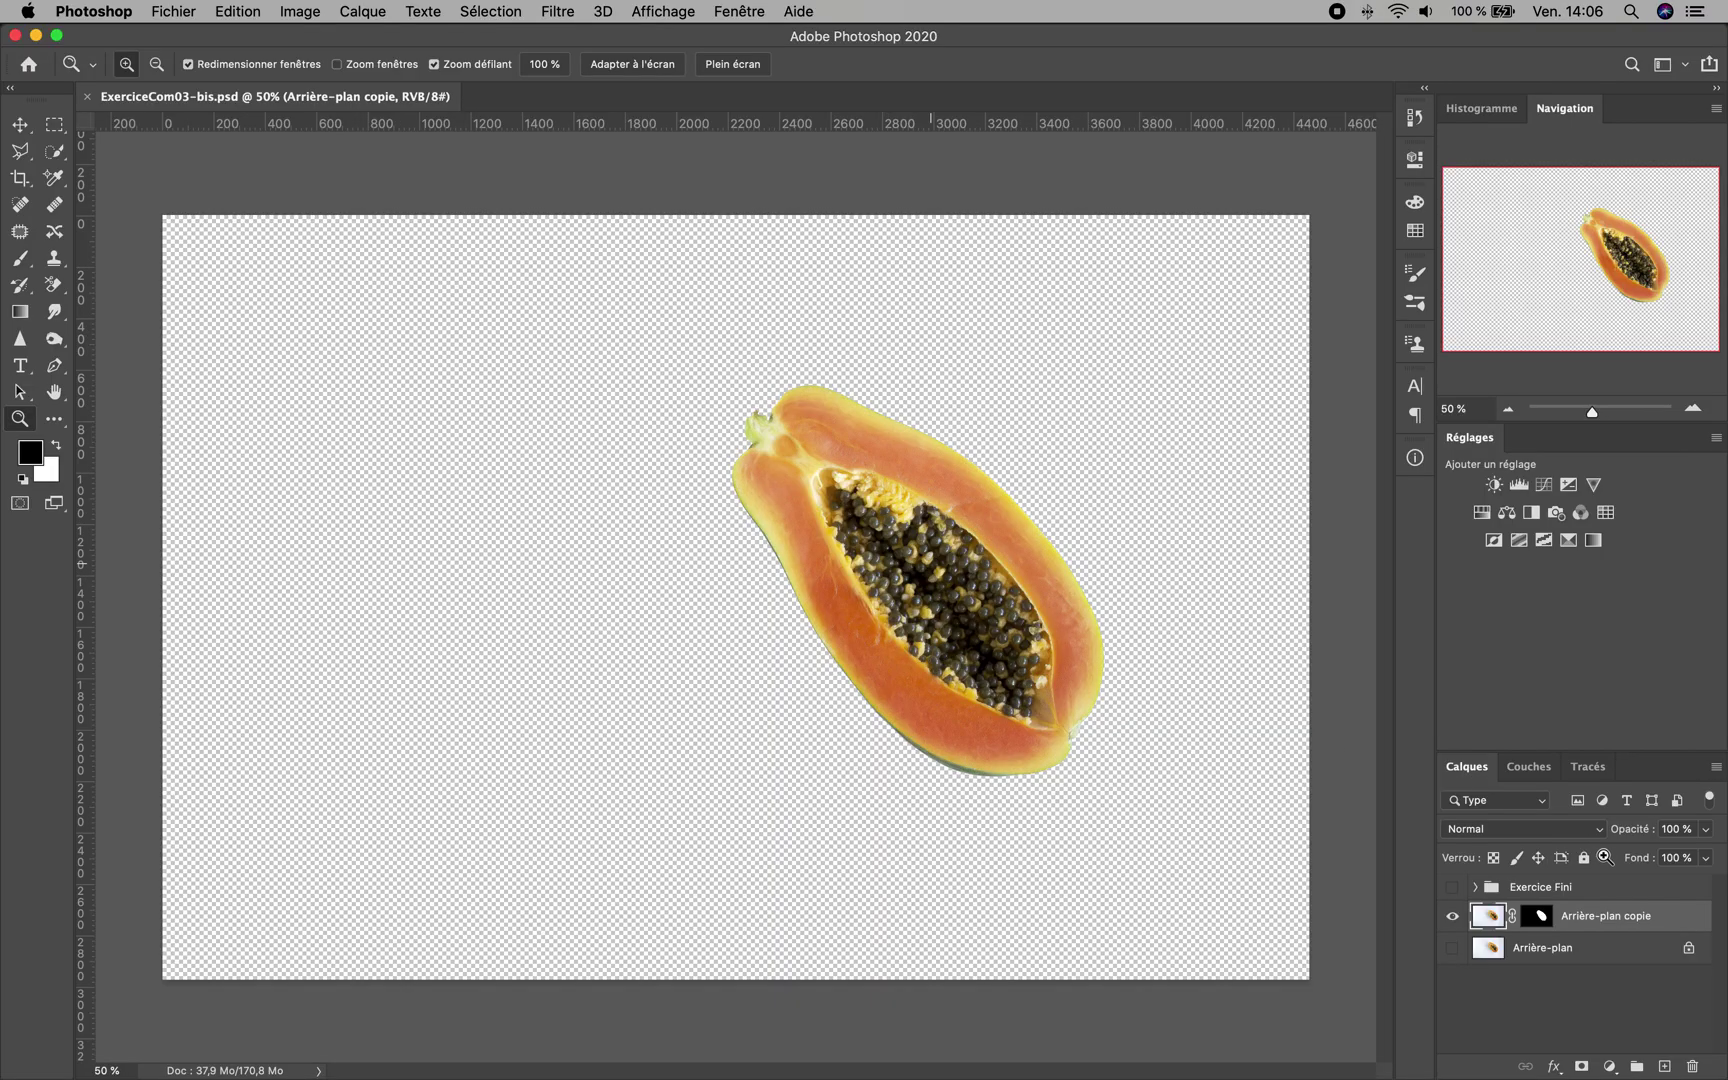
# Load the saved channel "fruit 2" of ExerciceCom03-bis.psd as a new selection, and clear that selection again
pyautogui.click(503, 10)
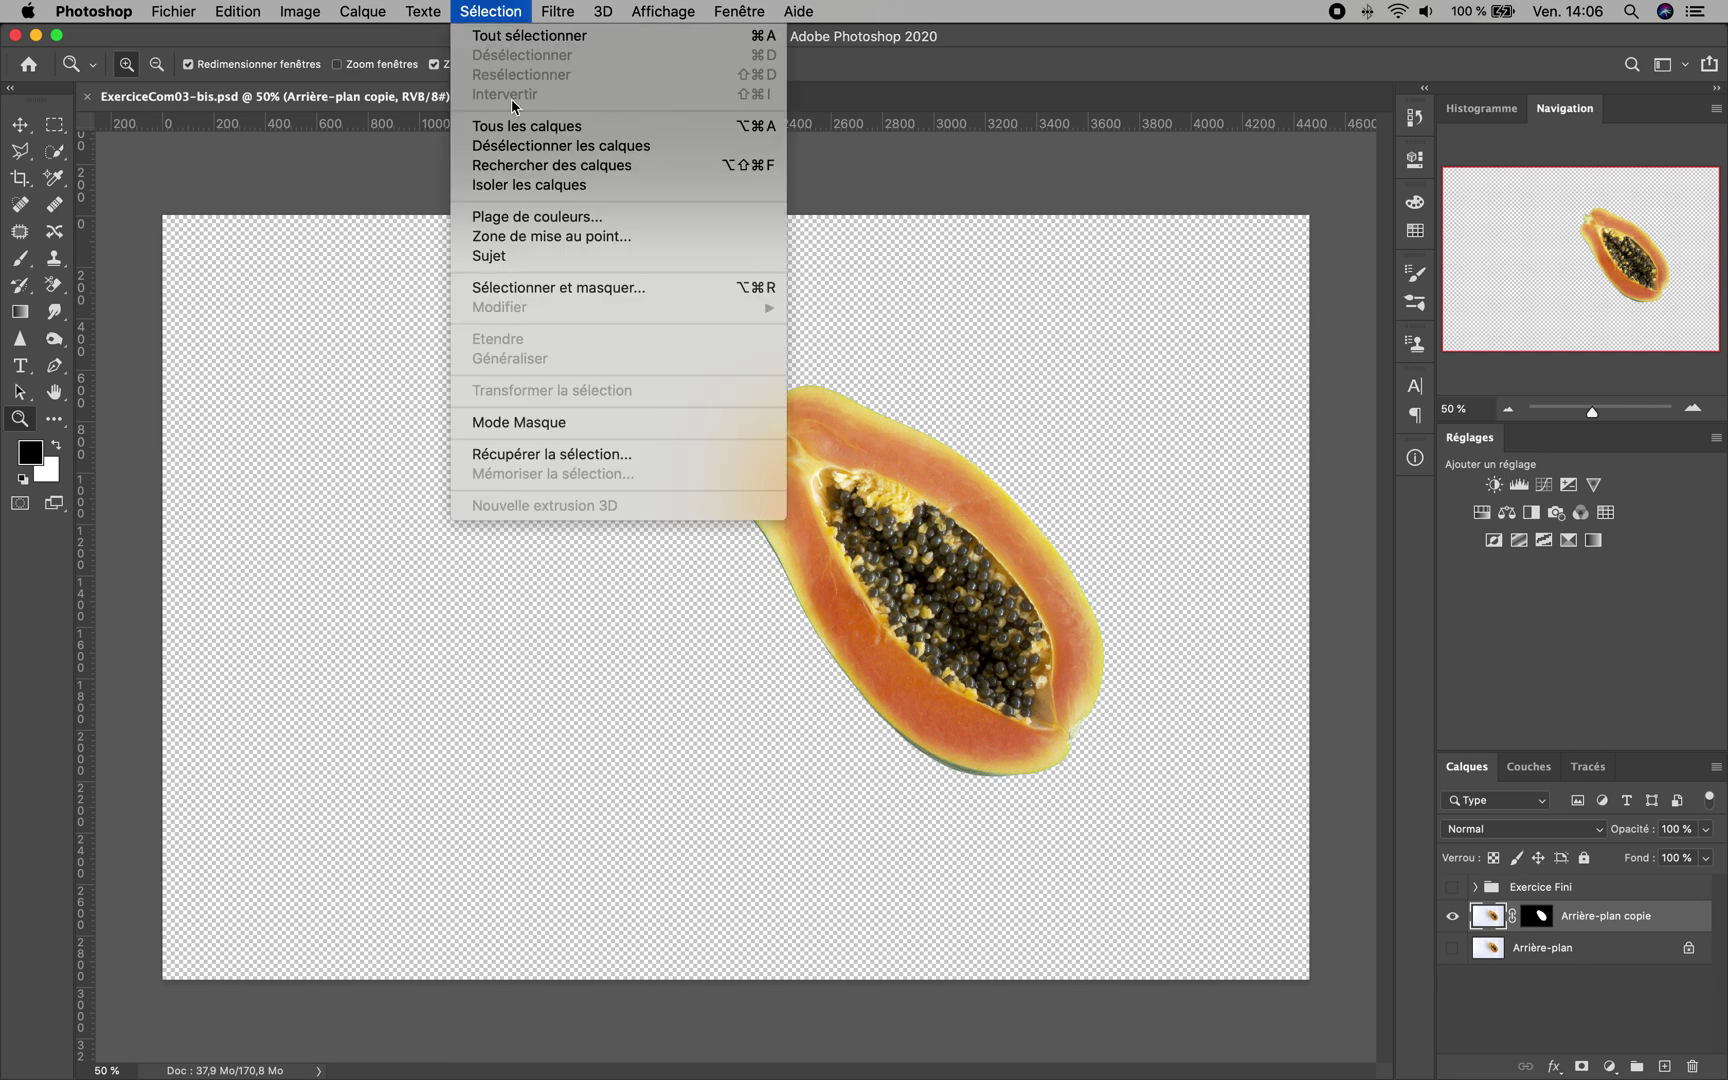
pyautogui.click(533, 456)
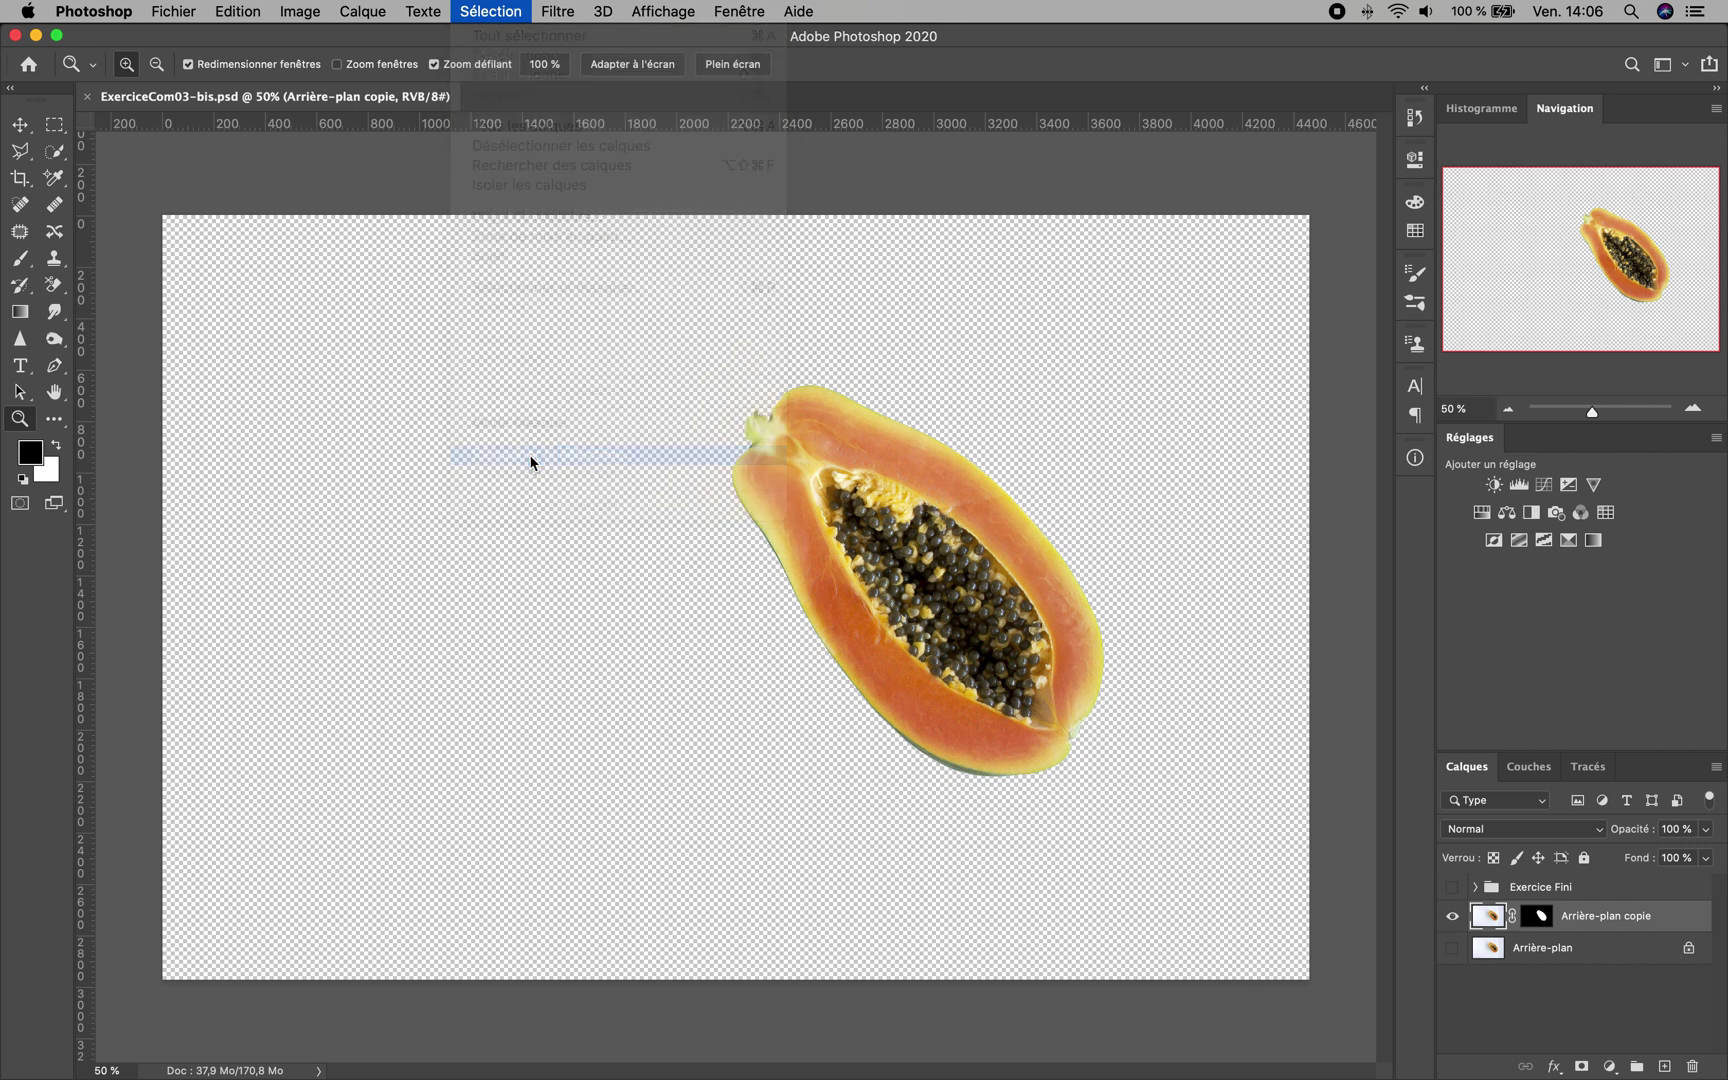
pyautogui.click(792, 462)
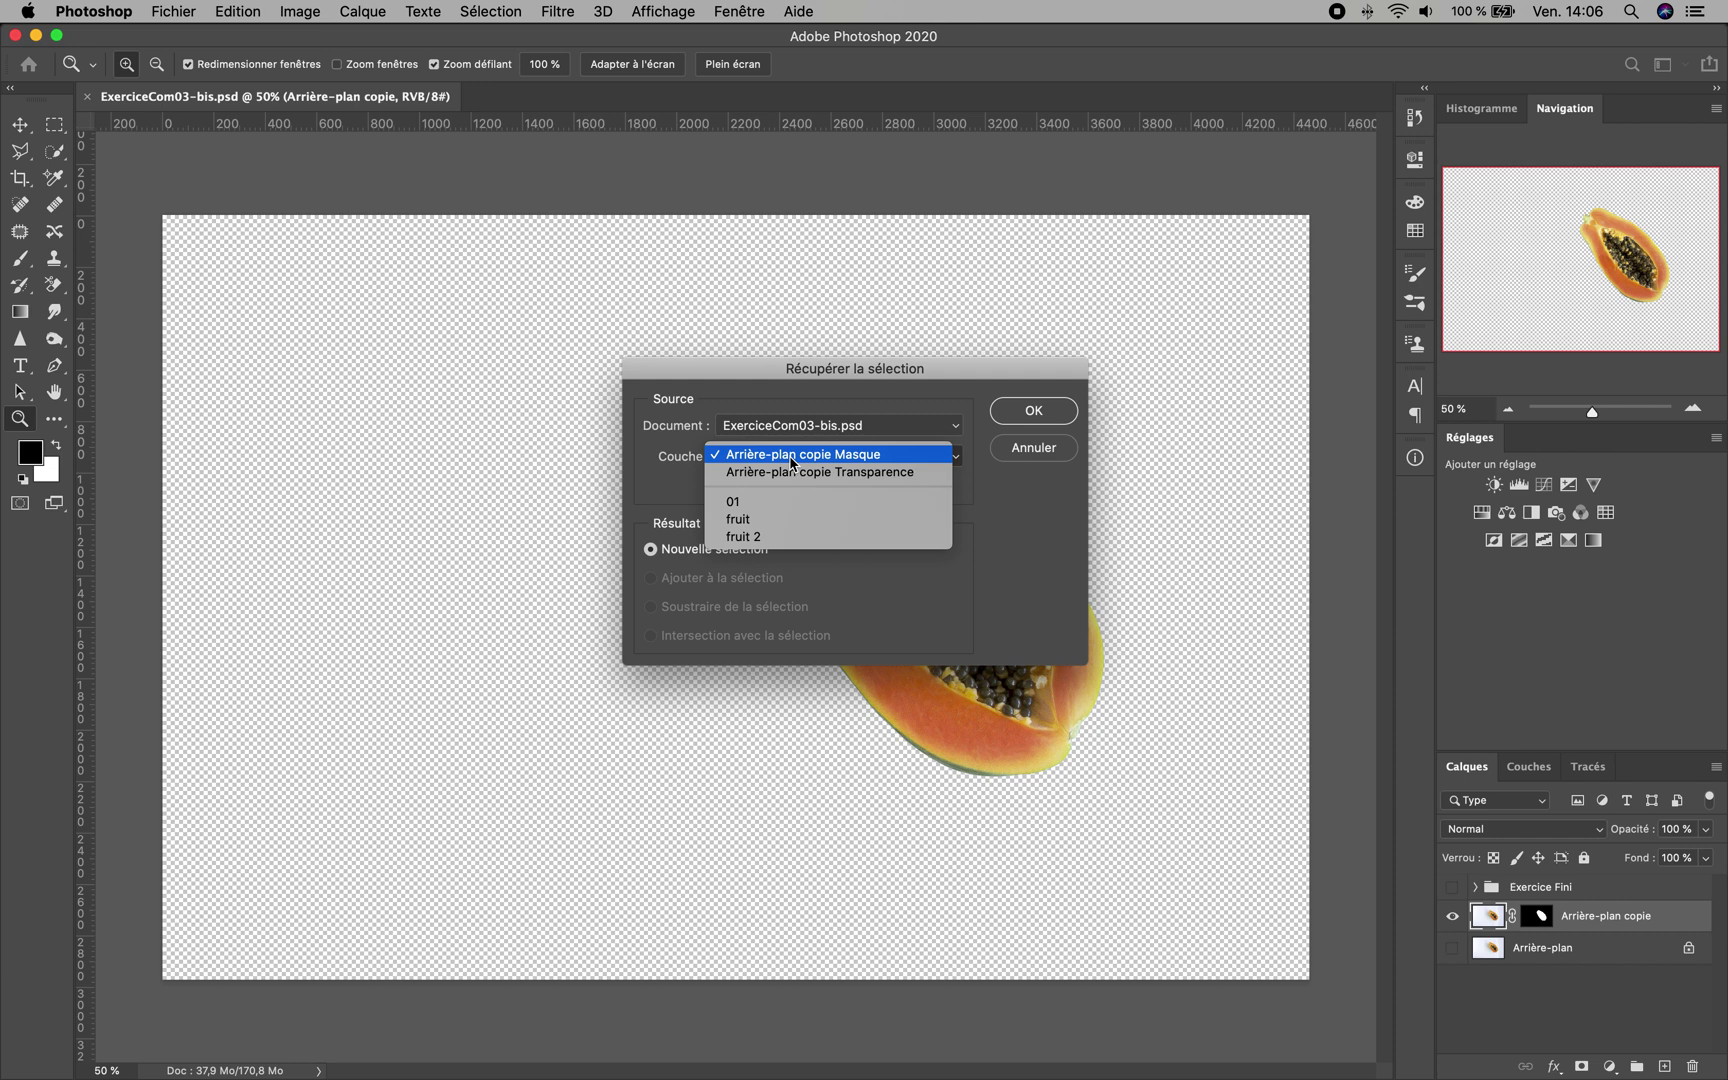
pyautogui.click(791, 538)
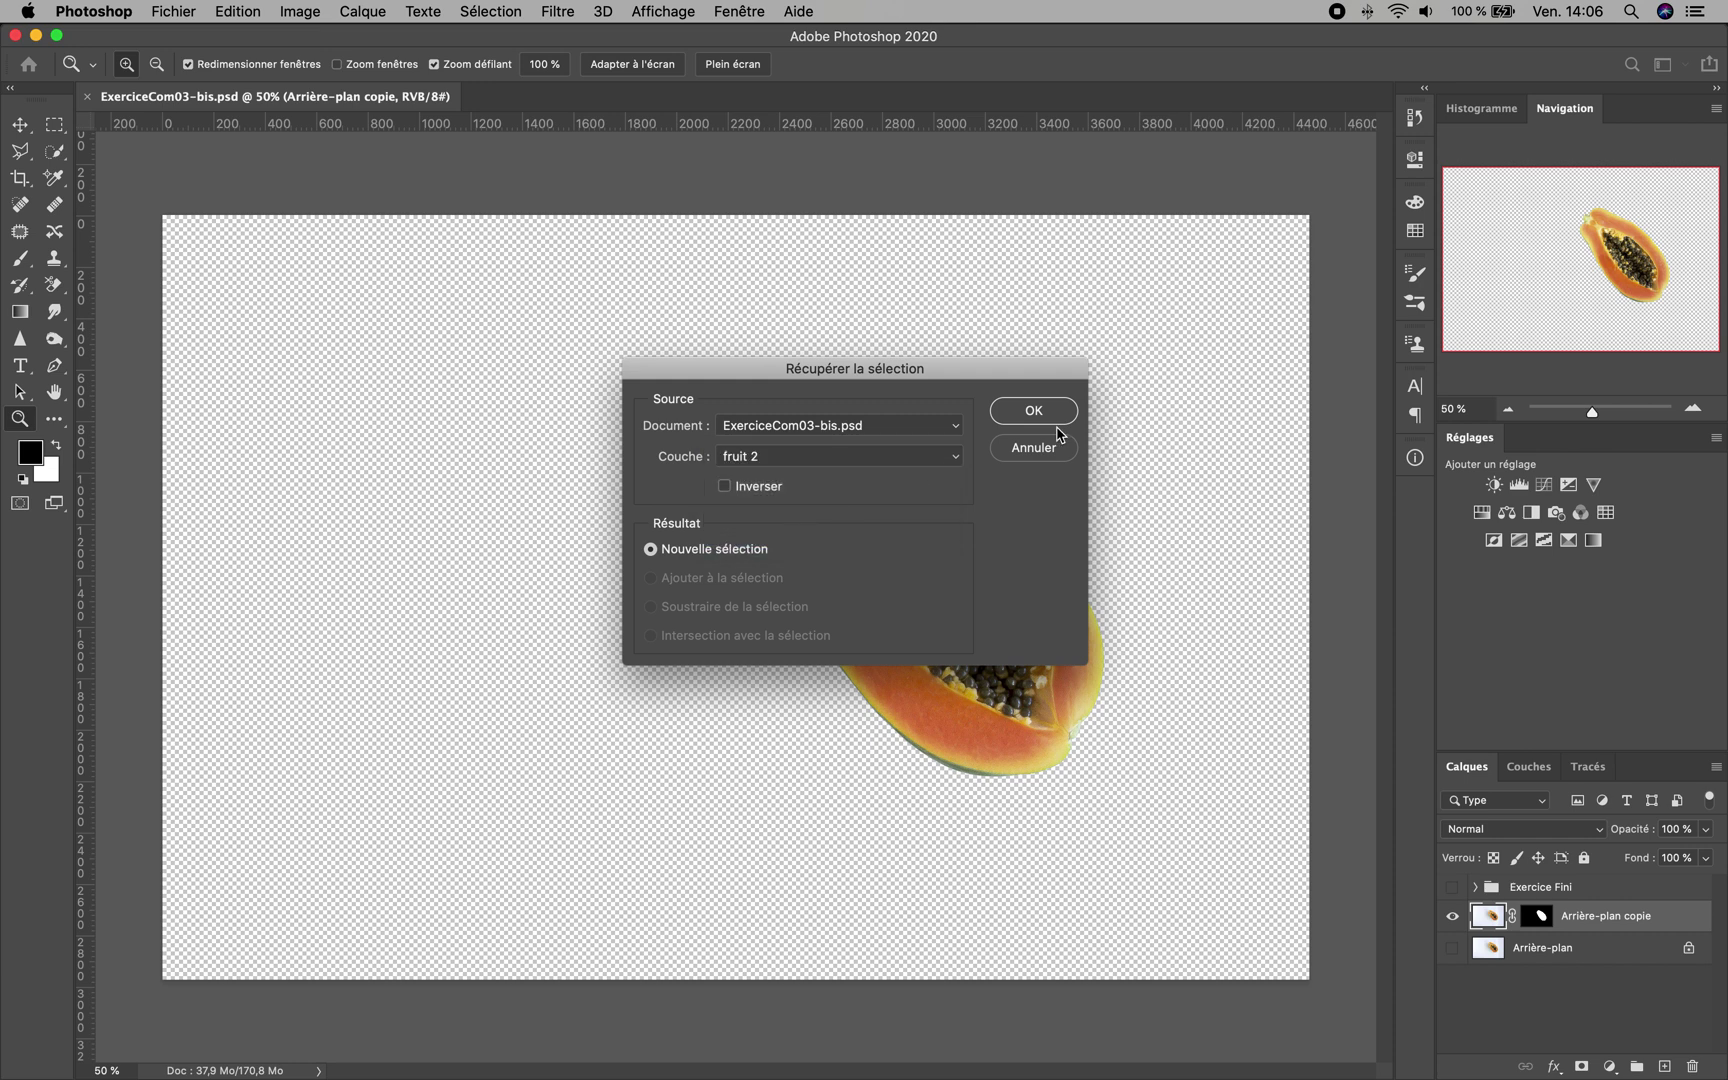
pyautogui.click(1059, 424)
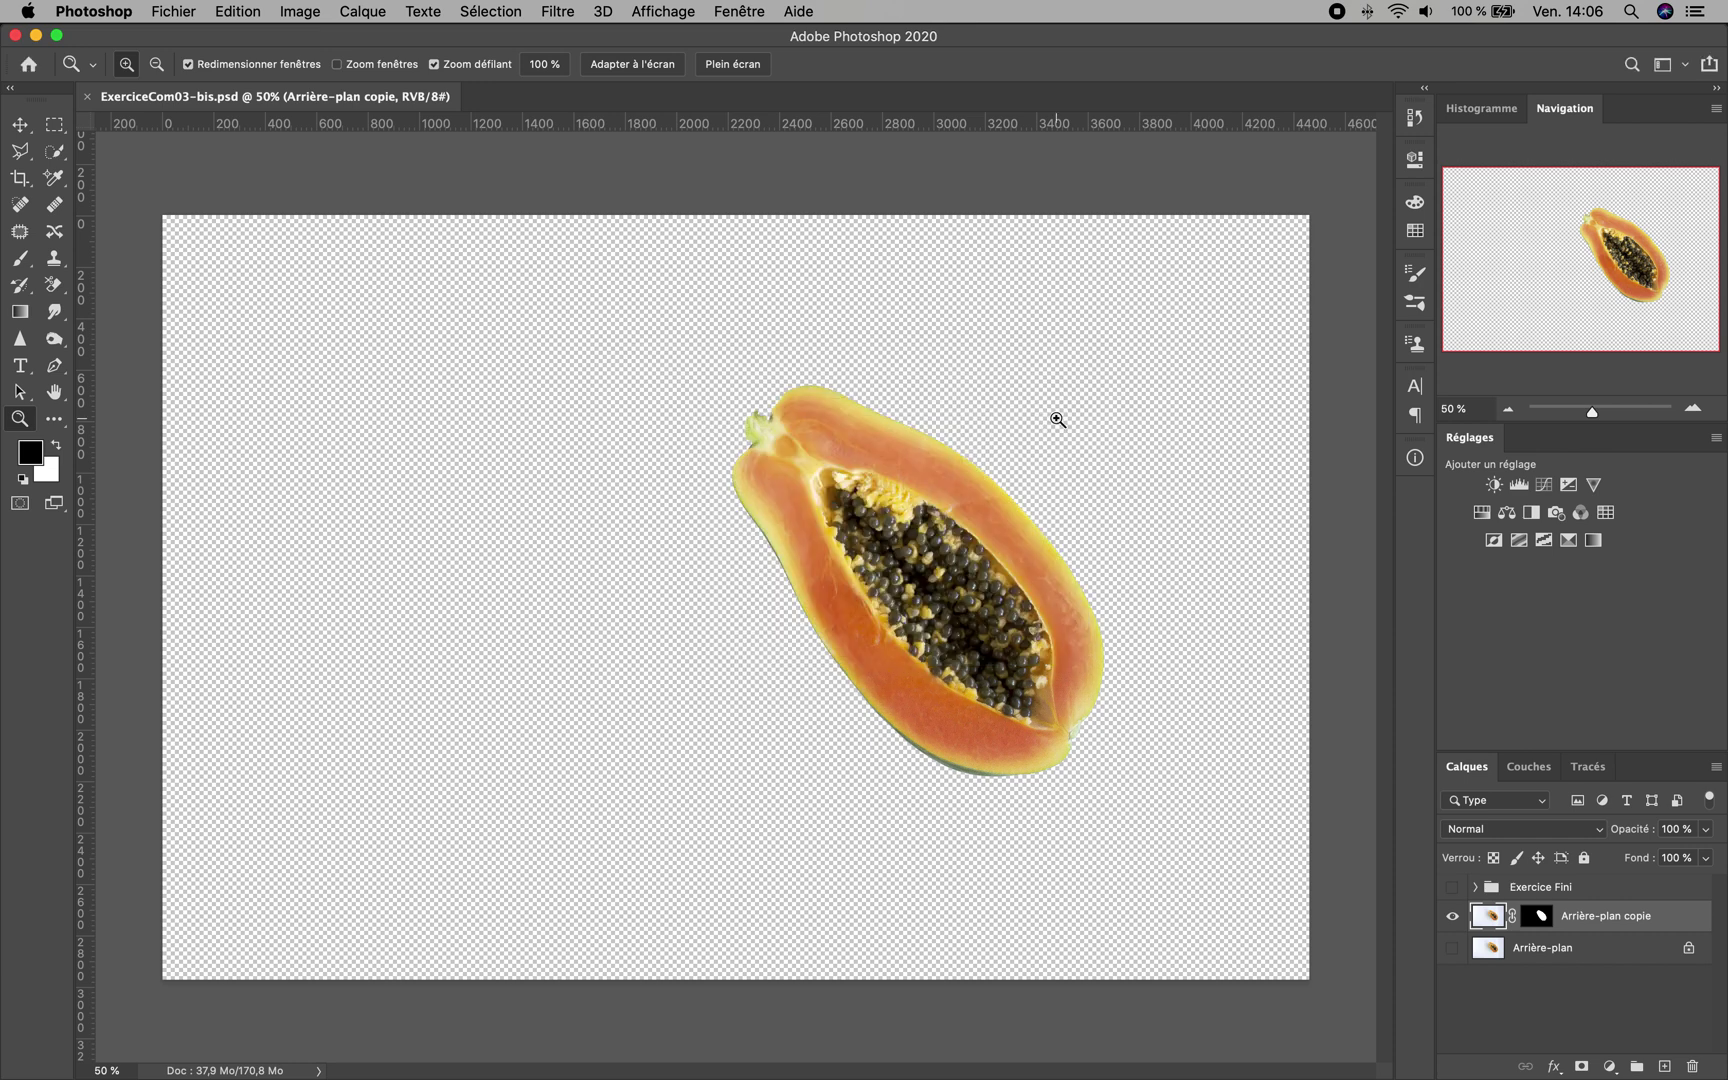
pyautogui.click(980, 512)
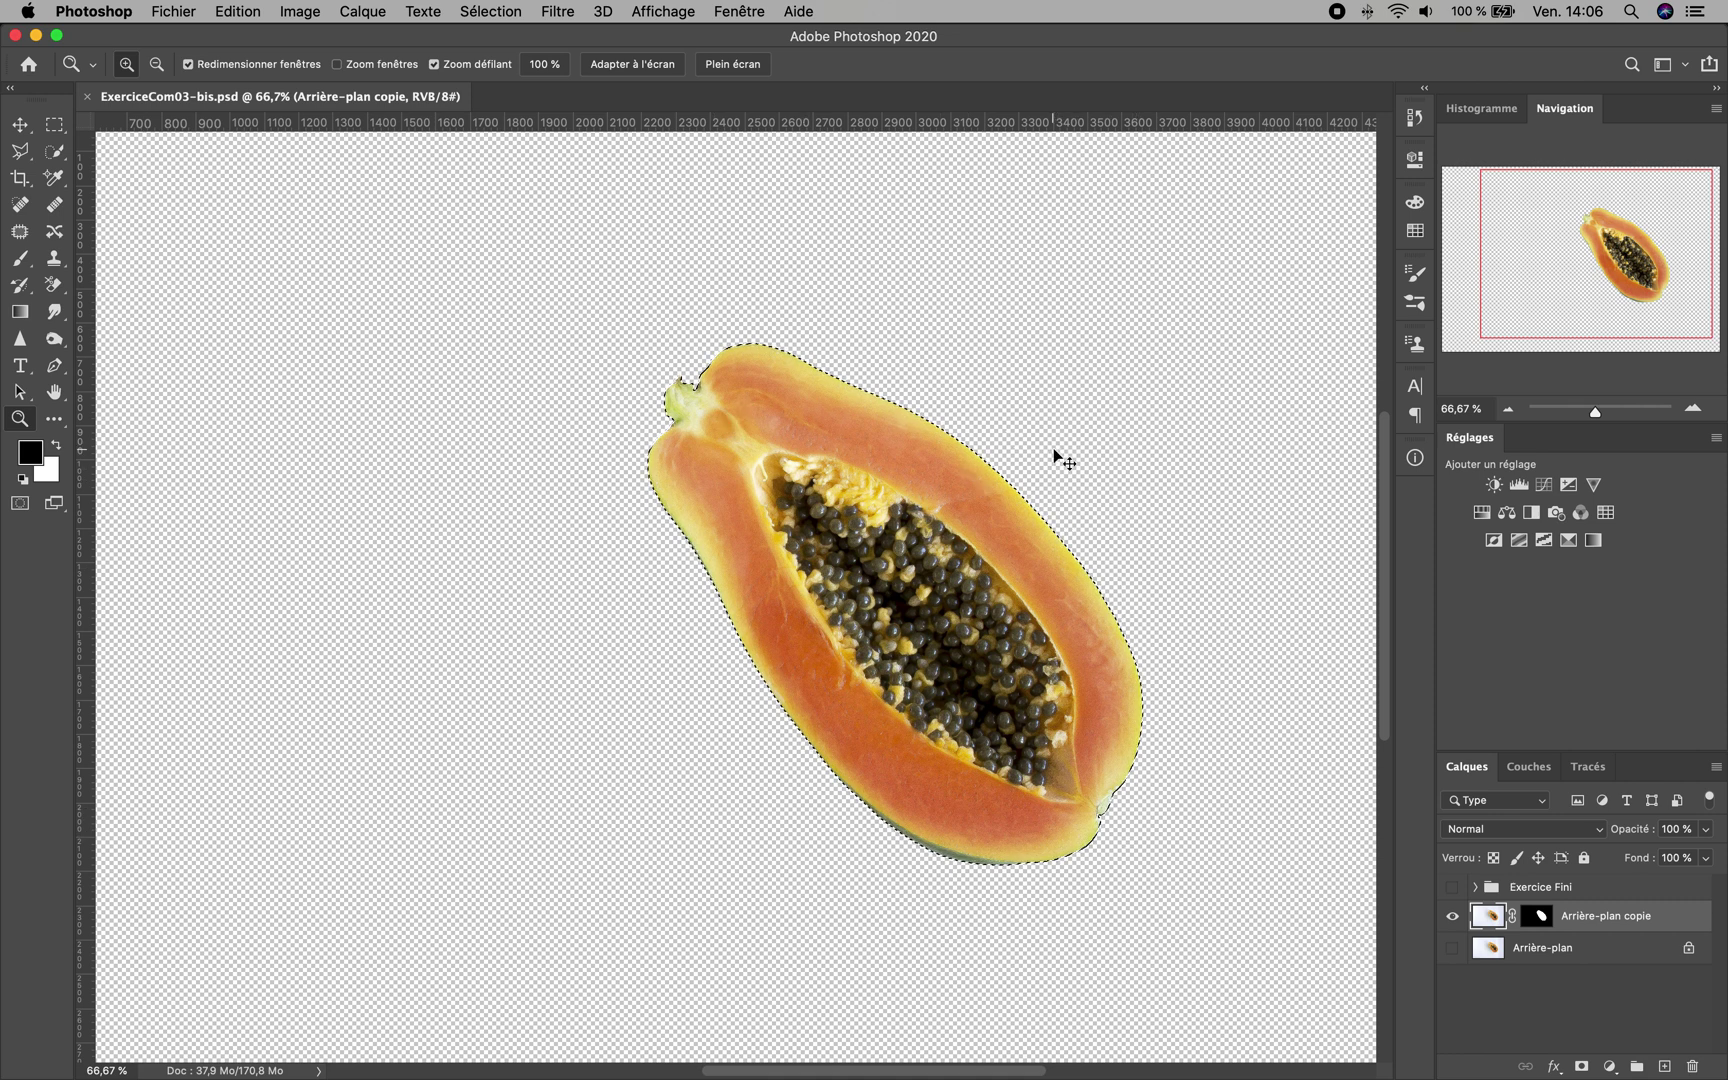
pyautogui.press('super+d')
# Open the layer mask of Arrière-plan copie in the Select and Mask workspace
pyautogui.click(965, 540)
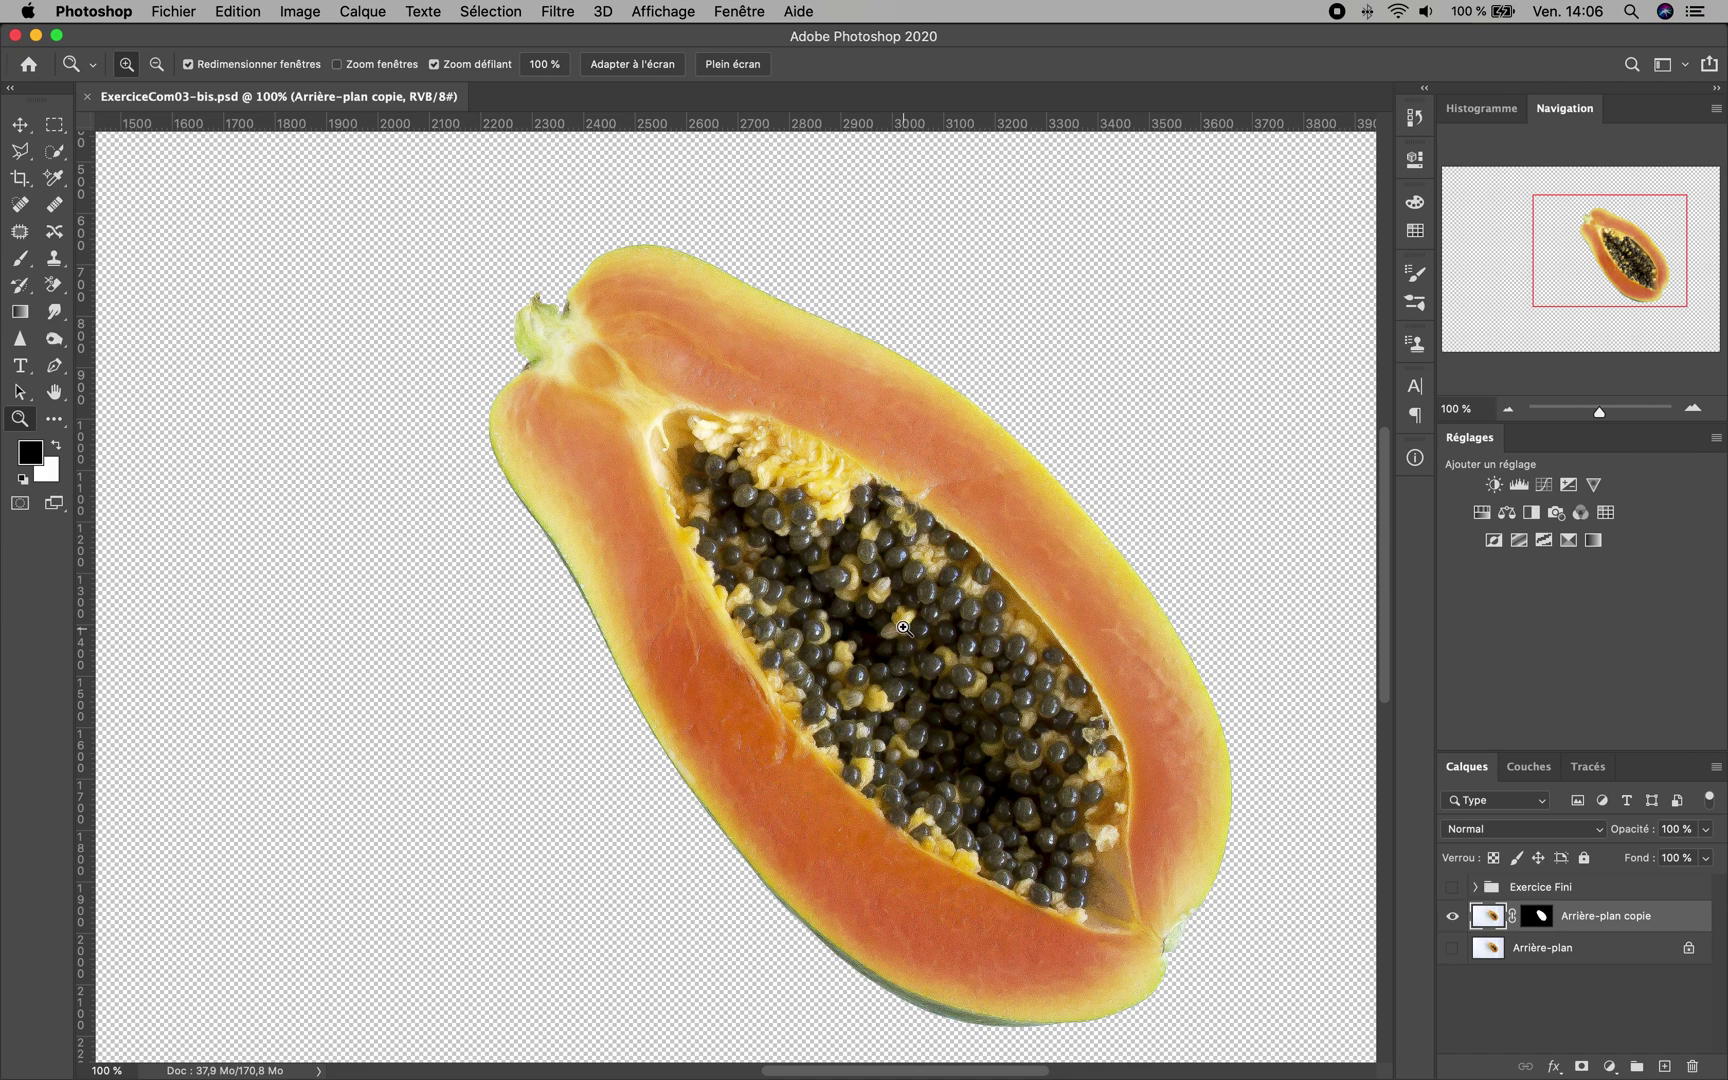
pyautogui.moveTo(903, 617); pyautogui.dragTo(744, 395)
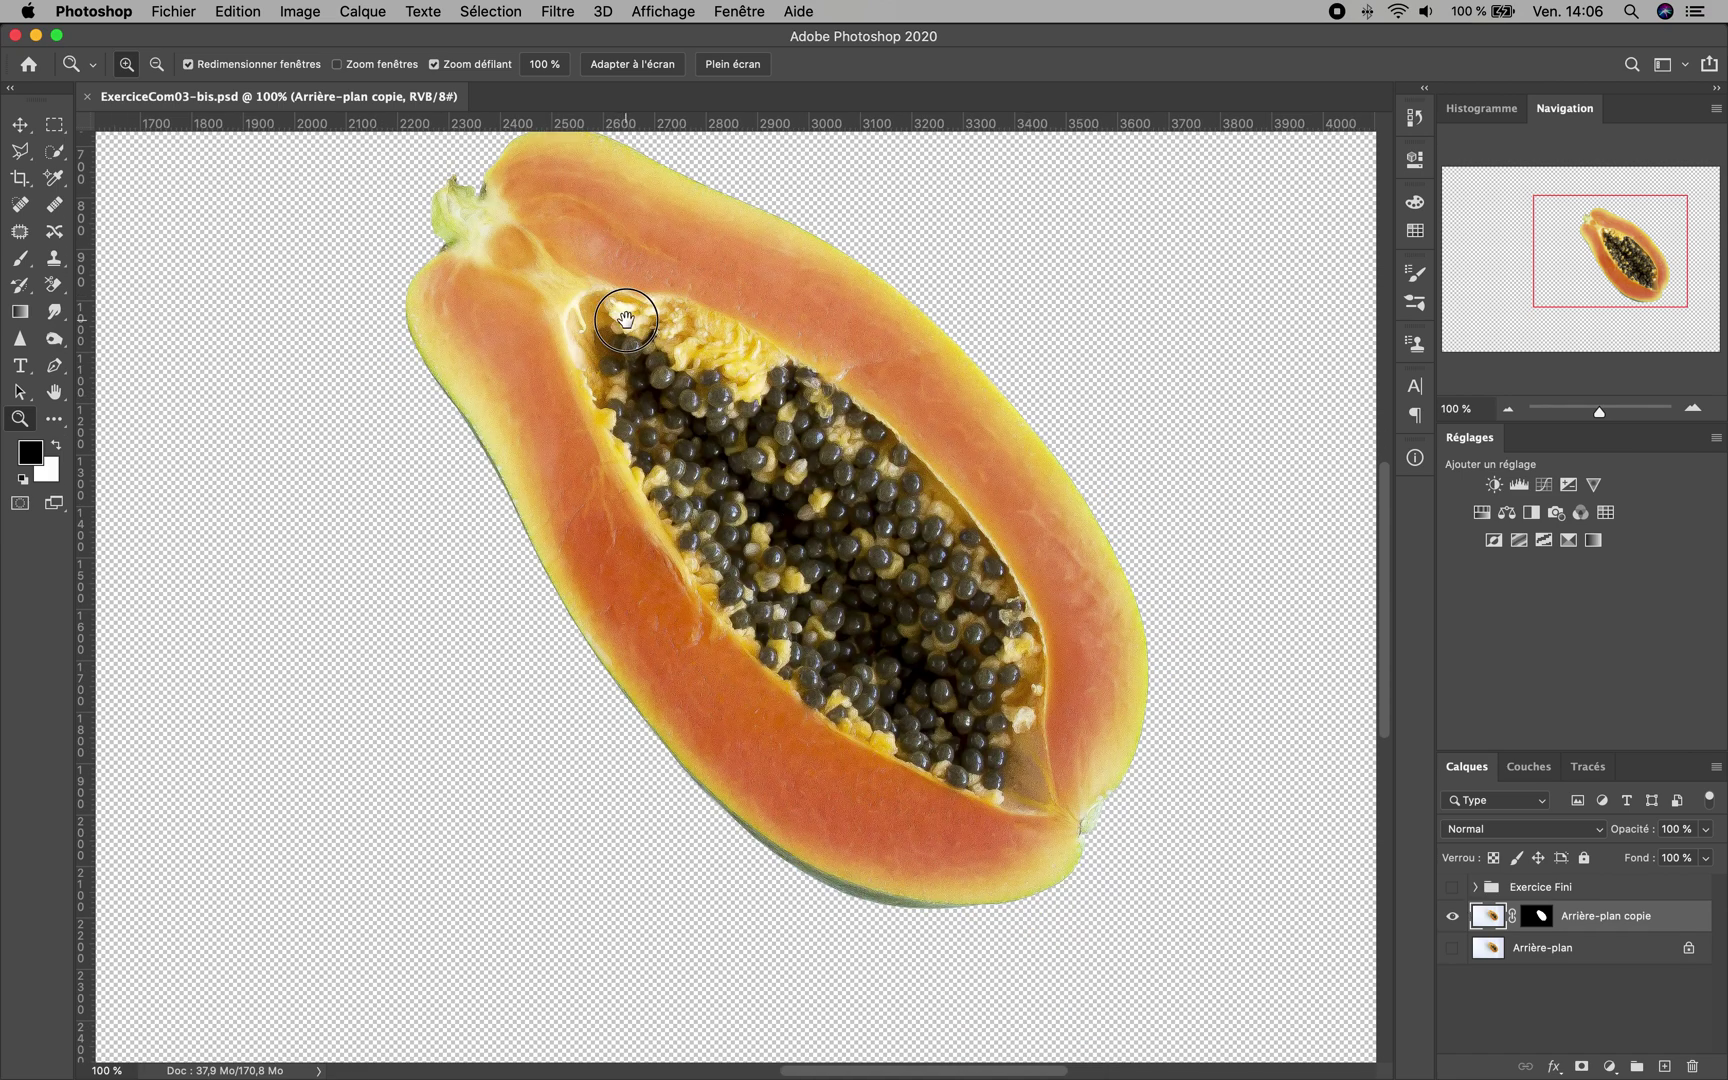
pyautogui.scroll(3, 625, 319)
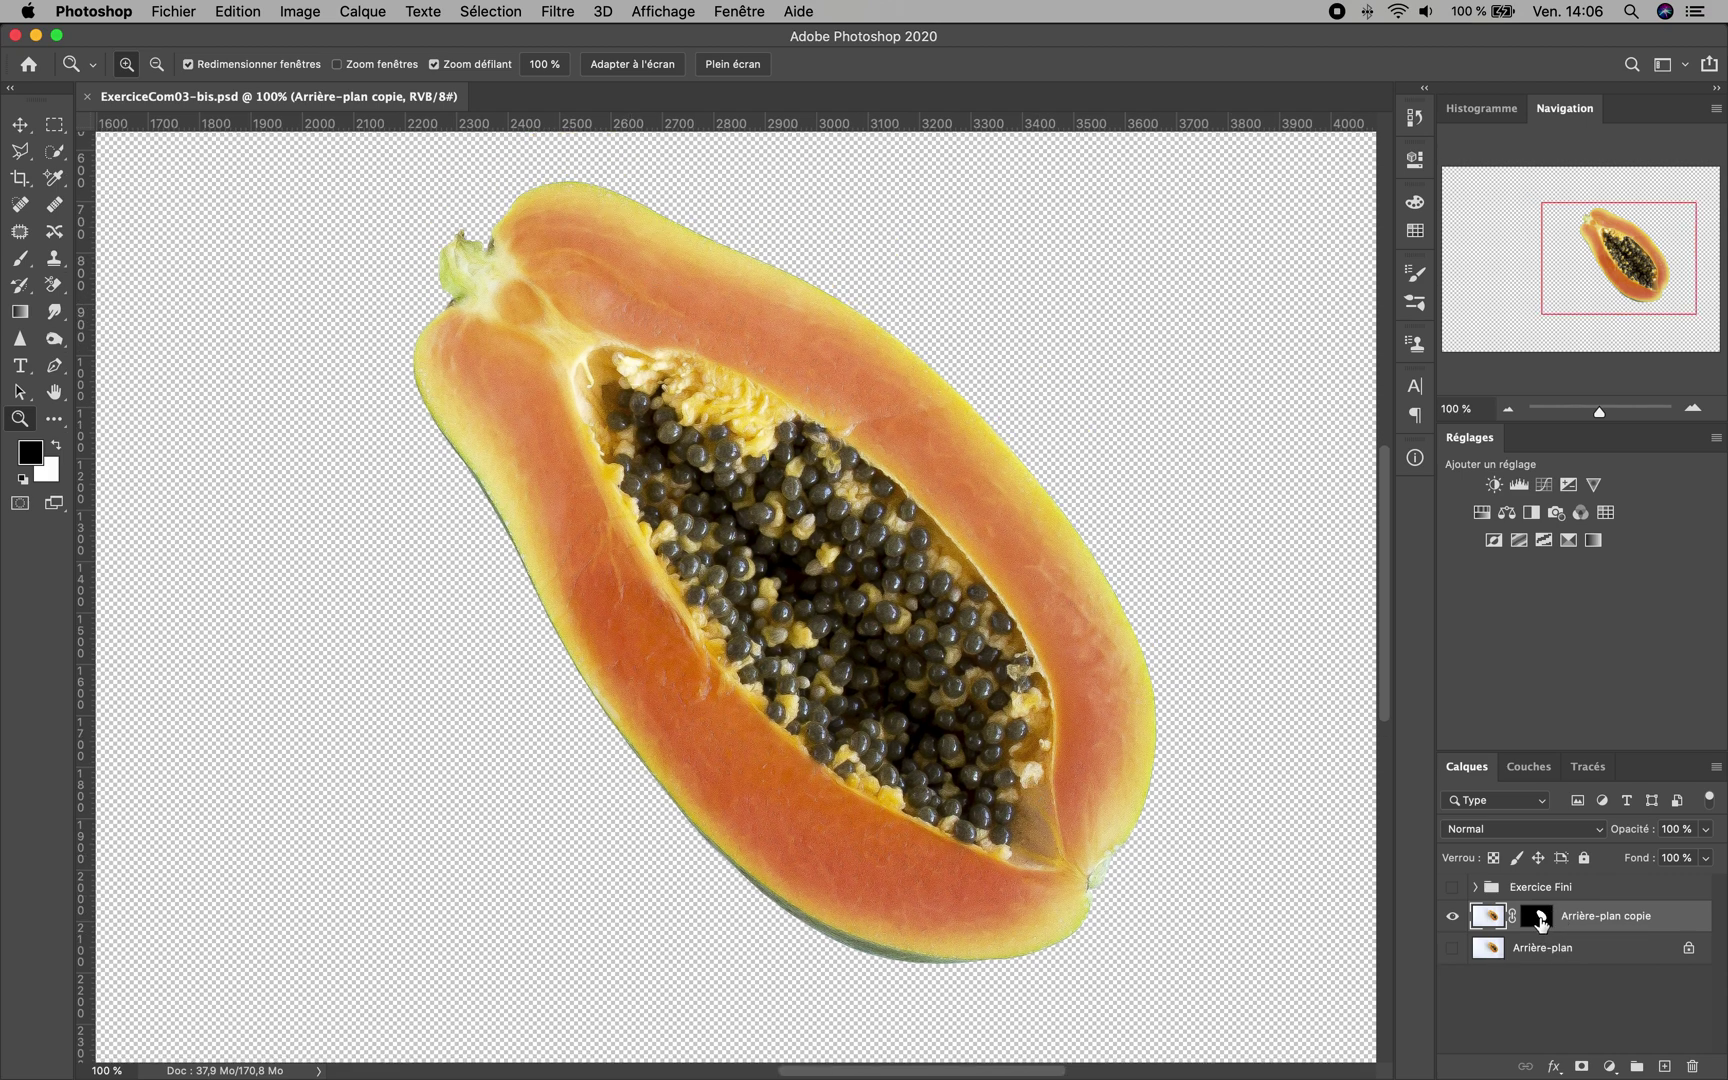
pyautogui.click(1540, 918)
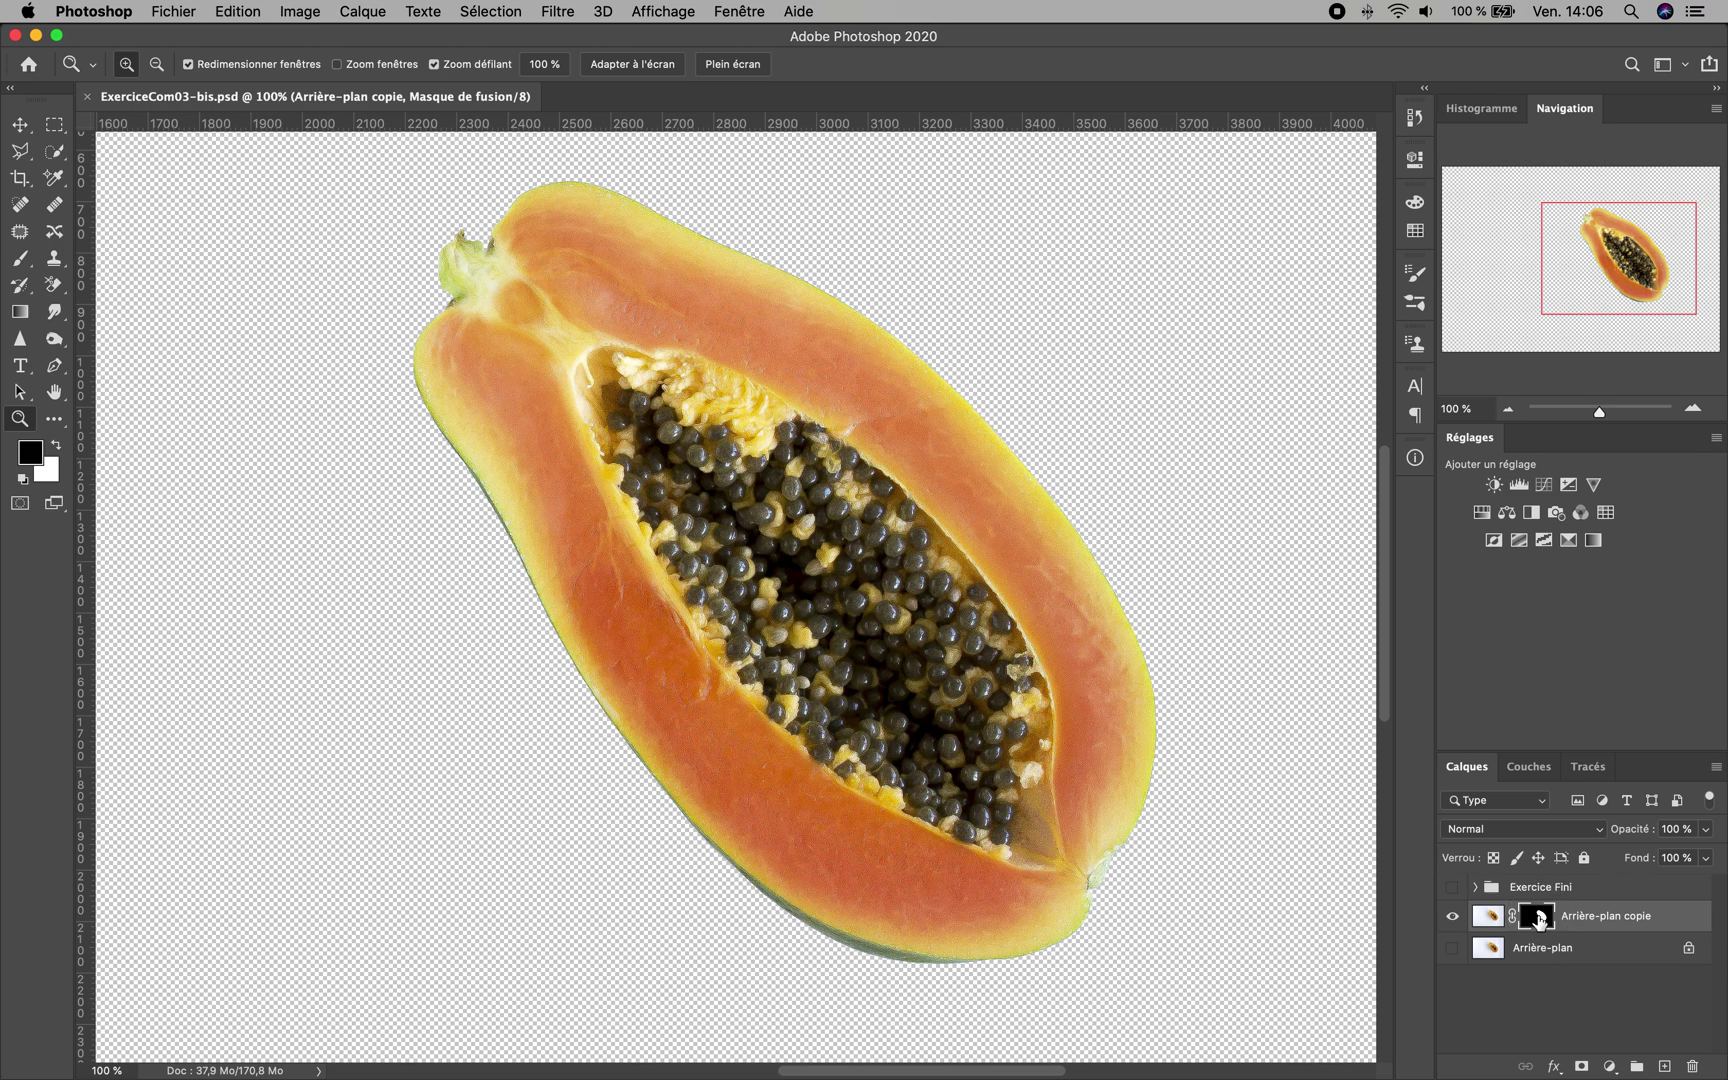
pyautogui.doubleClick(1539, 918)
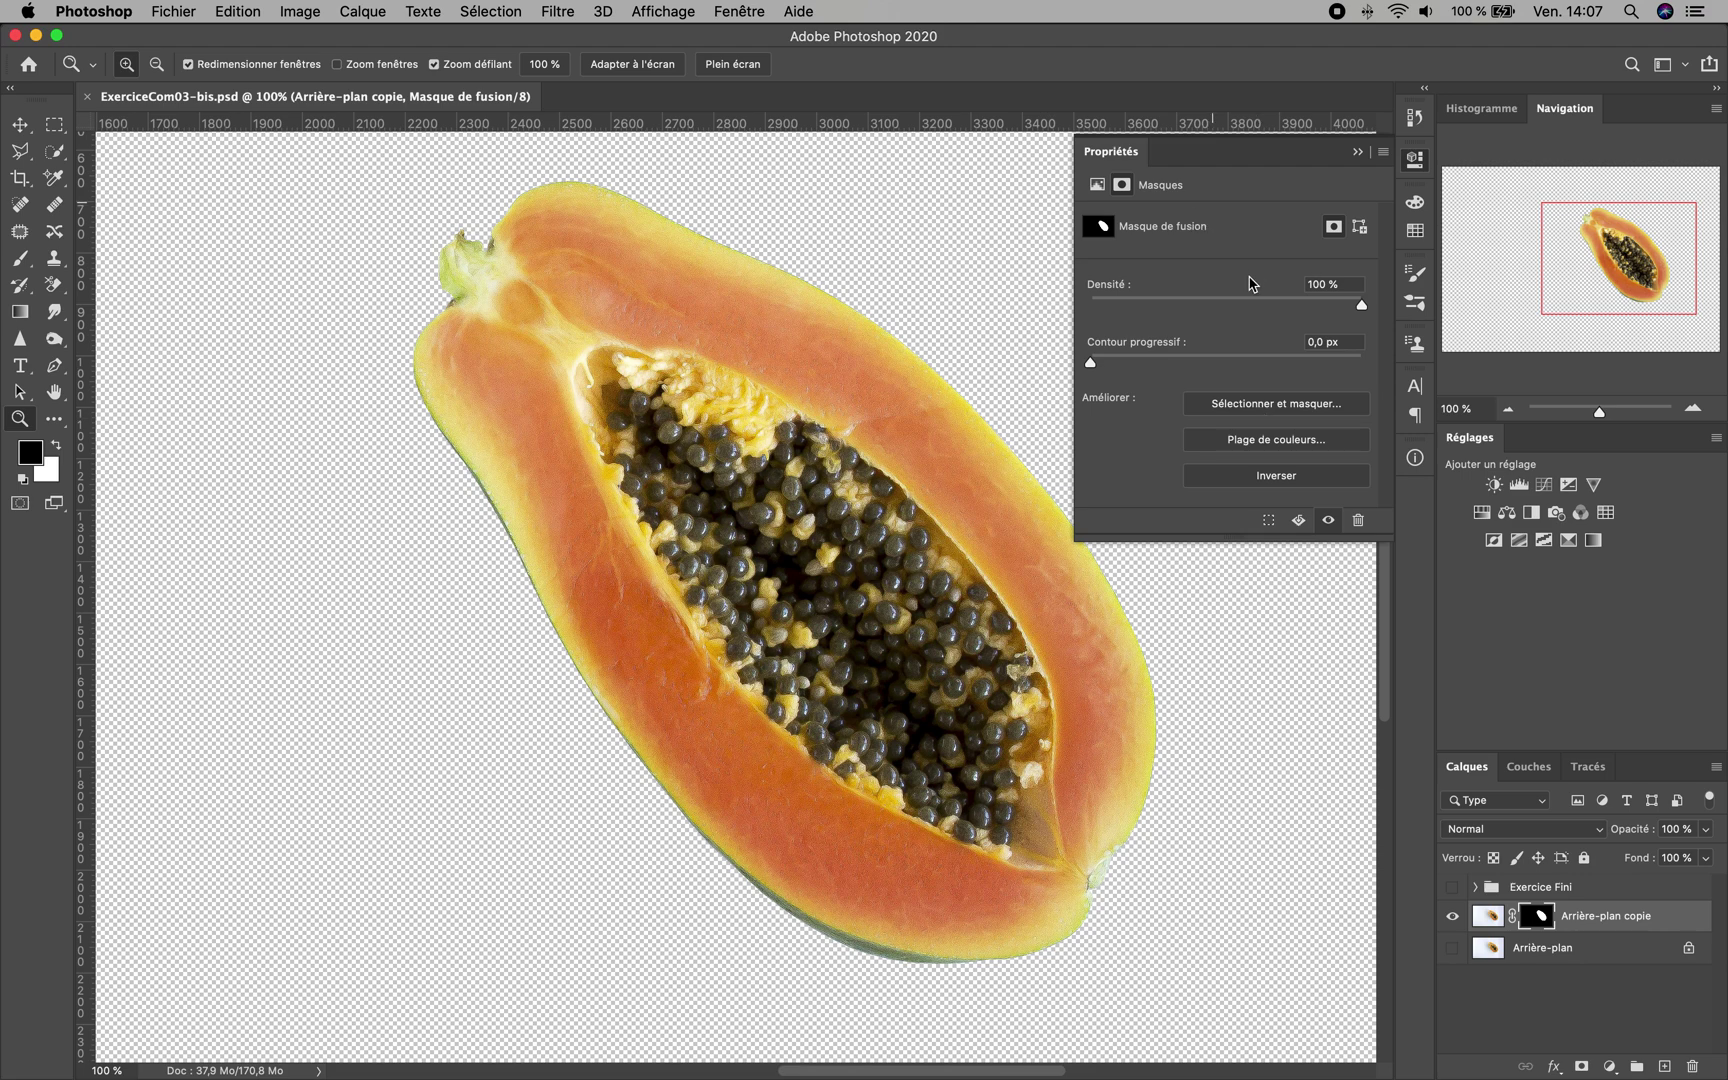
pyautogui.click(1266, 406)
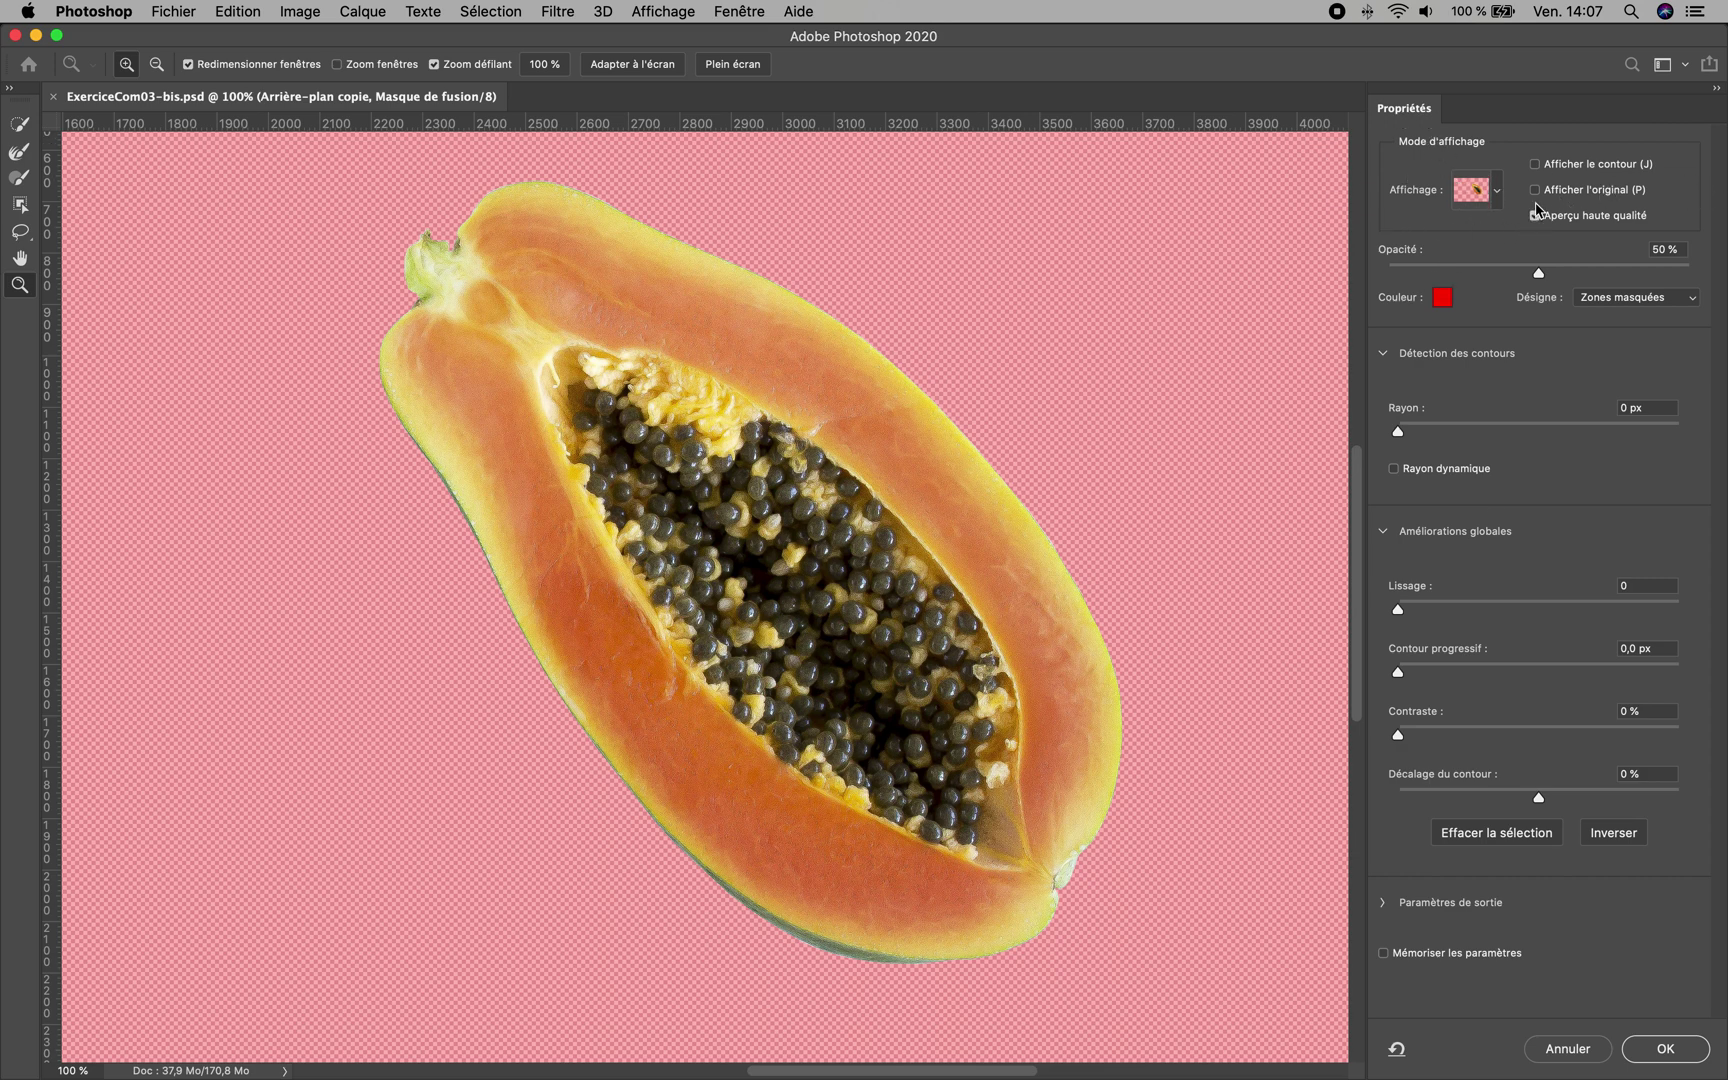
# Review the available view modes and examine the papaya's masked edge closely, from the lower flank around the tip to the upper rim
pyautogui.click(1500, 192)
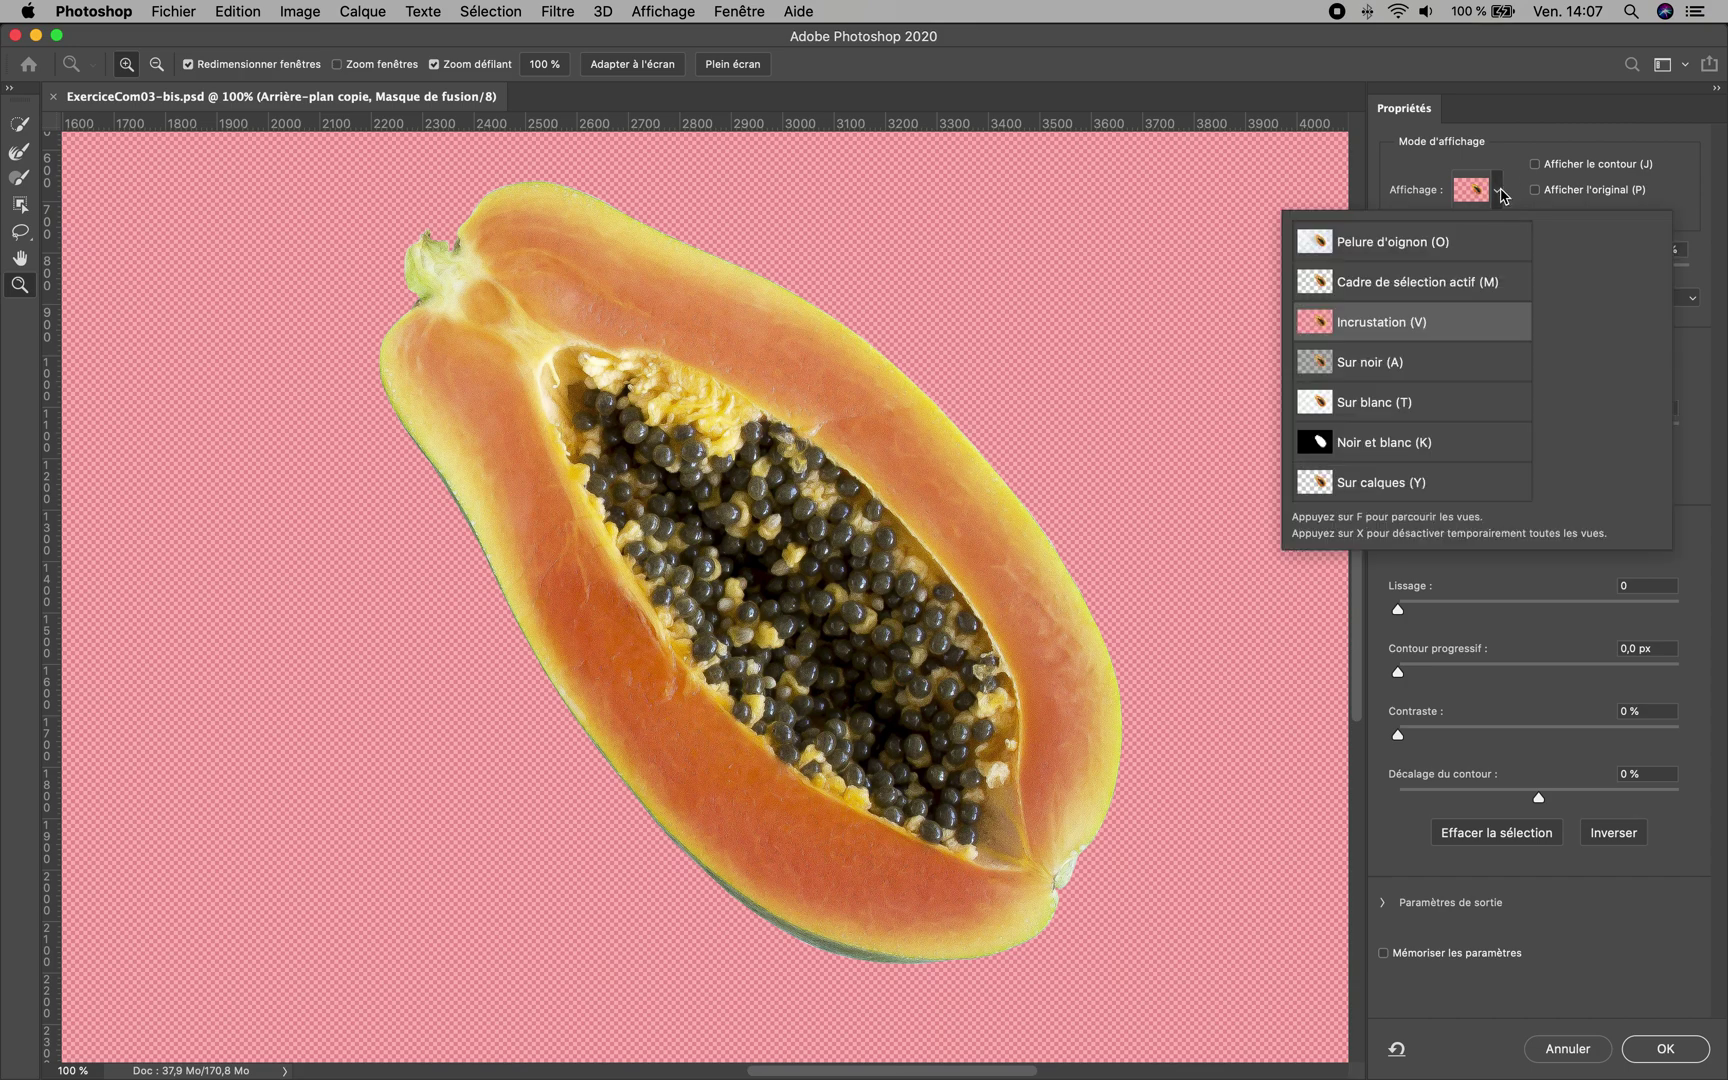
pyautogui.click(1500, 192)
pyautogui.click(1500, 192)
pyautogui.click(1505, 176)
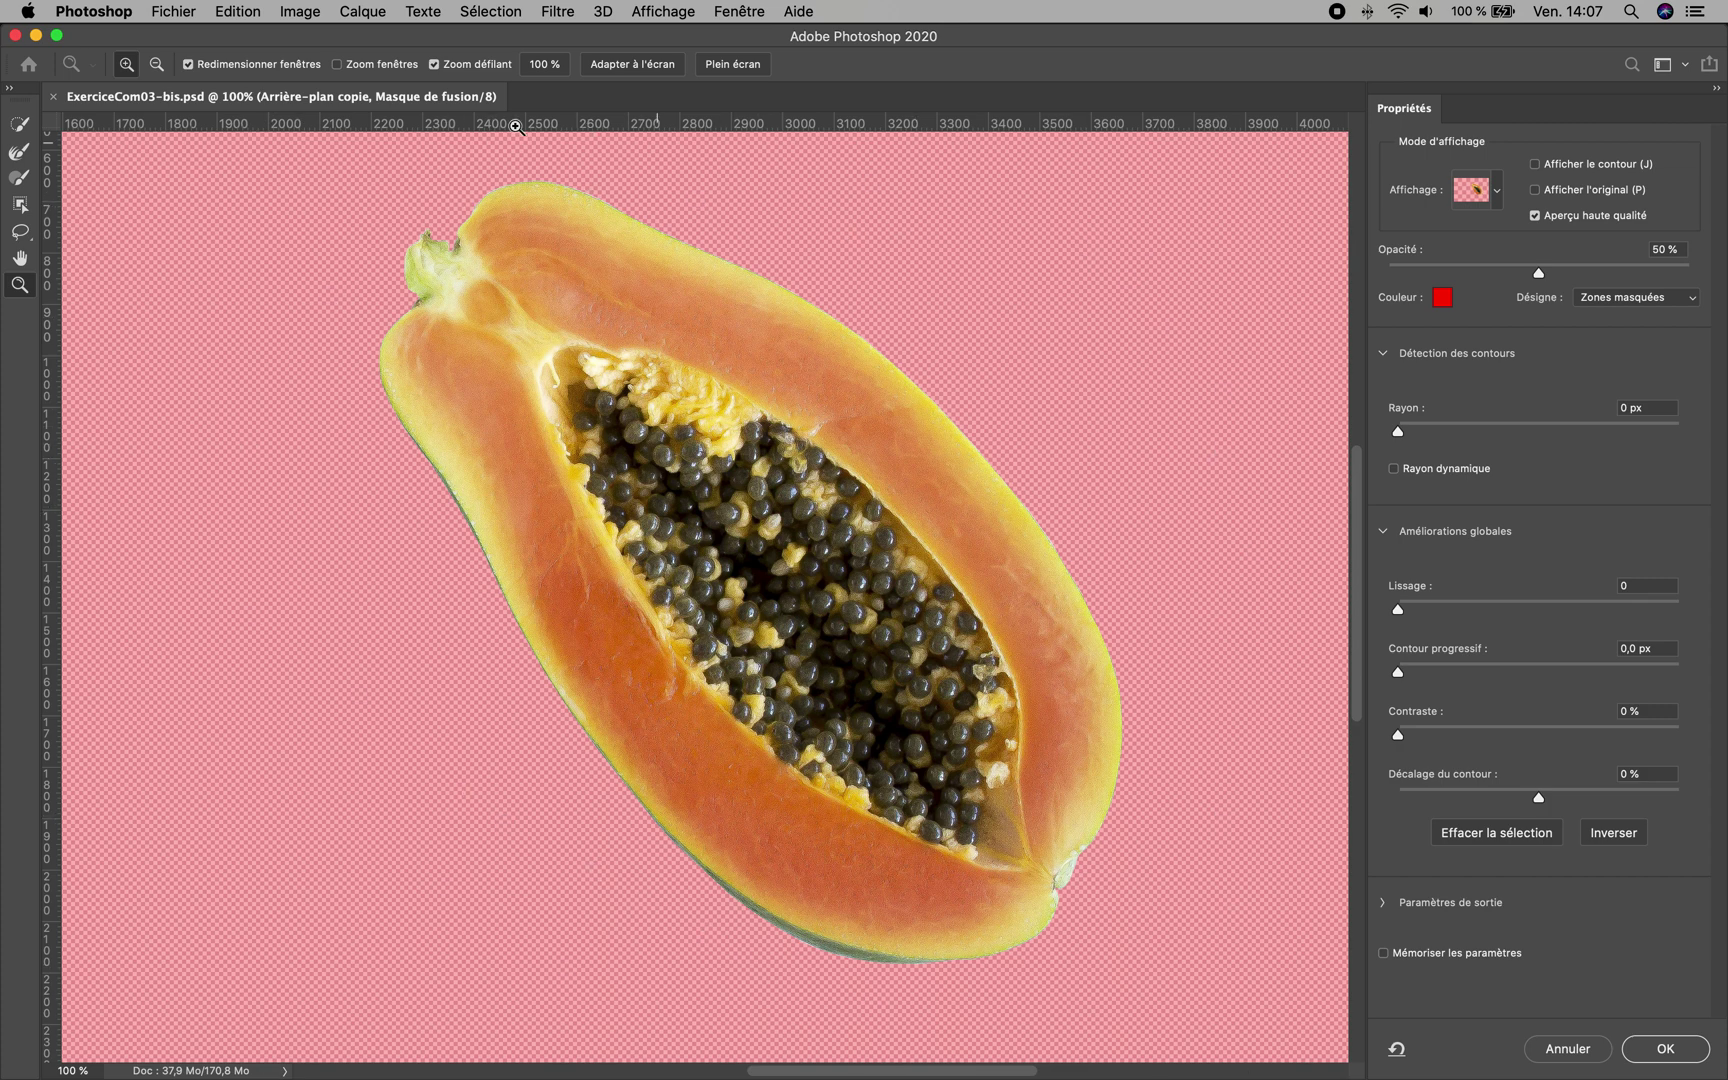
pyautogui.click(469, 541)
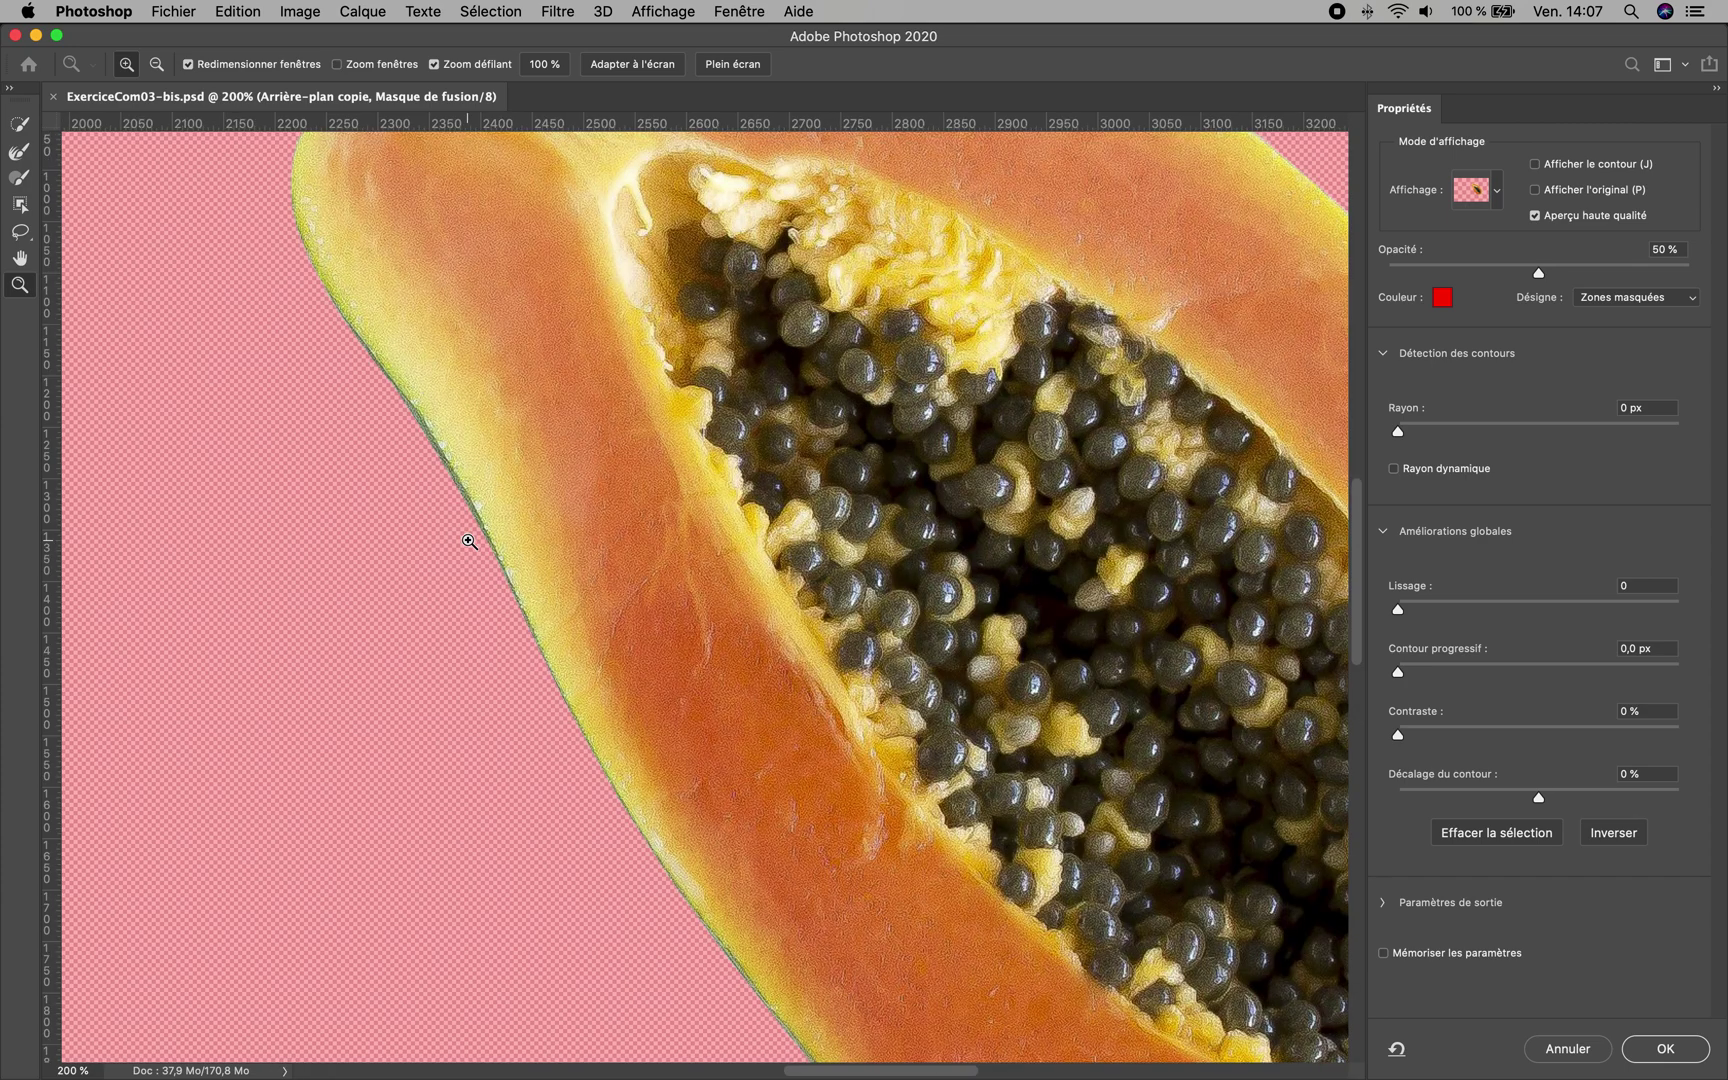
pyautogui.click(469, 541)
pyautogui.moveTo(461, 383); pyautogui.dragTo(455, 378)
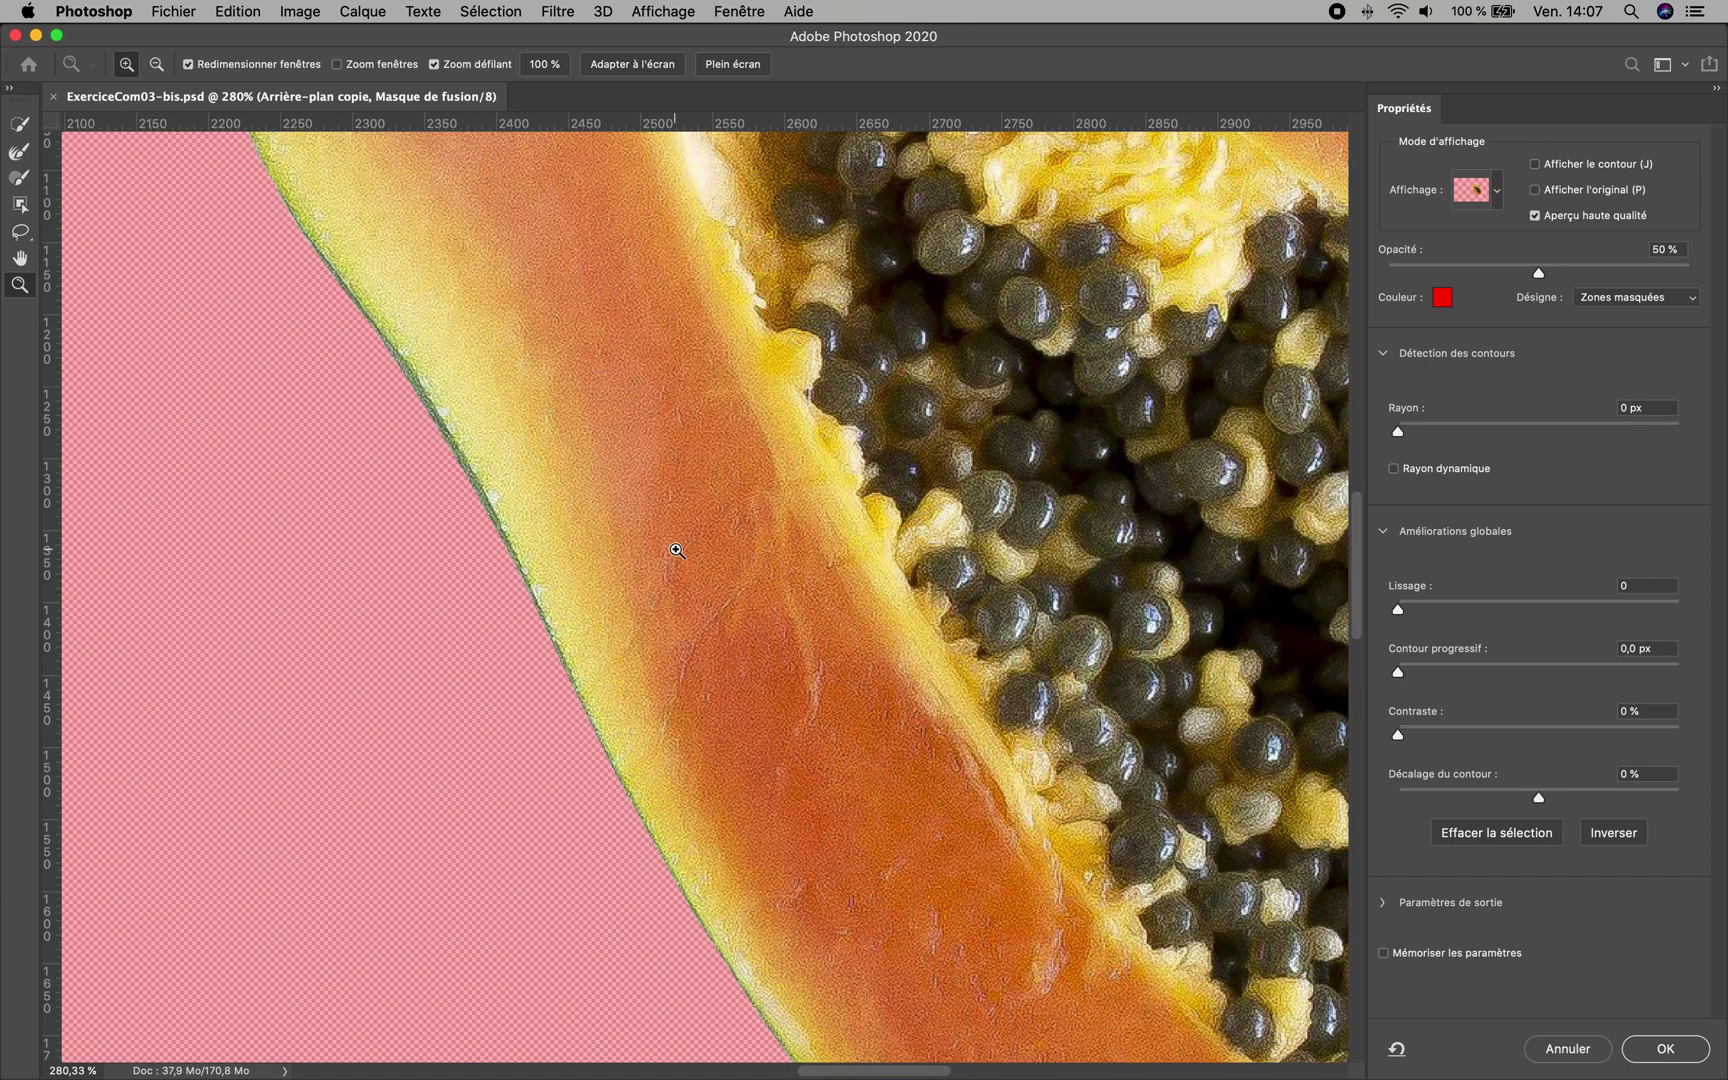
pyautogui.moveTo(800, 582); pyautogui.dragTo(642, 444)
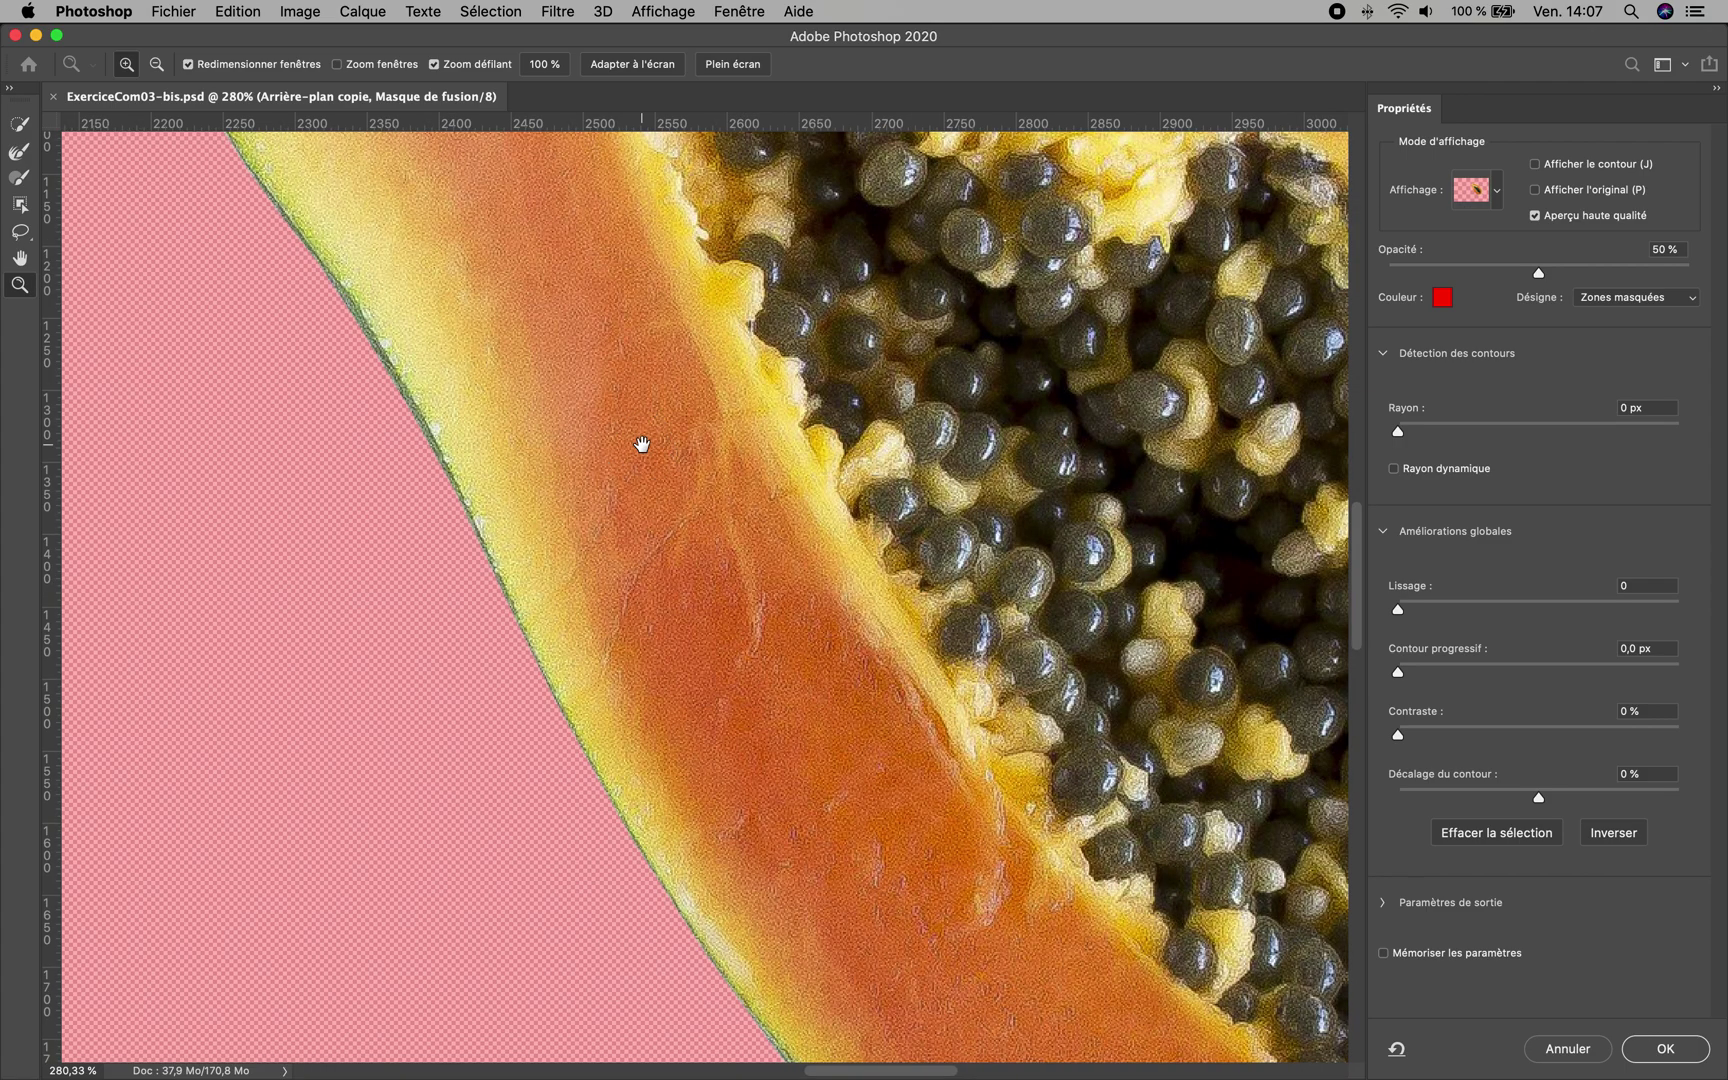
pyautogui.moveTo(790, 474); pyautogui.dragTo(518, 318)
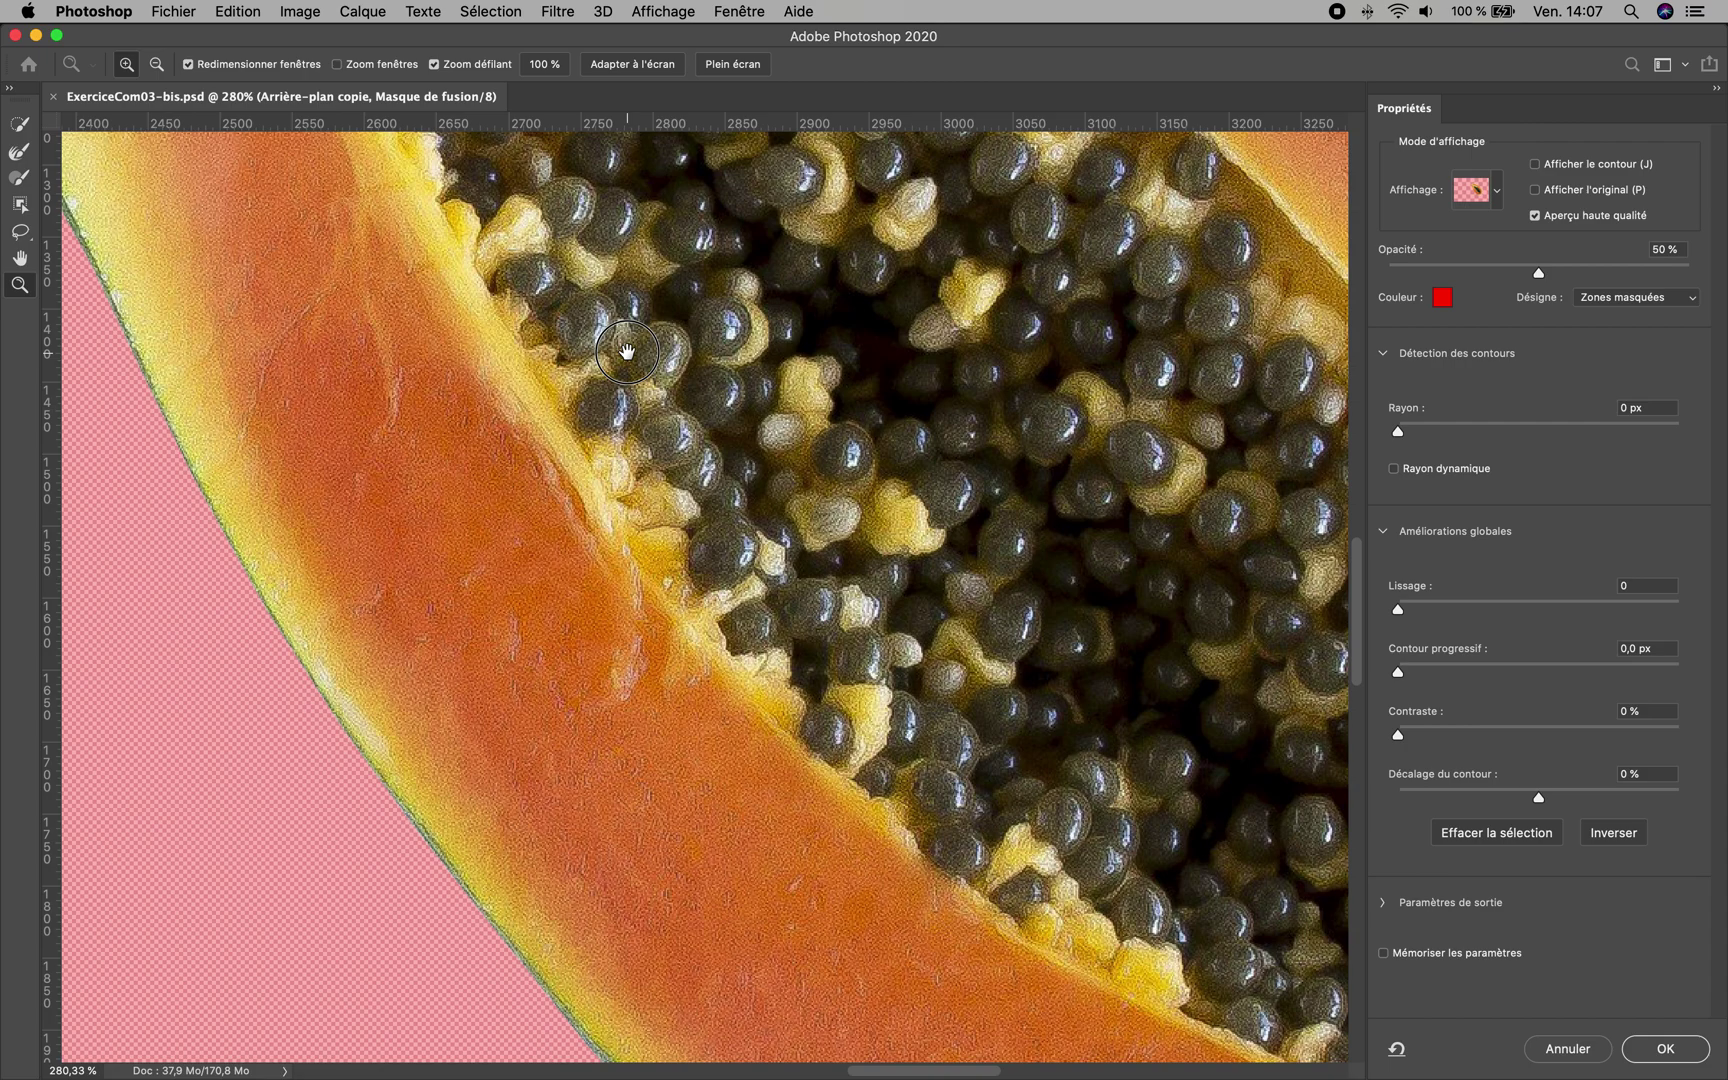
pyautogui.moveTo(1257, 820); pyautogui.dragTo(797, 495)
pyautogui.moveTo(783, 591); pyautogui.dragTo(679, 451)
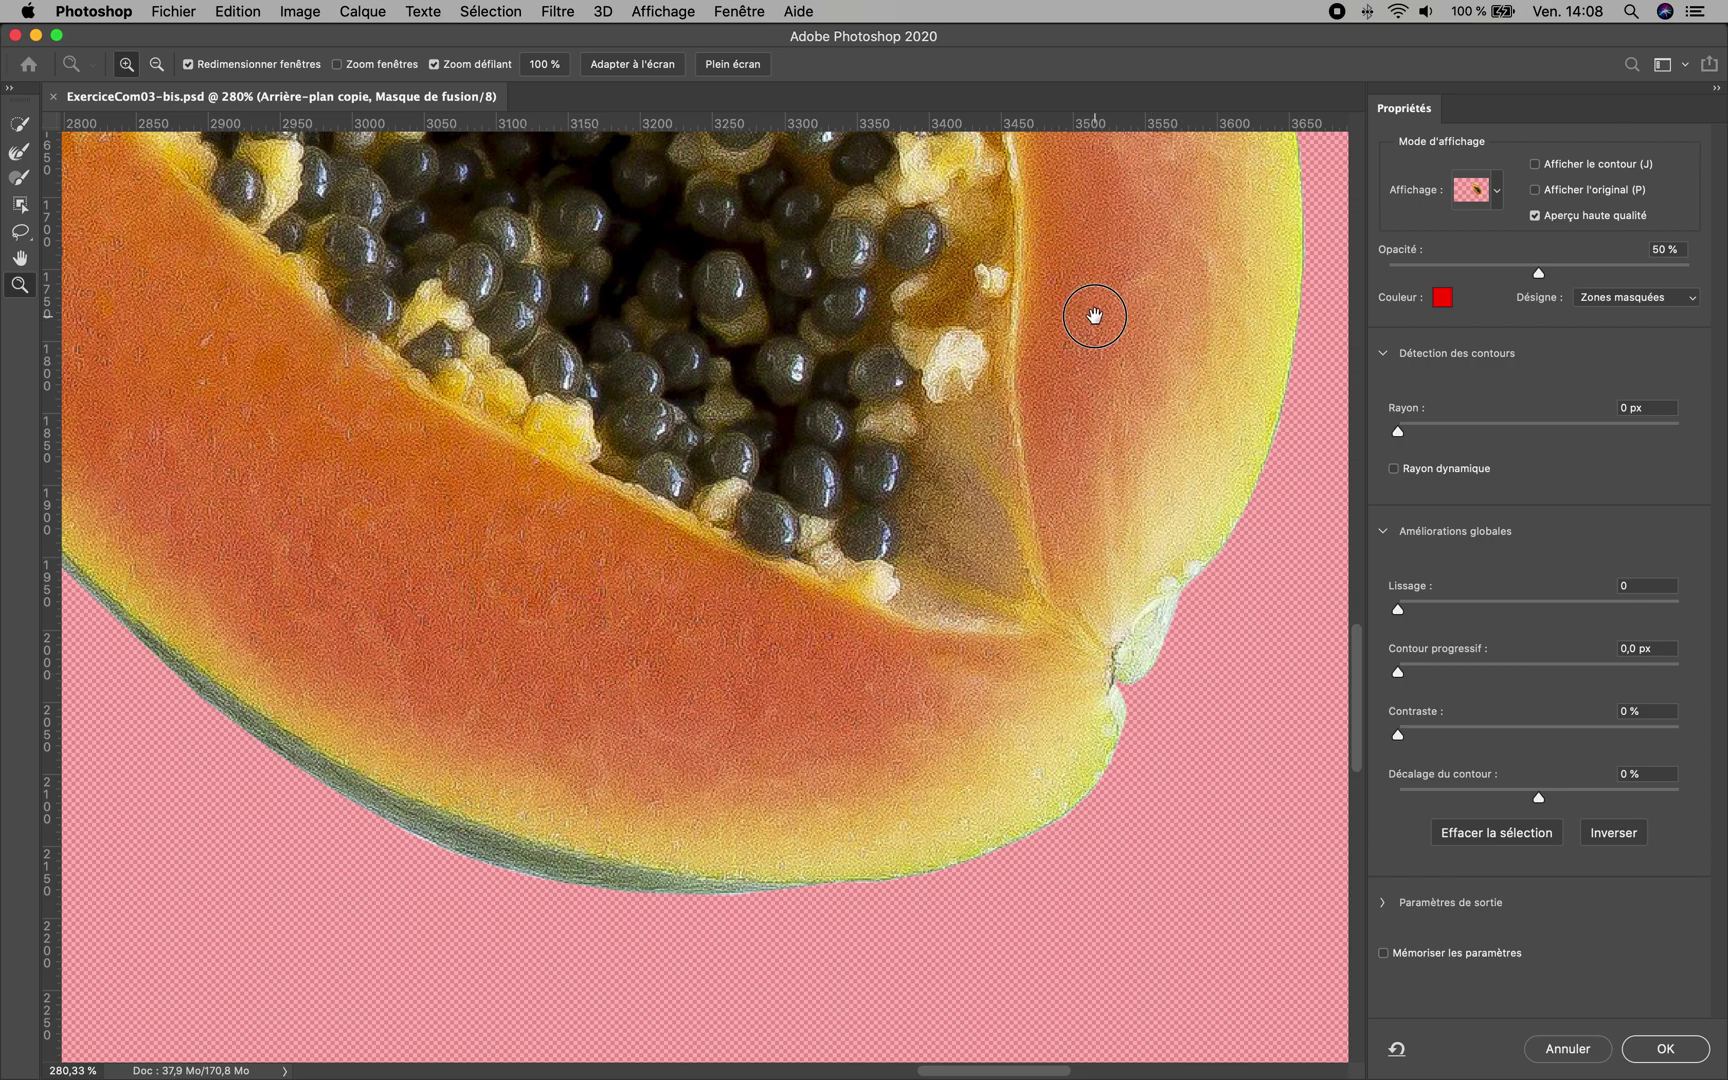
pyautogui.moveTo(1095, 309); pyautogui.dragTo(901, 557)
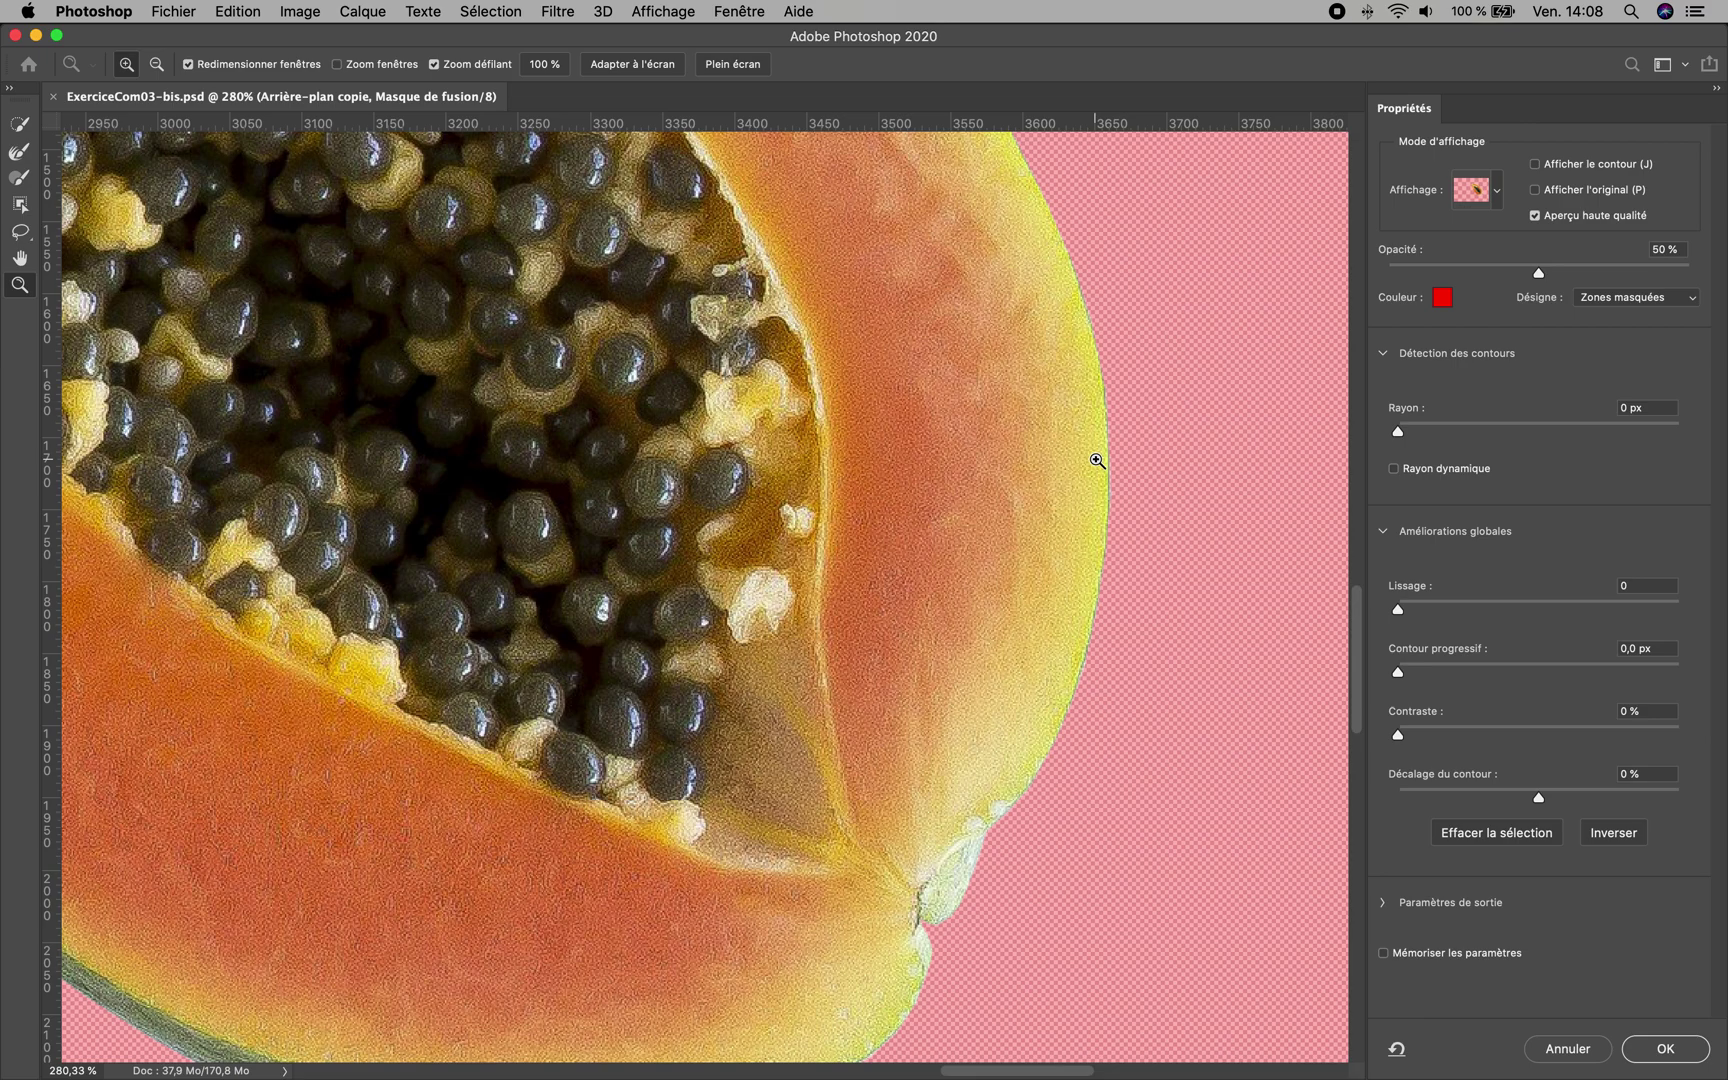
pyautogui.moveTo(941, 544); pyautogui.dragTo(1030, 733)
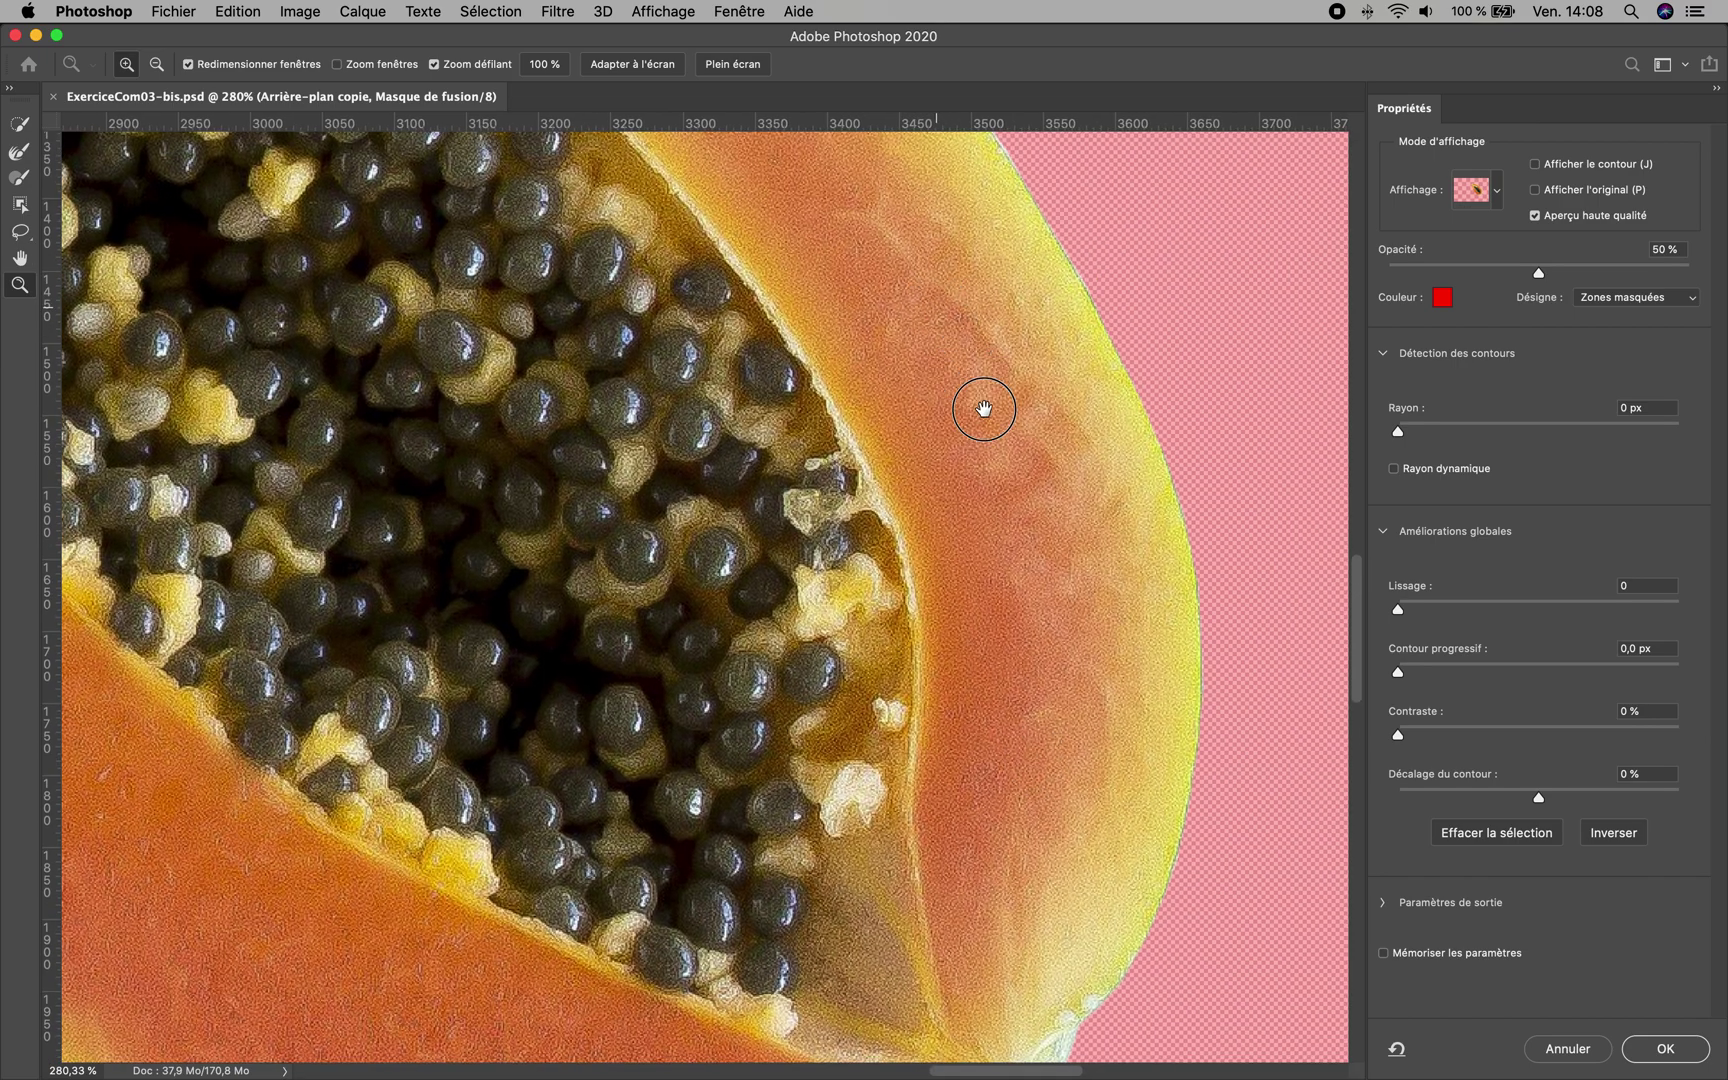
pyautogui.moveTo(983, 405); pyautogui.dragTo(1062, 586)
pyautogui.moveTo(1011, 332); pyautogui.dragTo(1135, 694)
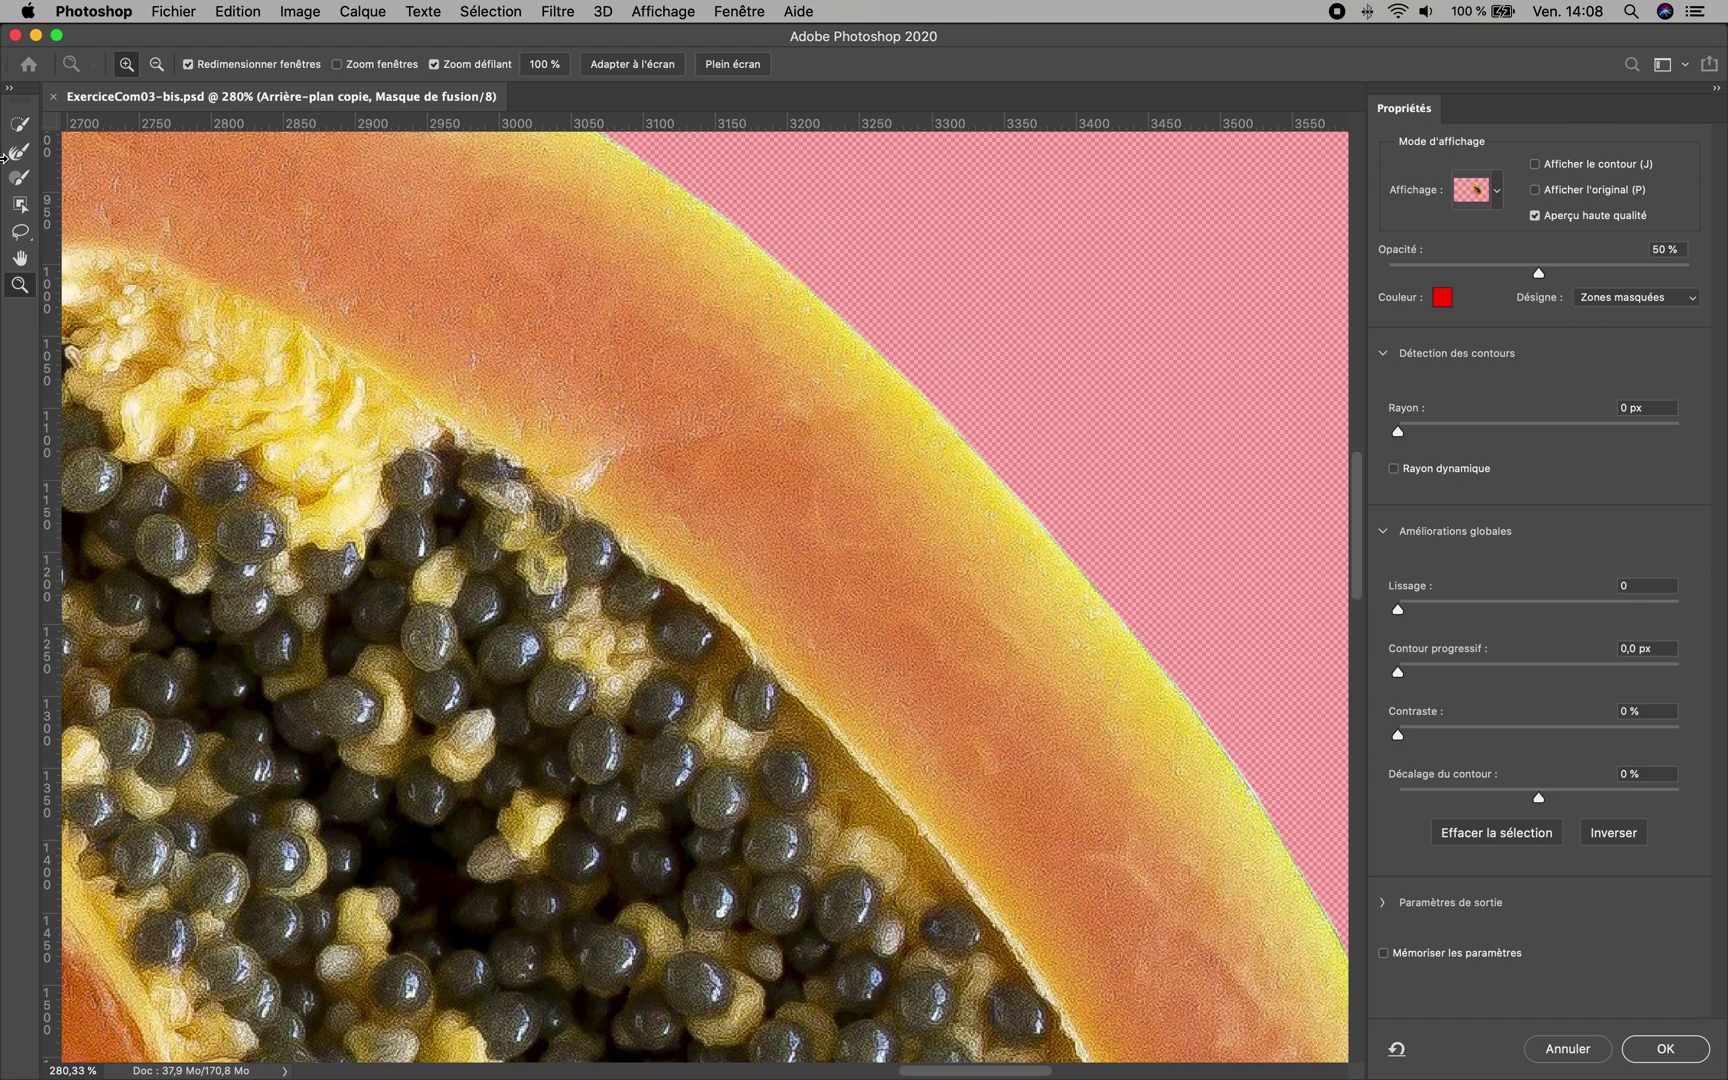
# Add a strip of background along the papaya's upper-right edge to the mask with the Quick Selection tool at size 13
pyautogui.click(14, 125)
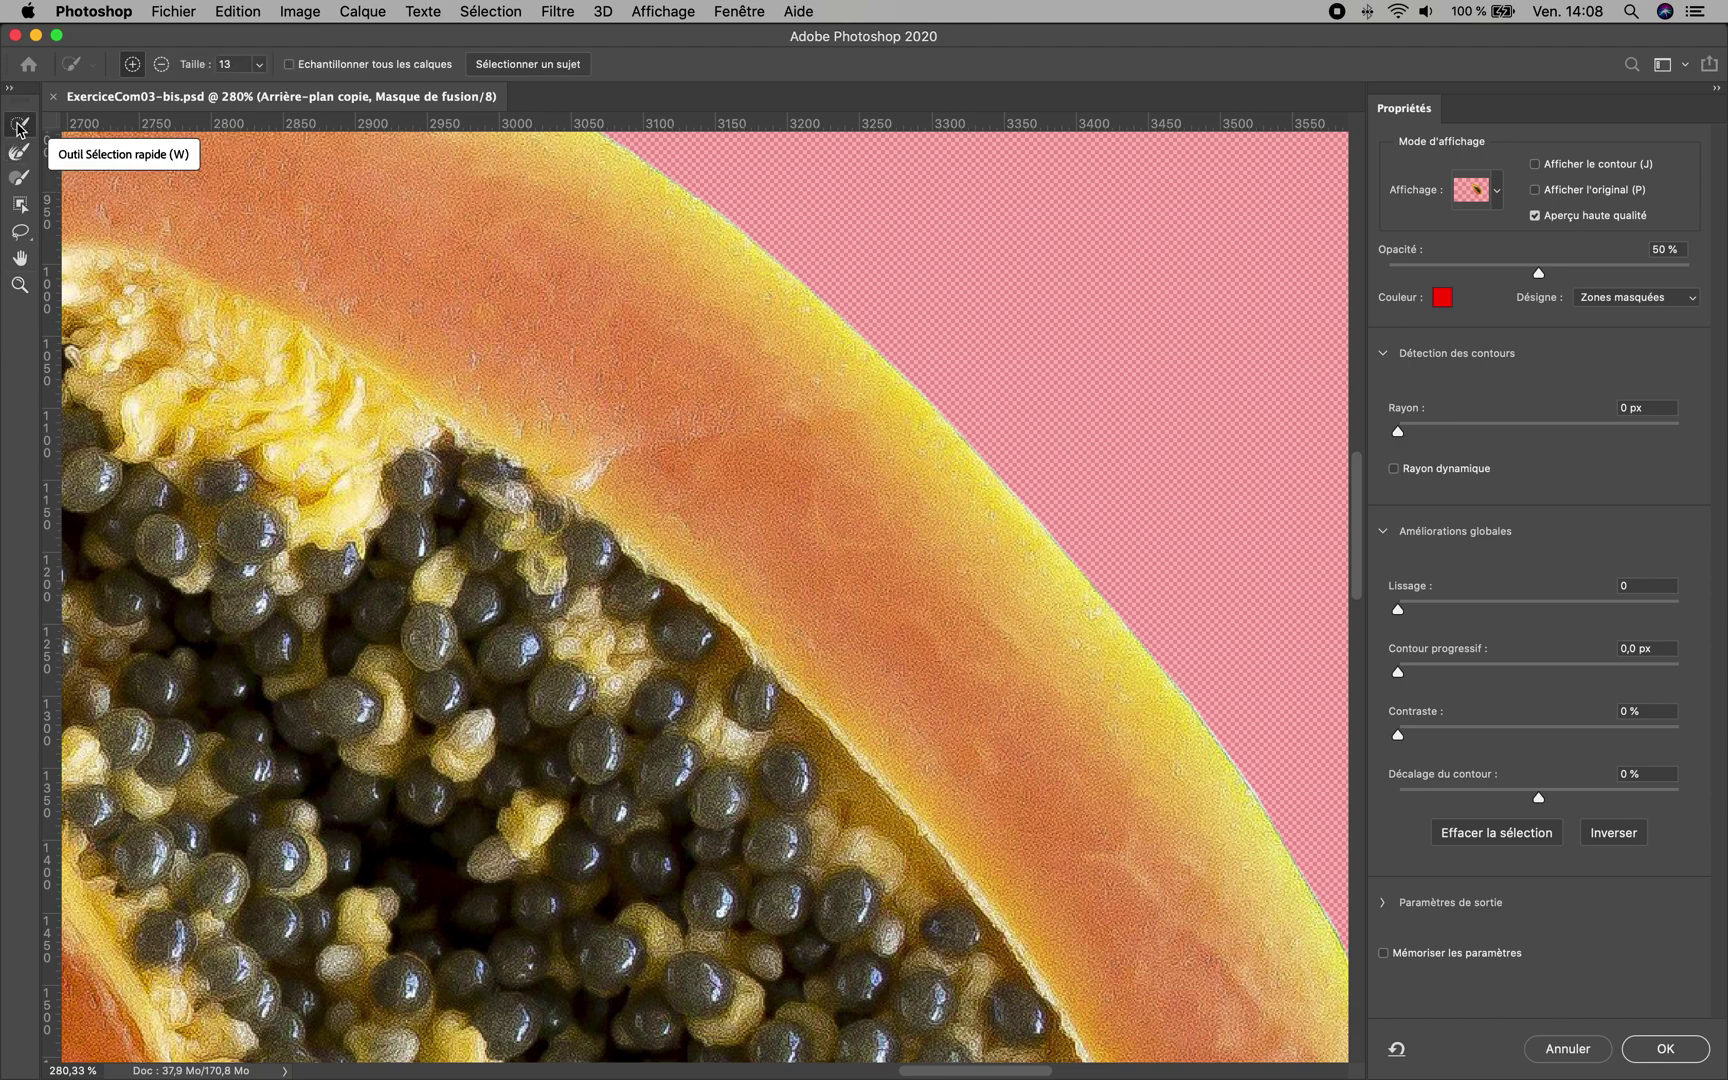
pyautogui.moveTo(717, 210); pyautogui.dragTo(792, 284)
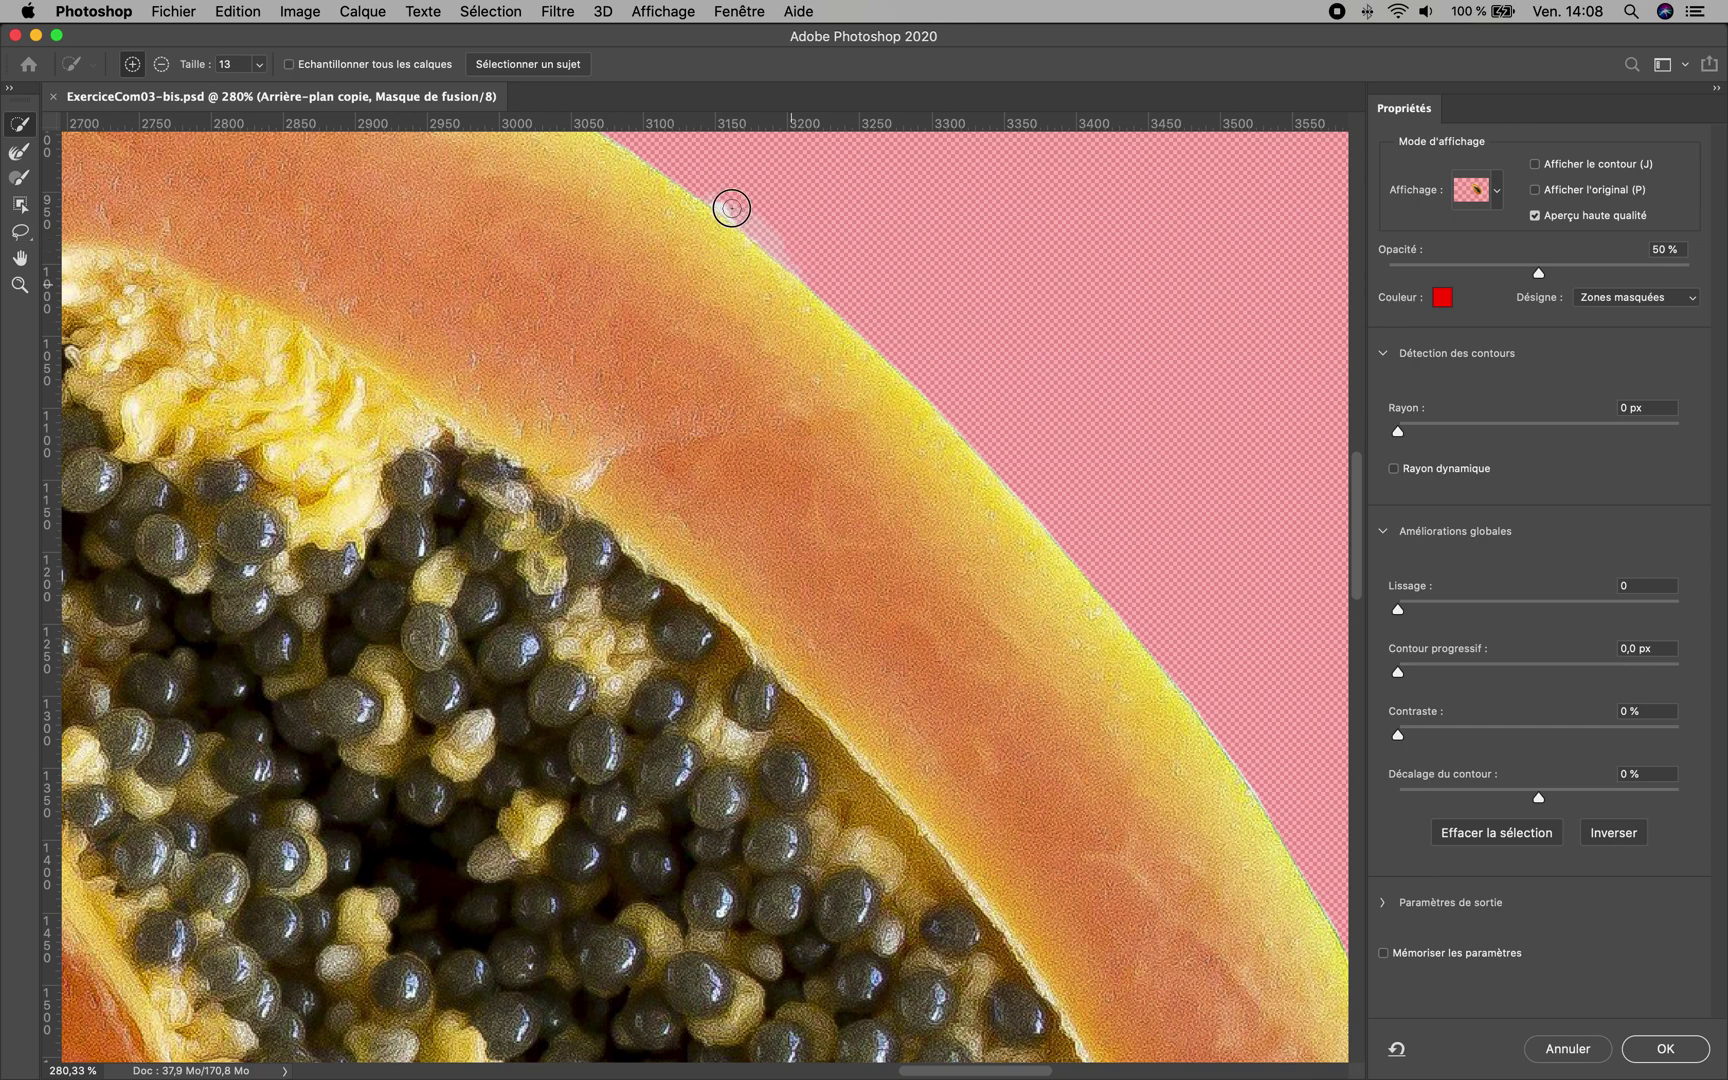
pyautogui.moveTo(787, 258); pyautogui.dragTo(678, 183)
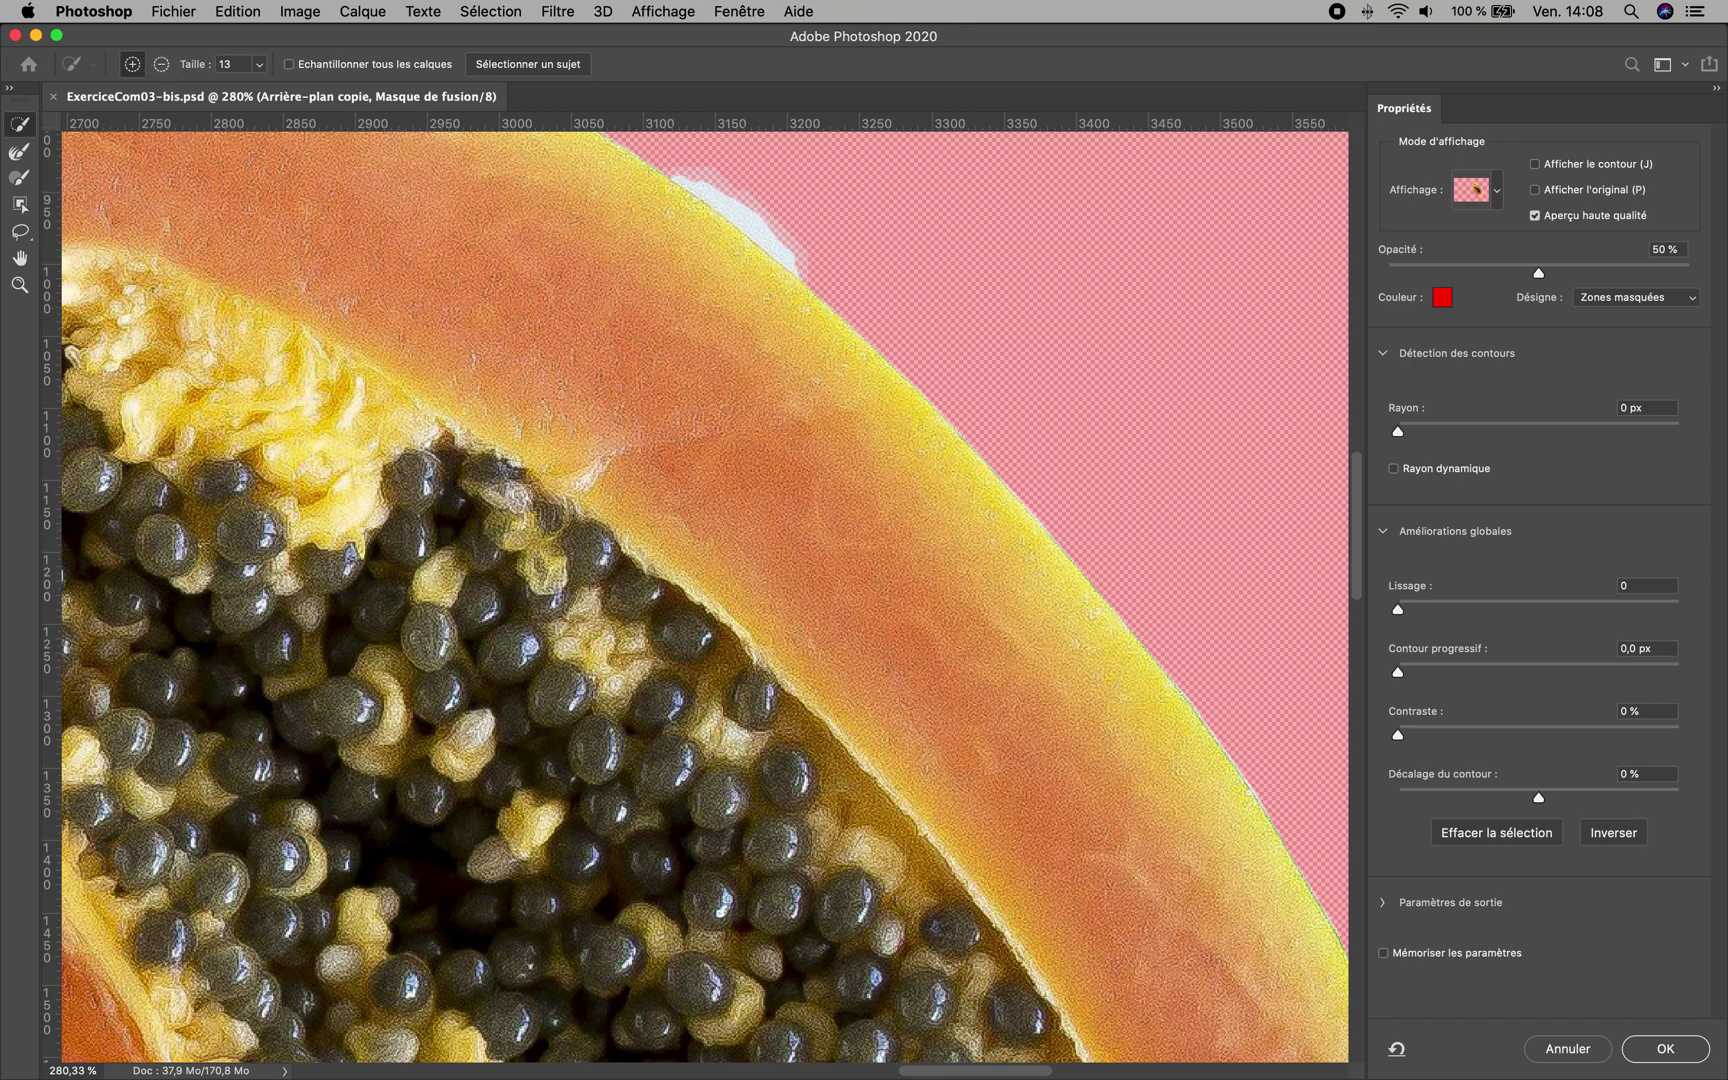
# Subtract the added strip and part of the papaya's upper-right rim from the mask with the Quick Selection tool
pyautogui.click(161, 65)
pyautogui.click(651, 178)
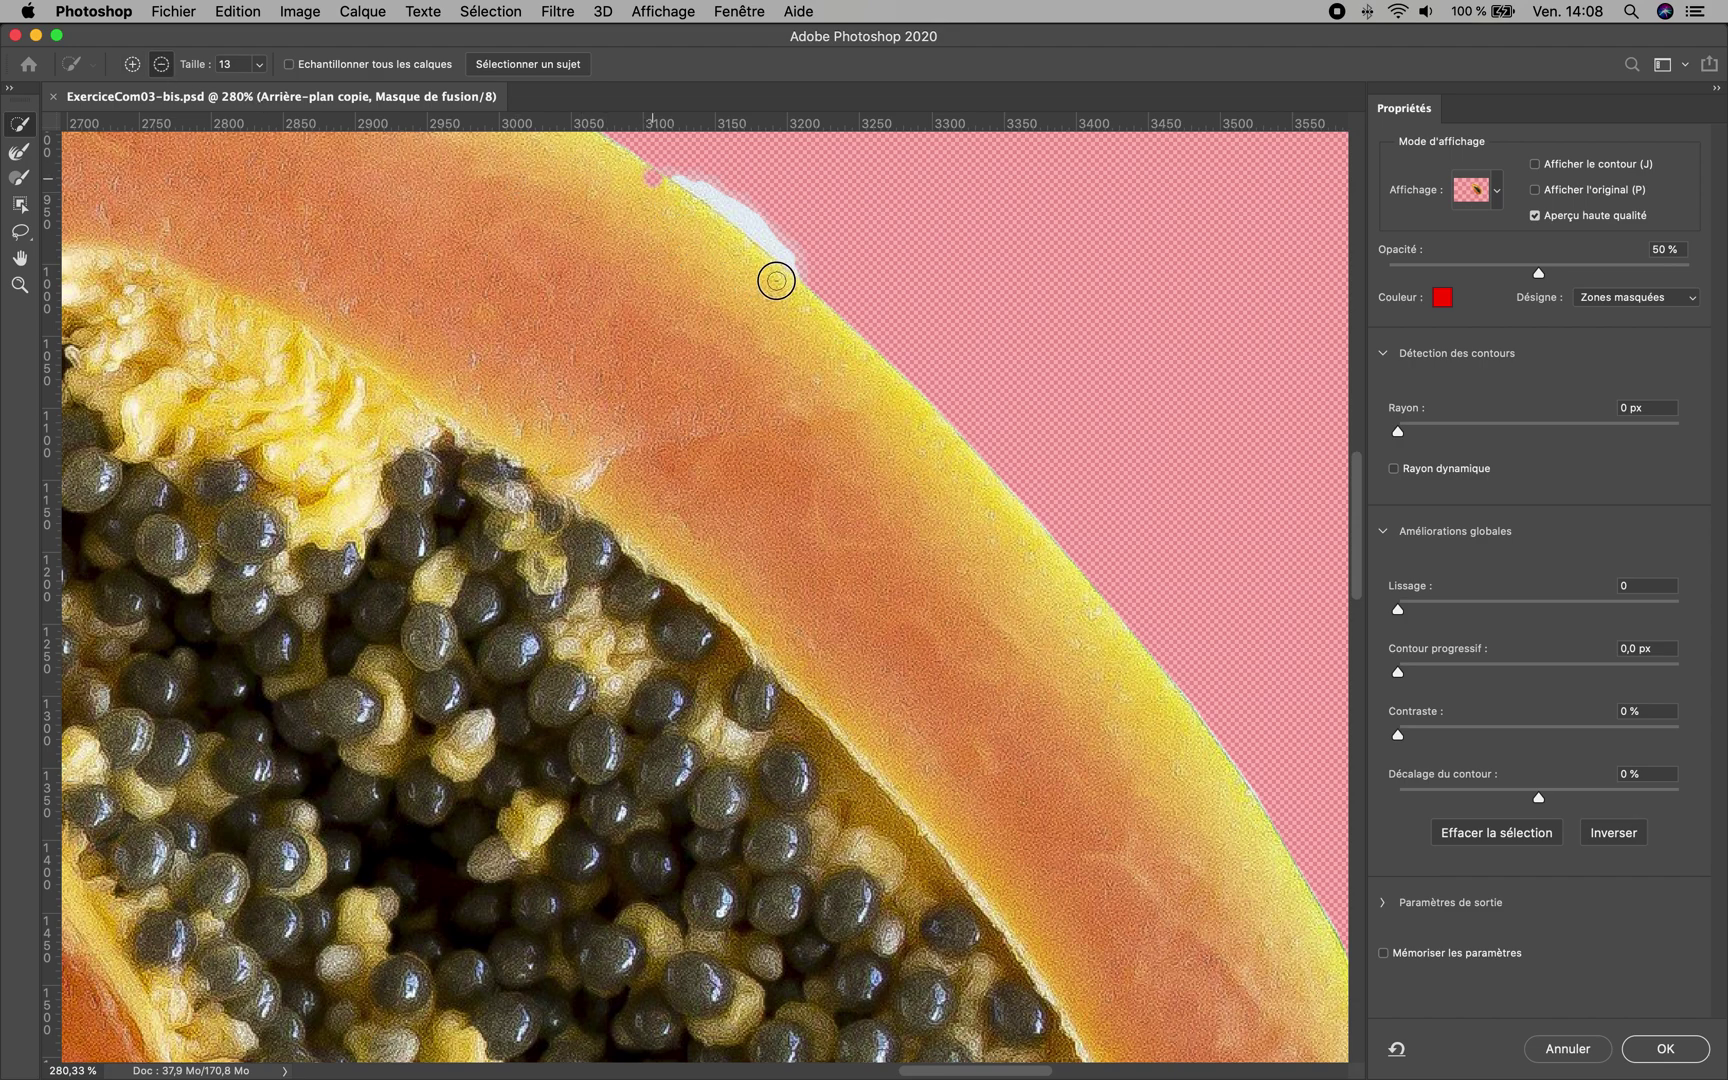
pyautogui.moveTo(718, 281); pyautogui.dragTo(652, 180)
pyautogui.moveTo(812, 270)
pyautogui.mouseDown()
pyautogui.moveTo(687, 165)
pyautogui.moveTo(735, 235)
pyautogui.moveTo(683, 181)
pyautogui.moveTo(811, 258)
pyautogui.mouseUp()
pyautogui.moveTo(733, 191)
pyautogui.mouseDown()
pyautogui.moveTo(808, 235)
pyautogui.moveTo(643, 138)
pyautogui.moveTo(824, 282)
pyautogui.moveTo(699, 157)
pyautogui.moveTo(762, 254)
pyautogui.moveTo(693, 193)
pyautogui.moveTo(768, 285)
pyautogui.mouseUp()
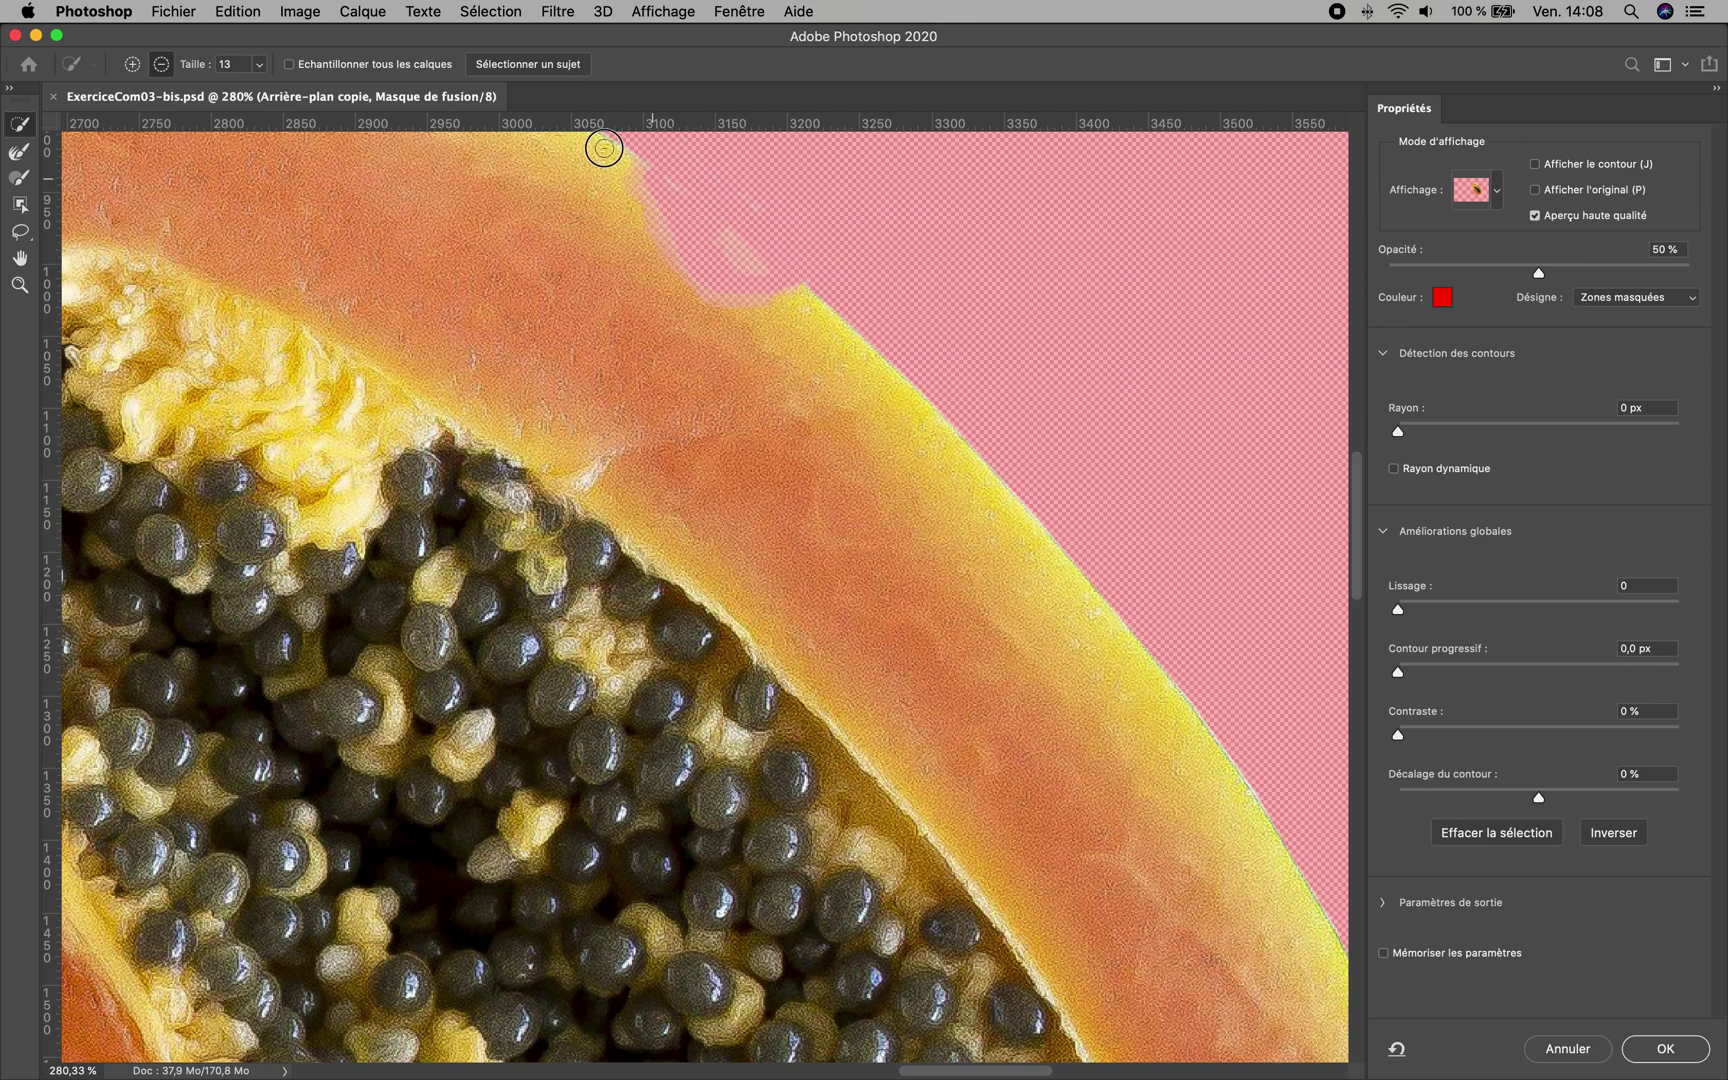
pyautogui.moveTo(604, 148)
pyautogui.mouseDown()
pyautogui.moveTo(744, 297)
pyautogui.moveTo(779, 297)
pyautogui.moveTo(613, 193)
pyautogui.moveTo(612, 174)
pyautogui.mouseUp()
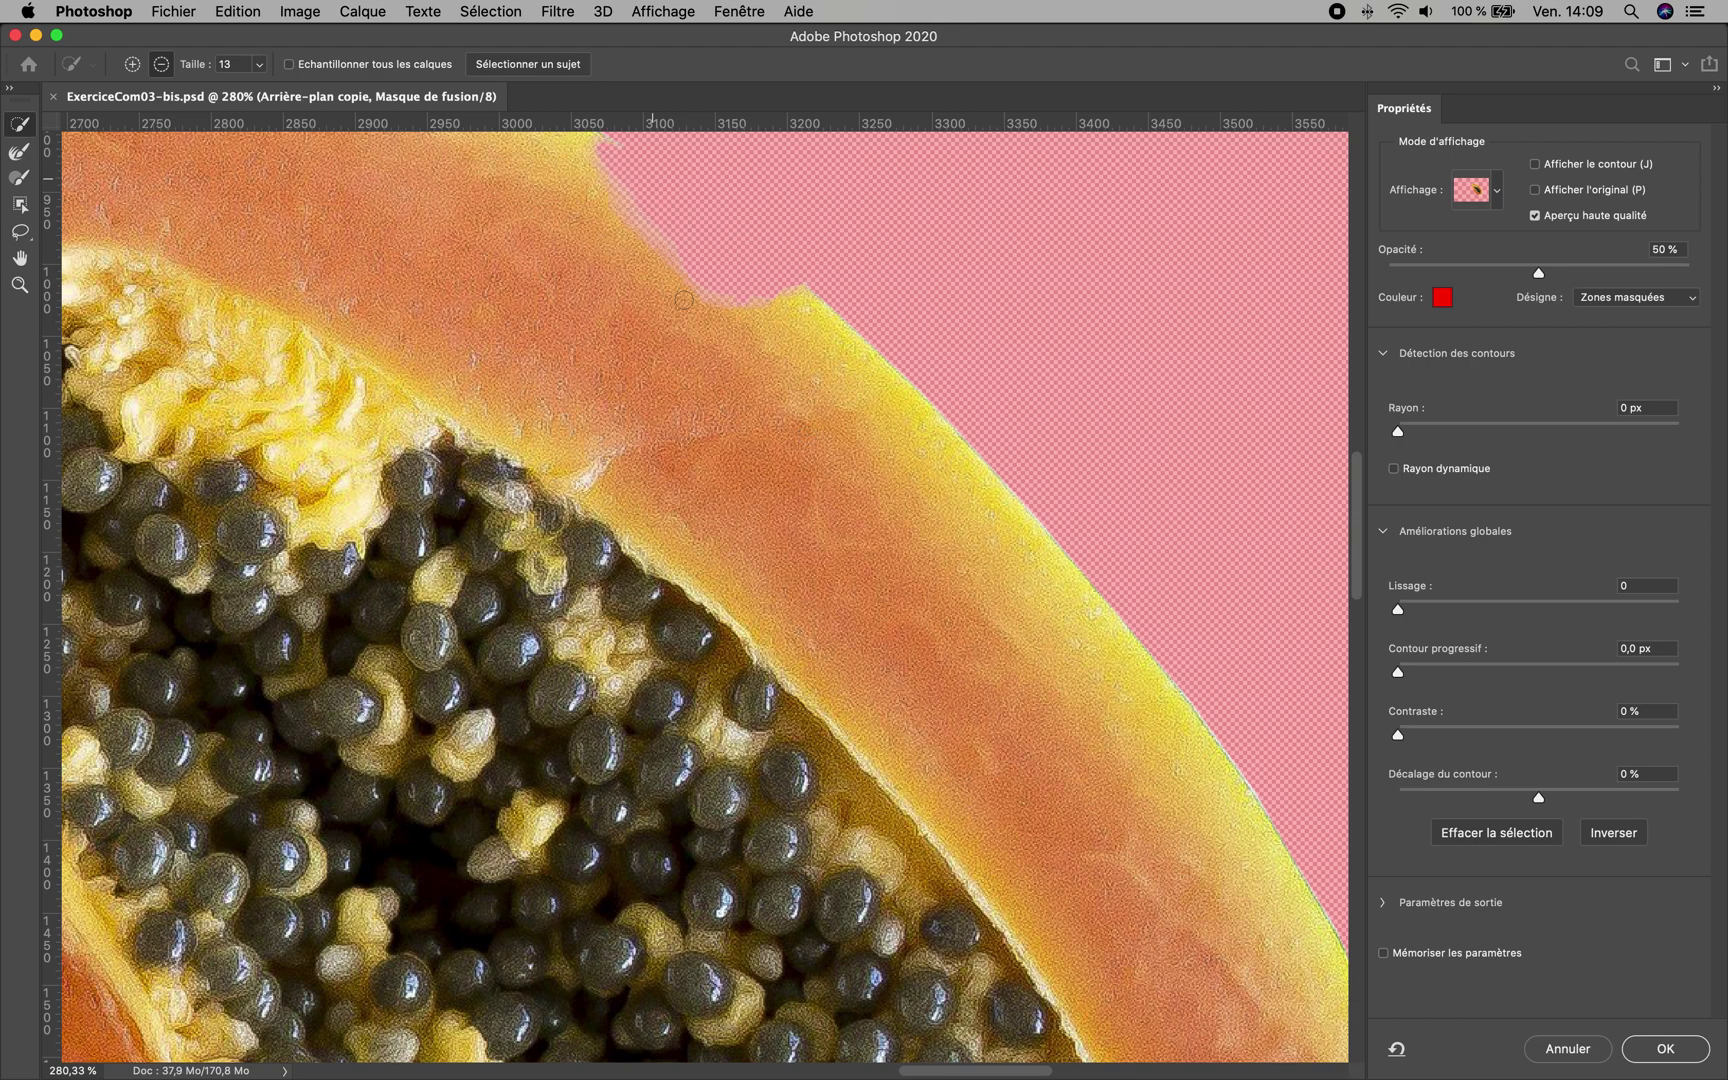
pyautogui.moveTo(684, 300)
pyautogui.mouseDown()
pyautogui.moveTo(748, 322)
pyautogui.moveTo(821, 304)
pyautogui.mouseUp()
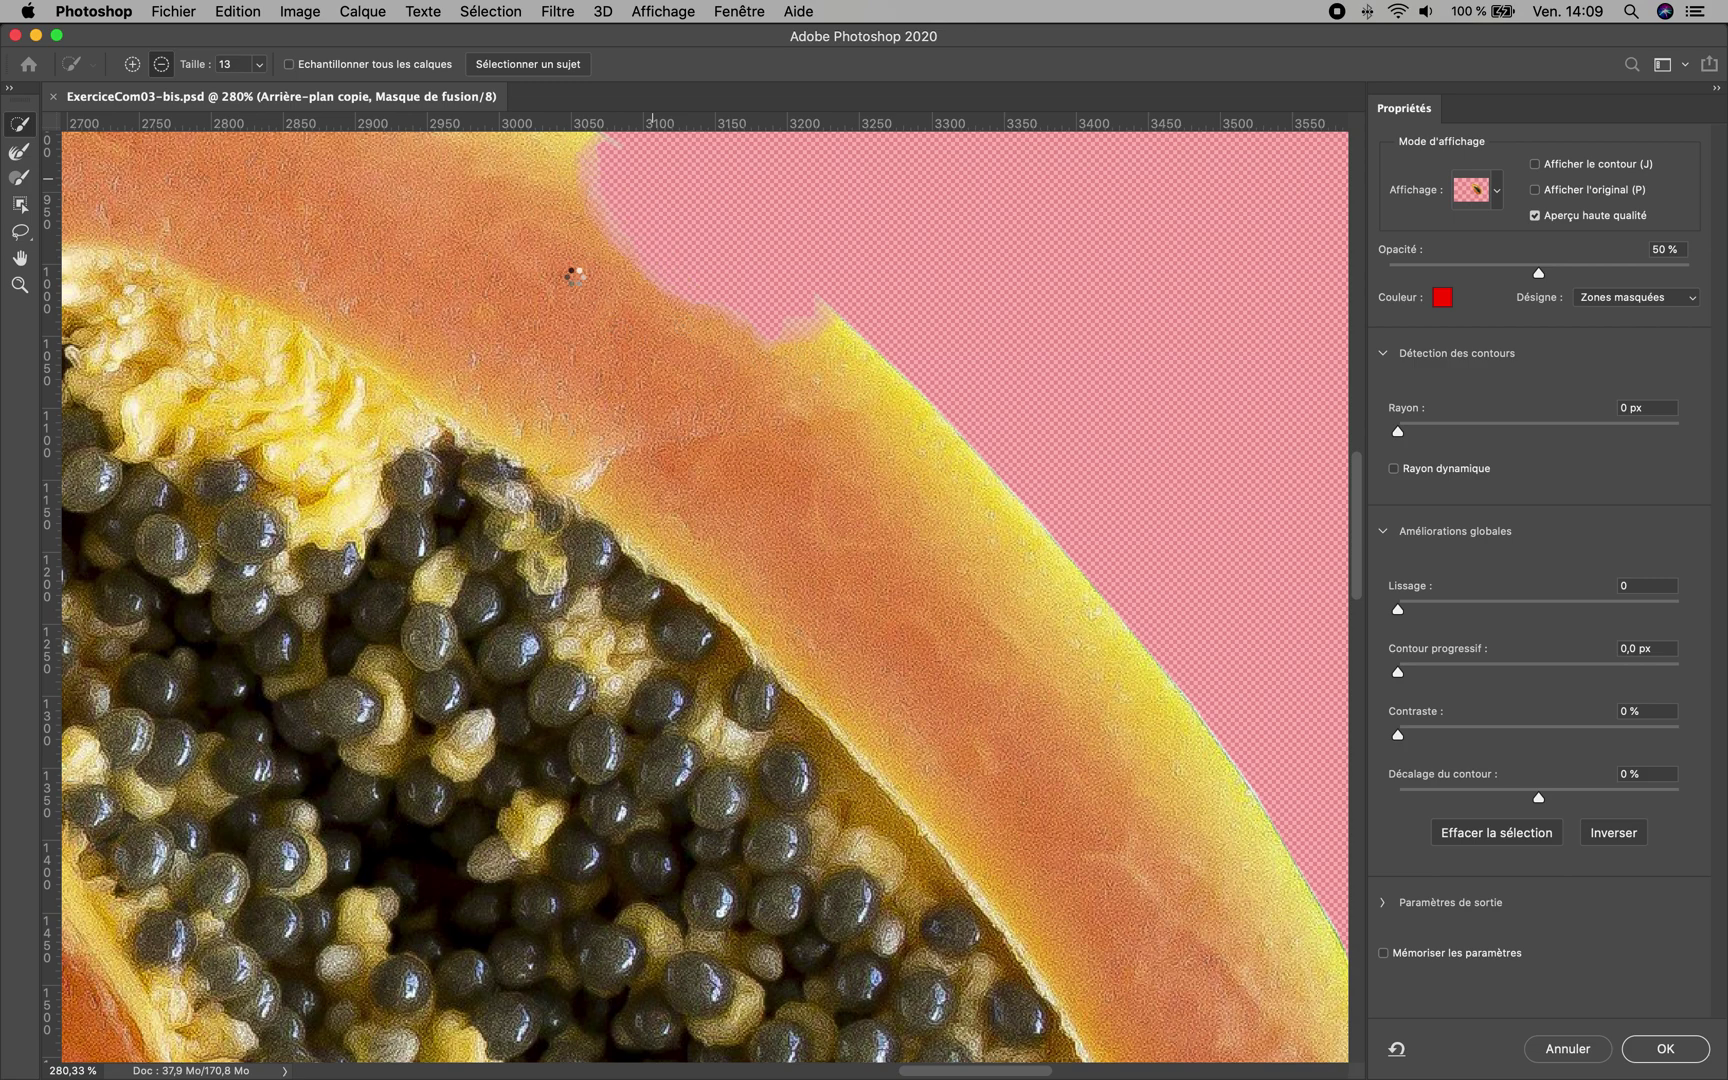
pyautogui.moveTo(687, 355); pyautogui.dragTo(836, 344)
# Add the removed part of the papaya's rim back to the mask with the Quick Selection tool at size 40
pyautogui.click(133, 65)
pyautogui.click(259, 66)
pyautogui.moveTo(260, 93)
pyautogui.mouseDown()
pyautogui.moveTo(300, 94)
pyautogui.moveTo(285, 95)
pyautogui.mouseUp()
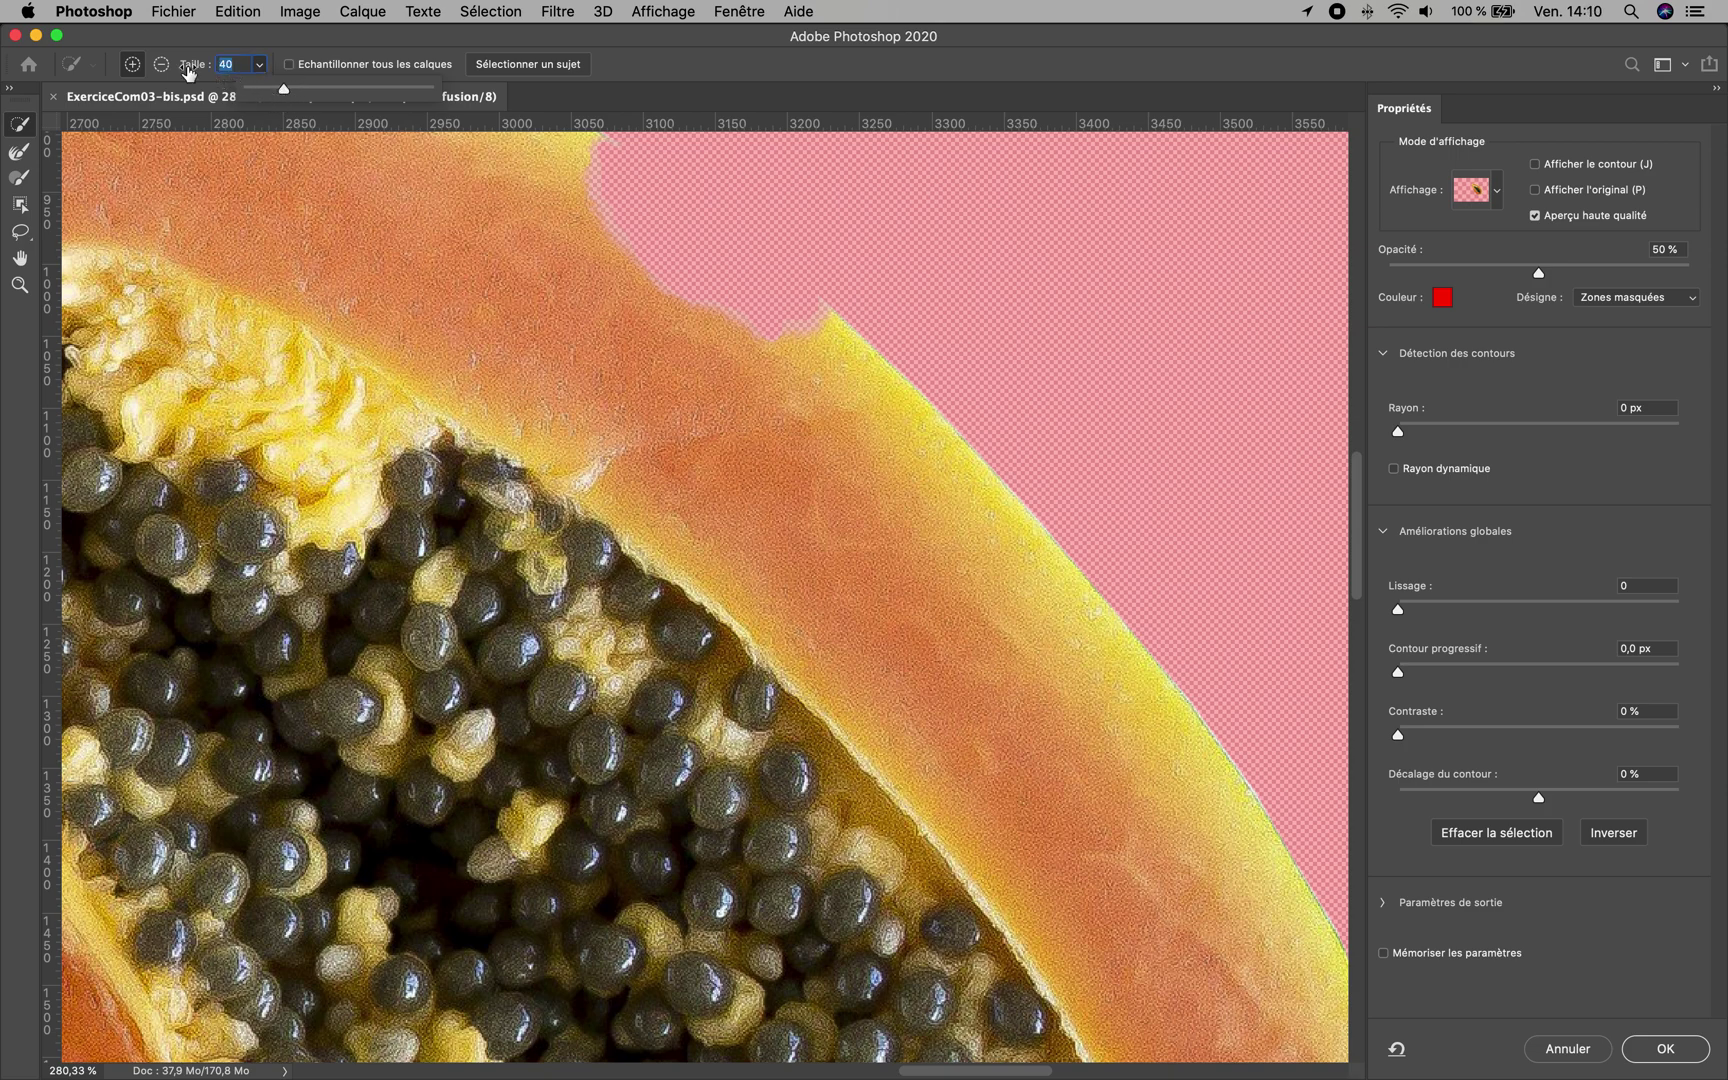
pyautogui.moveTo(598, 174)
pyautogui.mouseDown()
pyautogui.moveTo(679, 275)
pyautogui.moveTo(790, 328)
pyautogui.moveTo(593, 146)
pyautogui.mouseUp()
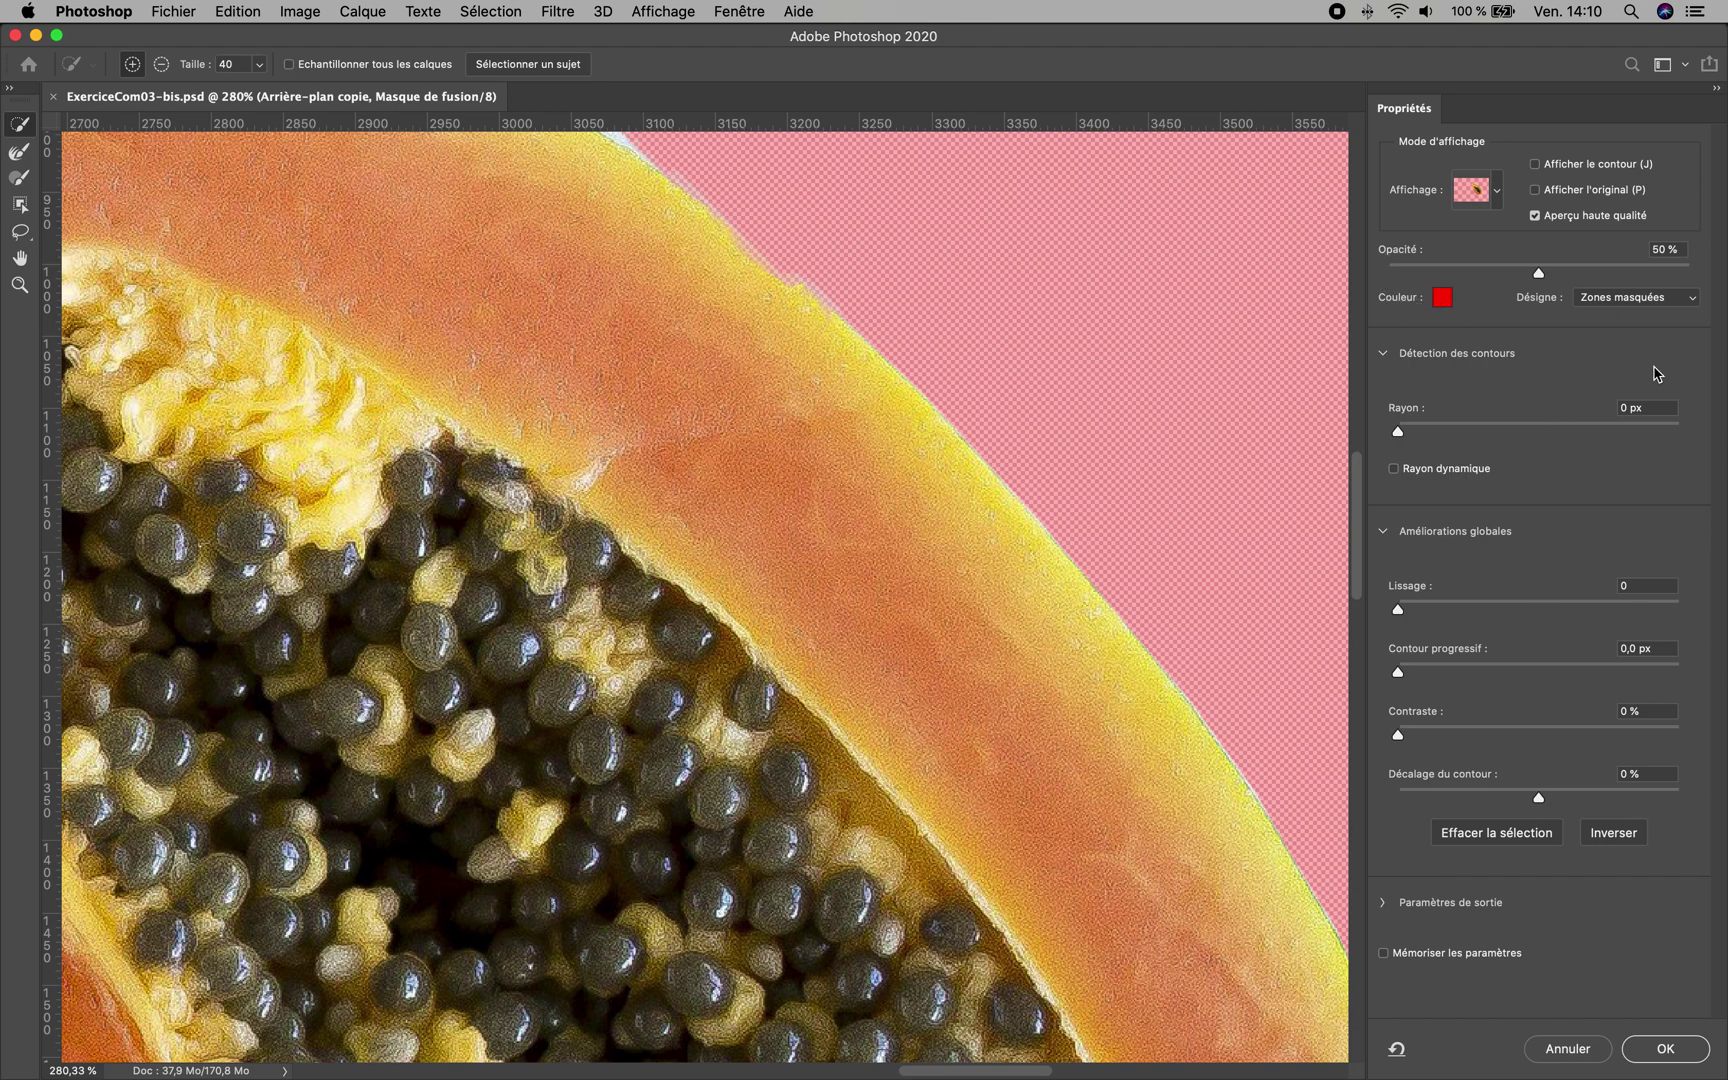
# Check the view modes again, leave Select and Mask without applying the refinements, and close the mask properties
pyautogui.click(1500, 196)
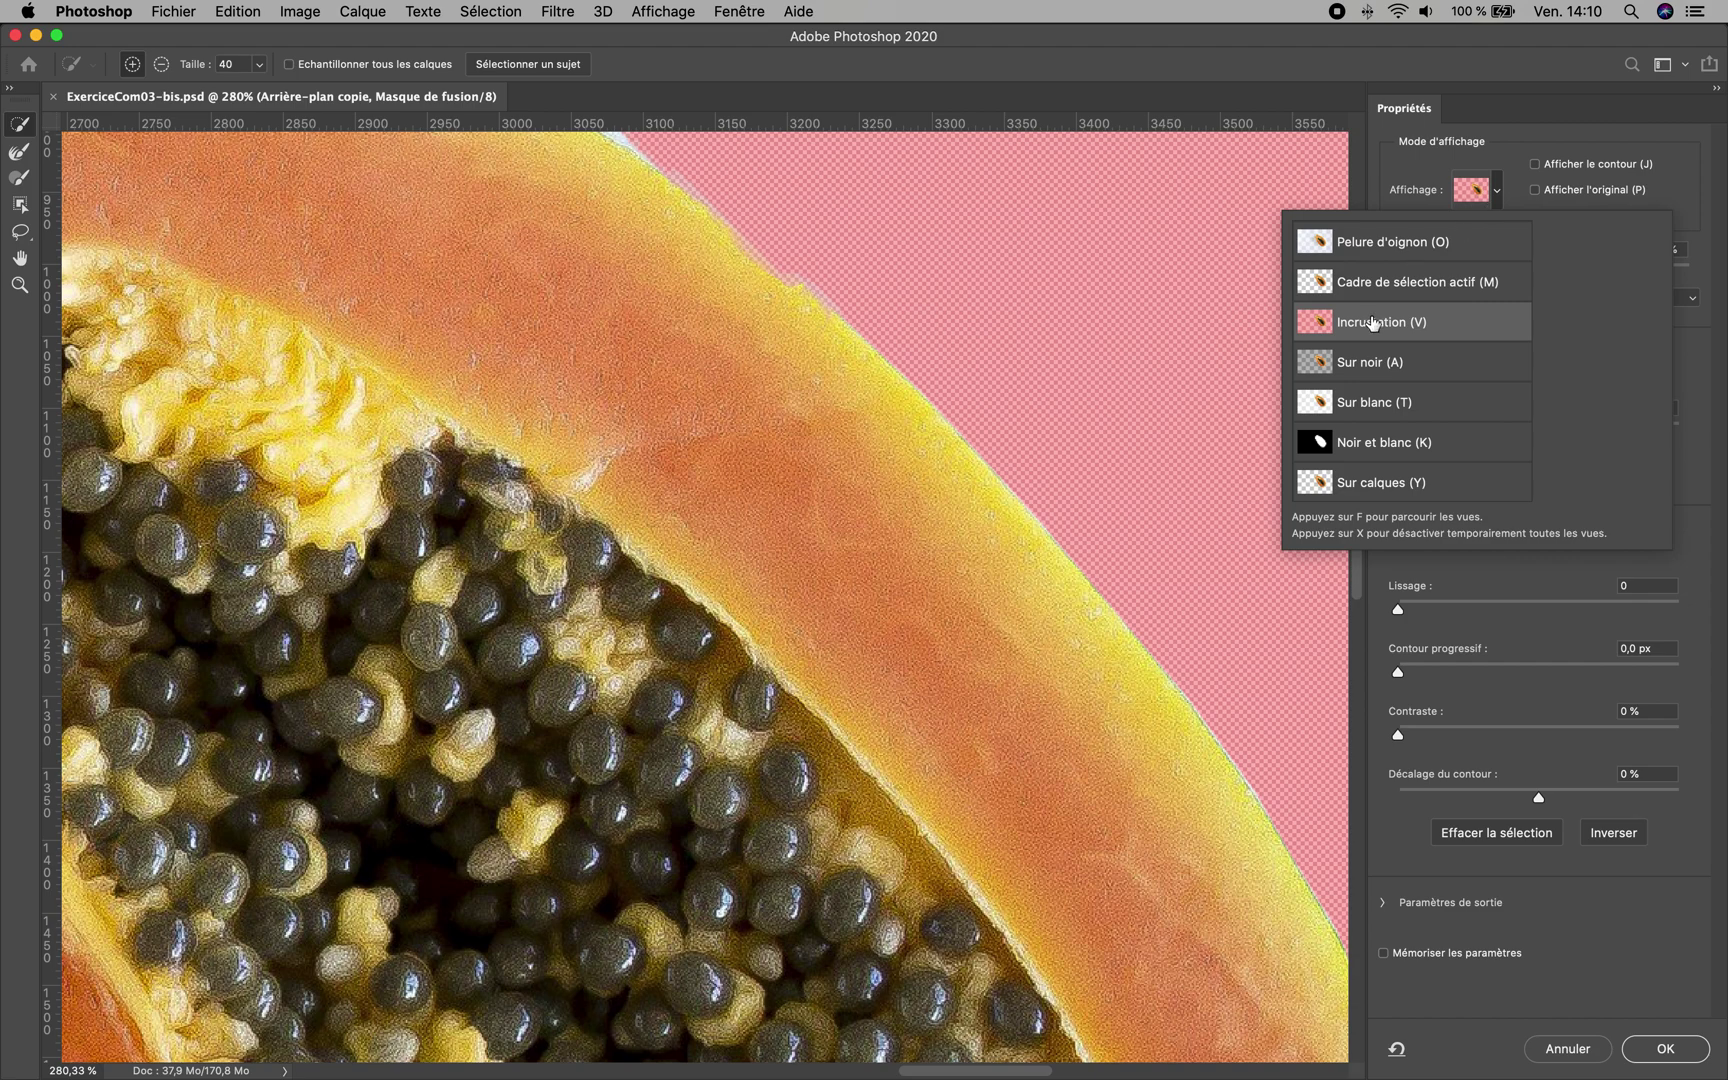
pyautogui.click(1513, 163)
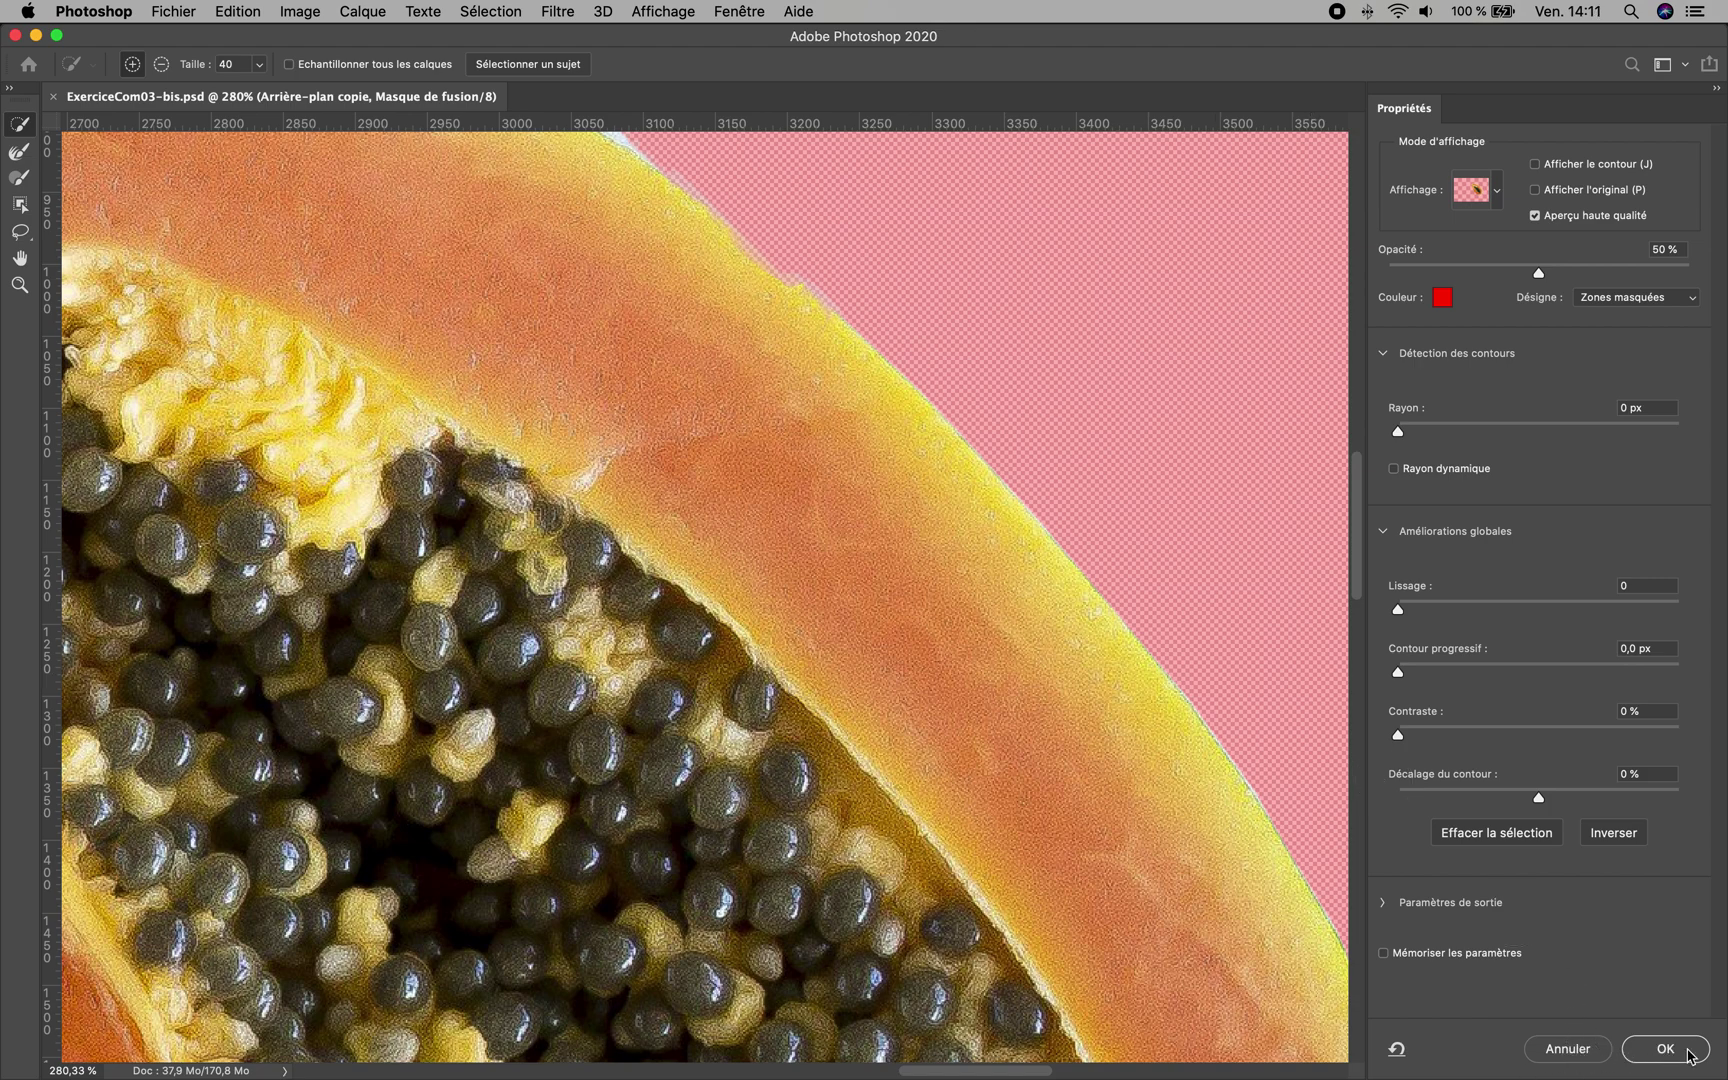
pyautogui.click(1560, 1049)
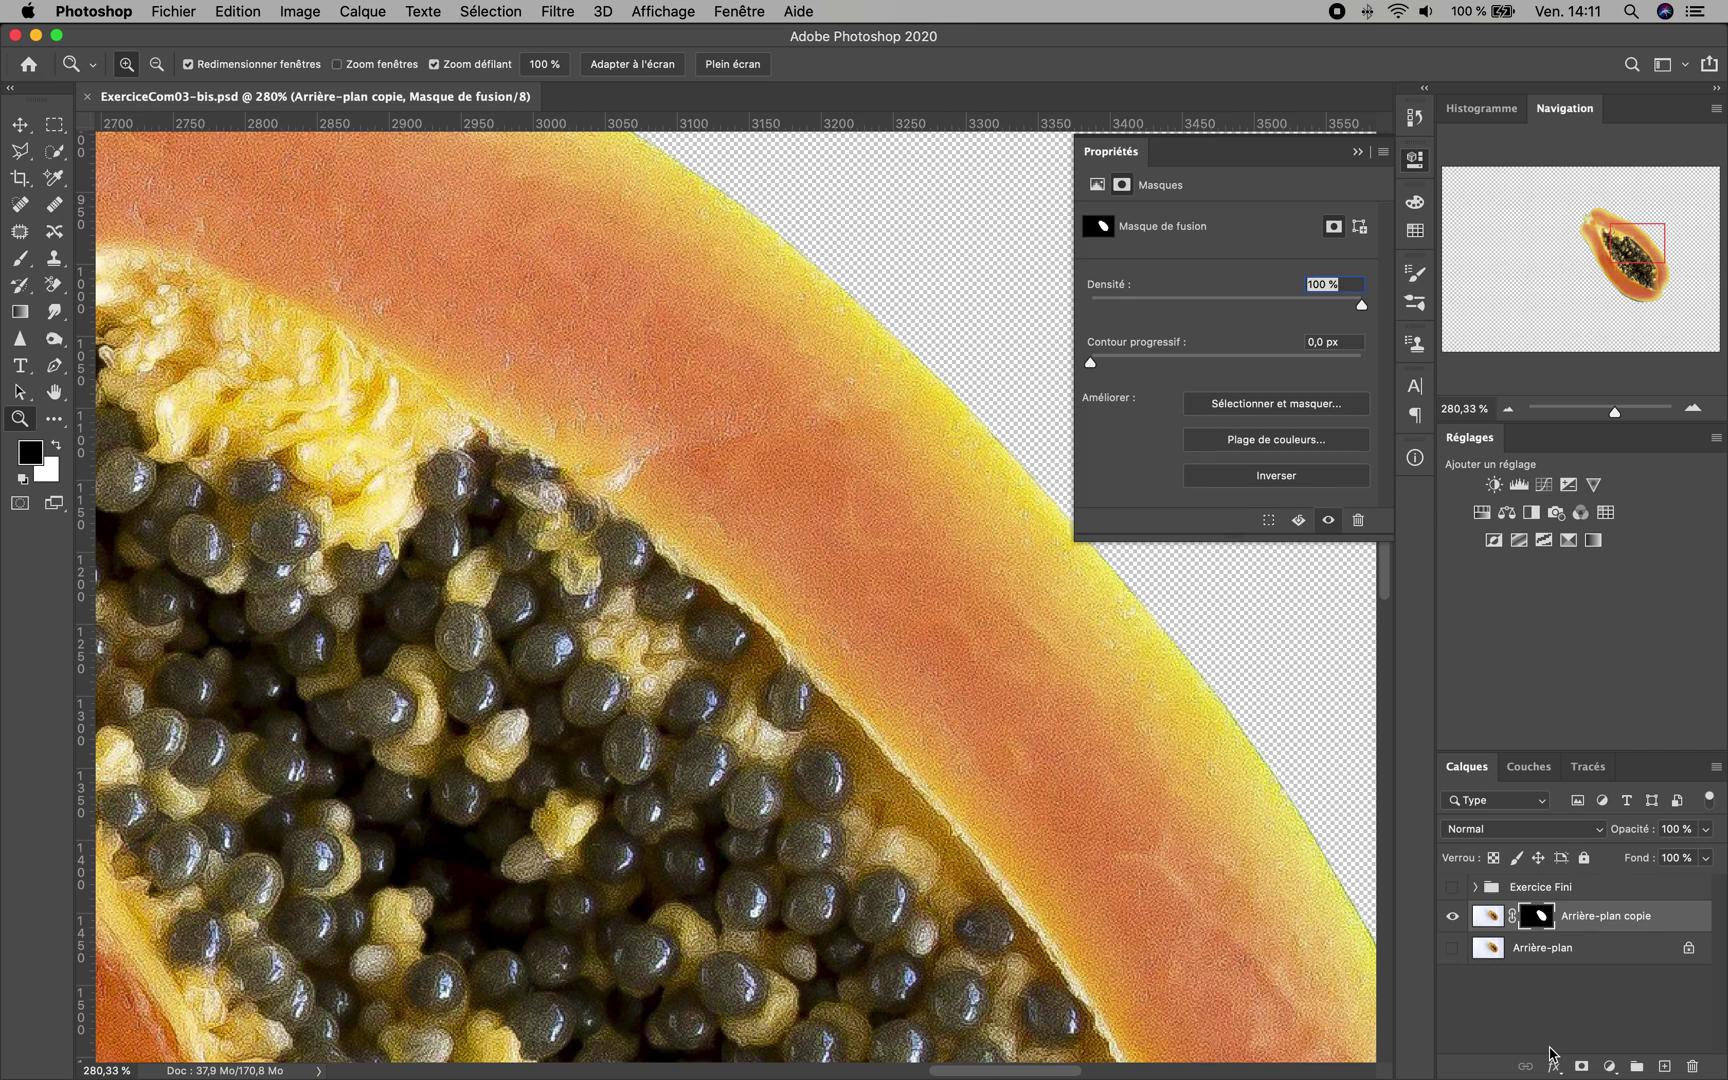
pyautogui.click(1360, 152)
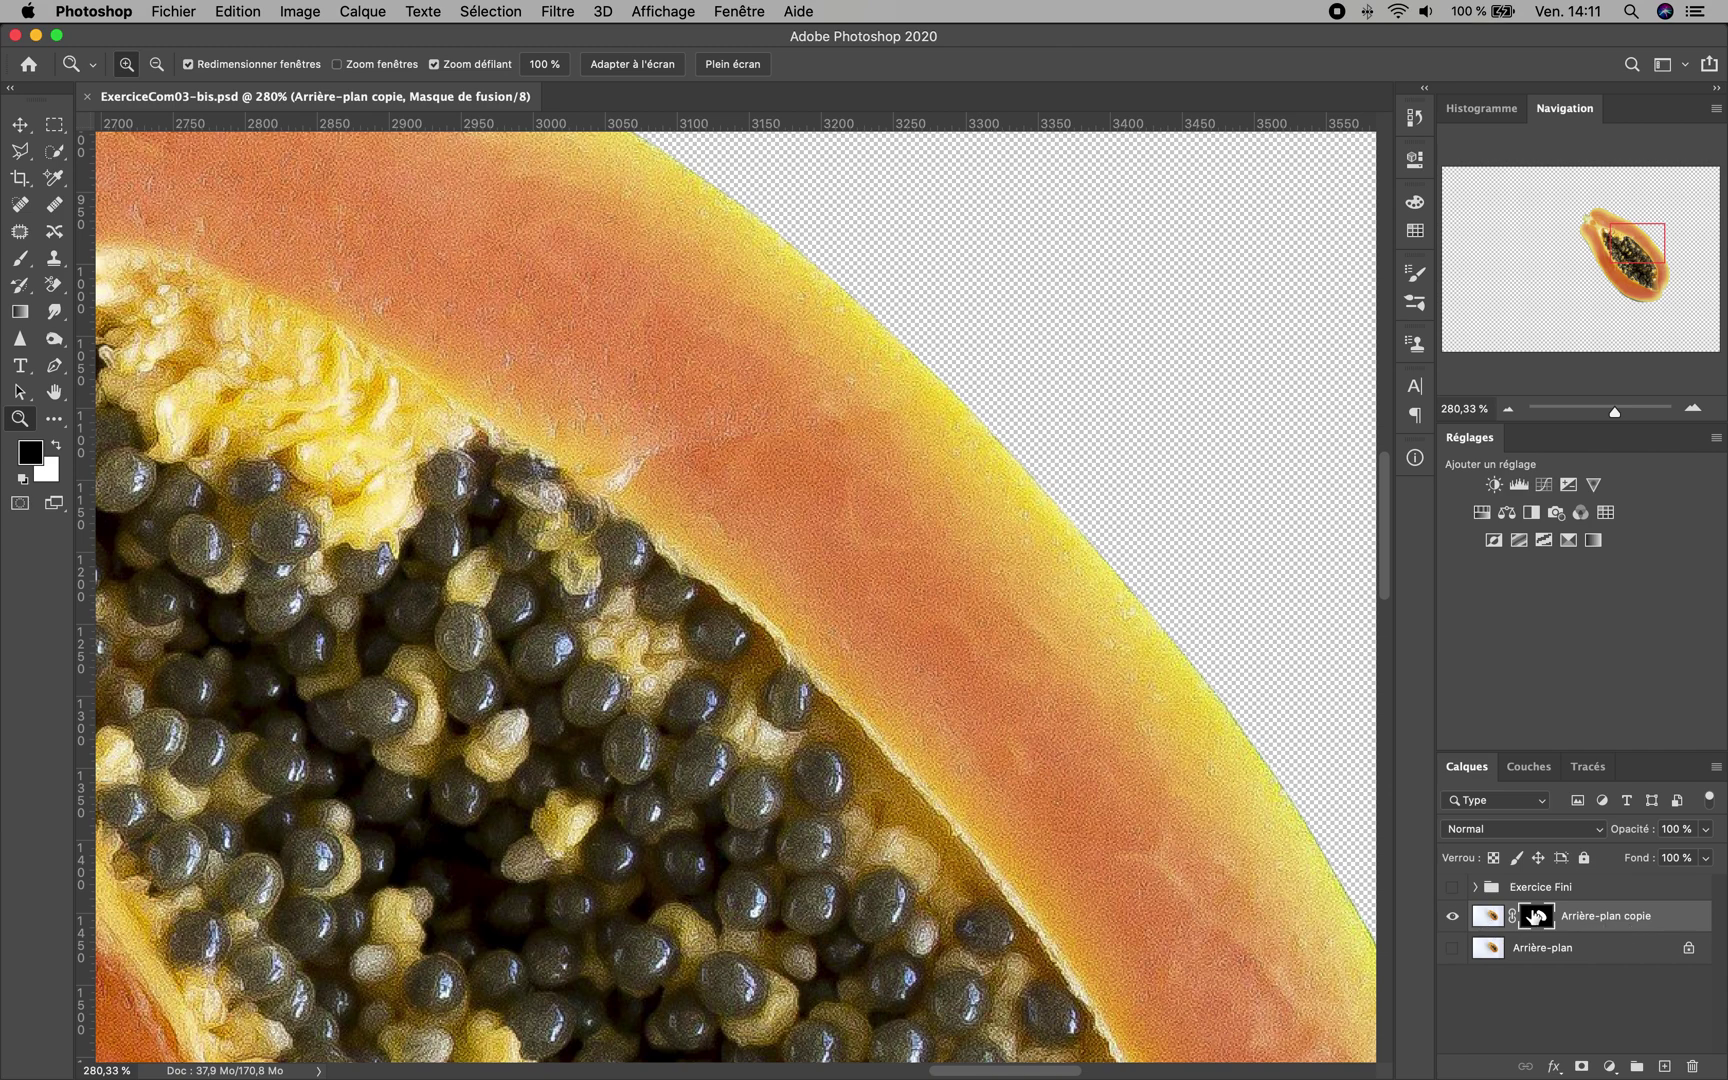
# Add a white (ffffff) solid colour fill layer and place it directly below the cut-out papaya layer
pyautogui.moveTo(1618, 414); pyautogui.dragTo(1596, 417)
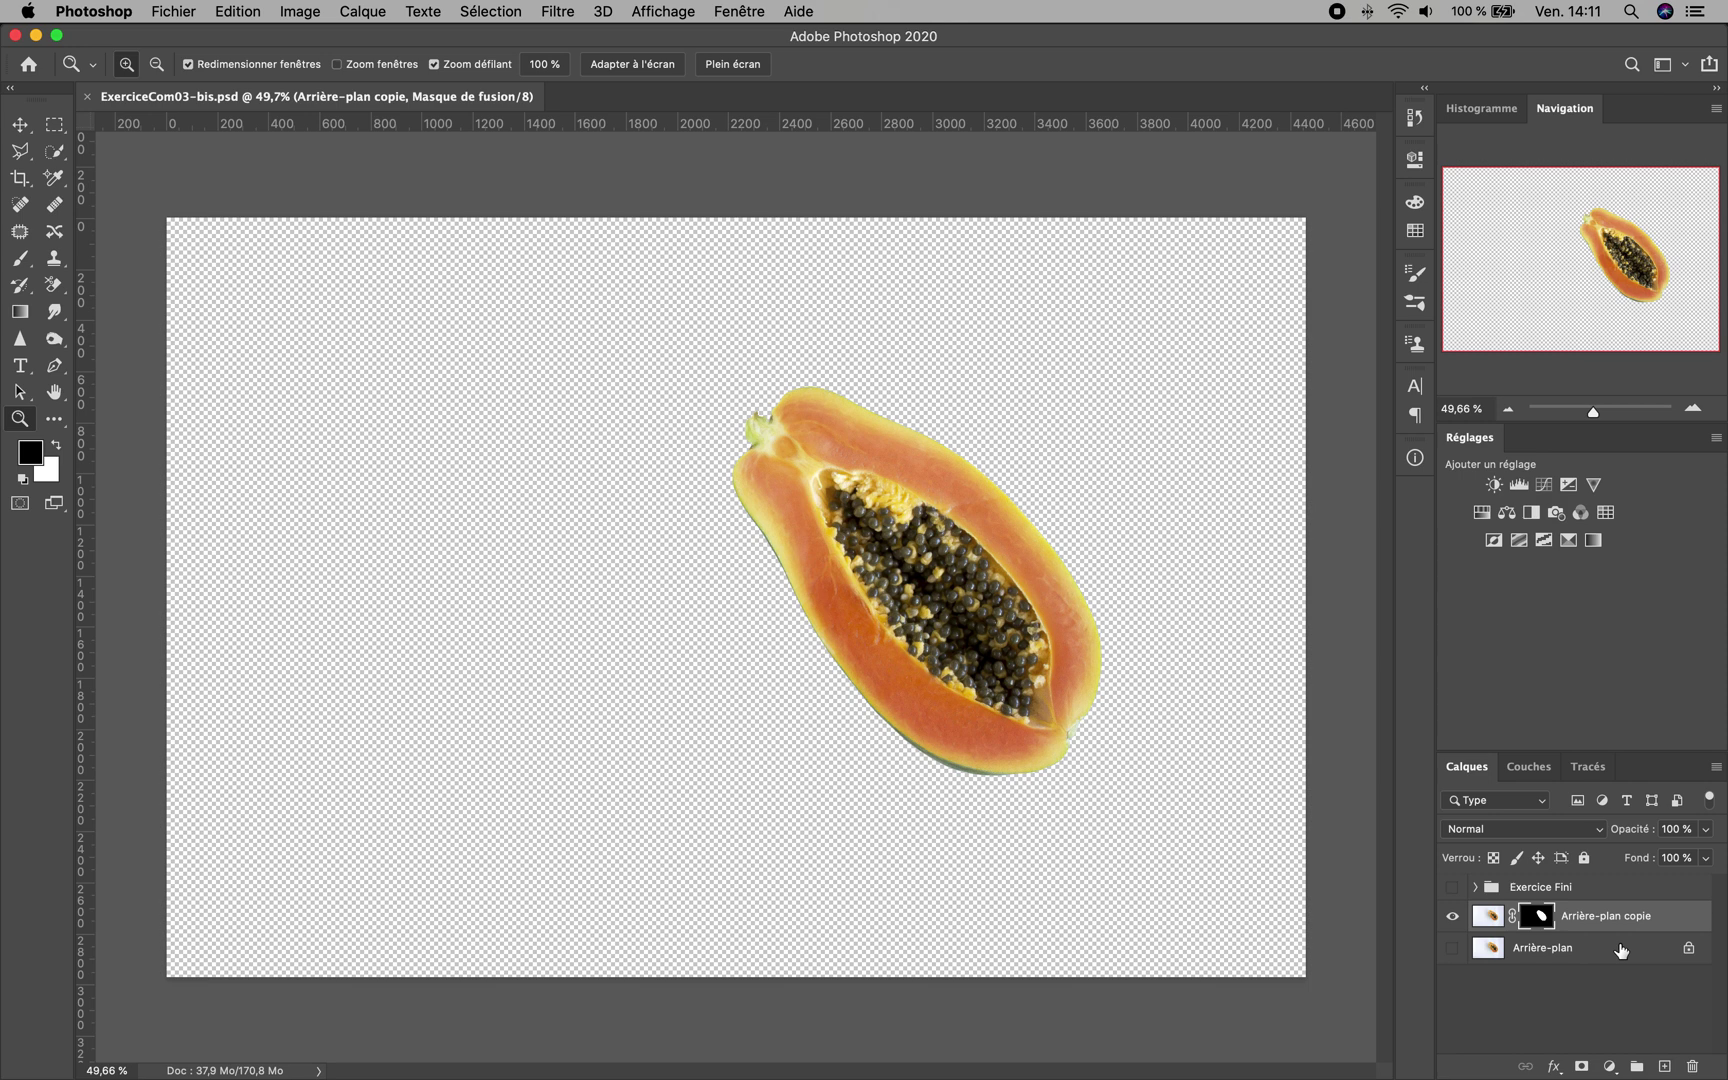
pyautogui.click(1610, 1067)
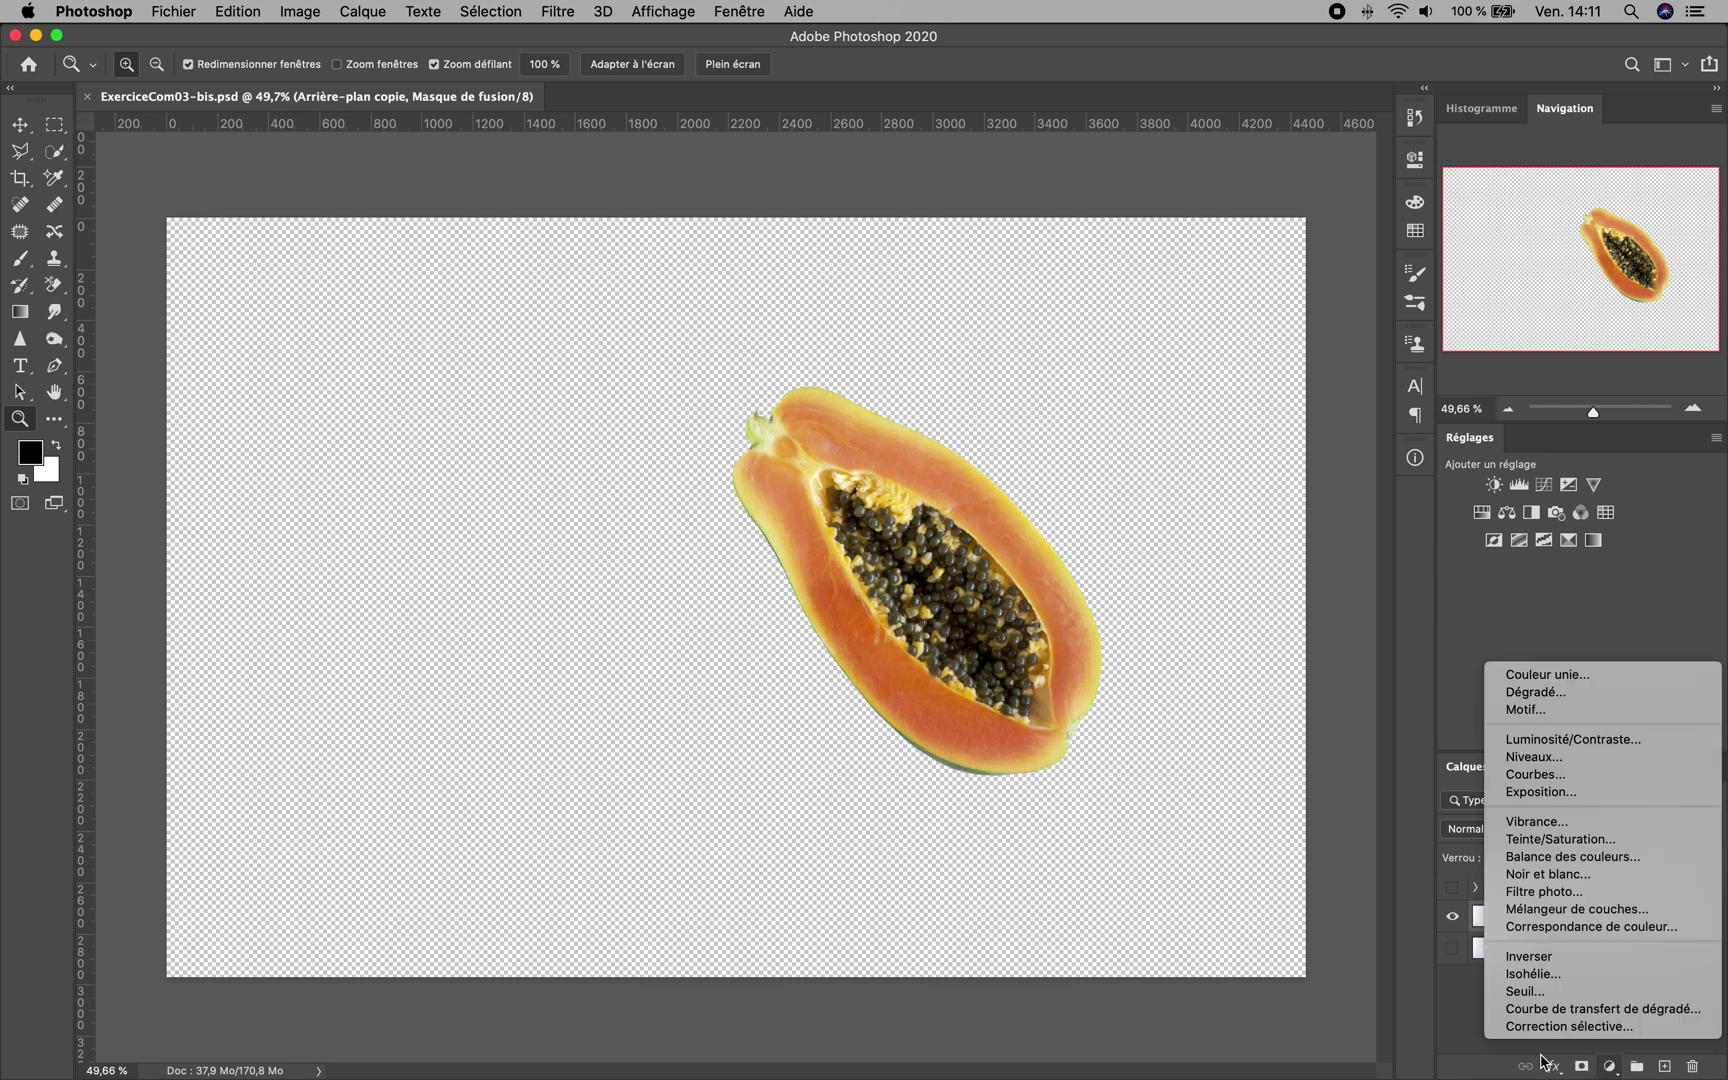
pyautogui.click(1613, 1068)
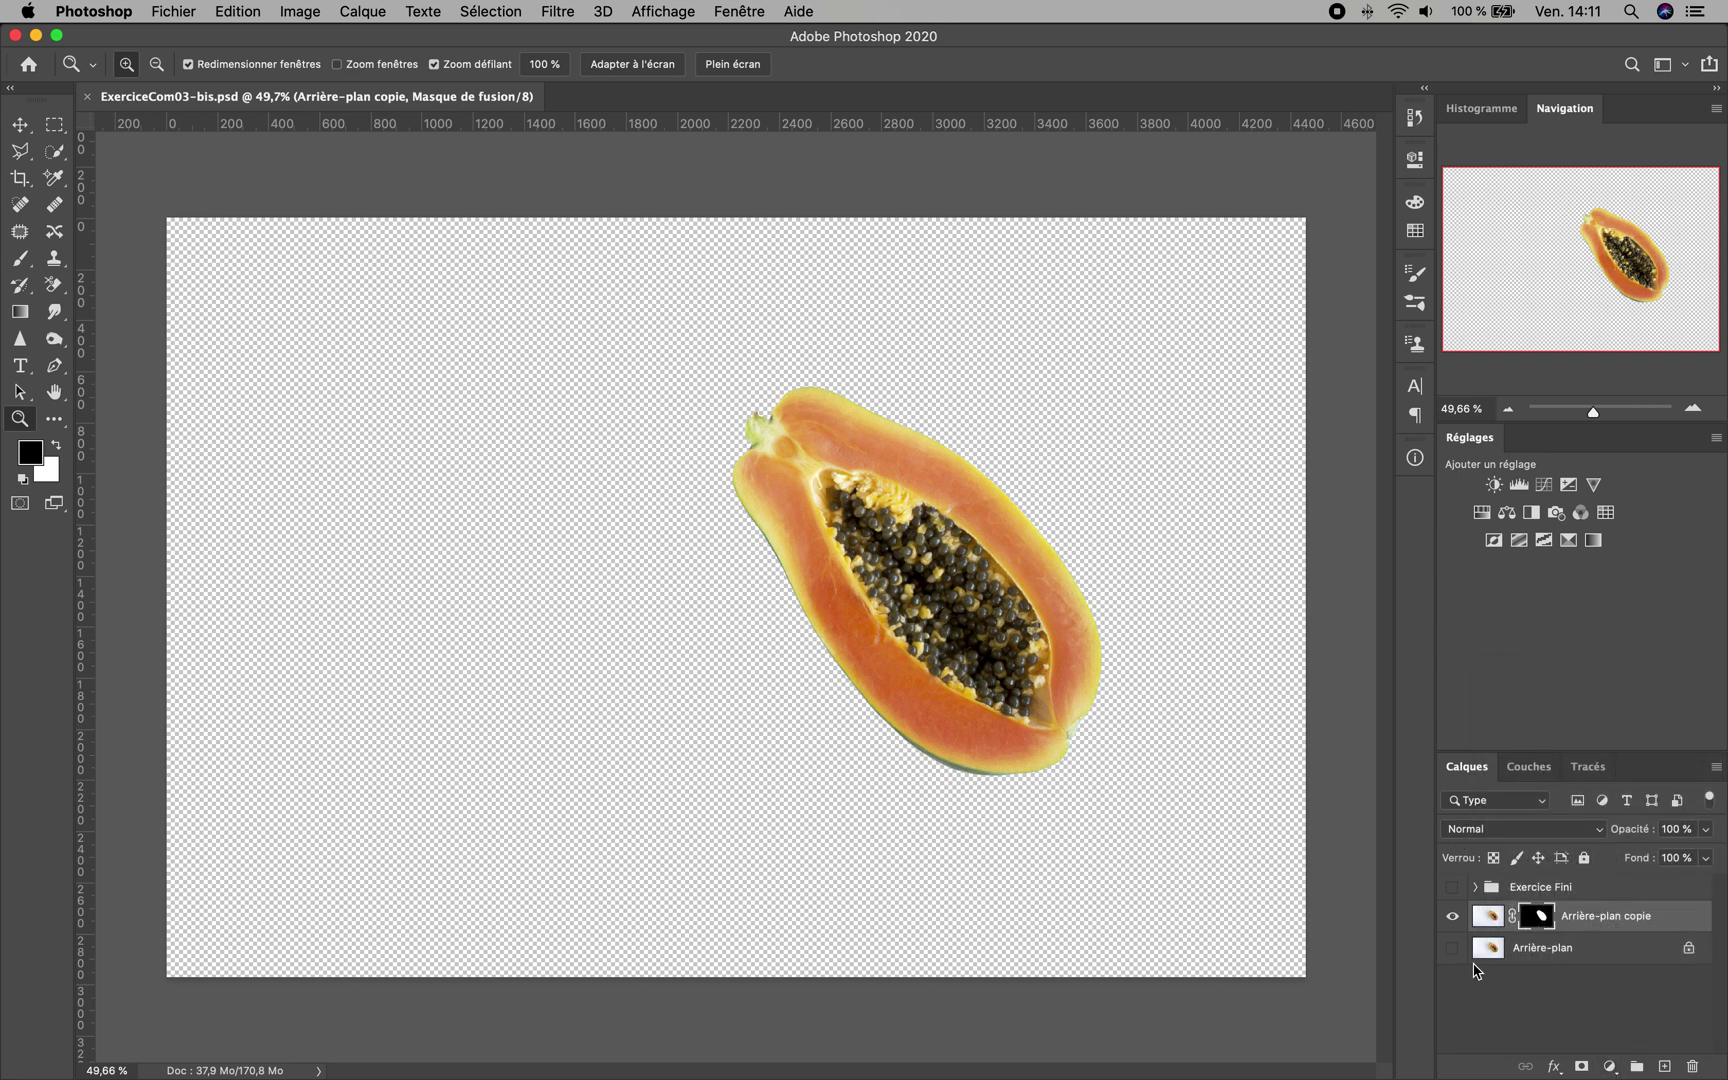
pyautogui.click(1609, 1067)
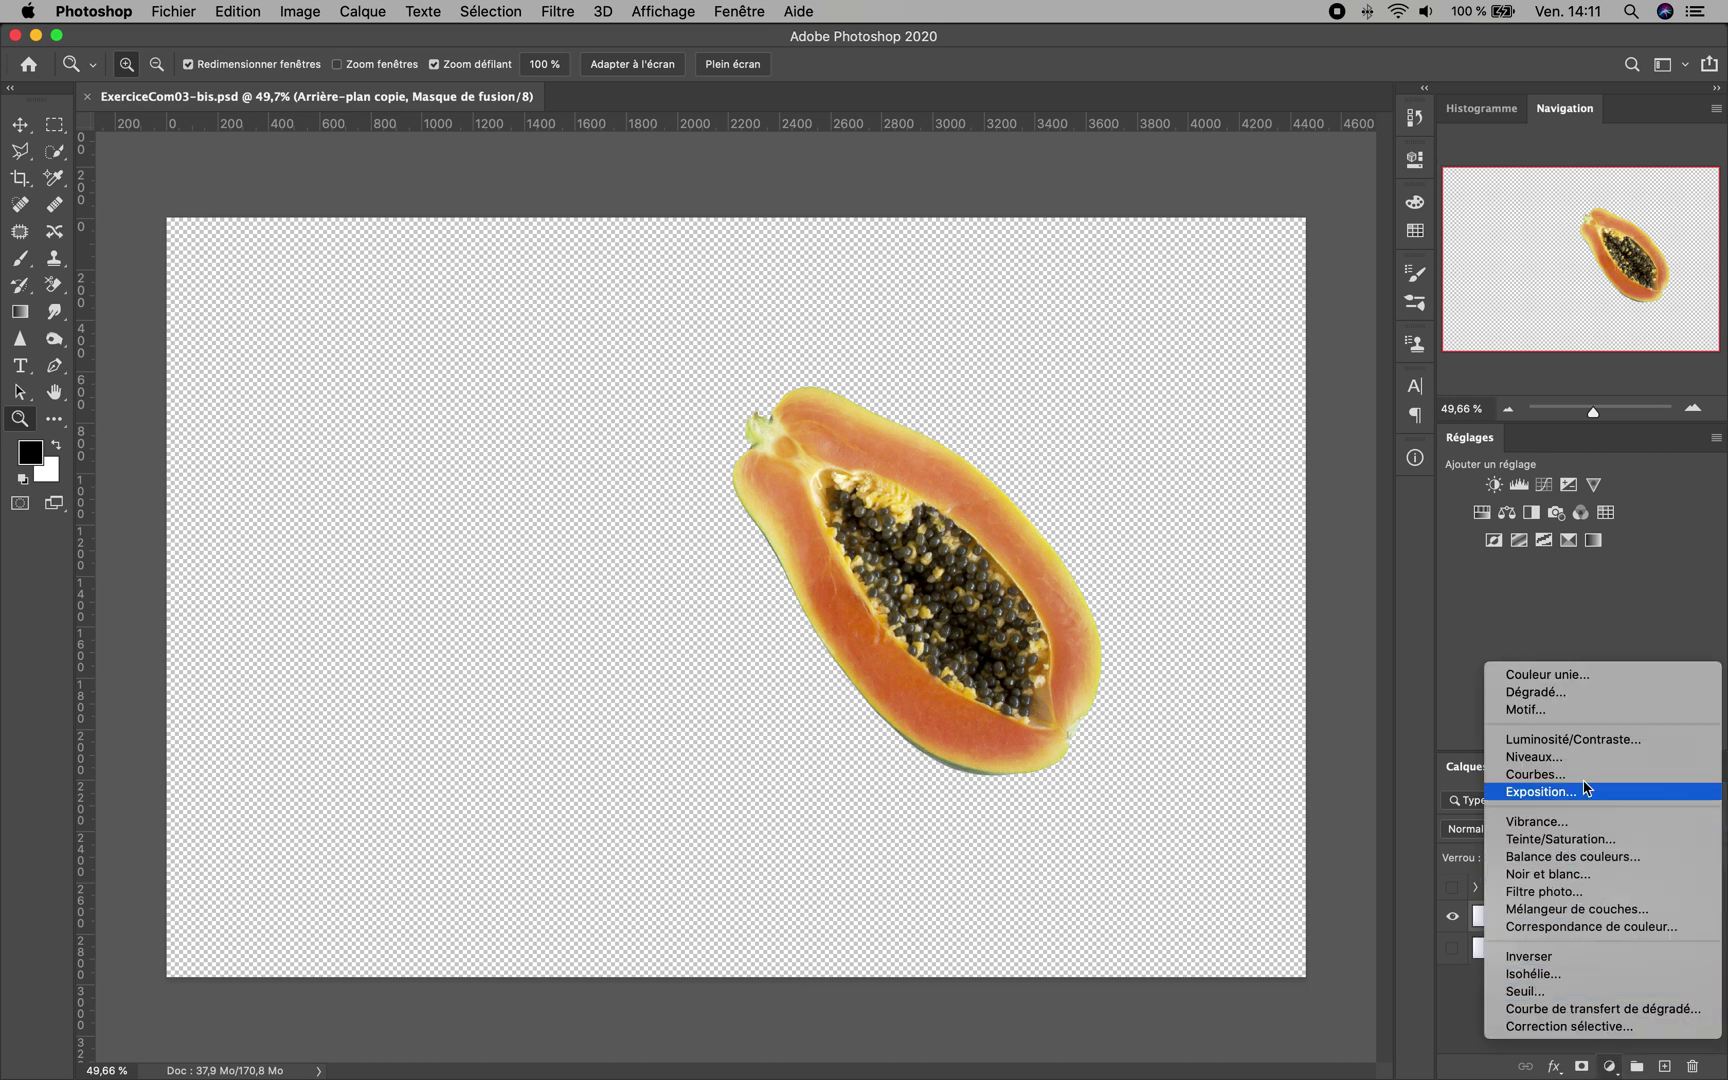
pyautogui.click(1564, 676)
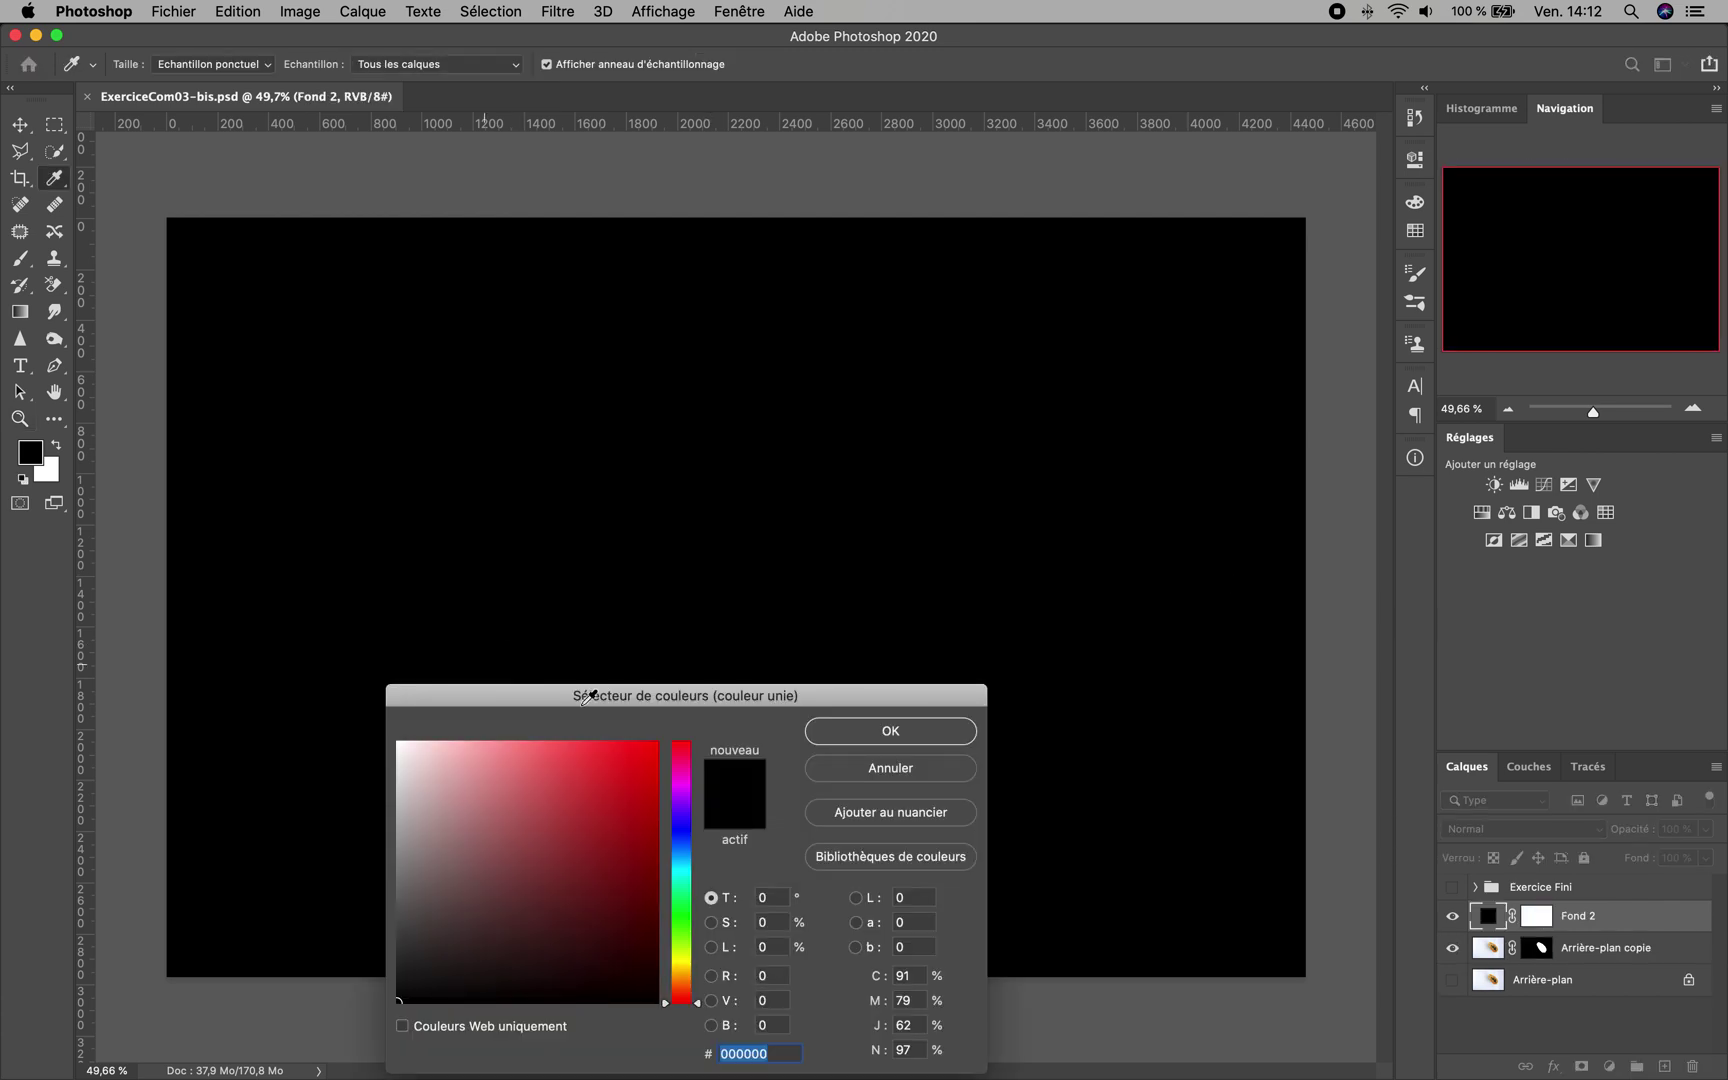
pyautogui.moveTo(466, 828); pyautogui.dragTo(385, 731)
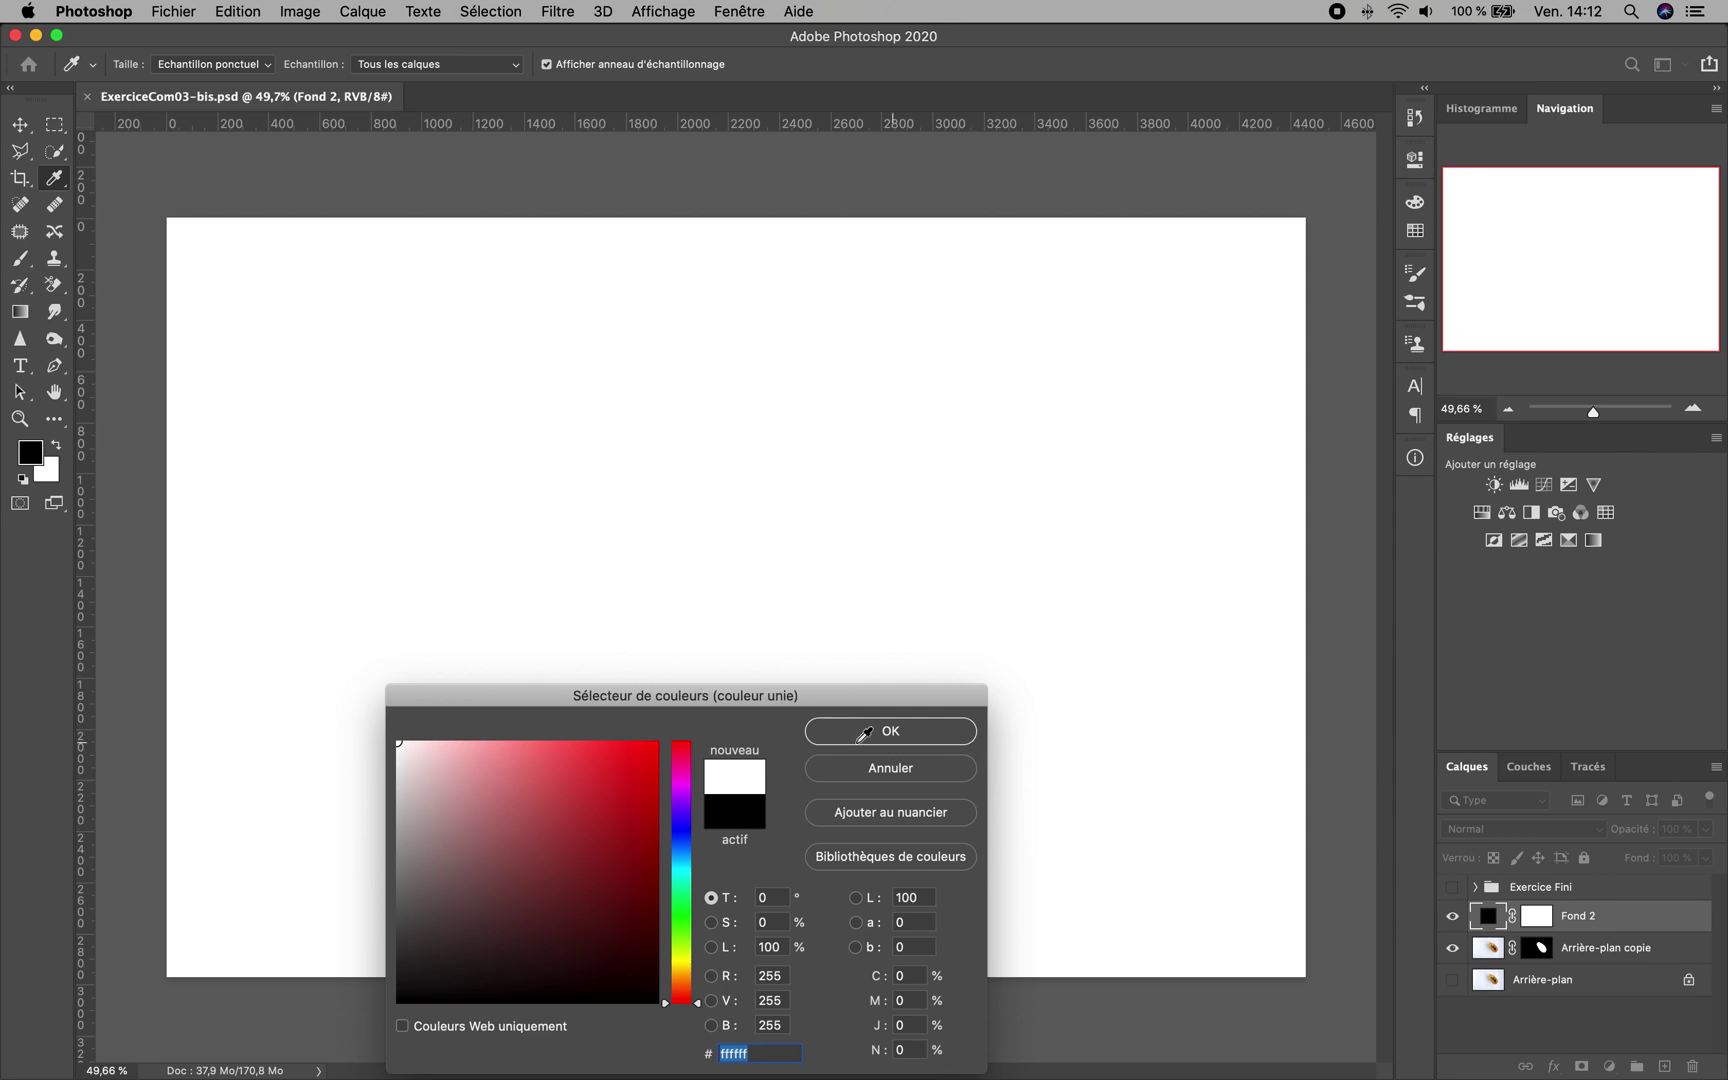
pyautogui.click(862, 743)
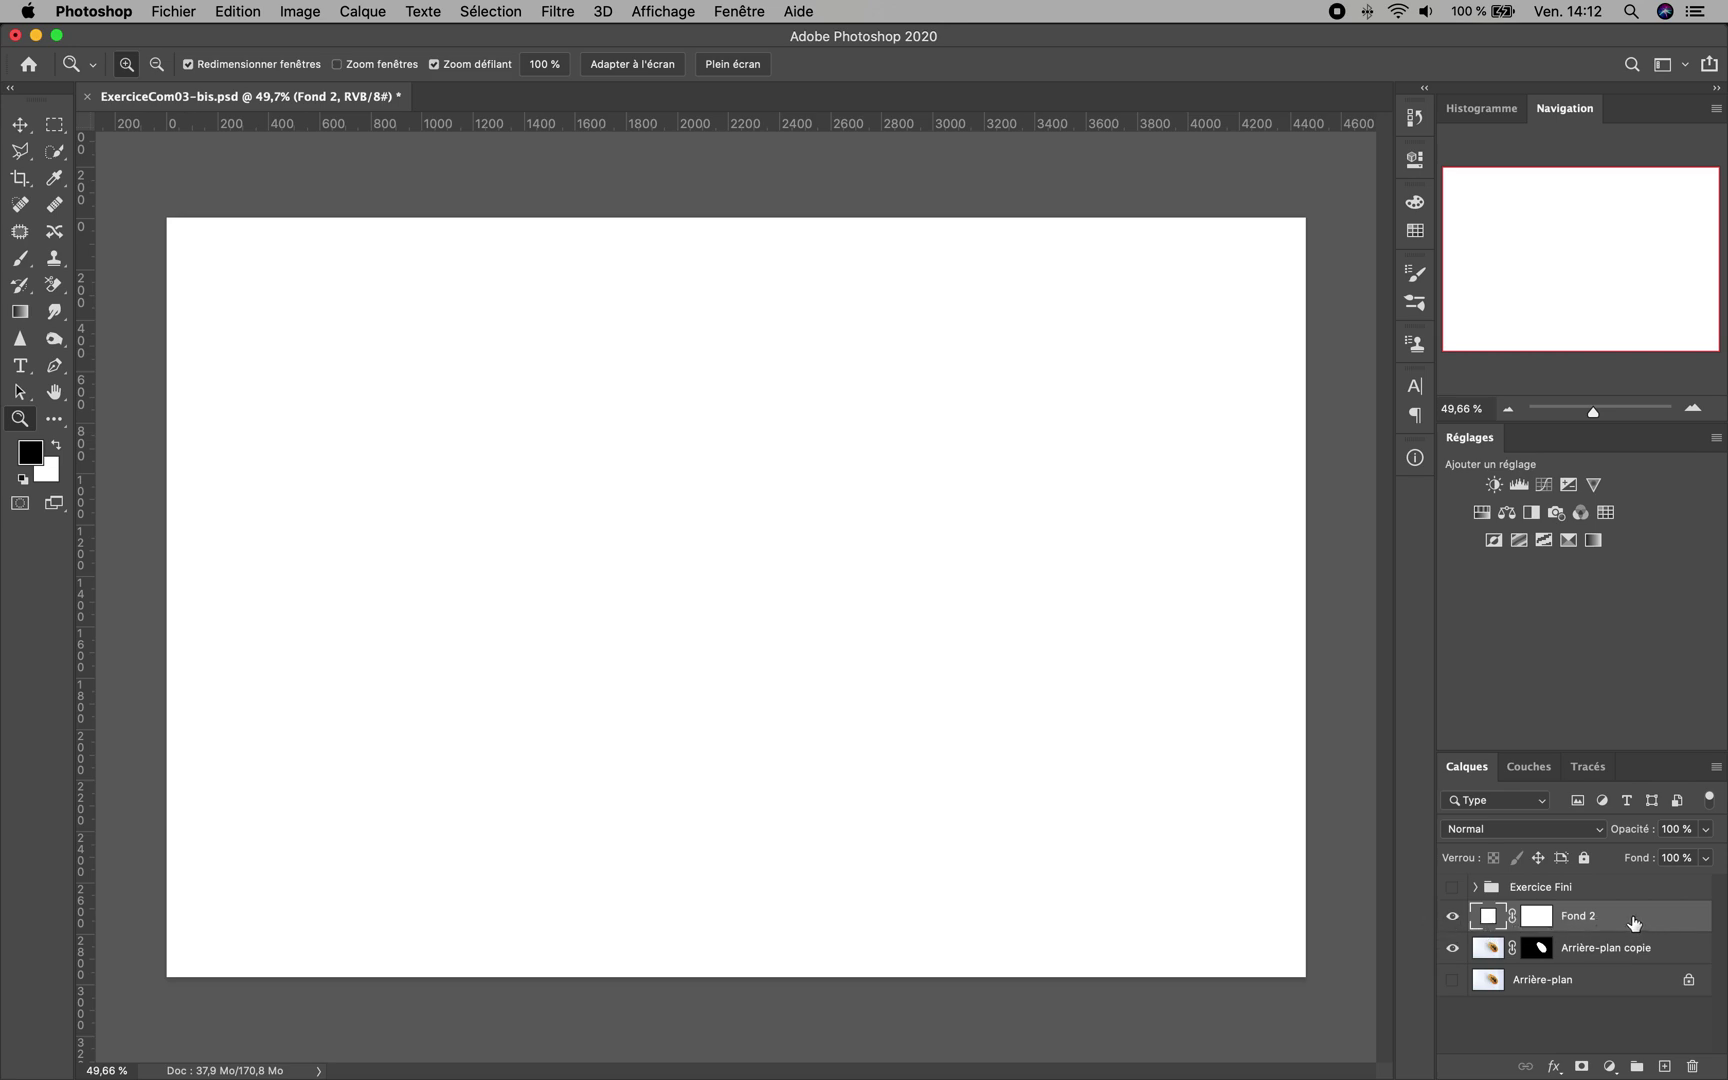
pyautogui.moveTo(1634, 922); pyautogui.dragTo(1640, 963)
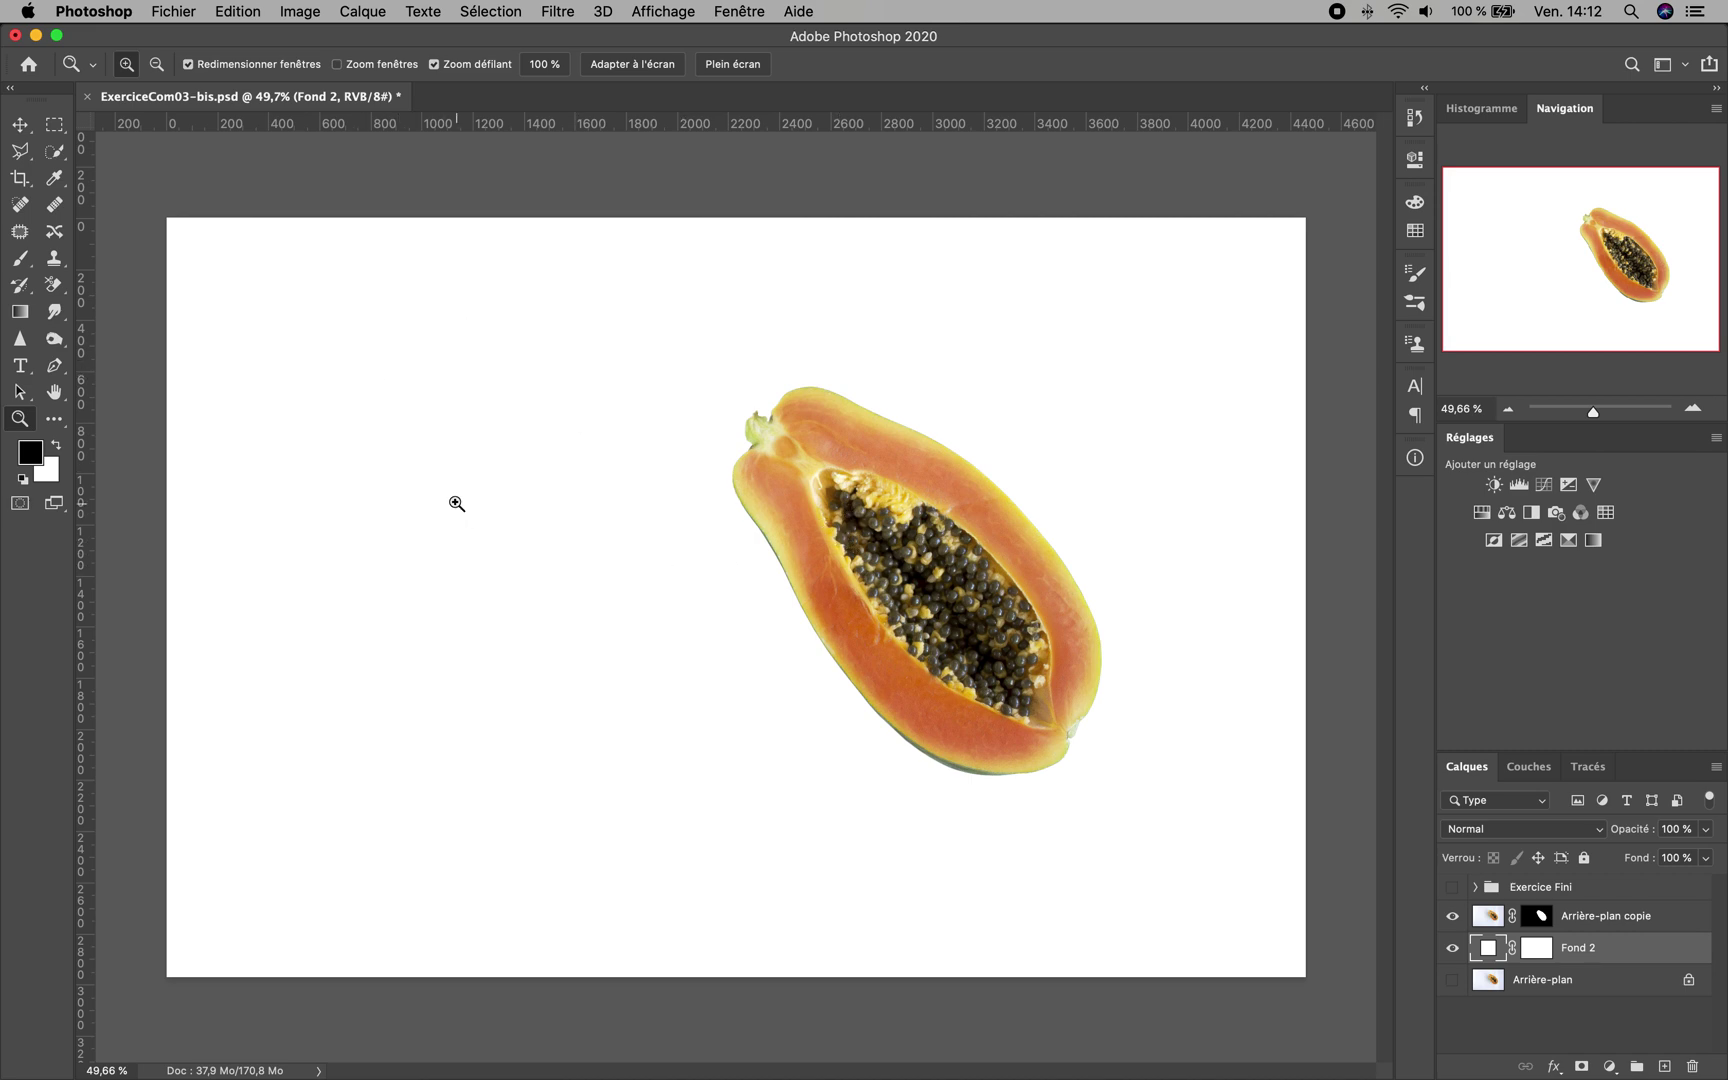
# Add the text "Papaye" in Arial Regular at 72 pt over the upper part of the papaya
pyautogui.click(29, 369)
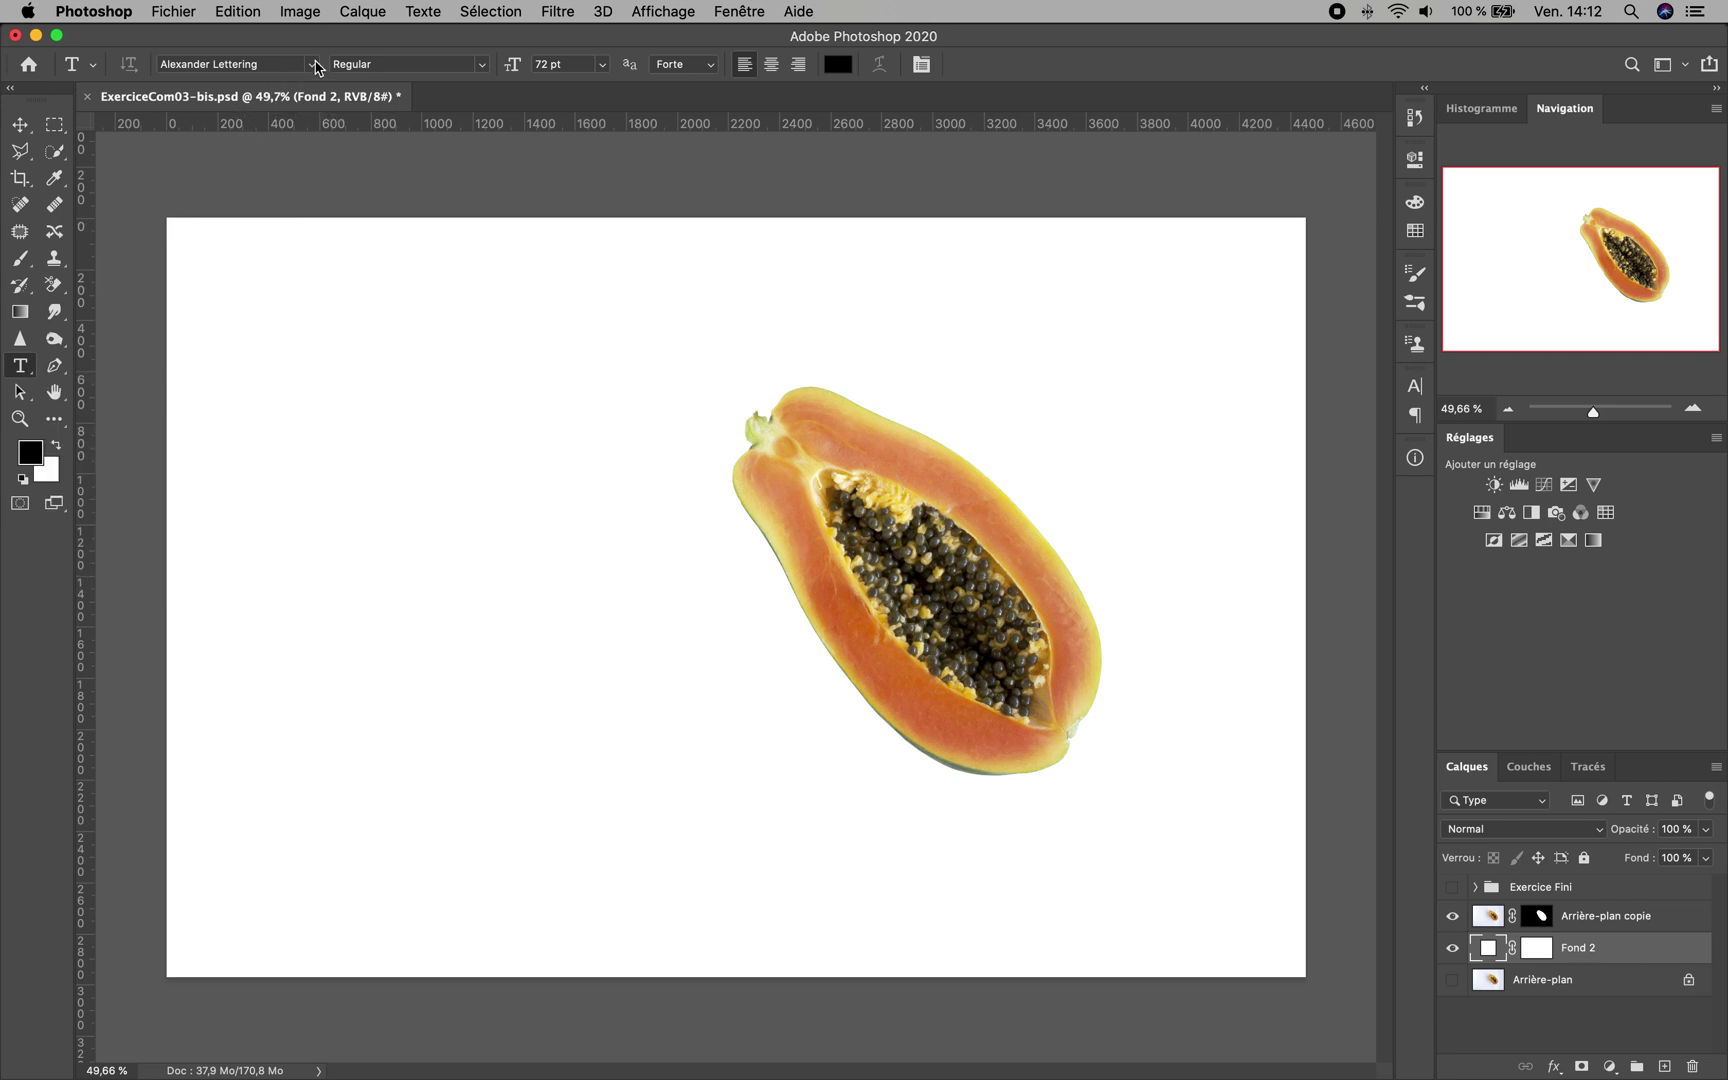
pyautogui.click(314, 64)
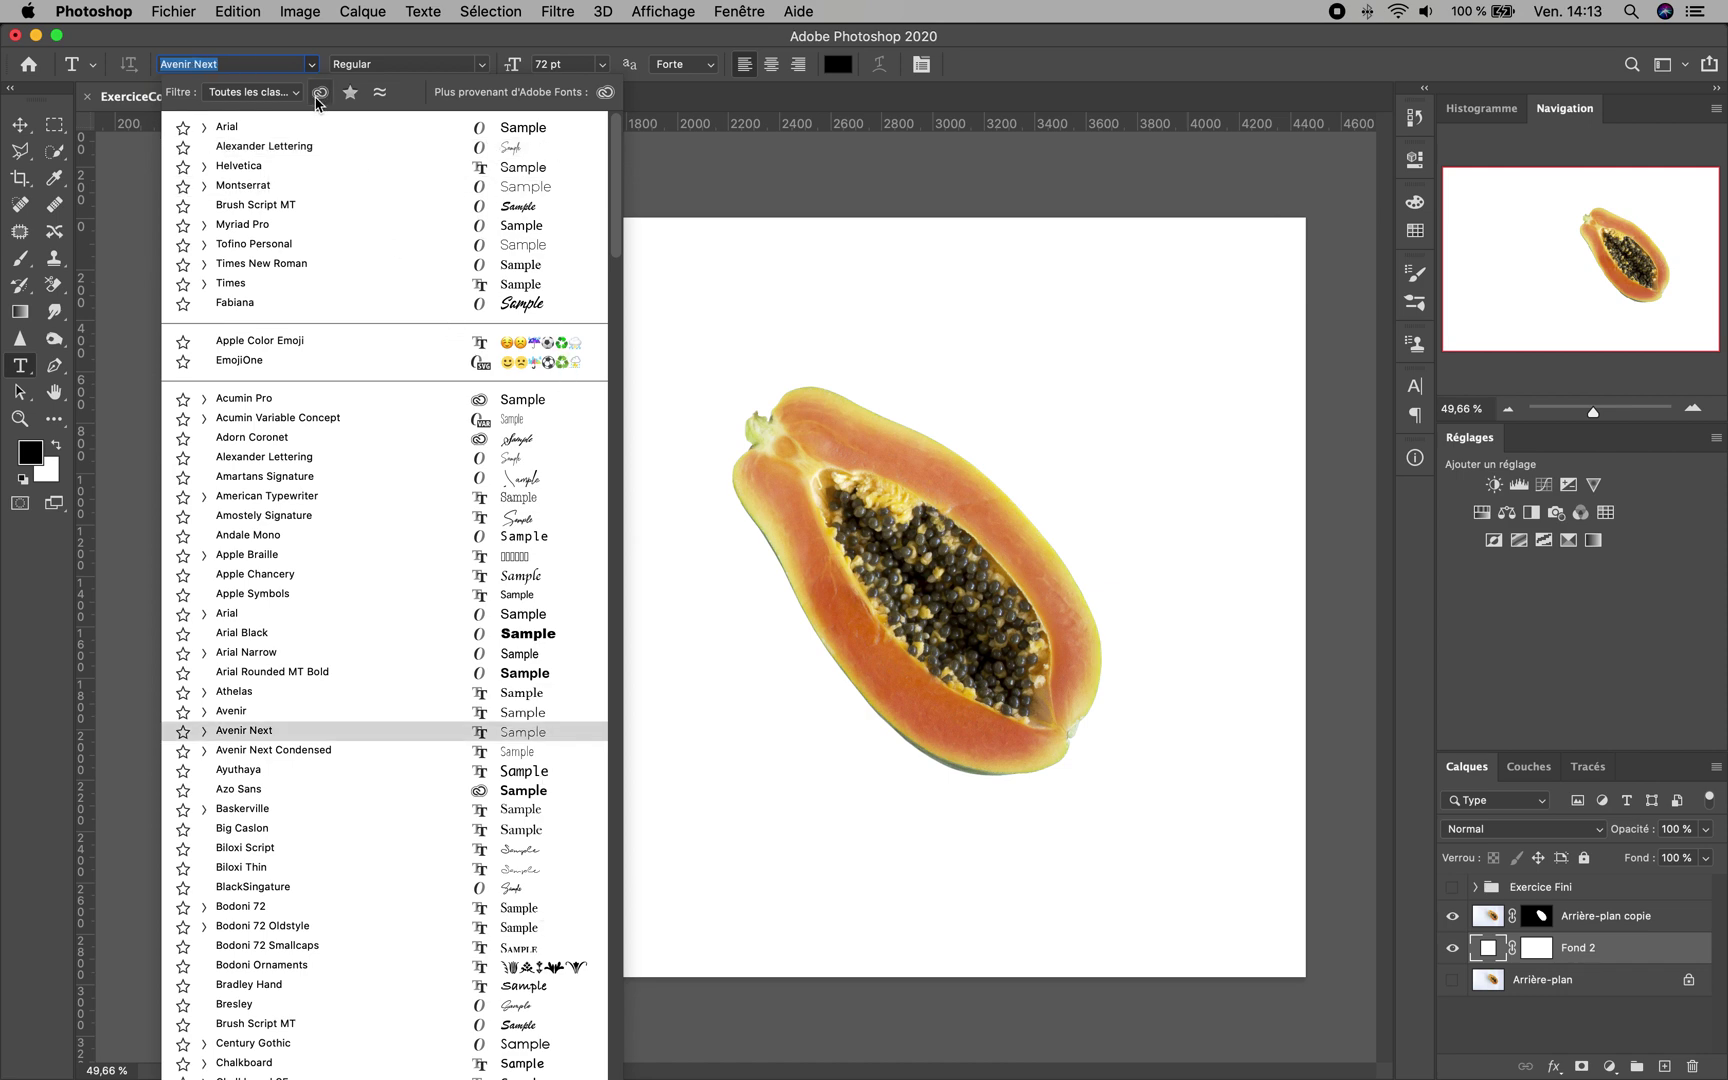
pyautogui.press('Home')
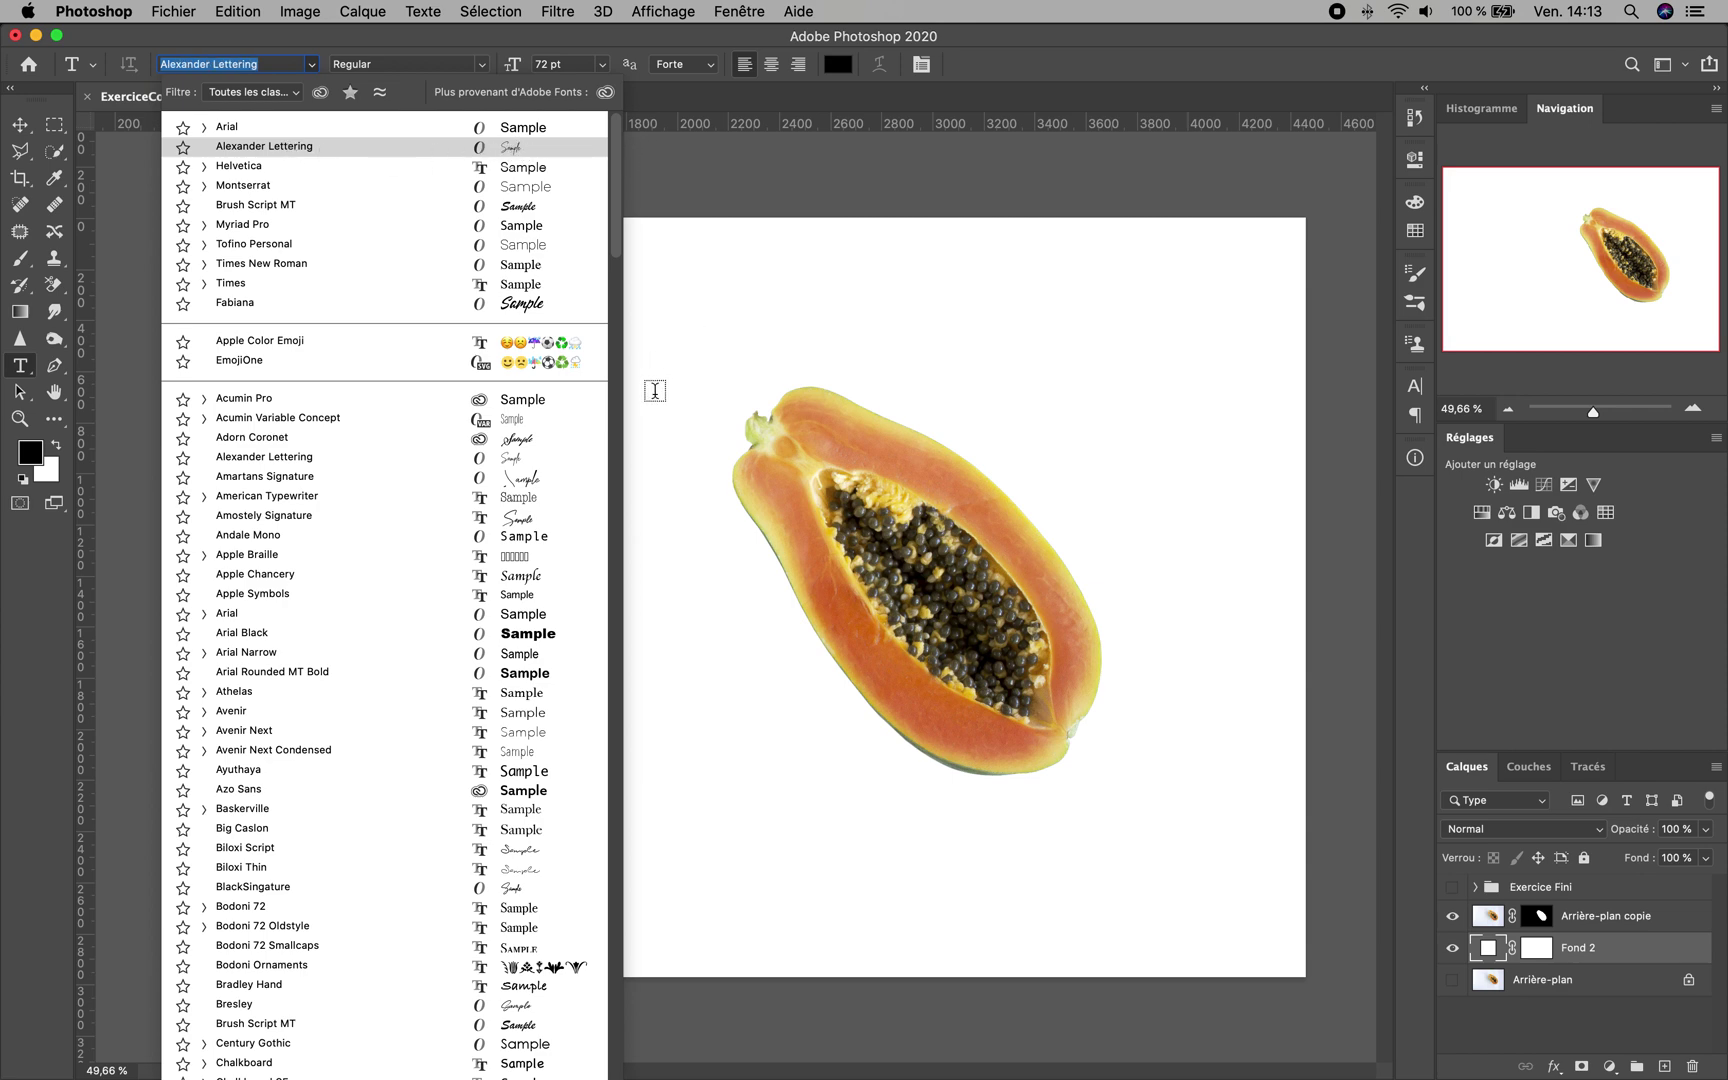
pyautogui.press('Up')
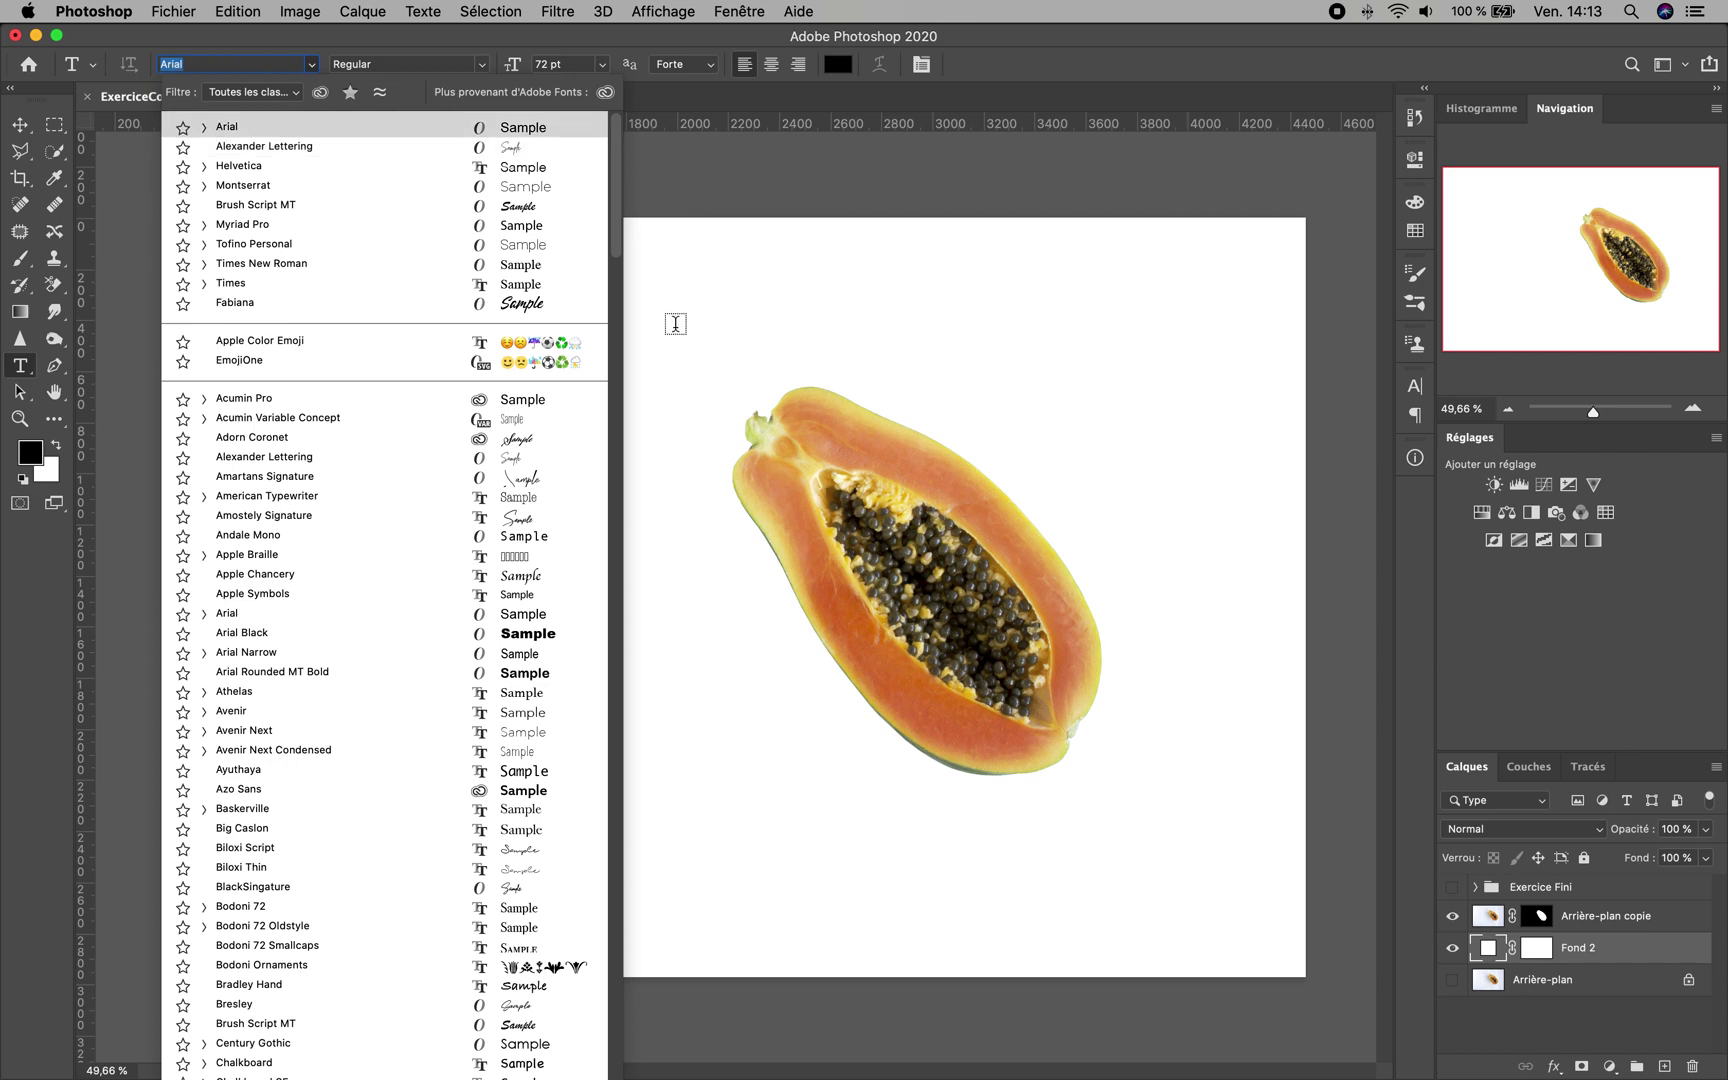
pyautogui.click(652, 467)
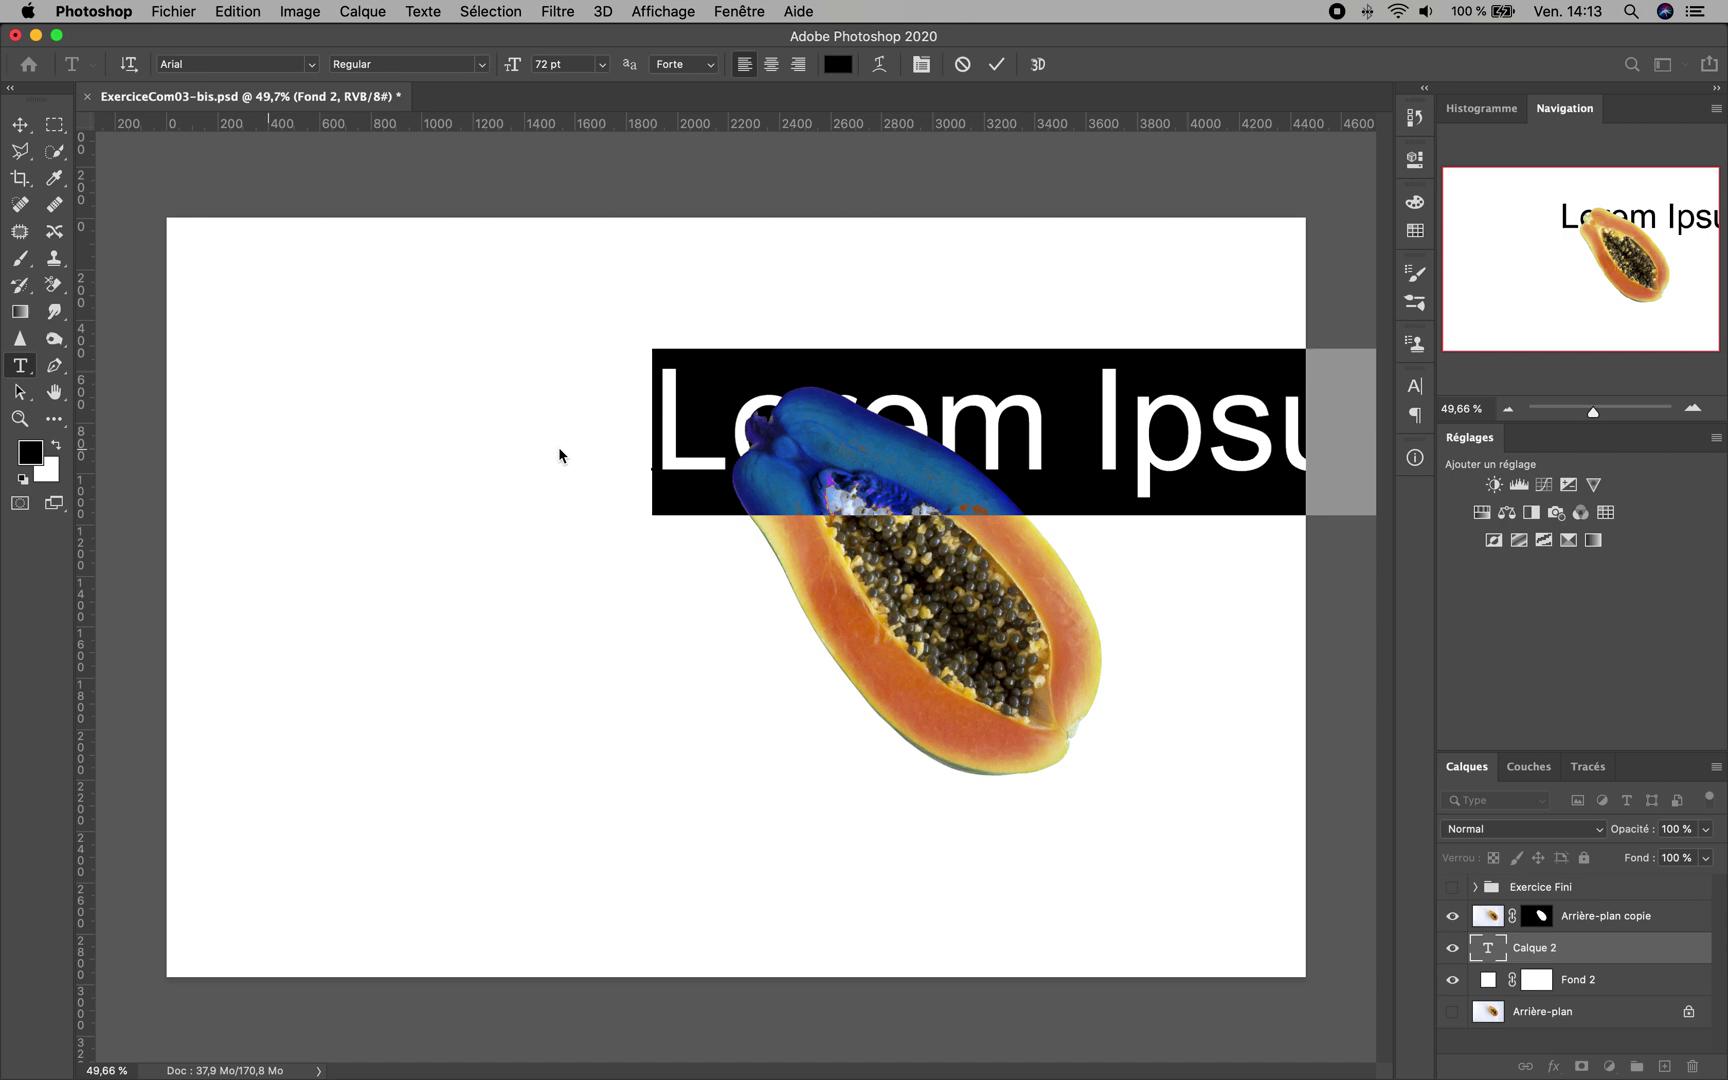
pyautogui.write('Pa')
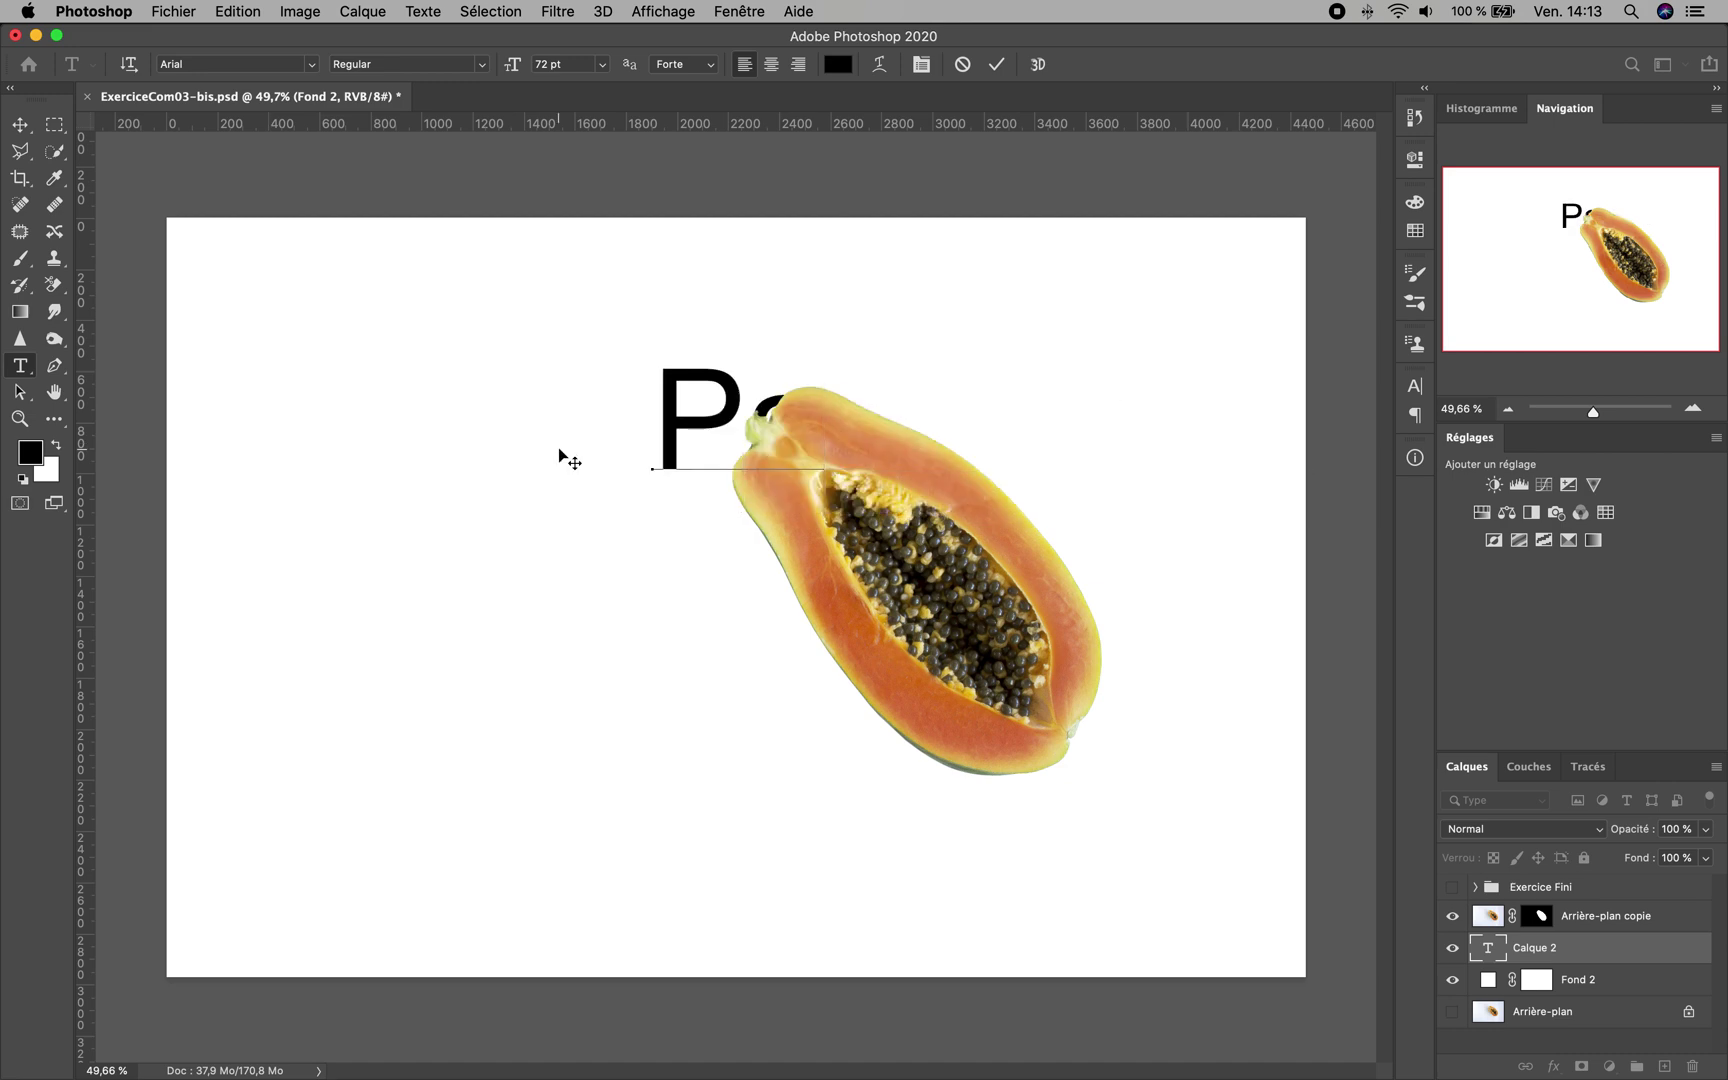
pyautogui.write('paye')
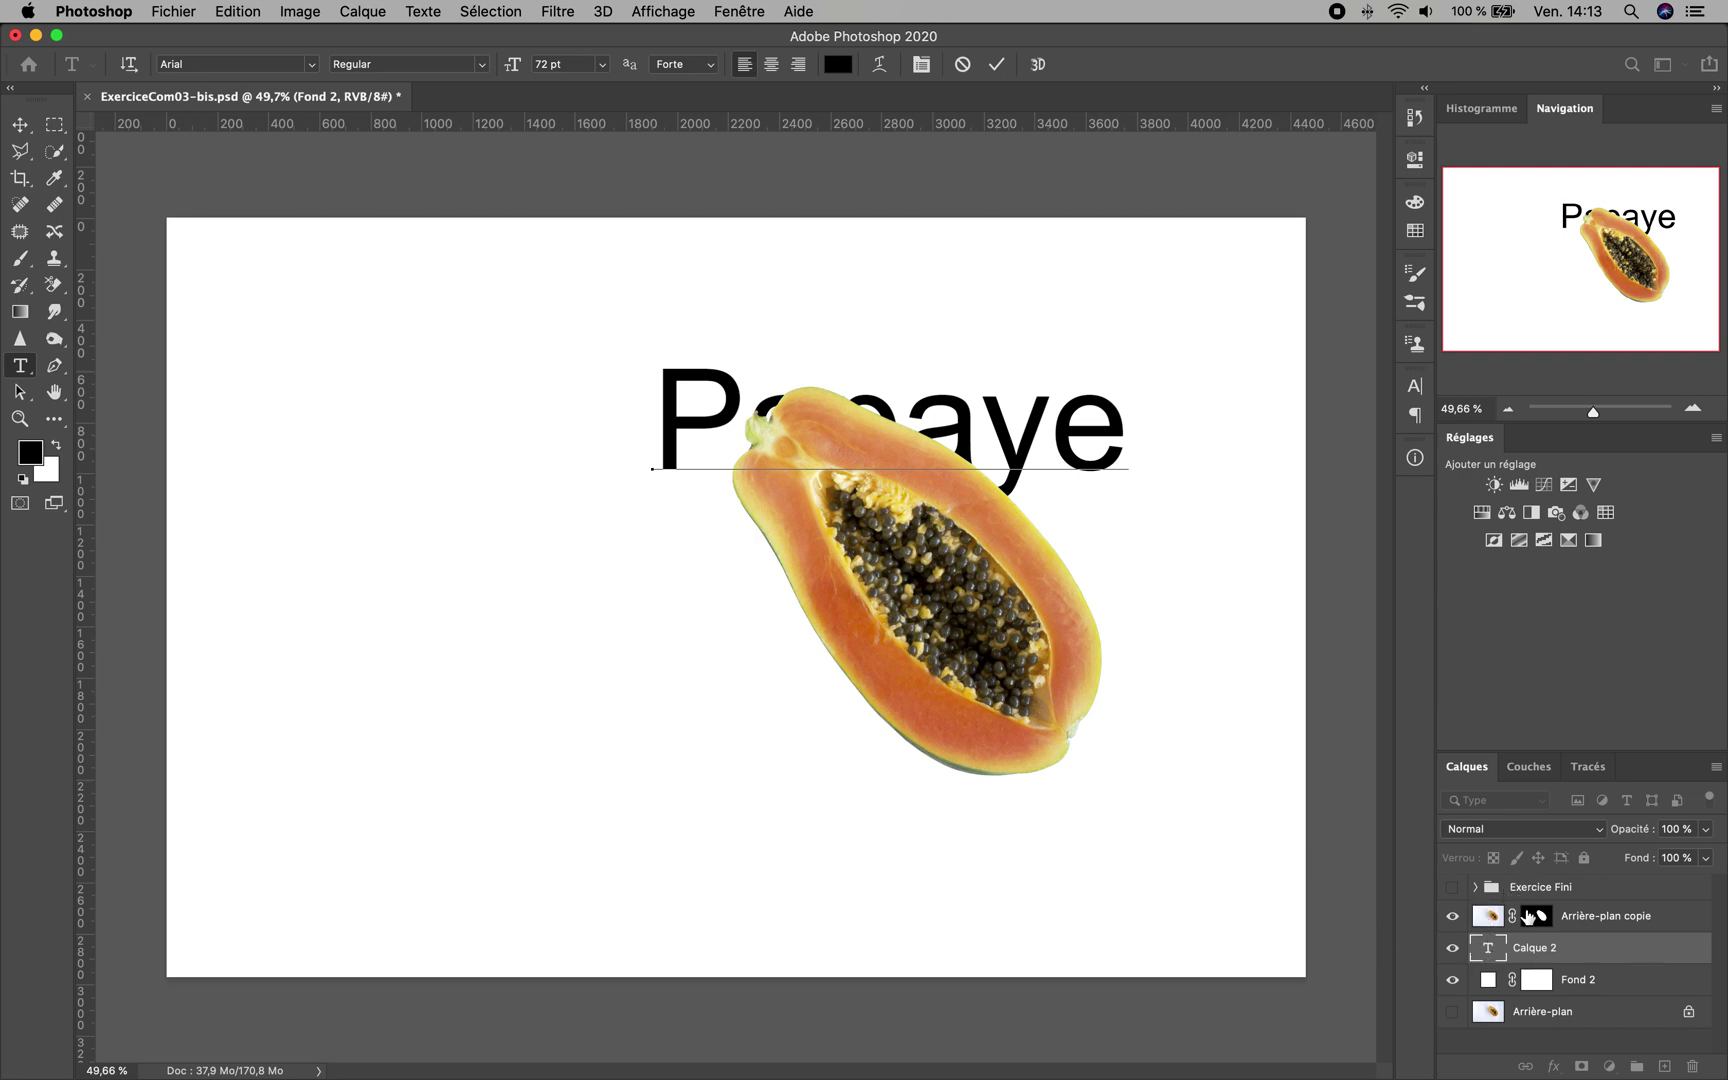
# Bring the "Papaye" text layer above the cut-out papaya layer and position the text in the white area left of the fruit
pyautogui.click(19, 121)
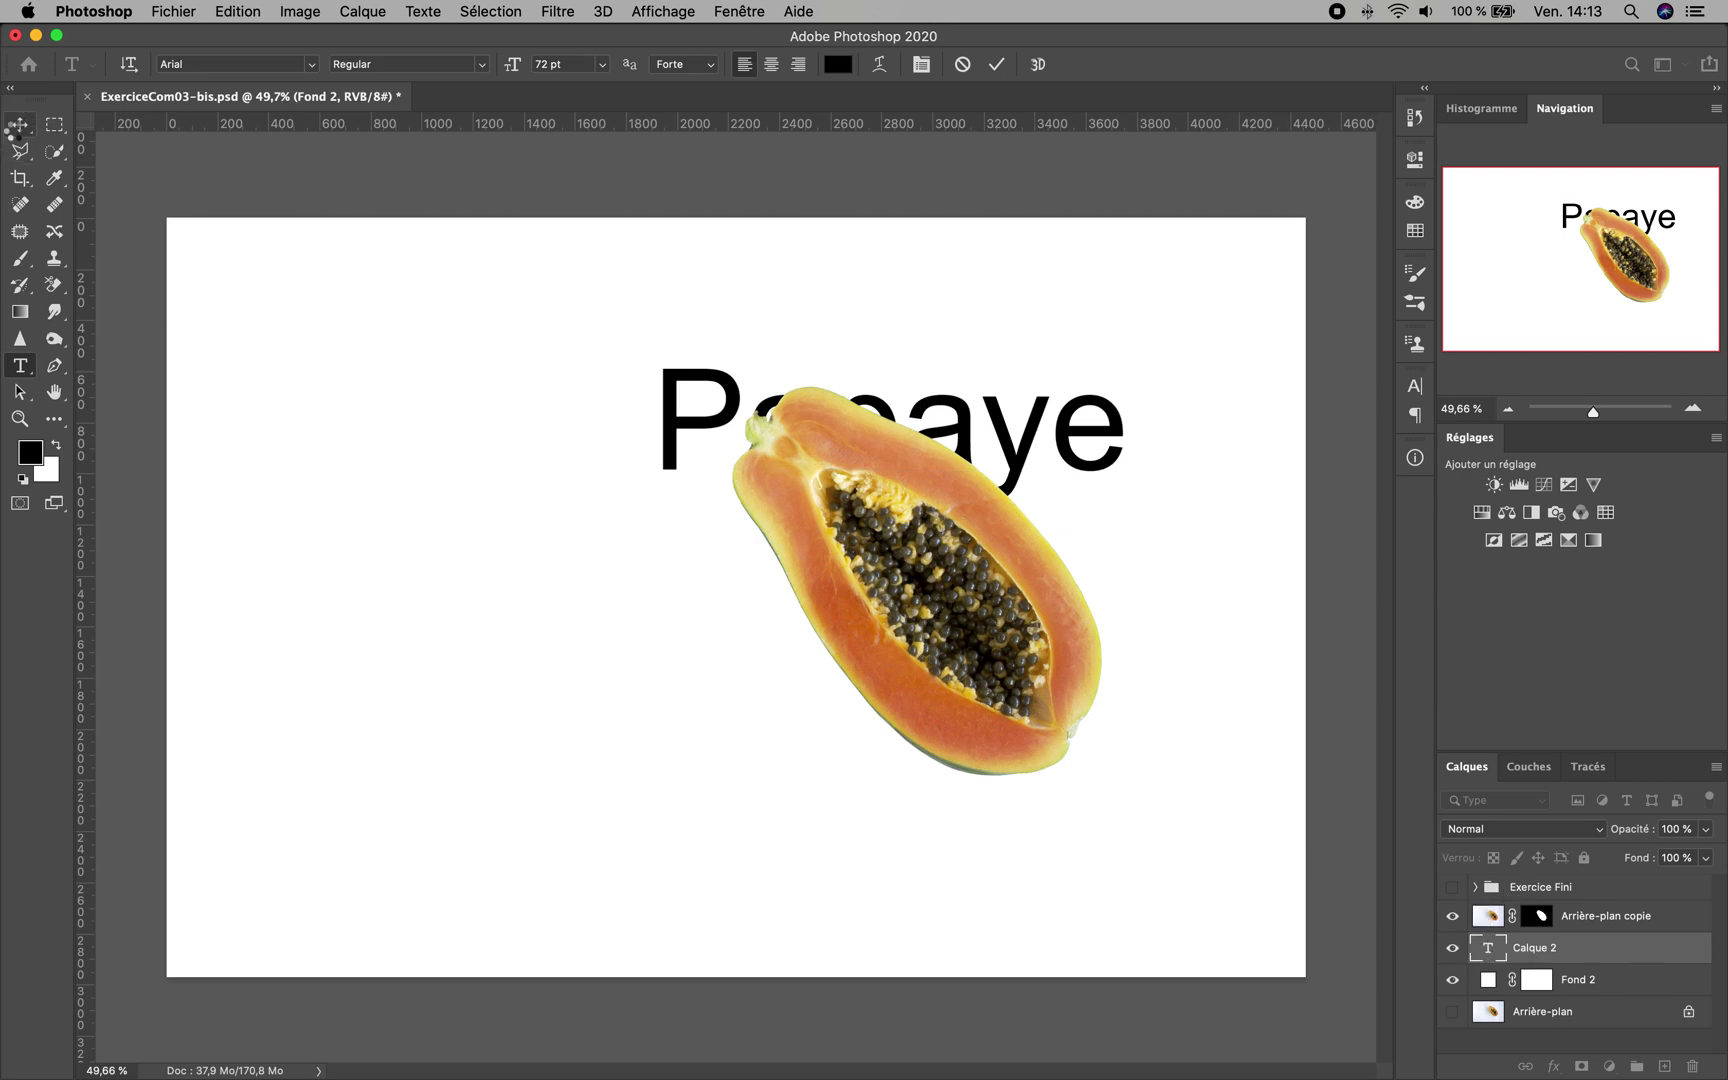
pyautogui.moveTo(663, 347); pyautogui.dragTo(303, 488)
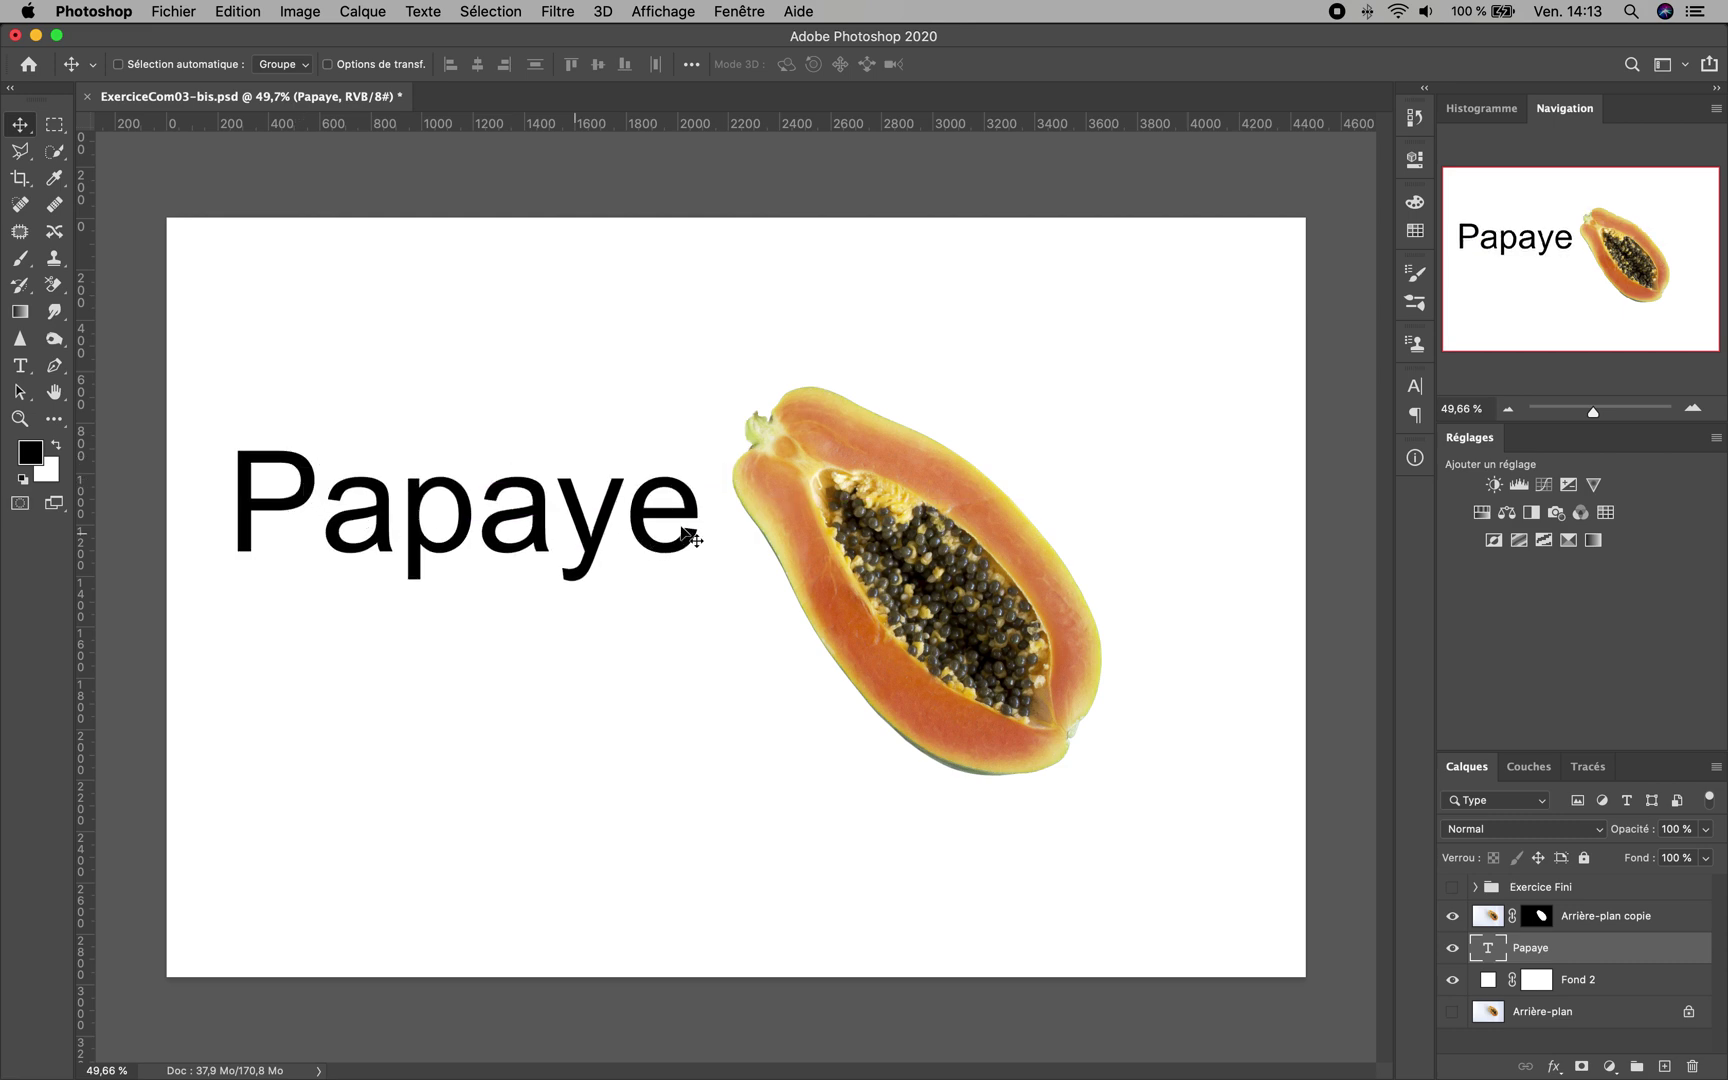
pyautogui.moveTo(490, 510); pyautogui.dragTo(560, 528)
pyautogui.moveTo(1625, 952); pyautogui.dragTo(1618, 907)
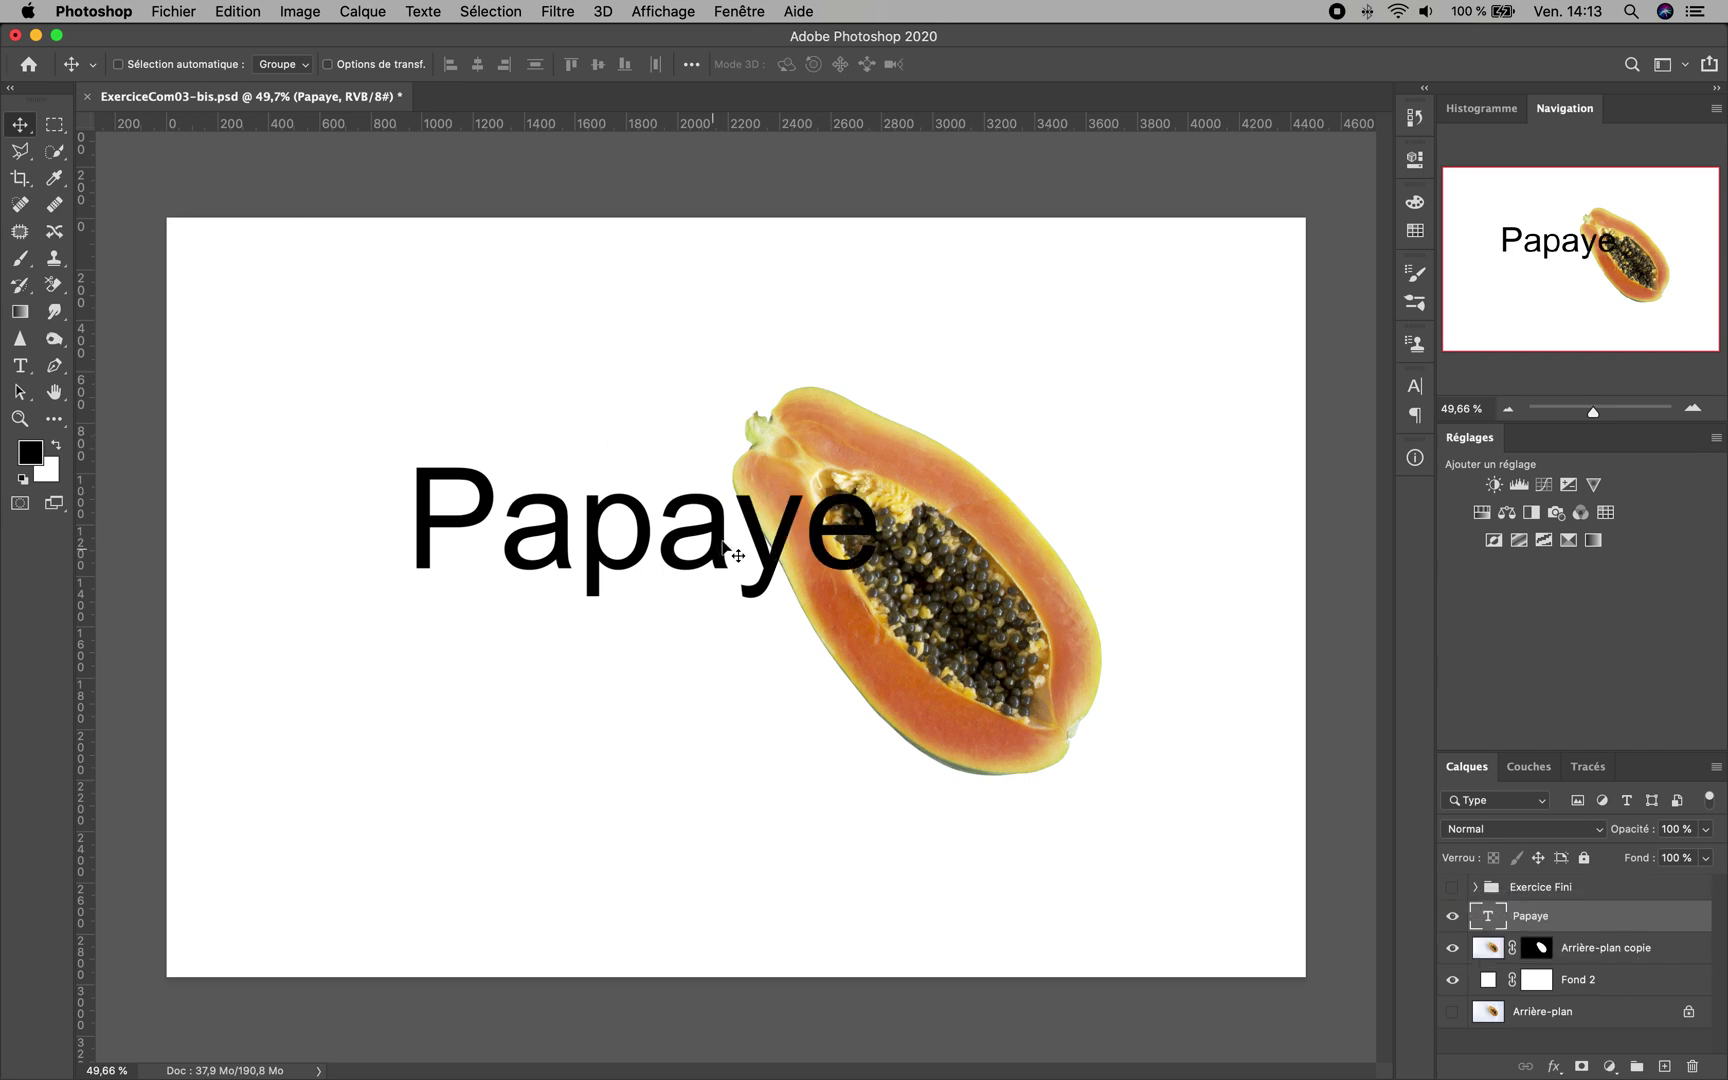
pyautogui.moveTo(753, 529); pyautogui.dragTo(576, 438)
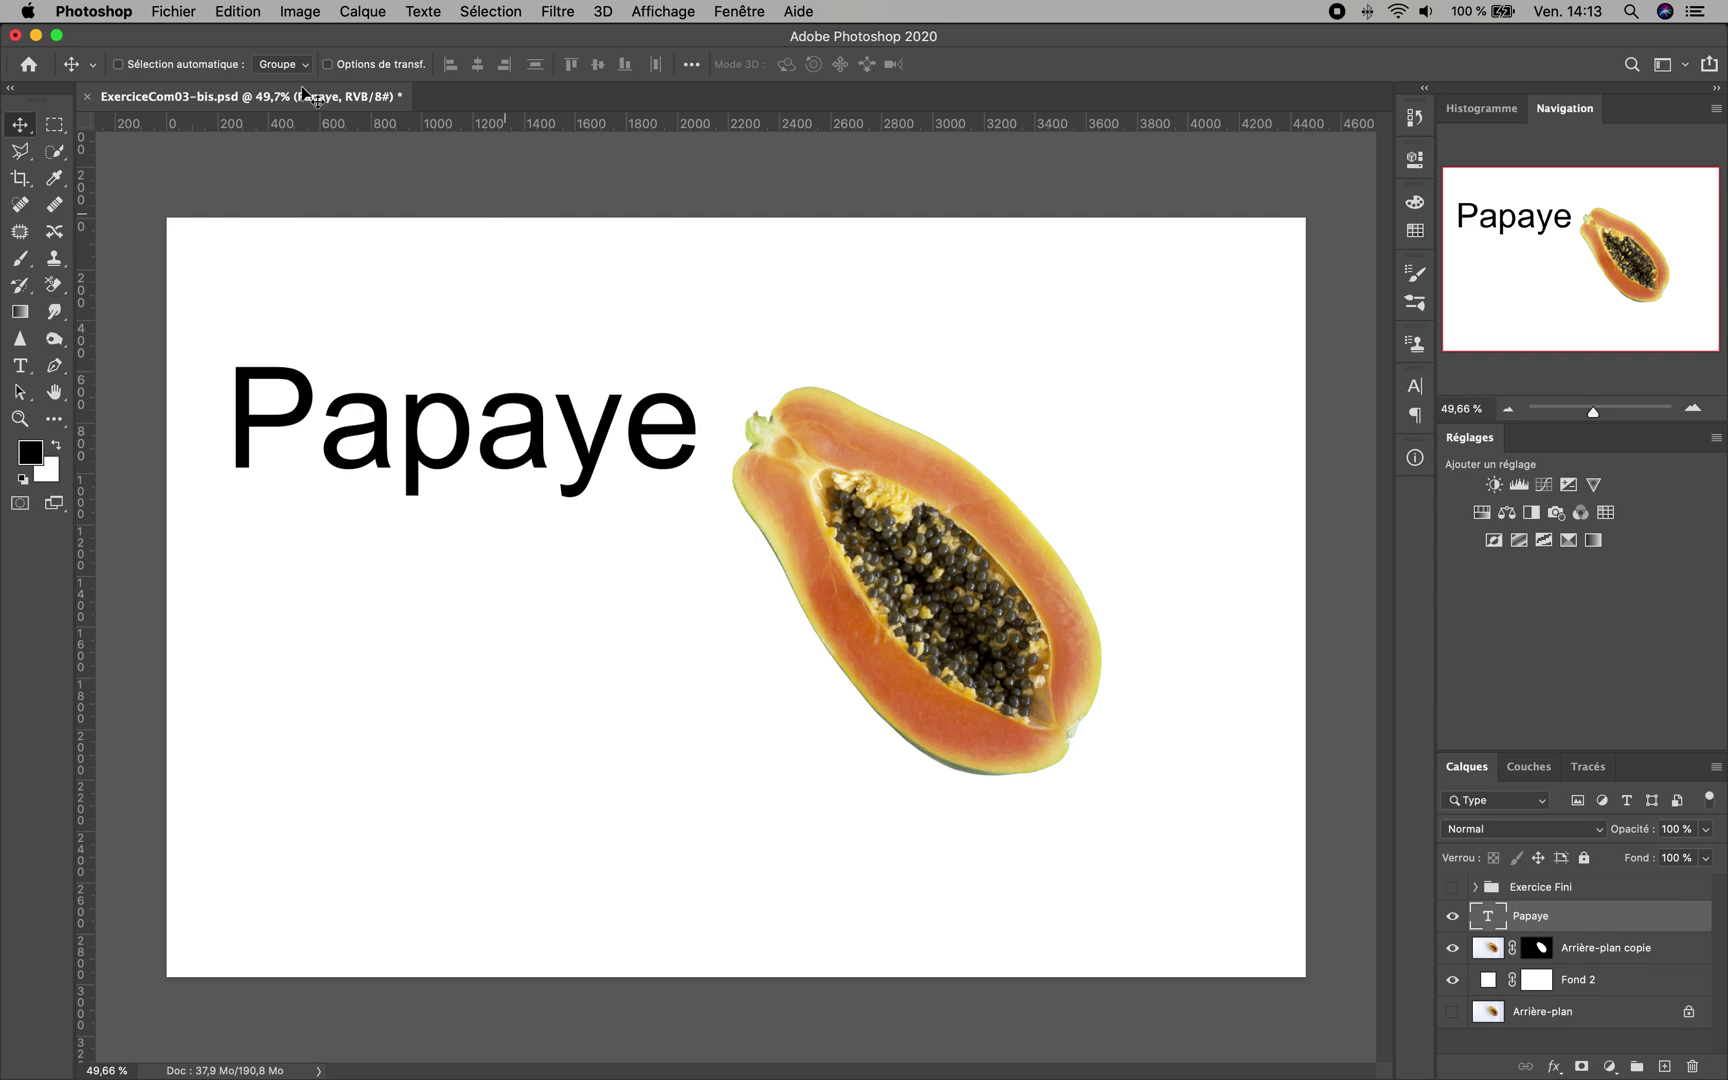
# Change the "Papaye" text's font to Alexander Lettering and move it closer to the papaya
pyautogui.press('t')
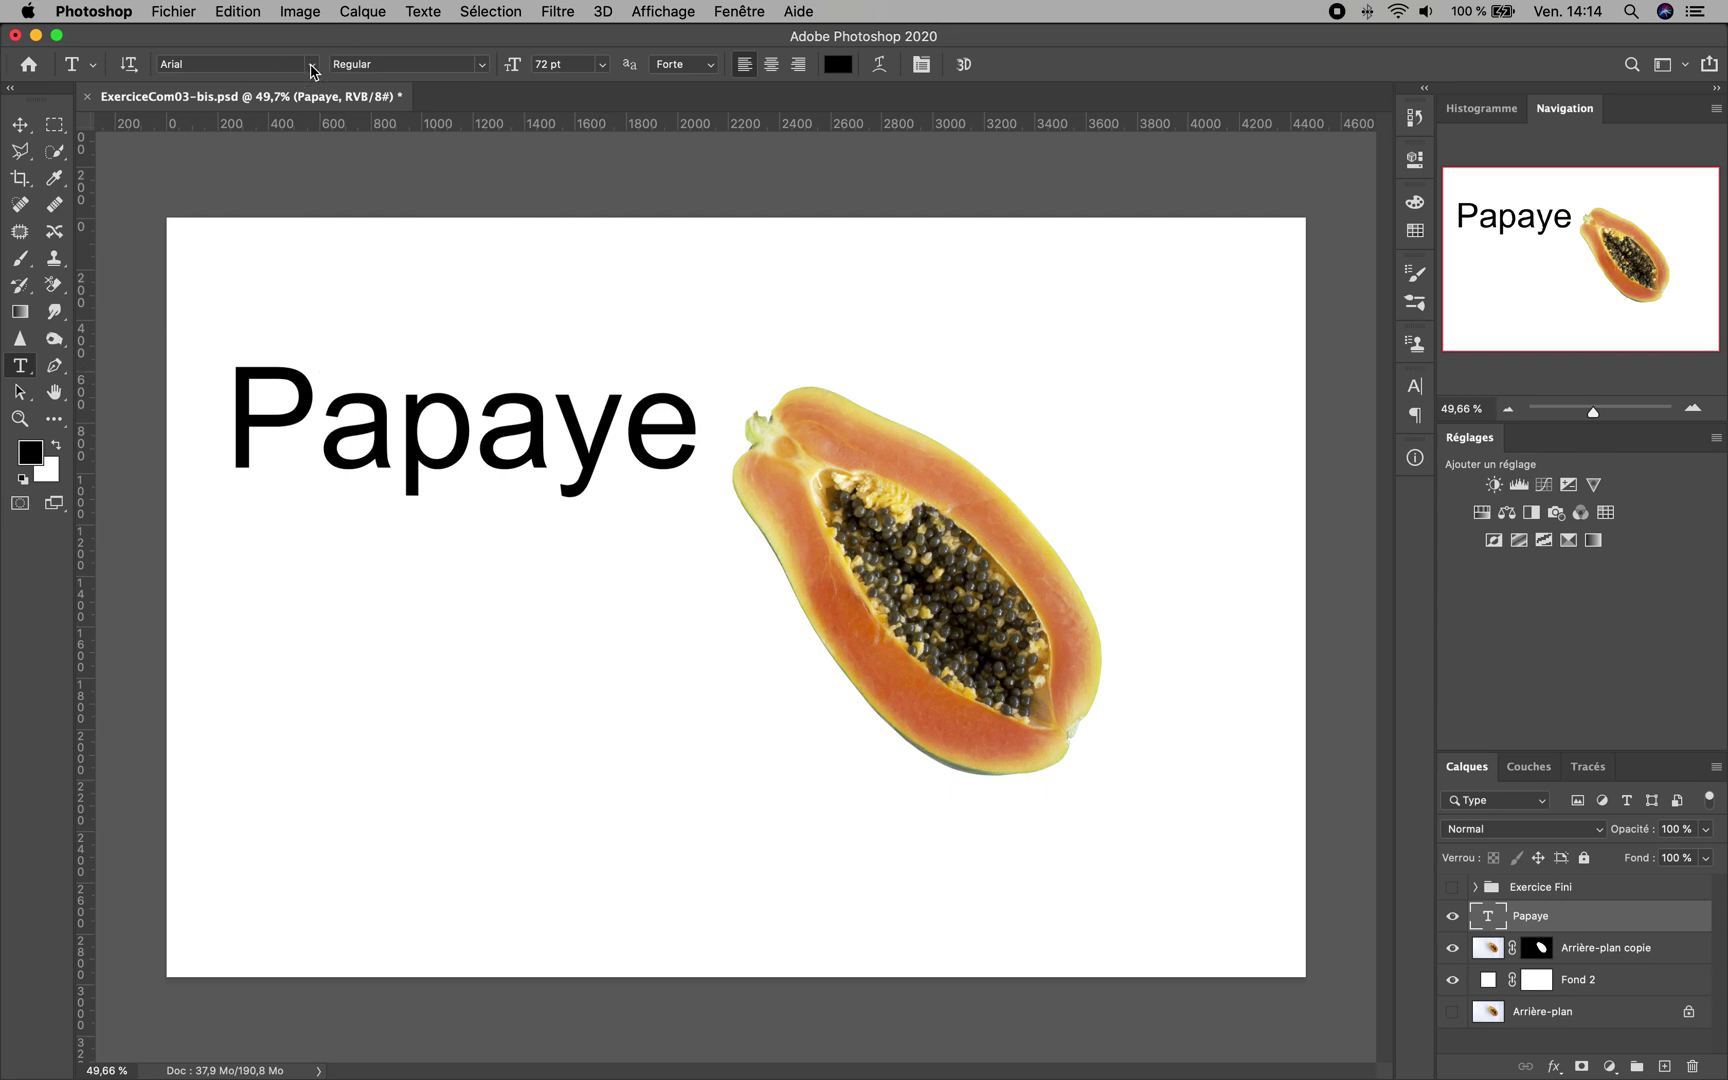
pyautogui.click(313, 67)
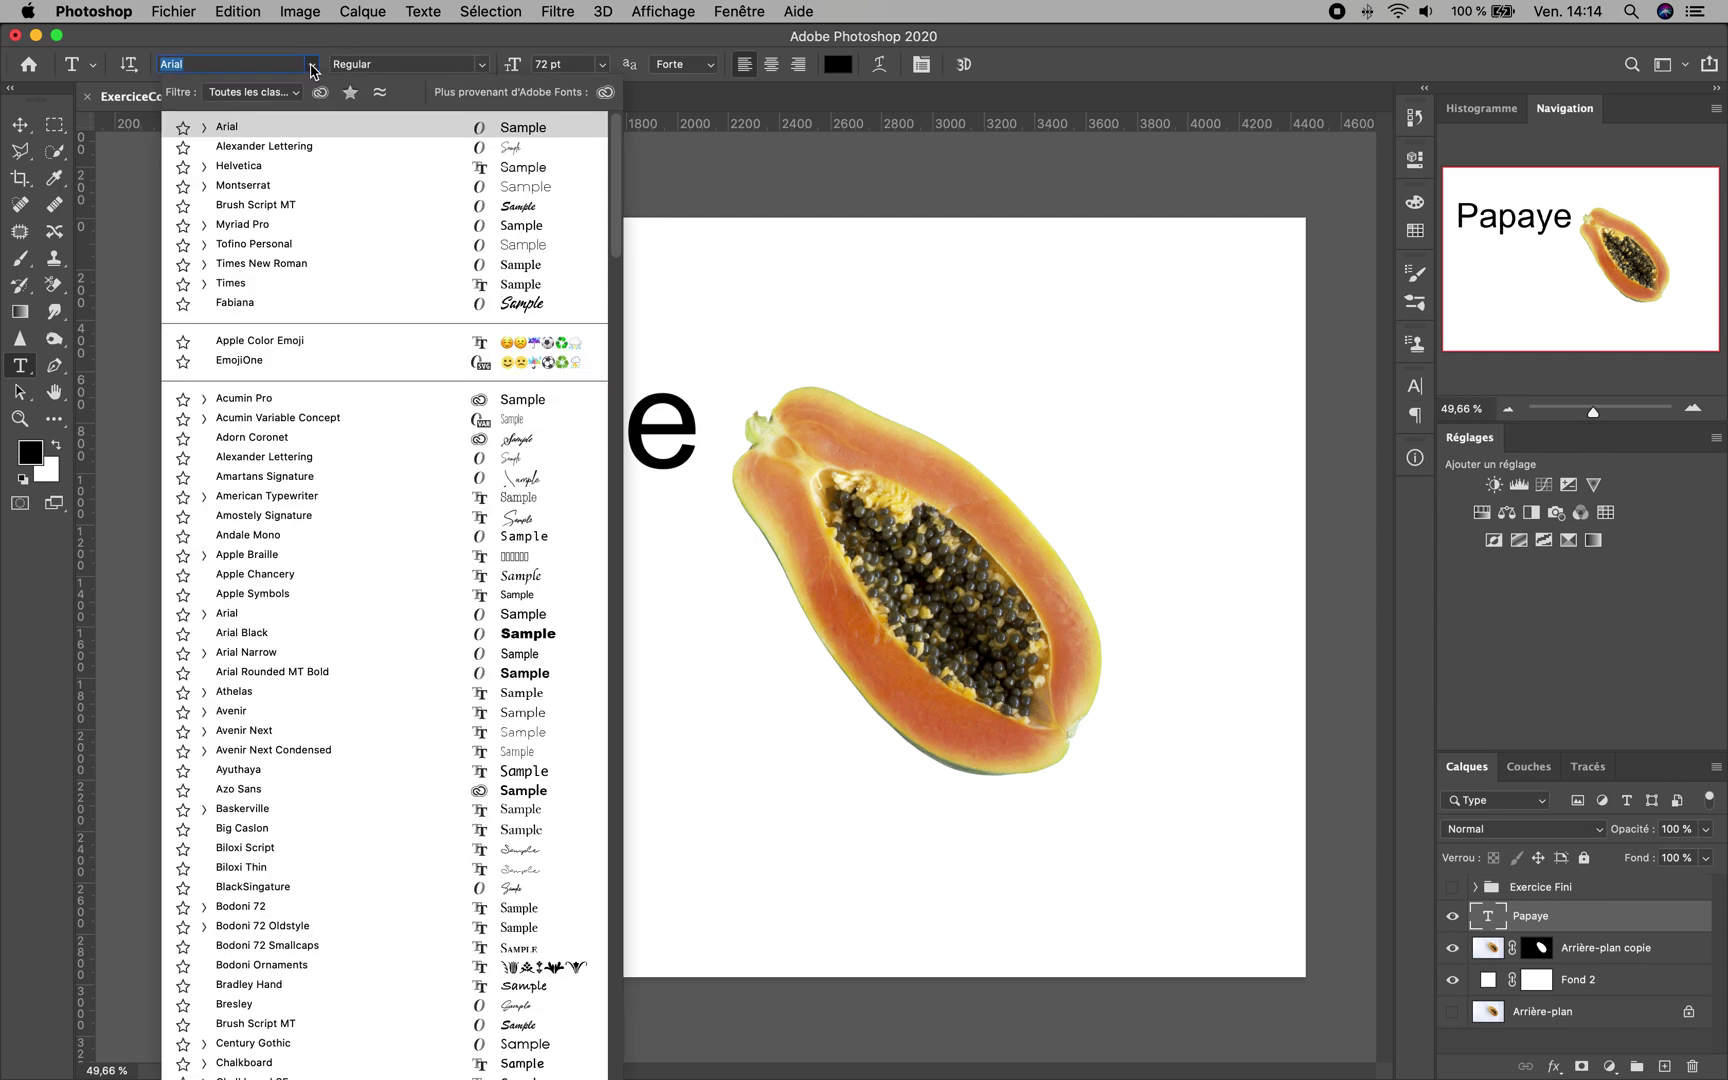
pyautogui.click(271, 150)
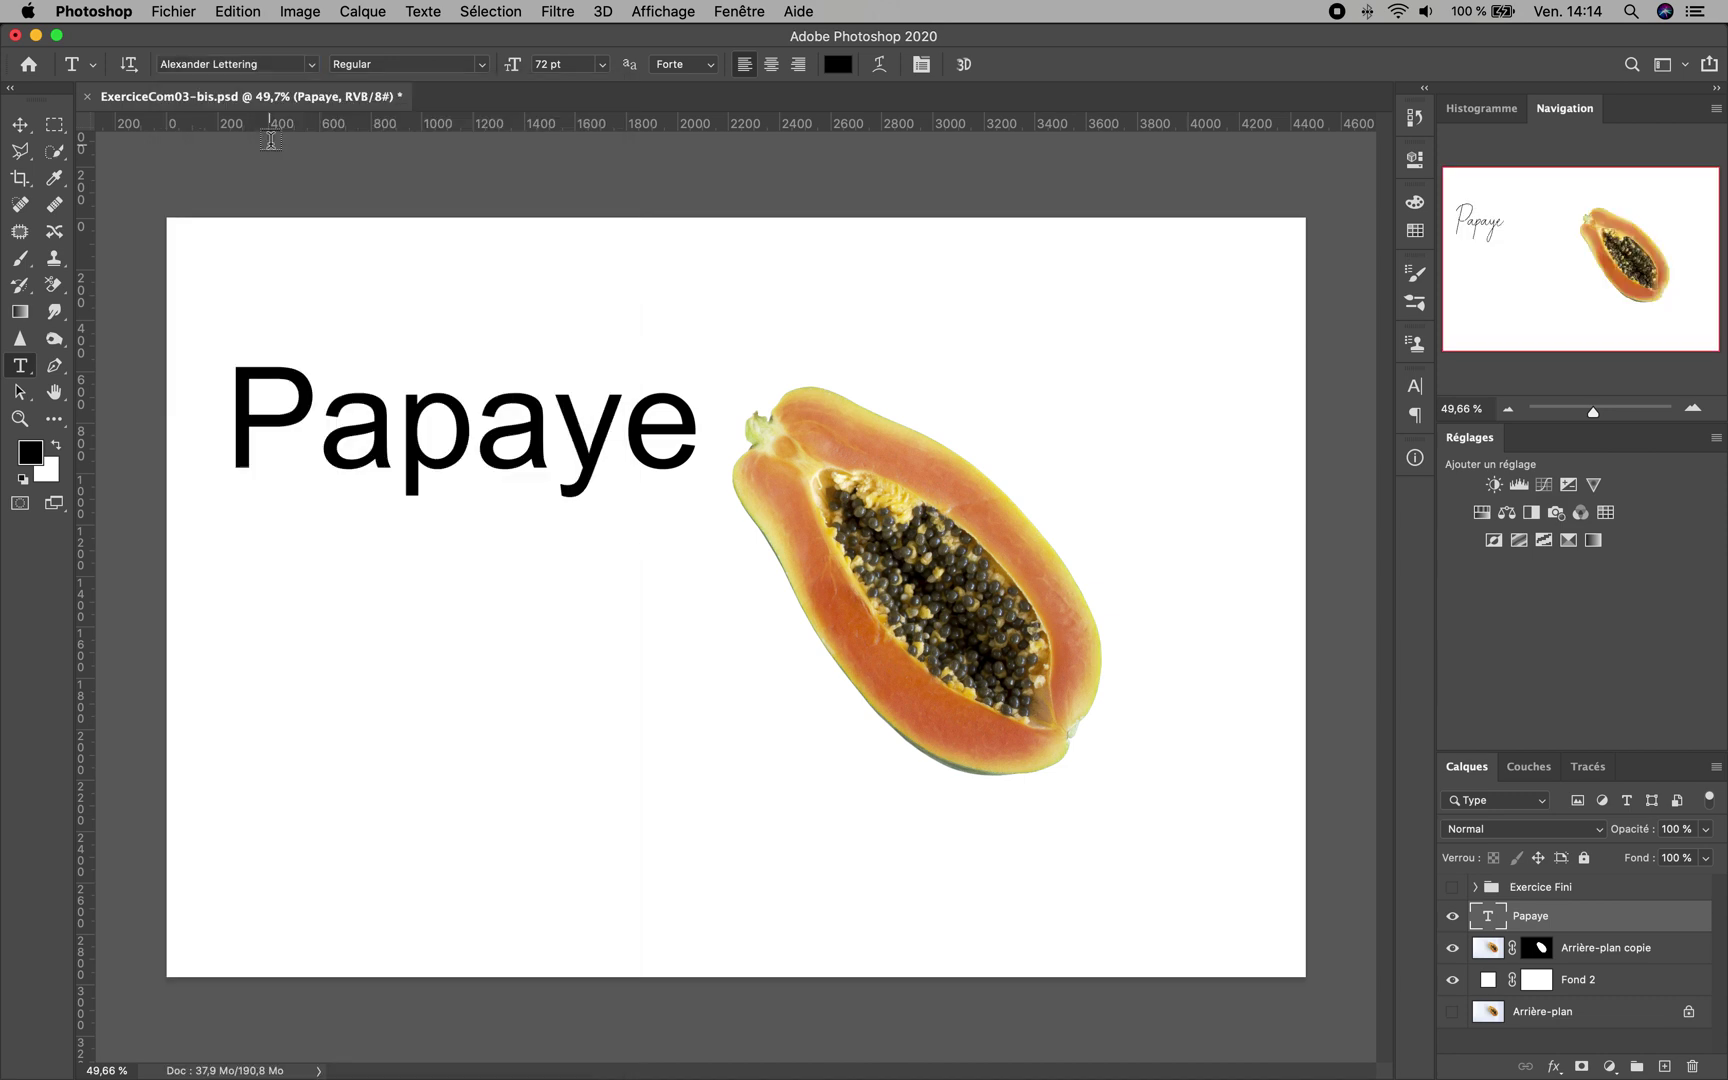
pyautogui.click(22, 128)
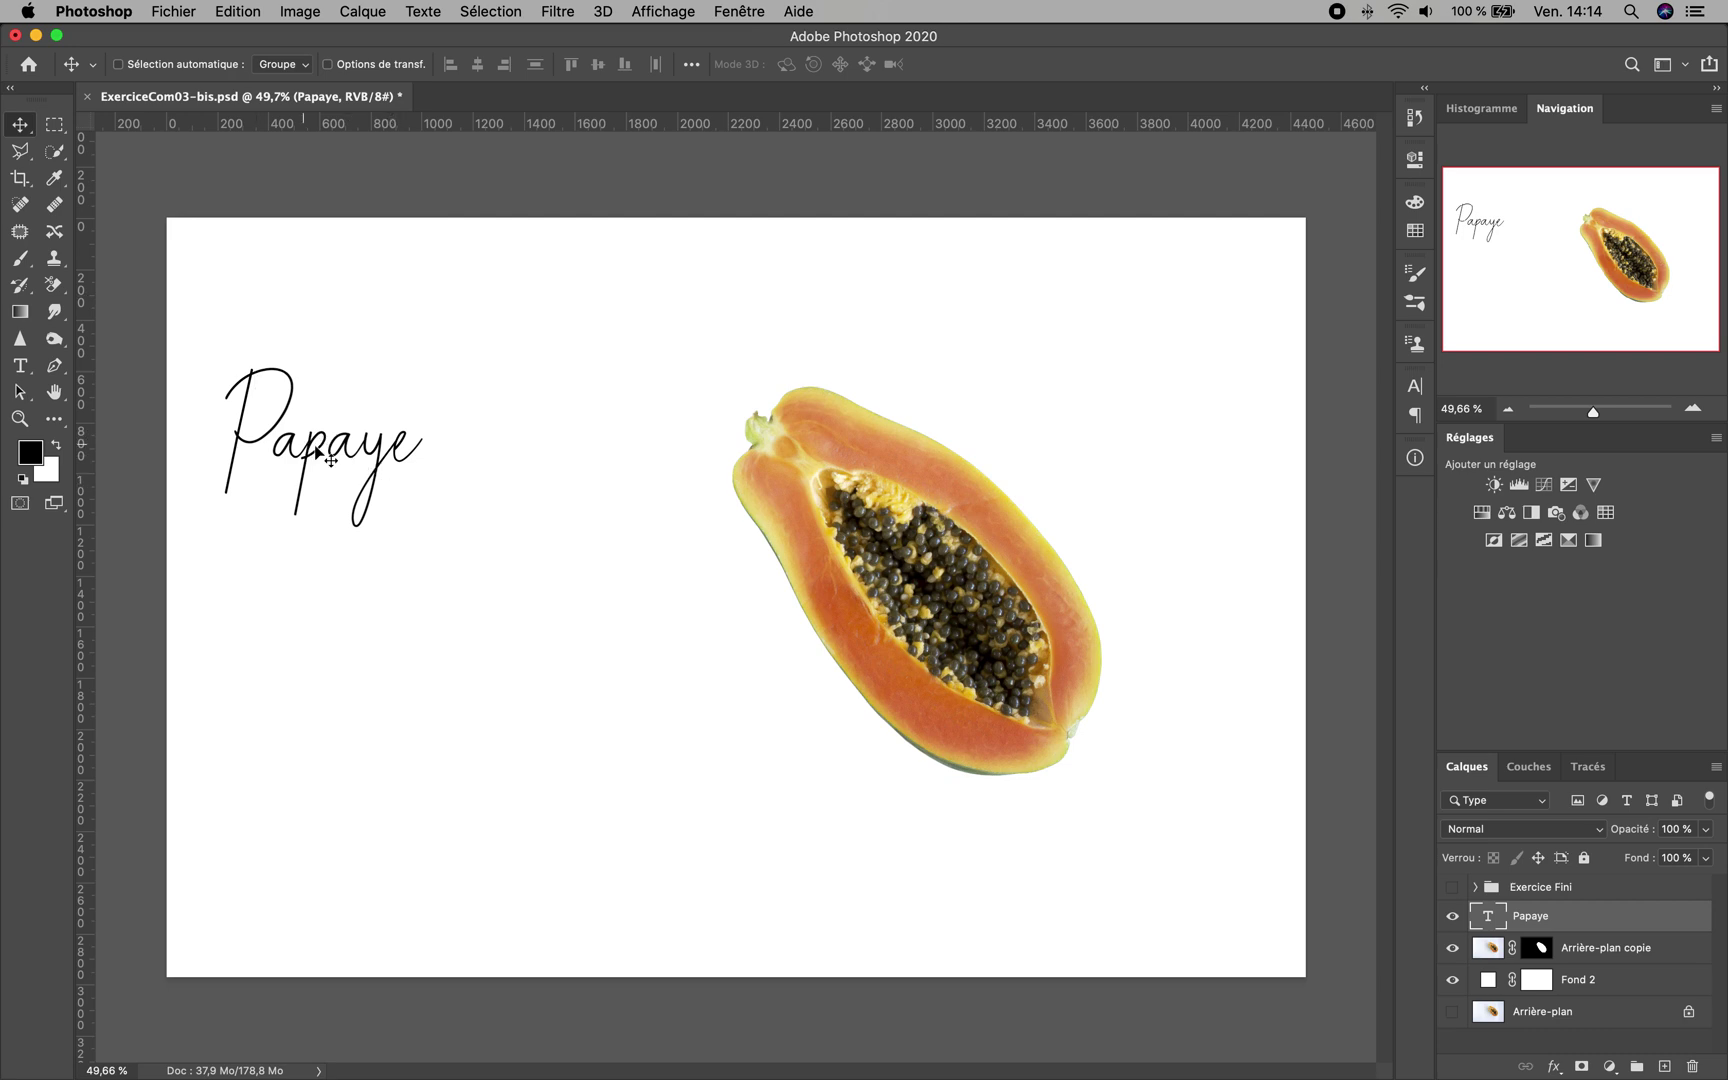
pyautogui.moveTo(308, 452); pyautogui.dragTo(27, 130)
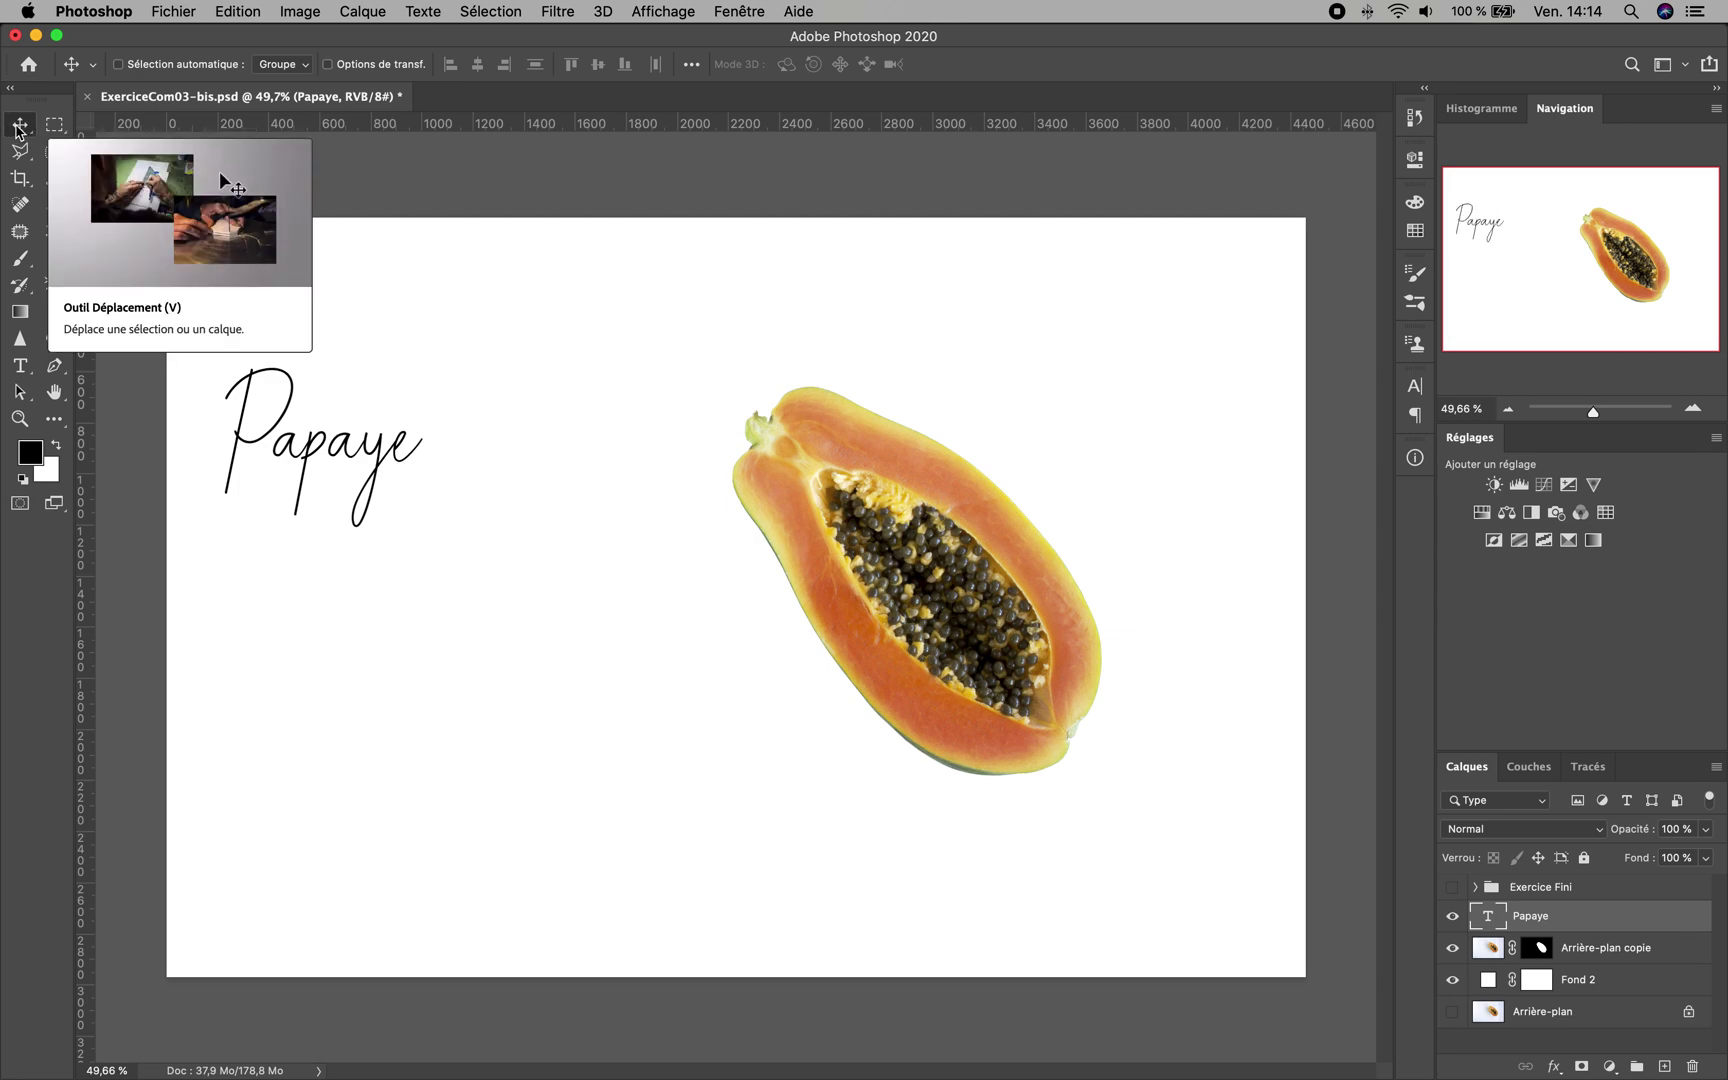
pyautogui.moveTo(326, 453); pyautogui.dragTo(484, 508)
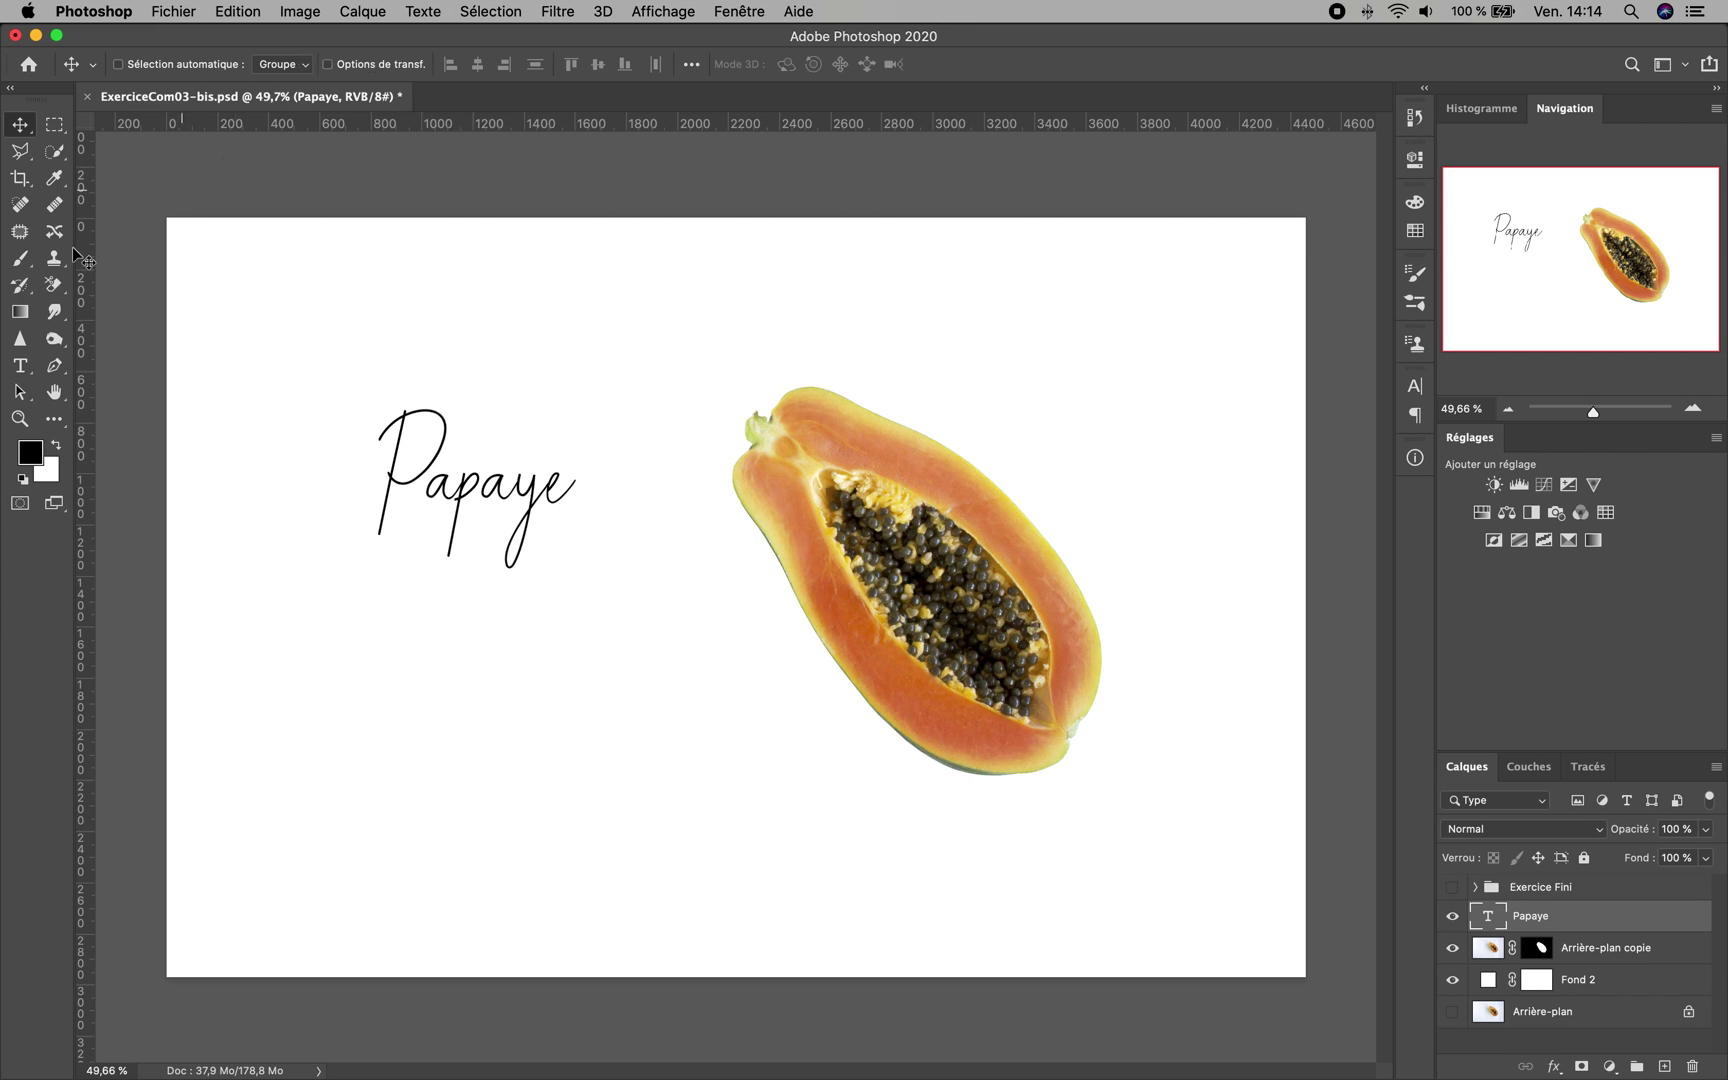
# Scale the "Papaye" text up proportionally to about 172% with Free Transform
pyautogui.click(21, 368)
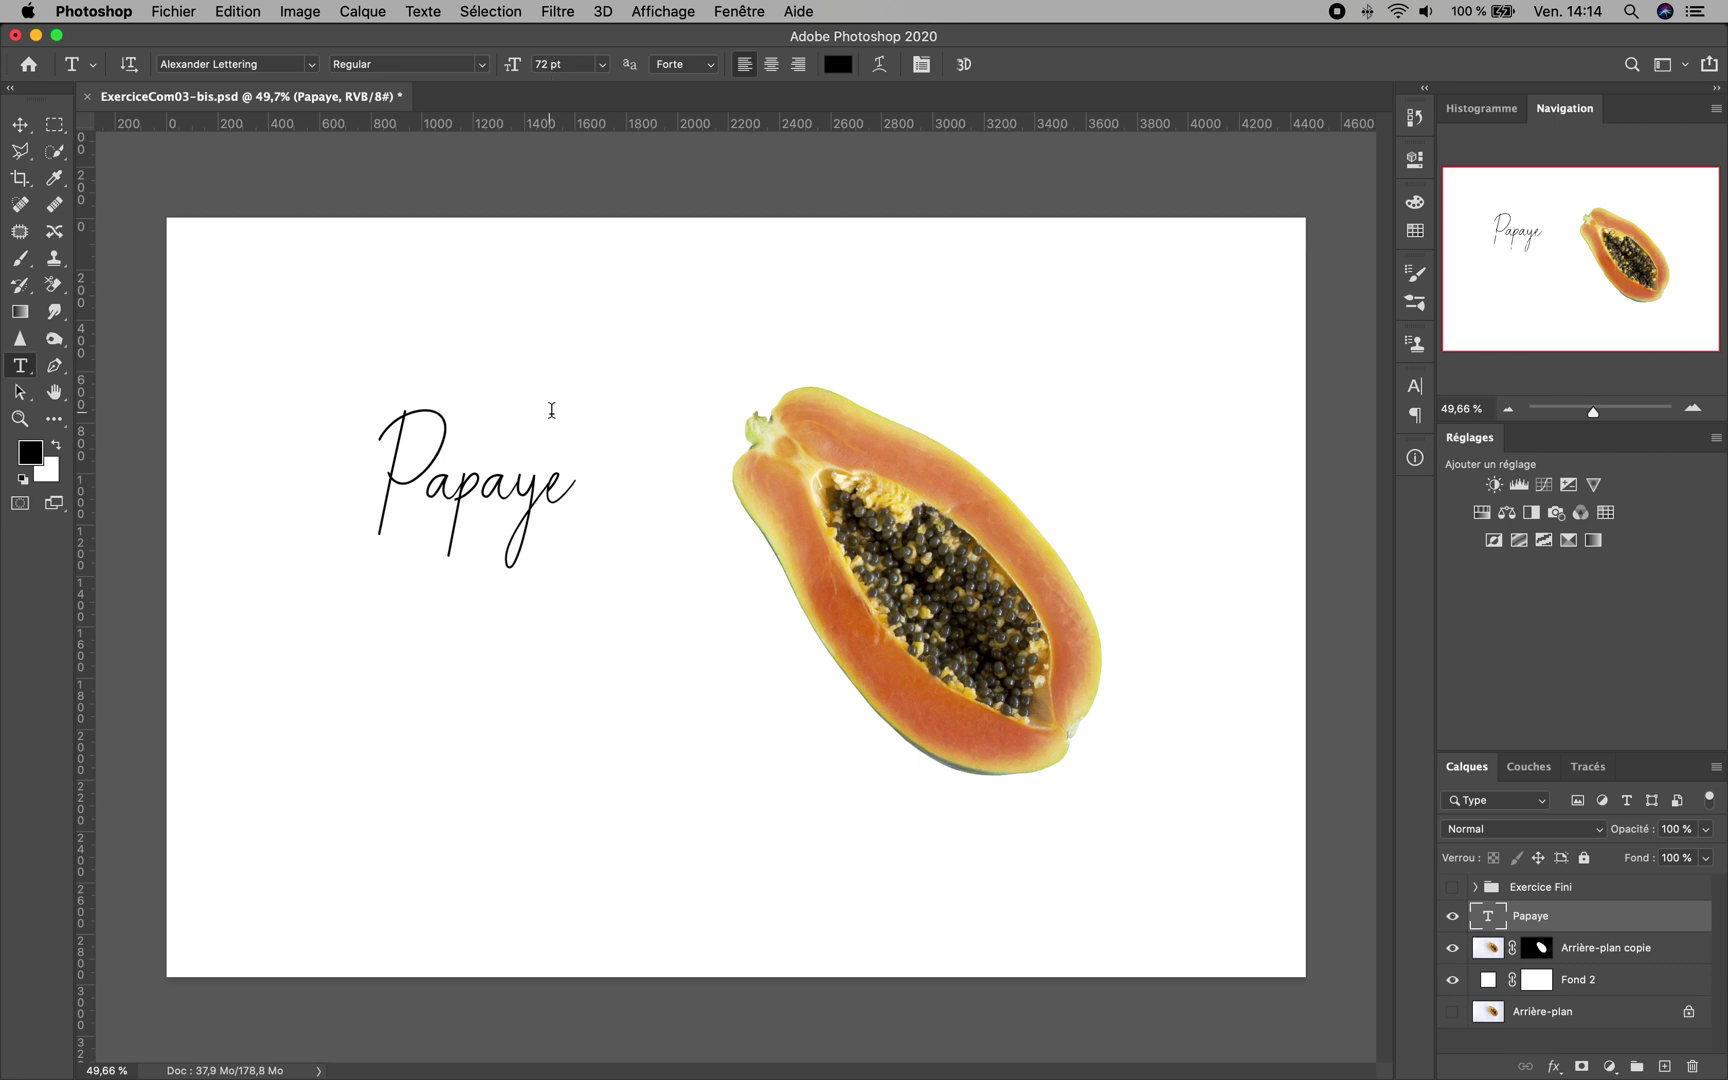
pyautogui.click(20, 125)
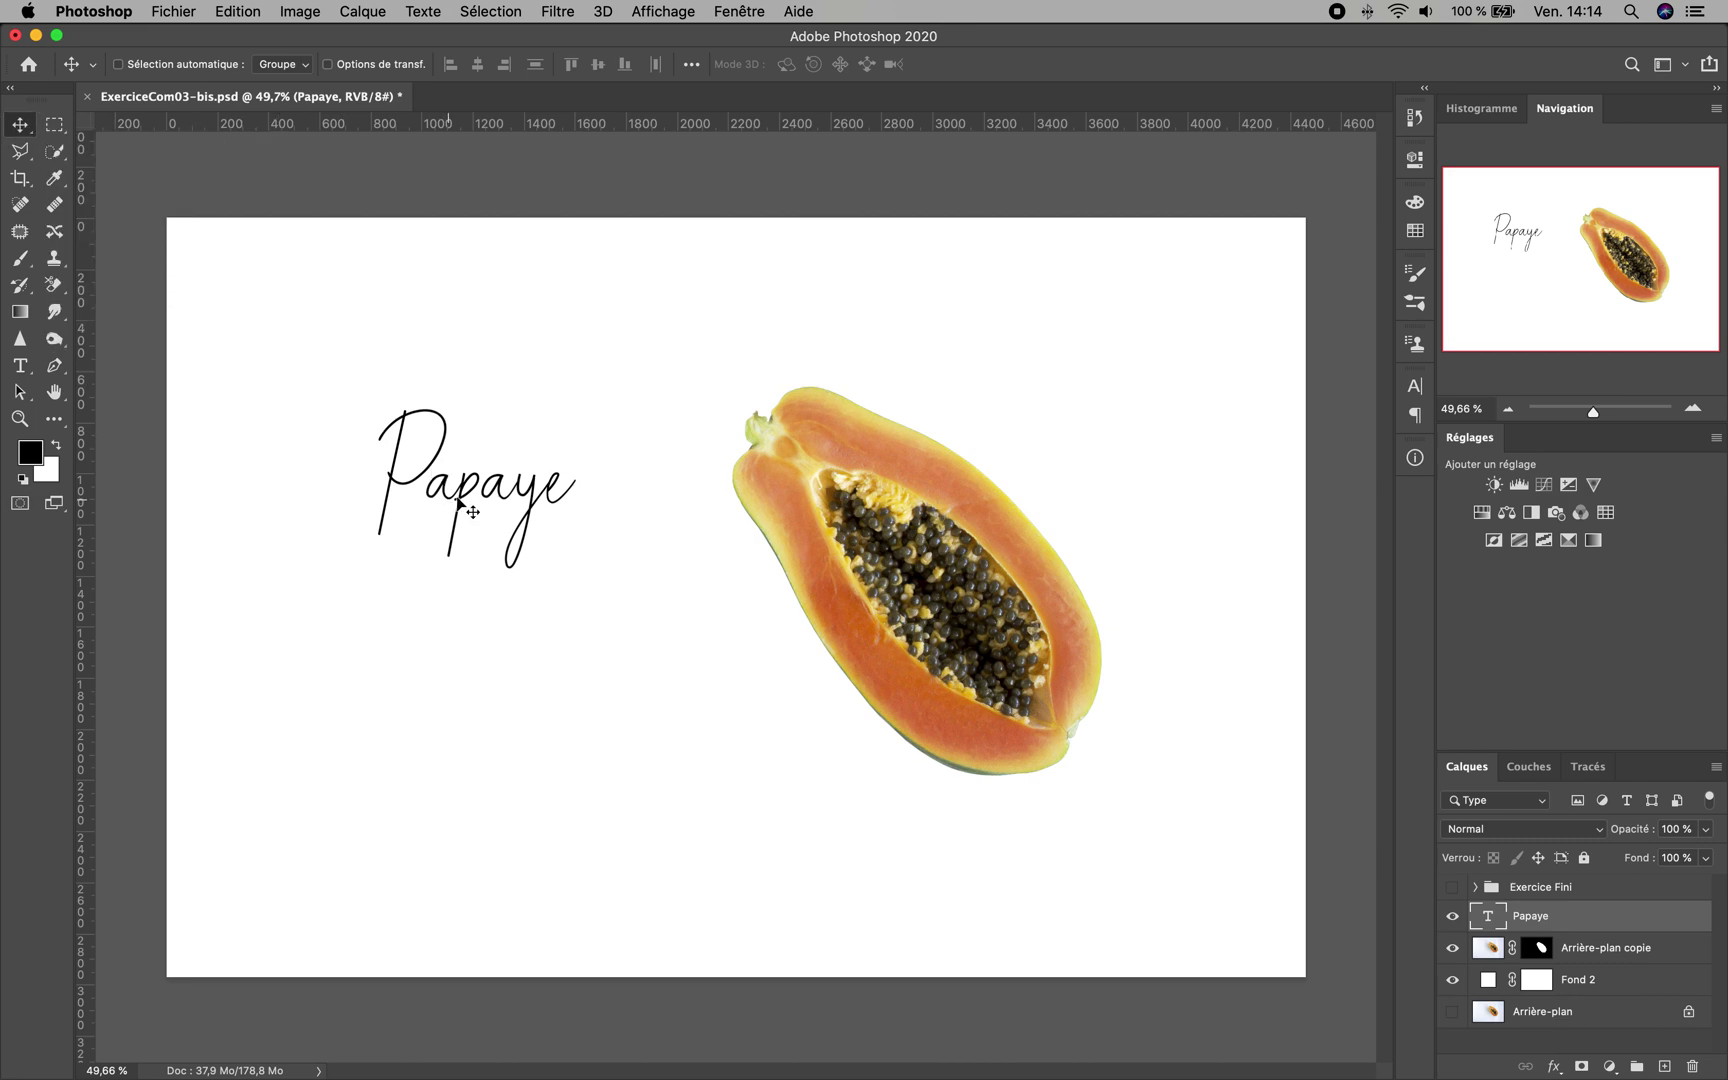
pyautogui.press('super')
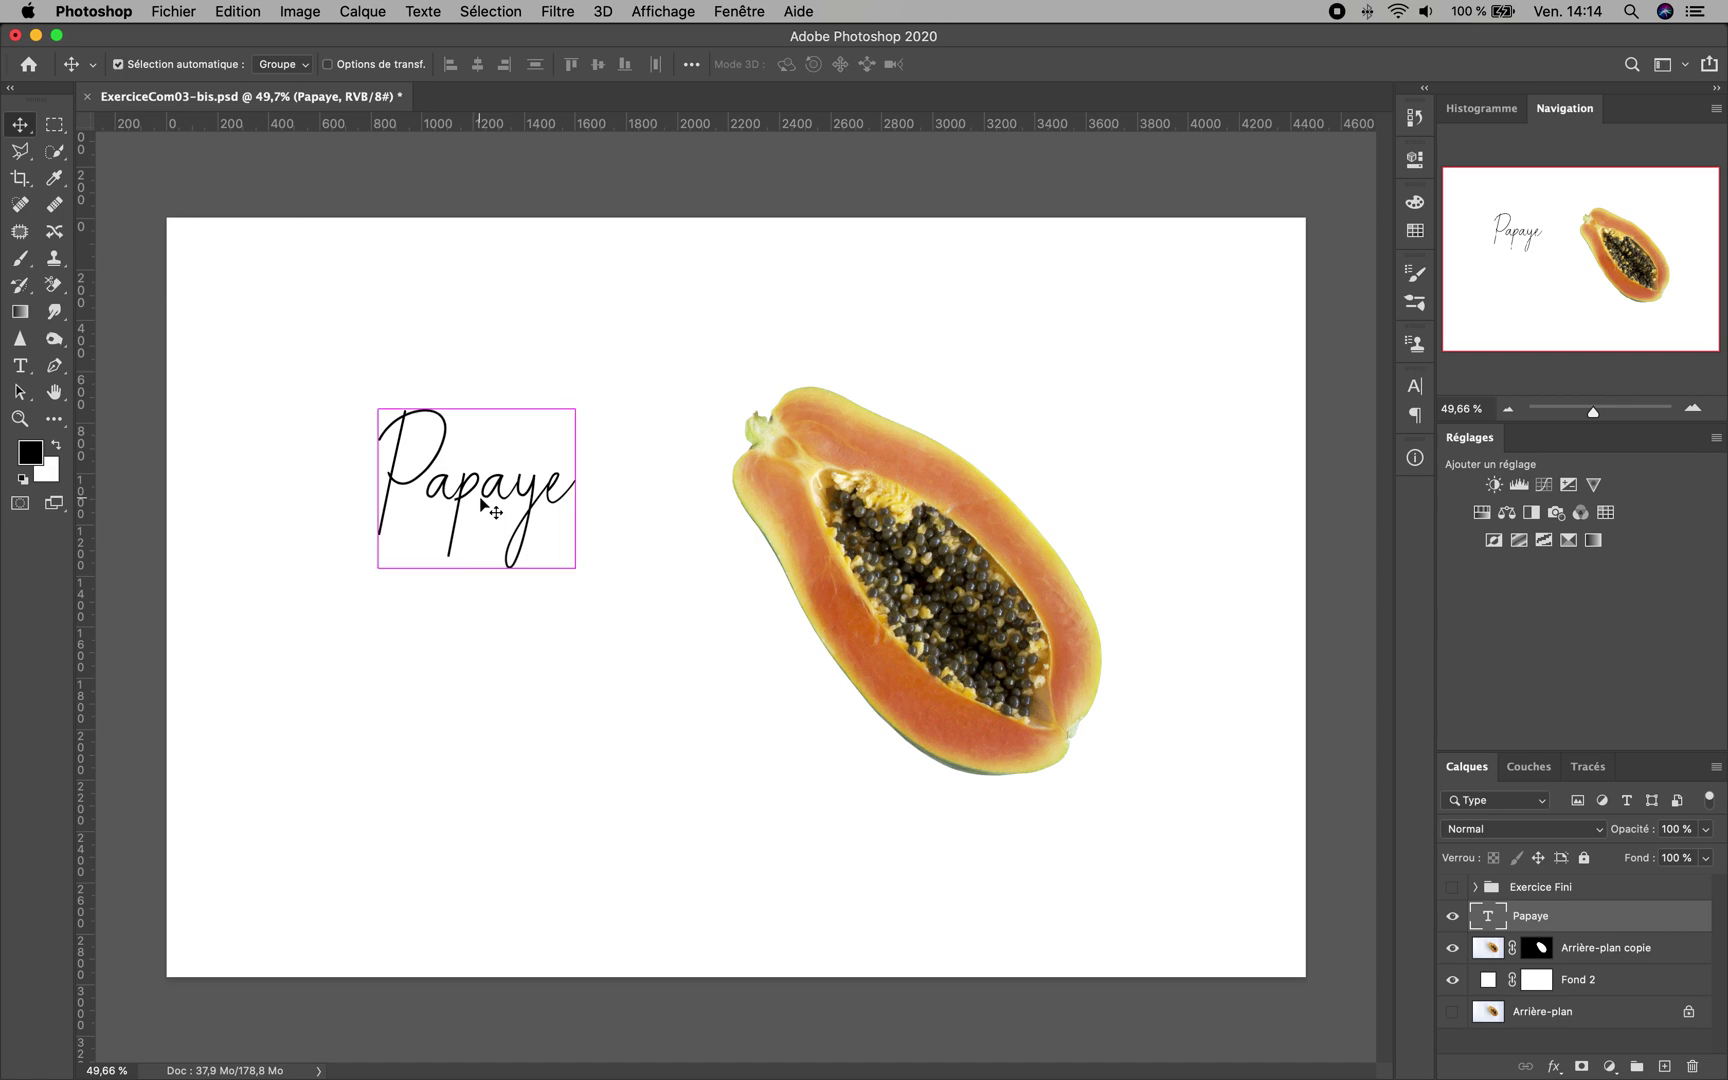
pyautogui.press('super+t')
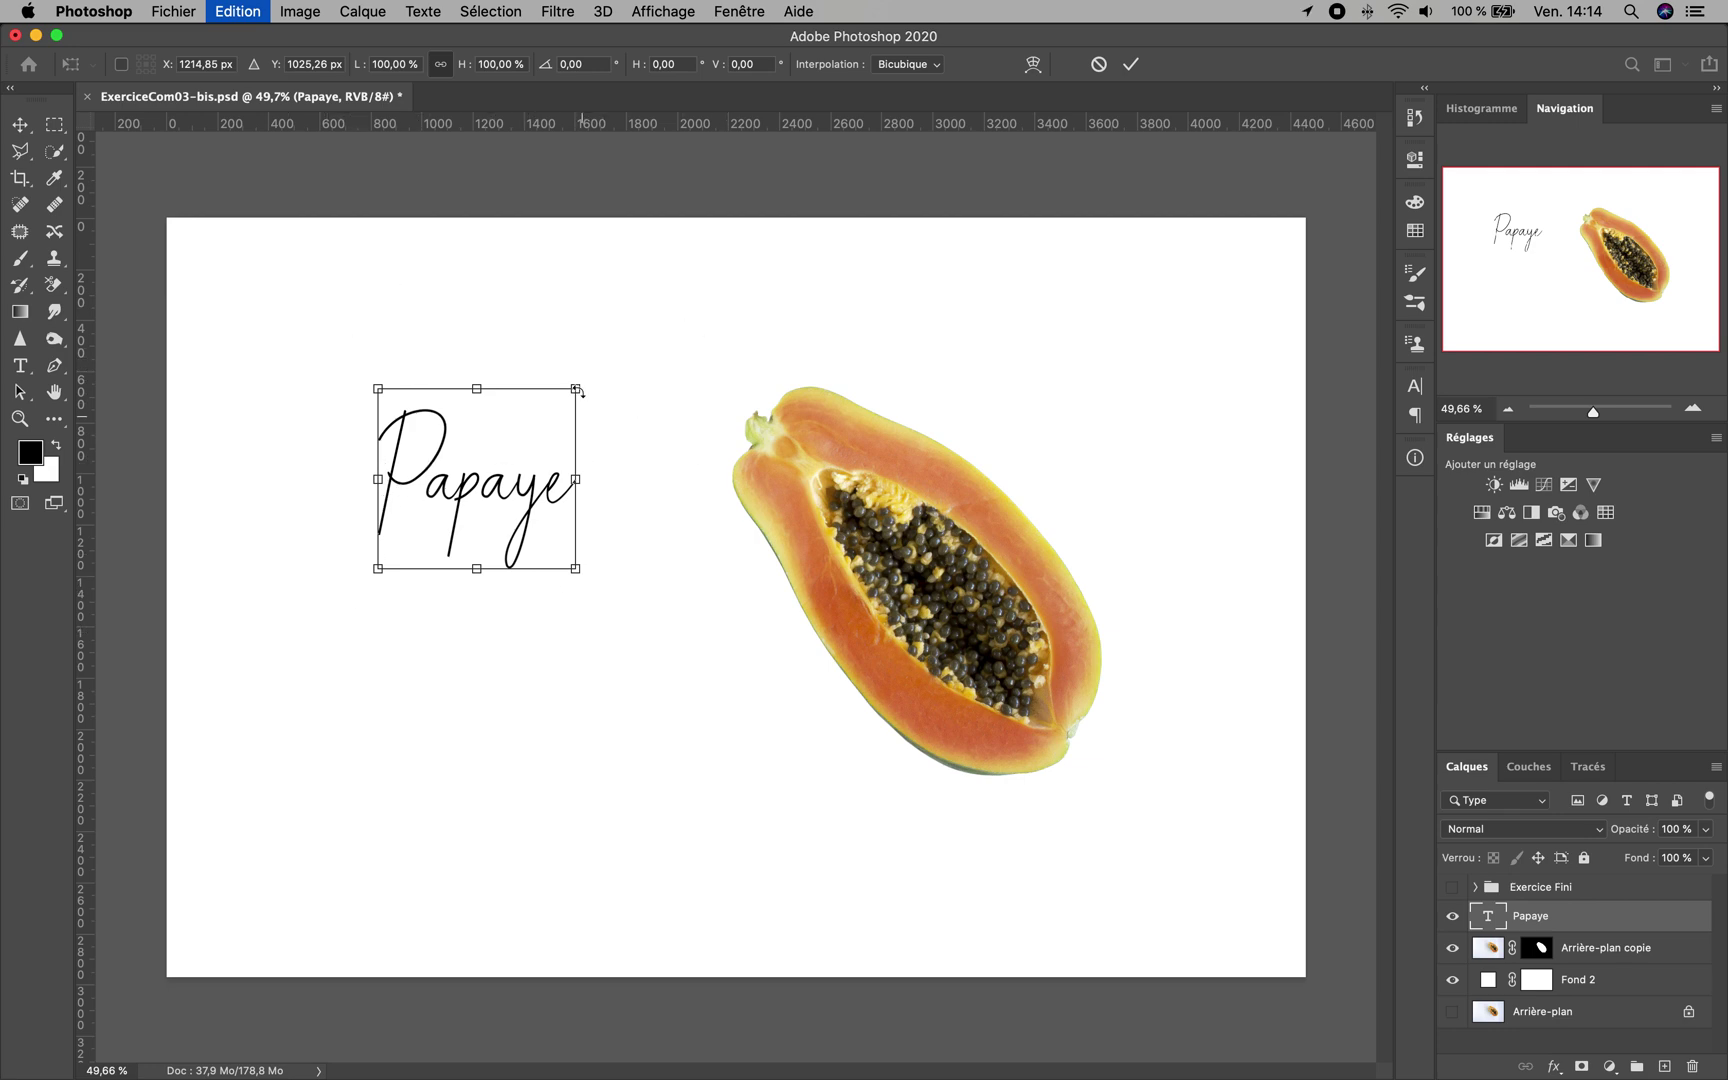
pyautogui.moveTo(577, 390); pyautogui.dragTo(753, 291)
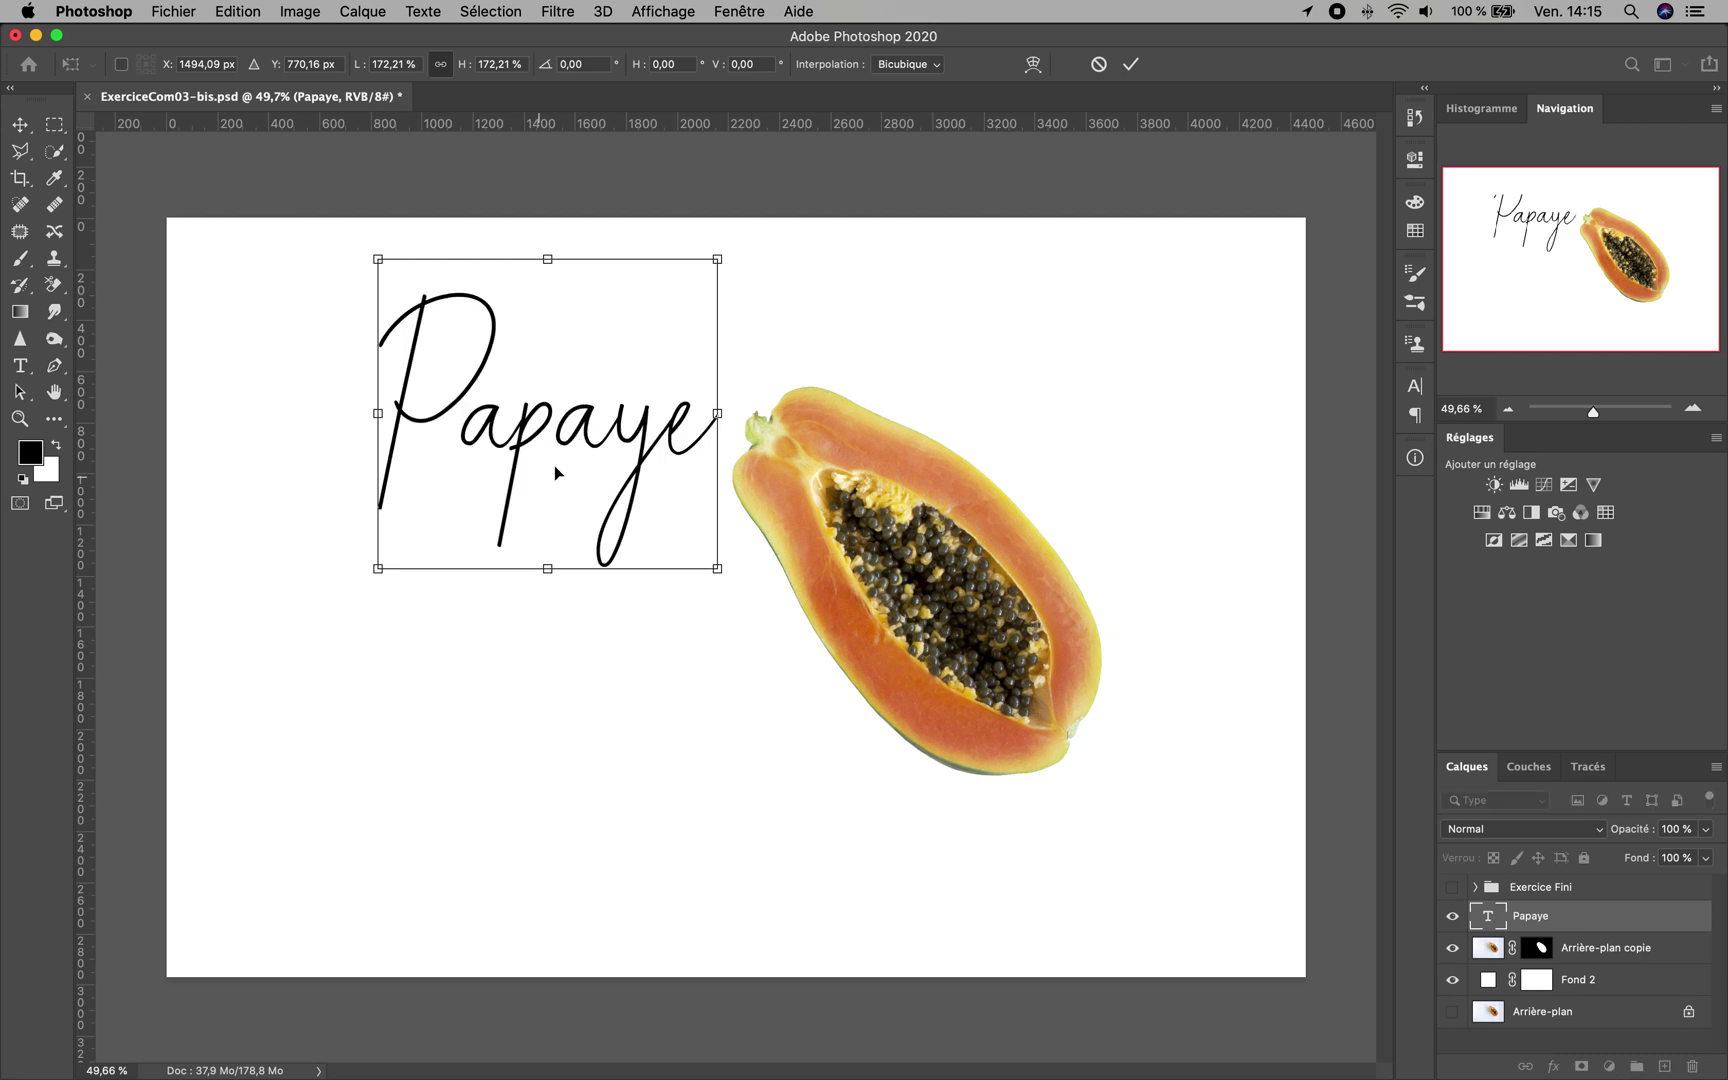
pyautogui.click(19, 124)
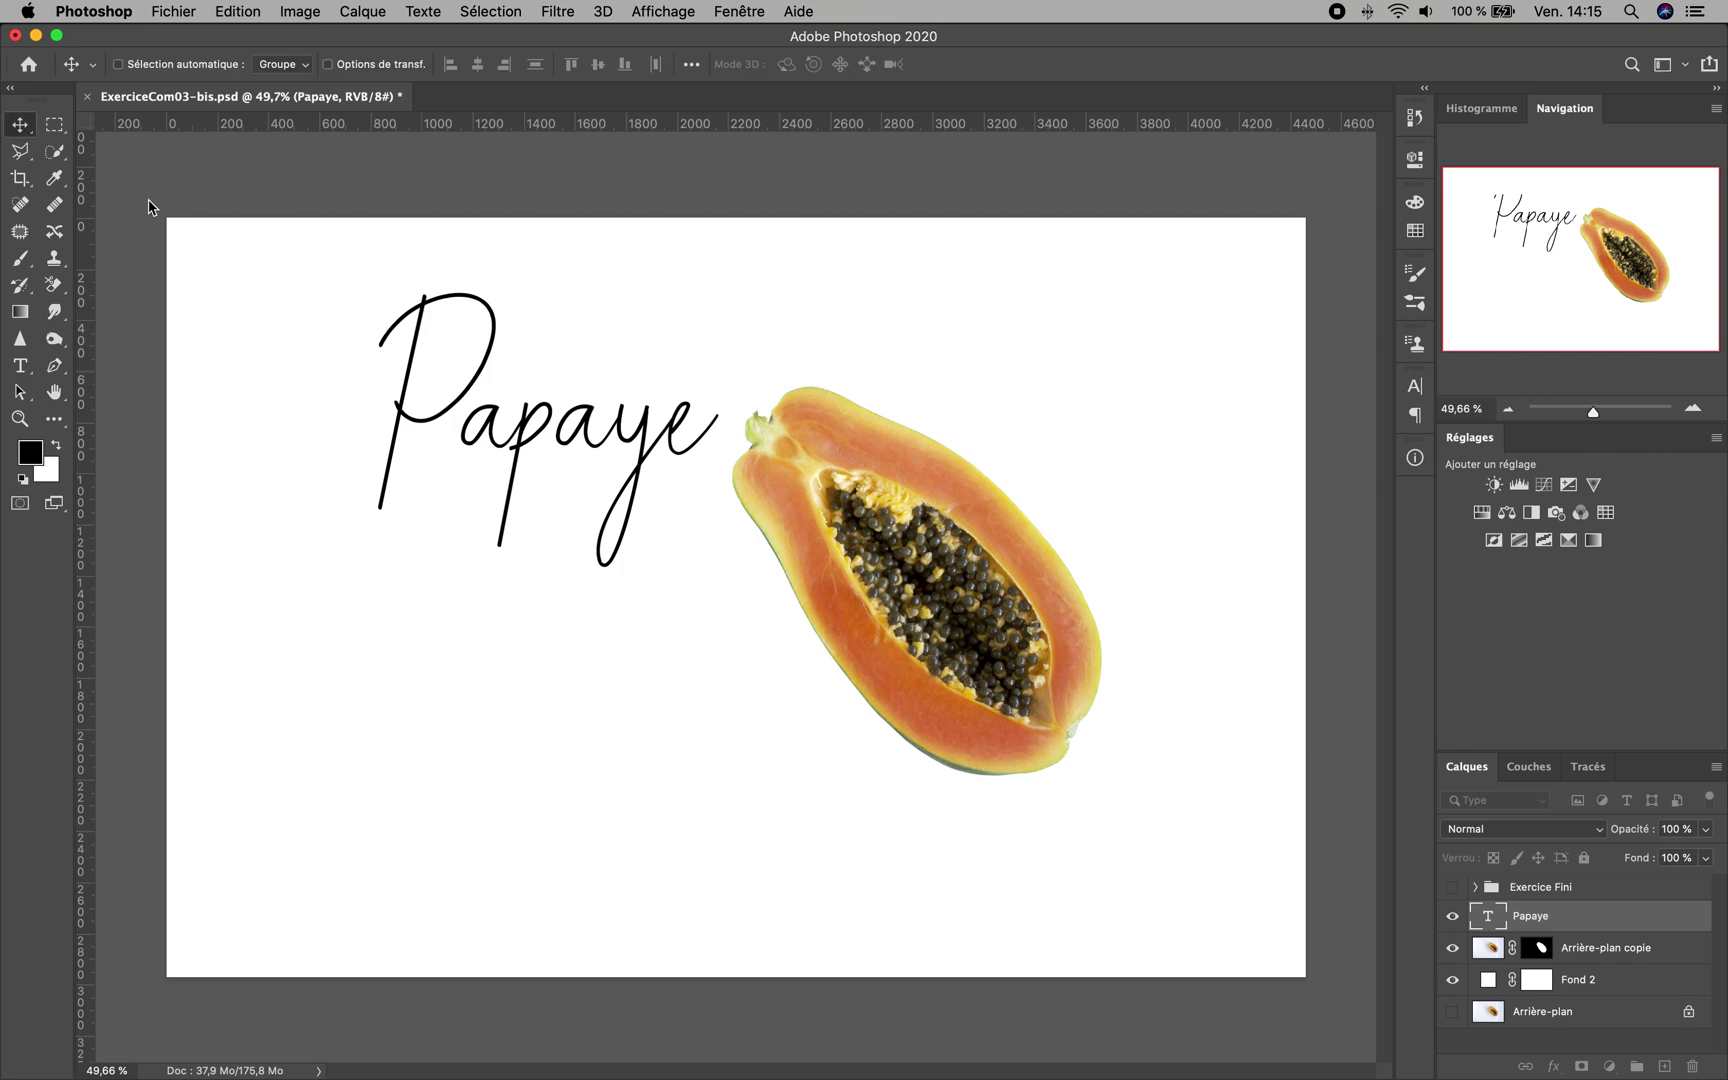
# Shift the enlarged "Papaye" text slightly left and down to leave a gap before the papaya
pyautogui.moveTo(517, 458); pyautogui.dragTo(486, 460)
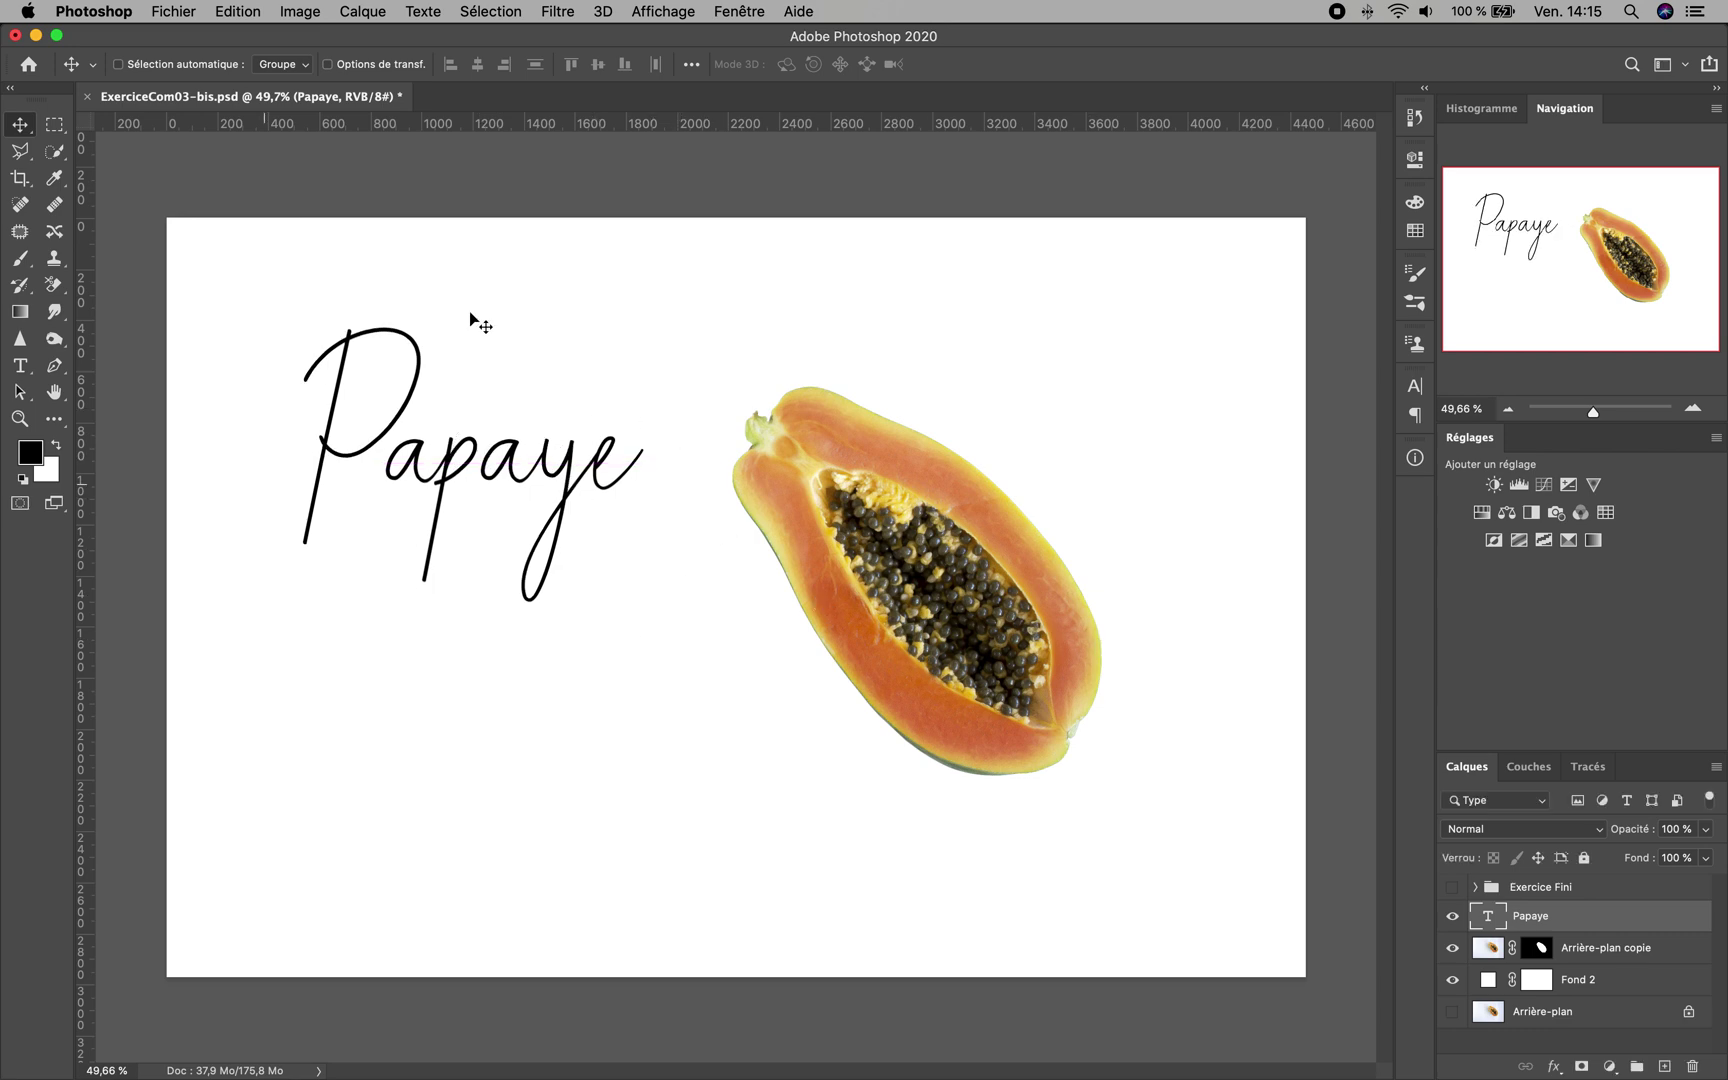
pyautogui.click(492, 478)
pyautogui.moveTo(492, 478); pyautogui.dragTo(508, 488)
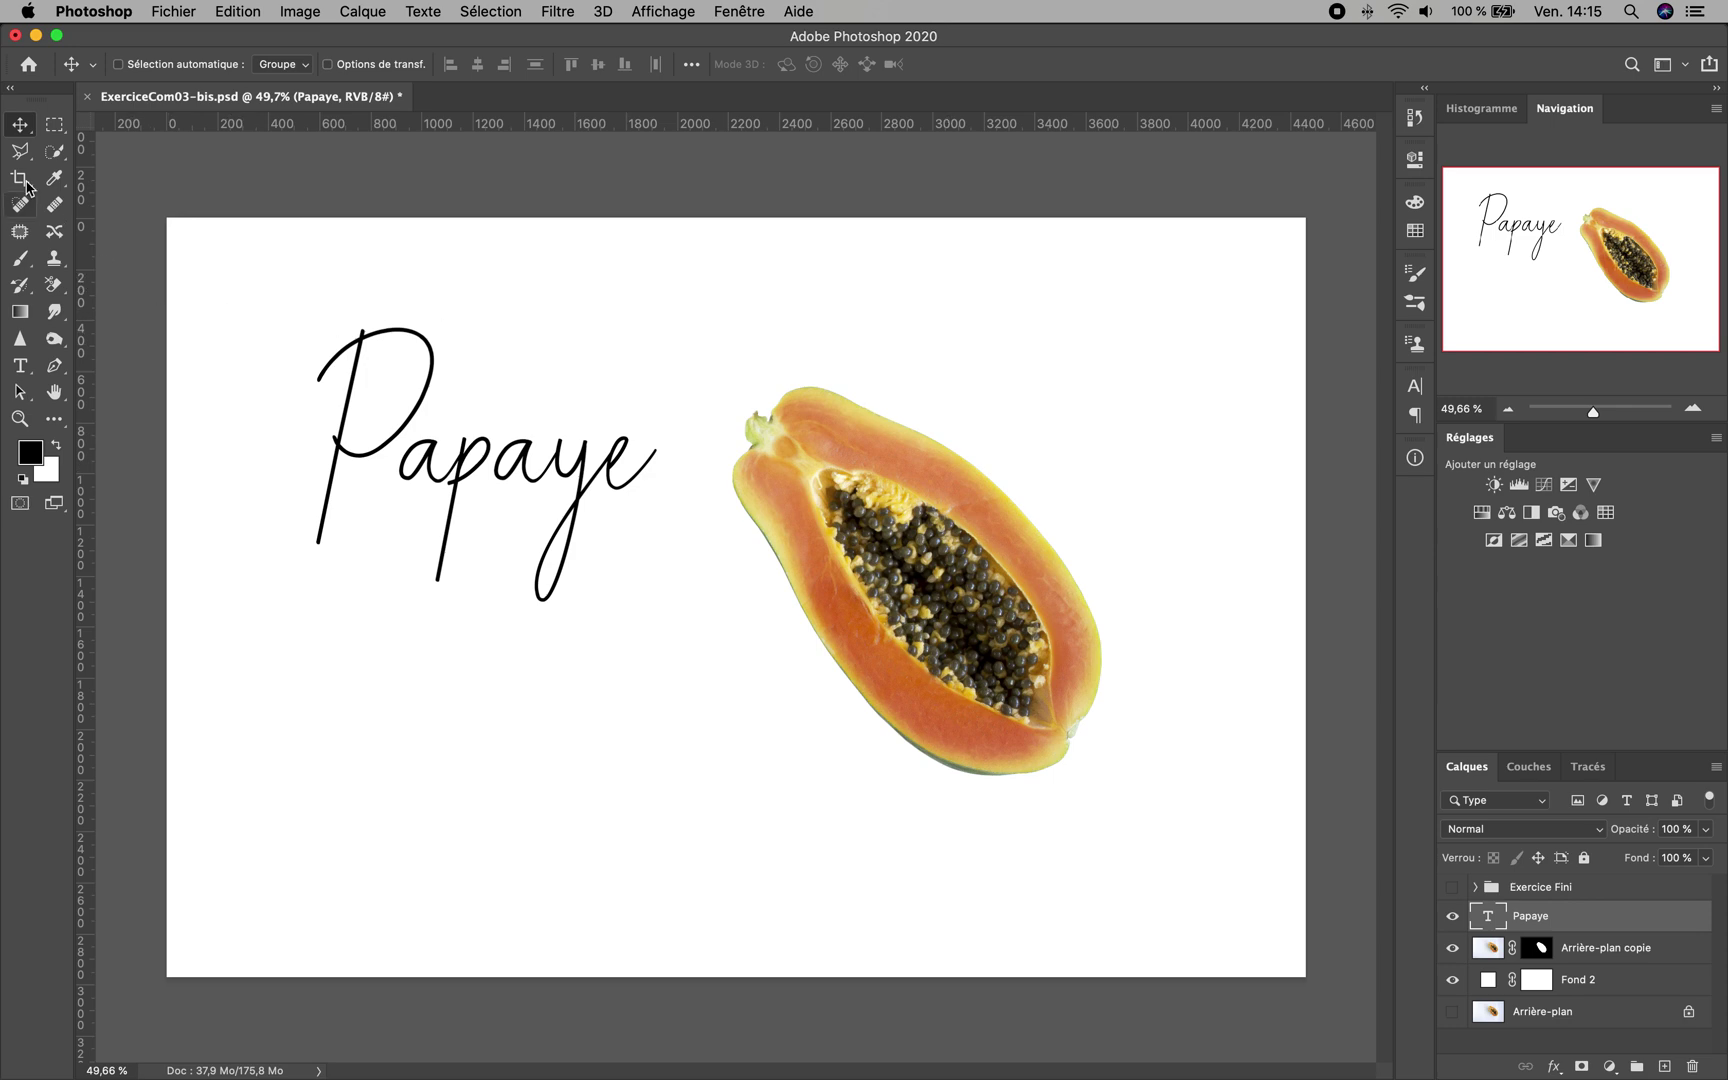
# Recolour the "Papaye" text in orange #d67236 by sampling the papaya's flesh
pyautogui.click(22, 366)
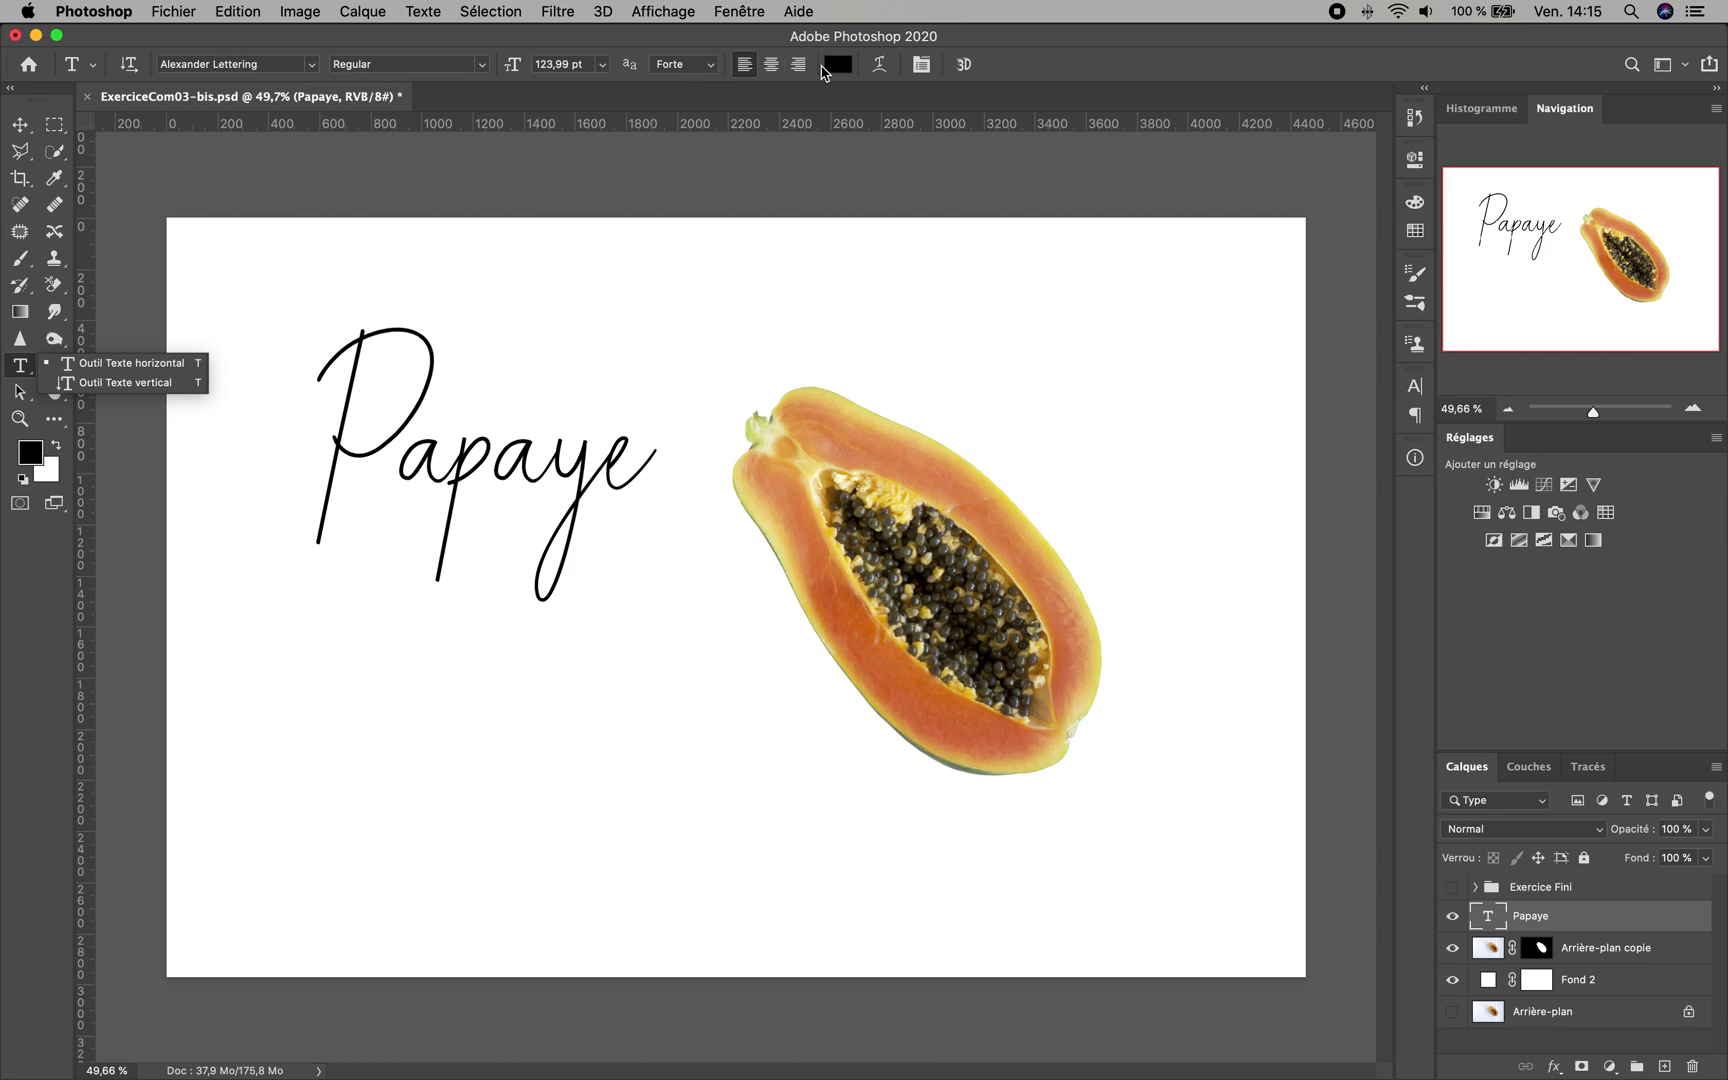
pyautogui.click(838, 66)
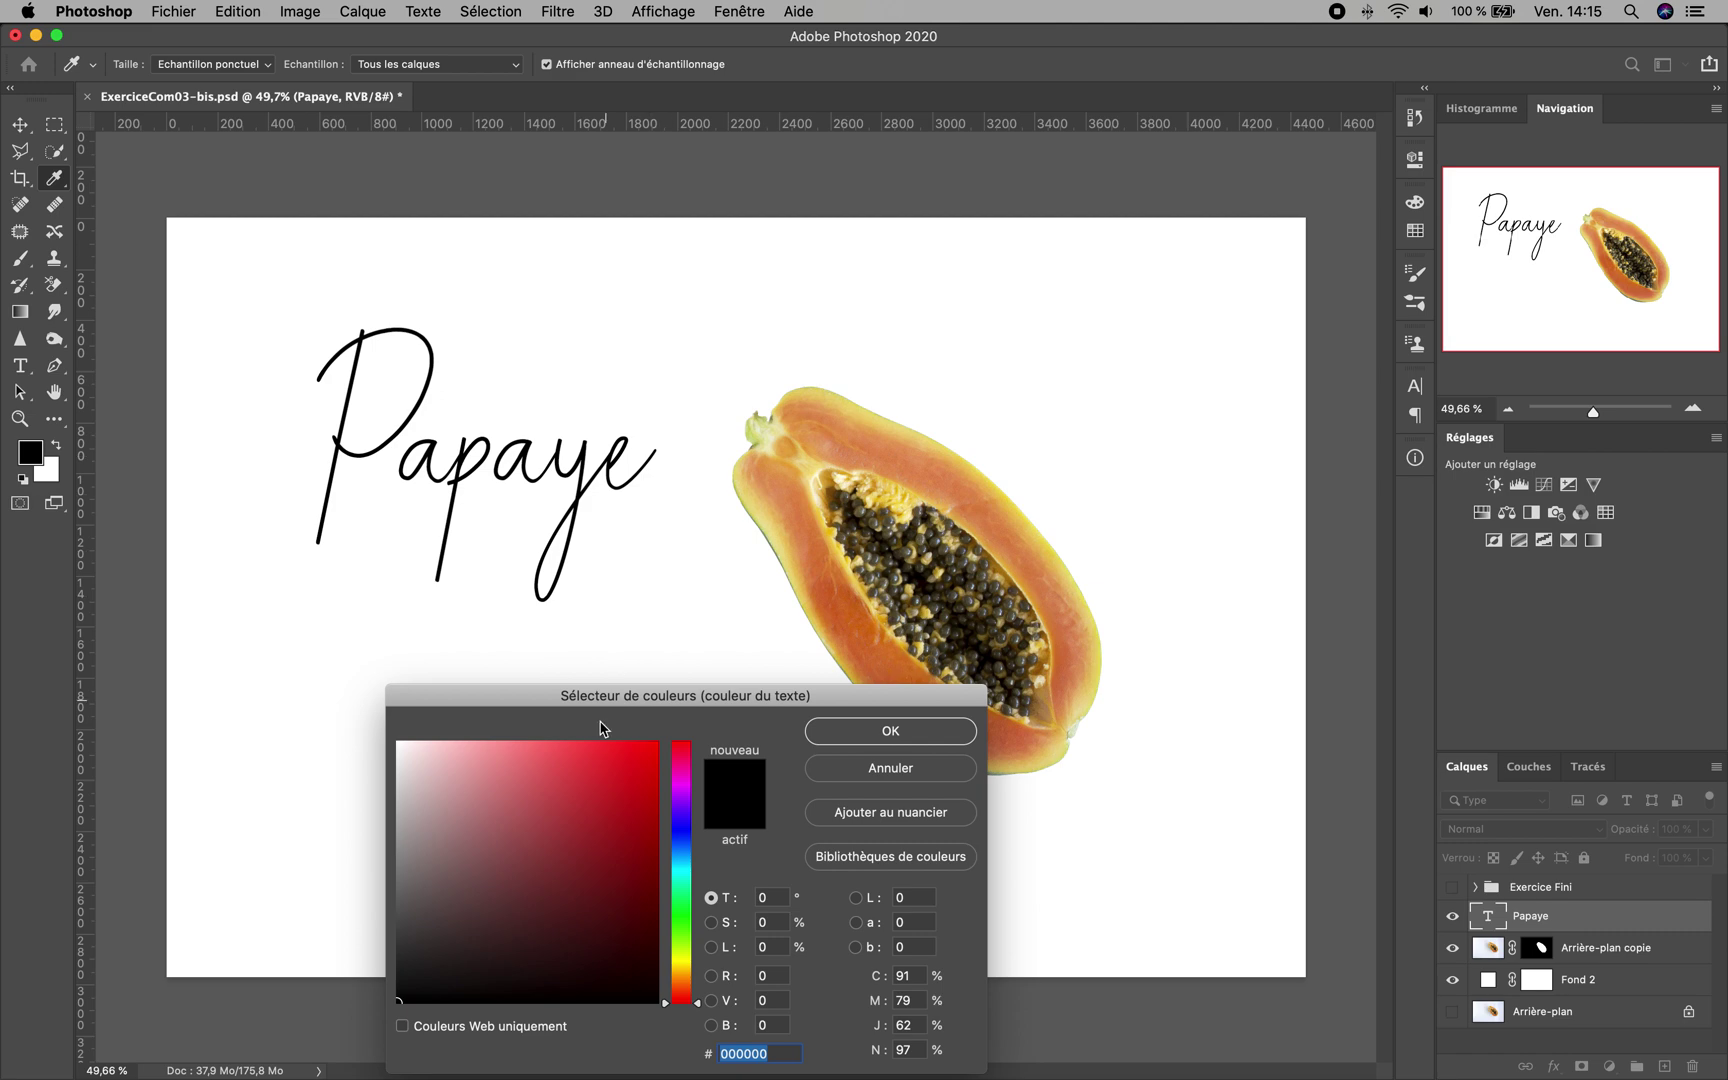
pyautogui.moveTo(603, 703); pyautogui.dragTo(396, 604)
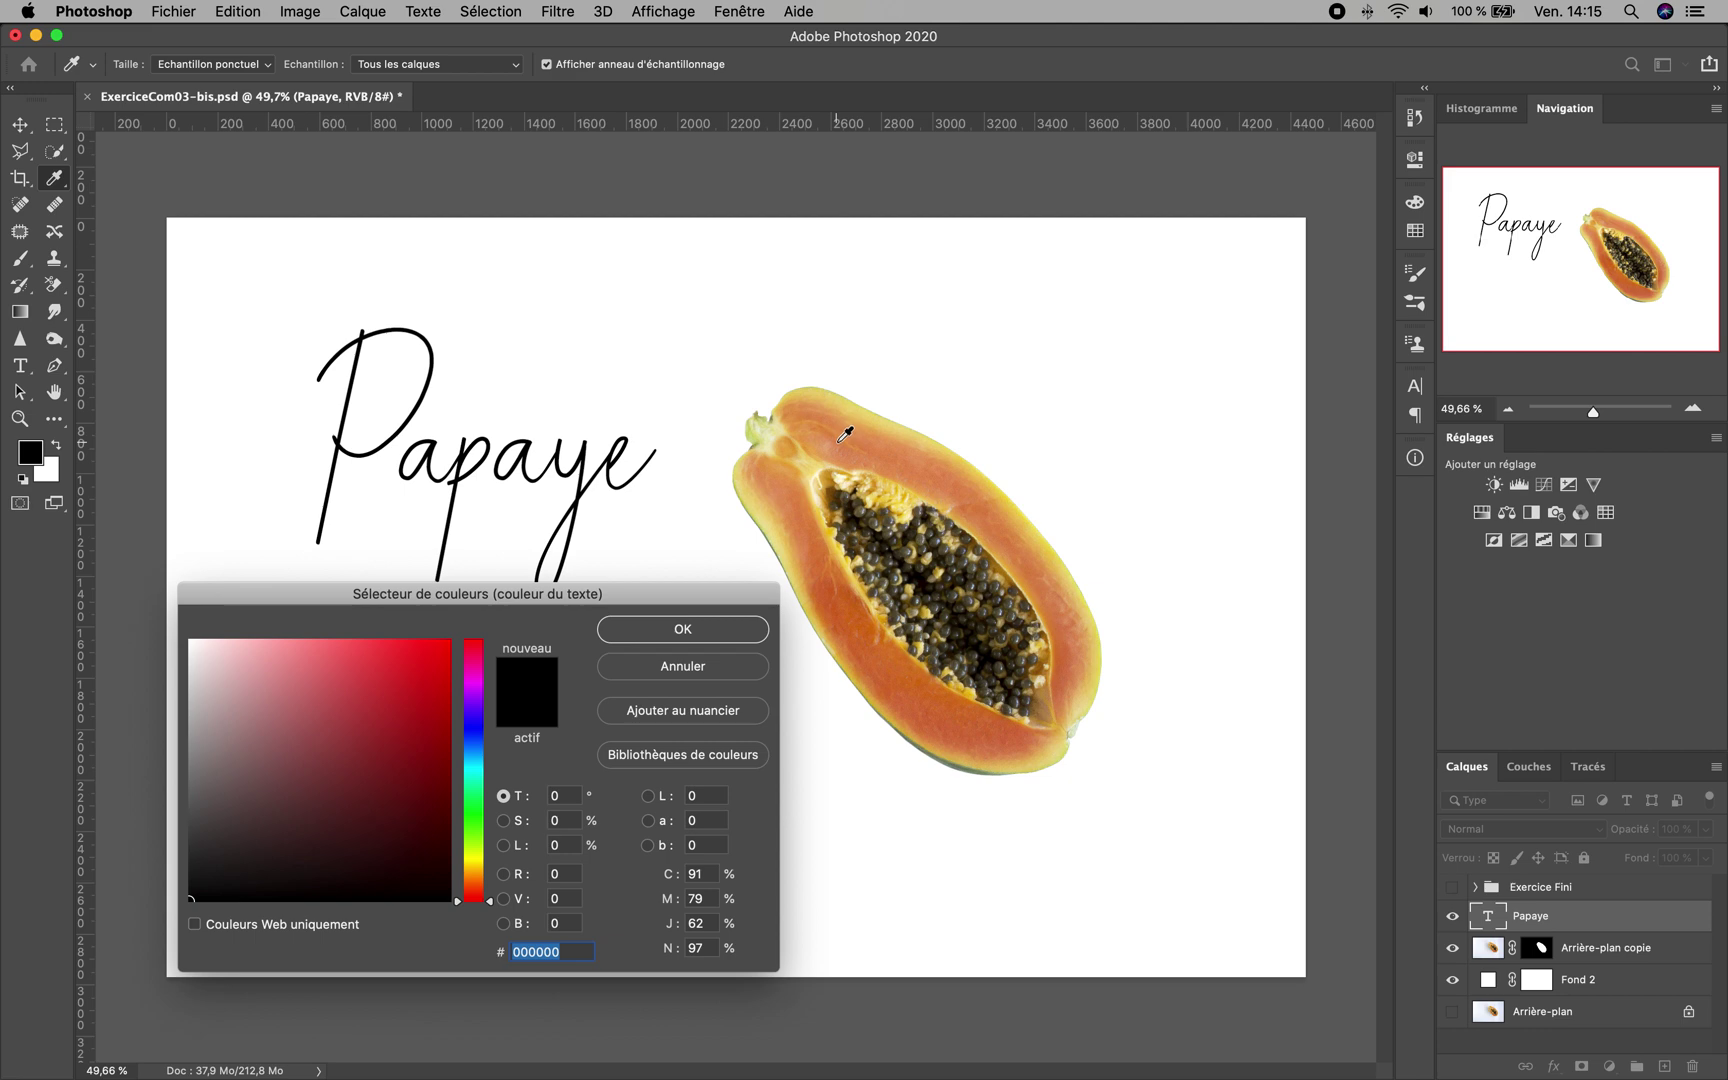
pyautogui.click(1057, 605)
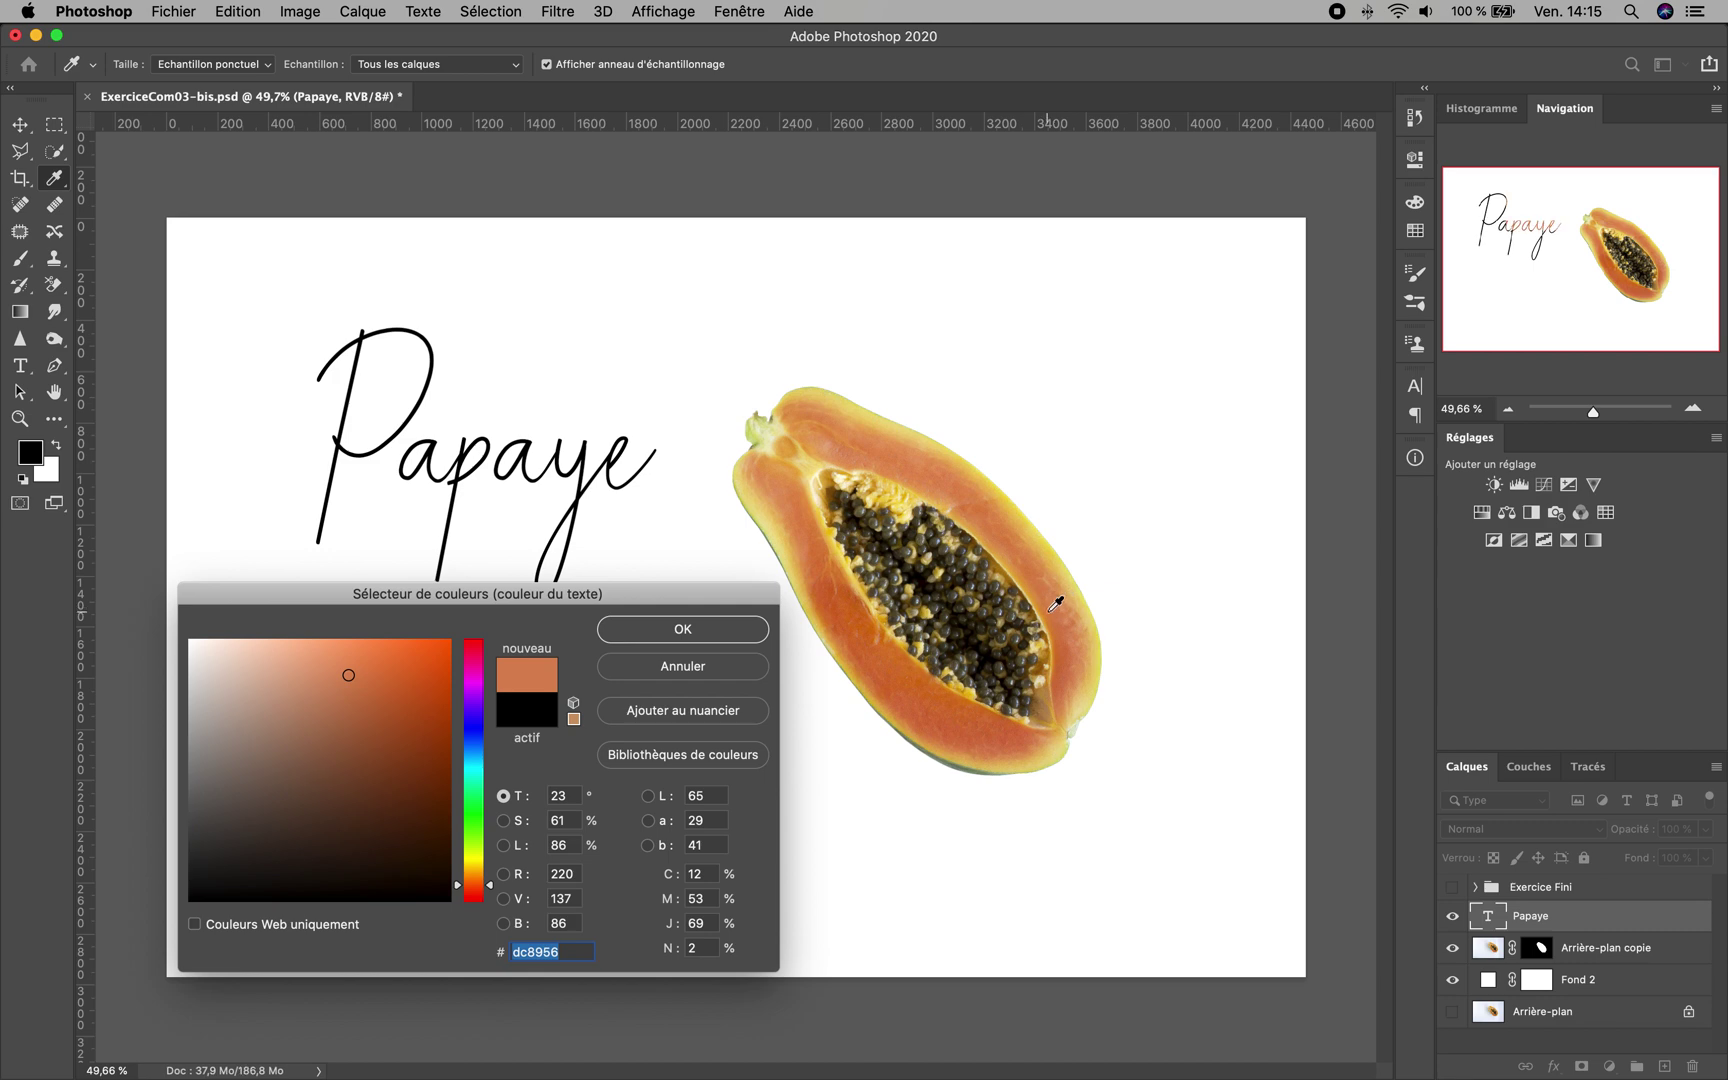
pyautogui.click(1083, 654)
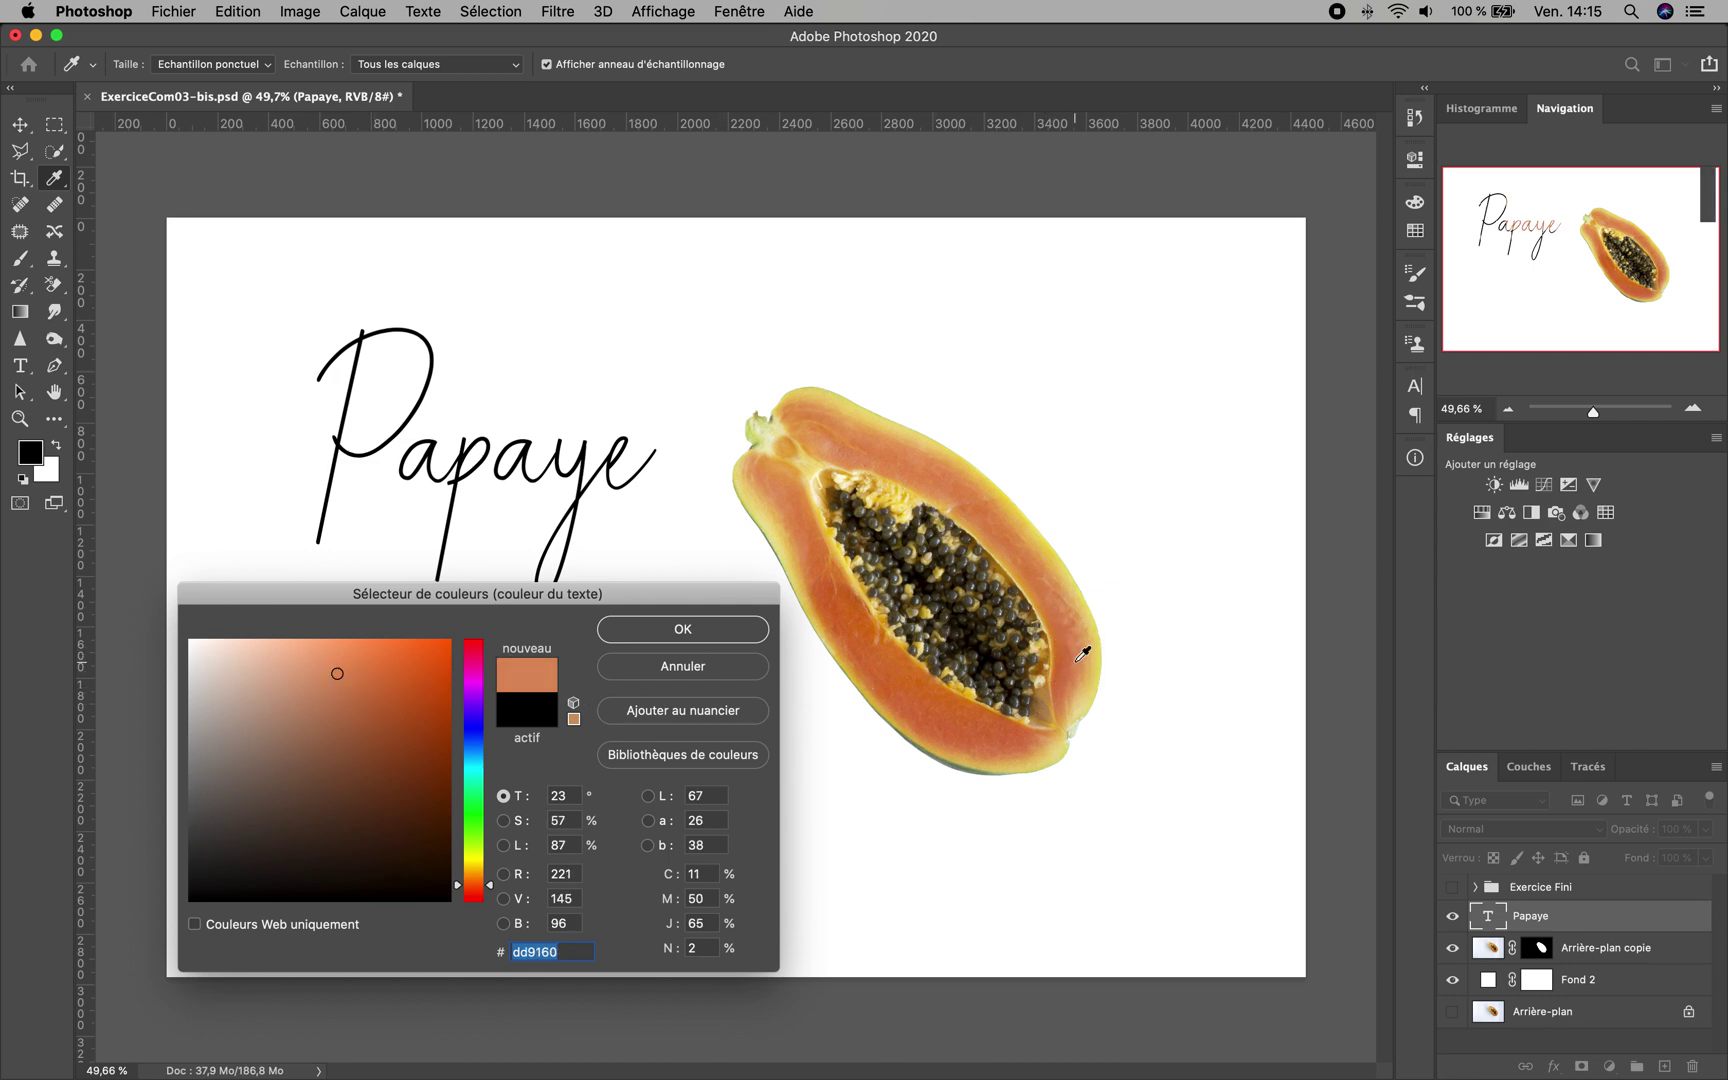
pyautogui.click(938, 714)
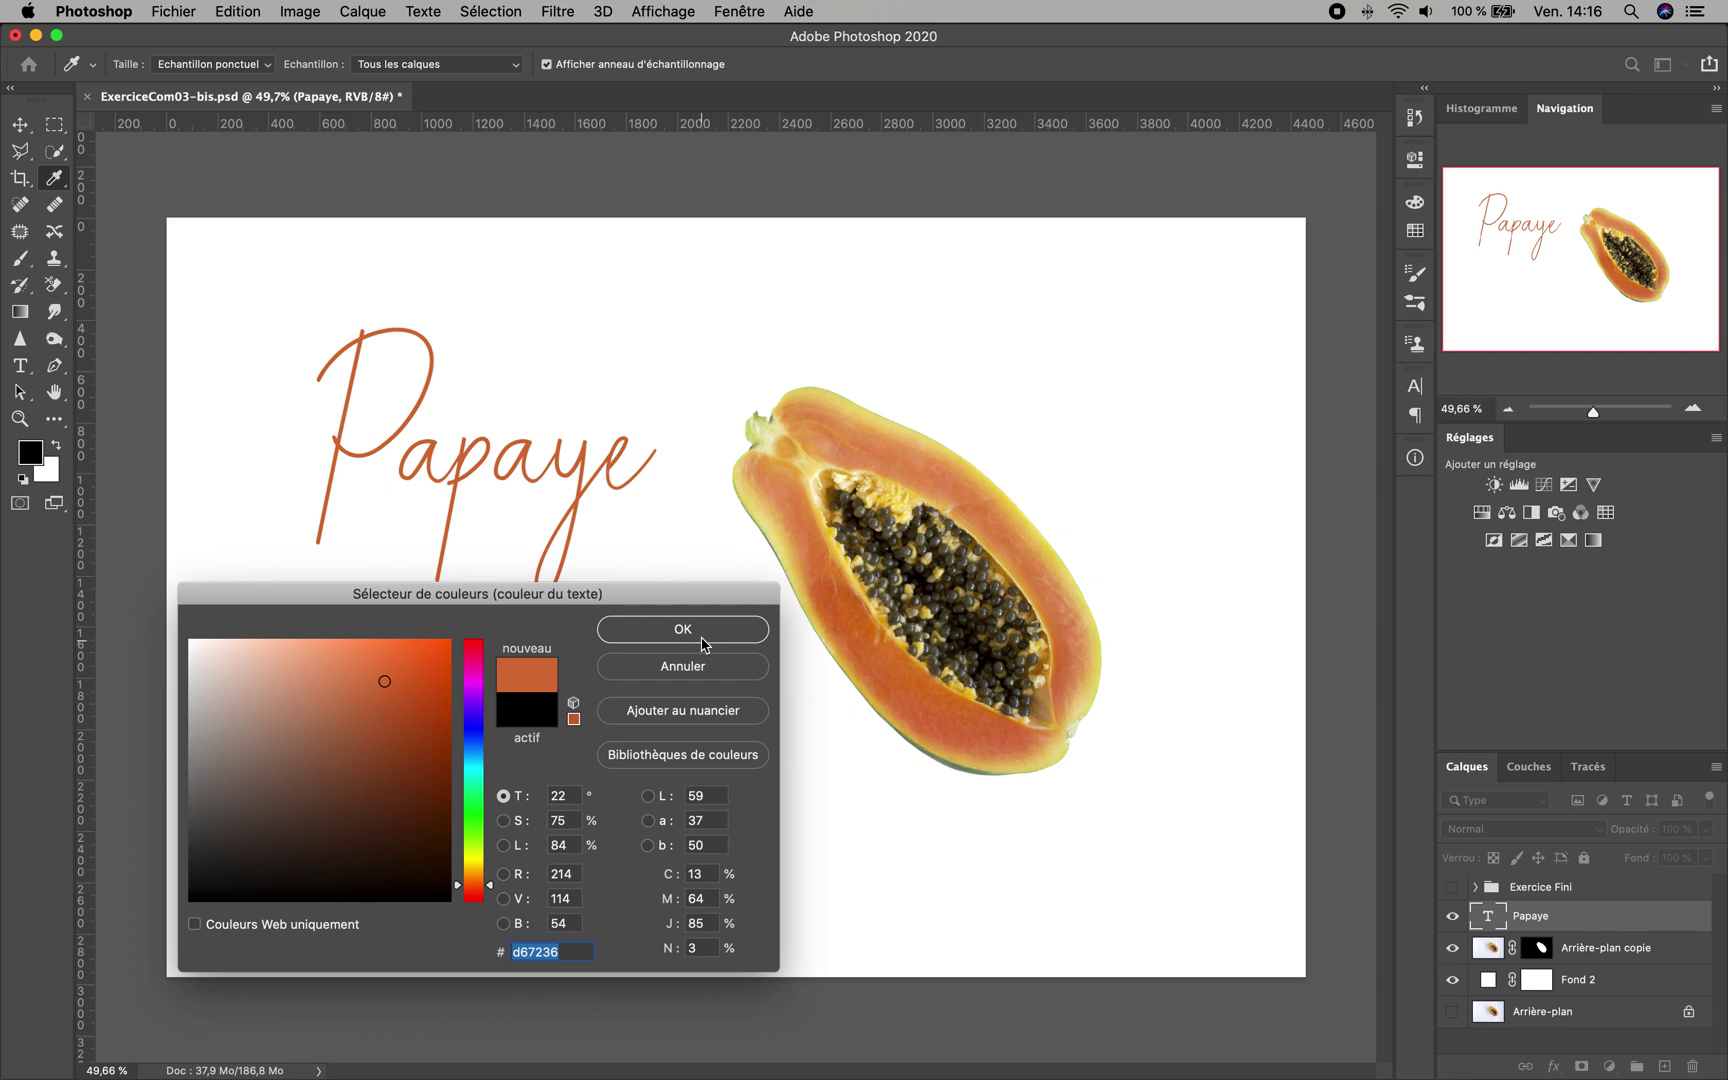
pyautogui.click(703, 637)
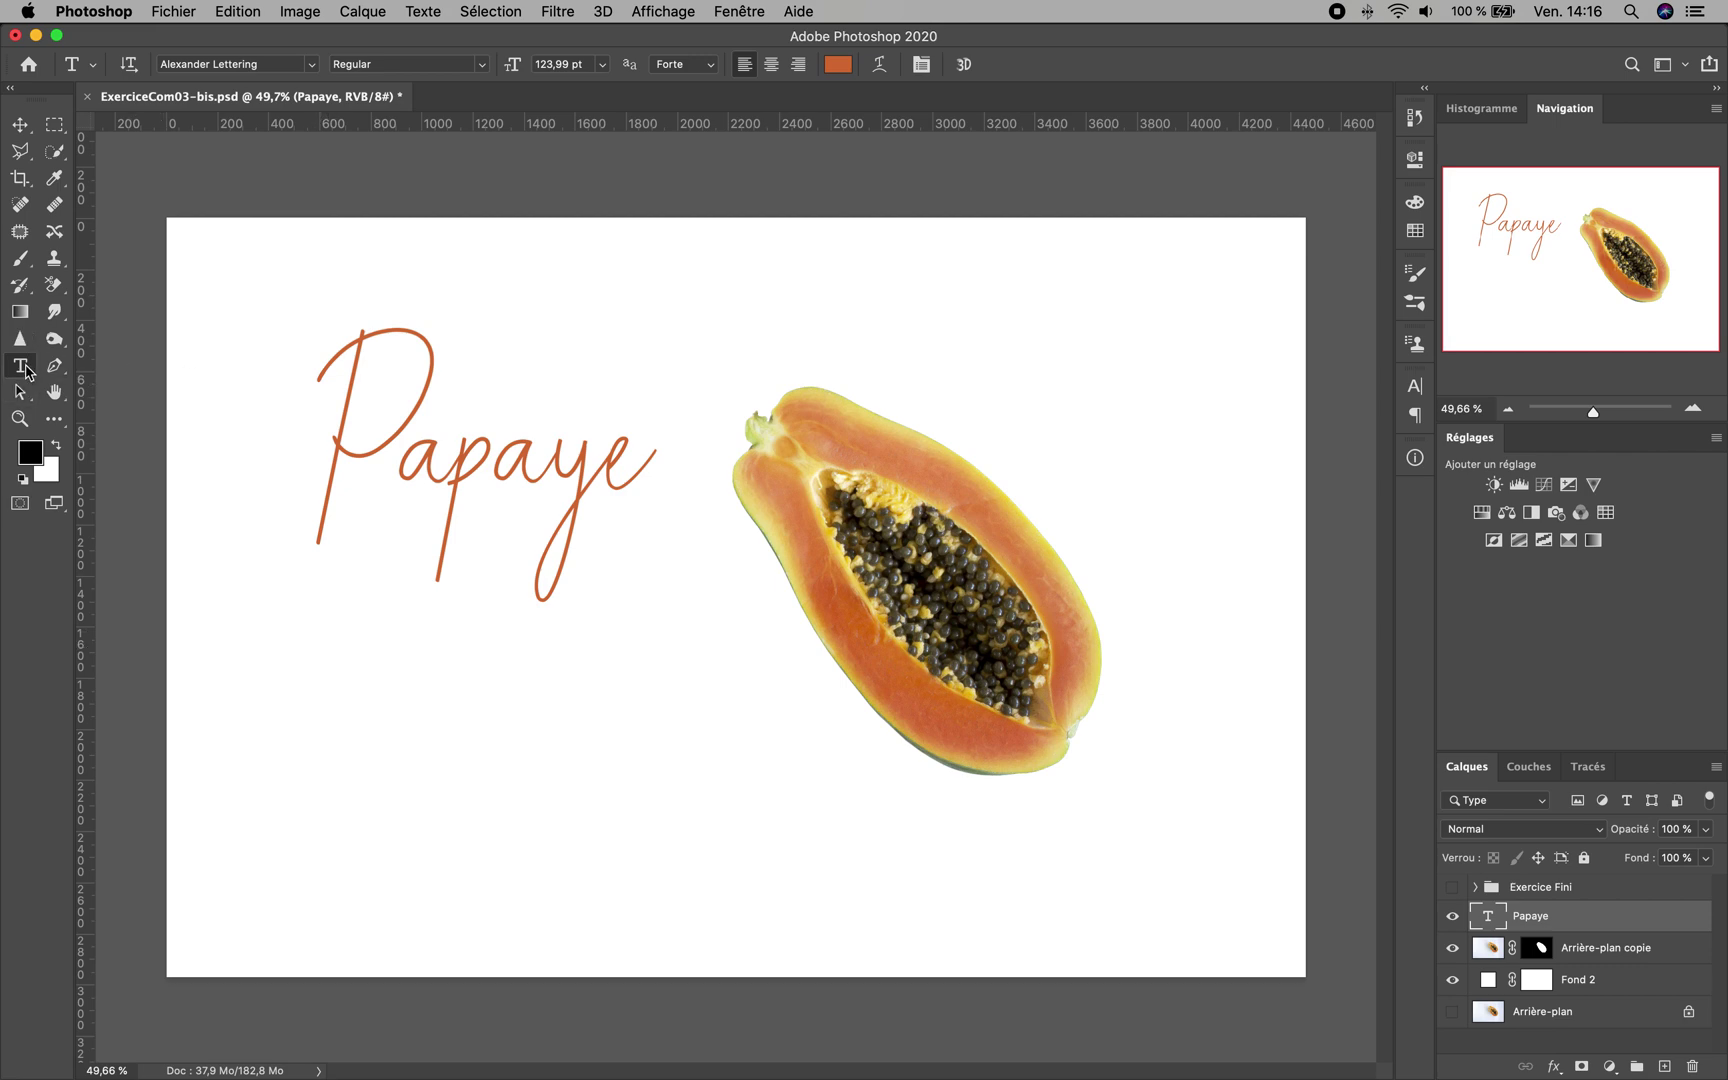
# Add a "Lorem Ipsum" placeholder text below the "Papaye" title and set it in Arial at 16 pt
pyautogui.click(316, 686)
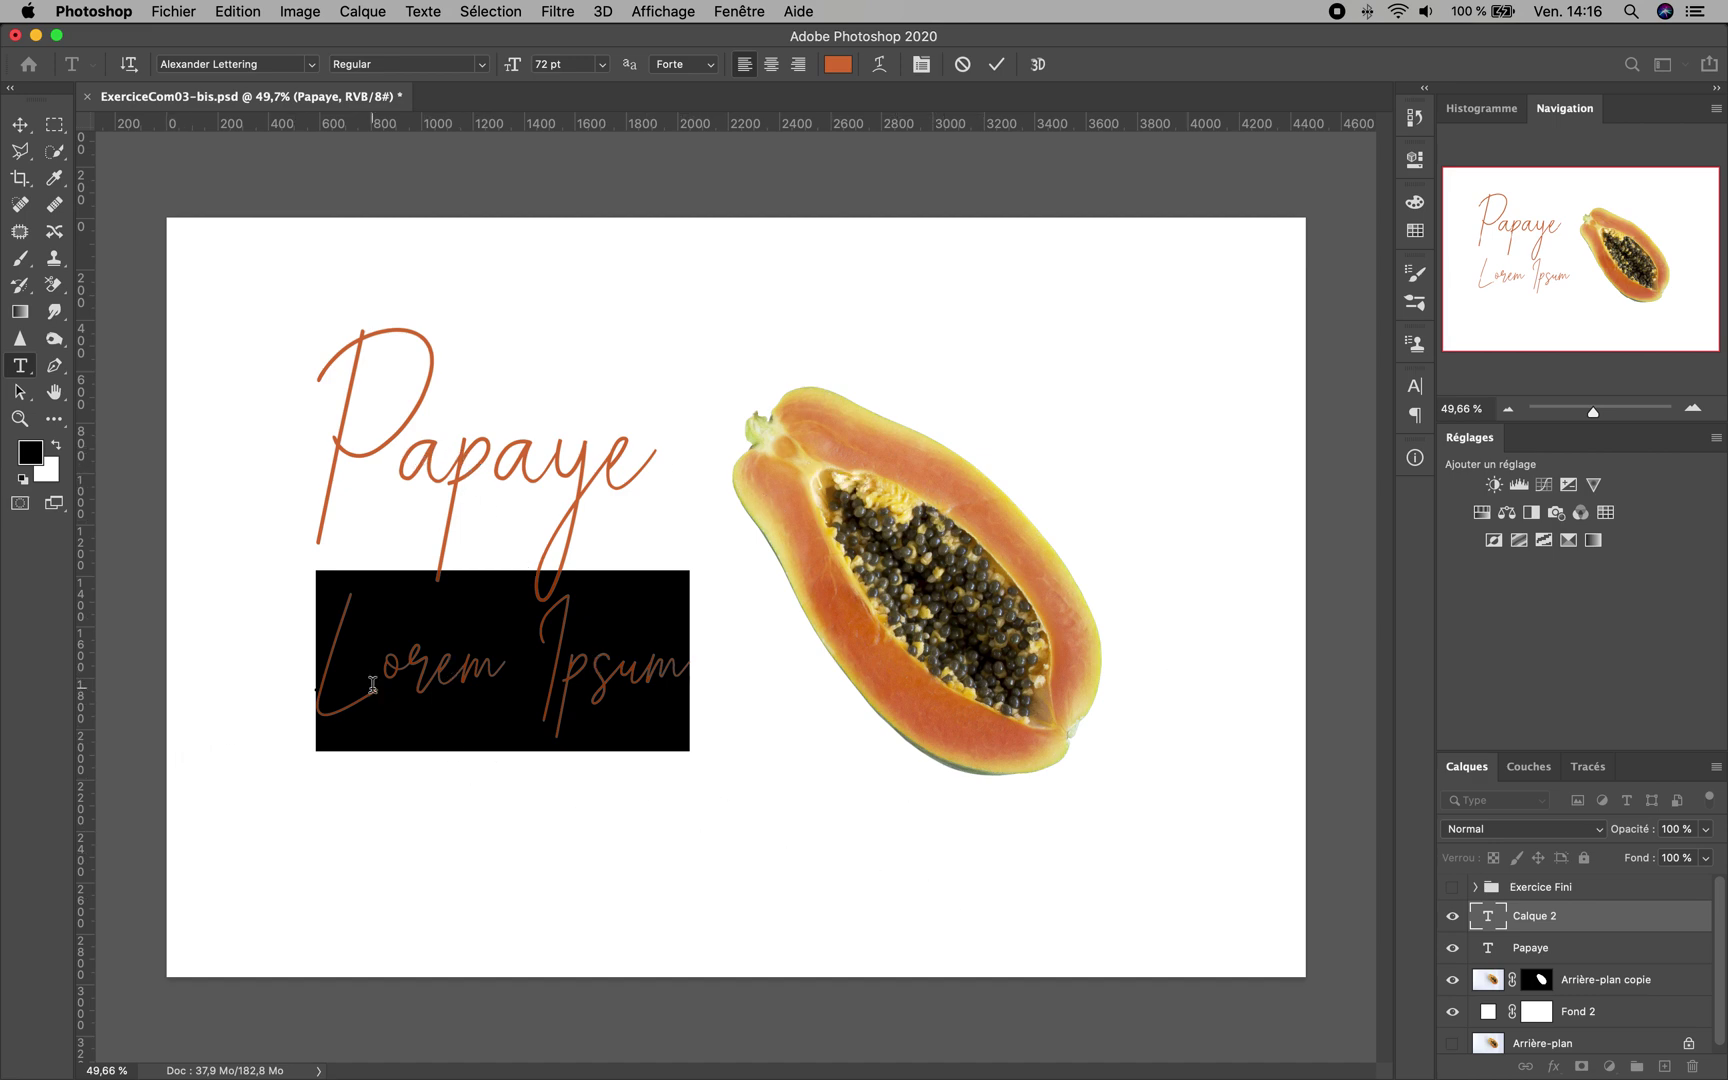
pyautogui.click(314, 64)
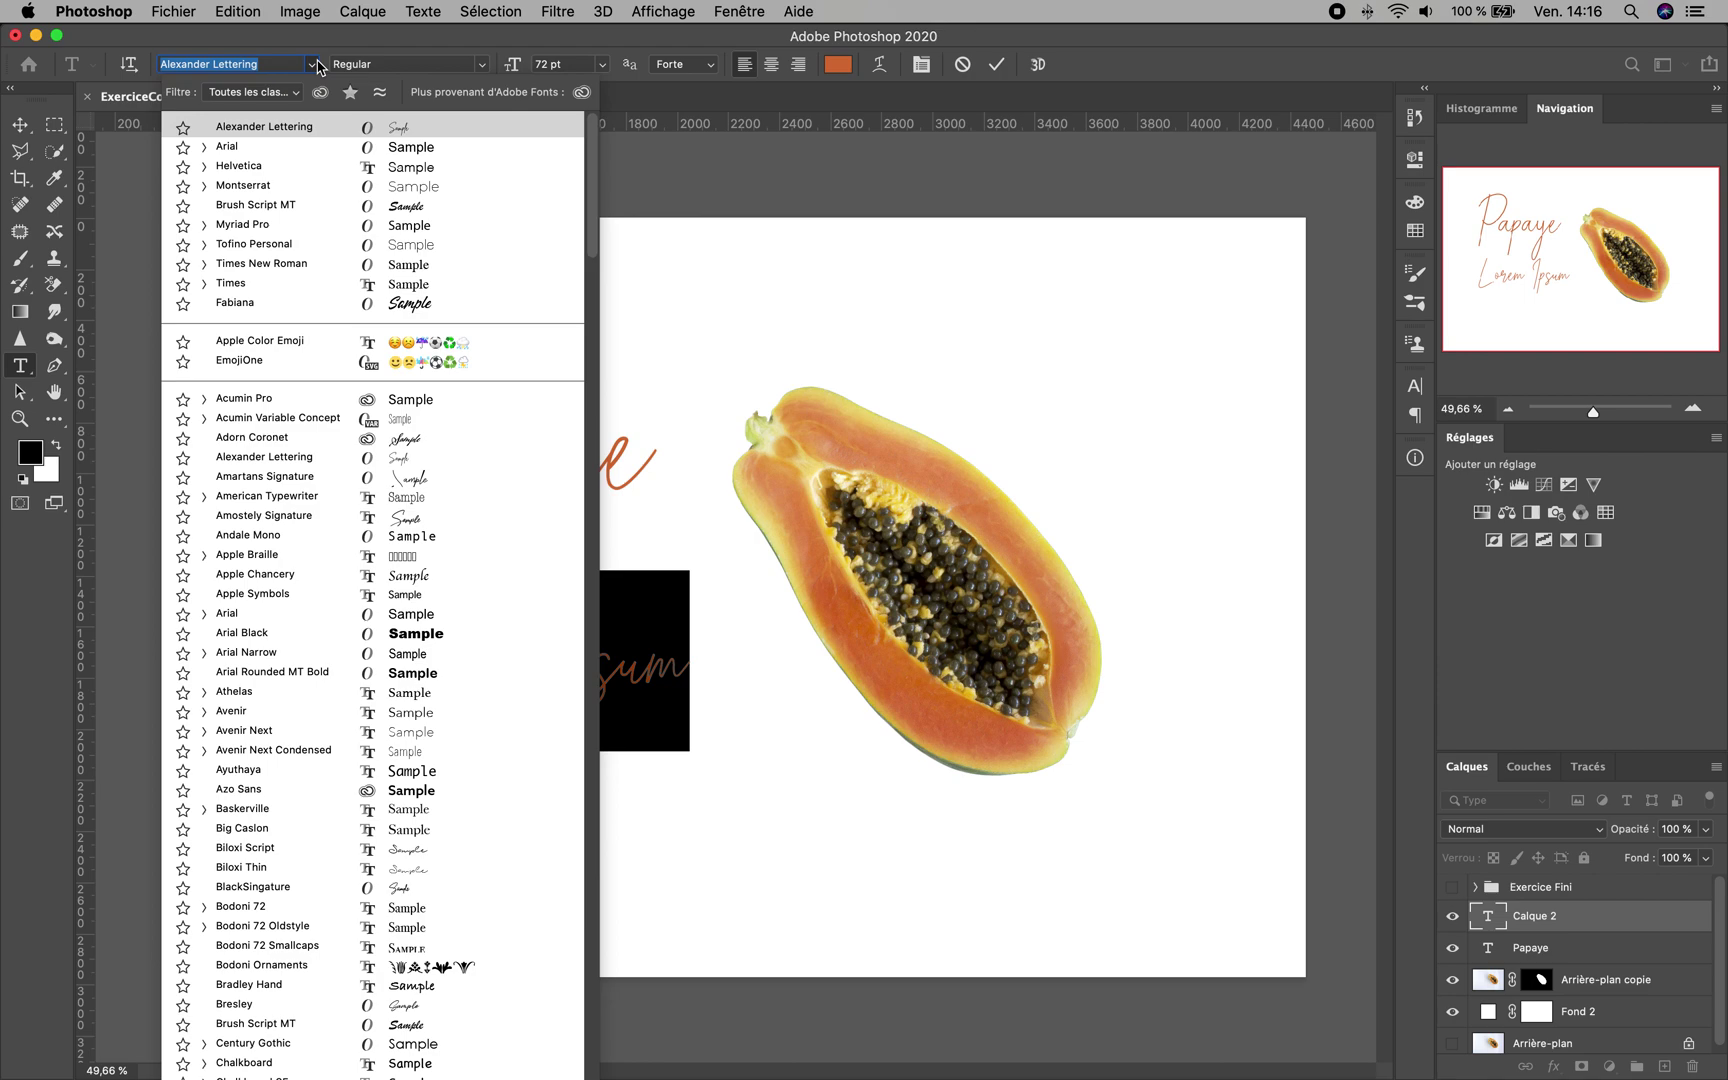
pyautogui.click(227, 150)
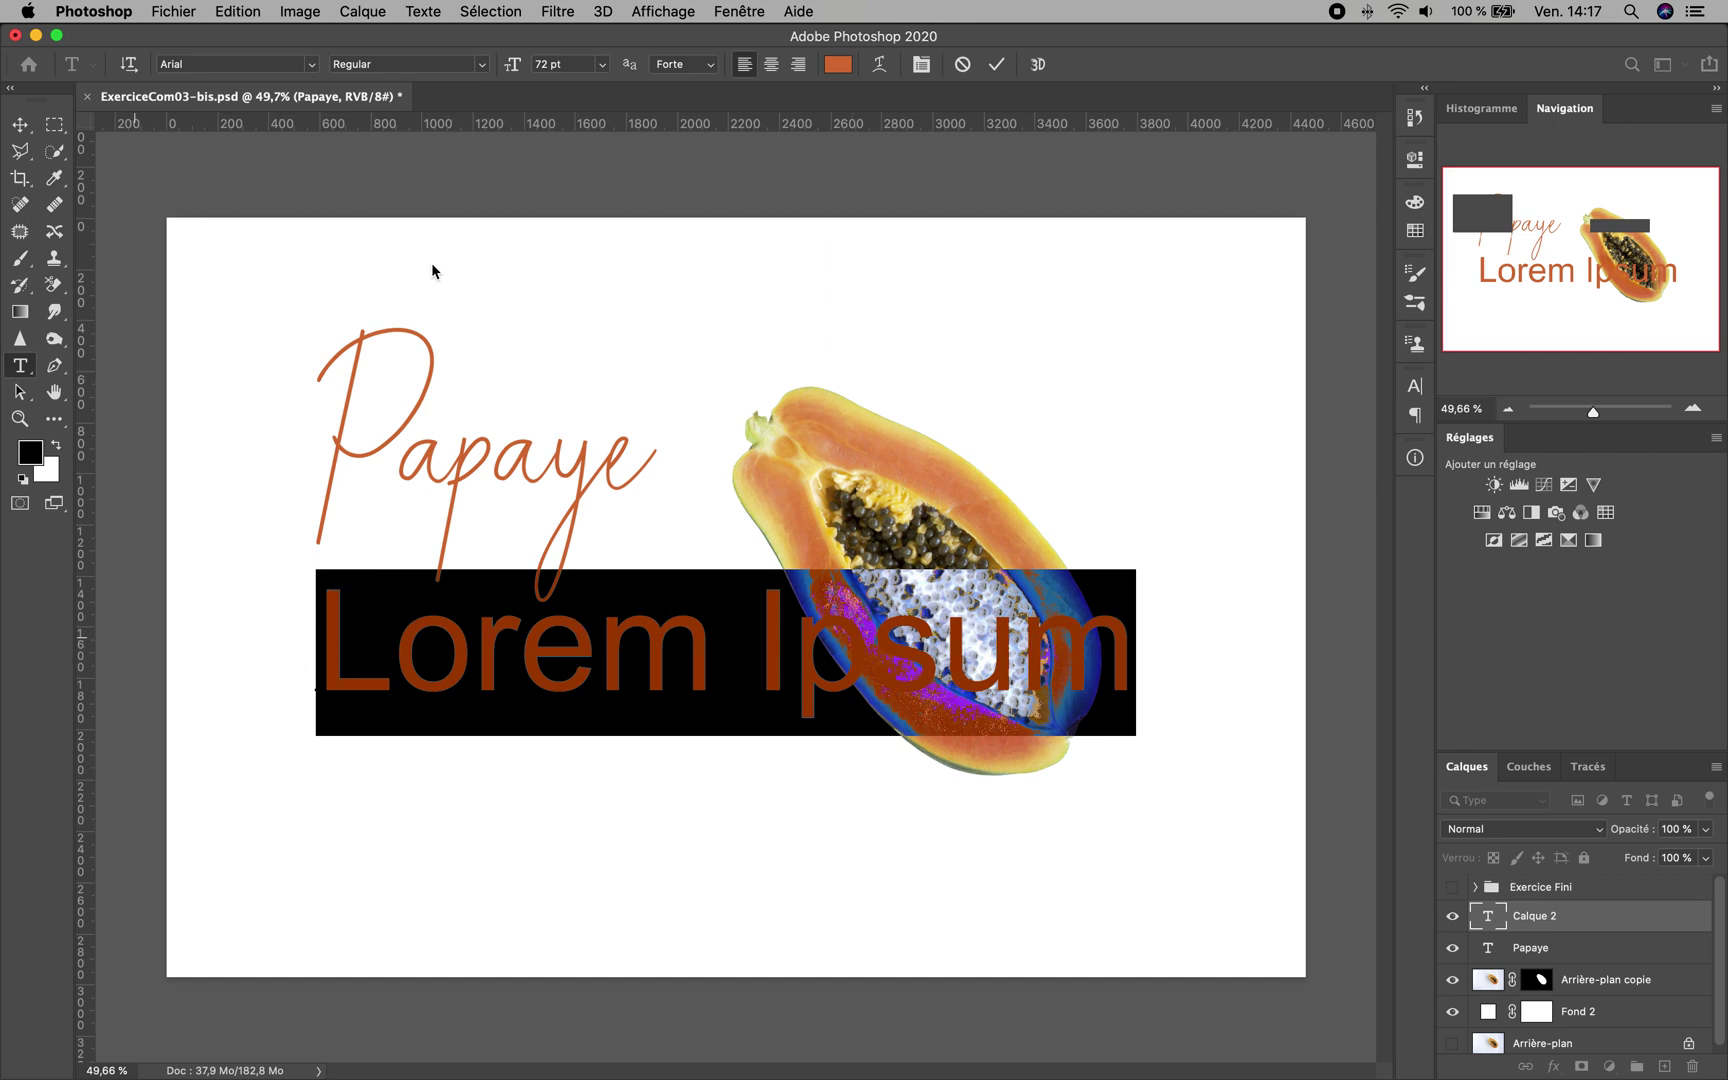
pyautogui.click(603, 65)
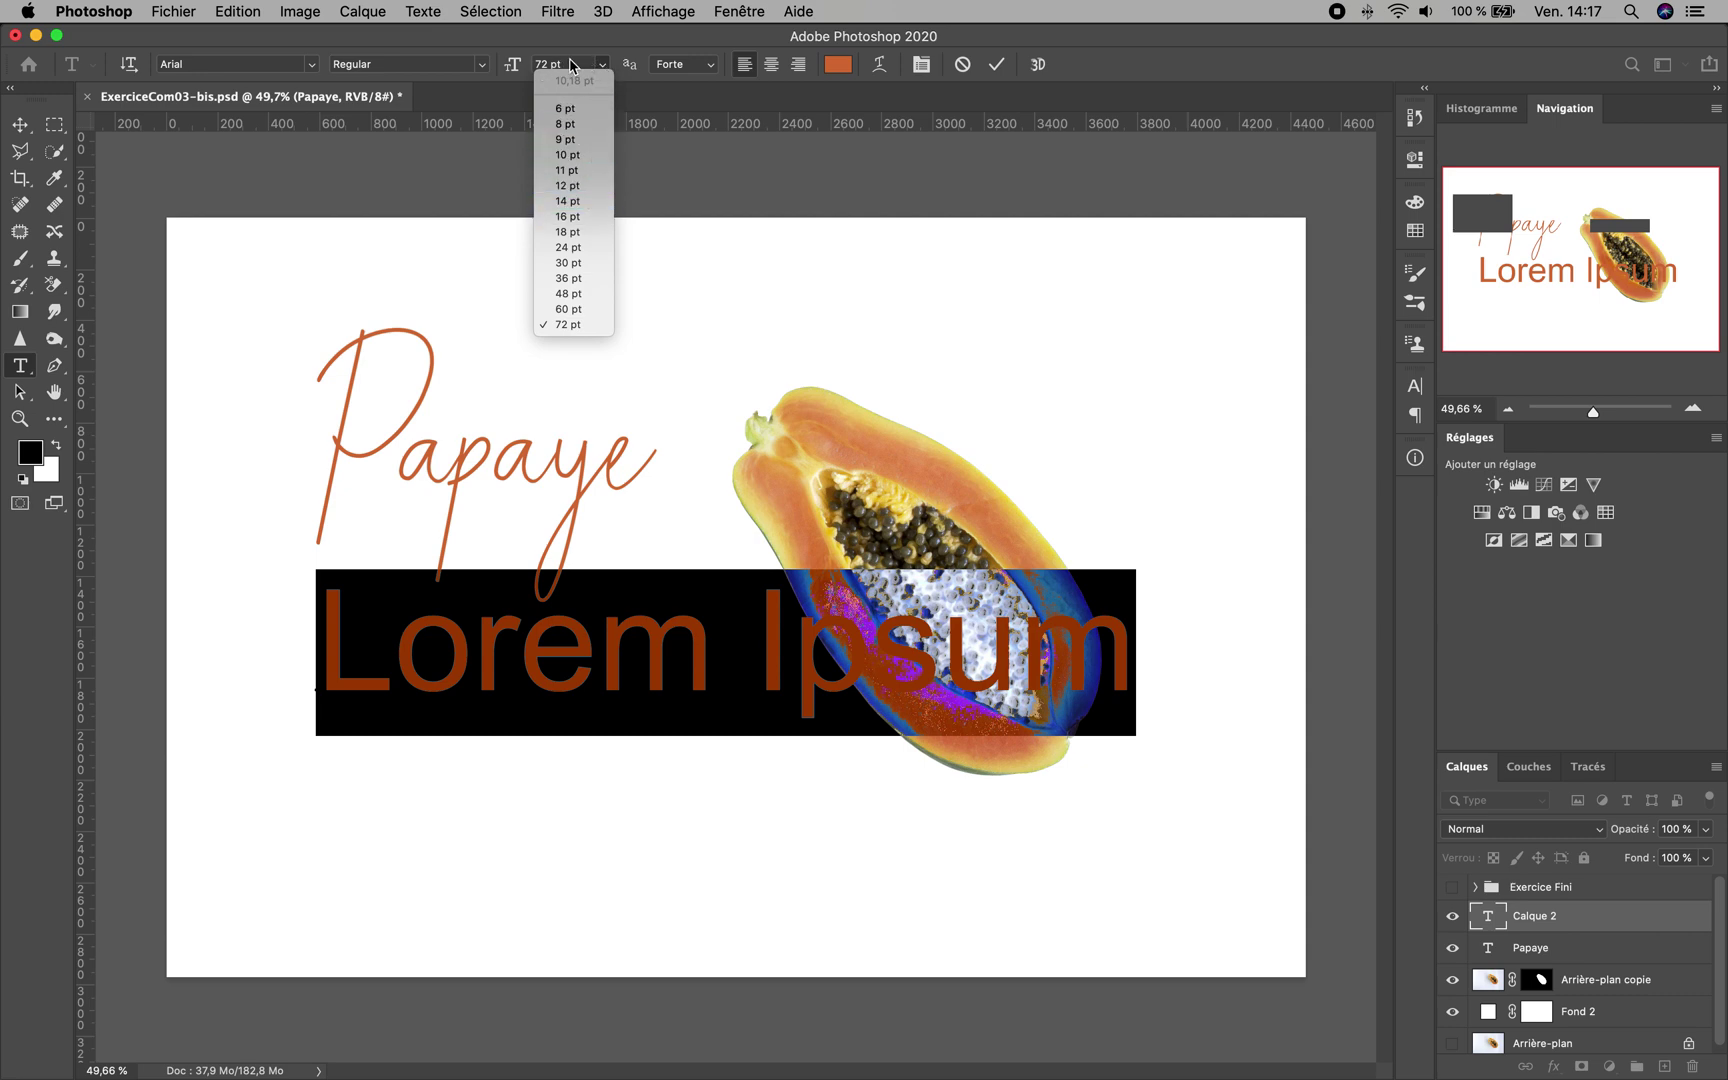
pyautogui.click(574, 231)
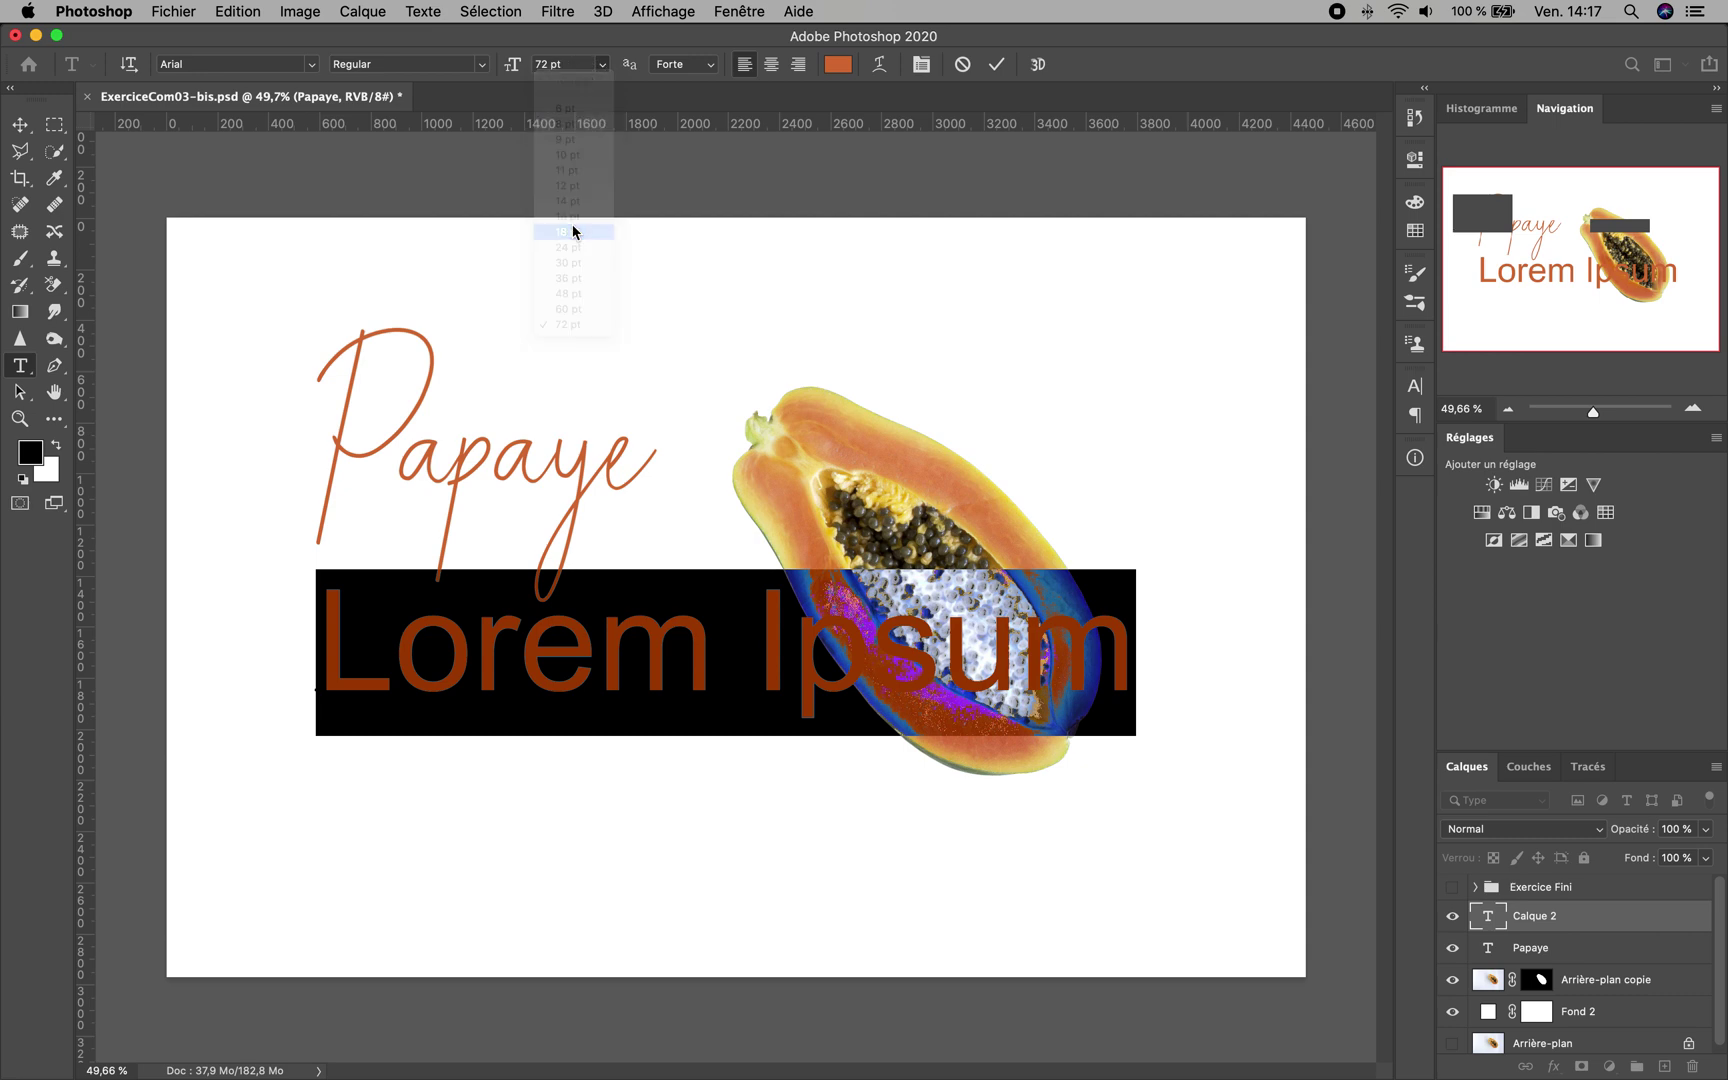
pyautogui.click(606, 63)
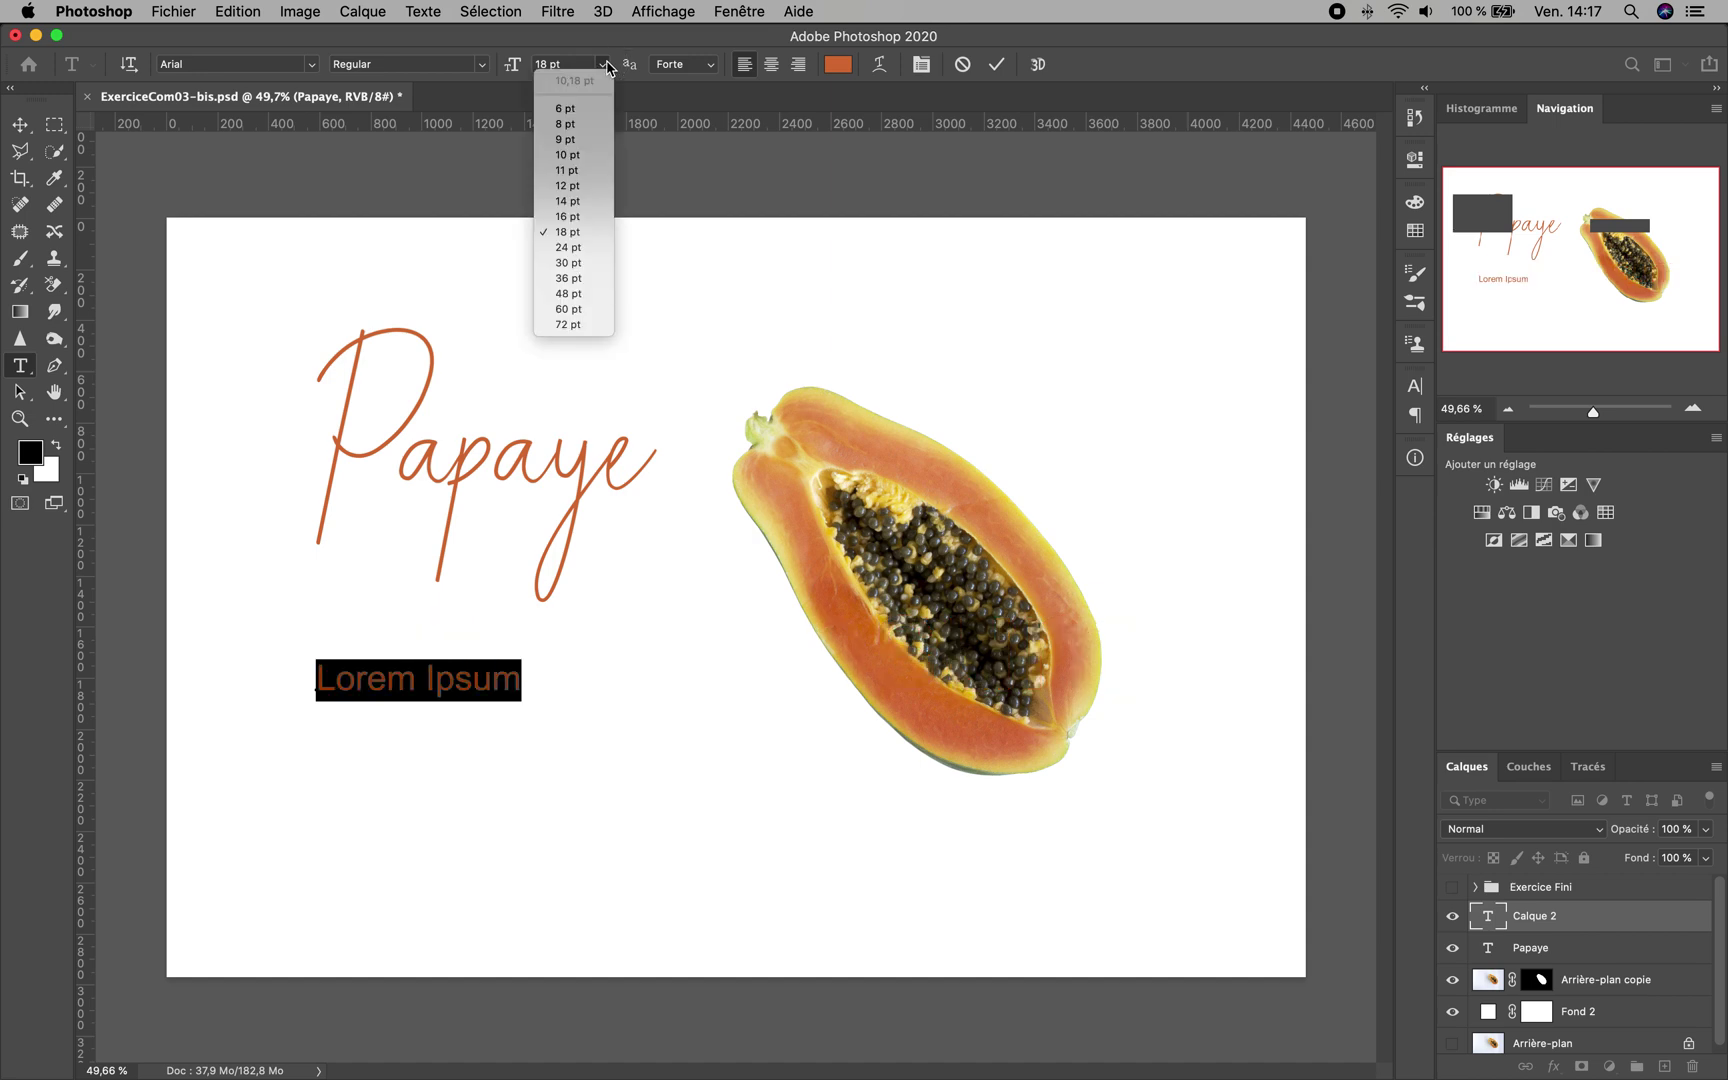
pyautogui.click(569, 217)
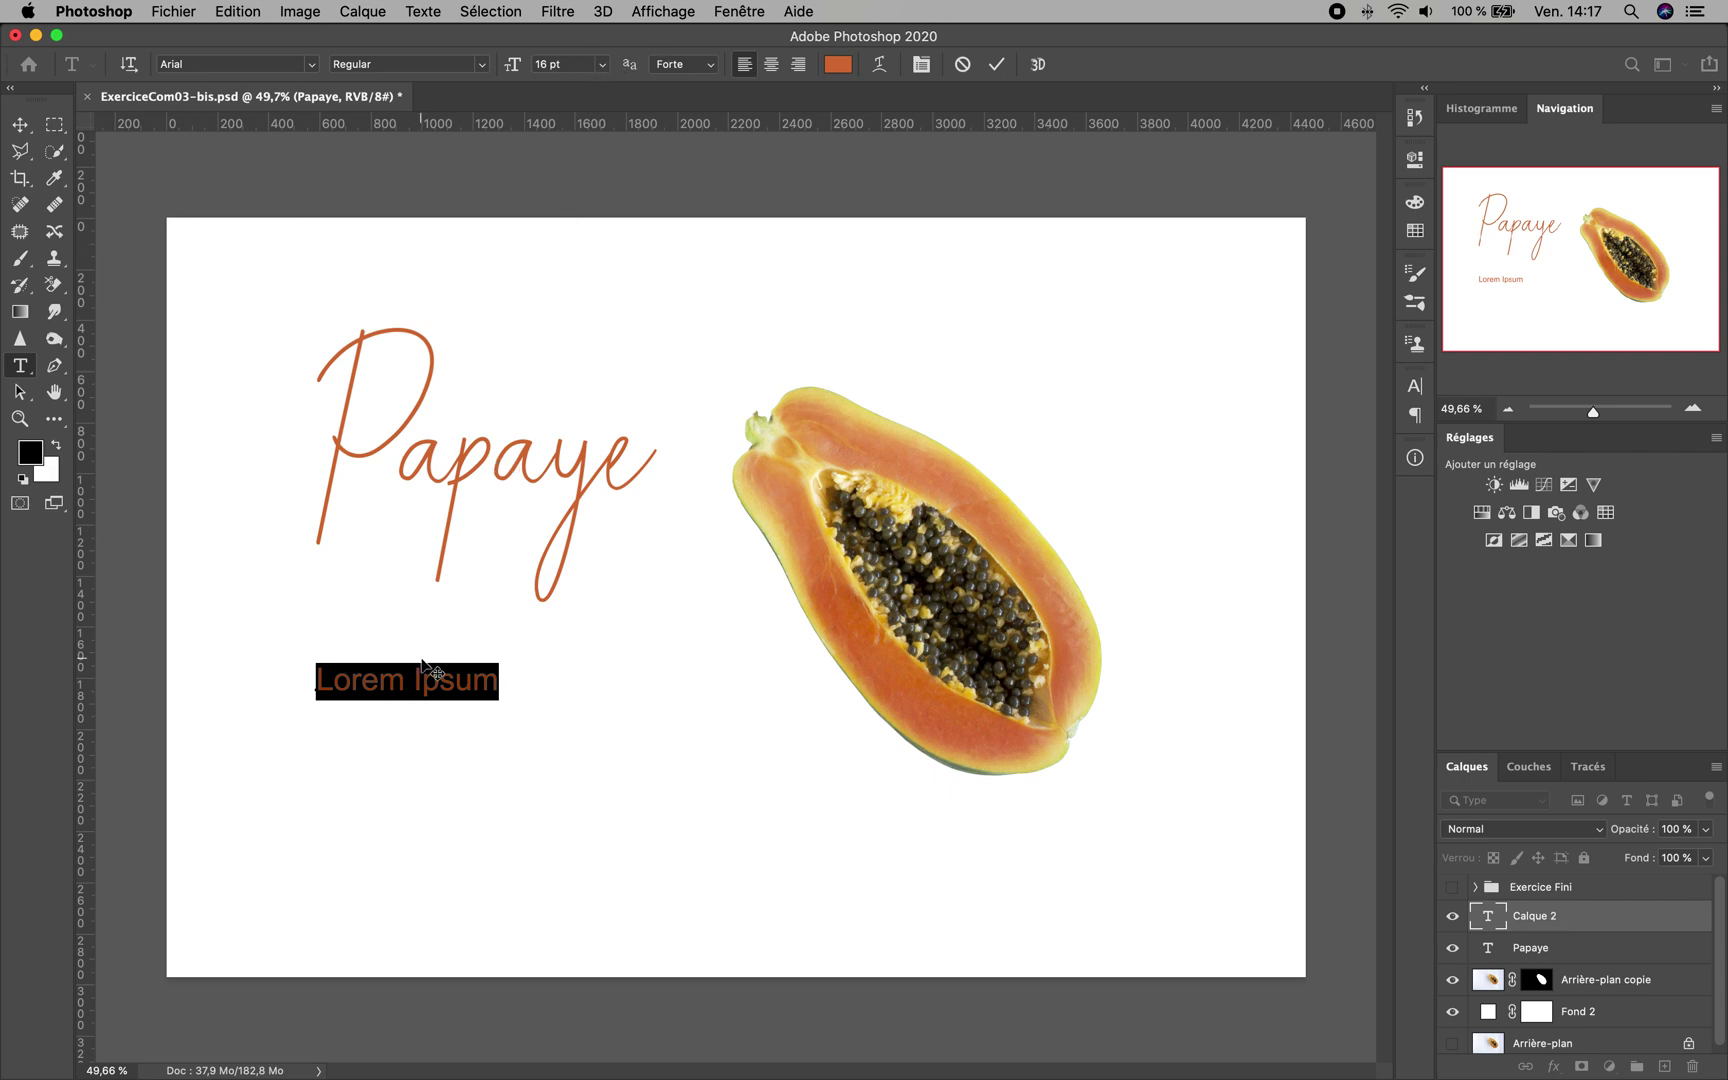
# Move the "Lorem Ipsum" text up so it sits close beneath the "Papaye" title
pyautogui.click(21, 125)
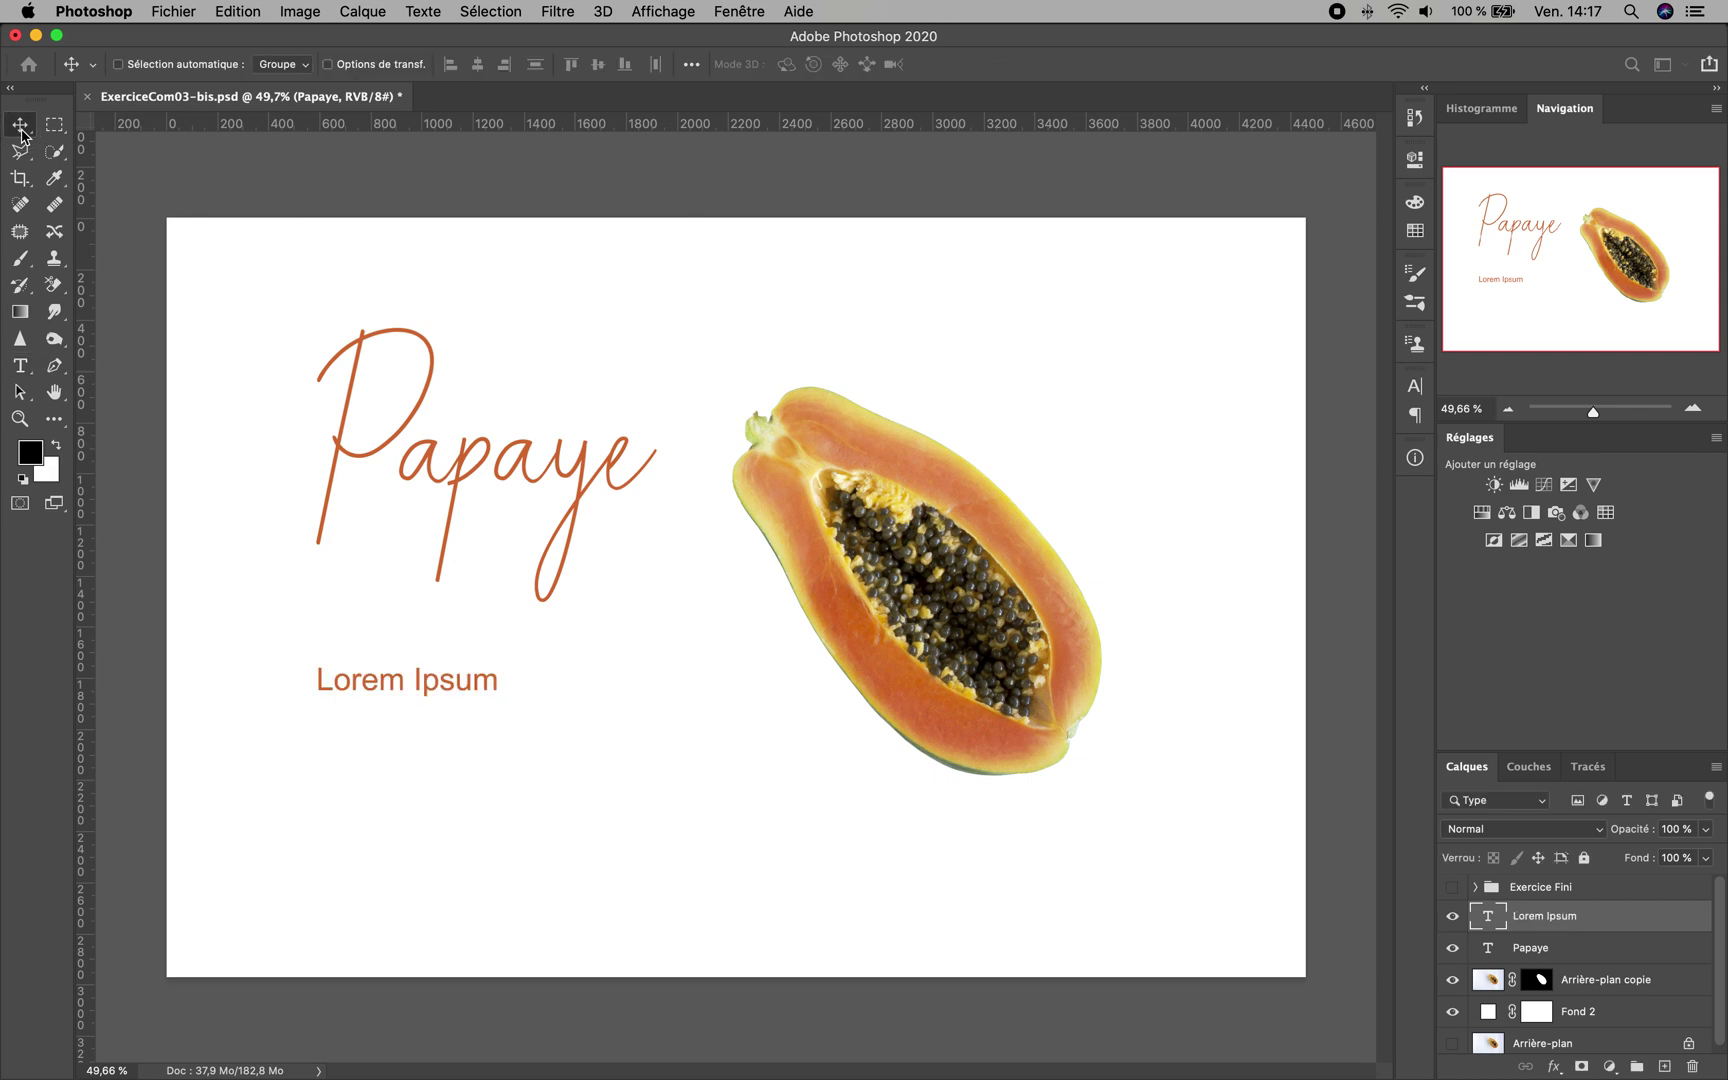
pyautogui.click(357, 662)
pyautogui.moveTo(357, 664); pyautogui.dragTo(348, 645)
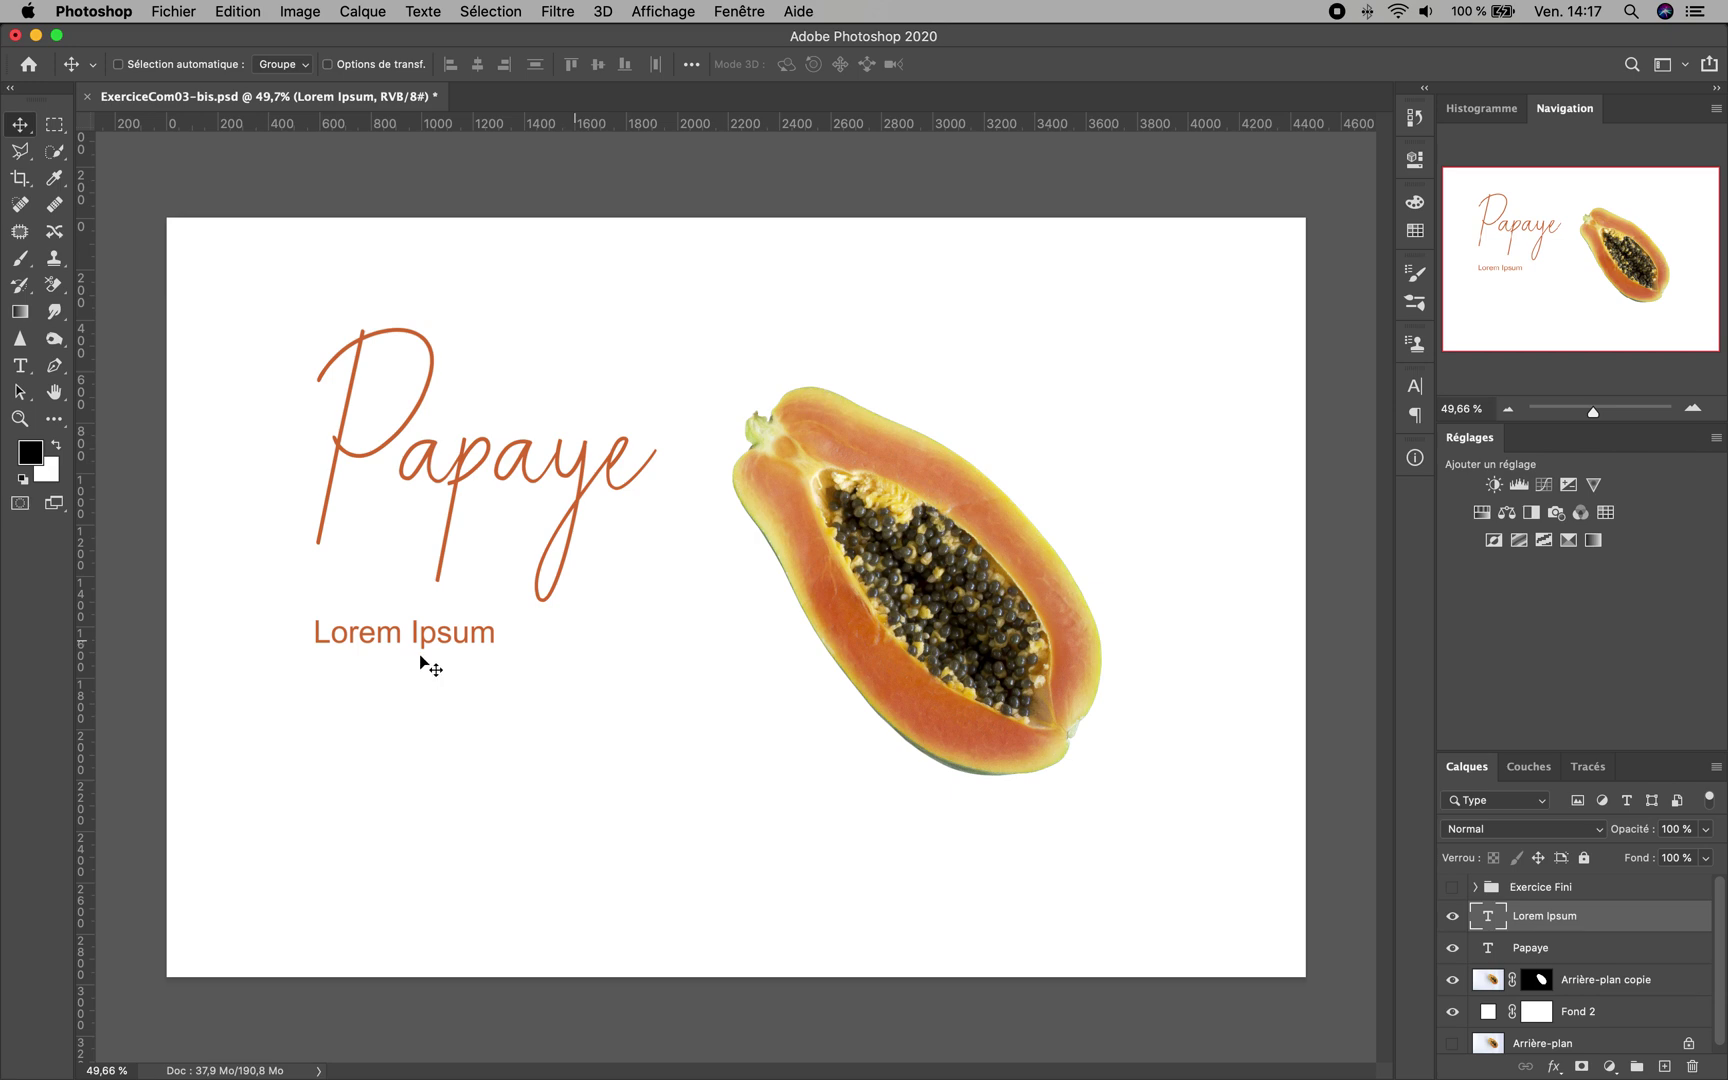
# Recolour the "Lorem Ipsum" text bright green, about #53b02b, starting from a green sampled on the papaya's lower edge
pyautogui.press('t')
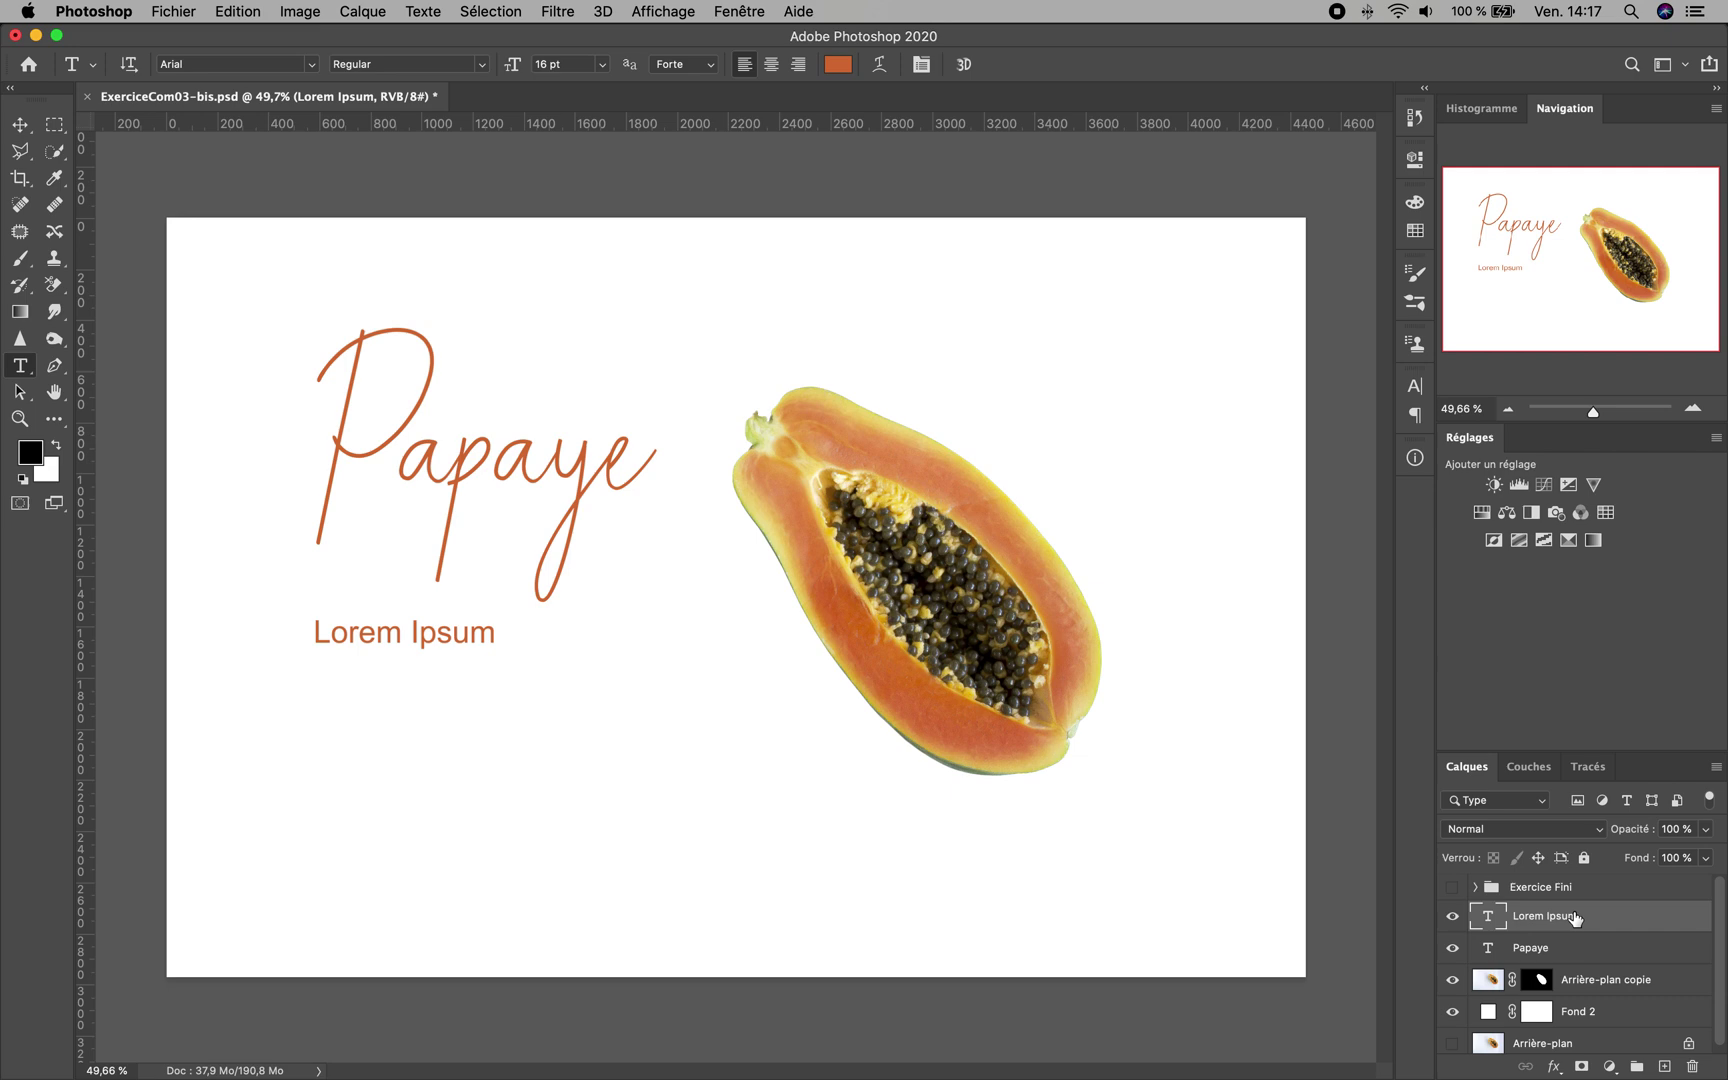
pyautogui.click(838, 66)
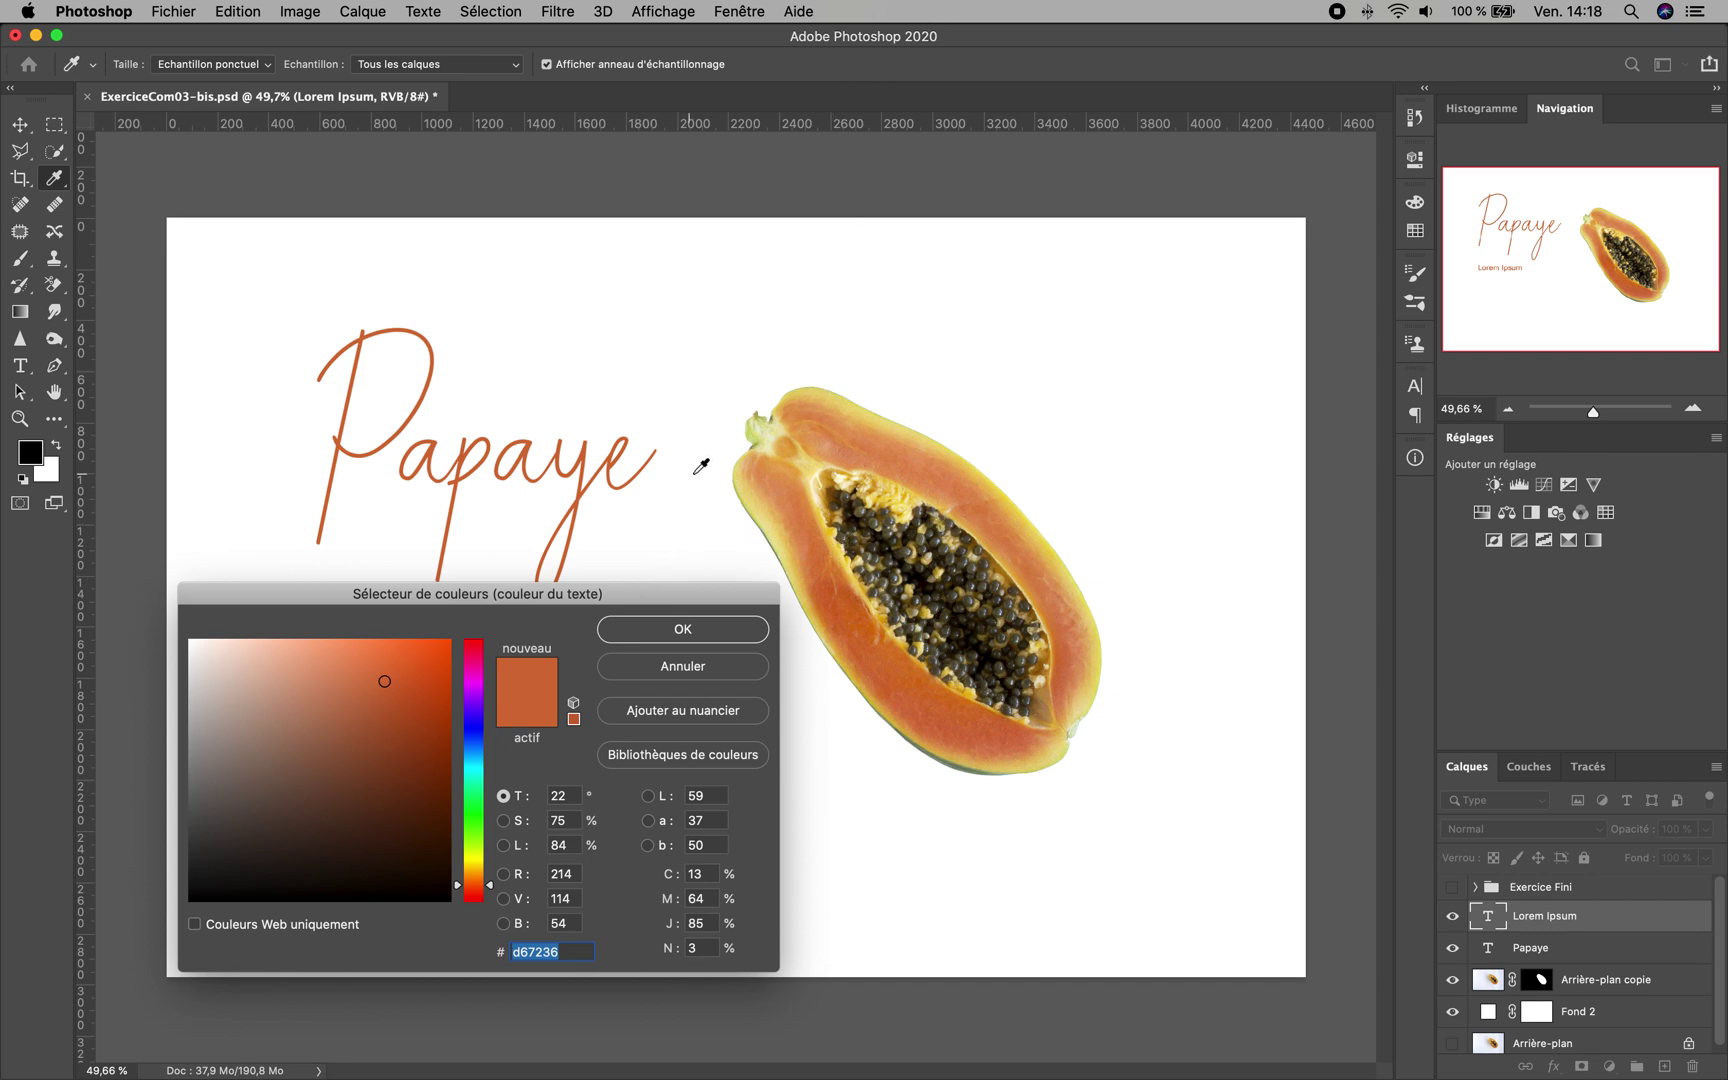
pyautogui.click(959, 775)
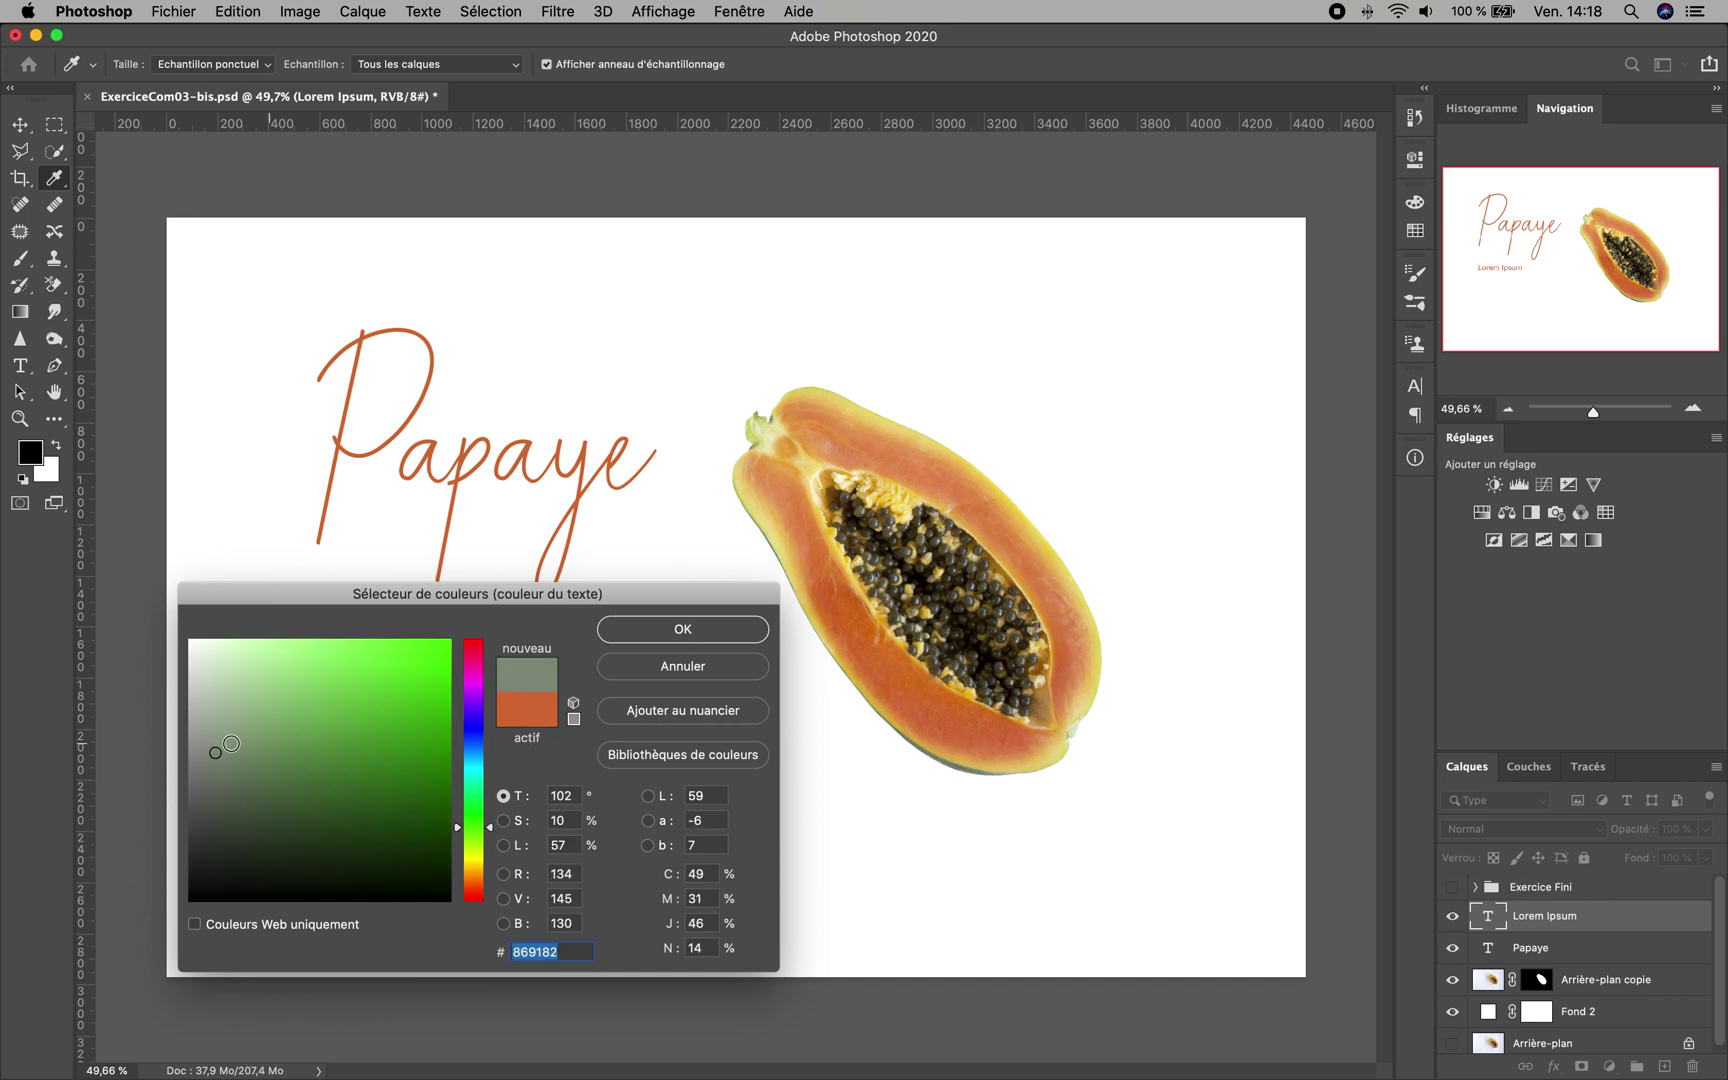
pyautogui.moveTo(212, 750)
pyautogui.mouseDown()
pyautogui.moveTo(385, 694)
pyautogui.moveTo(387, 722)
pyautogui.mouseUp()
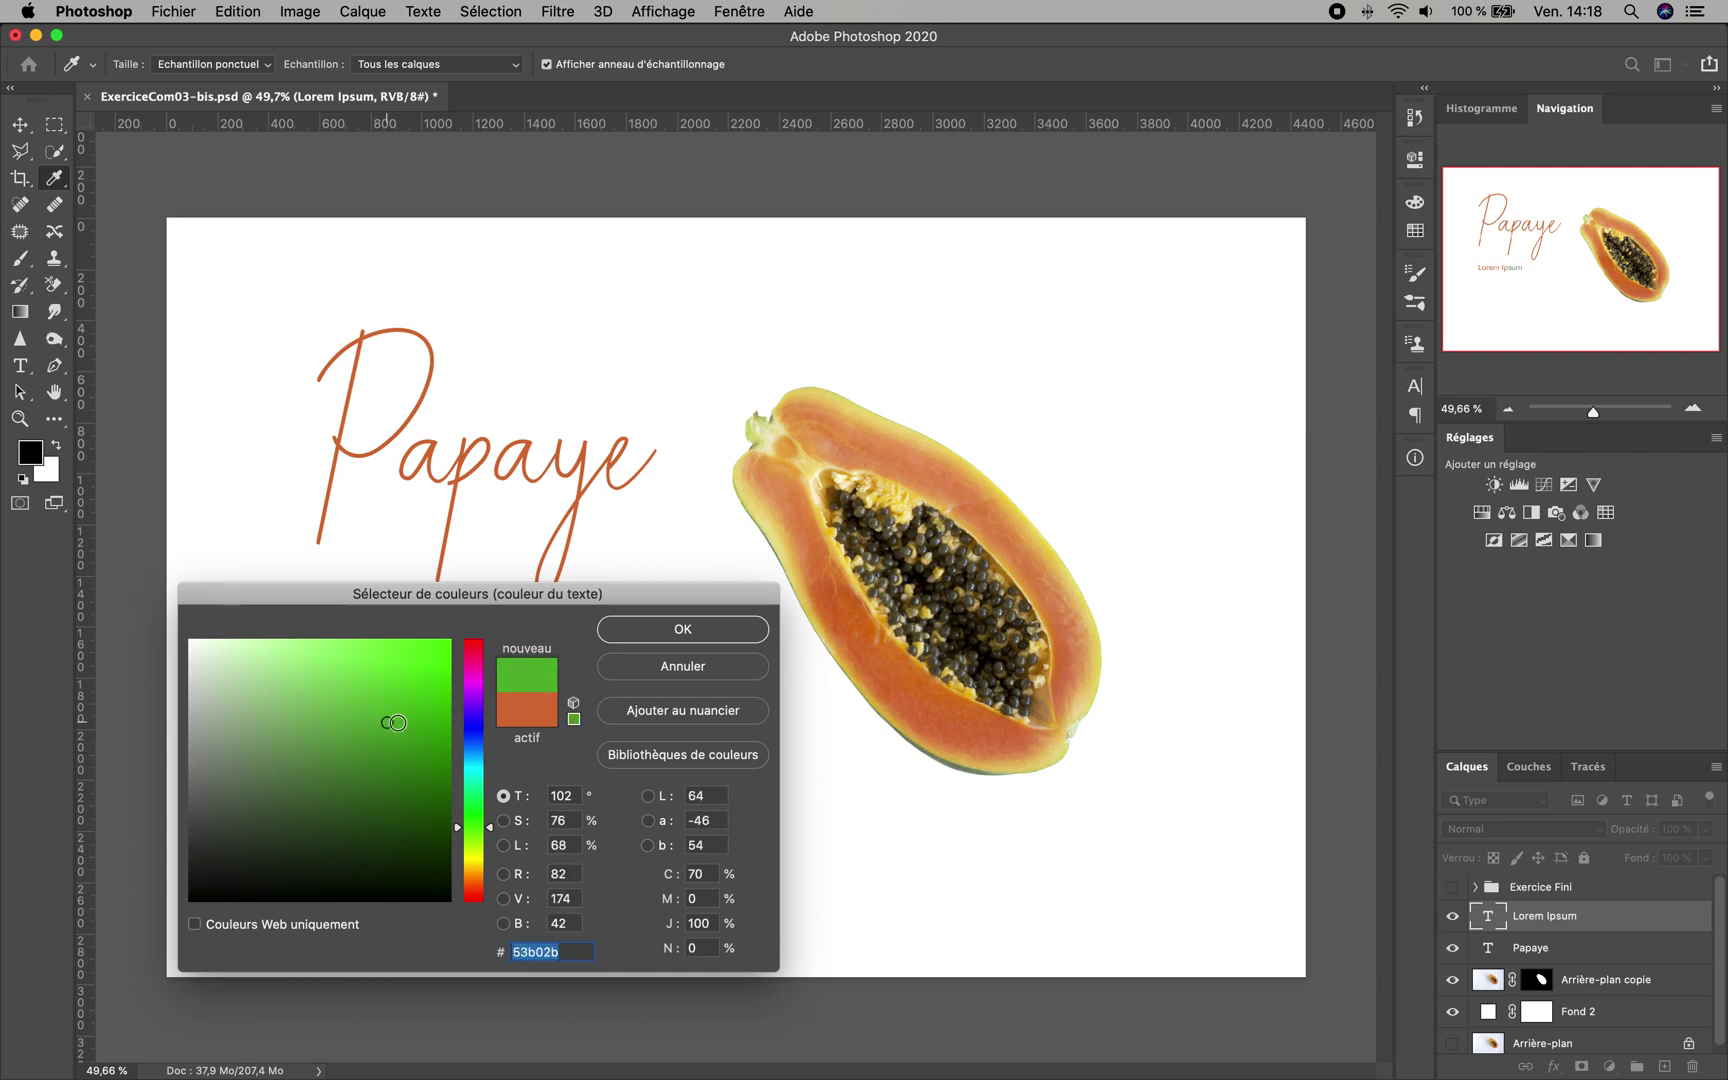
pyautogui.click(691, 630)
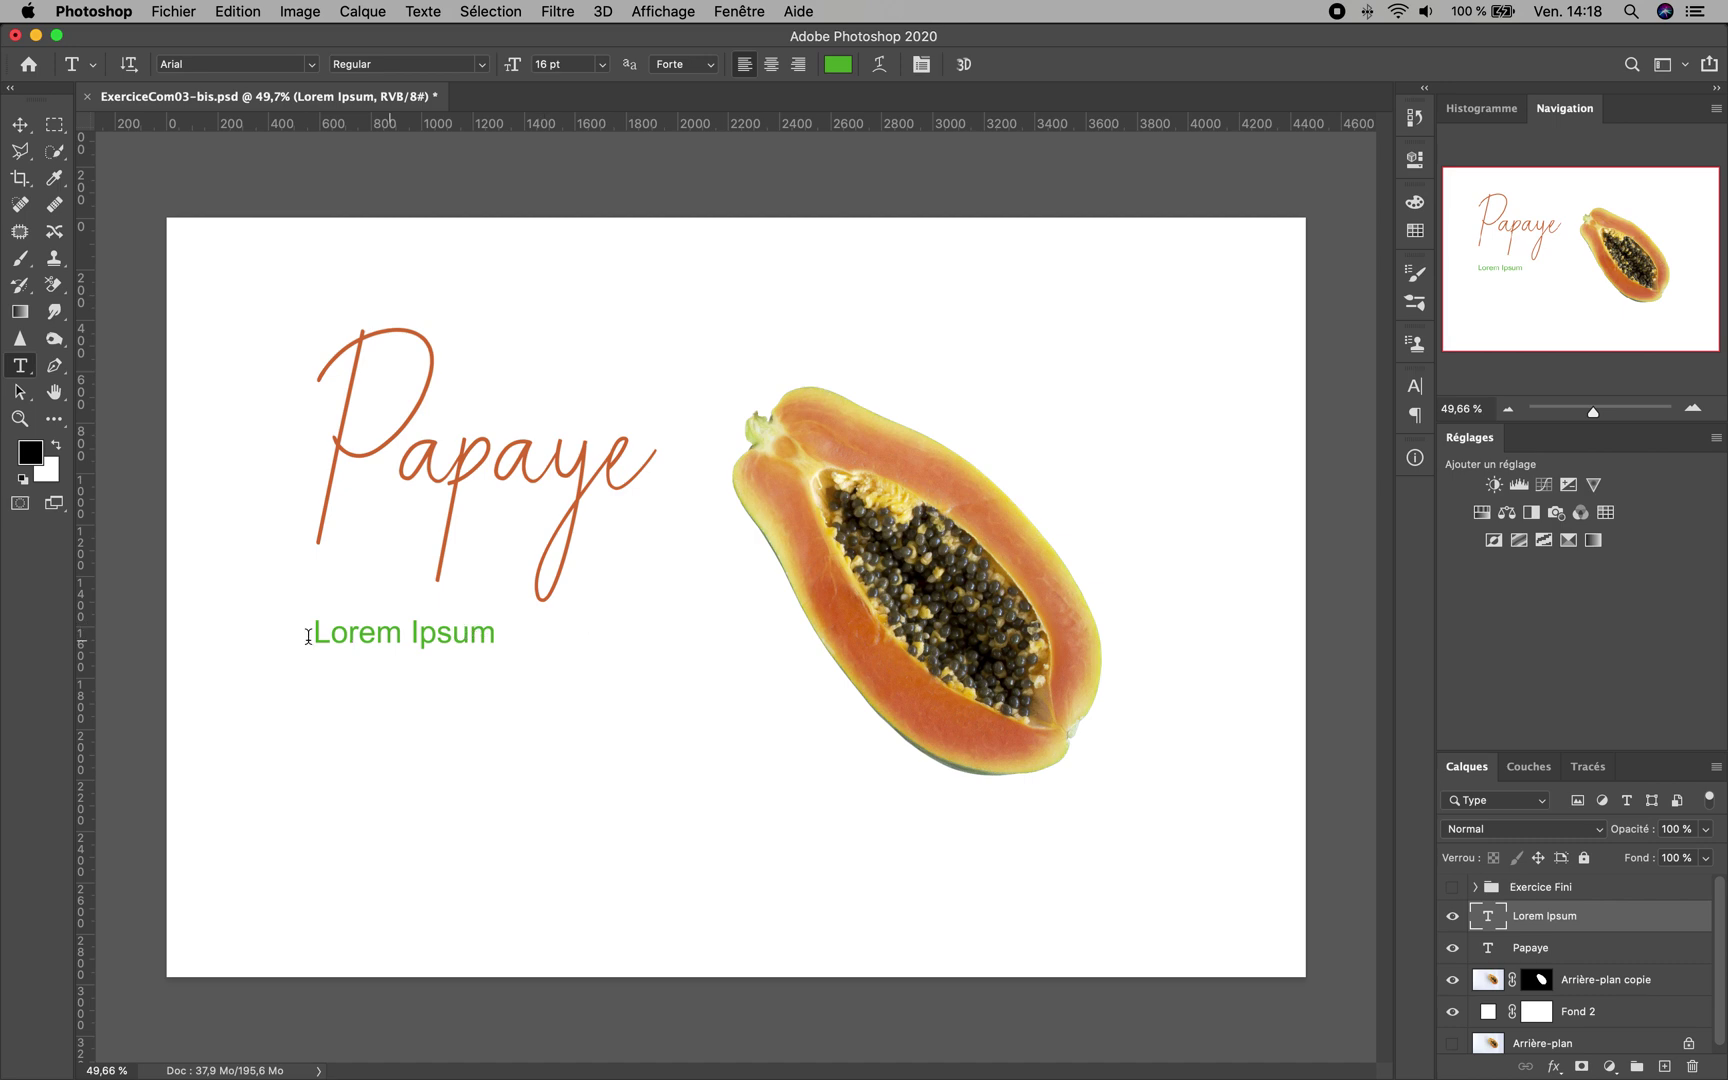
# Move the "Lorem Ipsum" text slightly down to widen the gap under "Papaye", keeping it near the title's left edge
pyautogui.moveTo(490, 633); pyautogui.dragTo(338, 640)
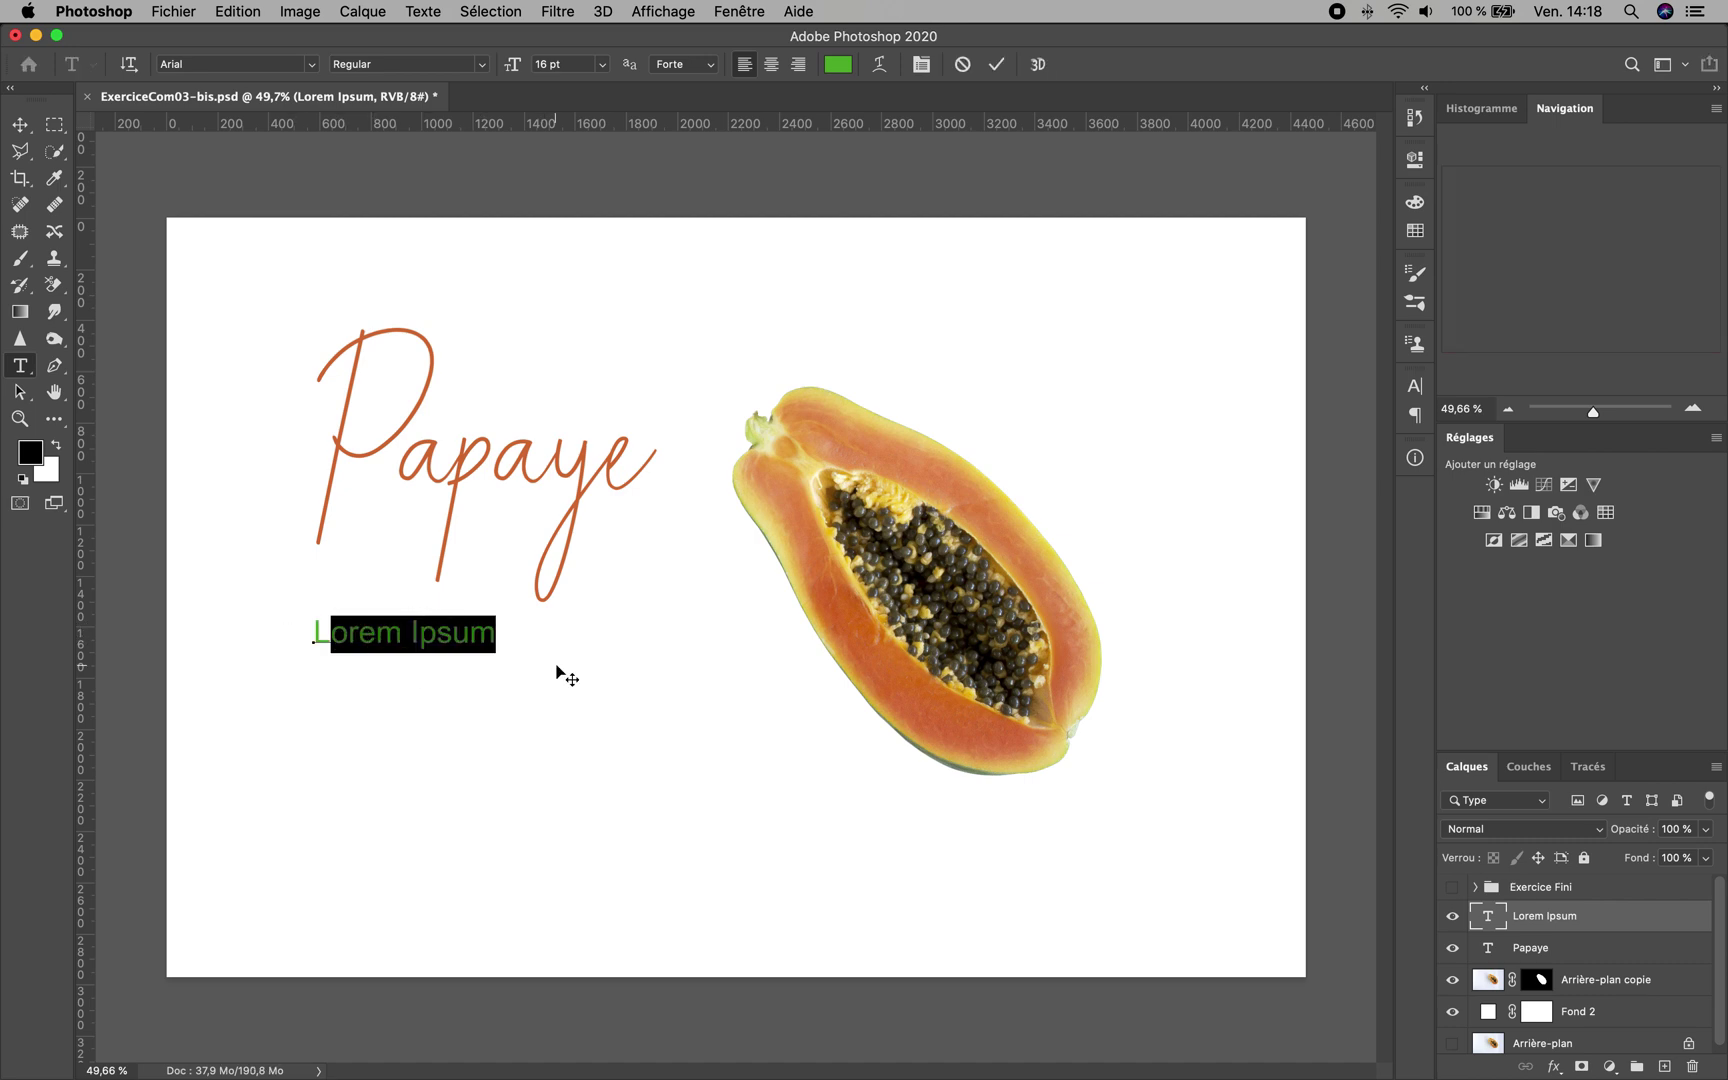
pyautogui.click(20, 126)
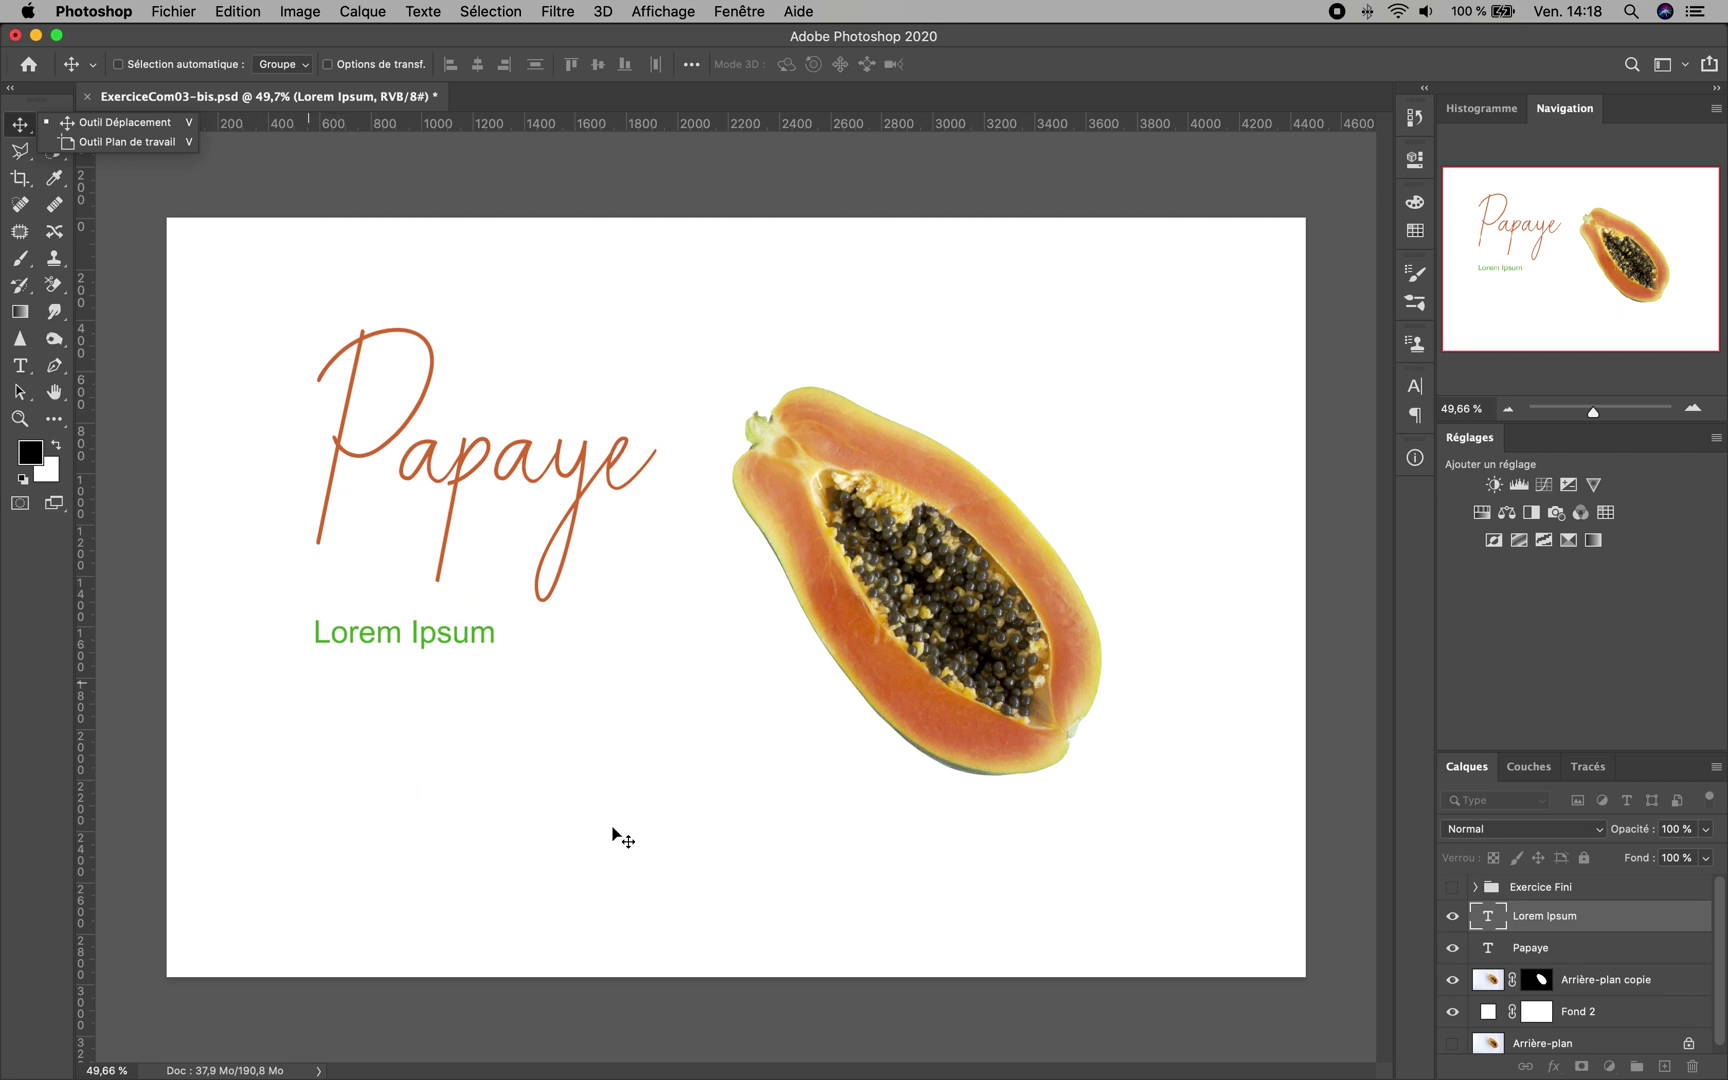
pyautogui.click(389, 641)
pyautogui.moveTo(389, 641)
pyautogui.mouseDown()
pyautogui.moveTo(423, 641)
pyautogui.moveTo(376, 613)
pyautogui.moveTo(402, 706)
pyautogui.moveTo(387, 705)
pyautogui.moveTo(395, 668)
pyautogui.mouseUp()
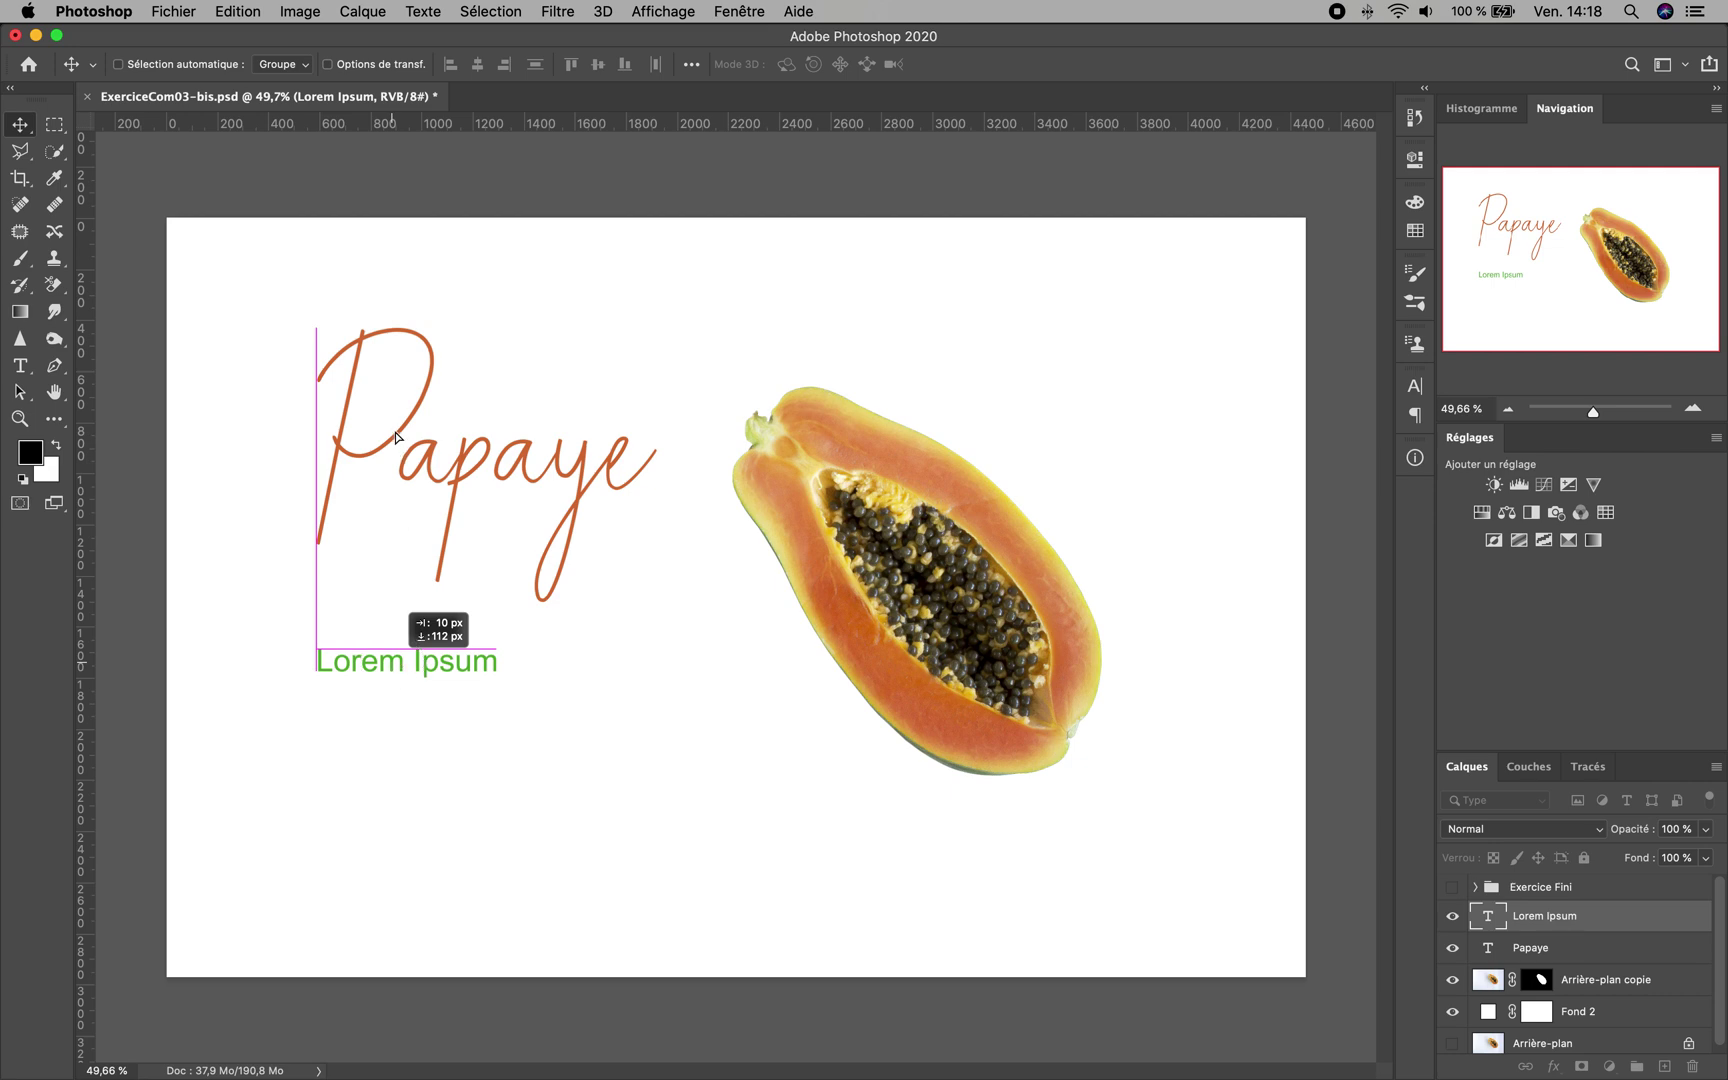
pyautogui.press('super+z')
pyautogui.moveTo(376, 637); pyautogui.dragTo(370, 646)
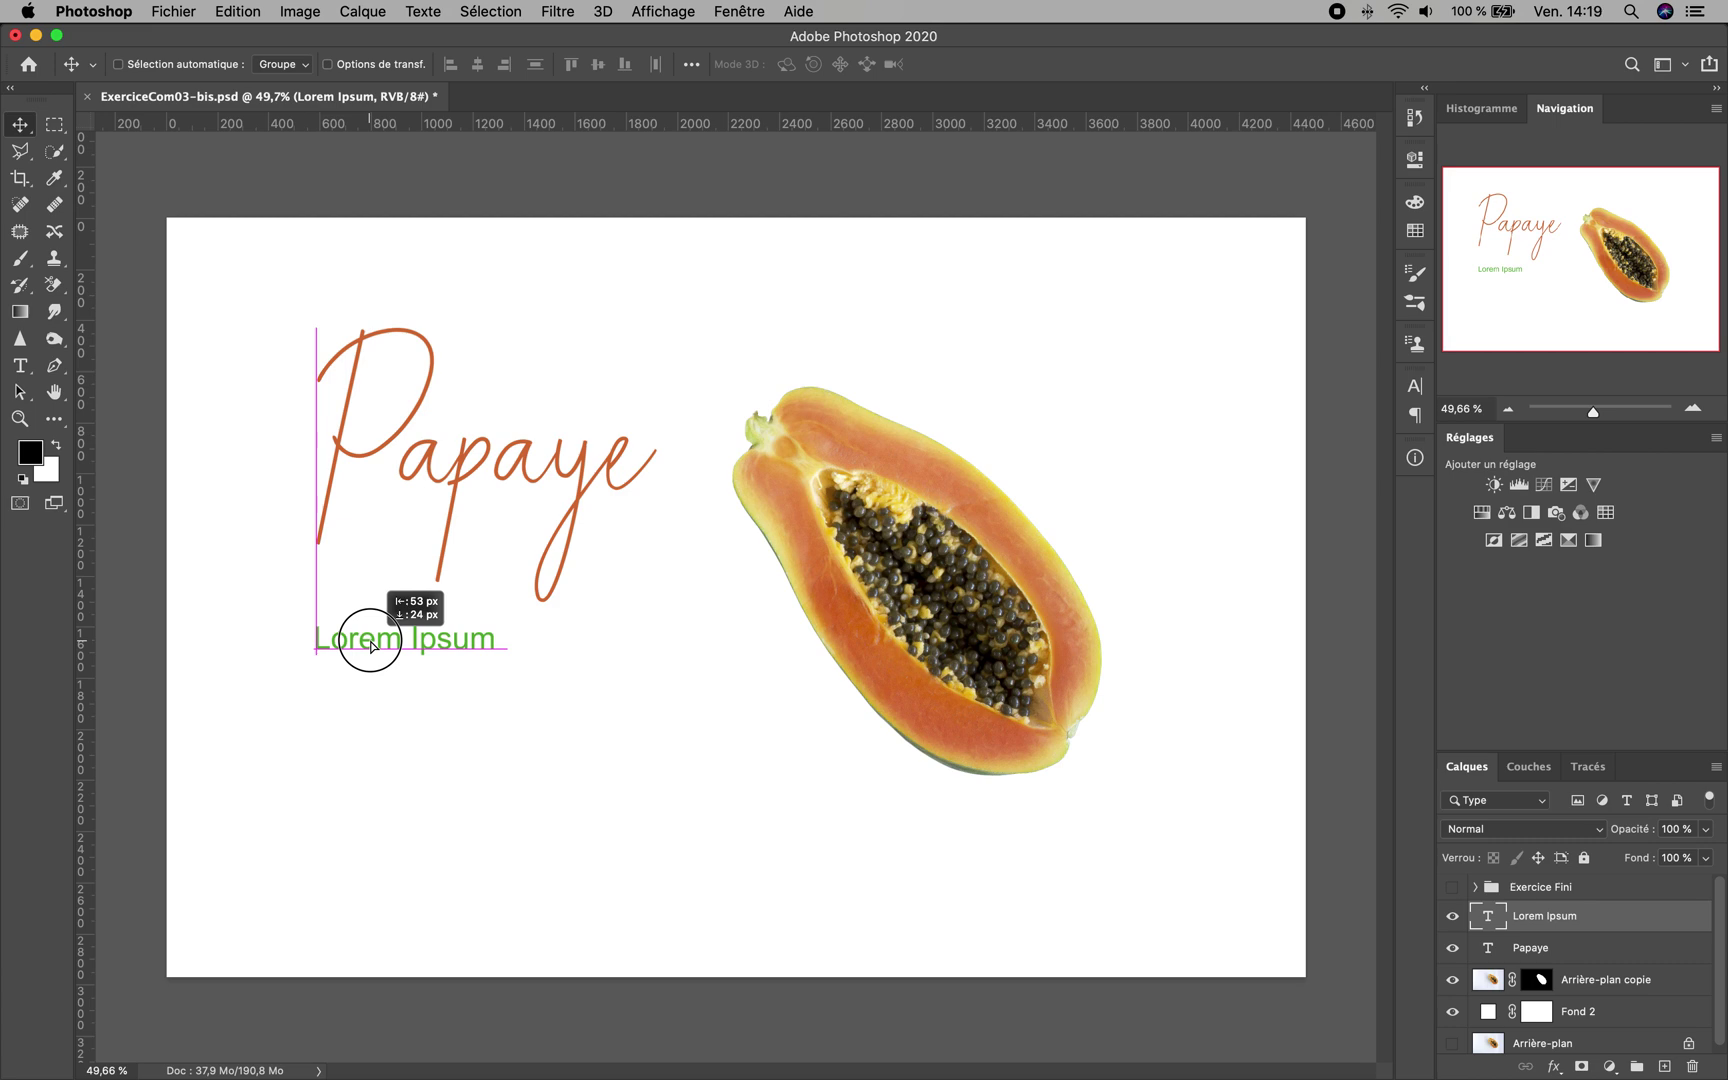
pyautogui.moveTo(371, 646); pyautogui.dragTo(374, 667)
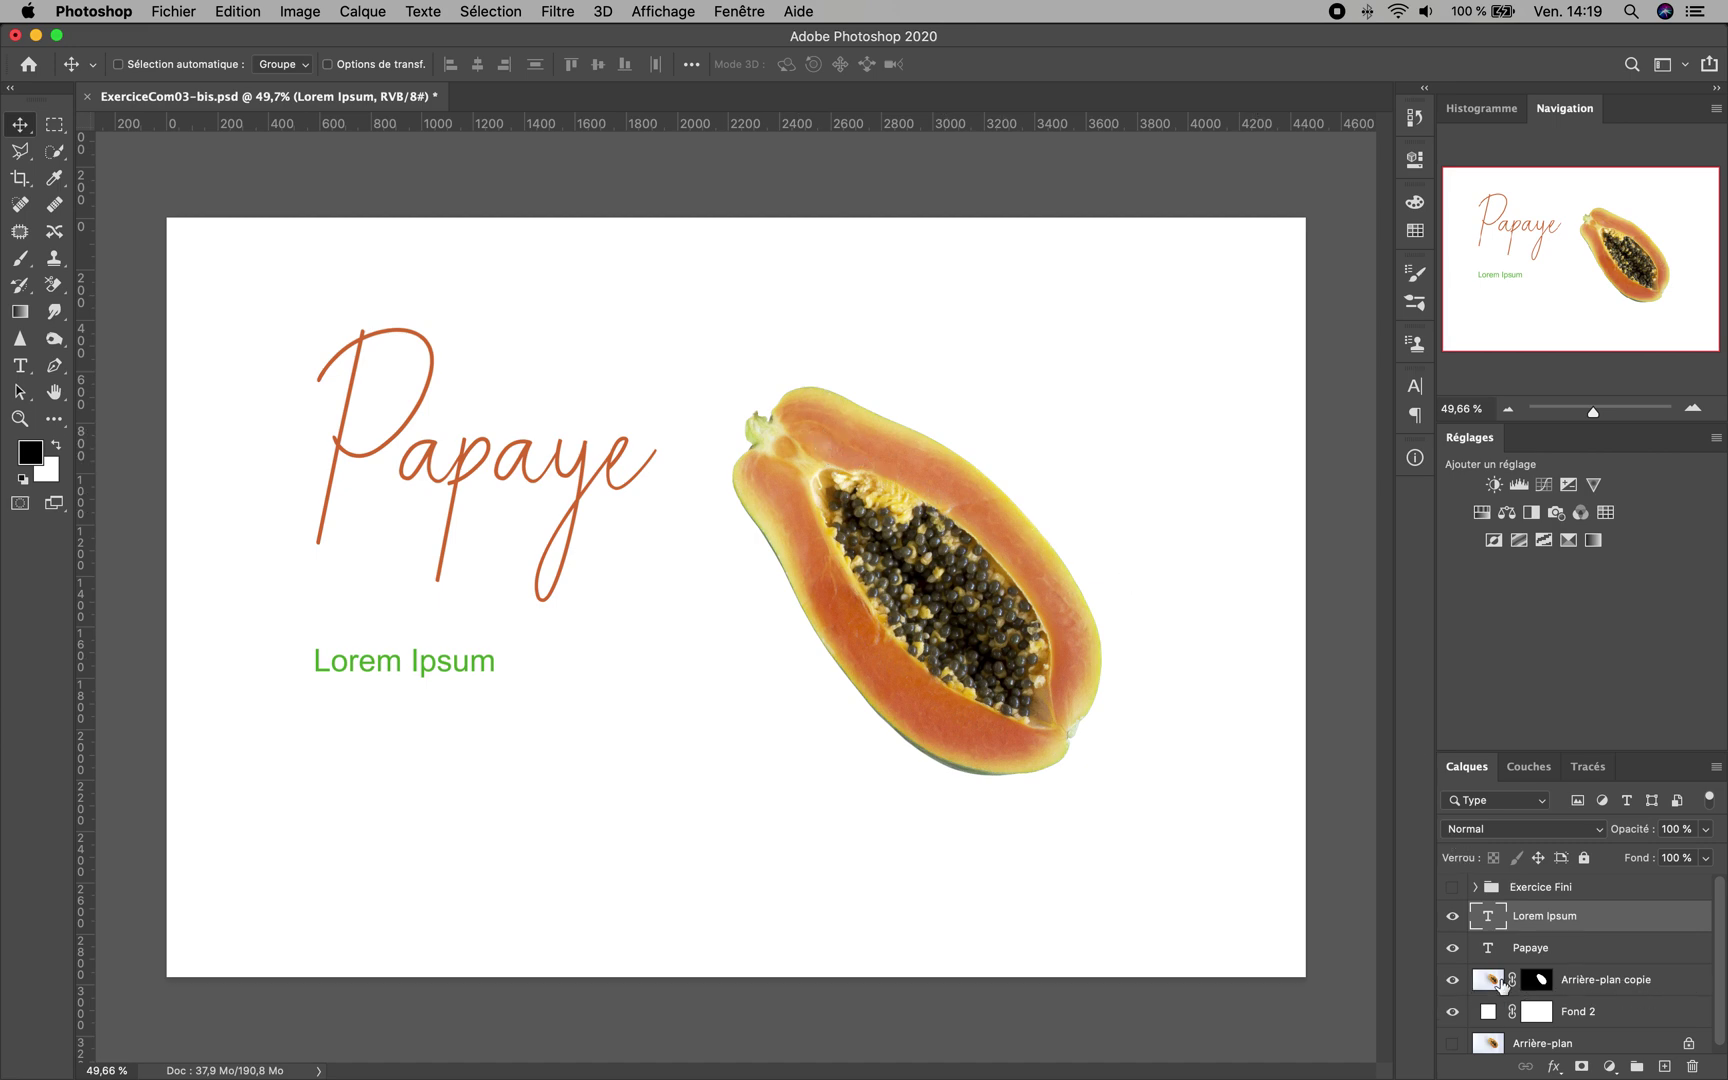
# Add a drop shadow layer style to the cut-out papaya layer and compare the fruit with and without it
pyautogui.click(1640, 980)
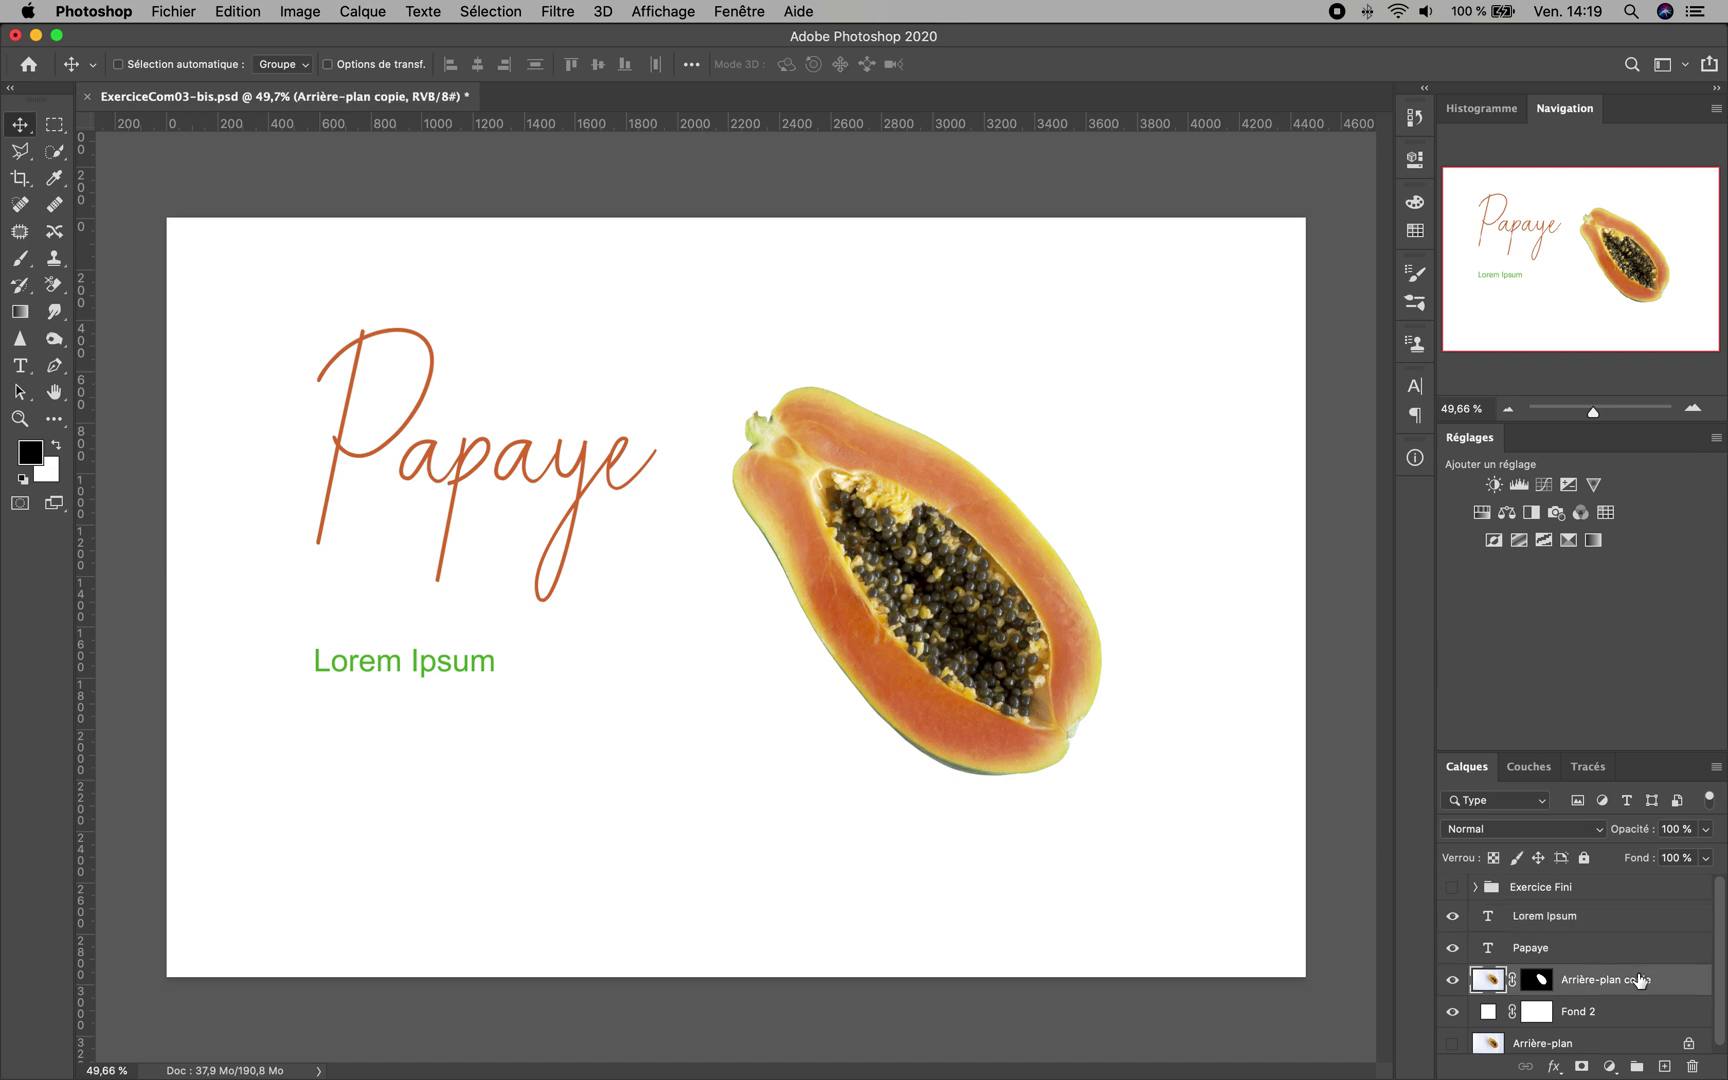
pyautogui.doubleClick(1490, 982)
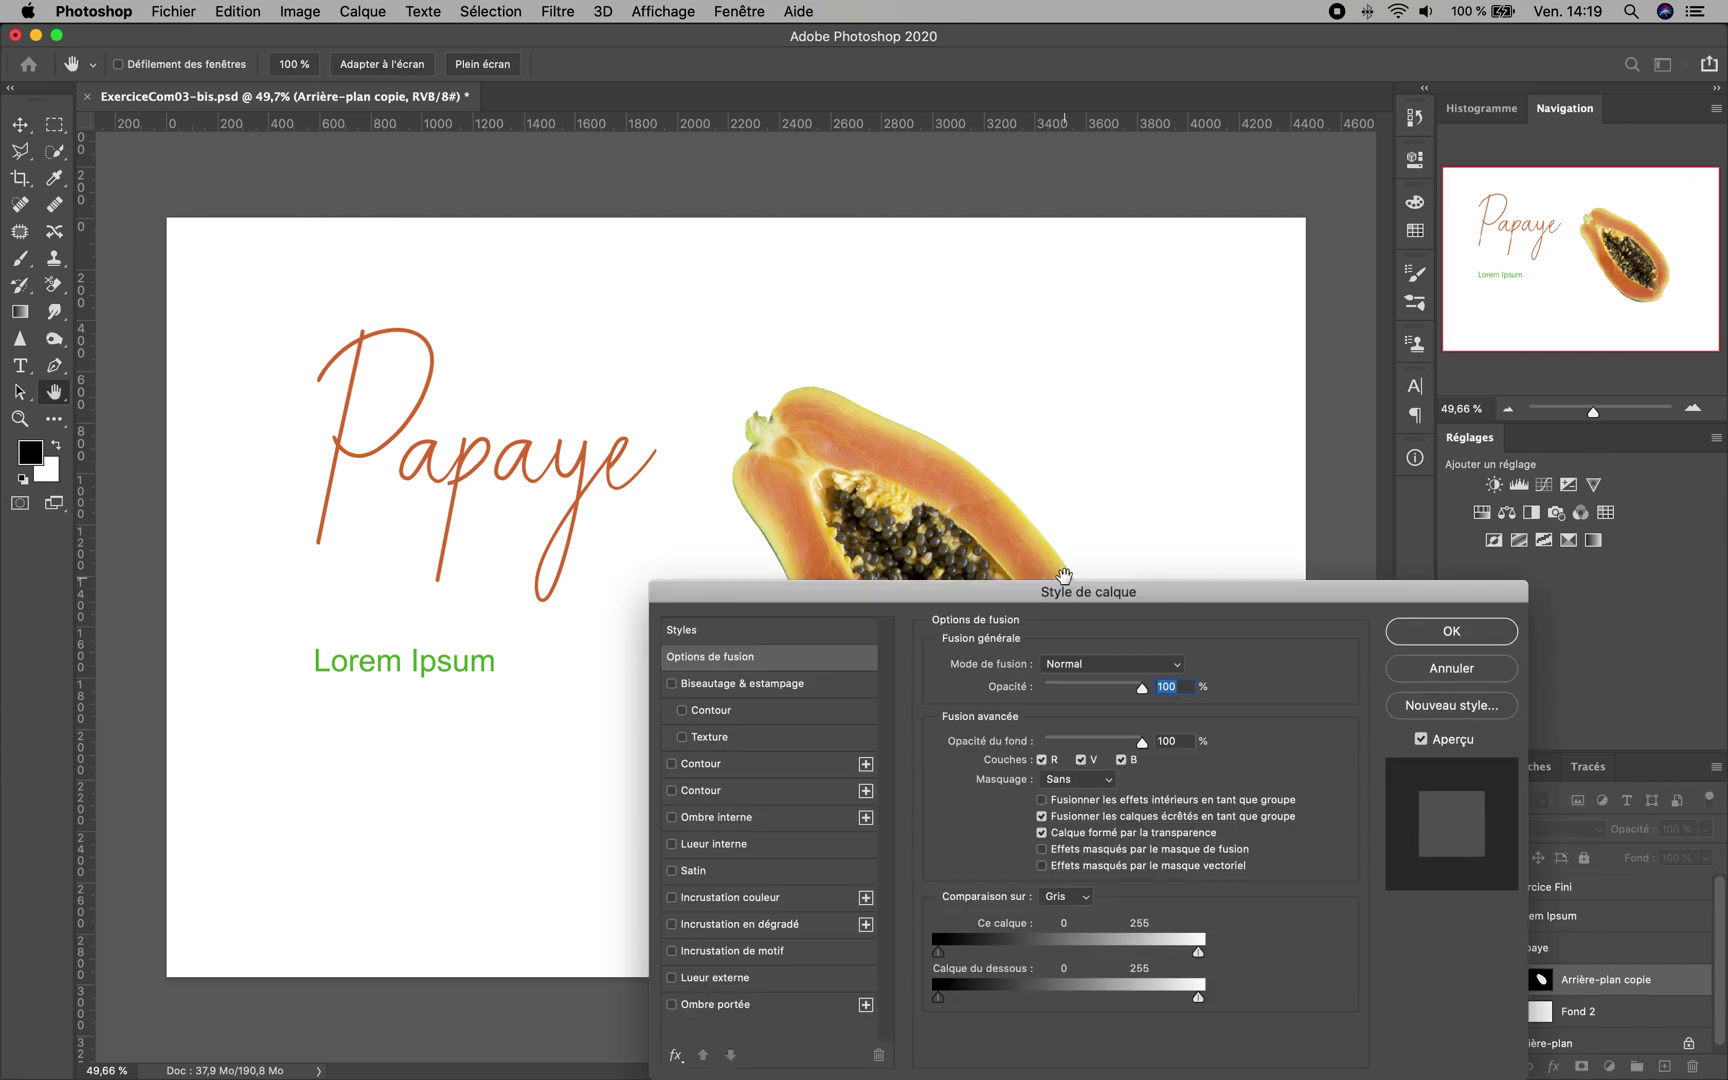
pyautogui.moveTo(1064, 588); pyautogui.dragTo(1068, 261)
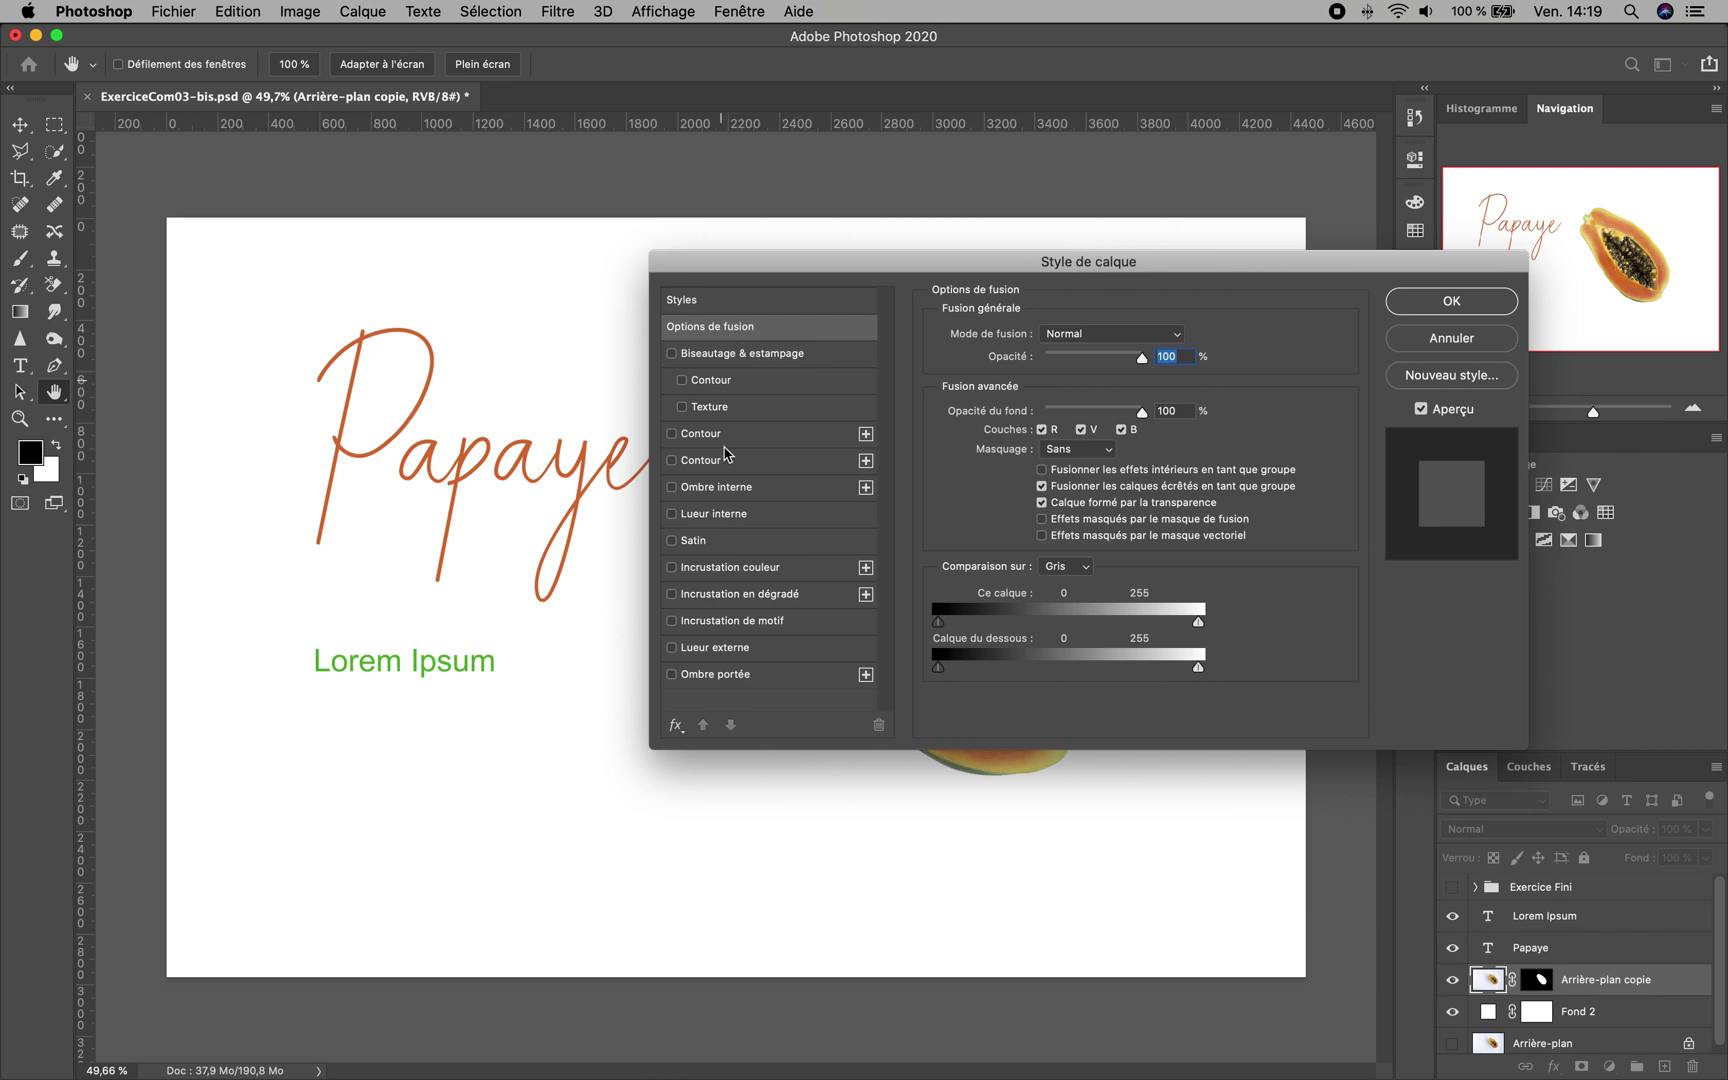
pyautogui.moveTo(1235, 258); pyautogui.dragTo(611, 39)
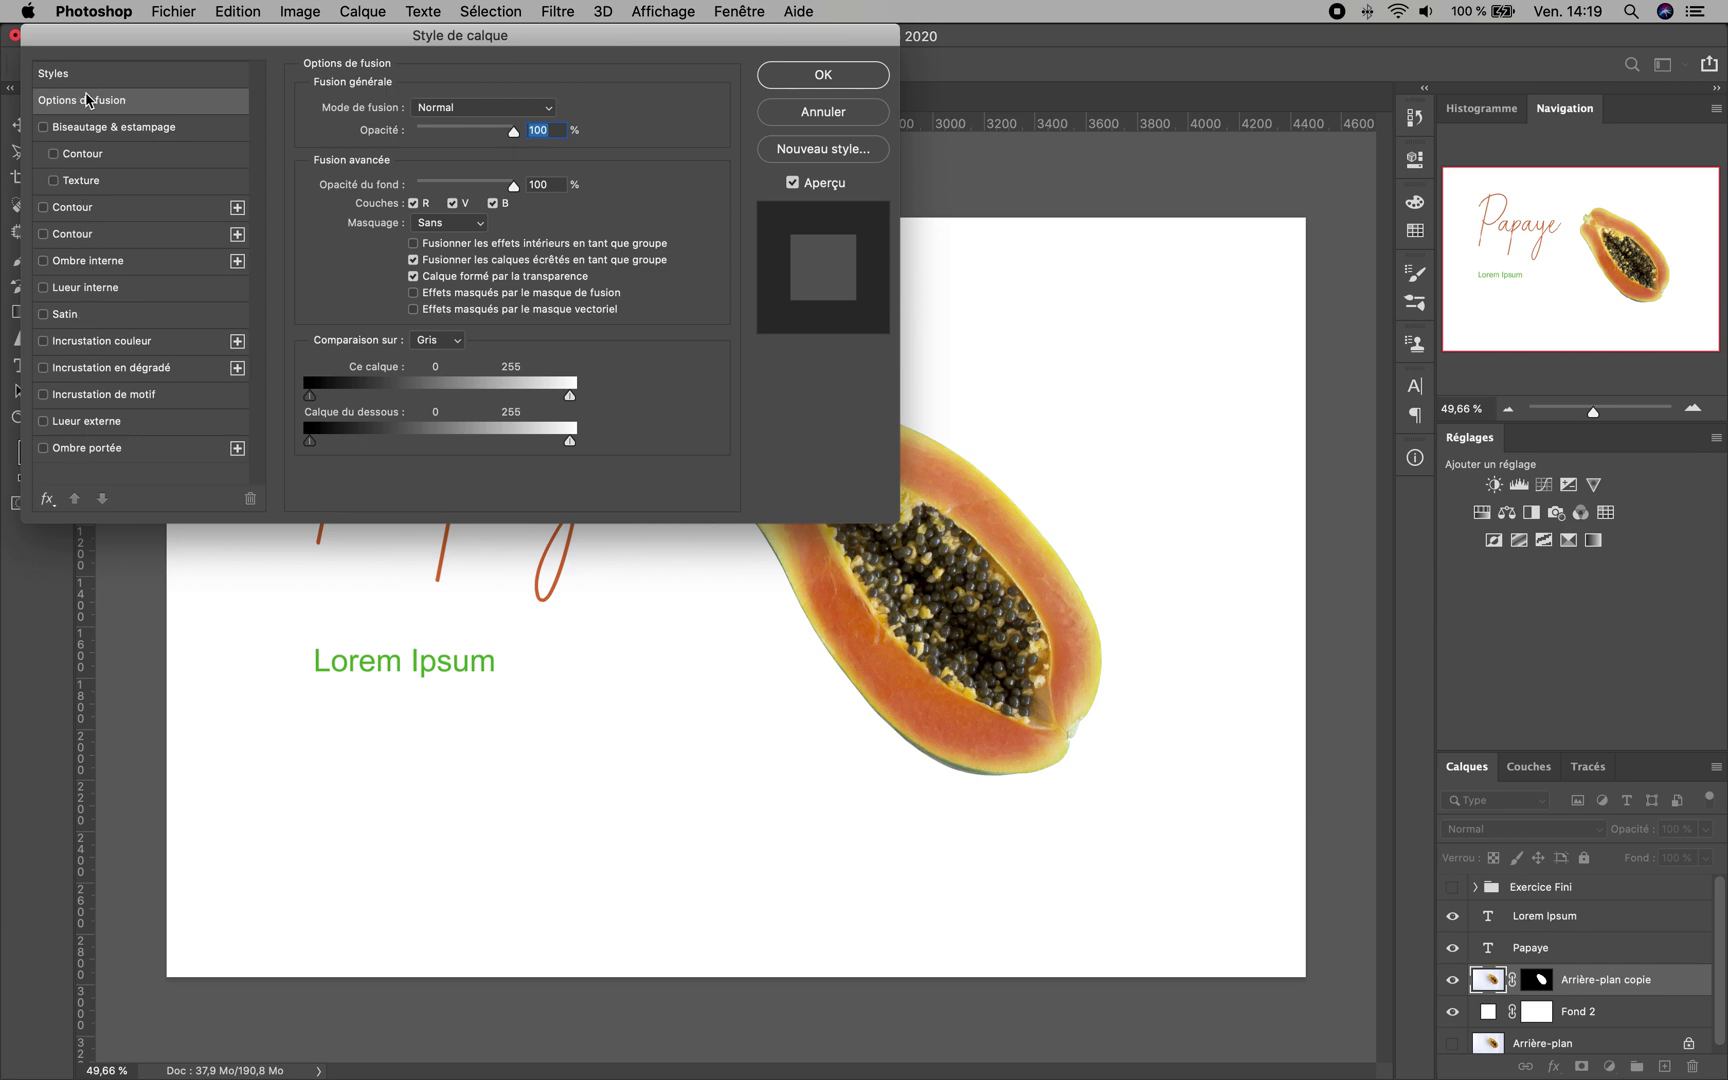
pyautogui.click(87, 448)
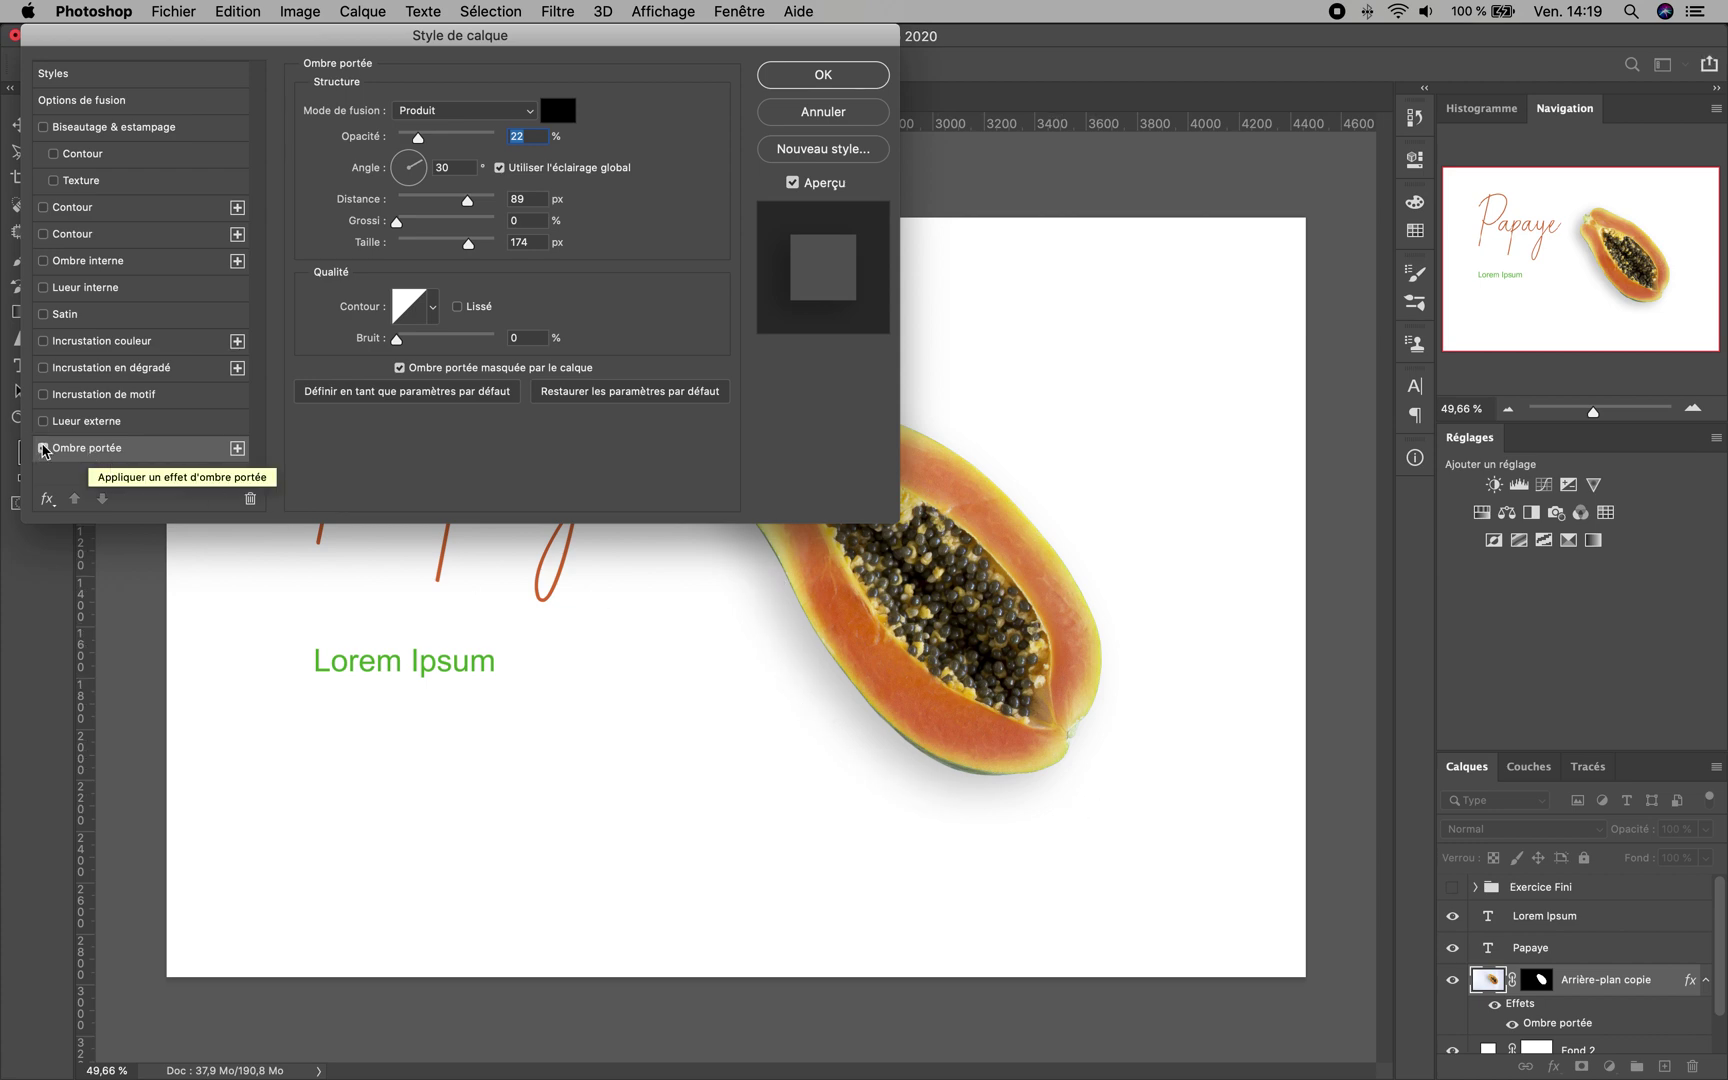
pyautogui.click(44, 452)
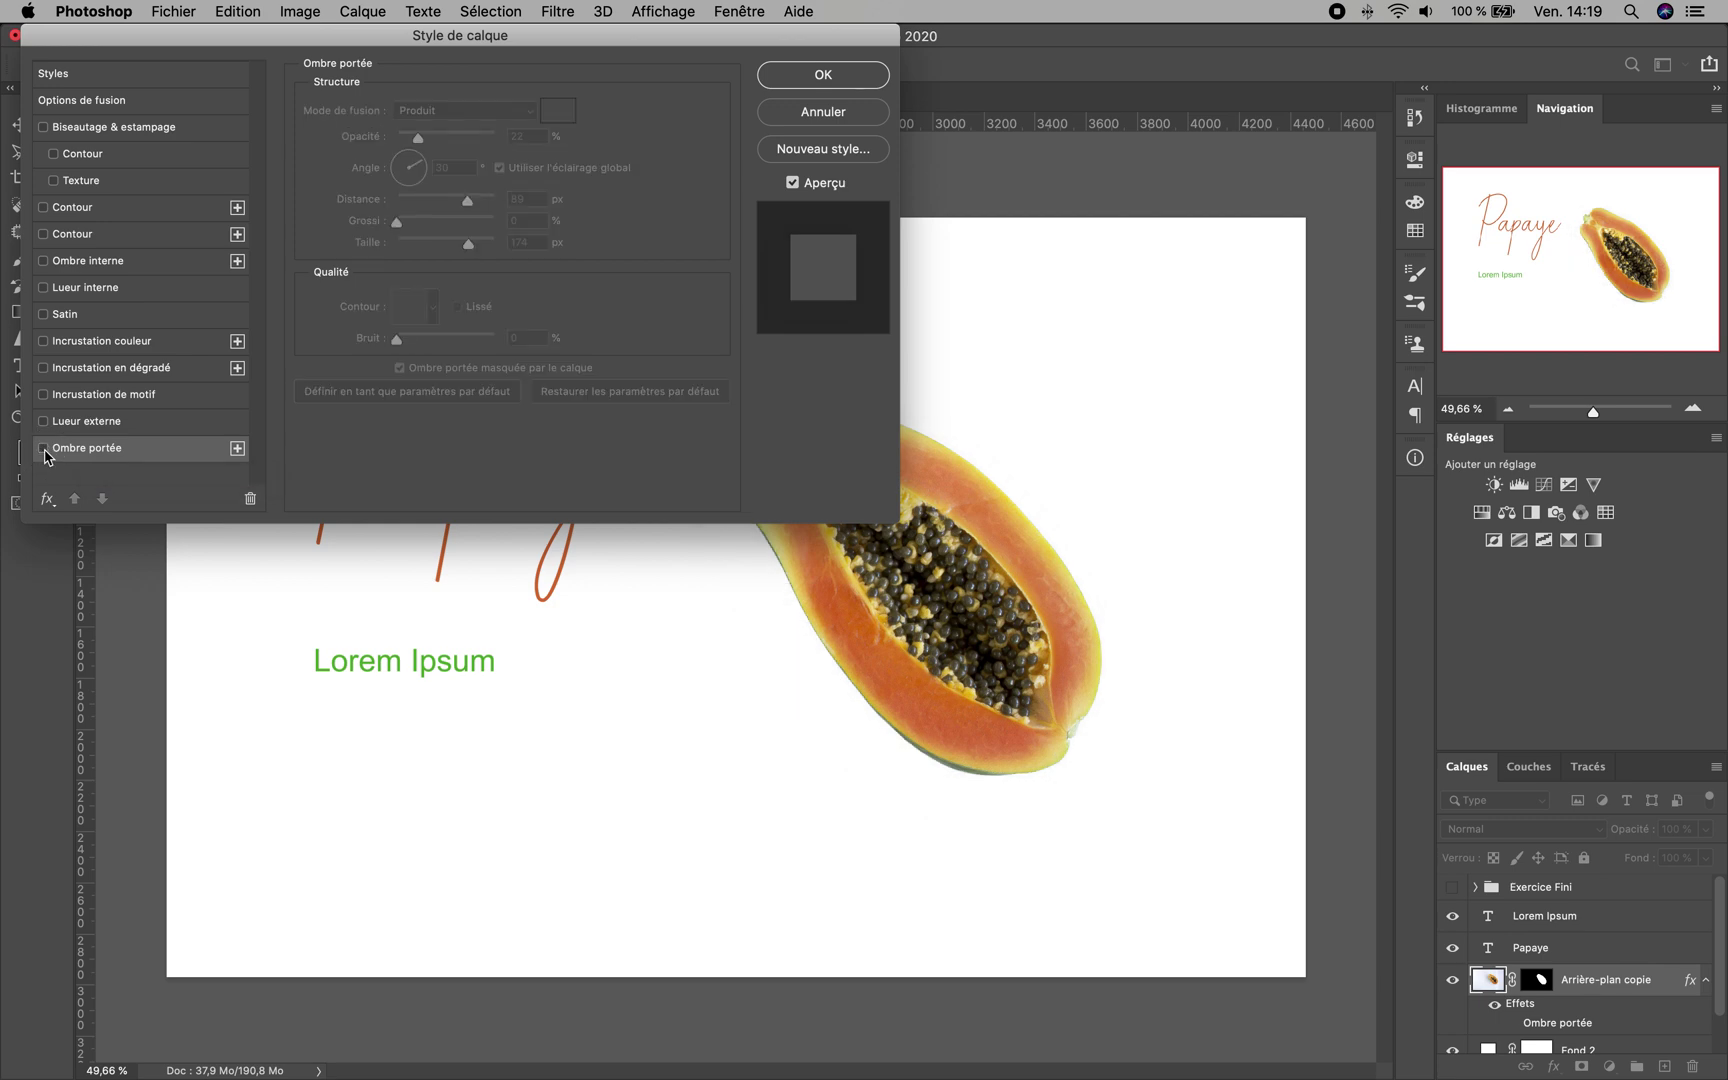
pyautogui.click(44, 450)
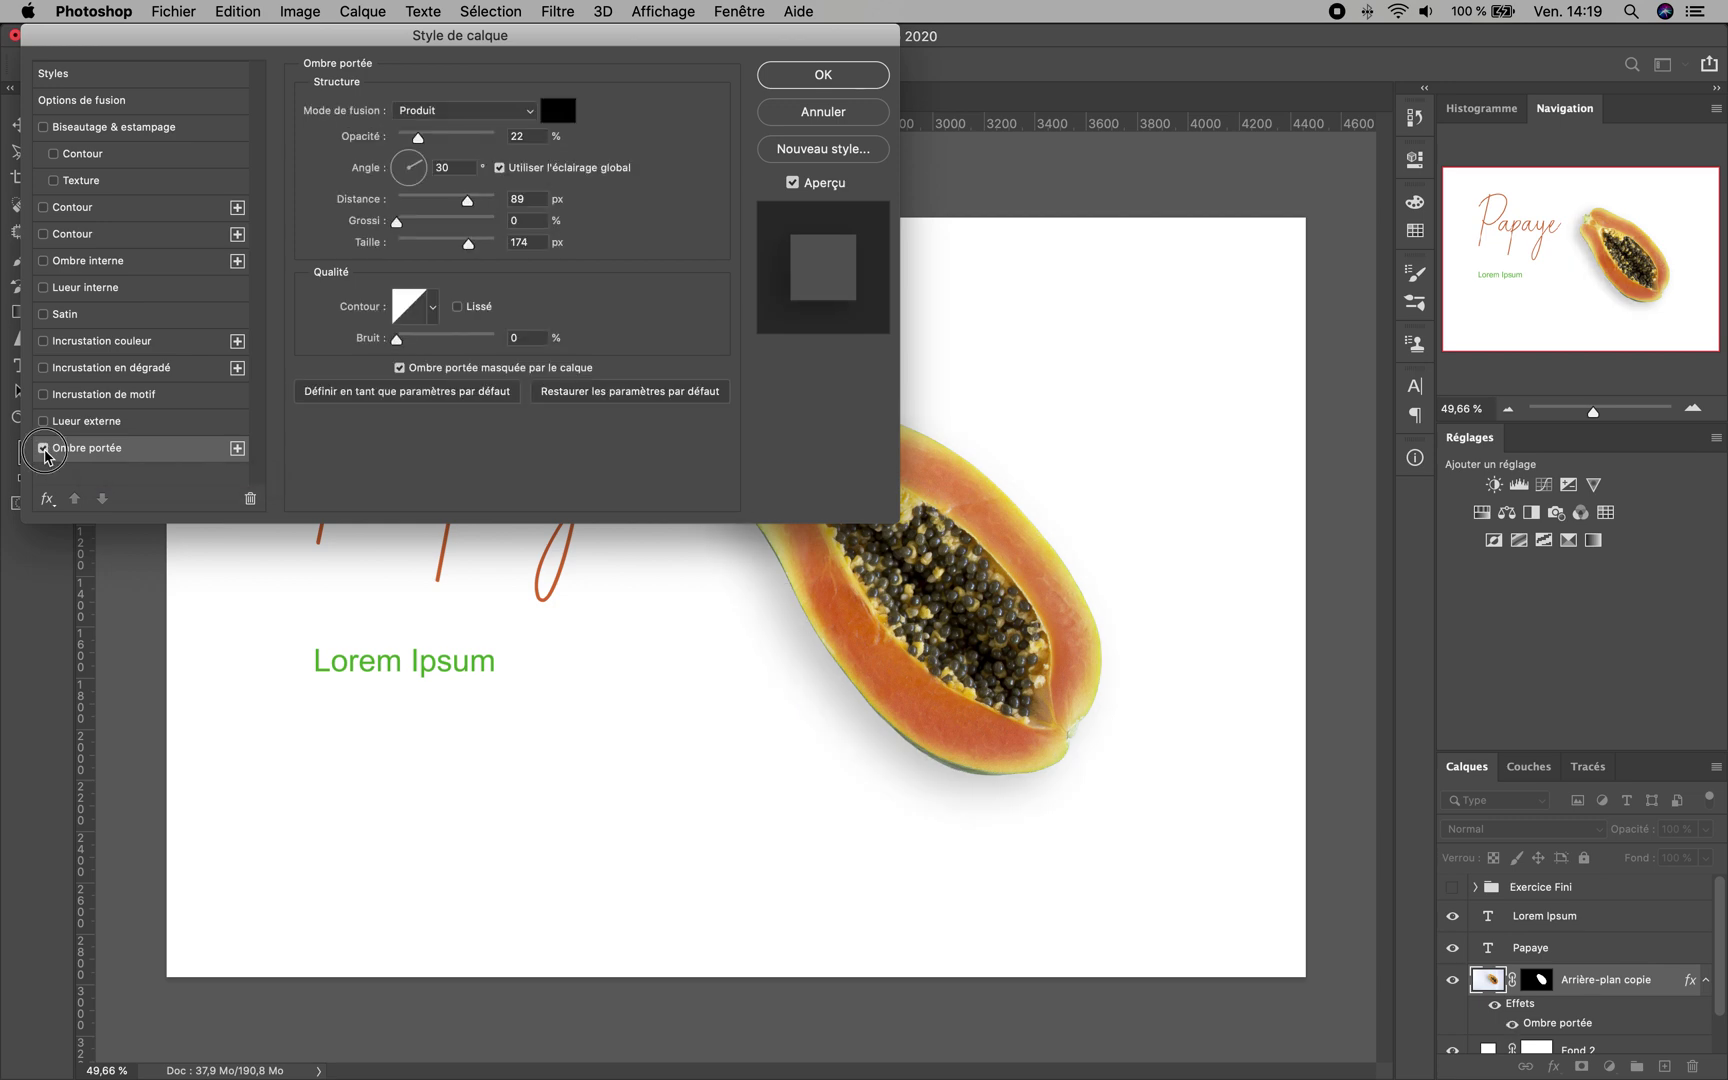
pyautogui.click(44, 450)
pyautogui.click(44, 450)
# Compare the papaya's drop shadow at a distance of 12 px, and settle on a distance of 93 px
pyautogui.moveTo(257, 45)
pyautogui.mouseDown()
pyautogui.moveTo(280, 80)
pyautogui.moveTo(260, 24)
pyautogui.mouseUp()
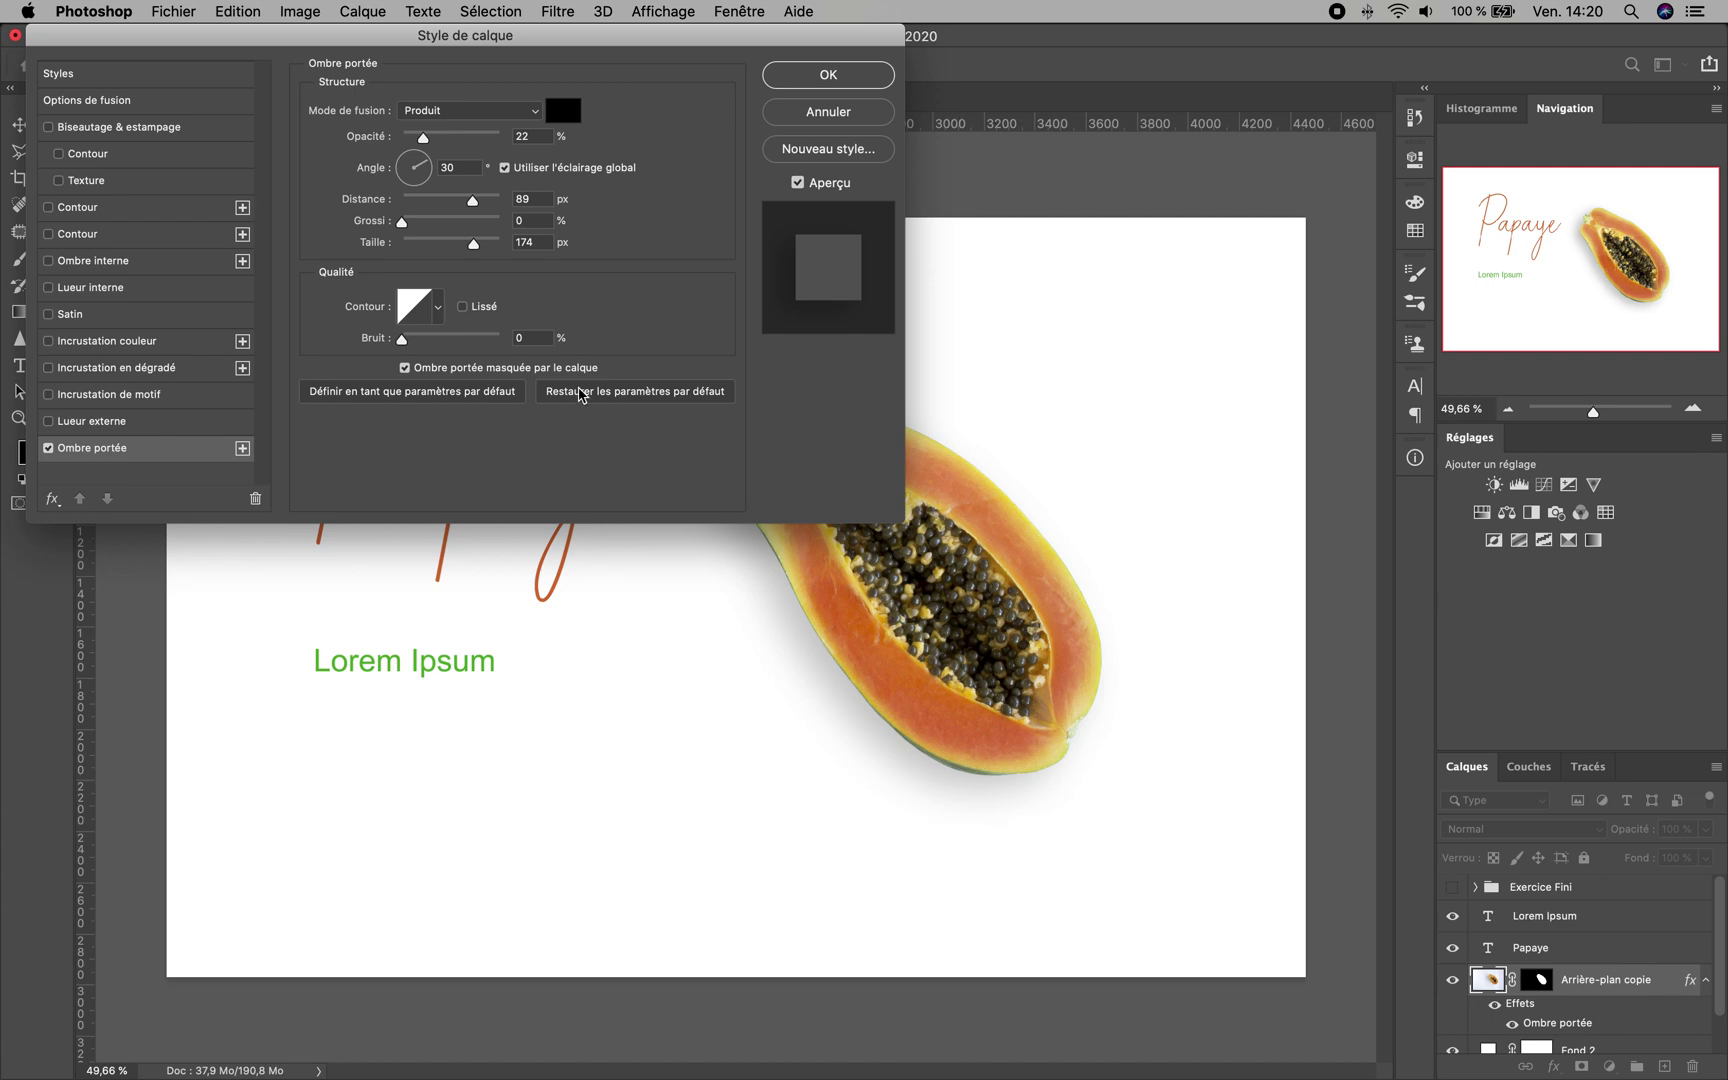
pyautogui.click(417, 199)
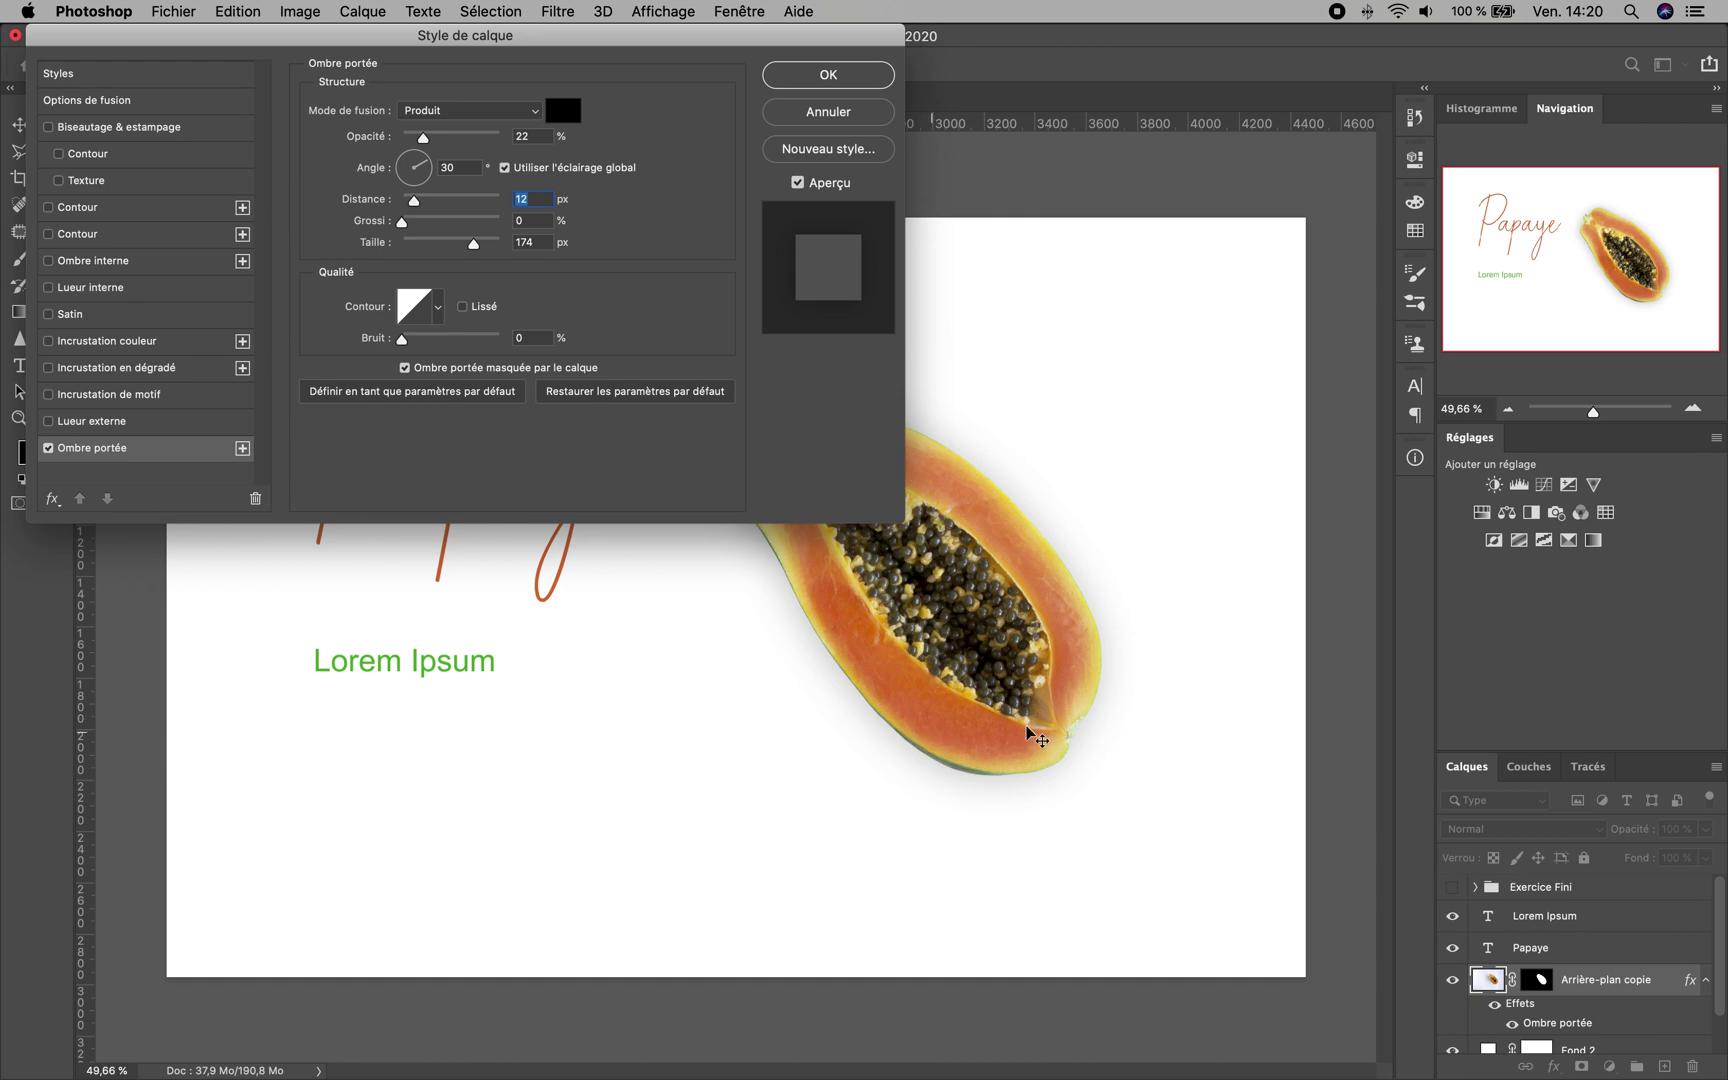
pyautogui.click(466, 201)
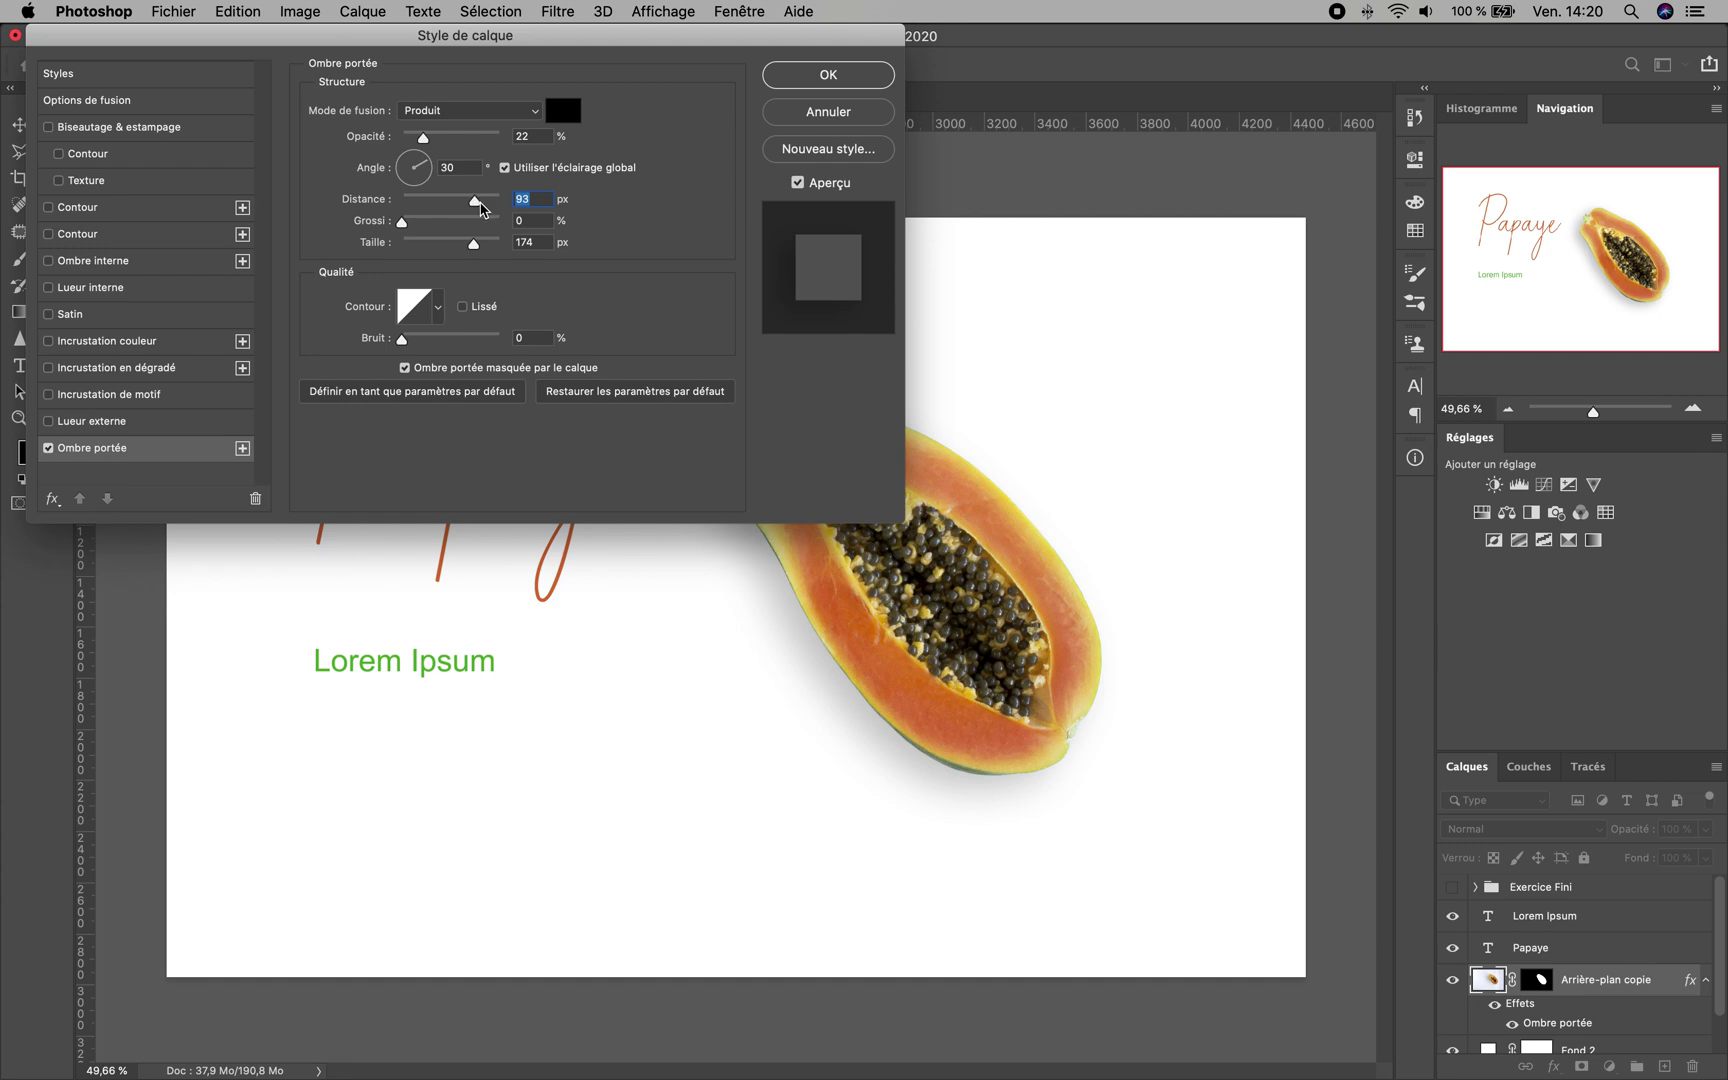
# Test the drop shadow's spread (Grossi) at 59% and 7%, and reset it to 0%
pyautogui.click(431, 222)
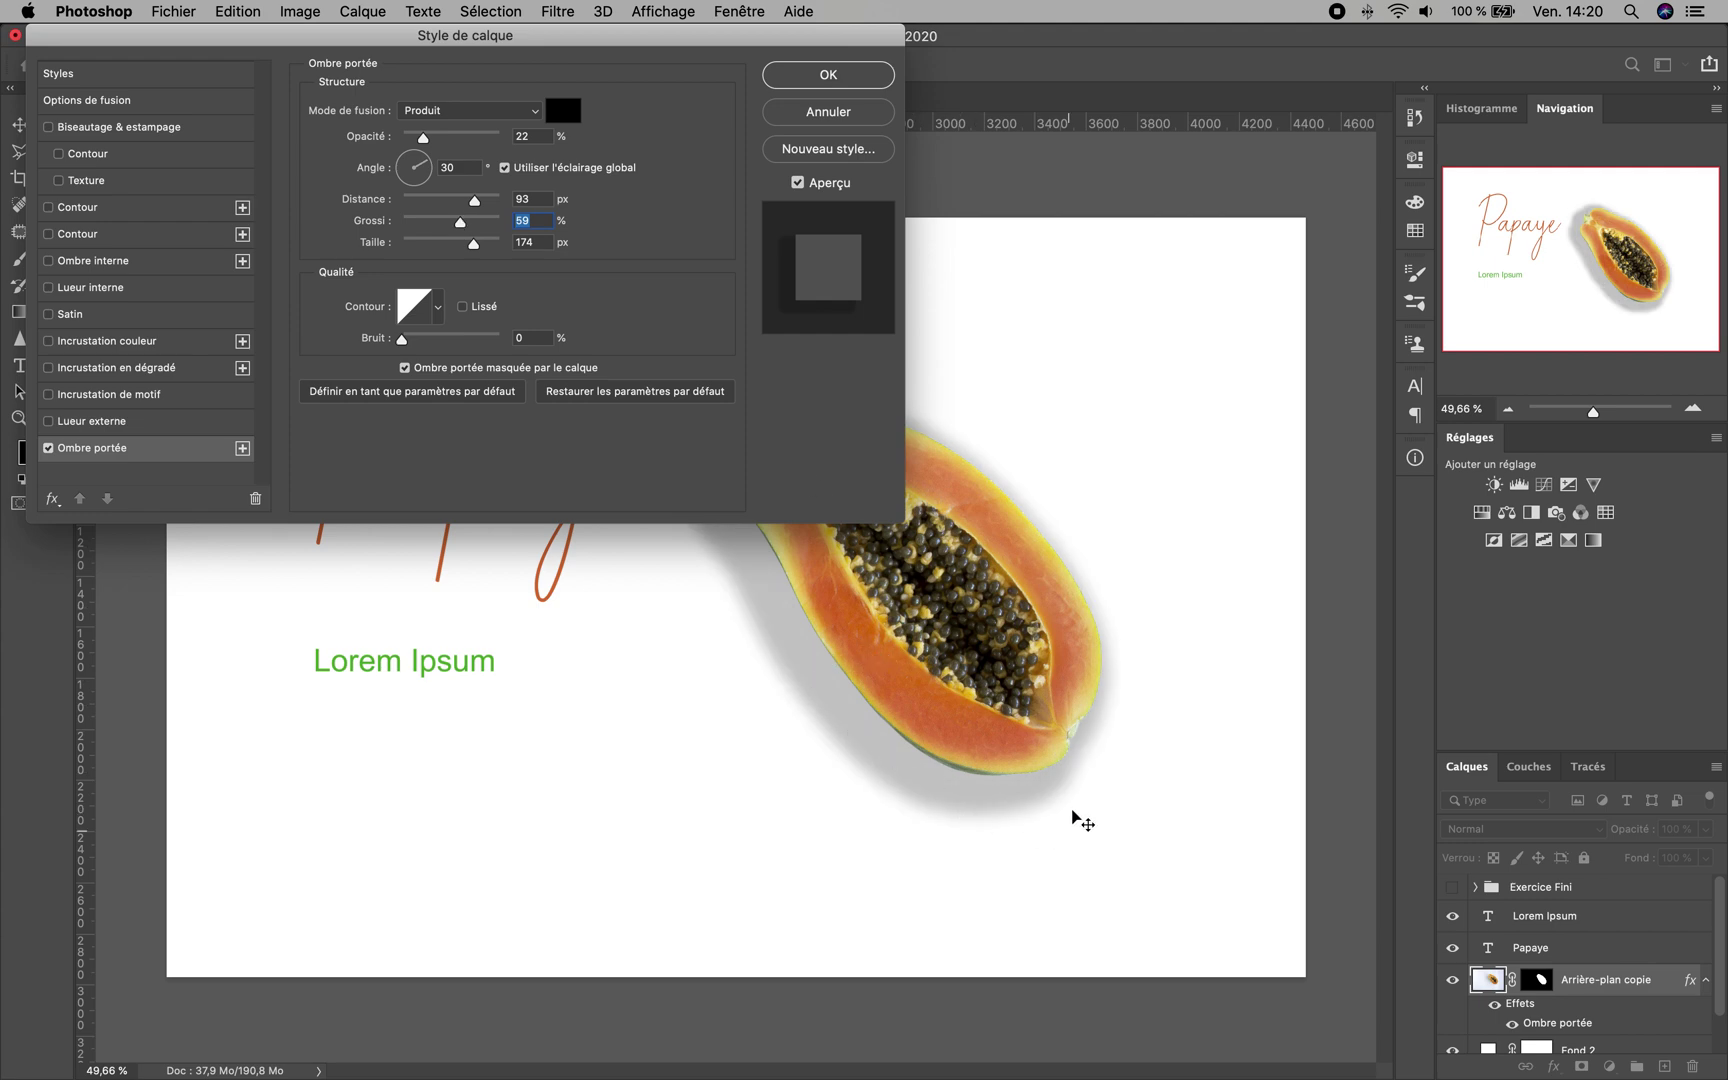
pyautogui.moveTo(715, 37); pyautogui.dragTo(656, 139)
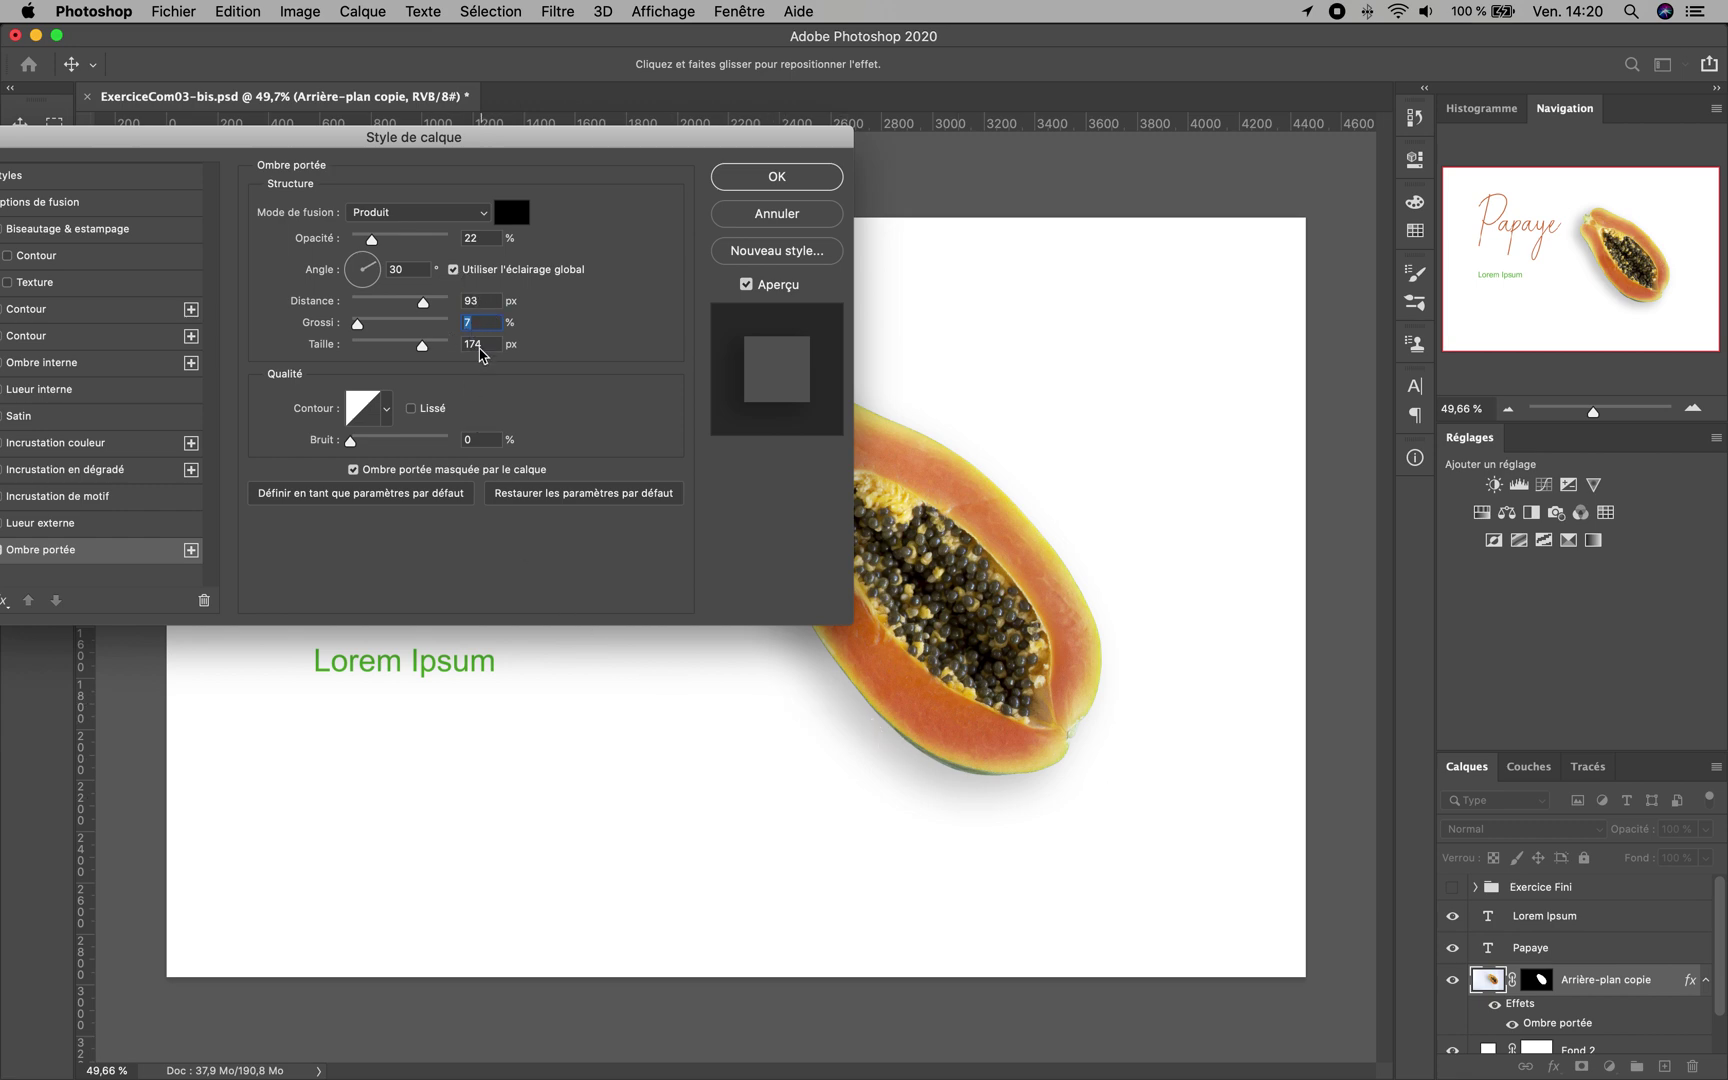
pyautogui.hotkey('shift', 'Tab')
pyautogui.press('Tab')
pyautogui.moveTo(510, 126); pyautogui.dragTo(1398, 60)
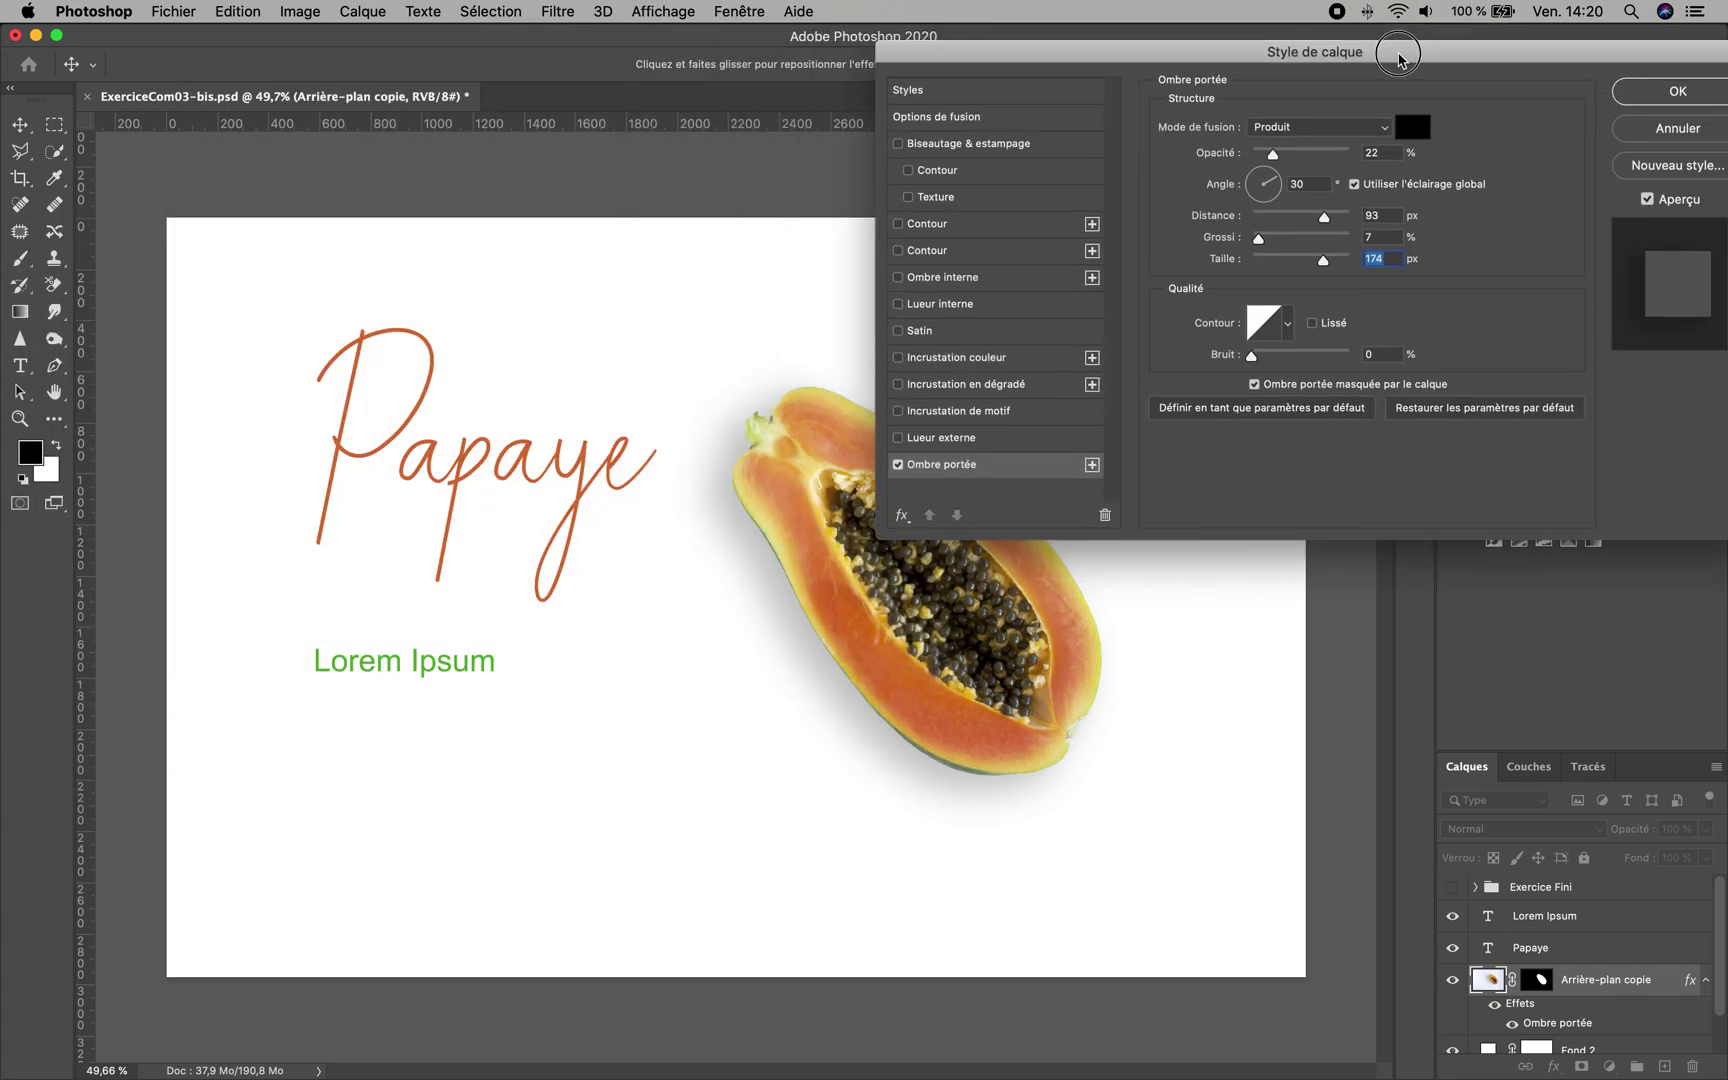
pyautogui.moveTo(1258, 239); pyautogui.dragTo(1247, 239)
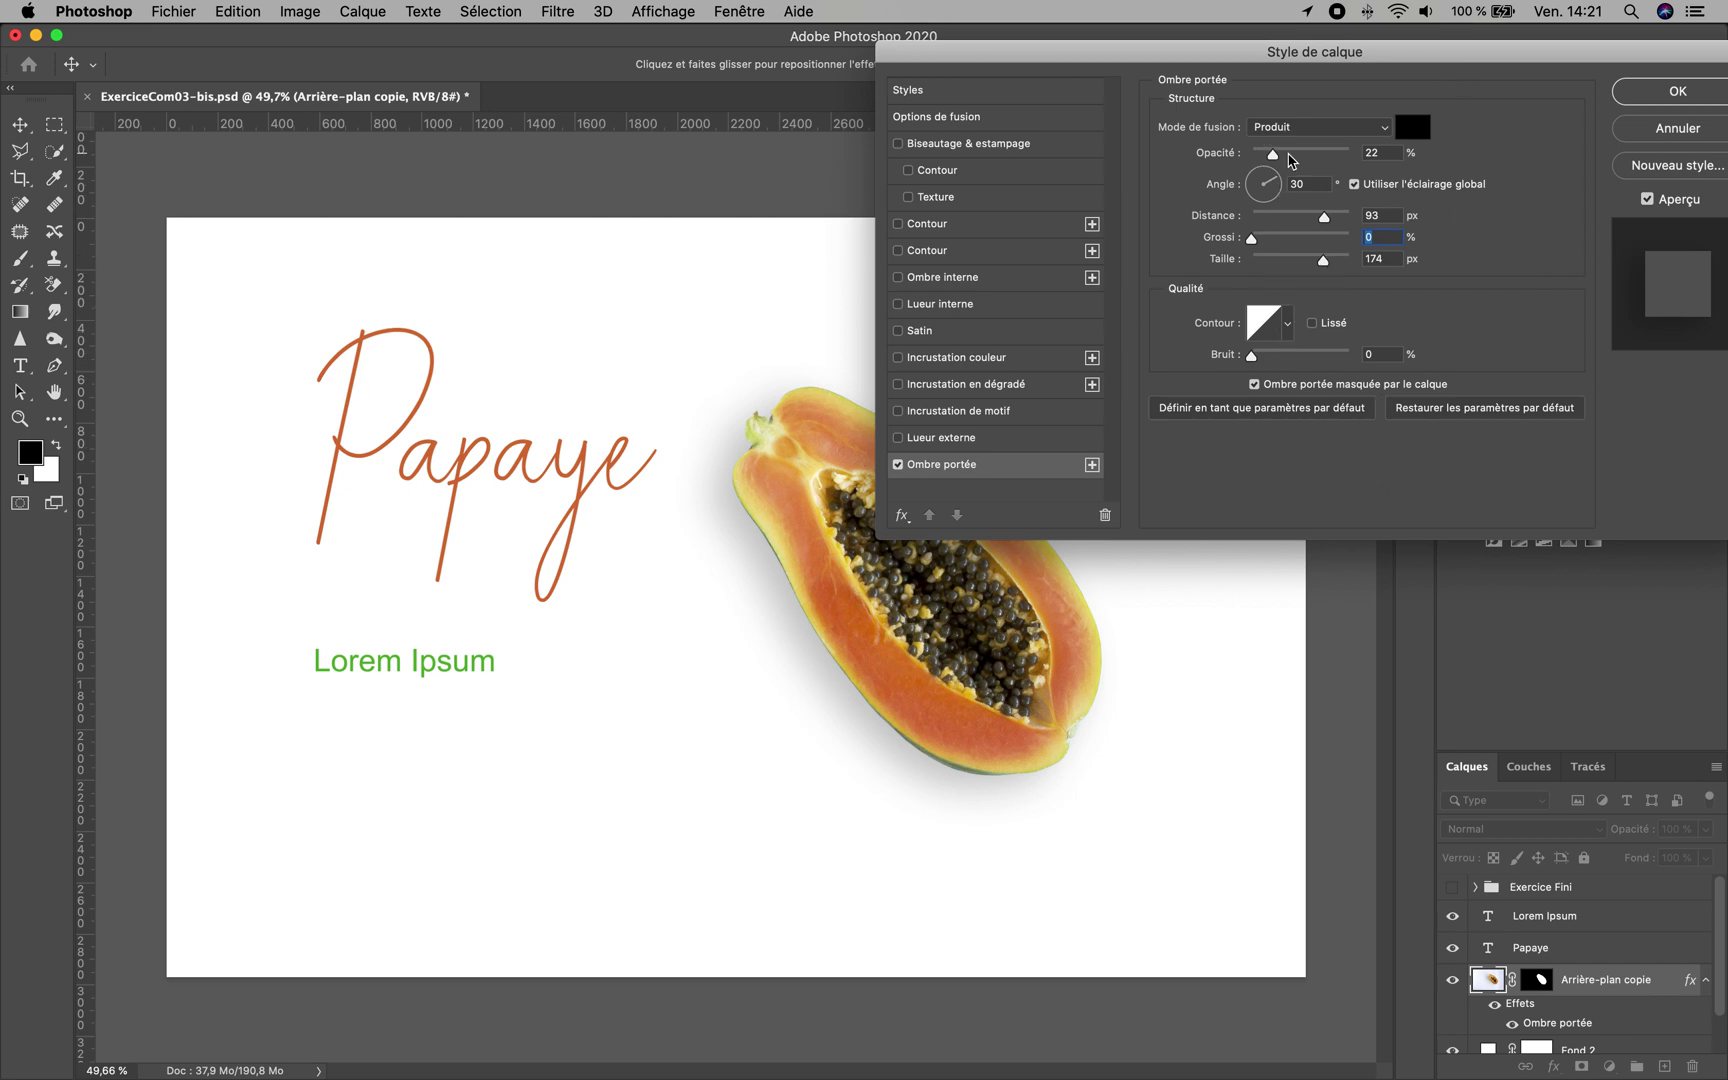
# Try the drop shadow at 58% opacity, set the opacity to 24%, and apply the layer style
pyautogui.click(1309, 155)
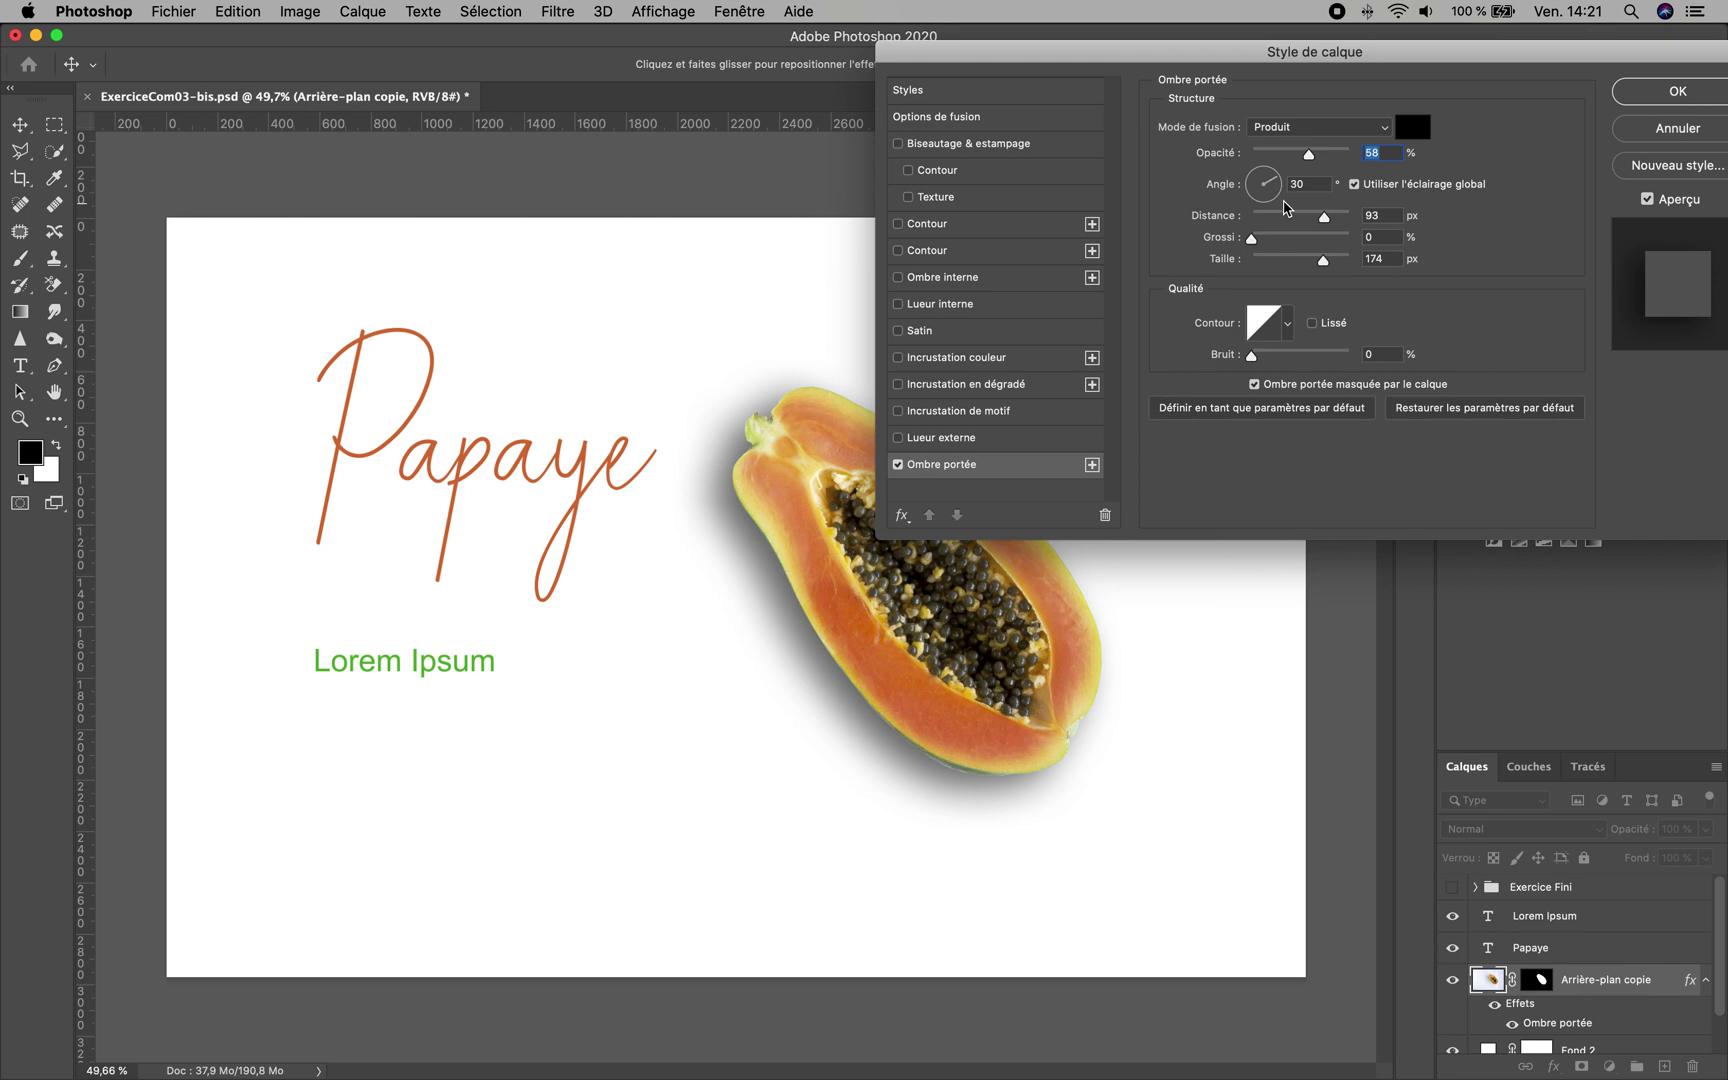
pyautogui.click(1276, 153)
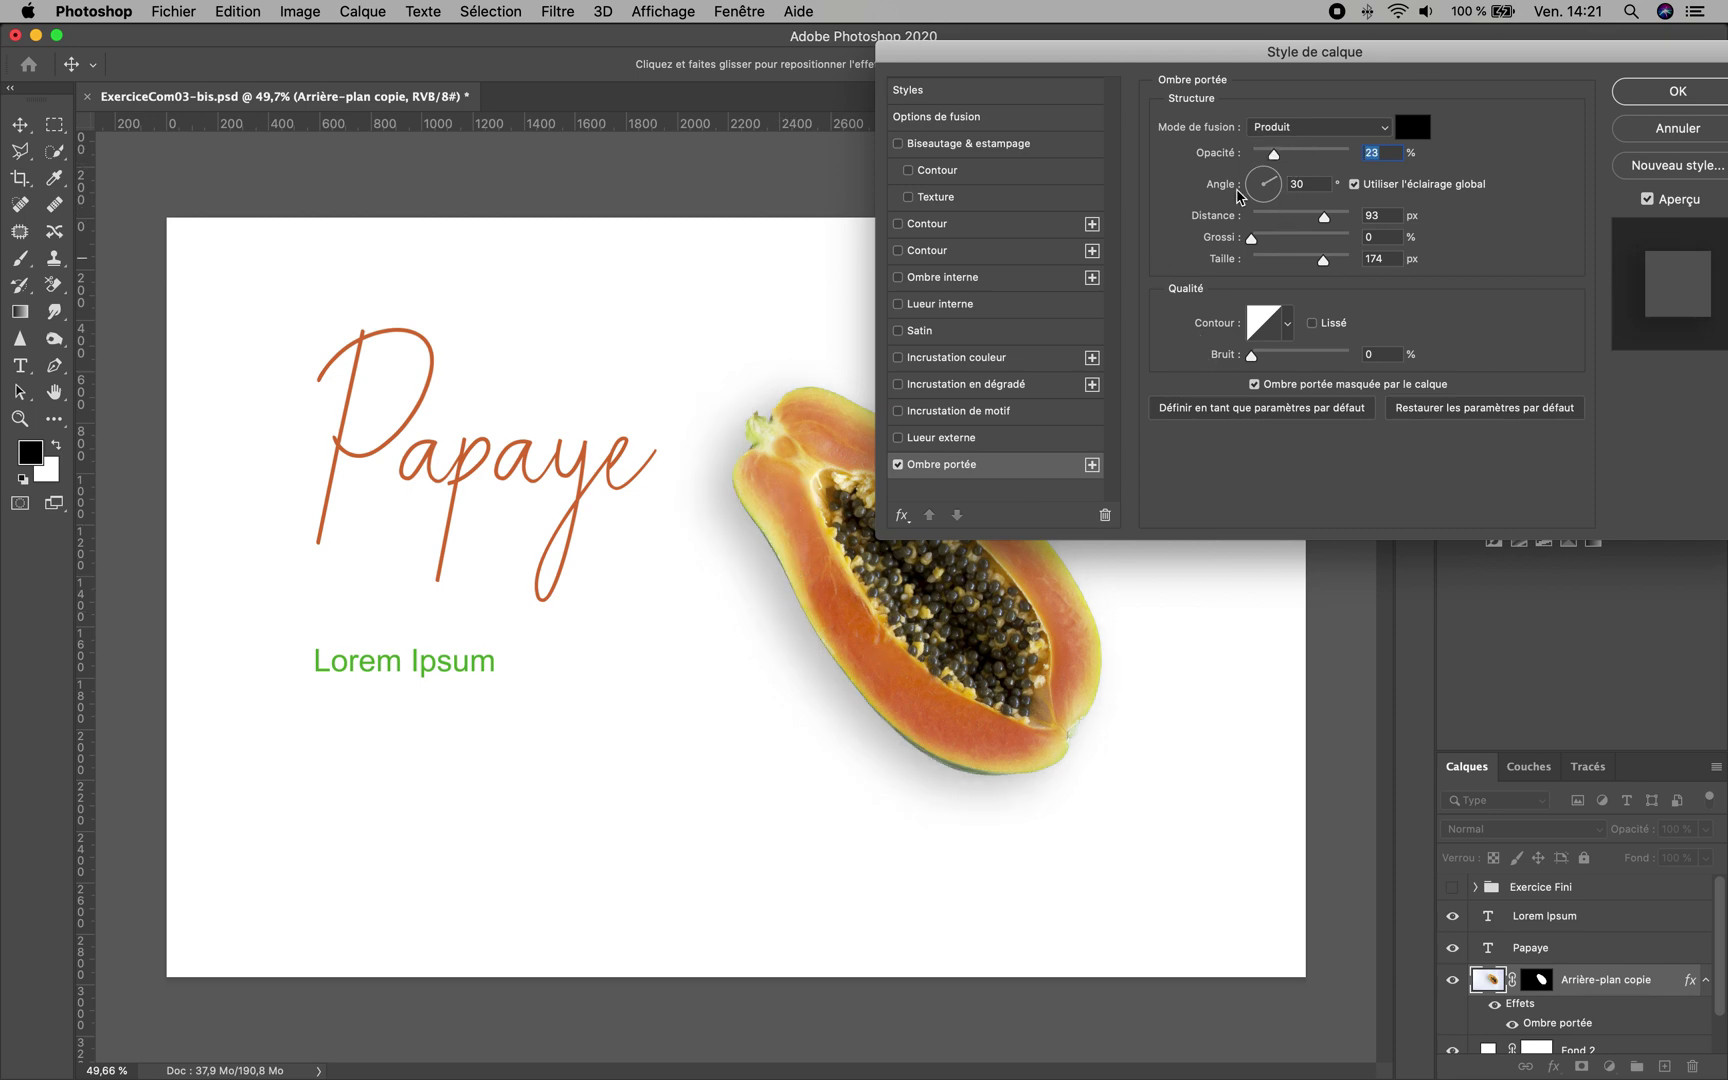
pyautogui.moveTo(1273, 155); pyautogui.dragTo(1277, 157)
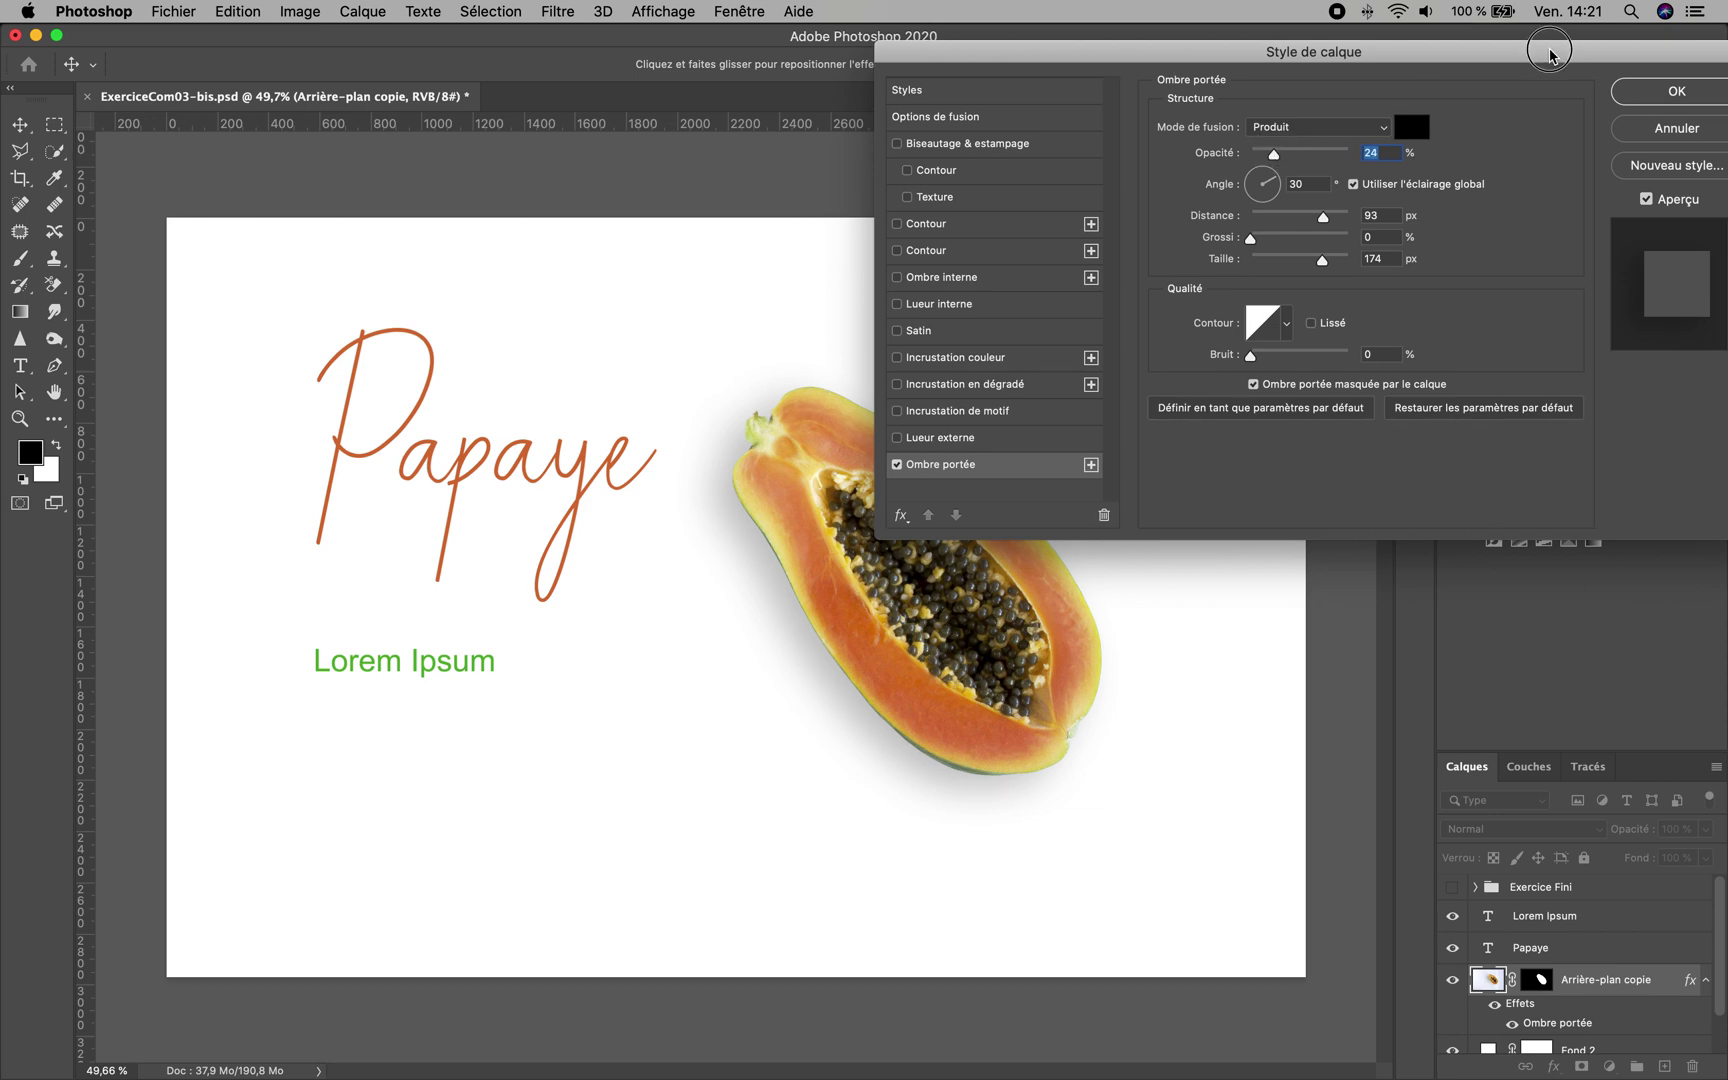
pyautogui.moveTo(1555, 52); pyautogui.dragTo(1397, 89)
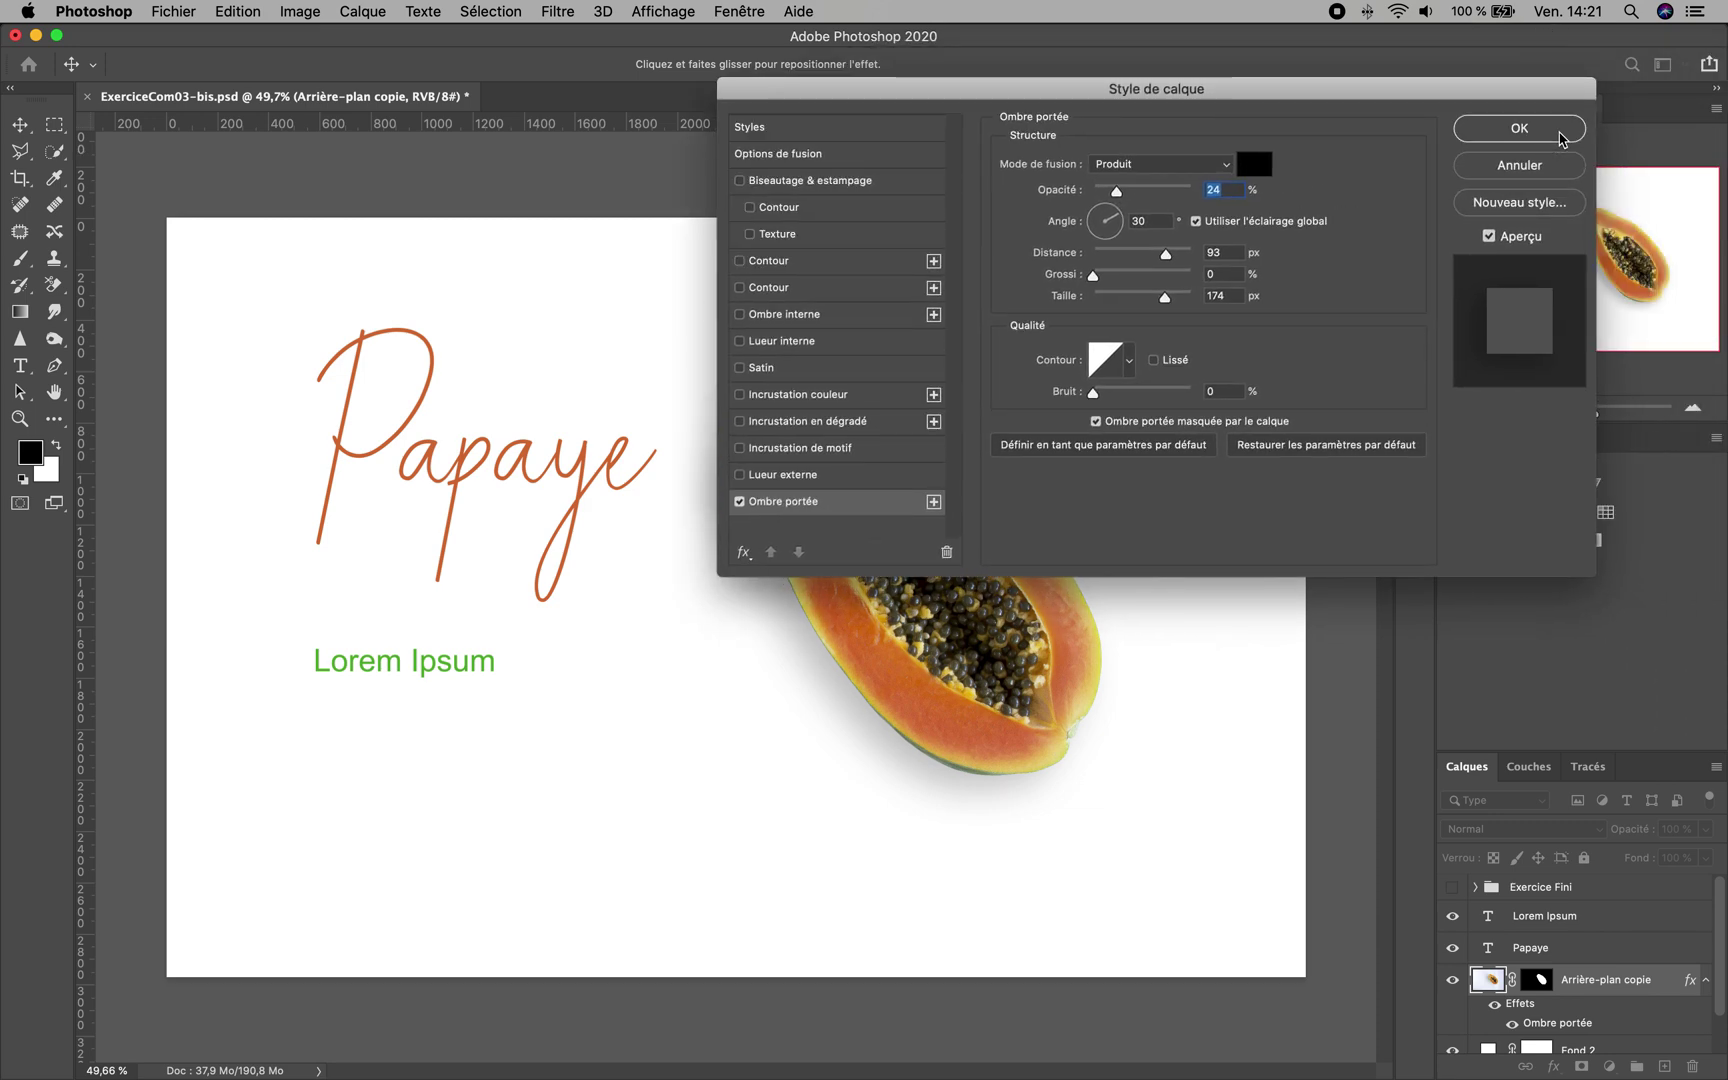
pyautogui.click(1519, 128)
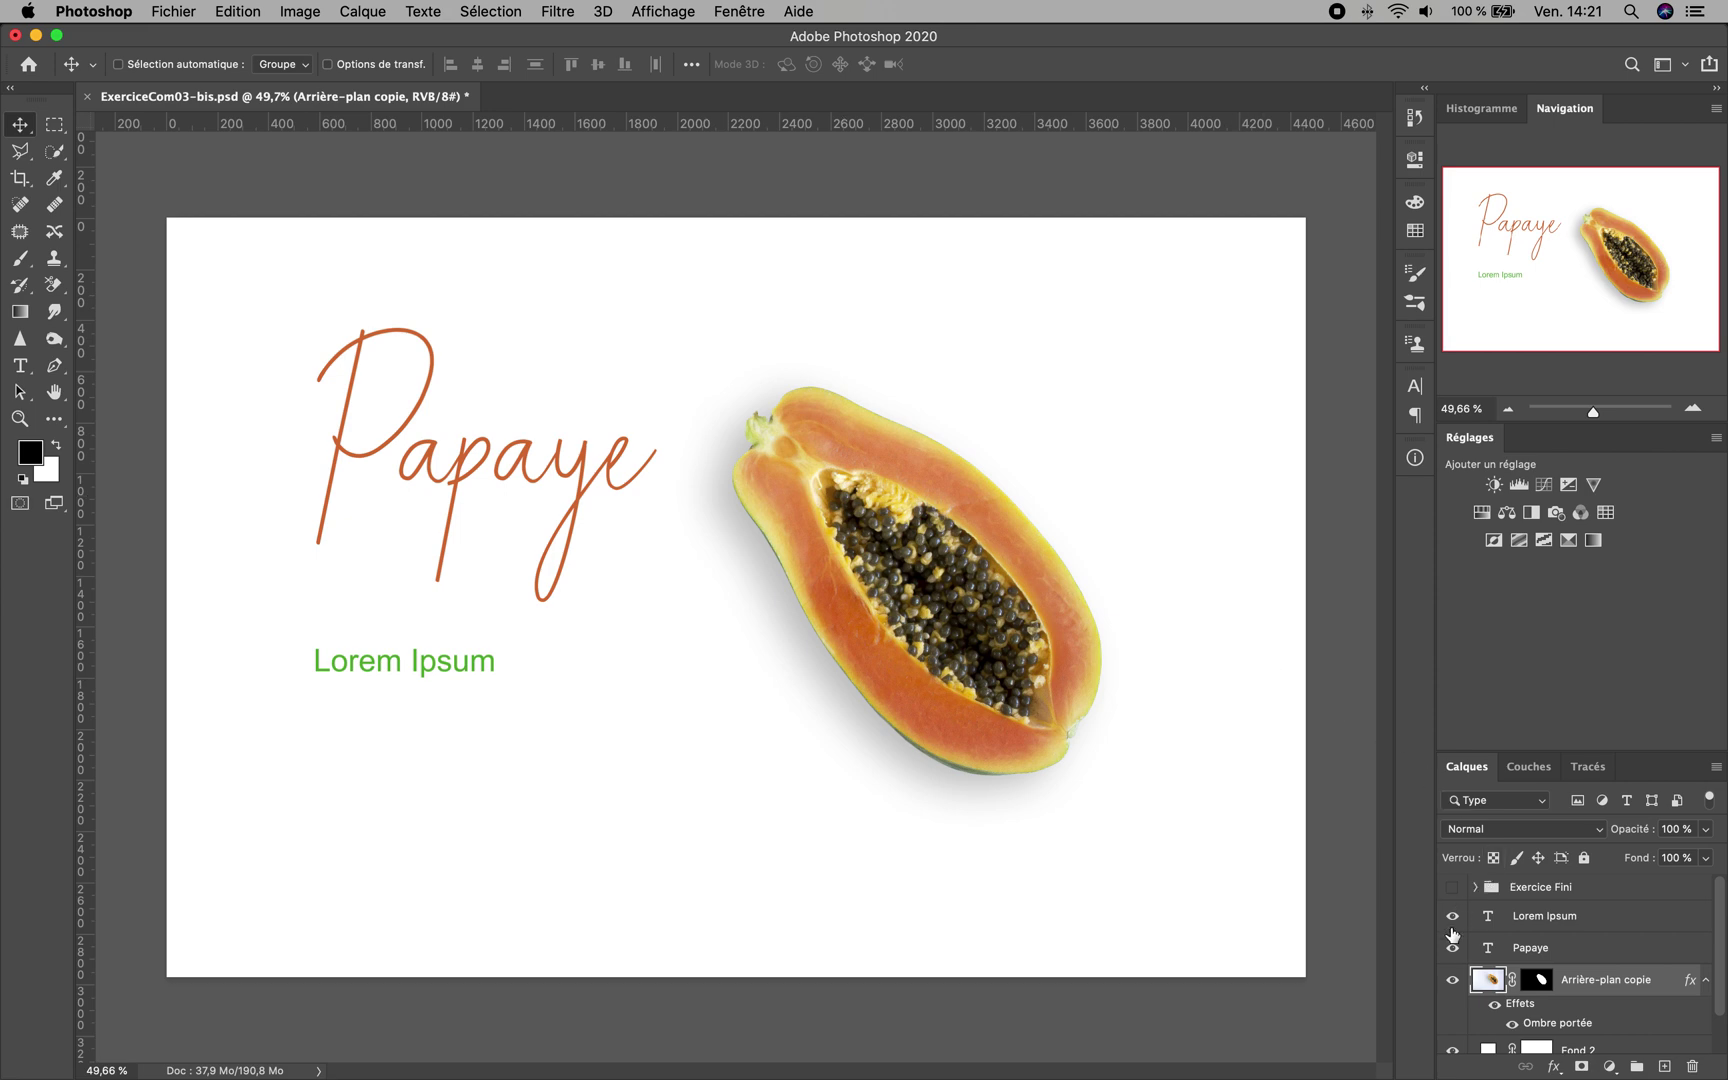
# Show the "Exercice Fini" layer group with the finished title and description text
pyautogui.scroll(-1, 1453, 933)
pyautogui.scroll(1, 1455, 924)
pyautogui.click(1453, 889)
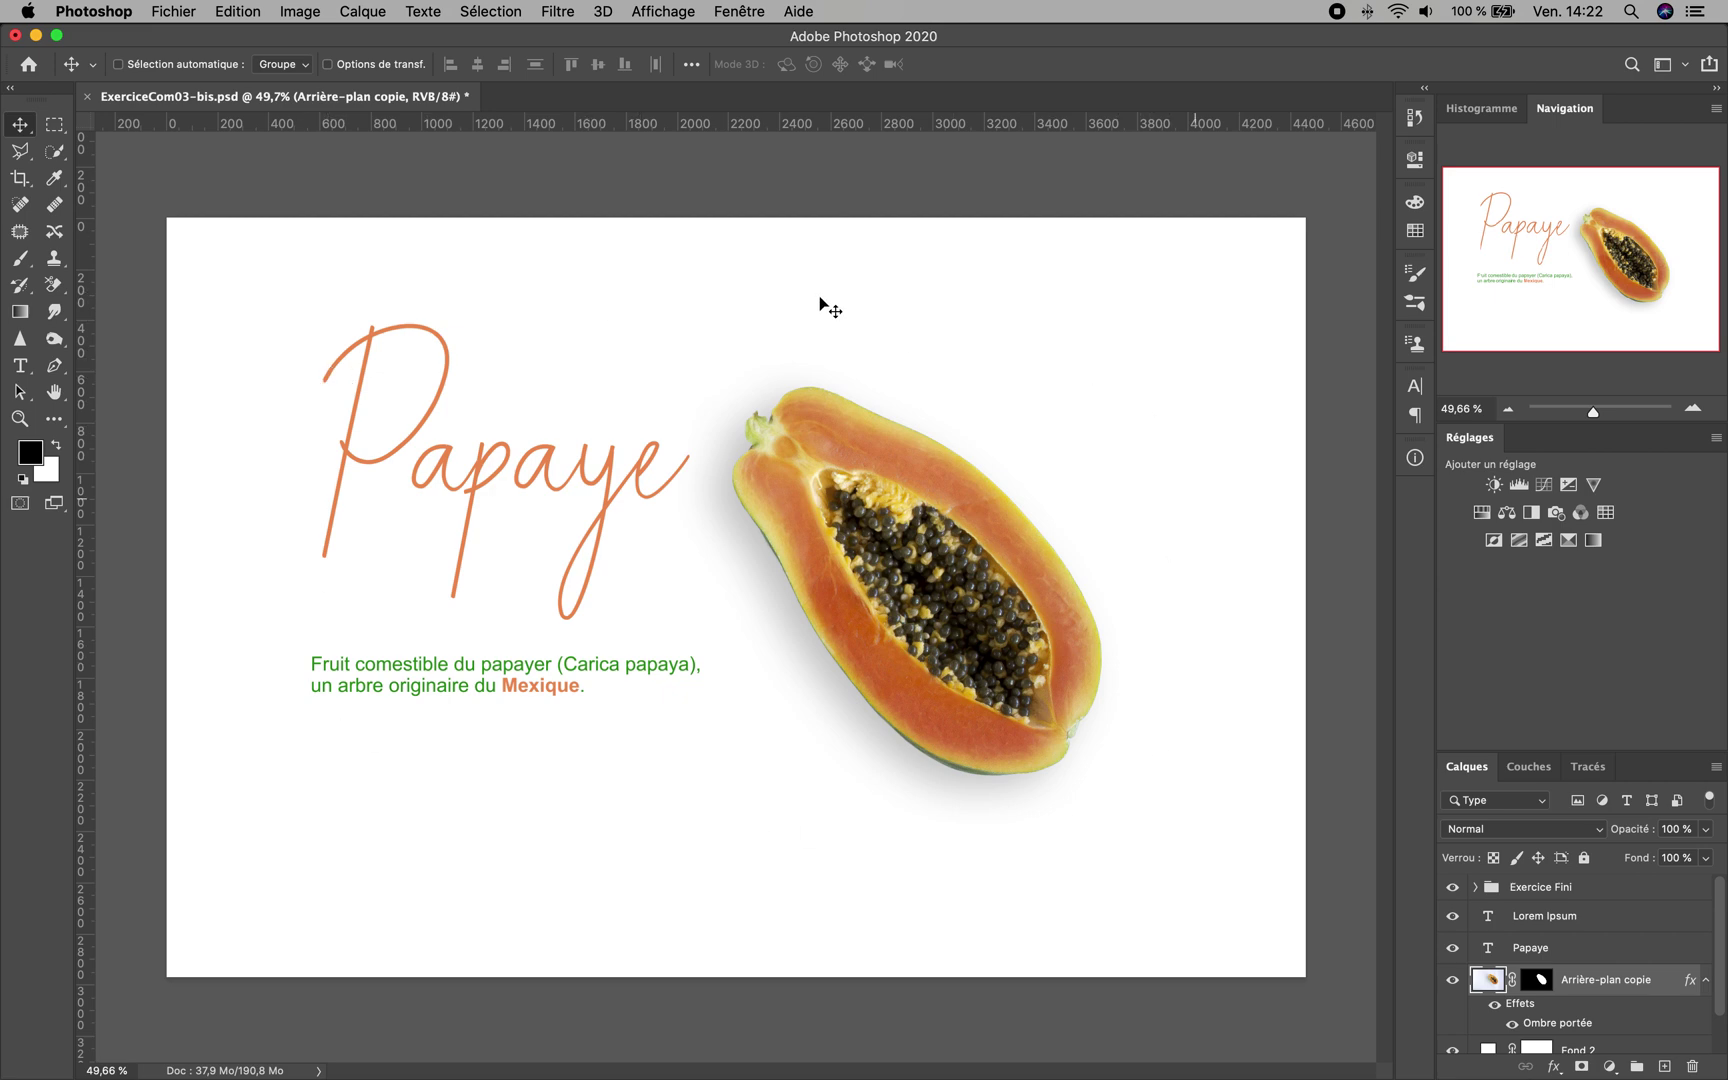
# Set up the Crop tool in width x height x resolution mode with a target size of 1920 x 1080 px
pyautogui.click(22, 180)
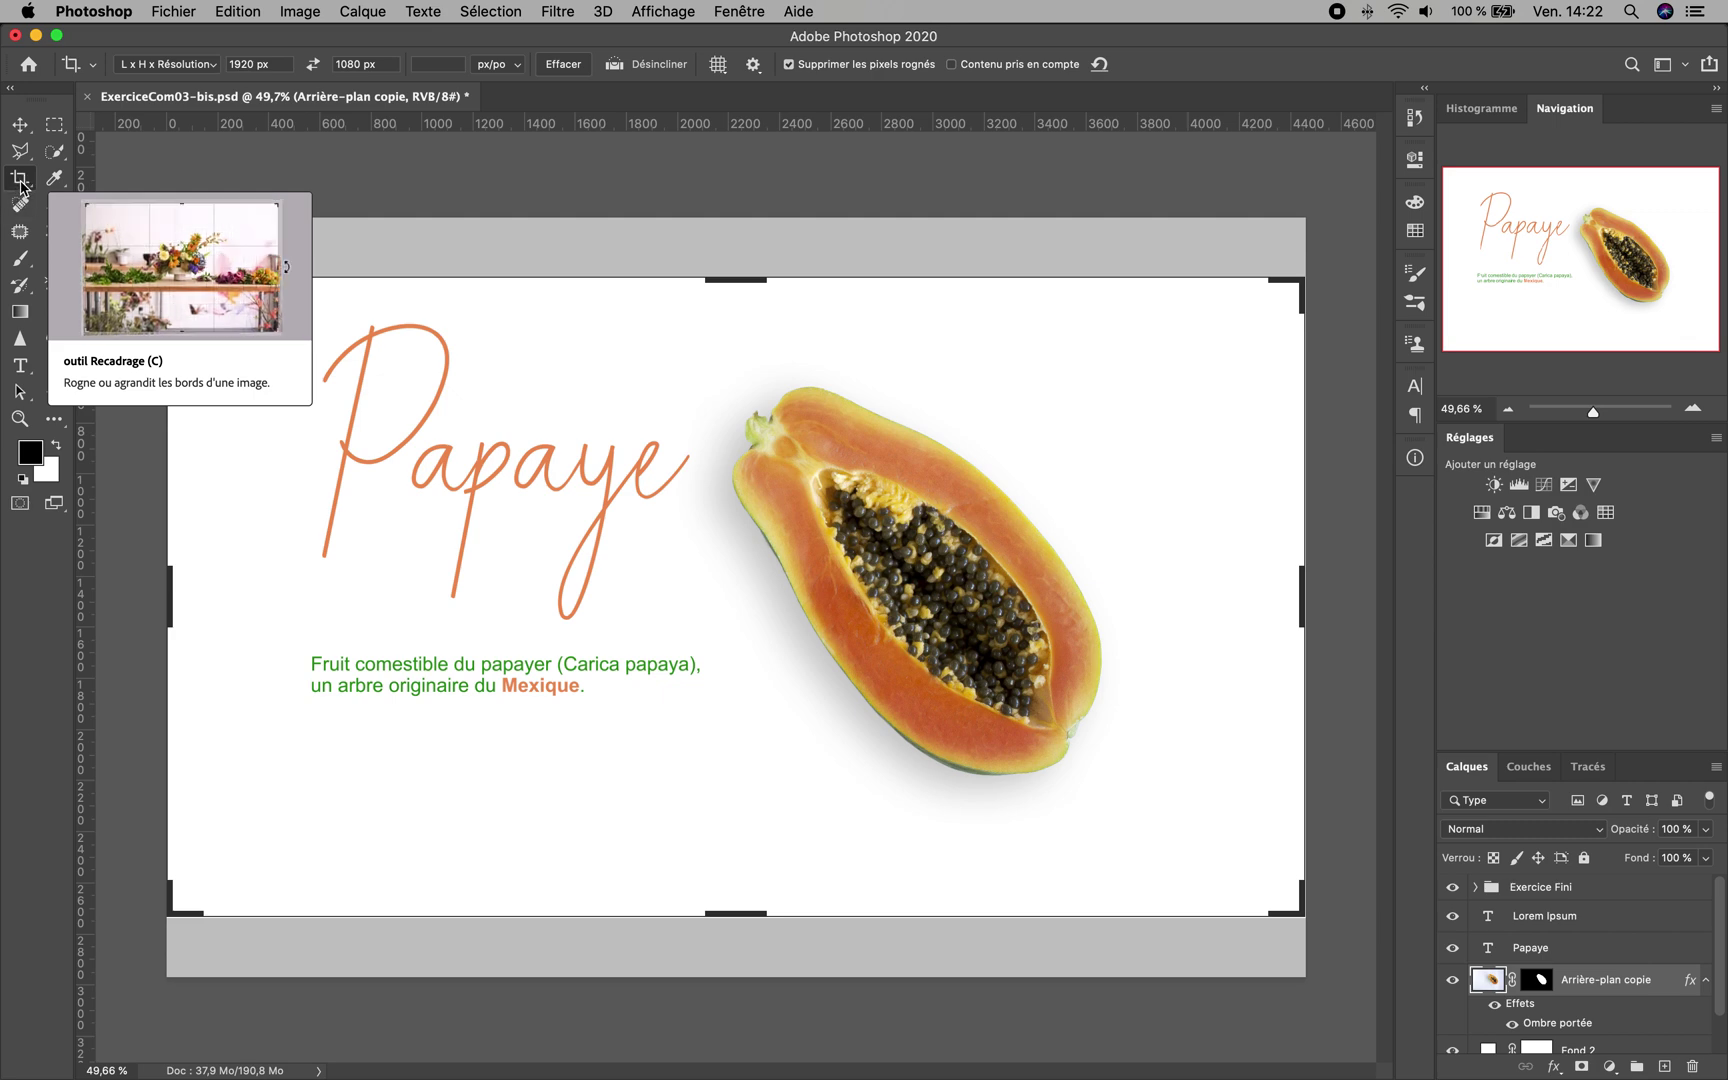
pyautogui.click(213, 66)
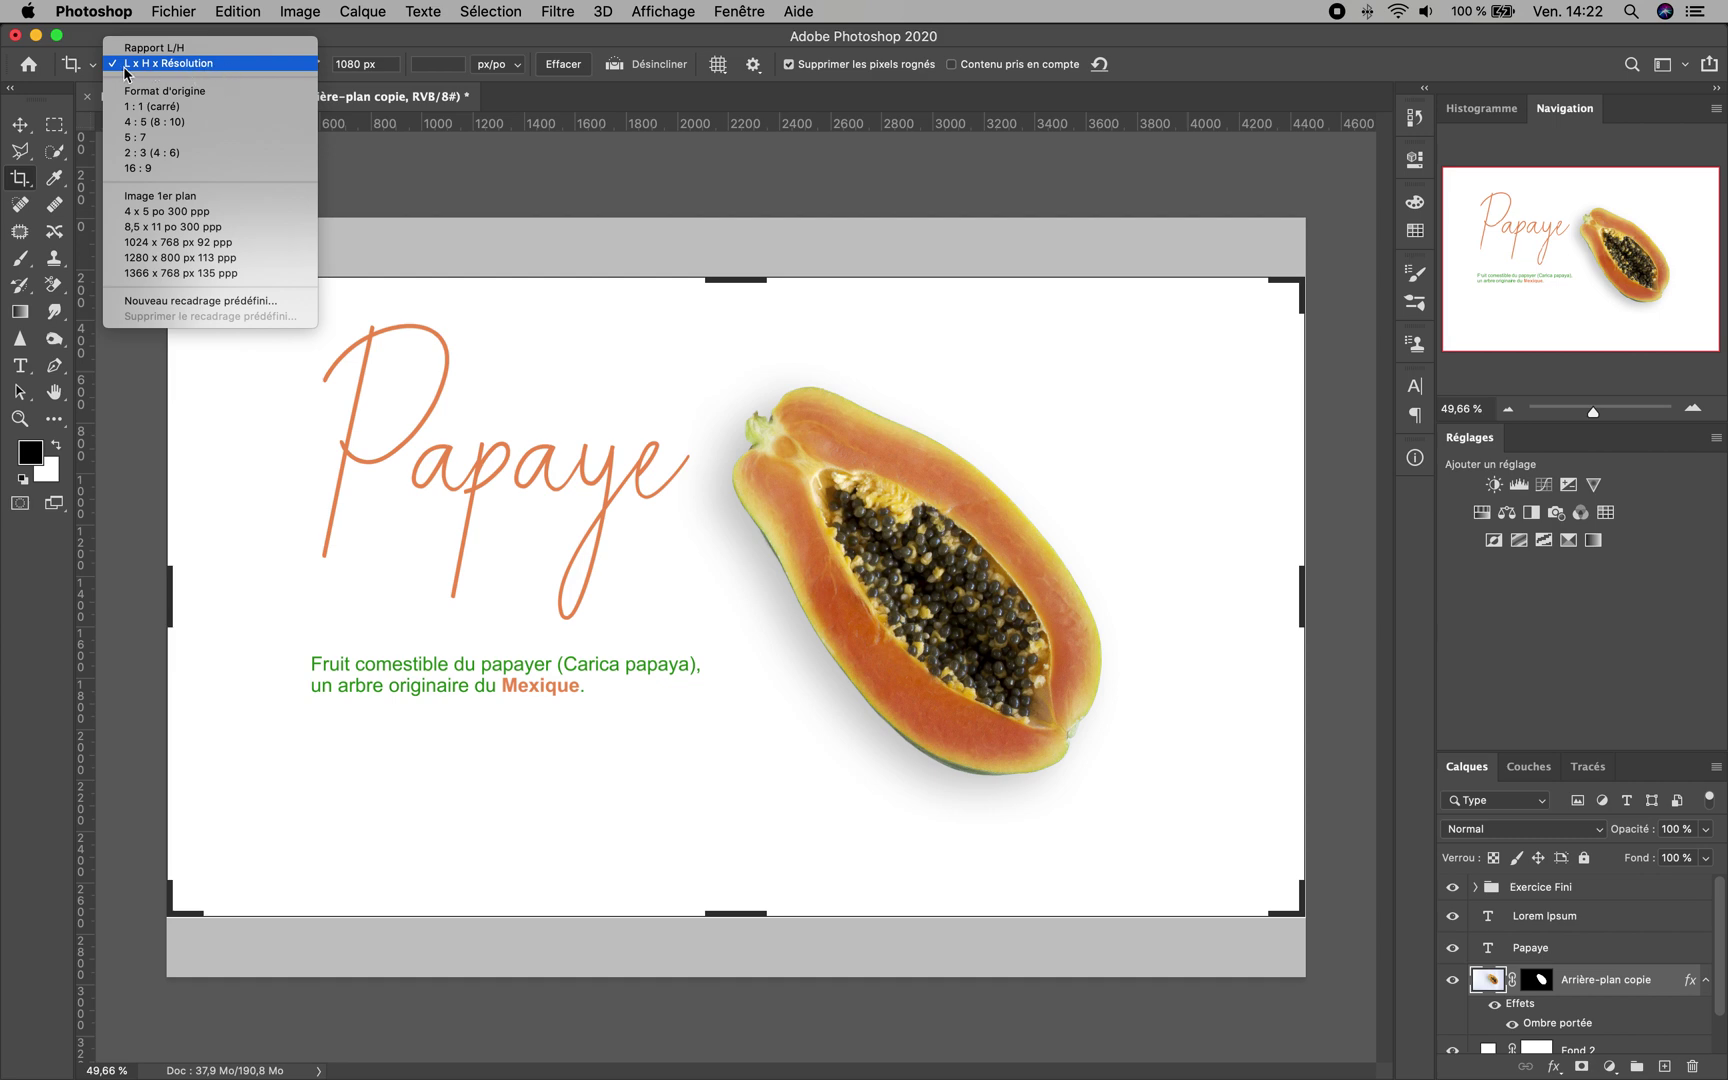
pyautogui.click(400, 172)
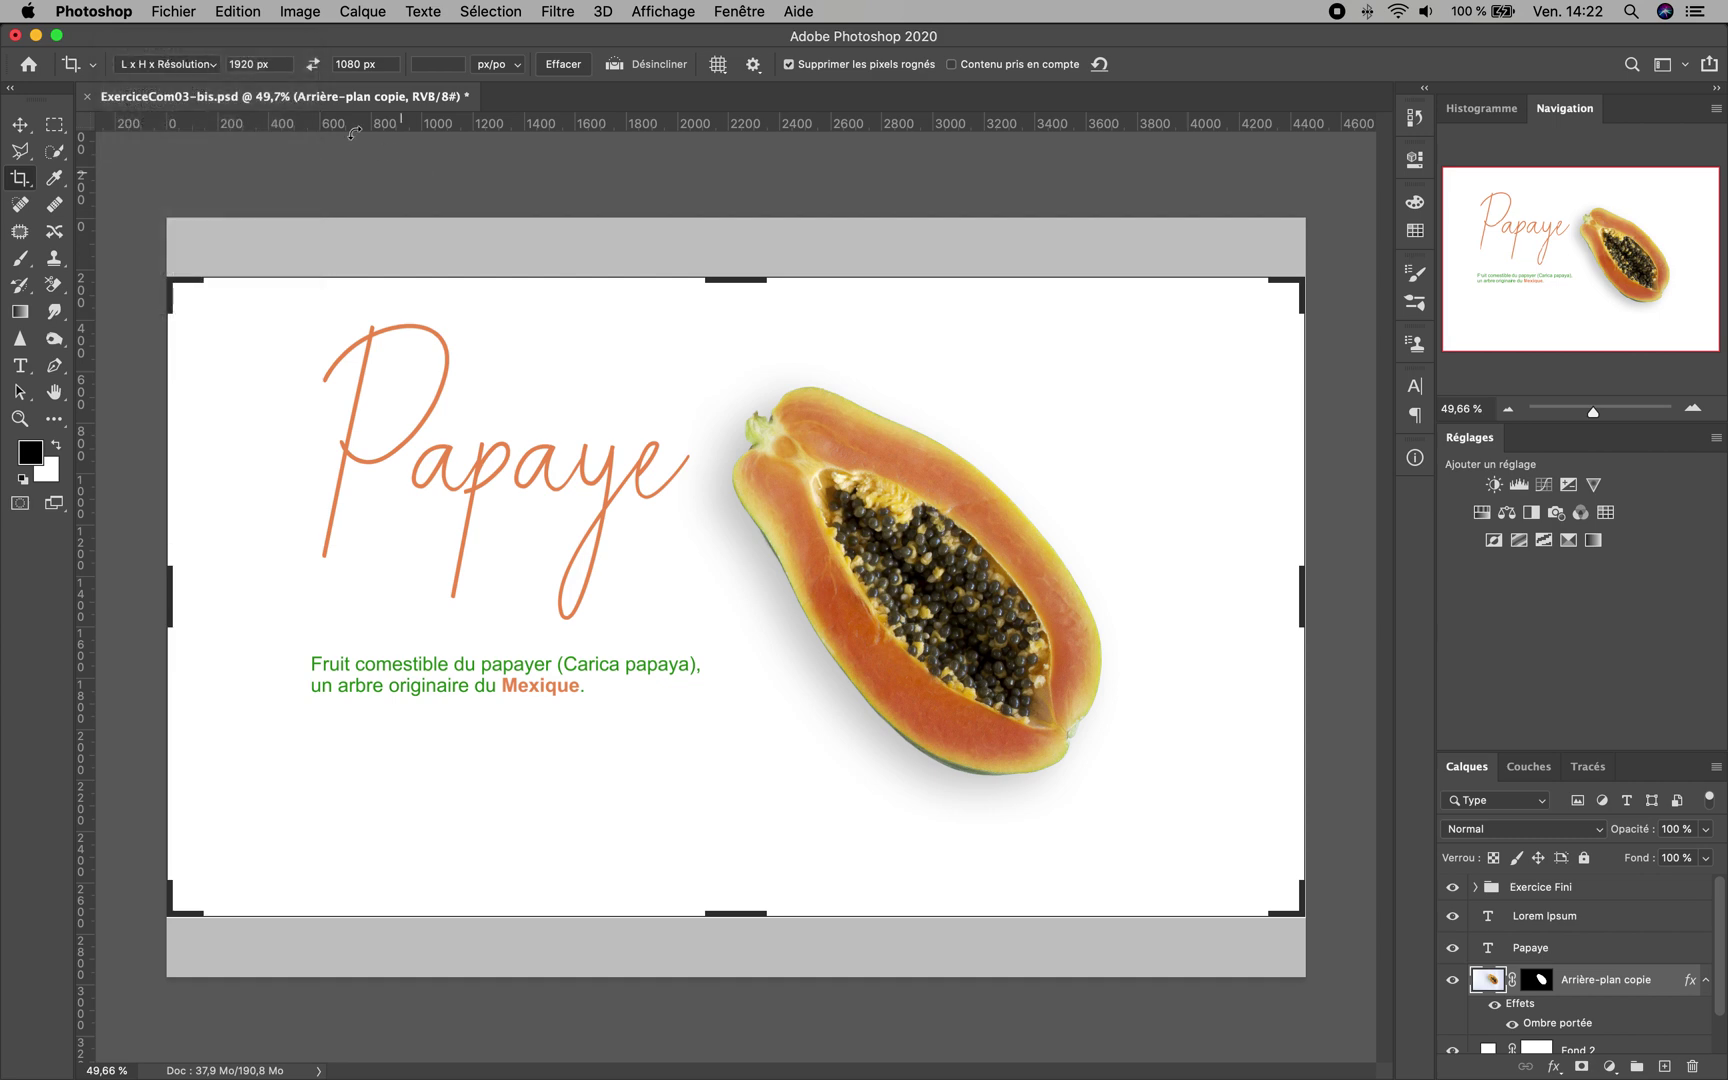
pyautogui.click(268, 62)
pyautogui.doubleClick(250, 63)
pyautogui.click(281, 64)
pyautogui.moveTo(284, 65); pyautogui.dragTo(207, 63)
pyautogui.moveTo(386, 64); pyautogui.dragTo(188, 59)
pyautogui.press('Tab')
pyautogui.moveTo(387, 61); pyautogui.dragTo(364, 63)
# Crop the composition to 1920 x 1080 px at full image width, shifting the picture slightly down inside the crop frame
pyautogui.moveTo(1148, 505); pyautogui.dragTo(559, 238)
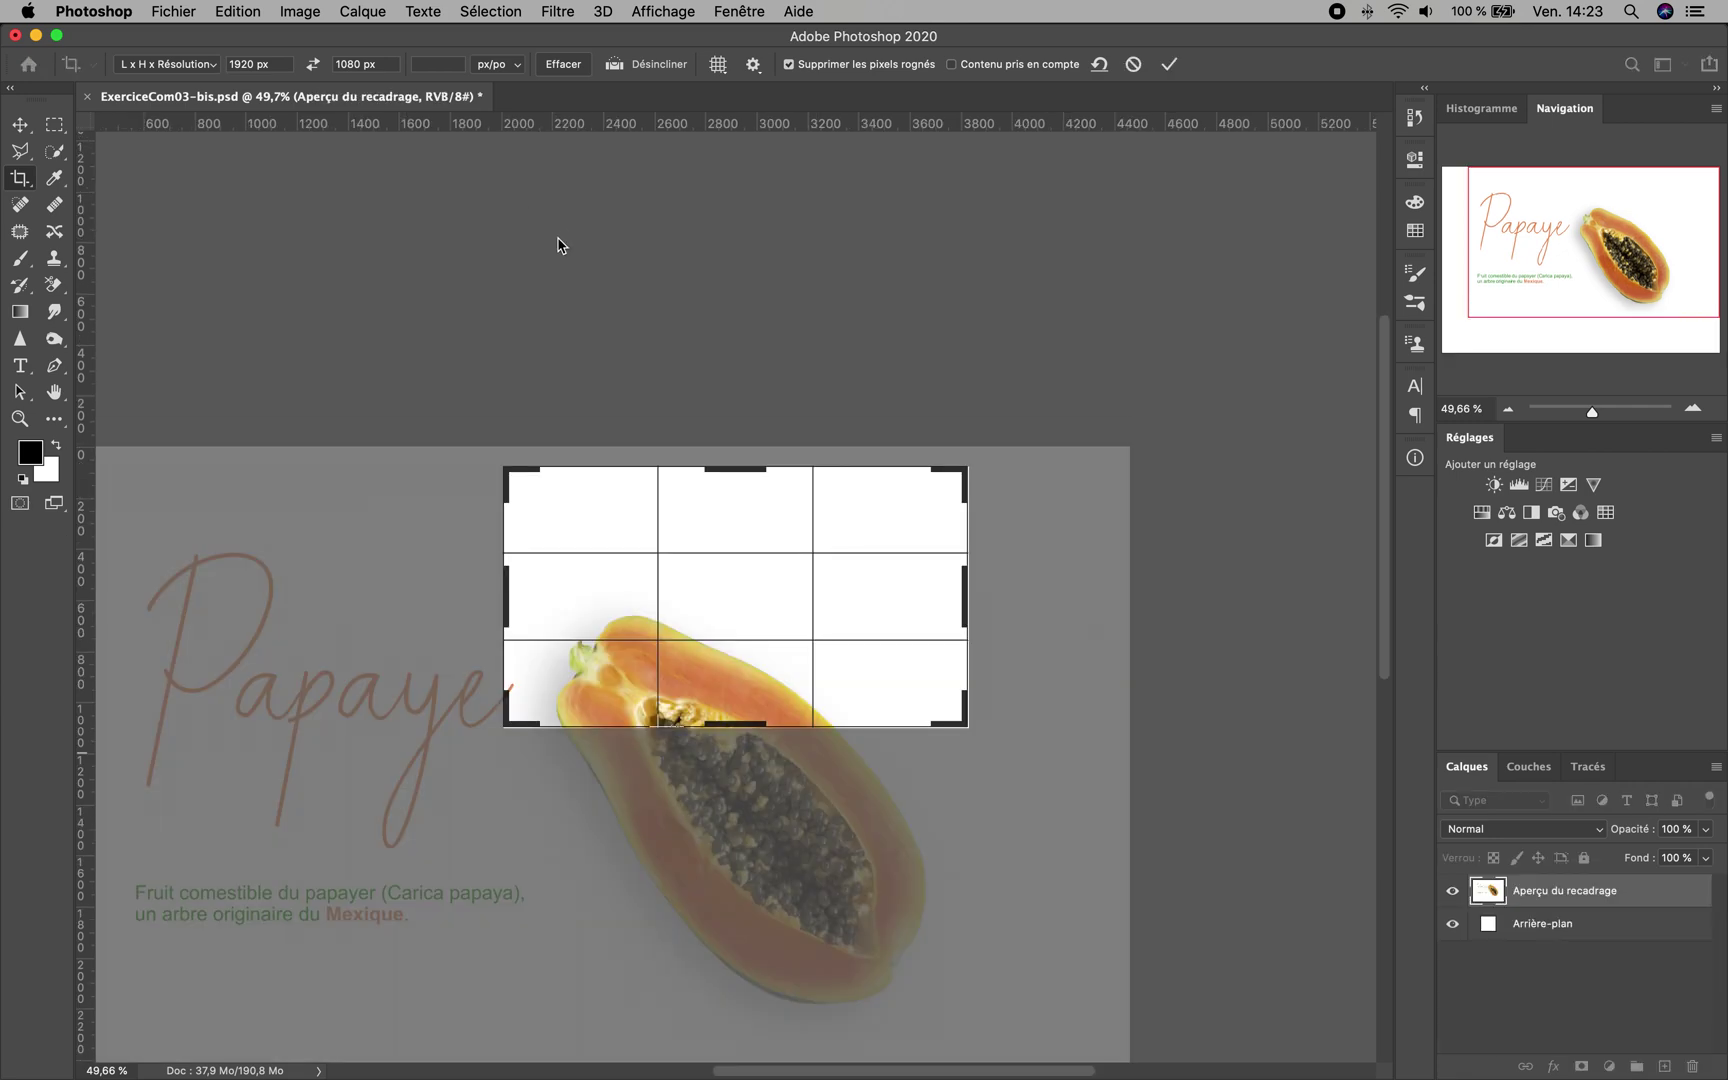
pyautogui.press('super+z')
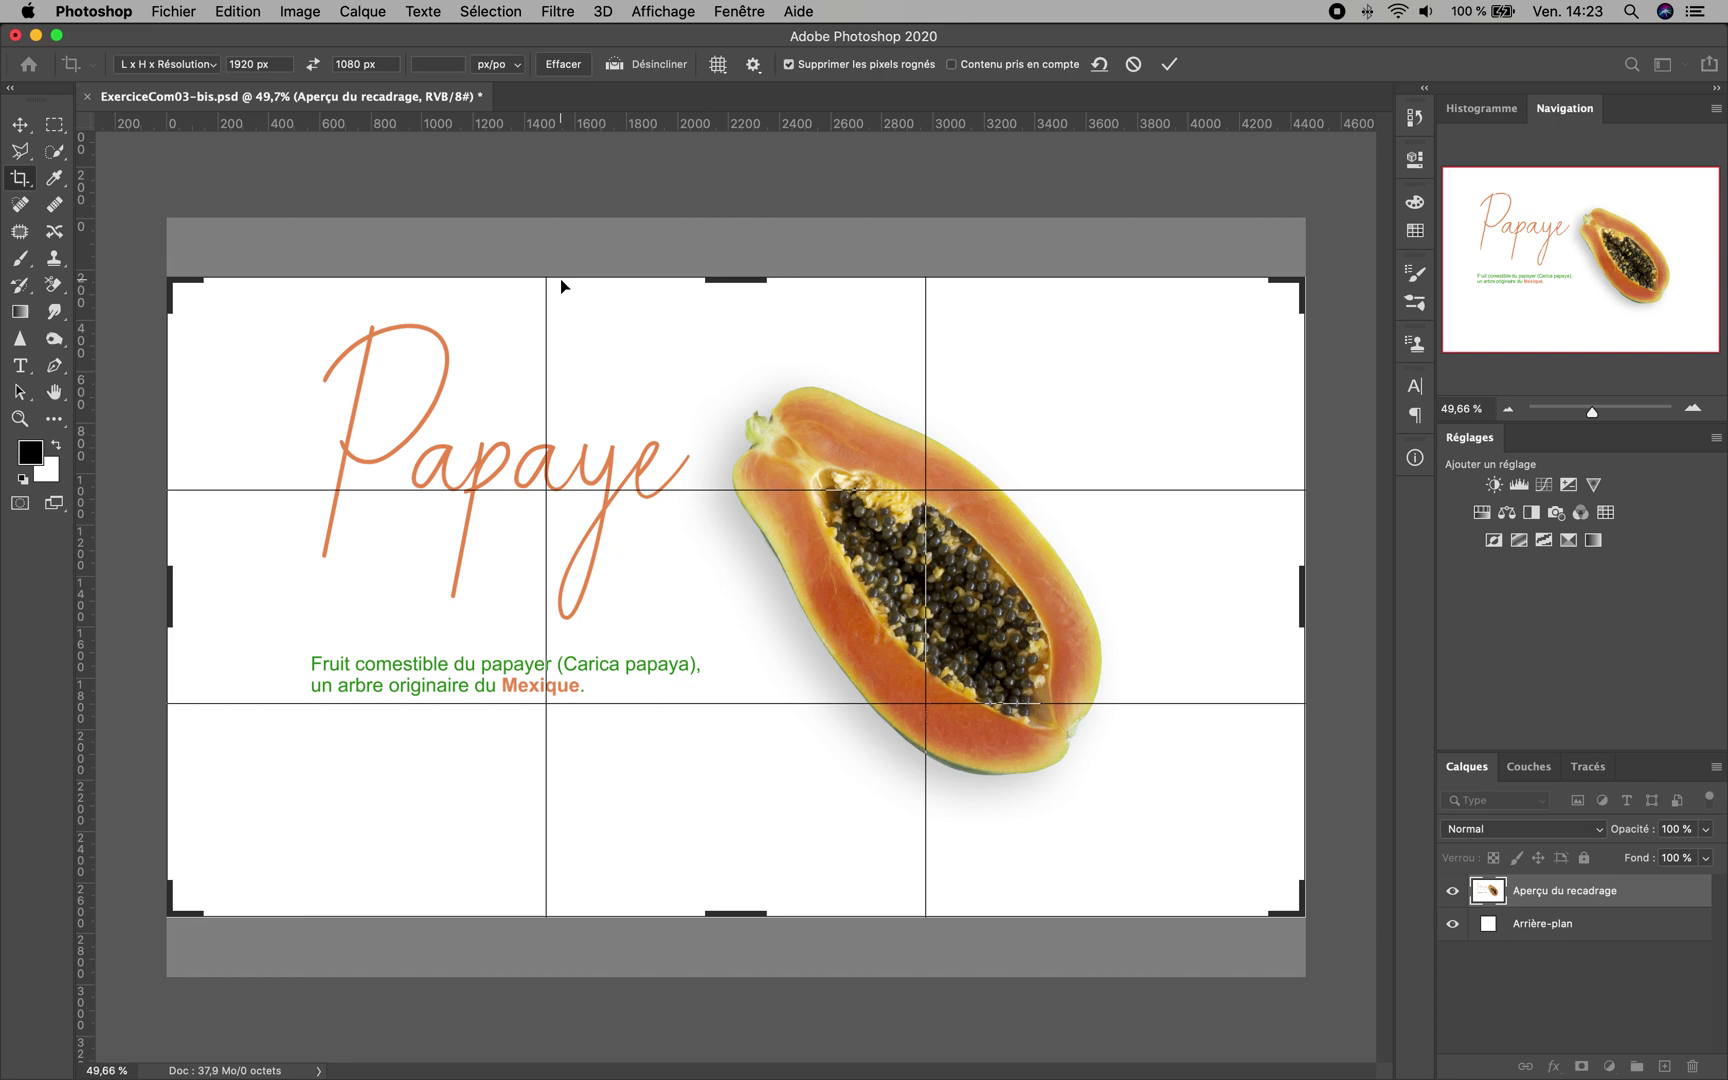
pyautogui.moveTo(751, 594); pyautogui.dragTo(748, 633)
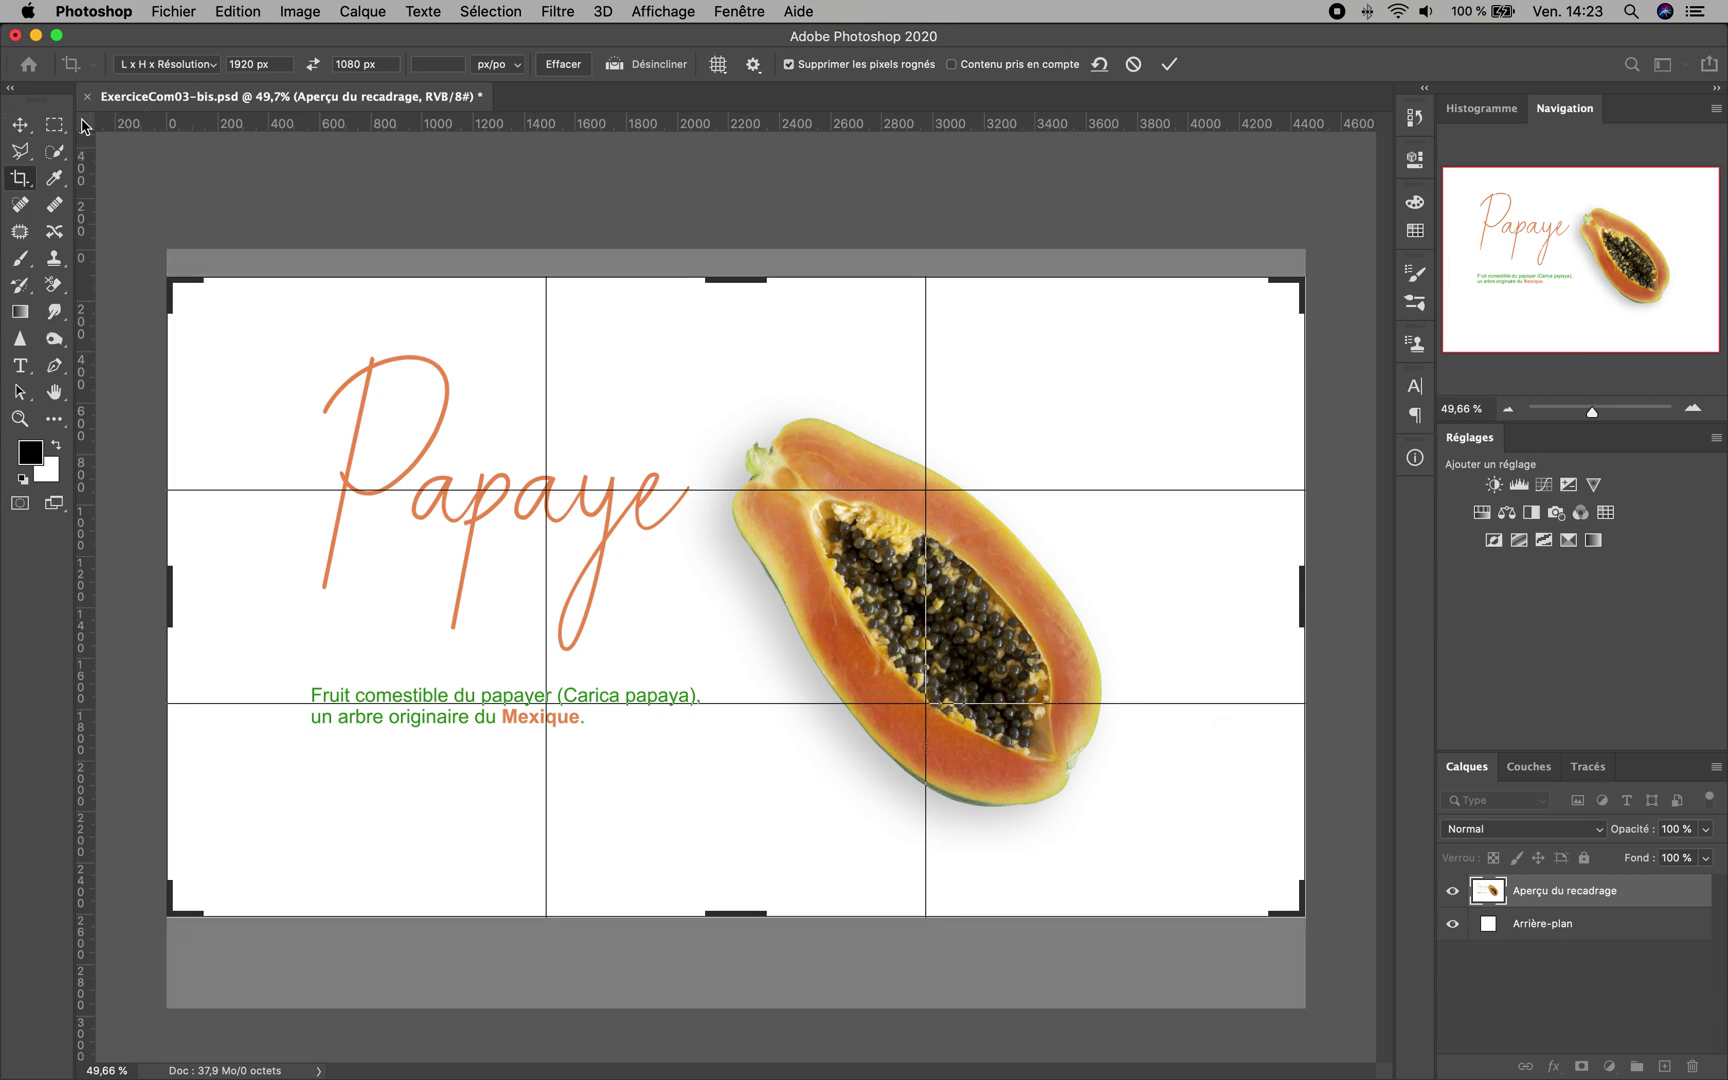
pyautogui.click(19, 126)
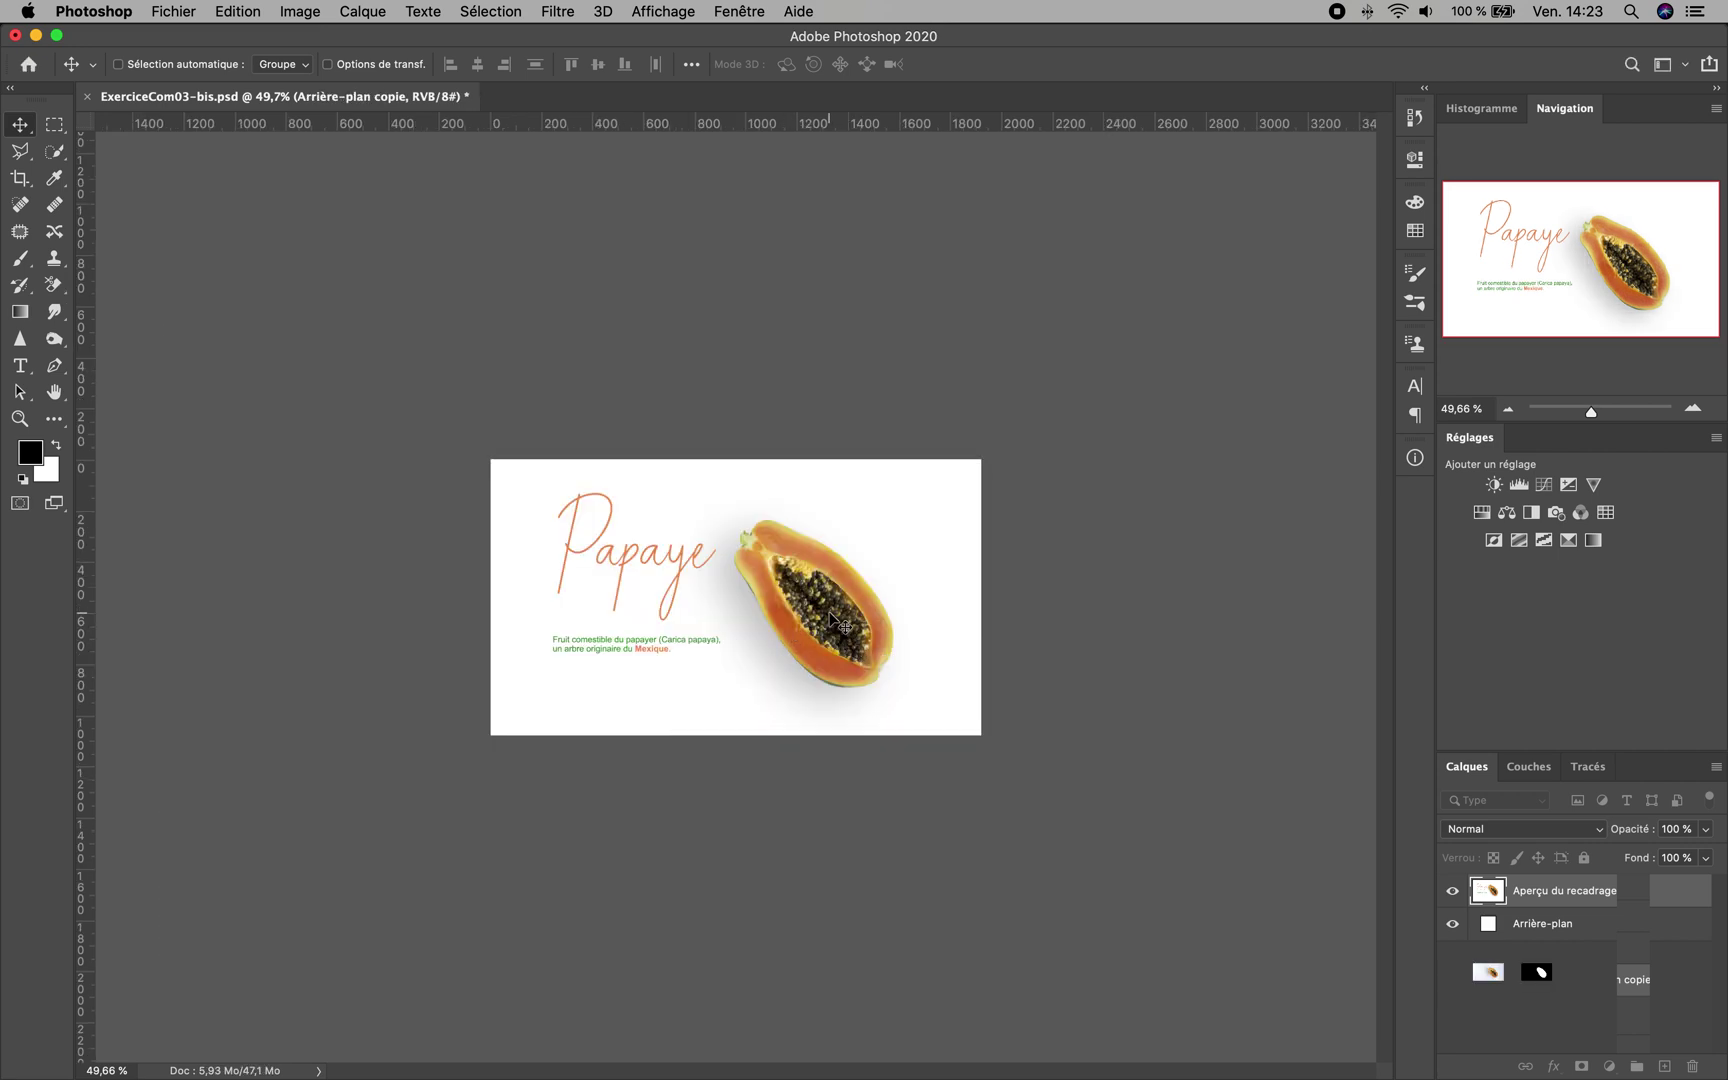
pyautogui.press('z')
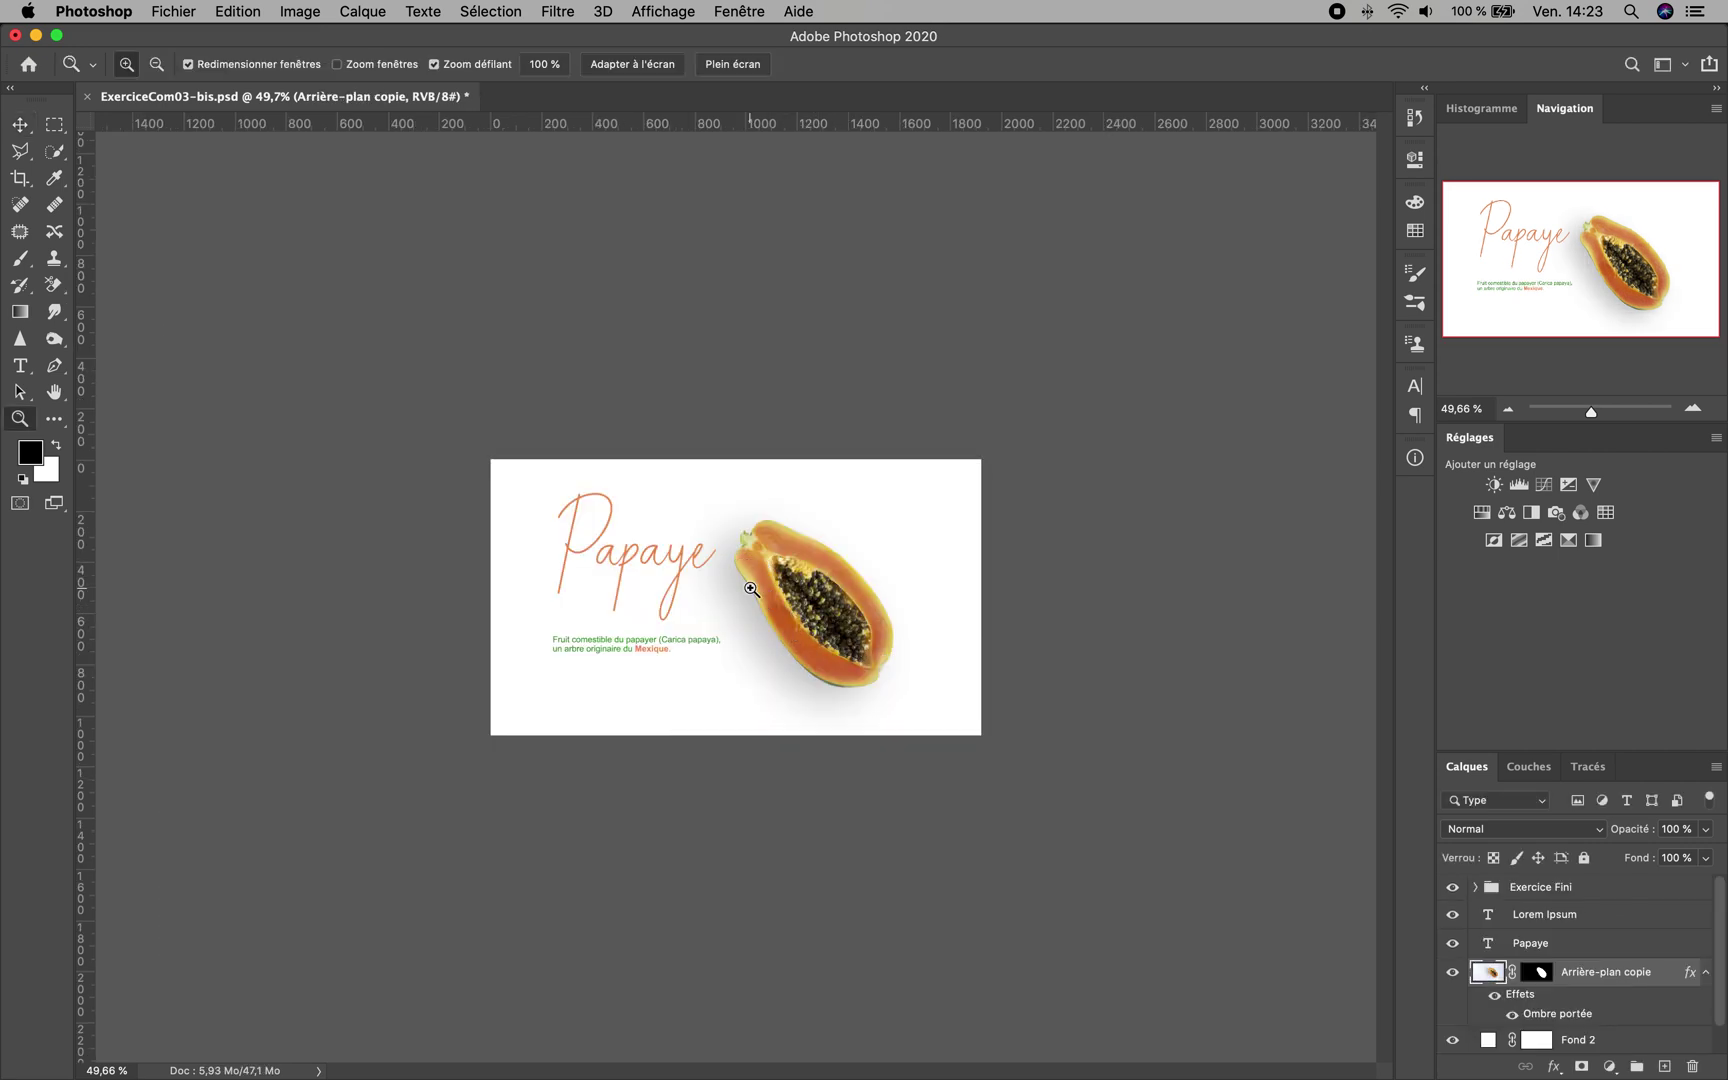
pyautogui.click(751, 589)
pyautogui.click(749, 587)
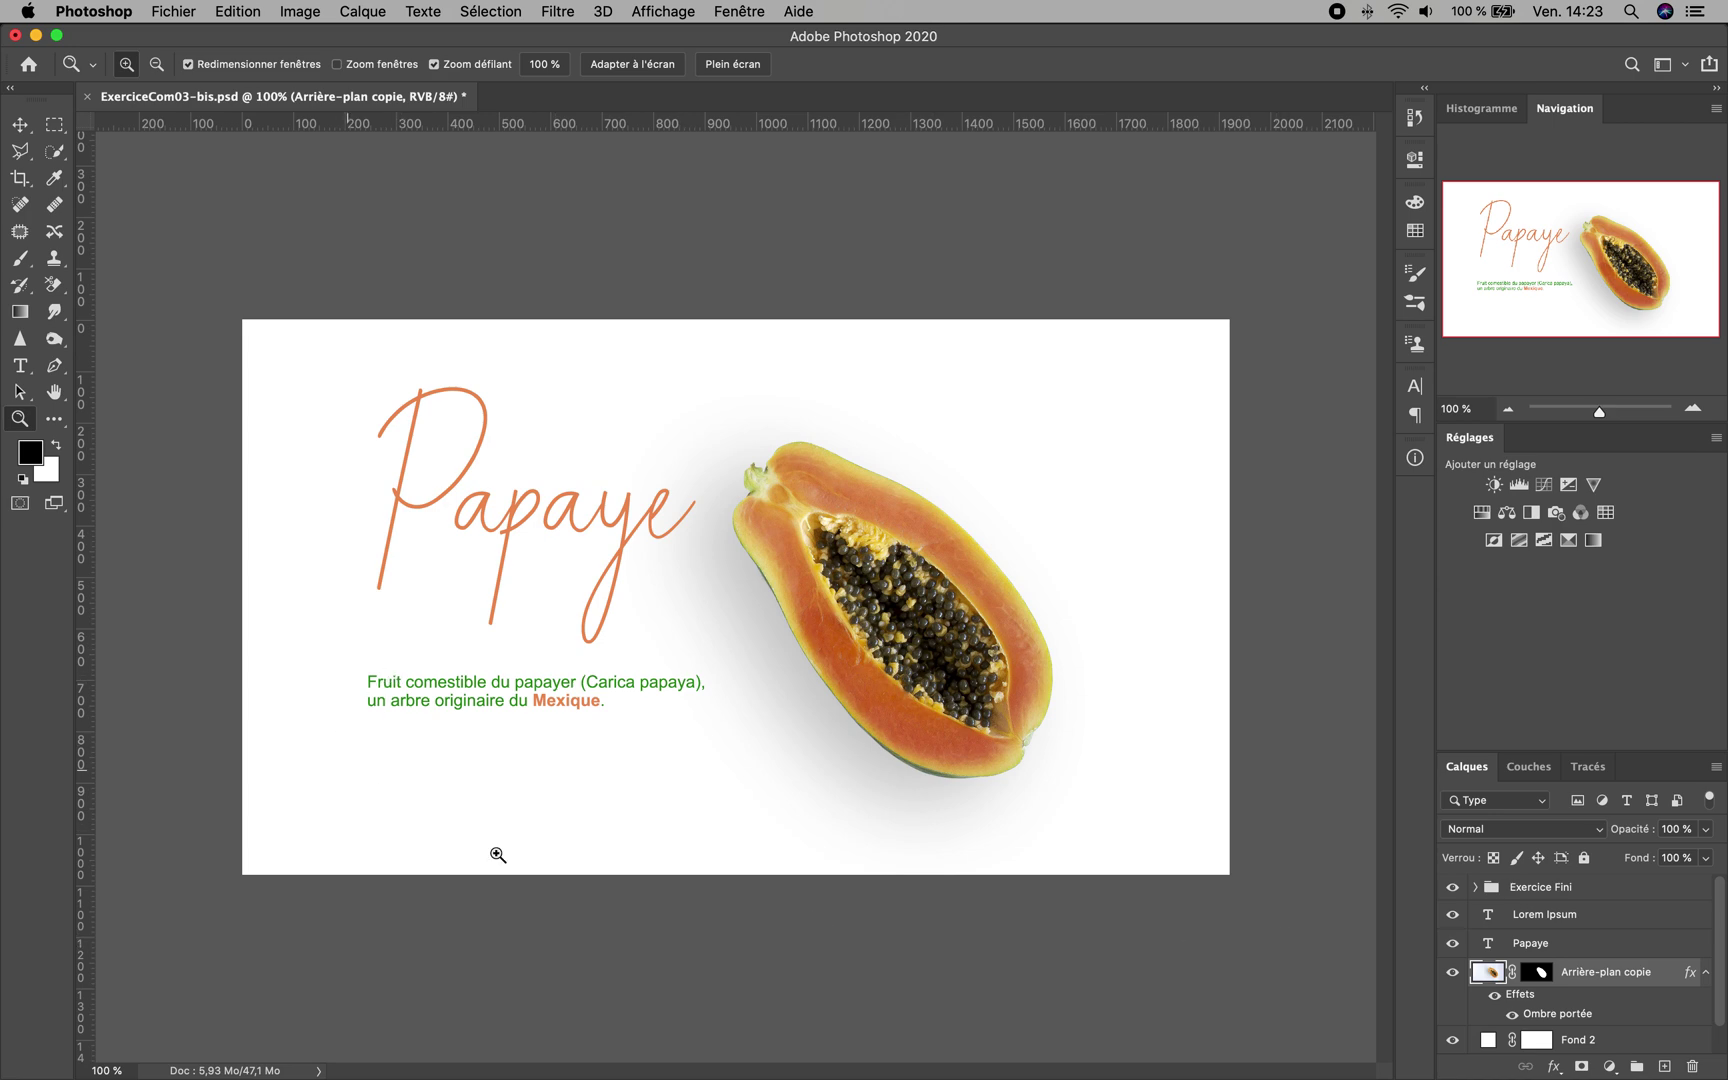
pyautogui.scroll(-1, 833, 266)
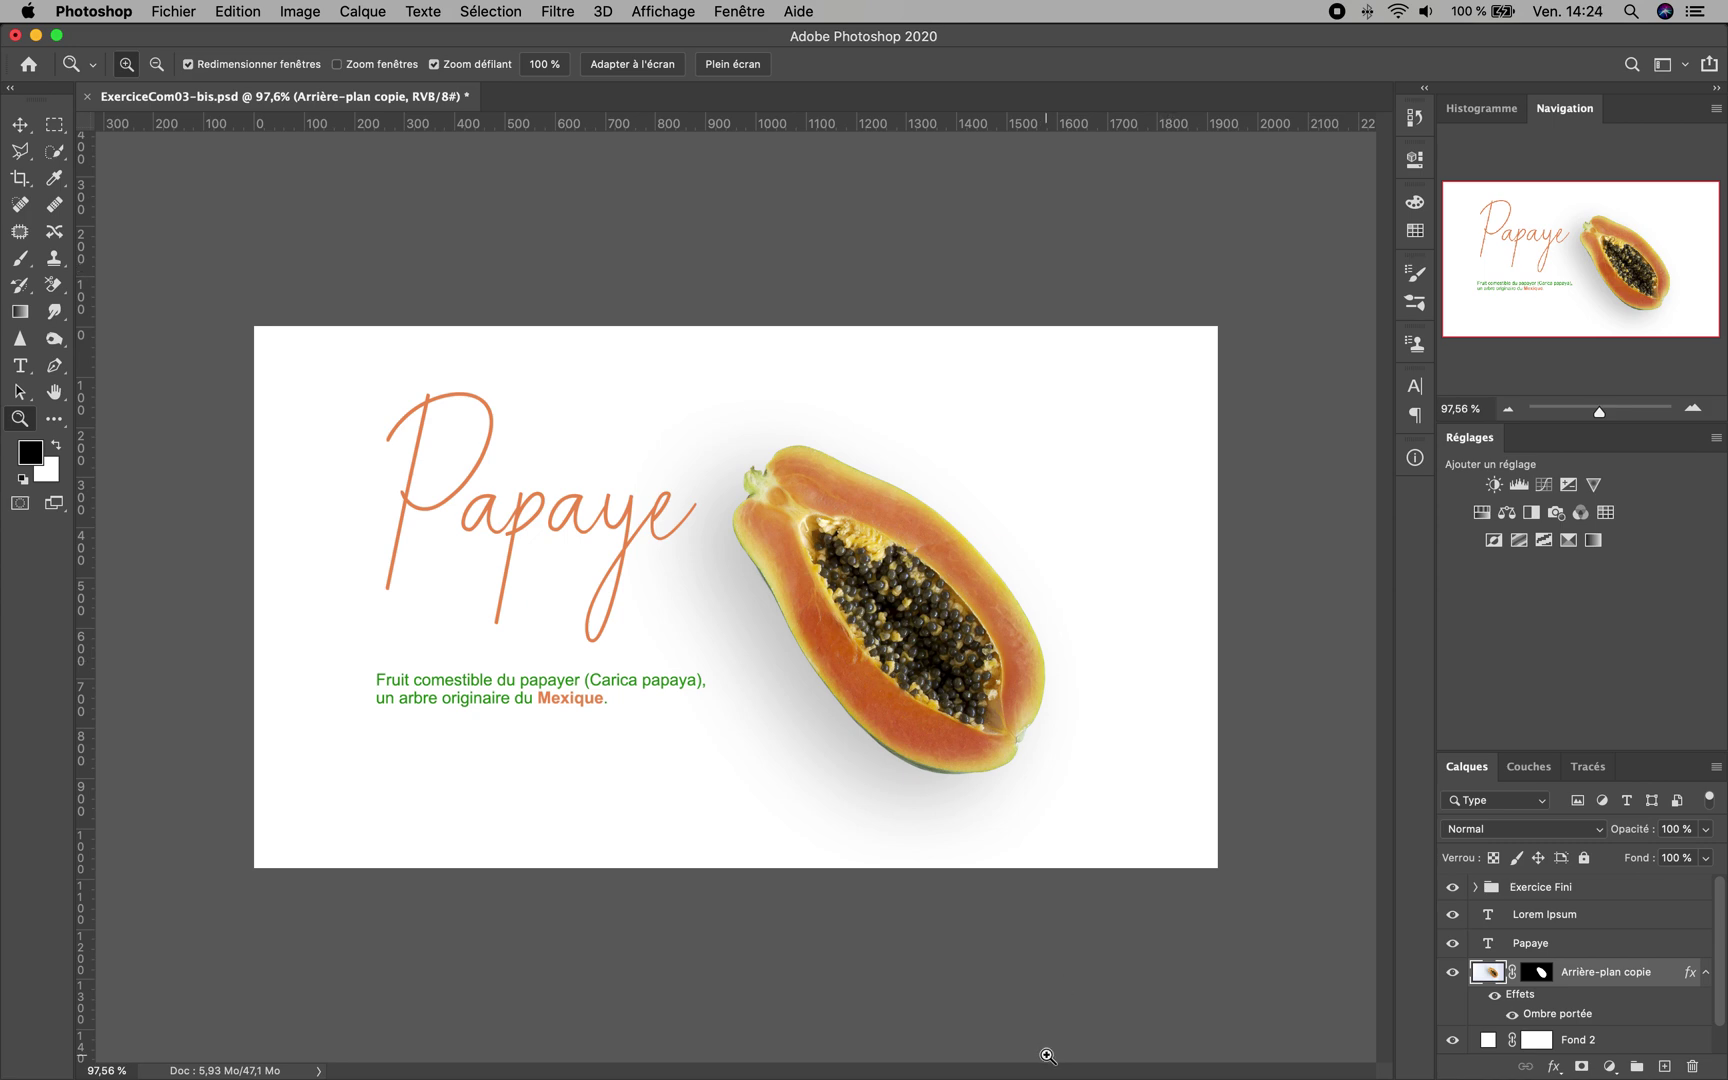
pyautogui.moveTo(1030, 1060)
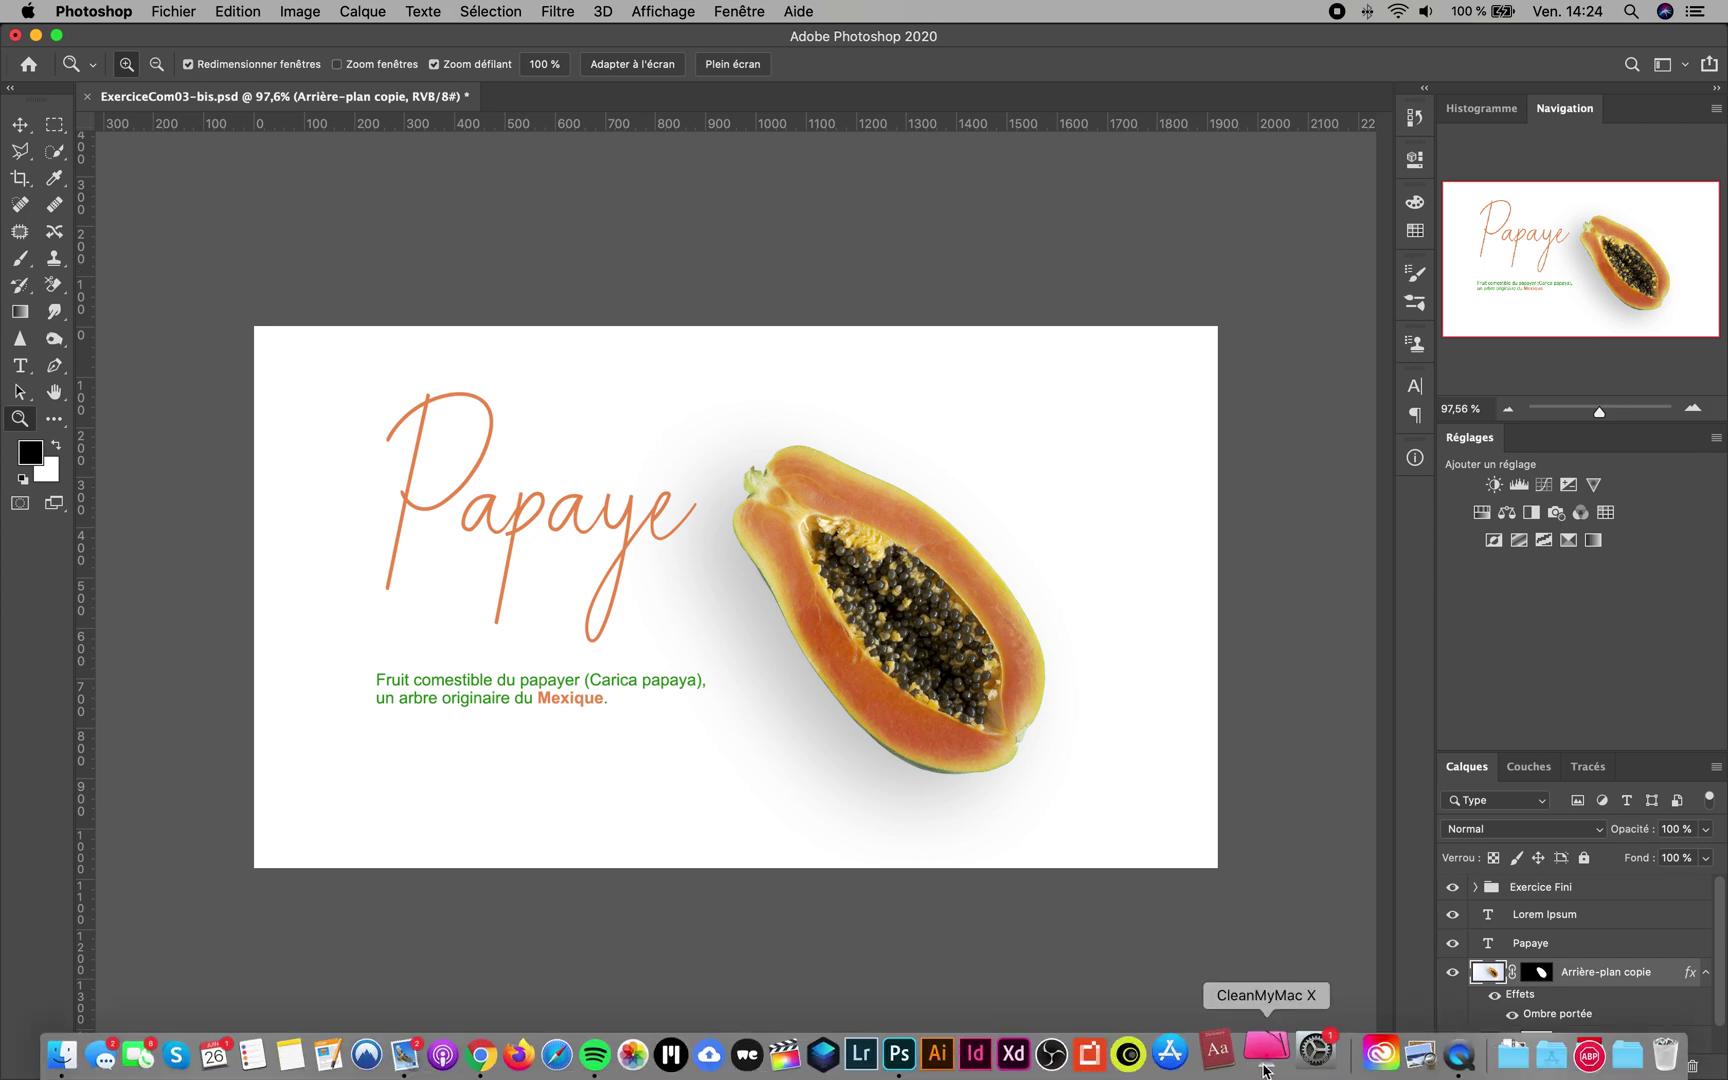
pyautogui.click(1438, 1043)
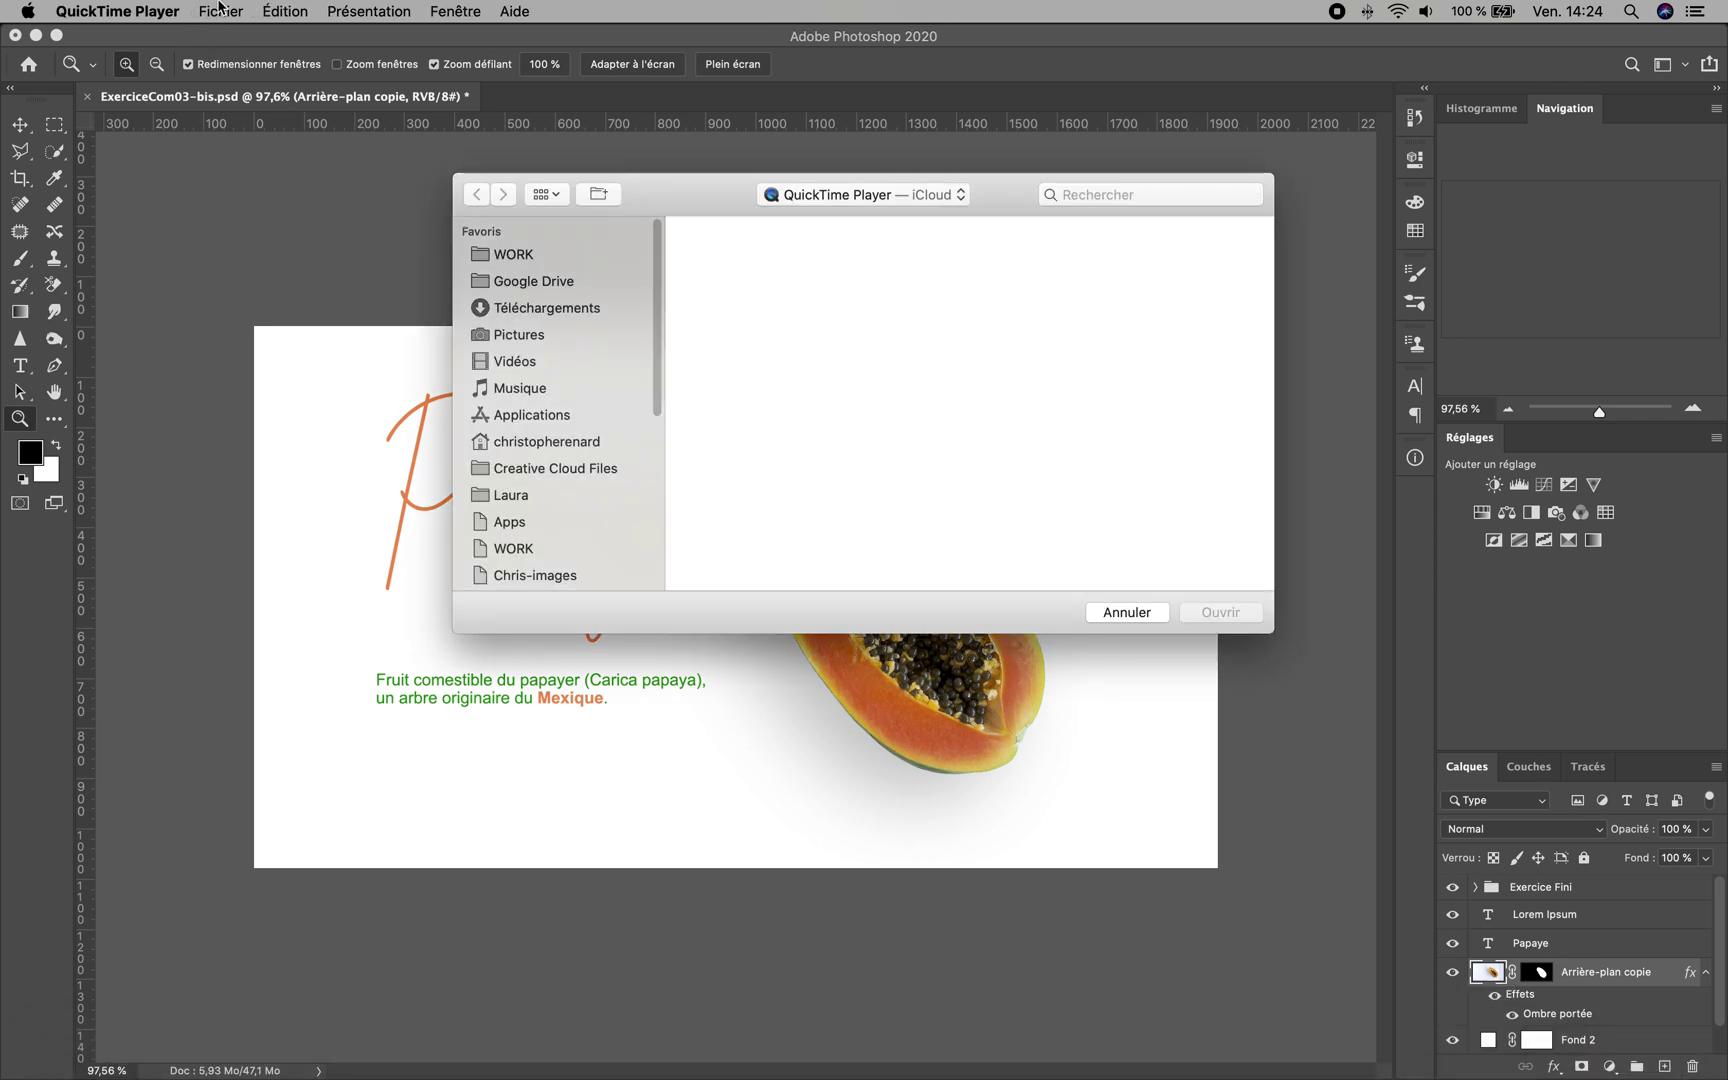
pyautogui.click(220, 10)
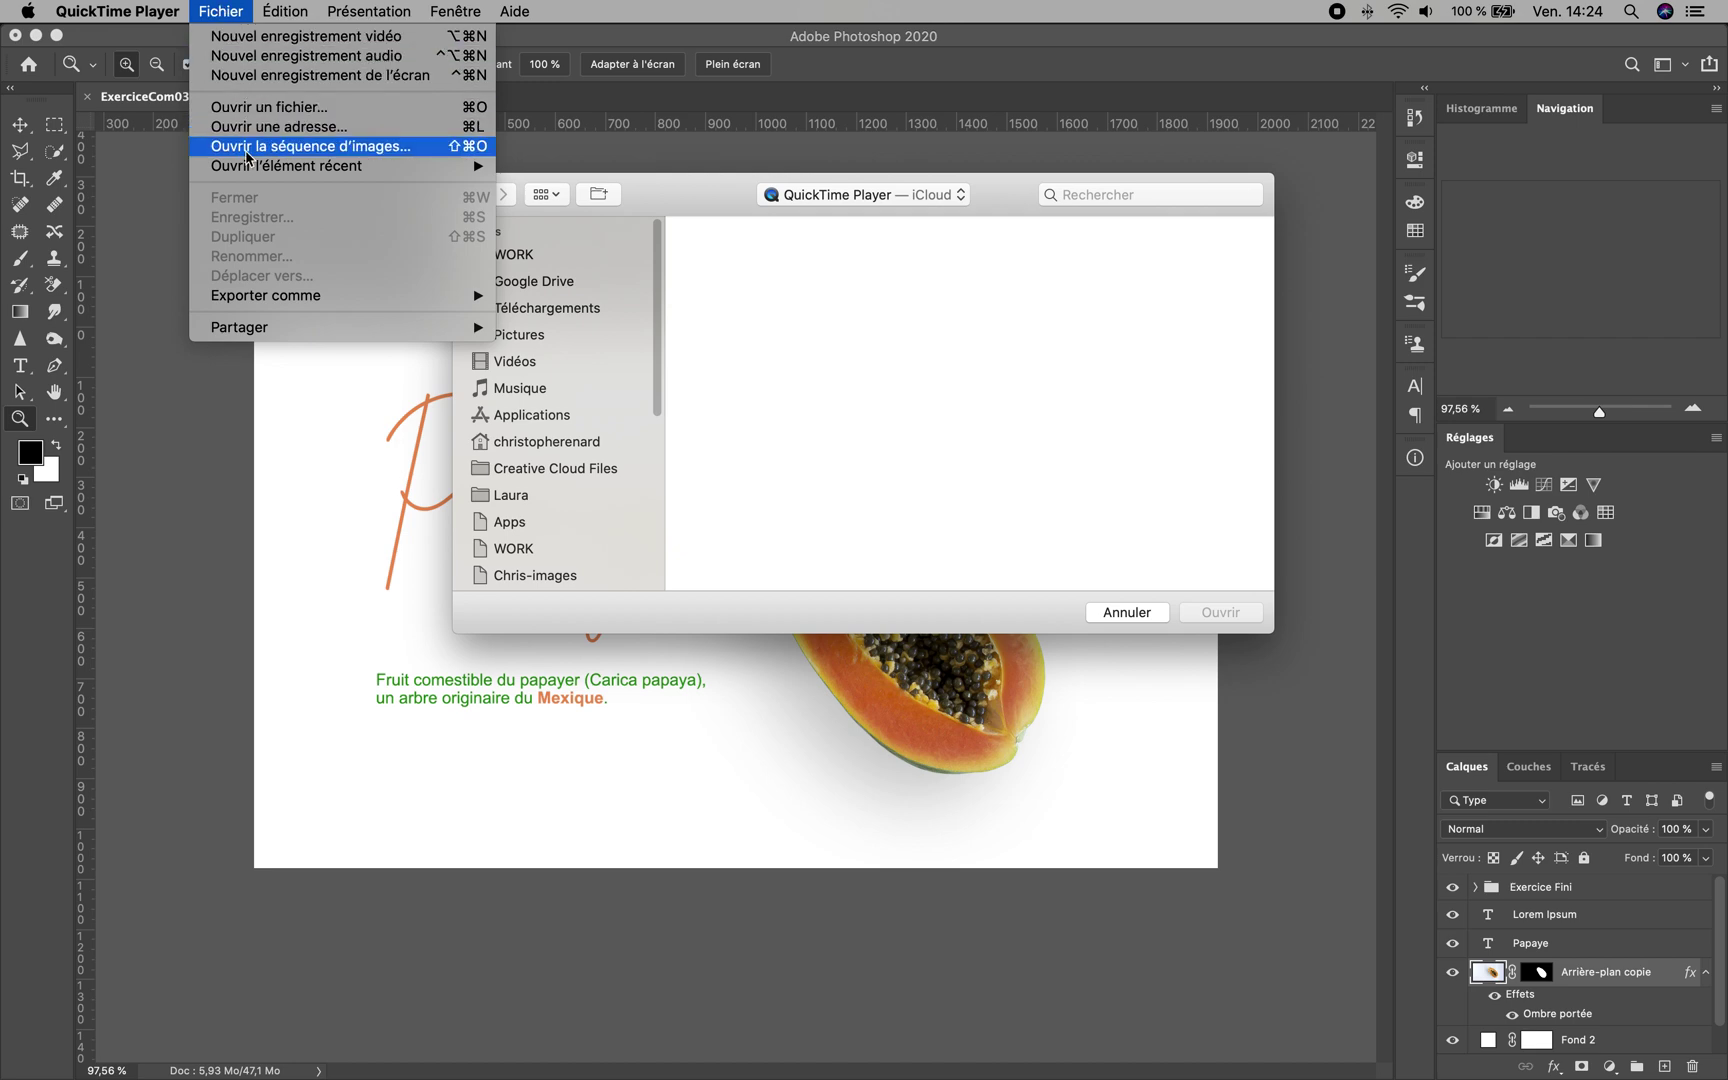